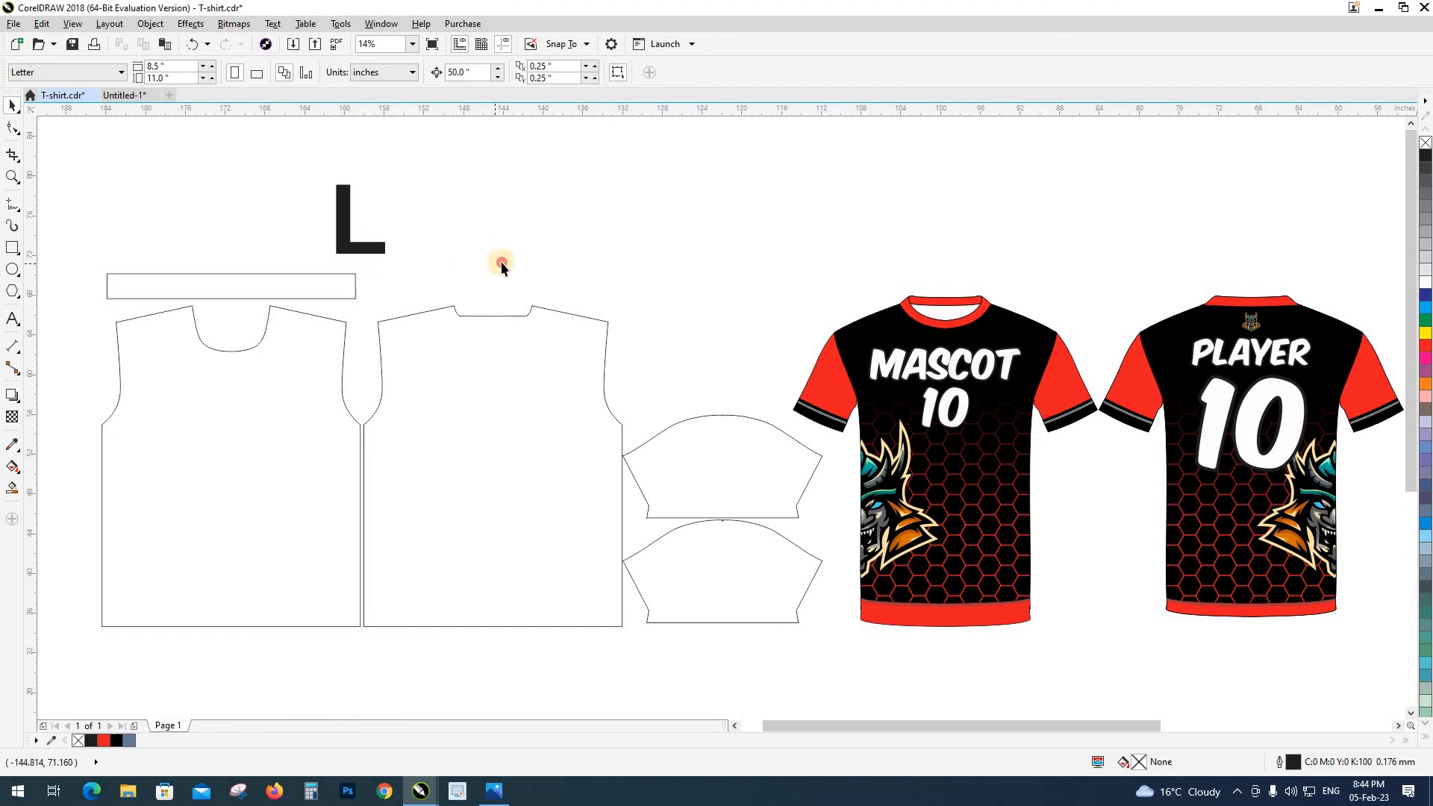
Step: Ungroup the shirt mockups and select all parts of the front MASCOT shirt on their own
{"action": "scroll", "coordinate": [673, 222], "scroll_direction": "down", "scroll_amount": 2}
{"action": "left_click_drag", "start_coordinate": [680, 231], "coordinate": [712, 306]}
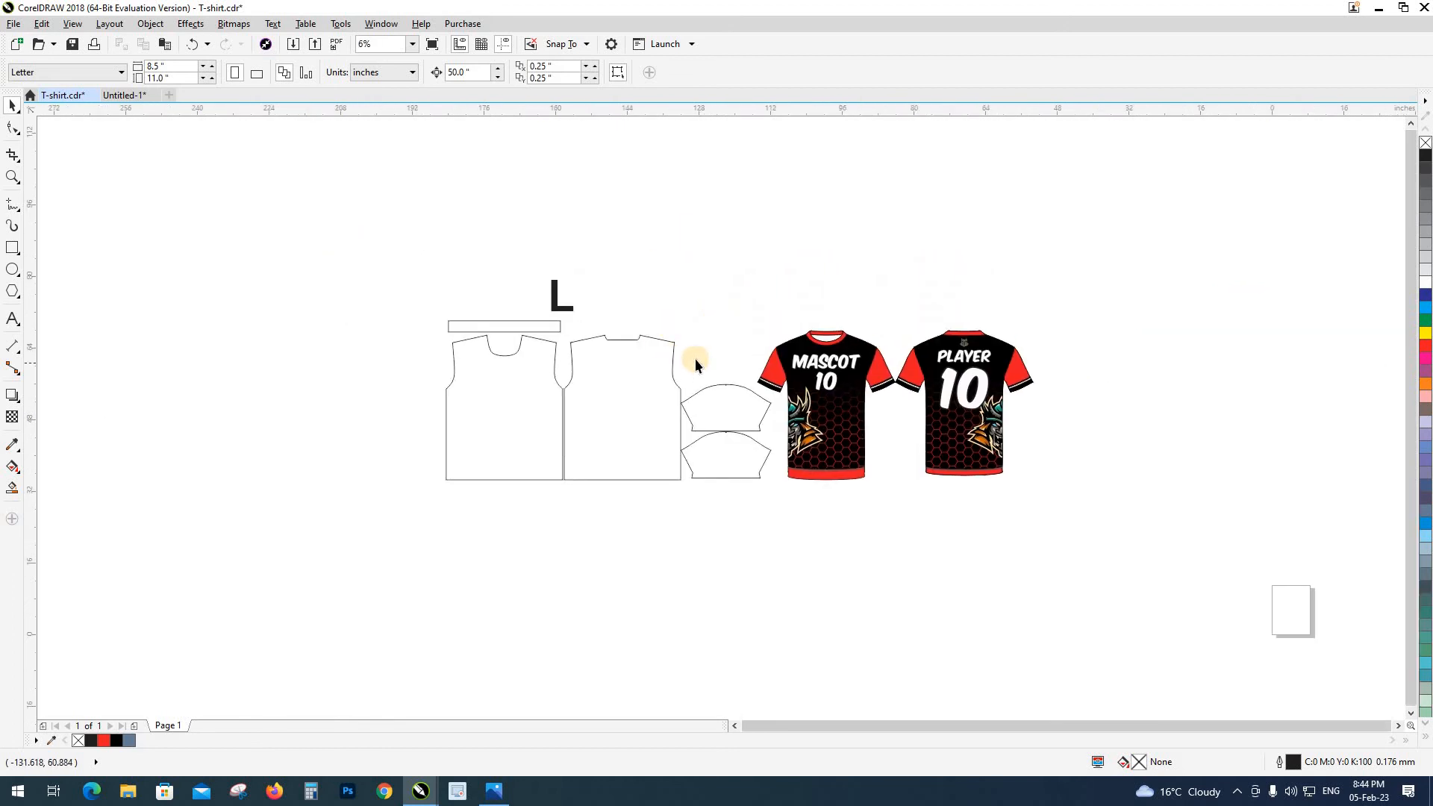
{"action": "key", "text": "shift+F9"}
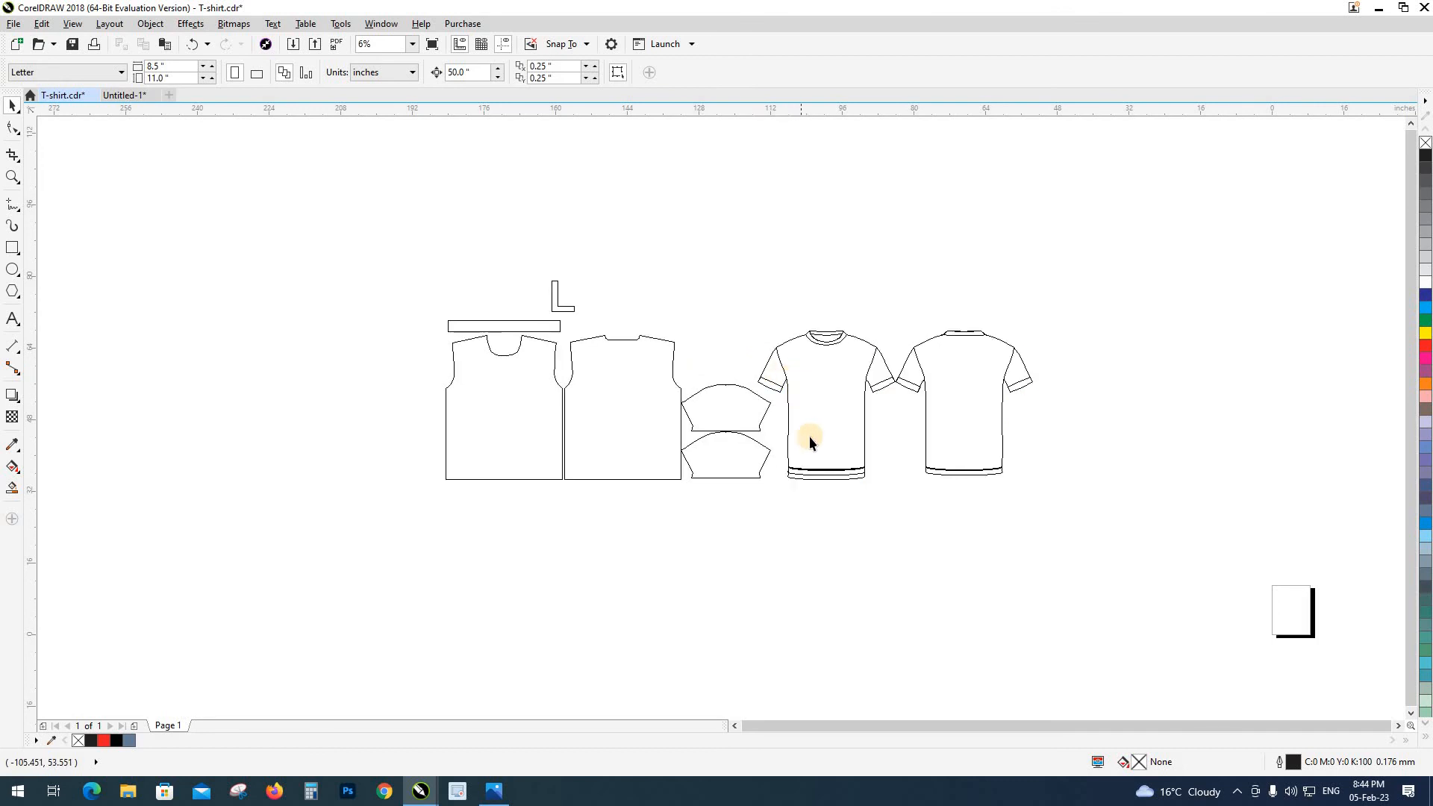
{"action": "scroll", "coordinate": [809, 436], "scroll_direction": "up", "scroll_amount": 2}
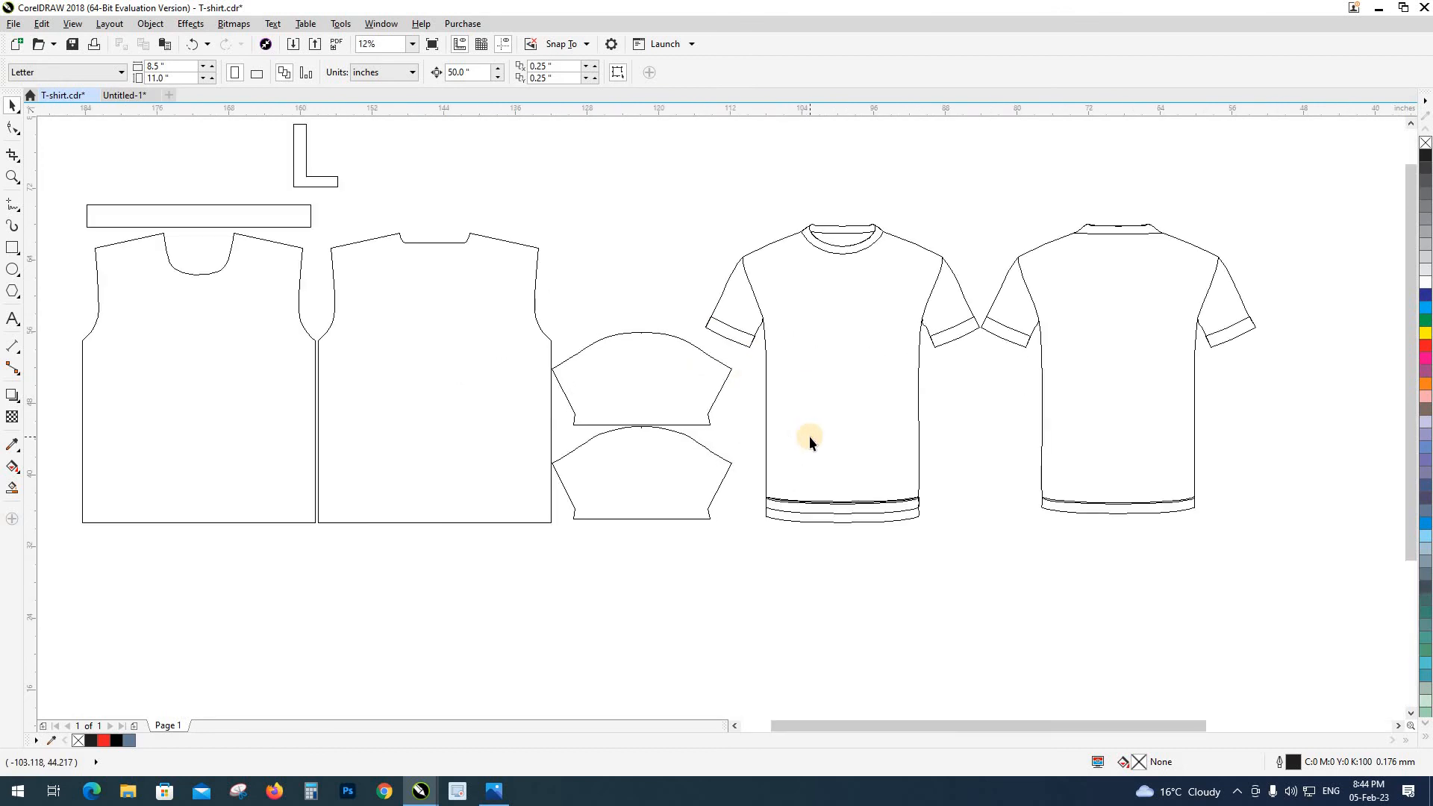
{"action": "key", "text": "shift+F9"}
{"action": "left_click_drag", "start_coordinate": [678, 196], "coordinate": [986, 565]}
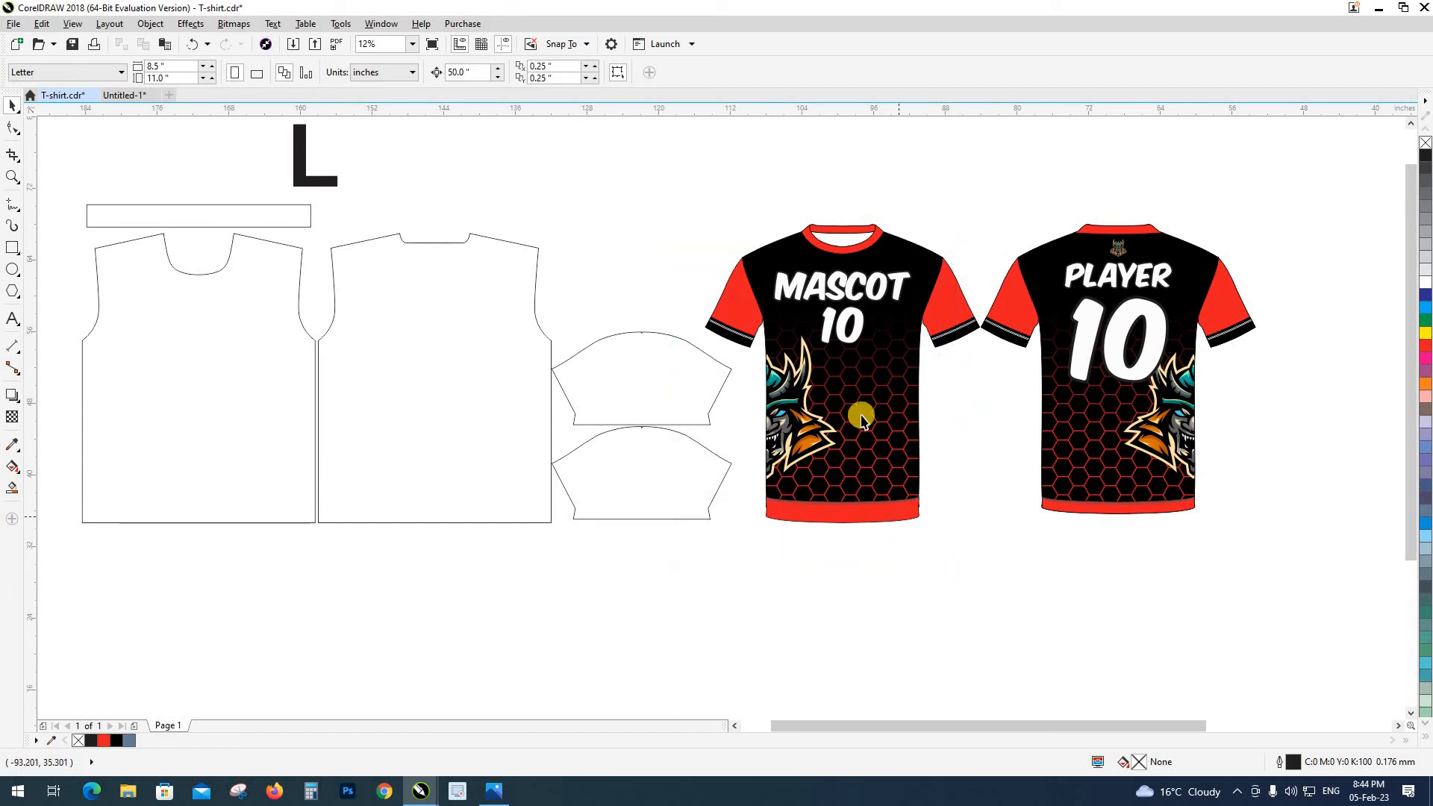
{"action": "left_click_drag", "start_coordinate": [716, 211], "coordinate": [986, 564]}
{"action": "left_click", "coordinate": [877, 445]}
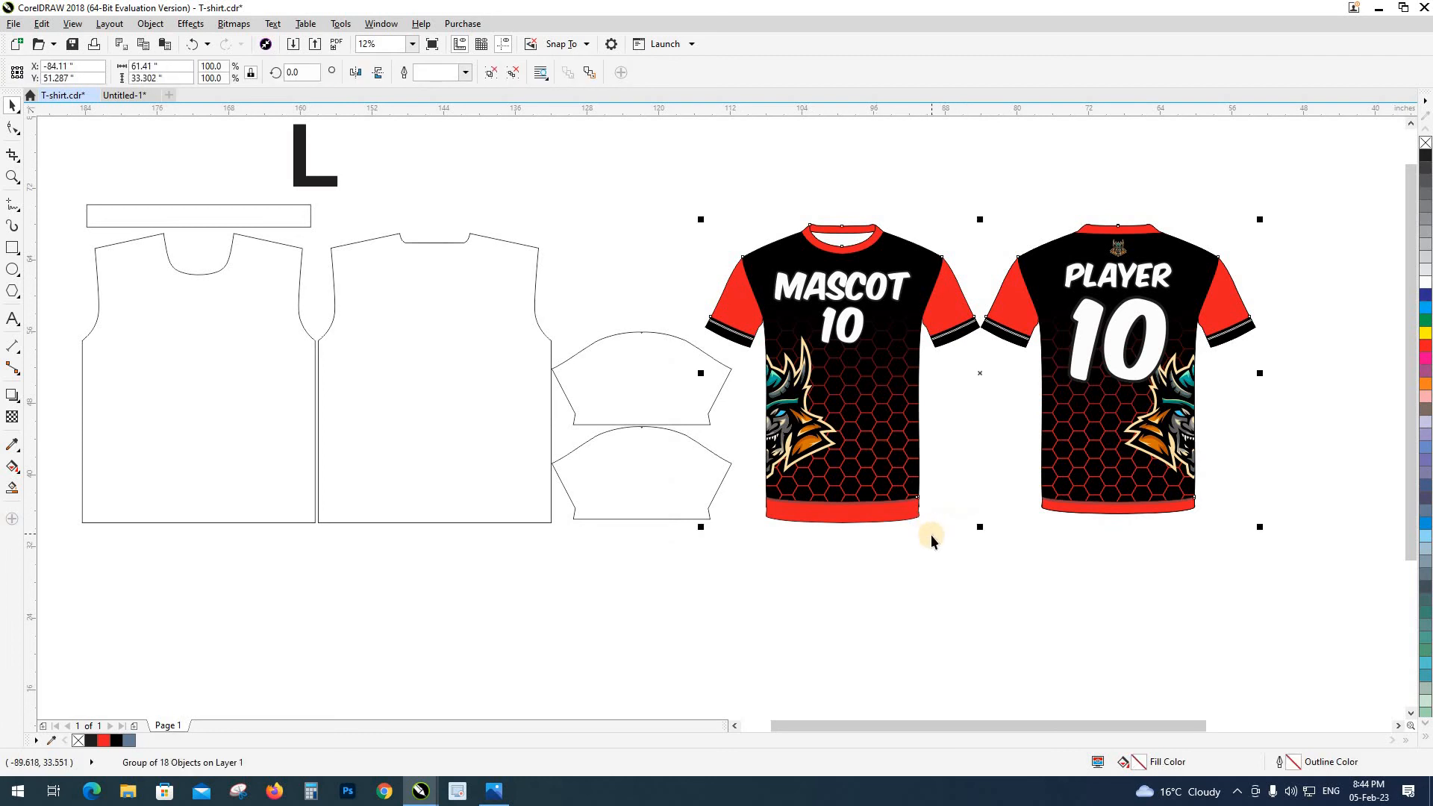
{"action": "left_click_drag", "start_coordinate": [687, 155], "coordinate": [984, 567]}
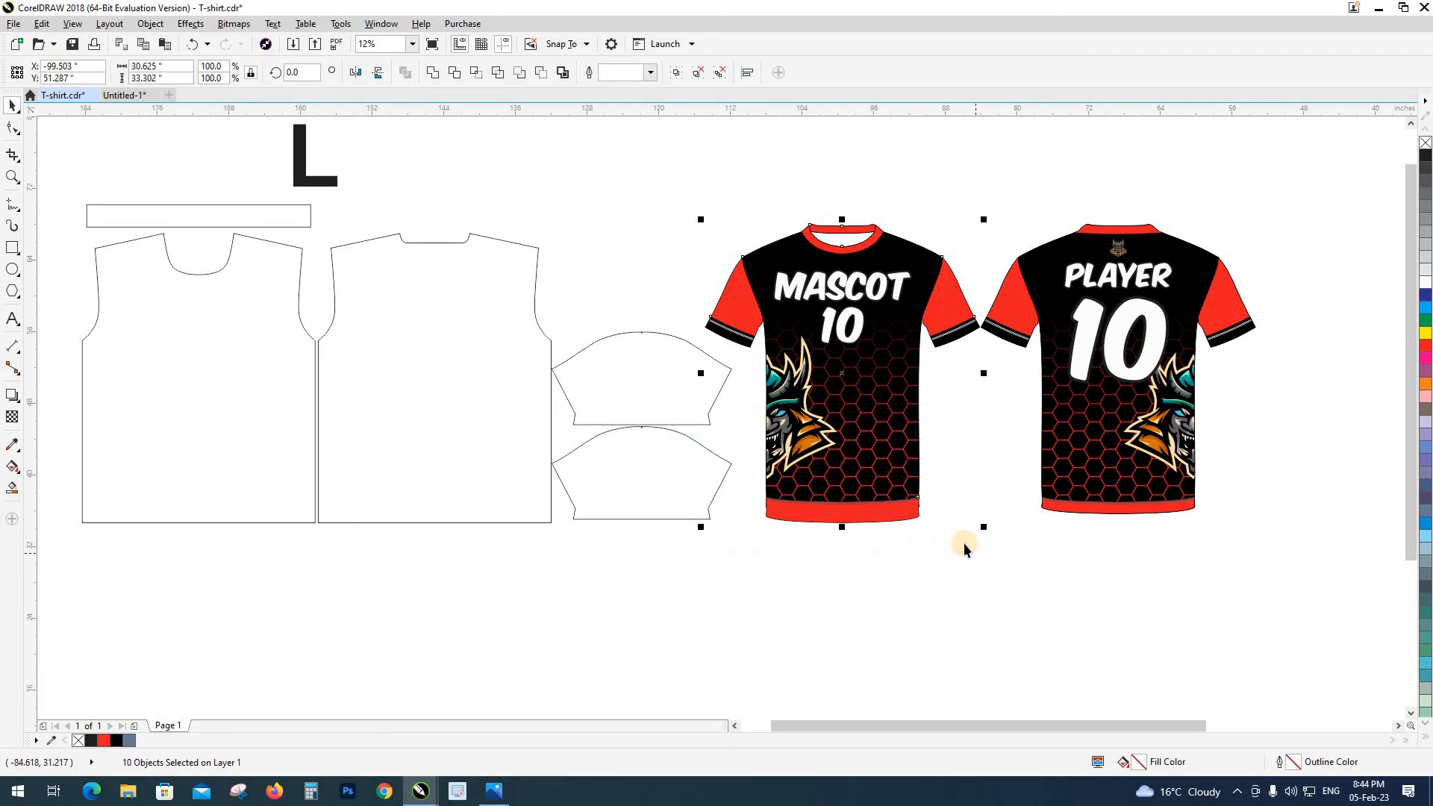
Step: Place the grouped front shirt to the left of the pattern pieces and the grouped back shirt close to their right side
{"action": "scroll", "coordinate": [915, 408], "scroll_direction": "down", "scroll_amount": 4}
{"action": "left_click_drag", "start_coordinate": [915, 408], "coordinate": [685, 422]}
{"action": "left_click", "coordinate": [841, 467]}
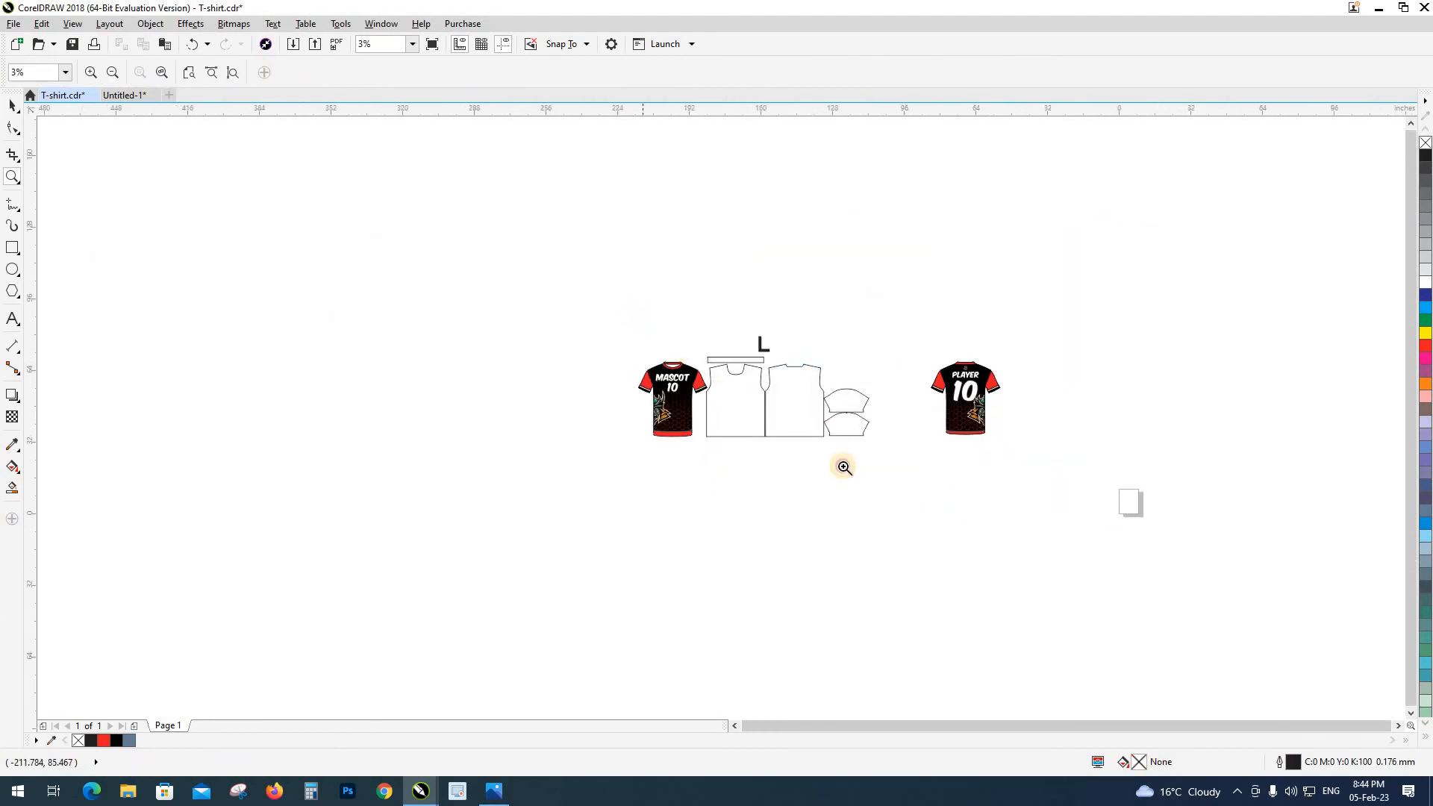
{"action": "scroll", "coordinate": [841, 467], "scroll_direction": "up", "scroll_amount": 3}
{"action": "left_click_drag", "start_coordinate": [1199, 504], "coordinate": [924, 200]}
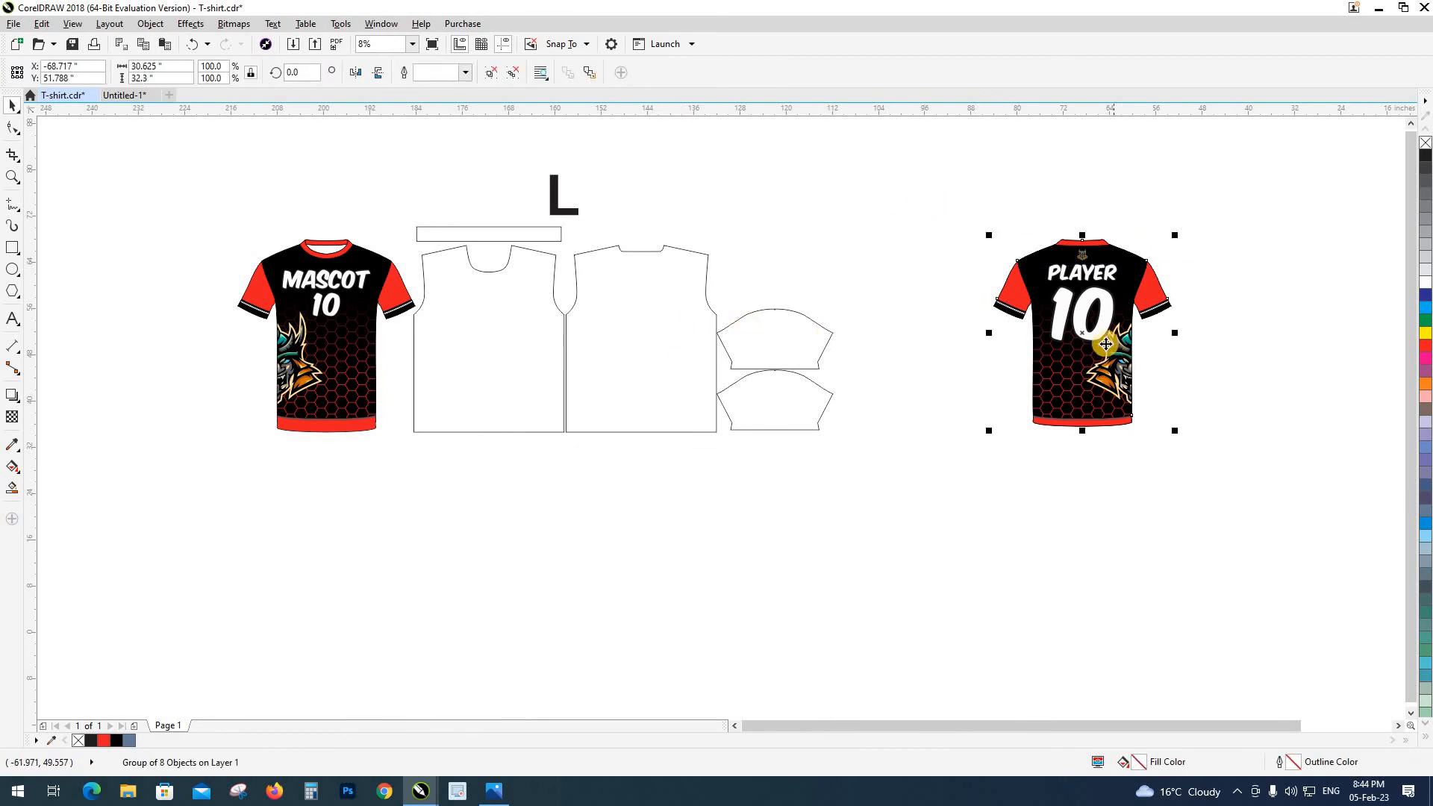
{"action": "left_click_drag", "start_coordinate": [1104, 343], "coordinate": [945, 343]}
Step: Move the two sleeve pattern pieces to the far right, beyond the PLAYER back shirt
{"action": "left_click_drag", "start_coordinate": [767, 280], "coordinate": [798, 399]}
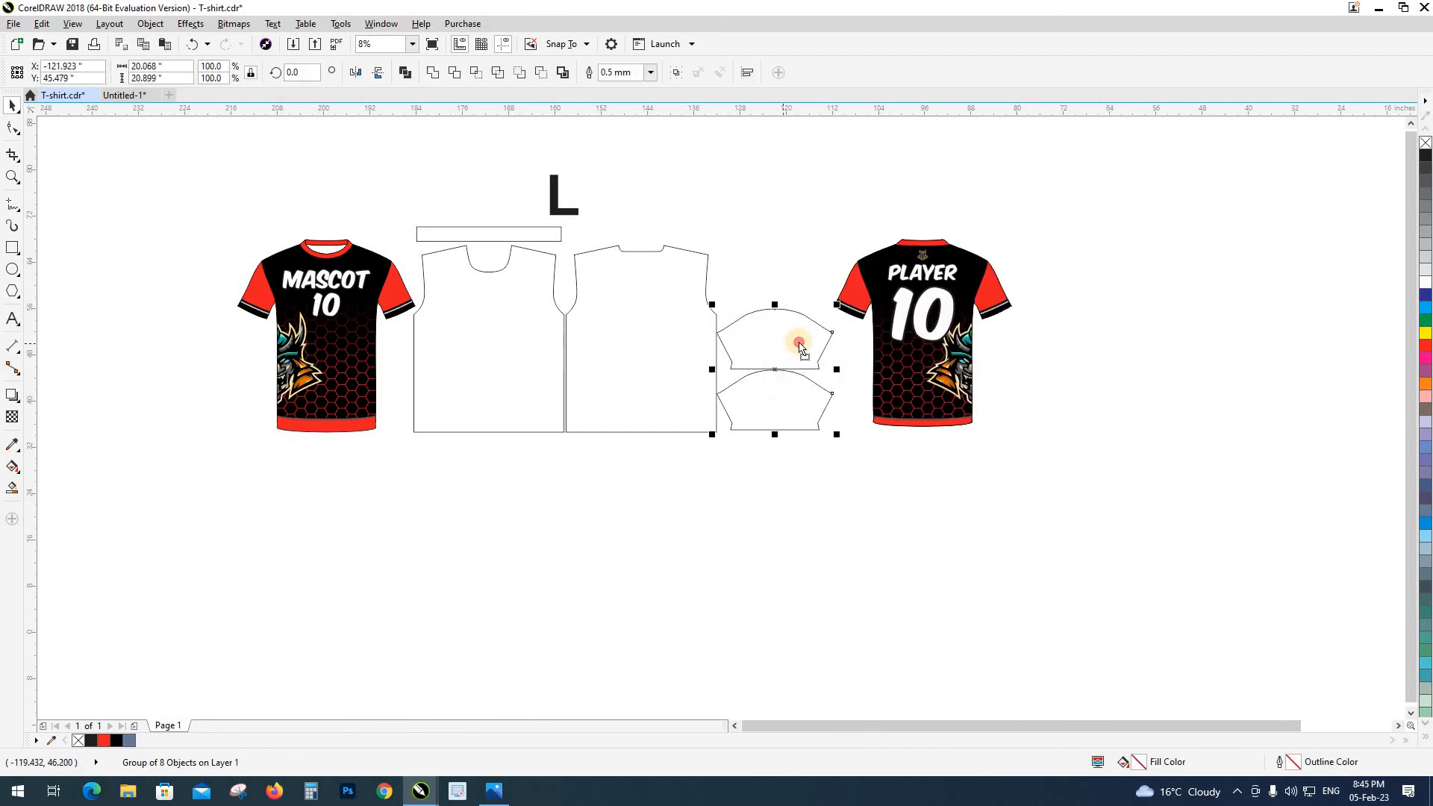
{"action": "left_click_drag", "start_coordinate": [797, 341], "coordinate": [1088, 341]}
{"action": "left_click_drag", "start_coordinate": [915, 389], "coordinate": [798, 388]}
{"action": "left_click", "coordinate": [831, 547]}
{"action": "left_click_drag", "start_coordinate": [848, 529], "coordinate": [901, 553]}
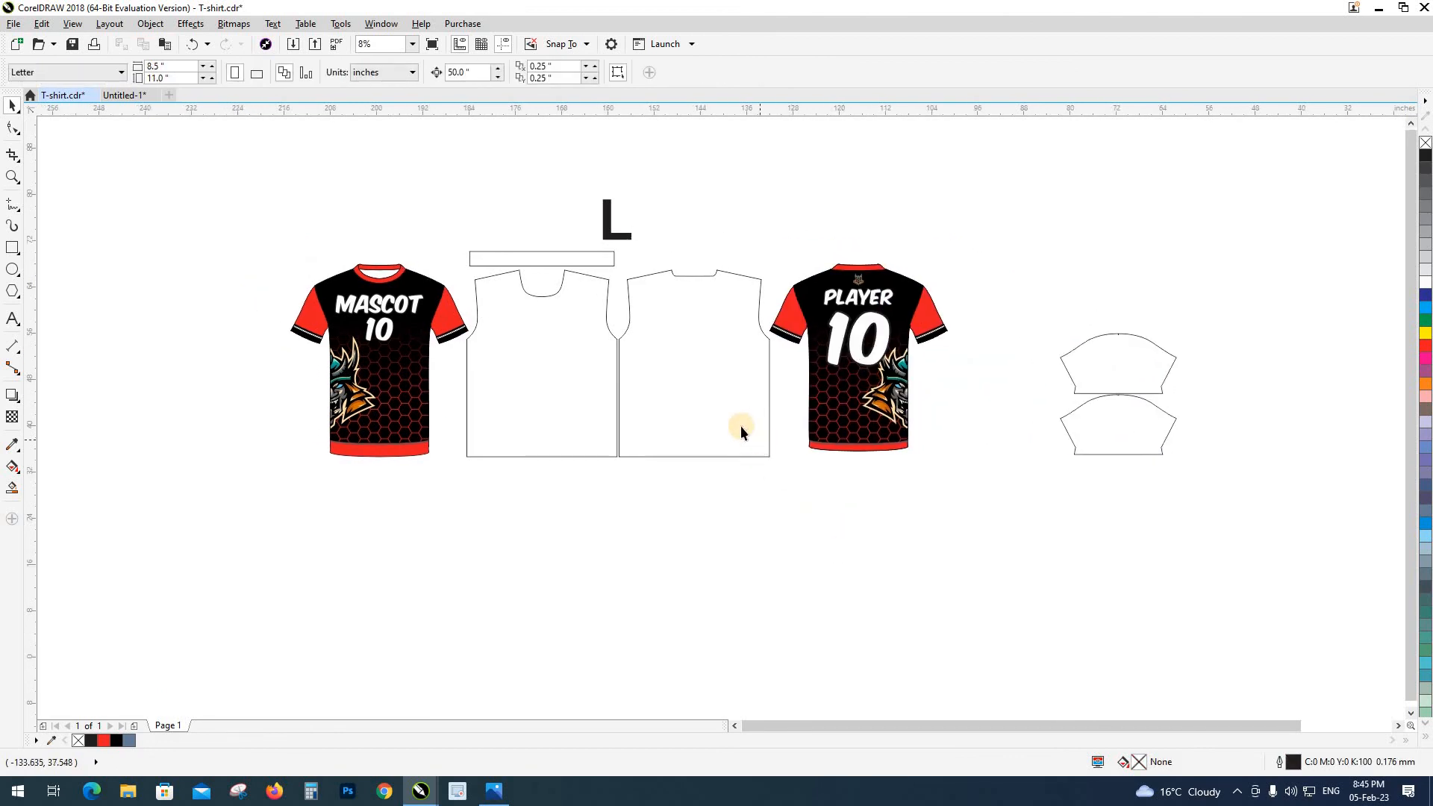
Step: Align the front shirt group horizontally to the centre of the front body pattern piece
{"action": "key", "text": "z"}
{"action": "left_click_drag", "start_coordinate": [256, 182], "coordinate": [697, 505]}
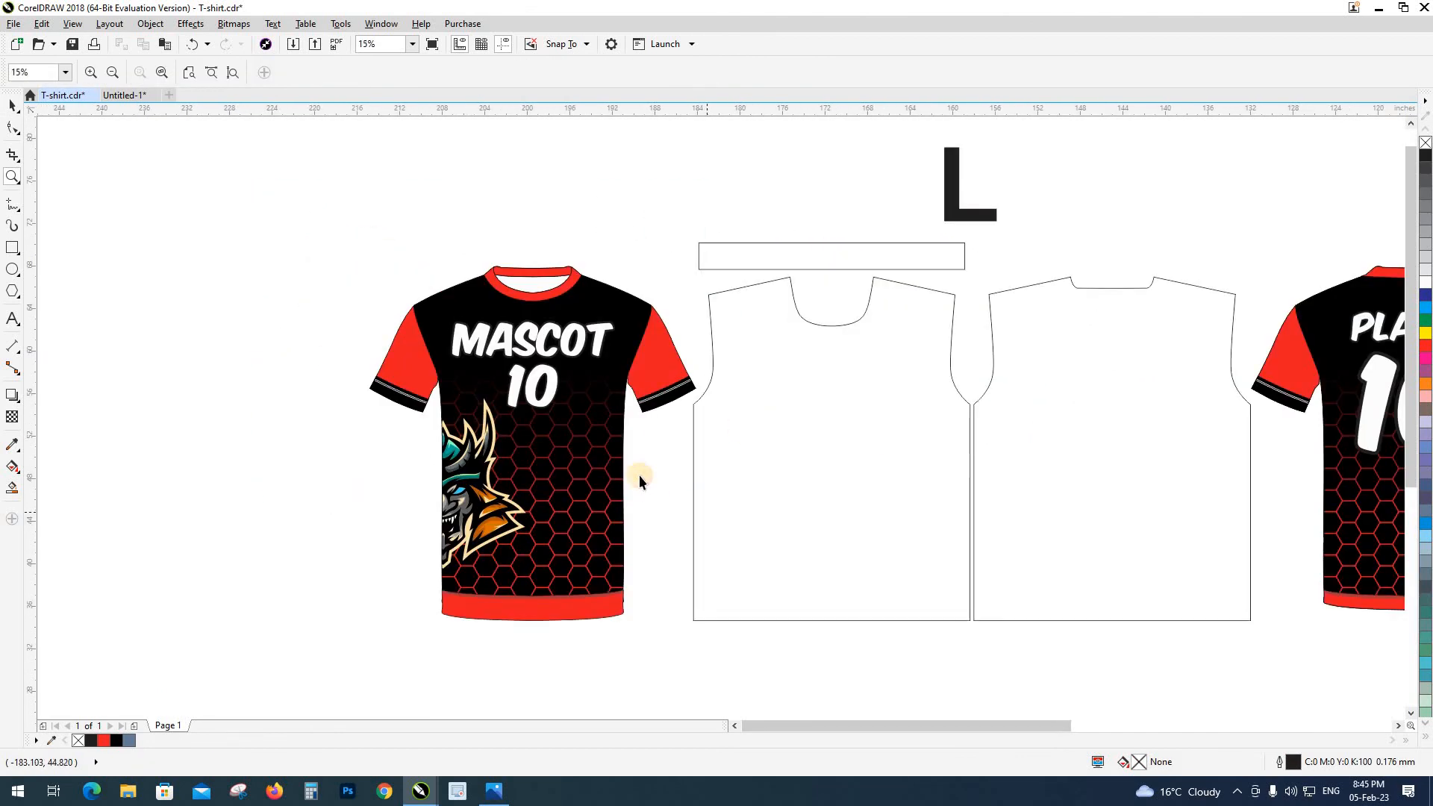
{"action": "key", "text": "space"}
{"action": "left_click", "coordinate": [578, 458]}
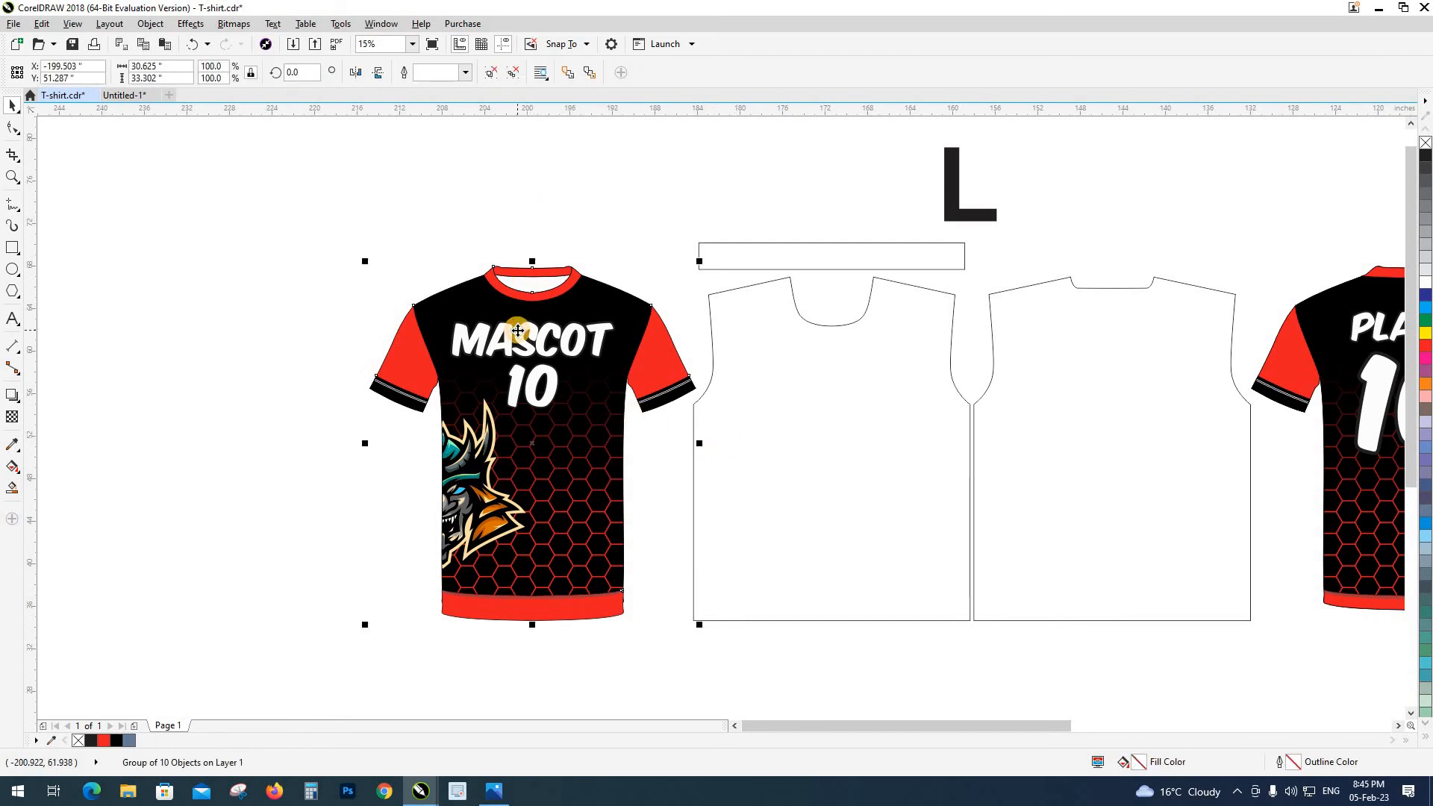
{"action": "left_click", "coordinate": [812, 383], "text": "shift"}
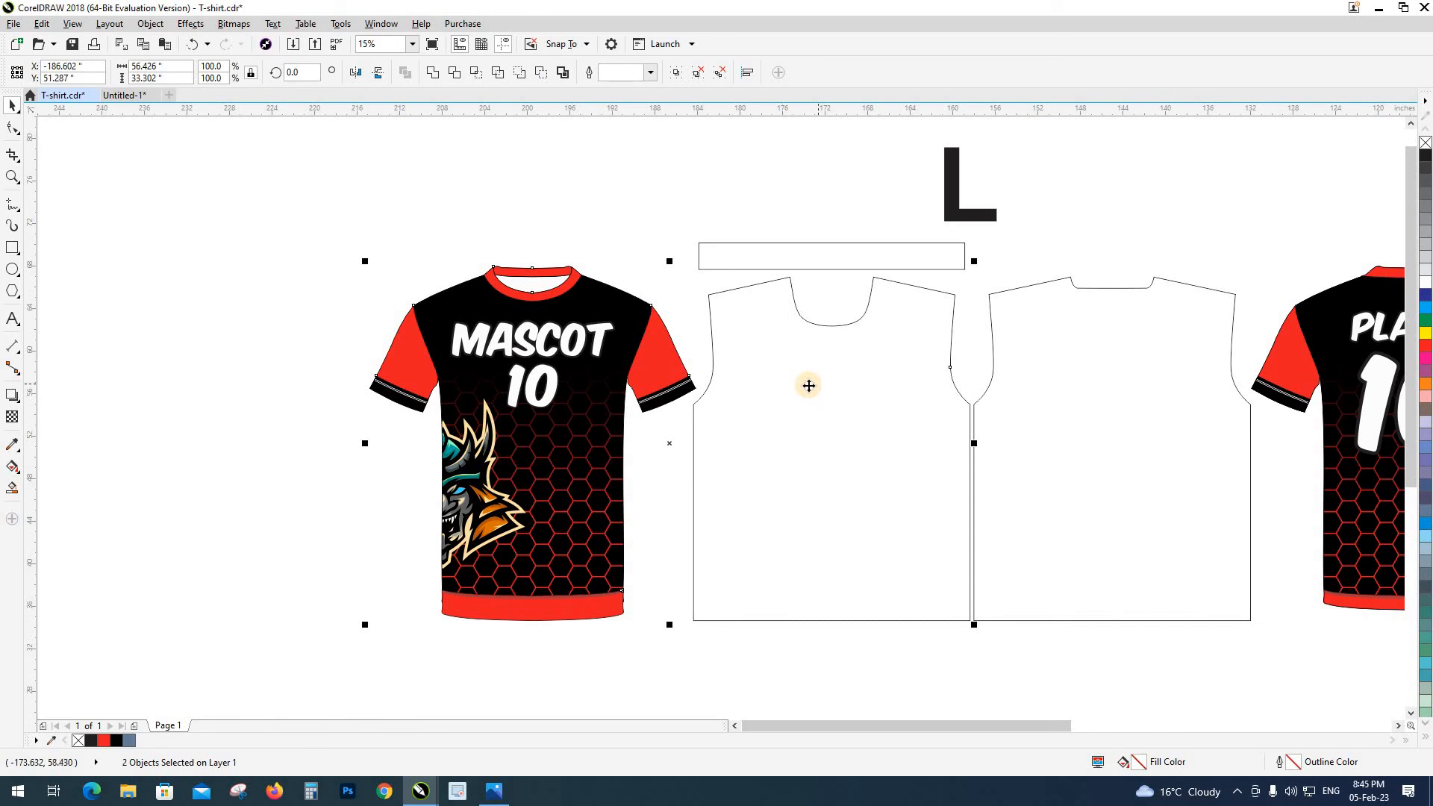
{"action": "key", "text": "c"}
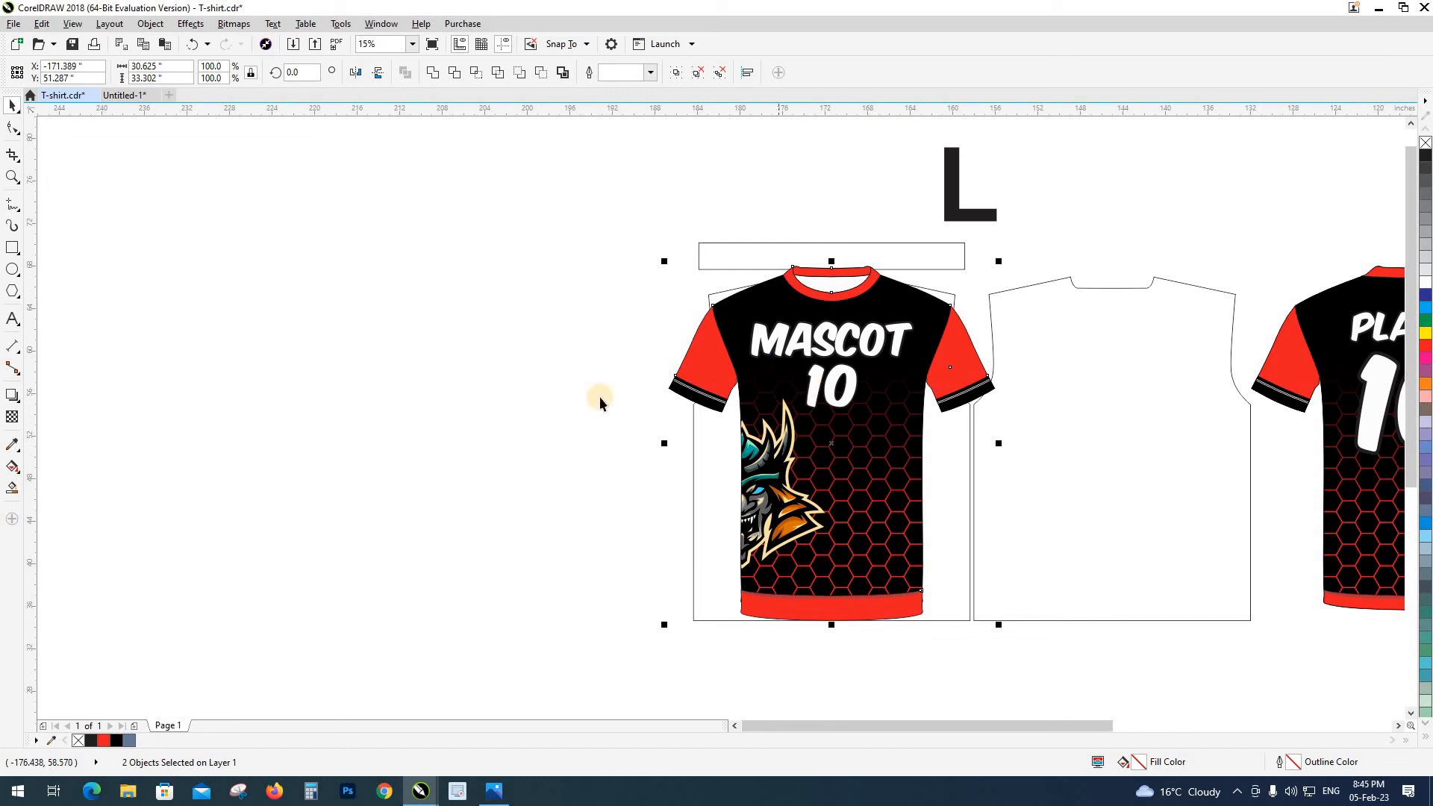
Step: Check the front shirt's width and set the nudge distance to 35 inches
{"action": "left_click", "coordinate": [565, 391]}
{"action": "left_click", "coordinate": [811, 395]}
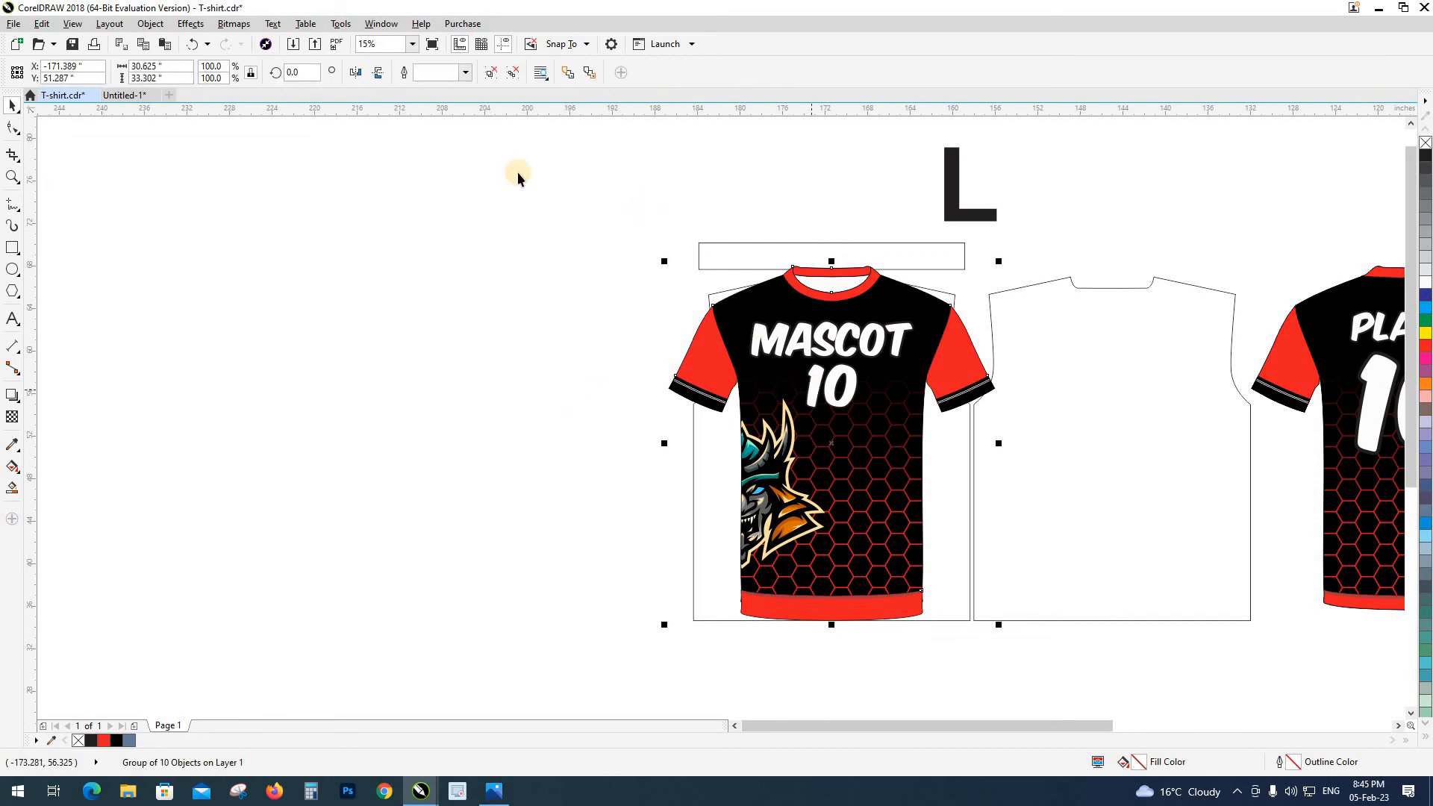
{"action": "left_click", "coordinate": [159, 70]}
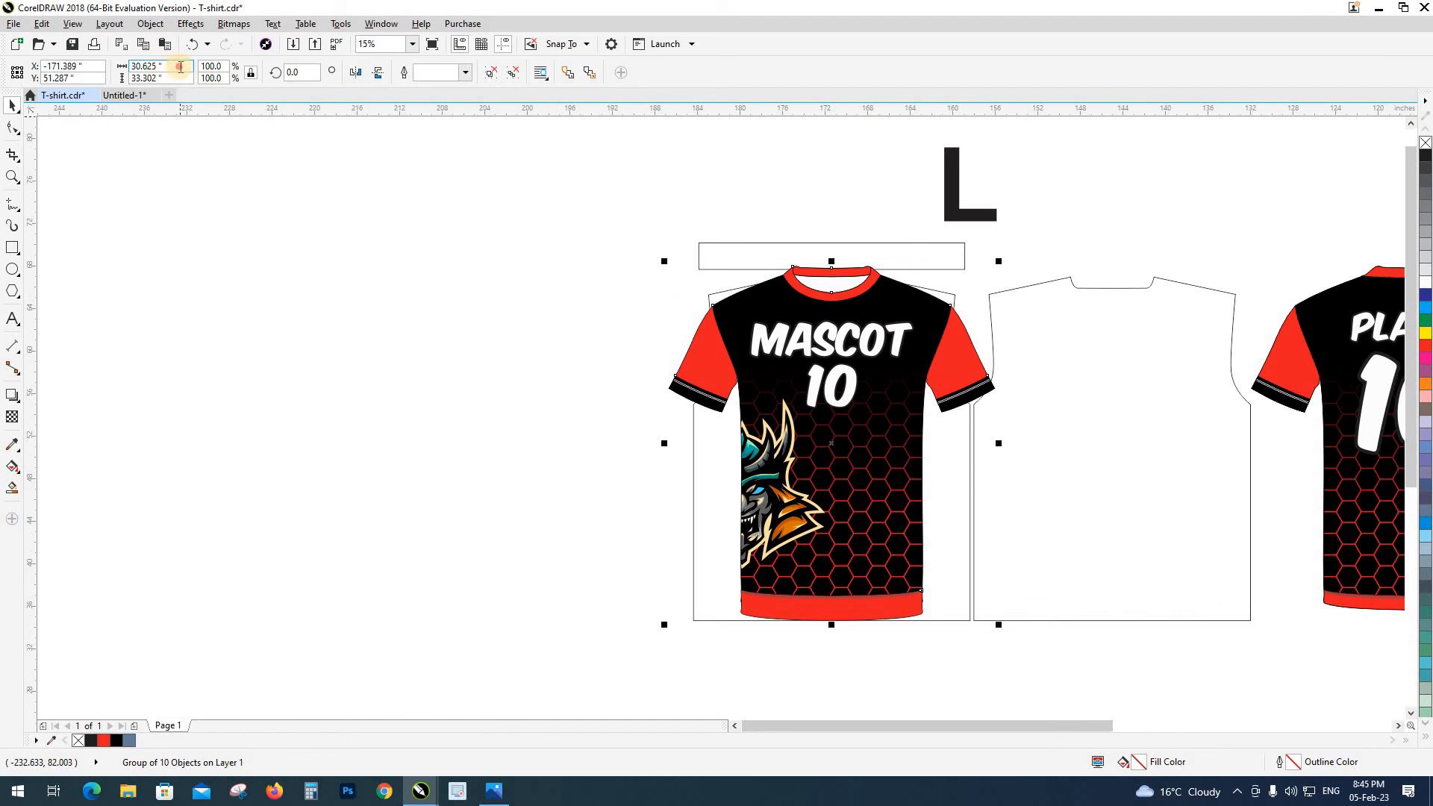
{"action": "double_click", "coordinate": [163, 68]}
{"action": "left_click", "coordinate": [351, 255]}
{"action": "left_click", "coordinate": [796, 386]}
{"action": "key", "text": "shift+n"}
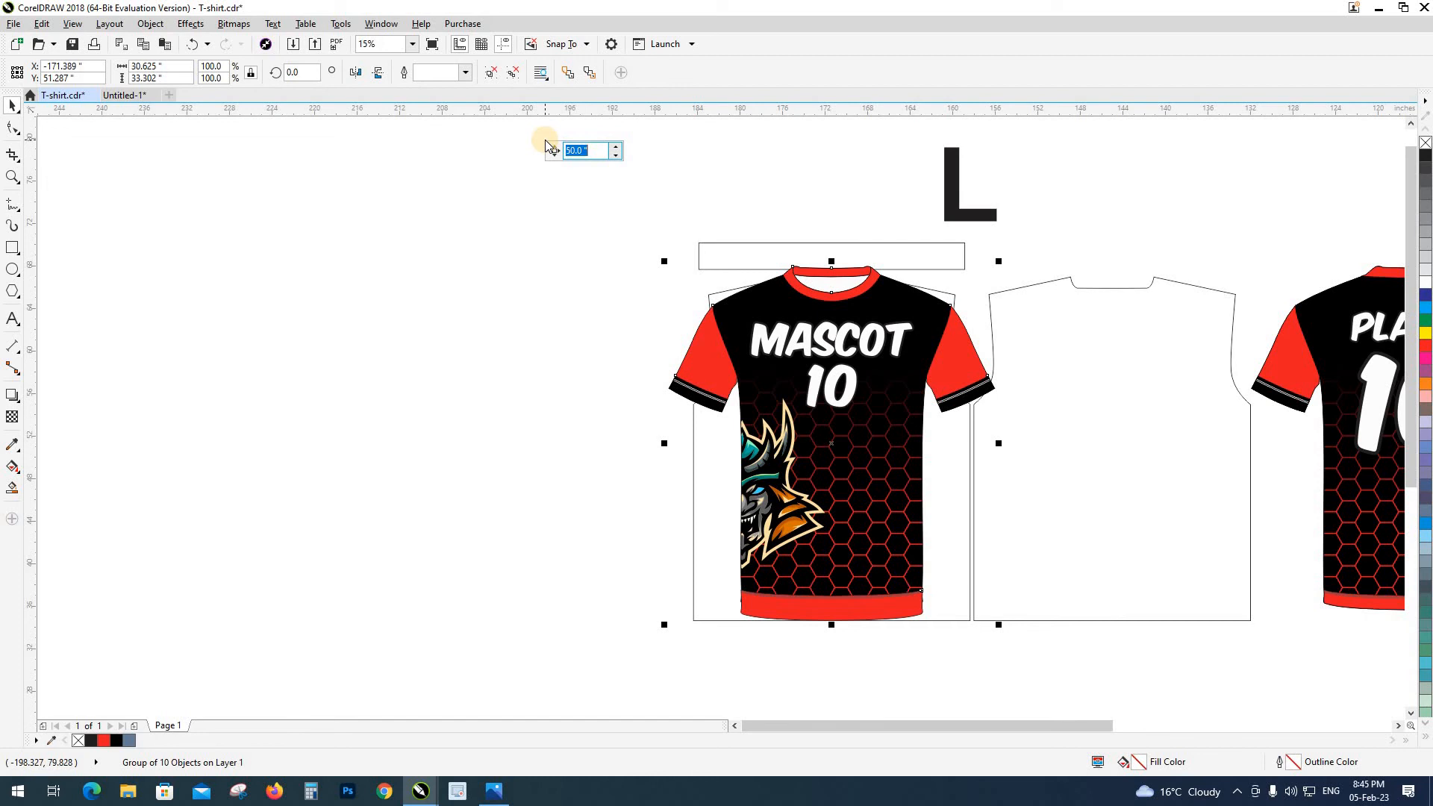
{"action": "type", "text": "34"}
{"action": "key", "text": "Return"}
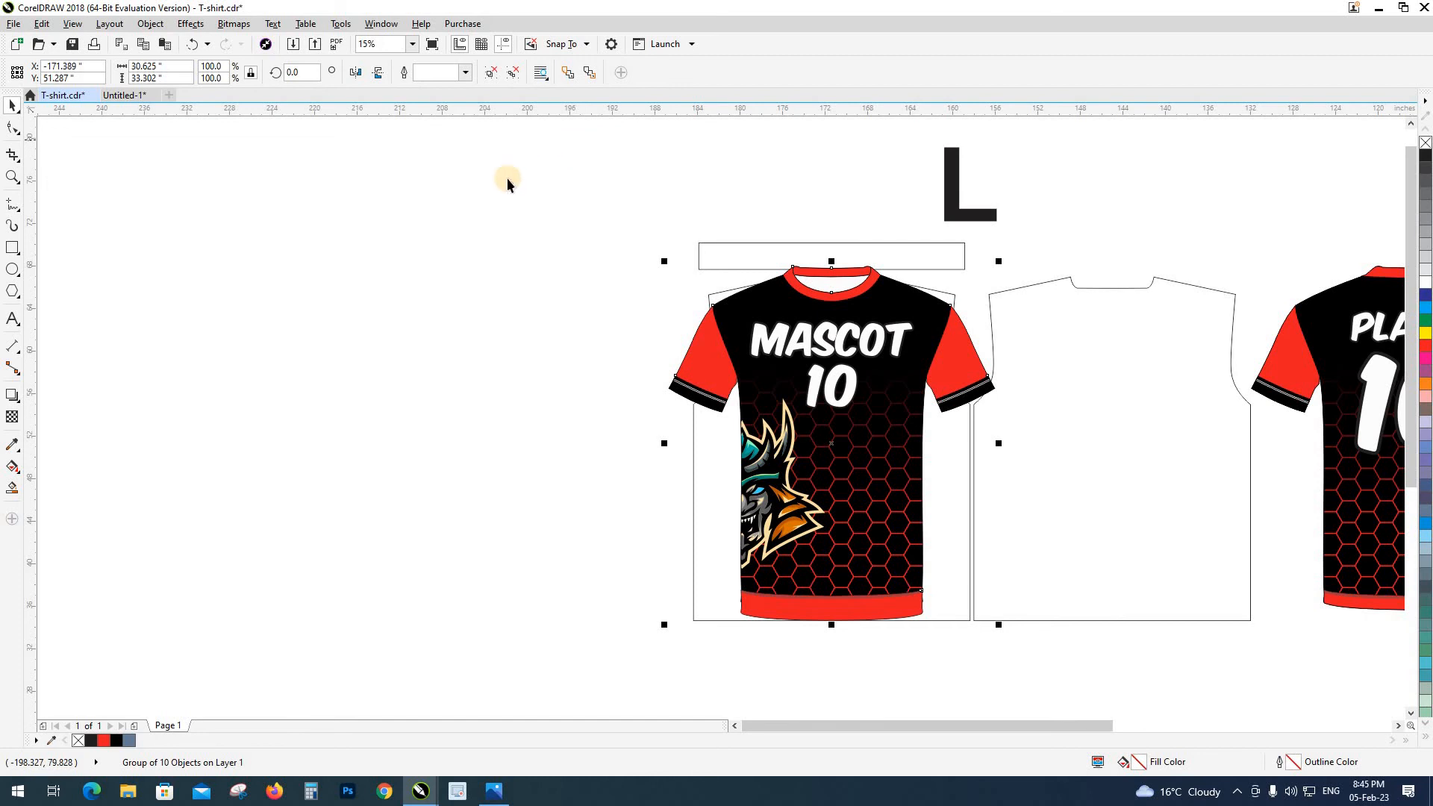
Step: Nudge the front shirt group 35 inches left, clear of the front pattern piece
{"action": "key", "text": "Left"}
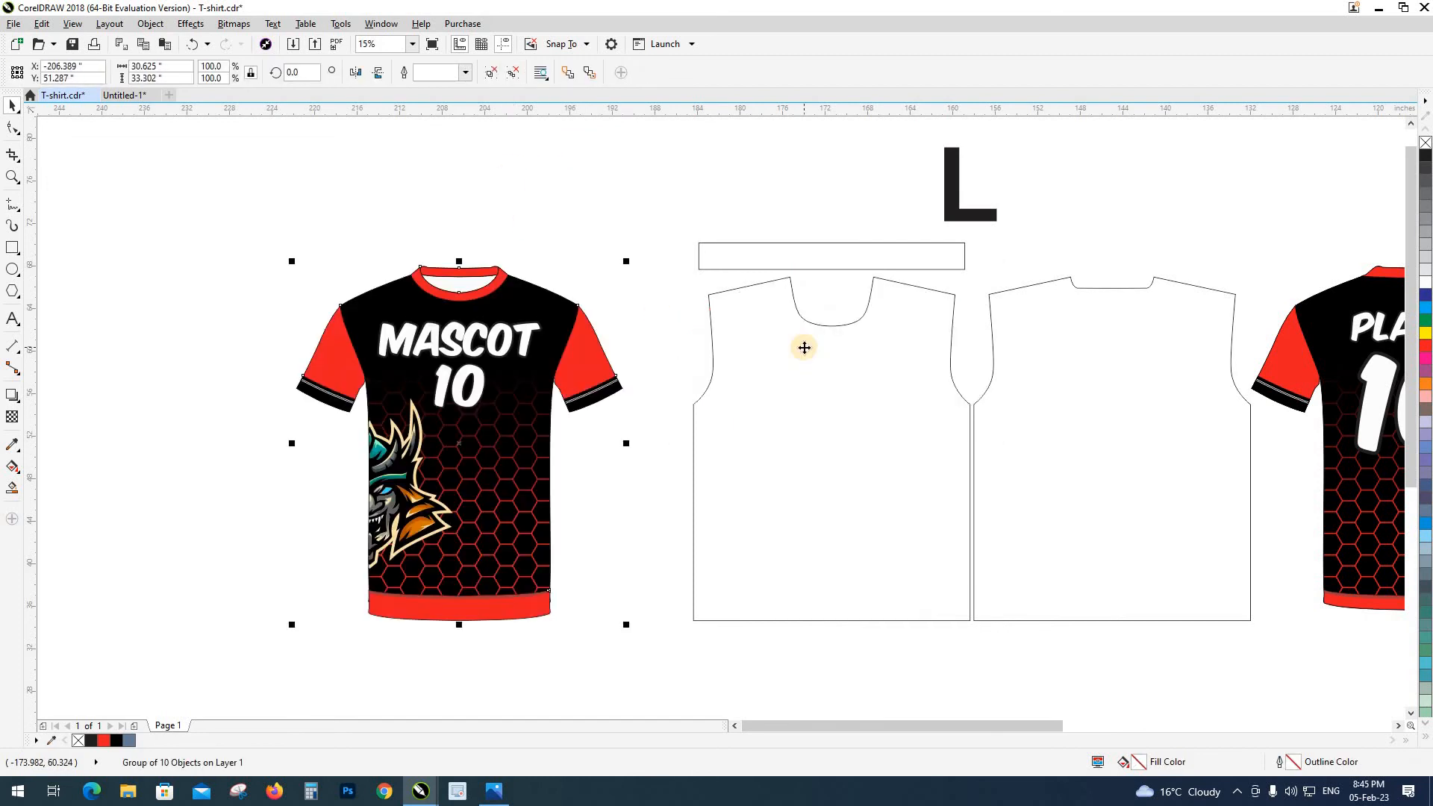
{"action": "key", "text": "Right"}
{"action": "key", "text": "Left"}
{"action": "key", "text": "Right"}
{"action": "key", "text": "Left"}
{"action": "left_click", "coordinate": [569, 319]}
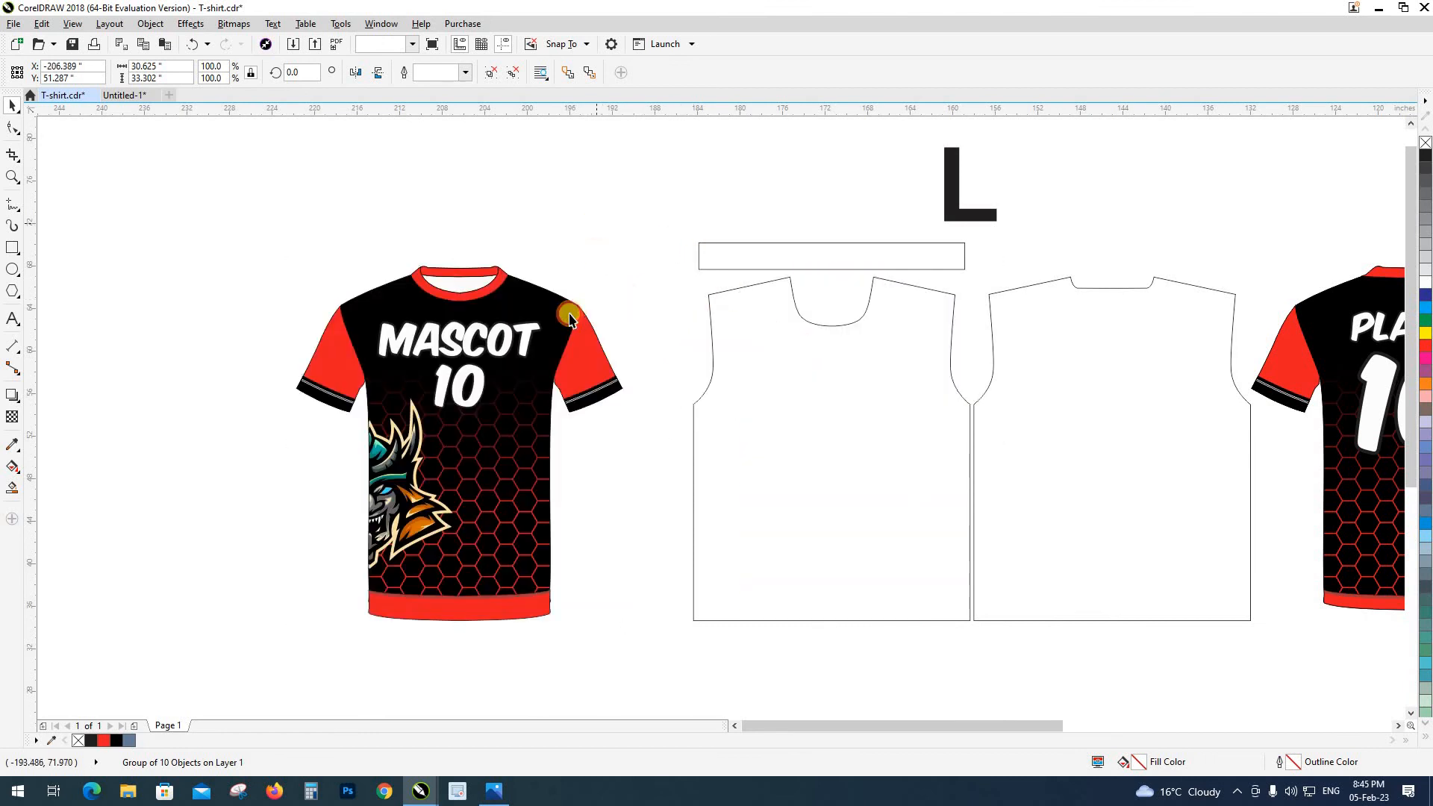
{"action": "left_click_drag", "start_coordinate": [624, 337], "coordinate": [485, 327]}
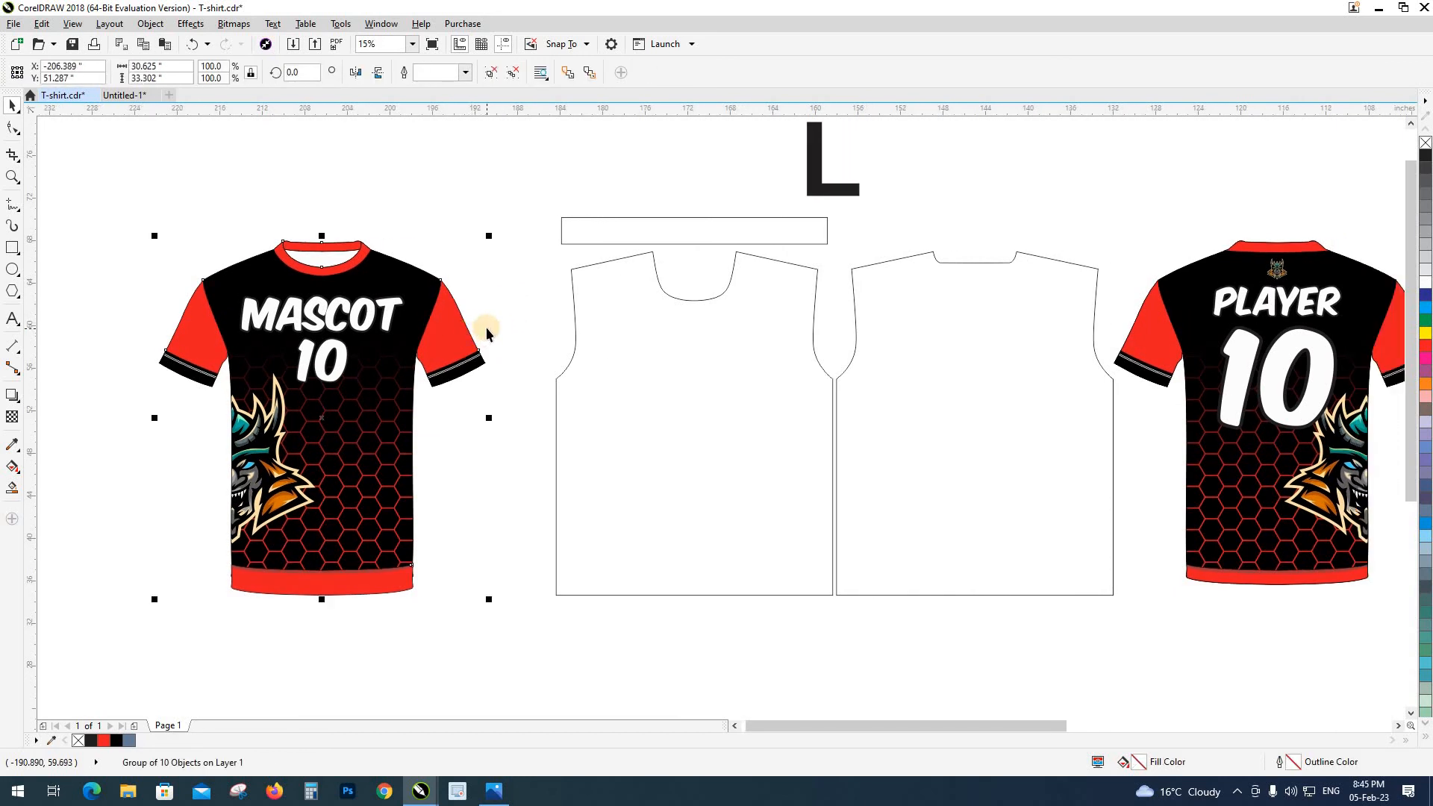
Step: Ungroup the front shirt and extract the contents of its body PowerClip
{"action": "left_click", "coordinate": [411, 360]}
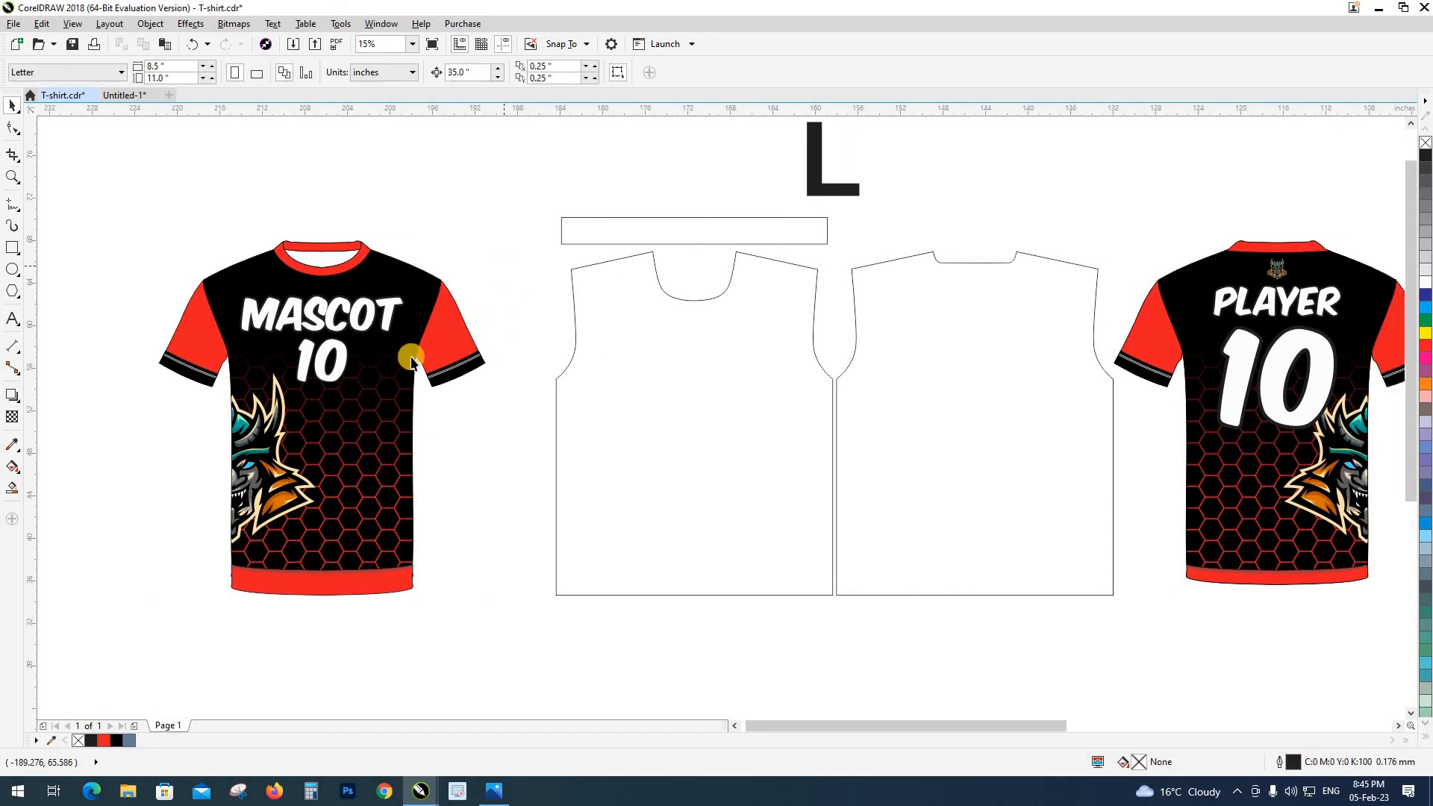
{"action": "key", "text": "shift+F9"}
{"action": "left_click", "coordinate": [323, 415]}
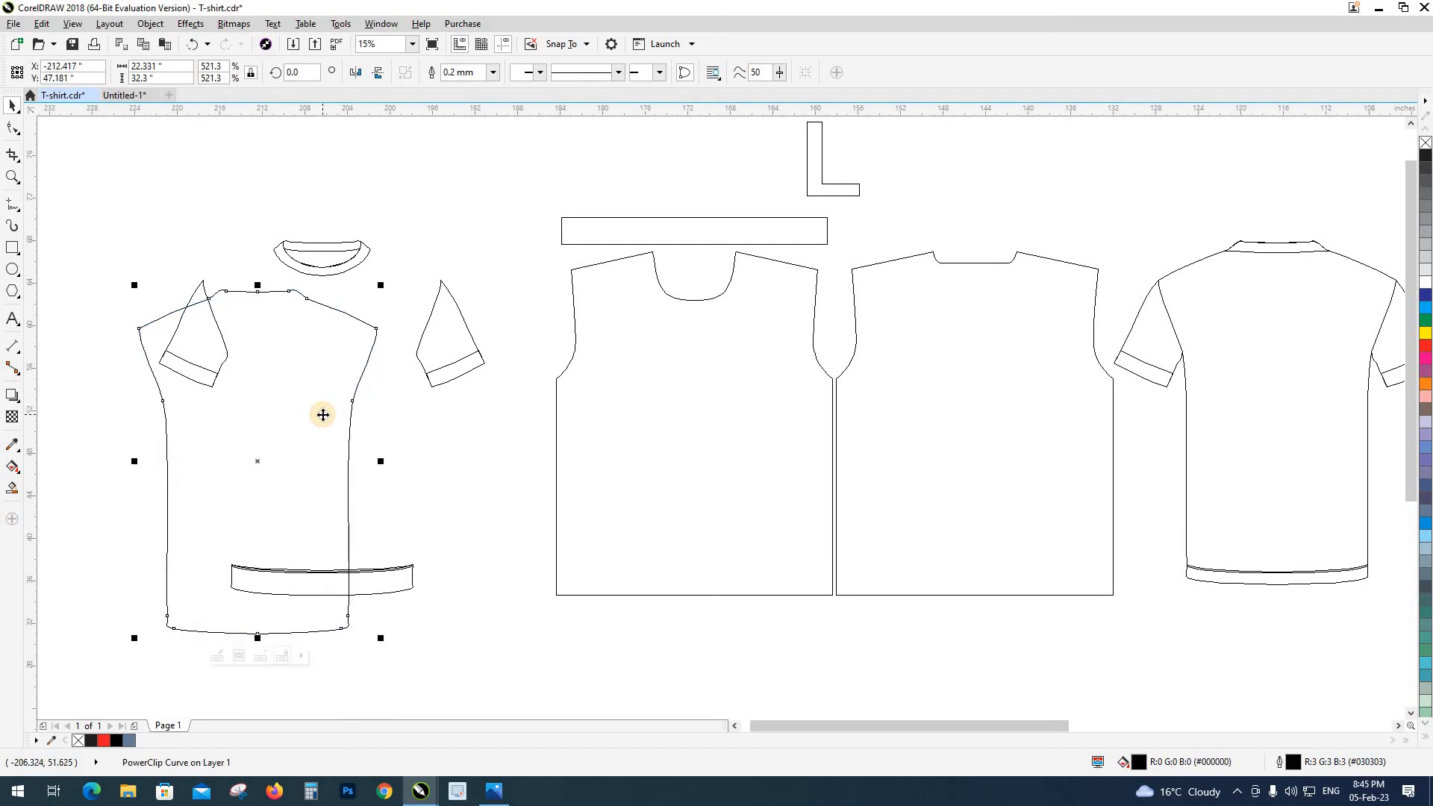
{"action": "key", "text": "ctrl+z"}
{"action": "left_click", "coordinate": [427, 224]}
{"action": "left_click", "coordinate": [401, 265]}
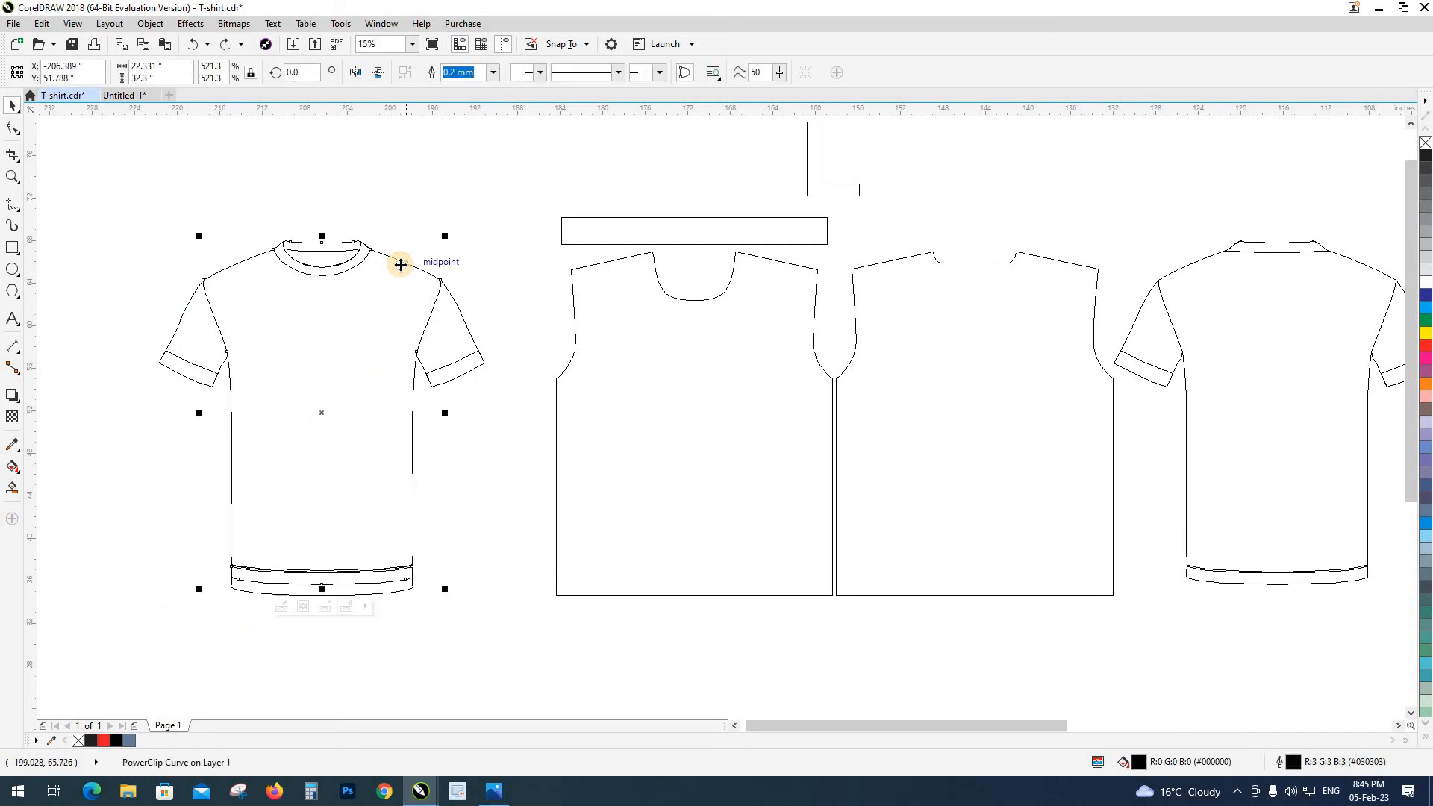
{"action": "key", "text": "shift+F9"}
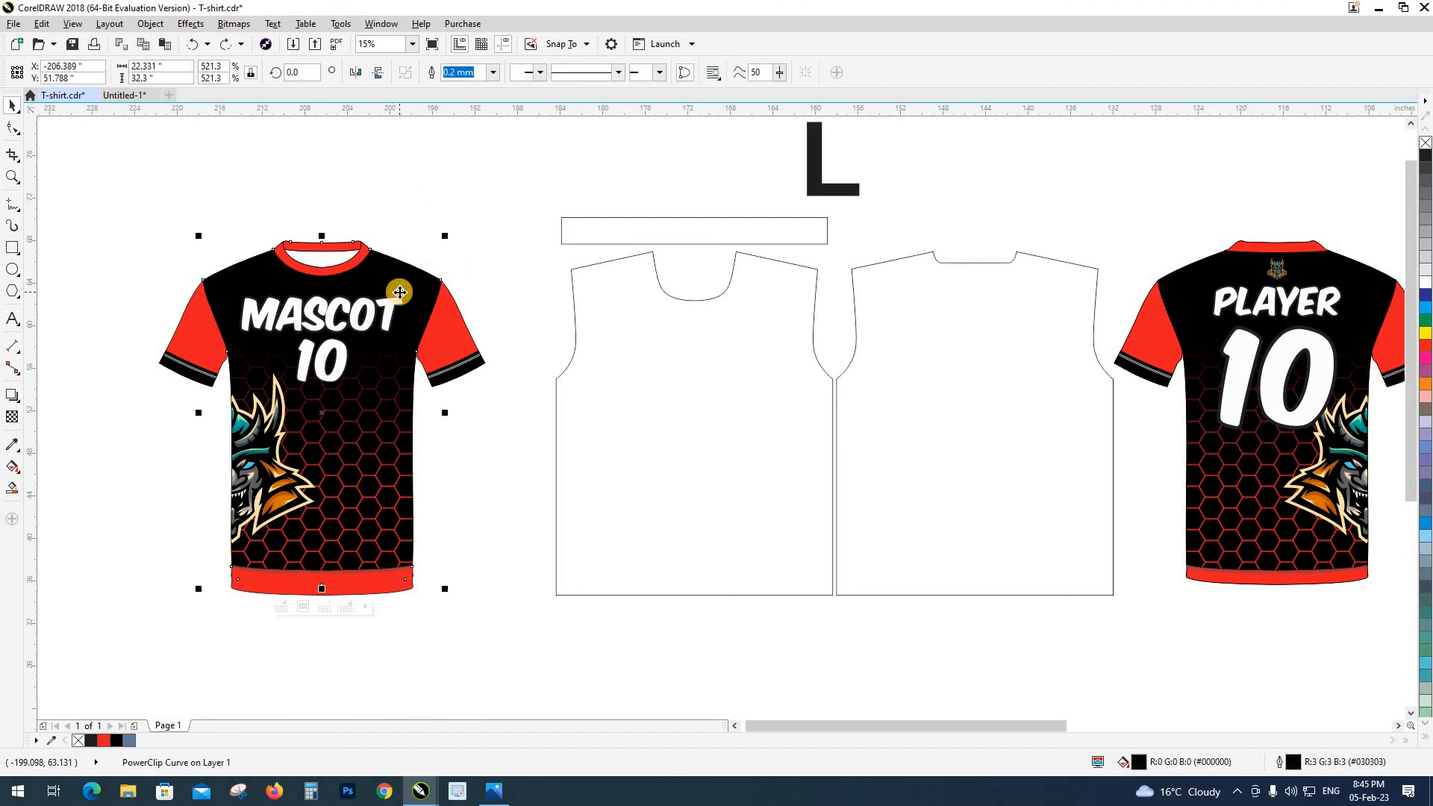
{"action": "key", "text": "ctrl+shift+x"}
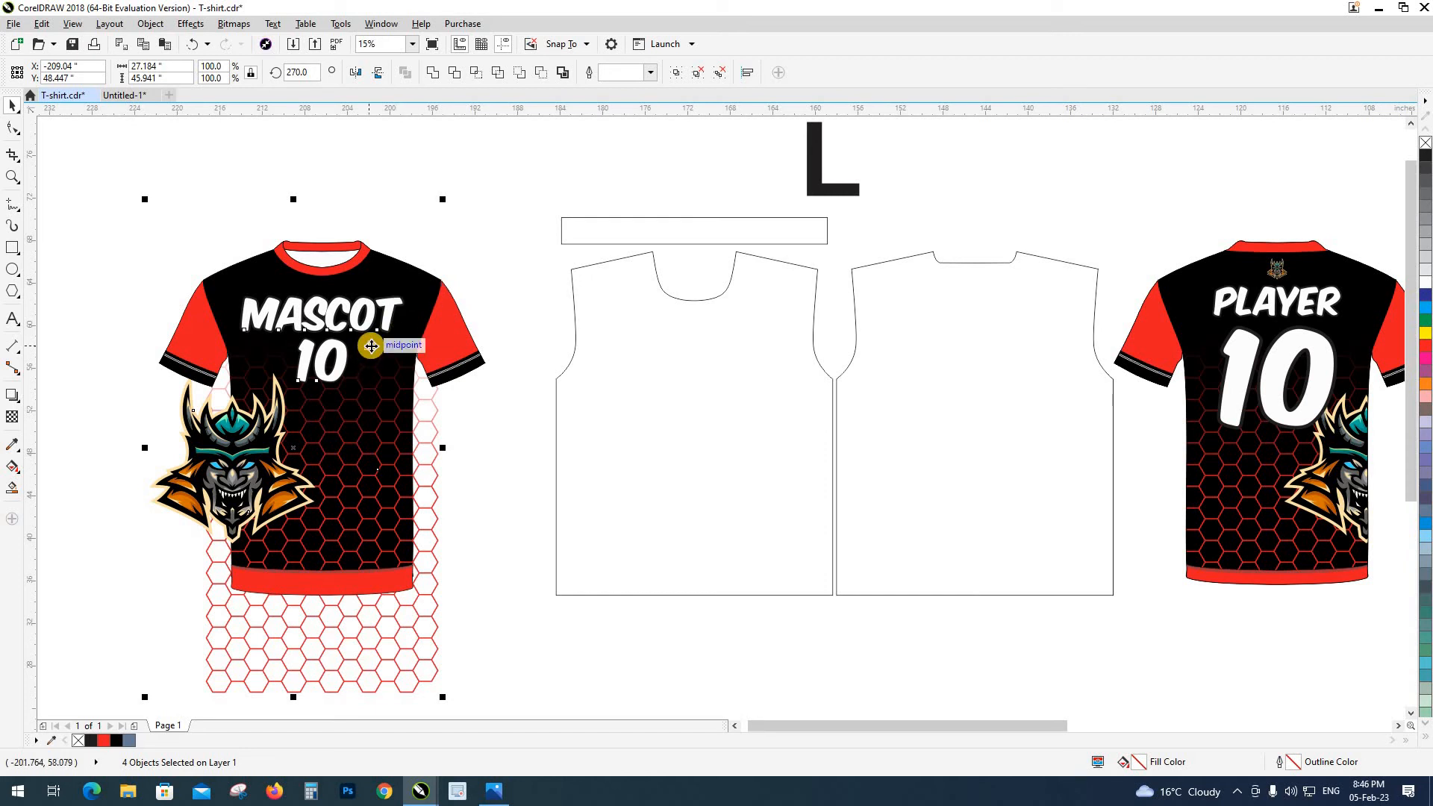
Step: Try nudging the extracted artwork, and the hexagon pattern alone, 35 inches right onto the front pattern piece
{"action": "key", "text": "Right"}
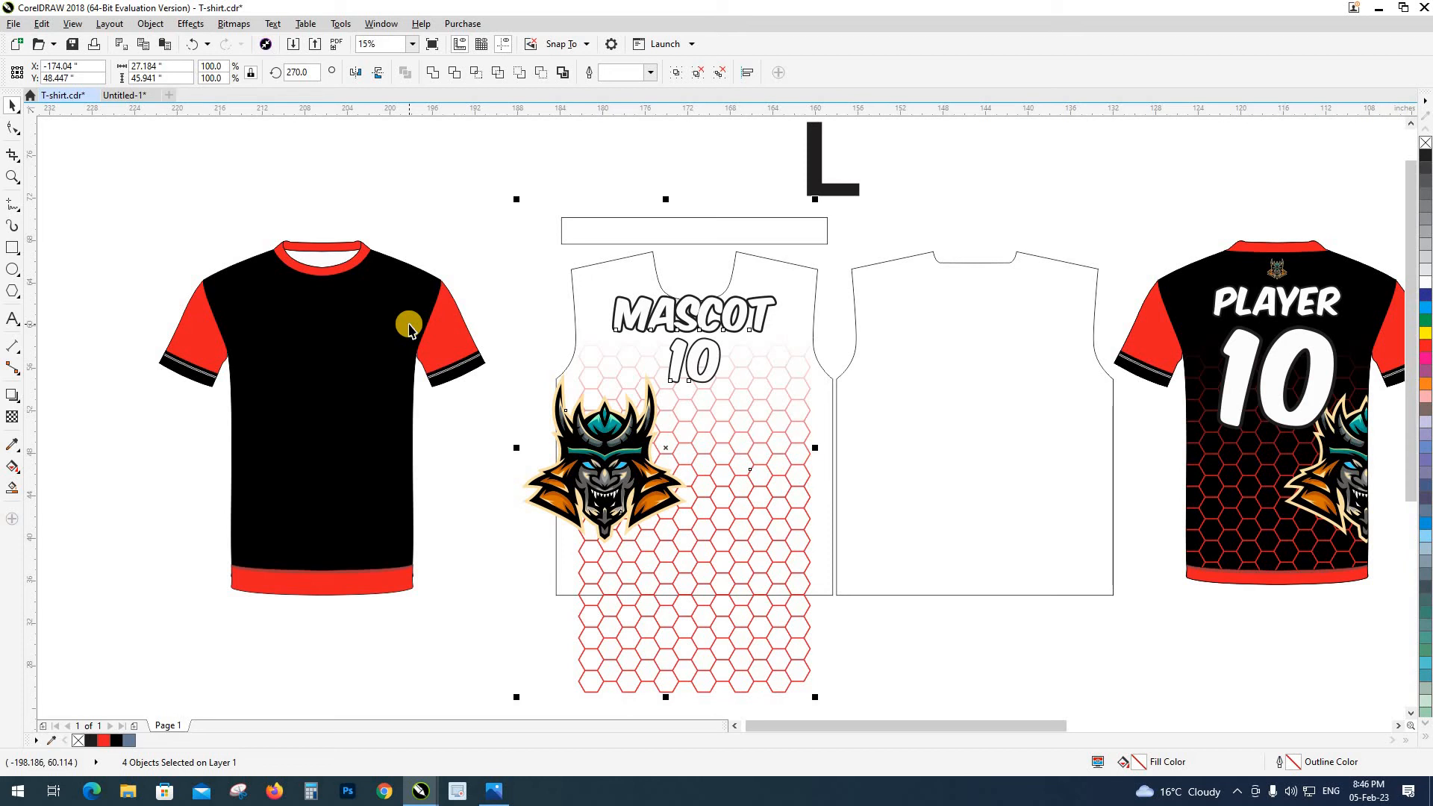
{"action": "key", "text": "Left"}
{"action": "left_click", "coordinate": [449, 435]}
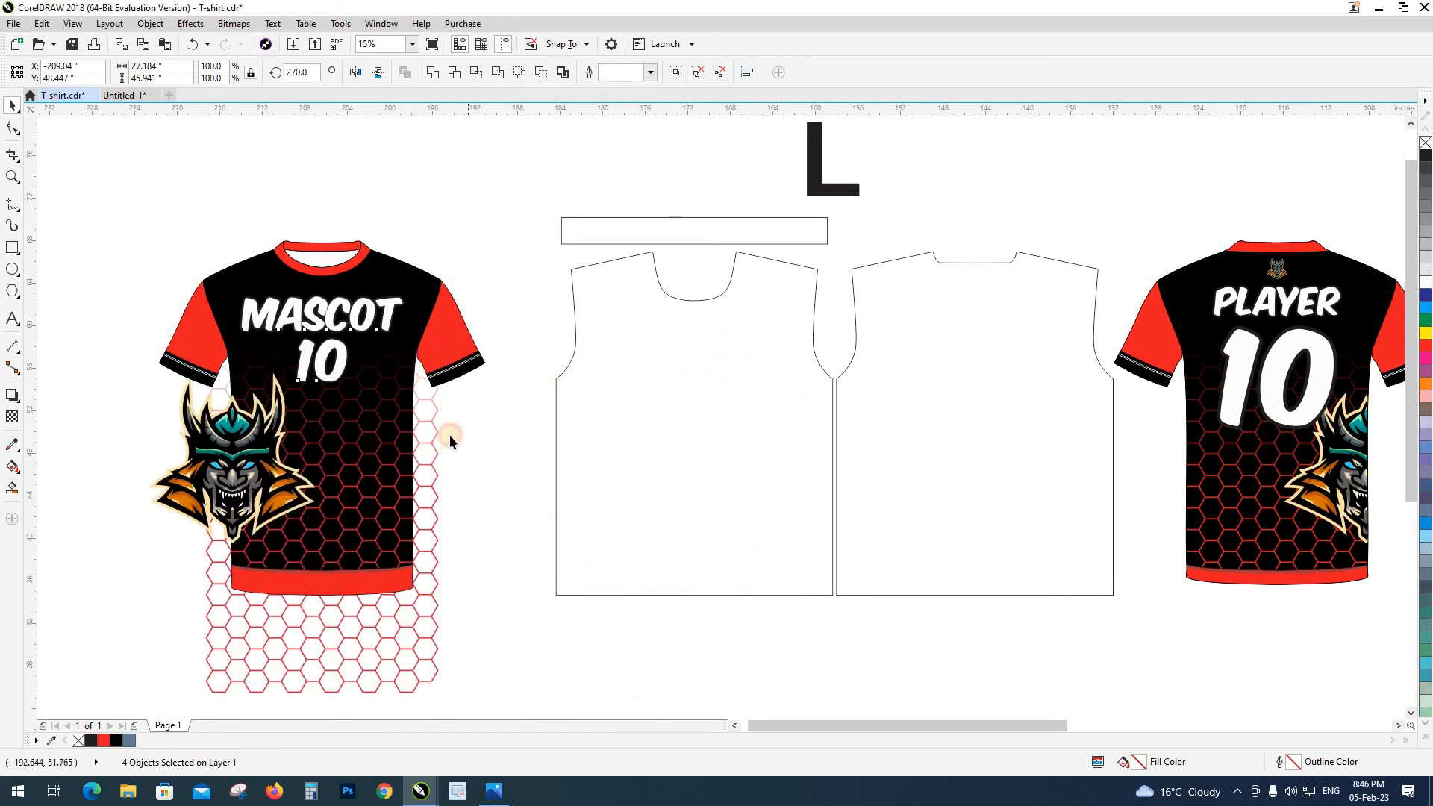
{"action": "left_click", "coordinate": [437, 431]}
{"action": "key", "text": "Right"}
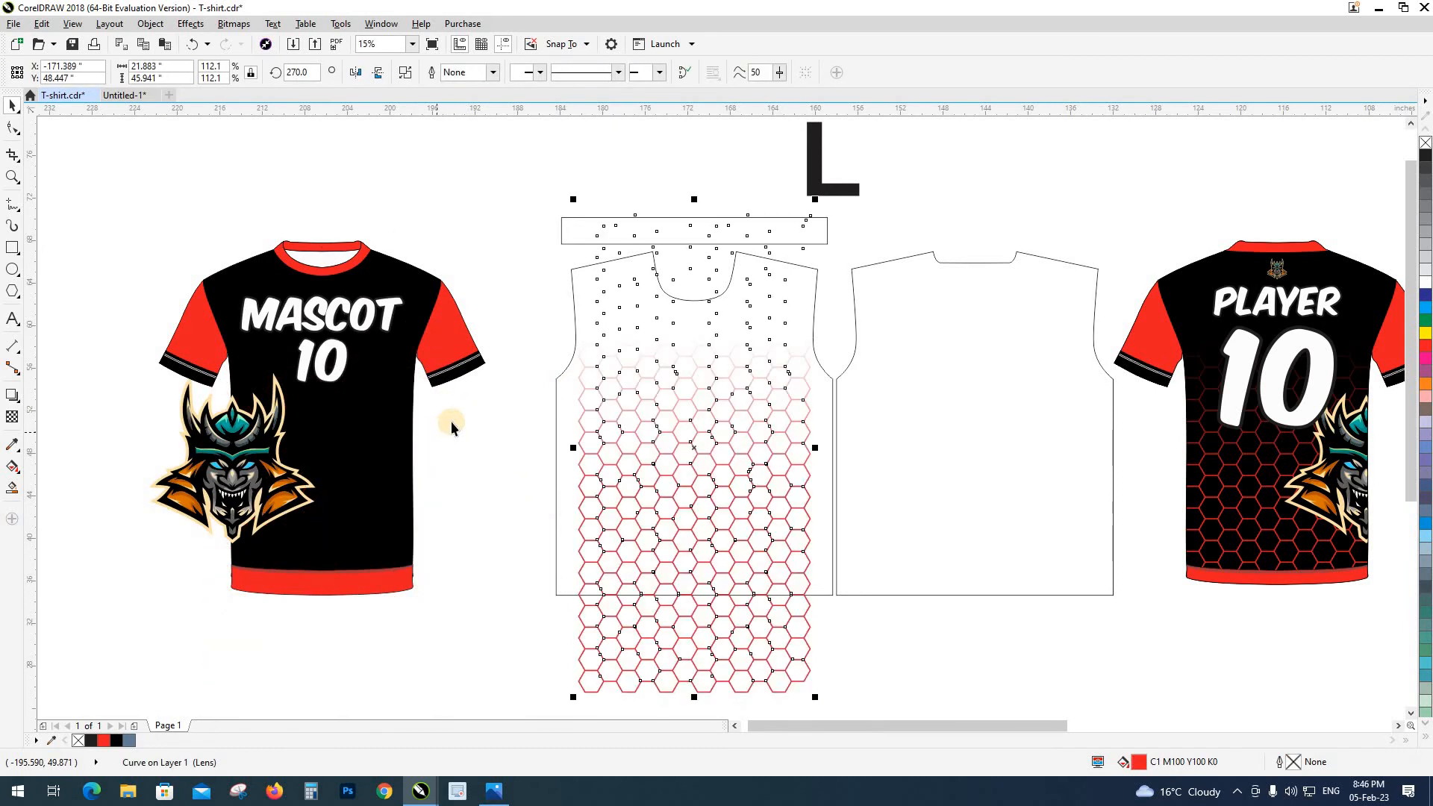
{"action": "left_click", "coordinate": [486, 406]}
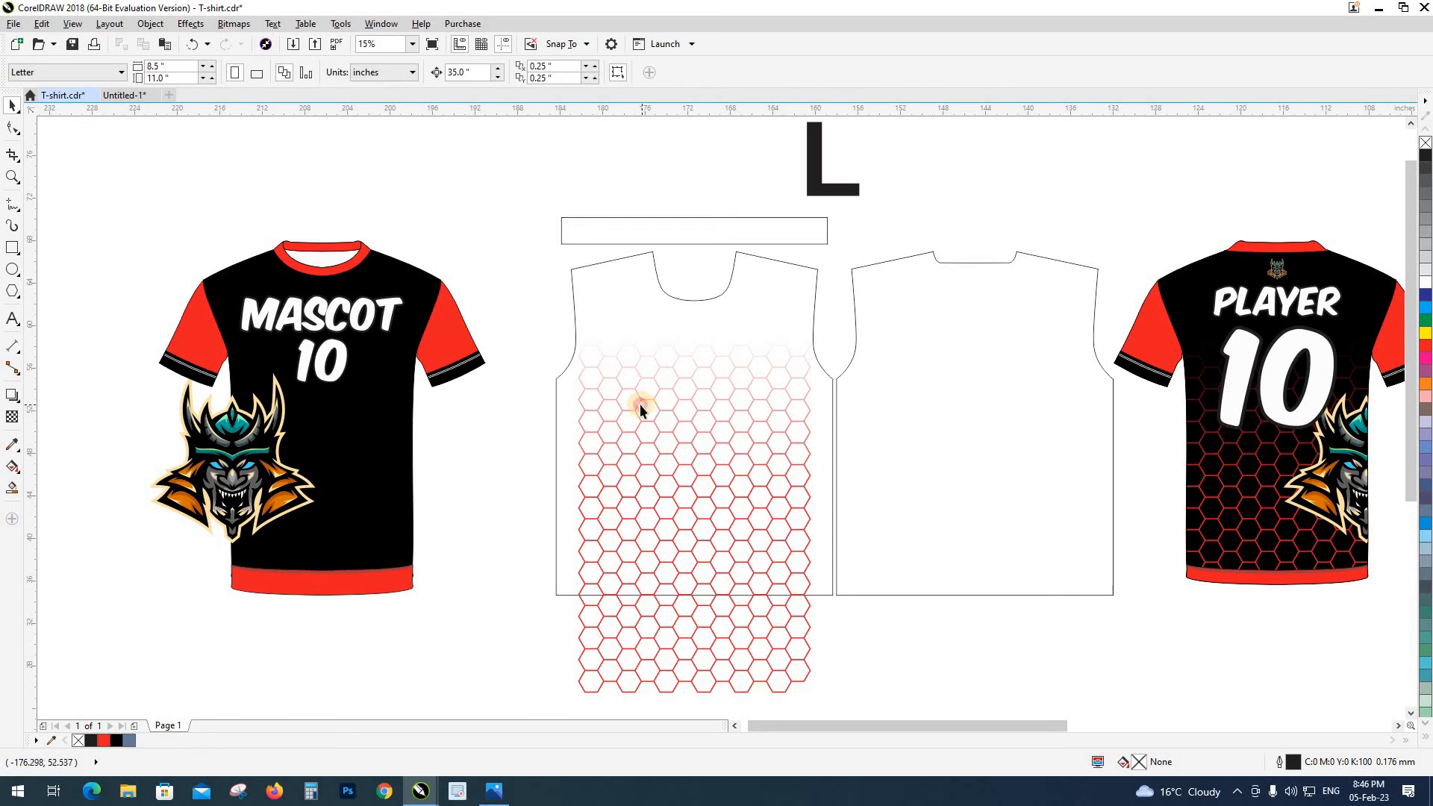
{"action": "left_click", "coordinate": [639, 405]}
{"action": "key", "text": "ctrl+z"}
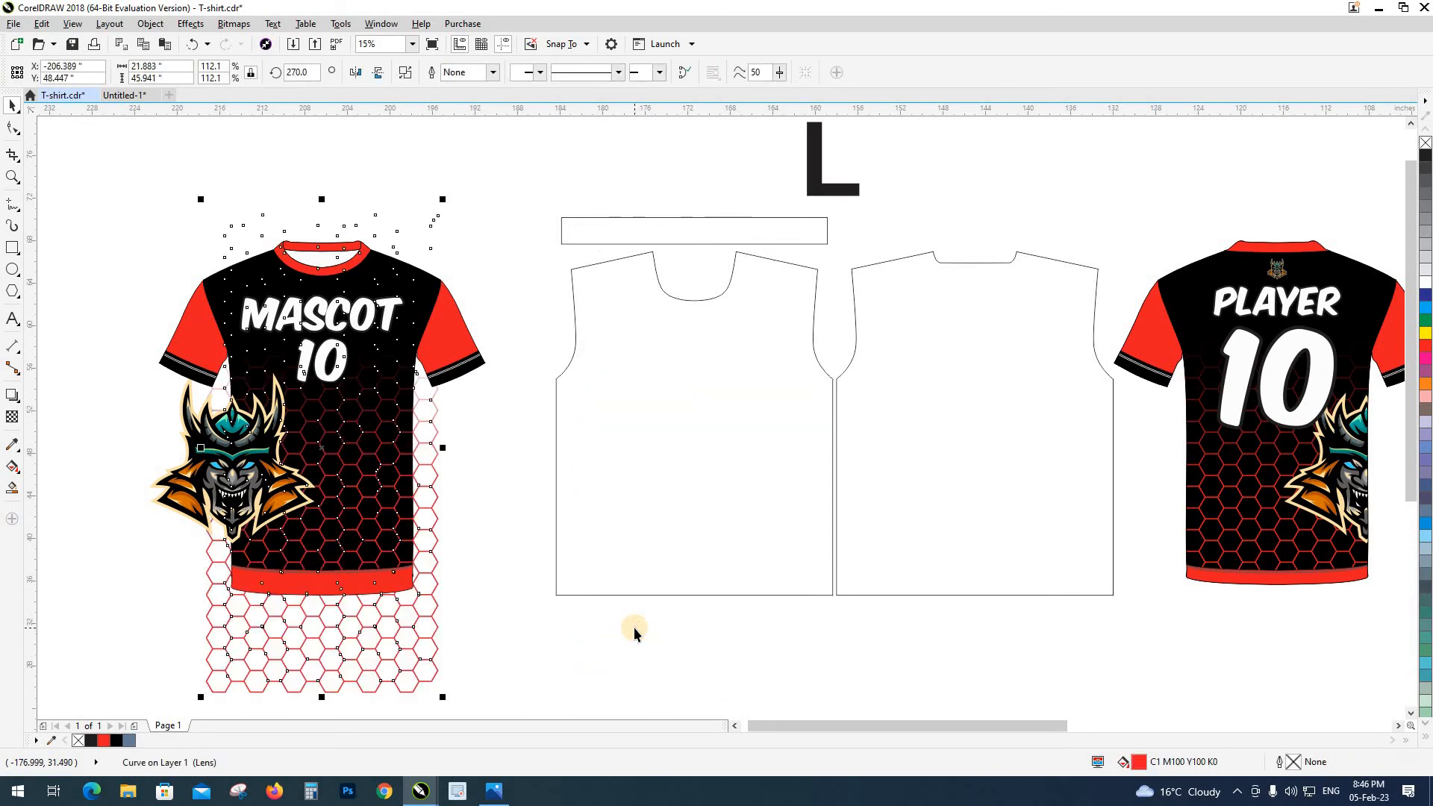
{"action": "key", "text": "Escape"}
Step: Fill the front and back body pattern pieces with the black sampled from the front shirt
{"action": "left_click", "coordinate": [697, 486]}
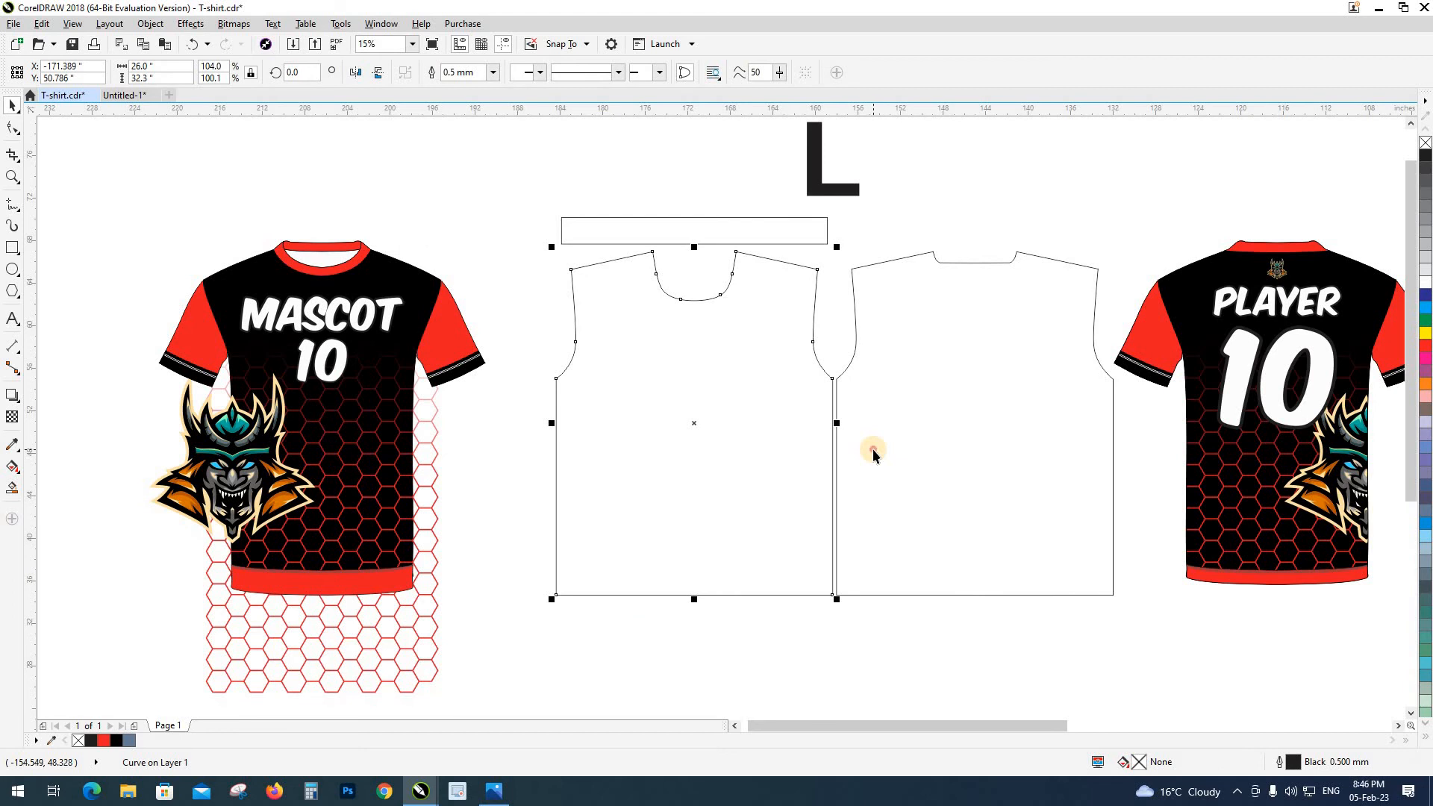
{"action": "left_click", "coordinate": [871, 450], "text": "shift"}
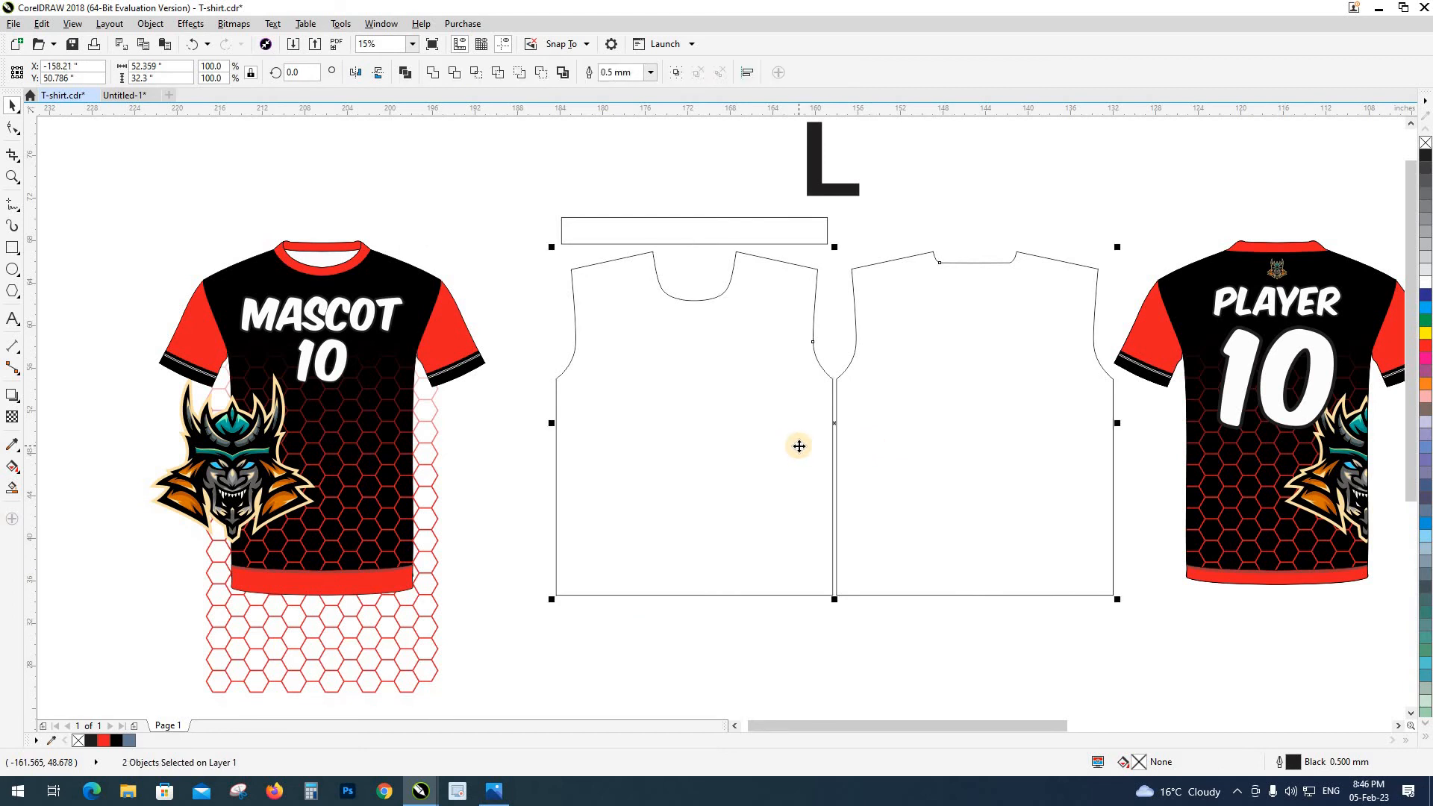
{"action": "key", "text": "i"}
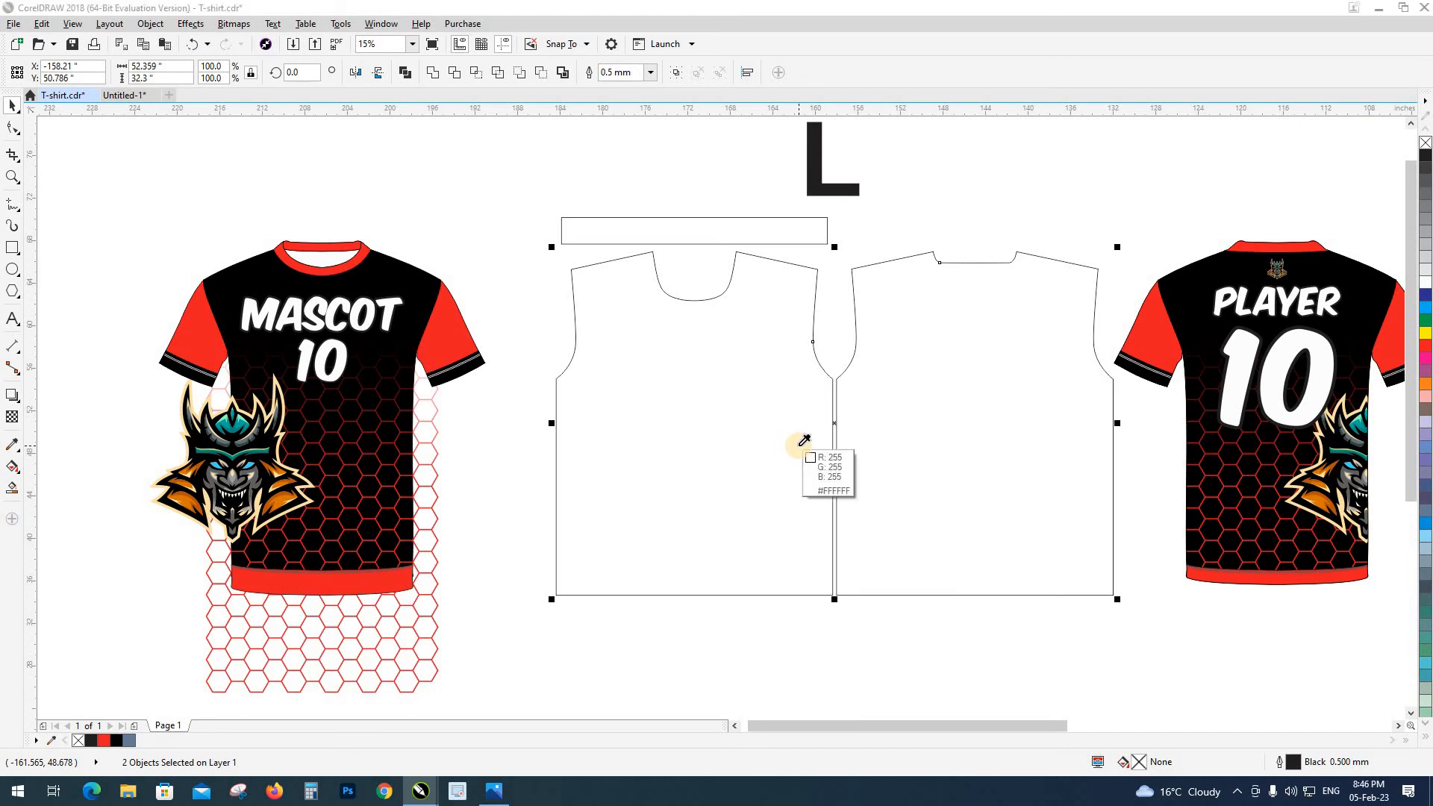
{"action": "left_click", "coordinate": [373, 275]}
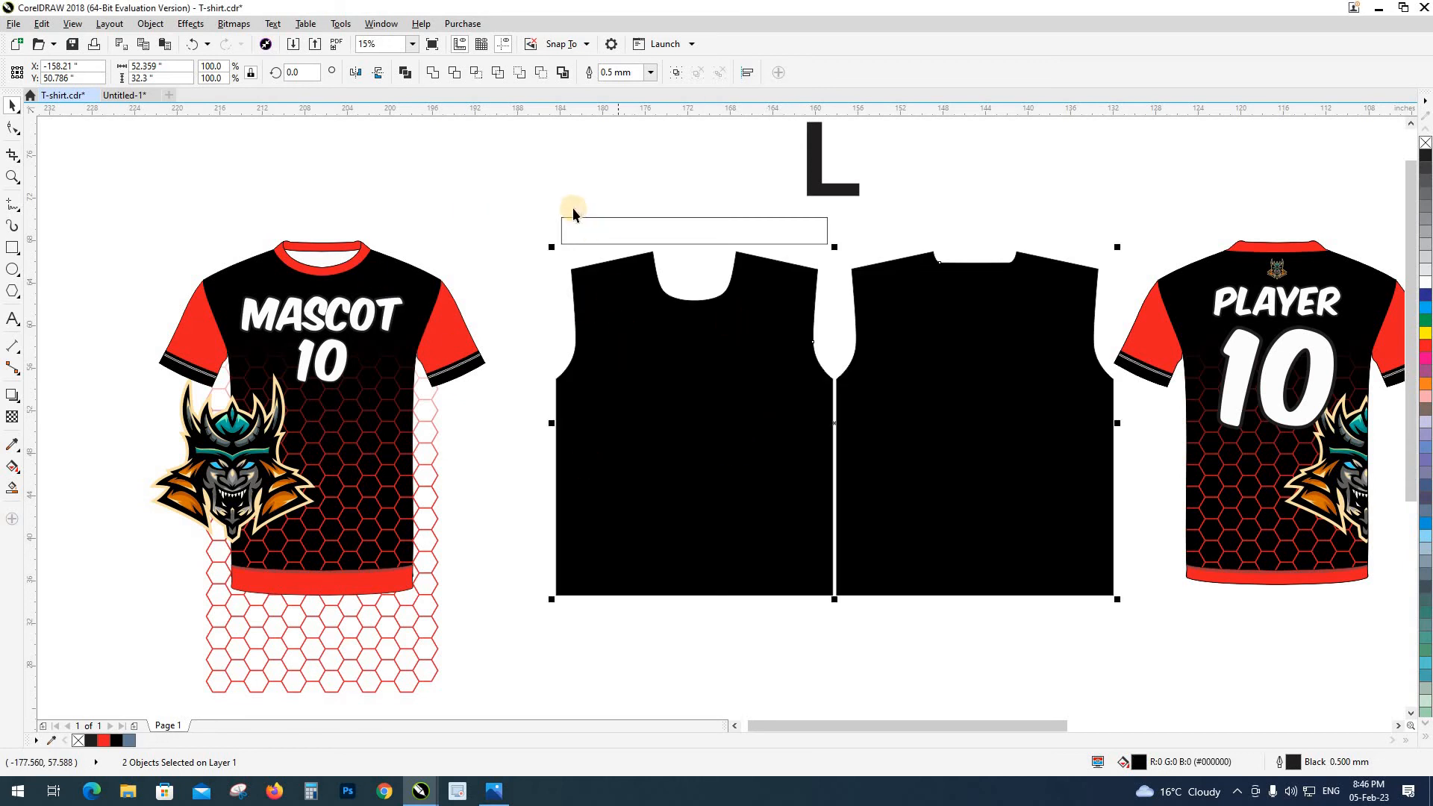
Step: Nudge the hexagon pattern 35 inches right onto the front pattern piece, and return it 35 inches left to the front shirt
{"action": "left_click", "coordinate": [549, 183]}
{"action": "scroll", "coordinate": [504, 230], "scroll_direction": "right", "scroll_amount": 3}
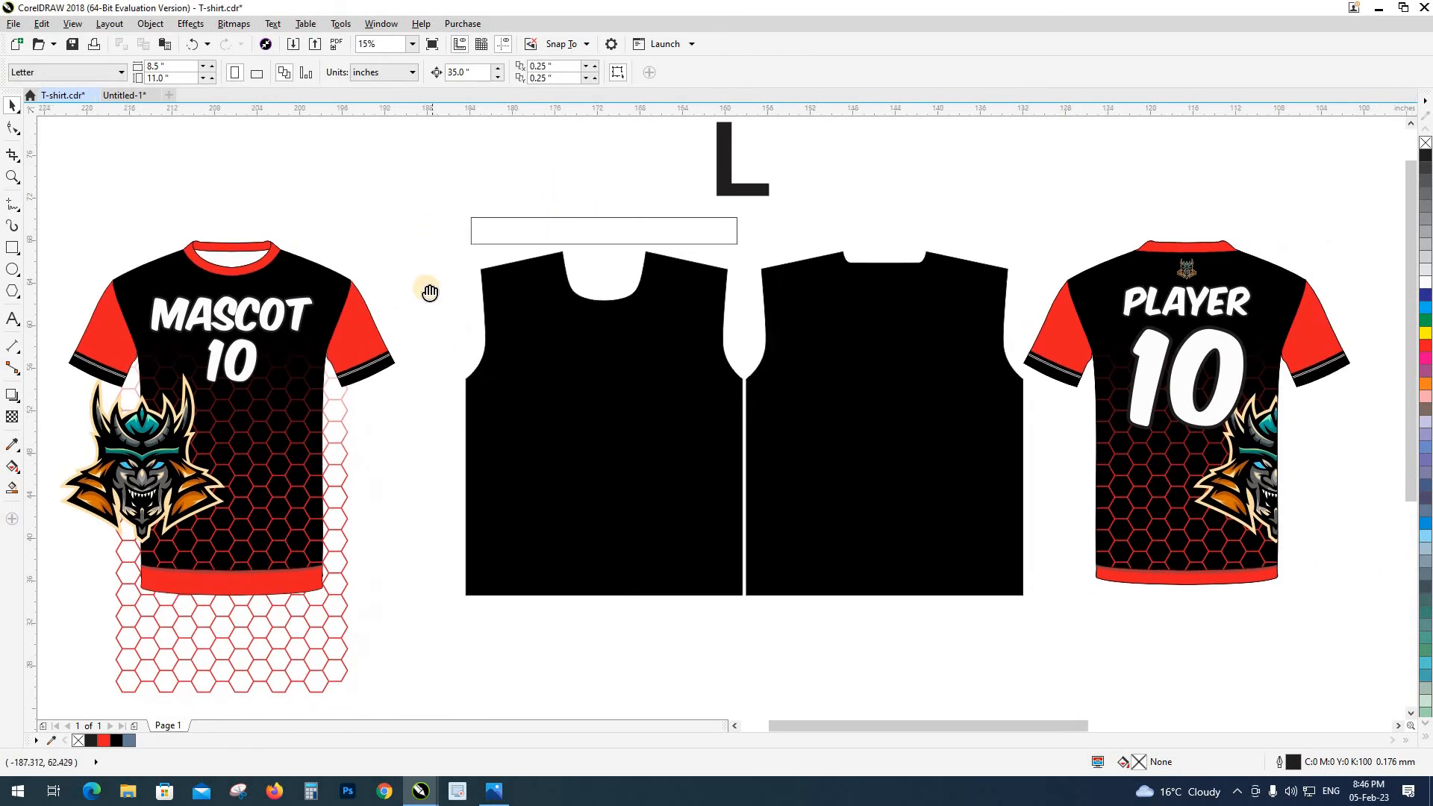
{"action": "scroll", "coordinate": [426, 284], "scroll_direction": "down", "scroll_amount": 1}
{"action": "left_click", "coordinate": [341, 394]}
{"action": "key", "text": "Right"}
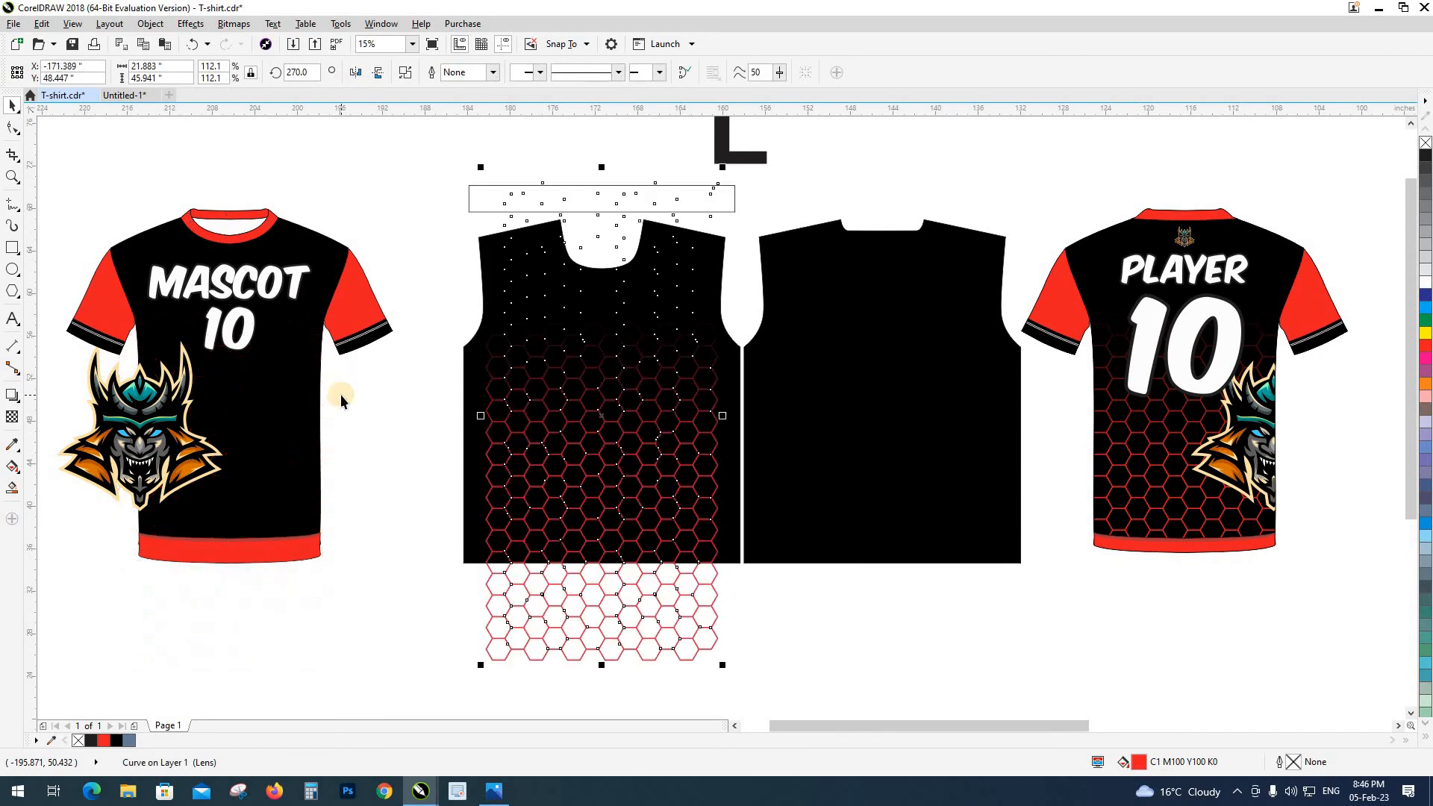
{"action": "left_click", "coordinate": [385, 406]}
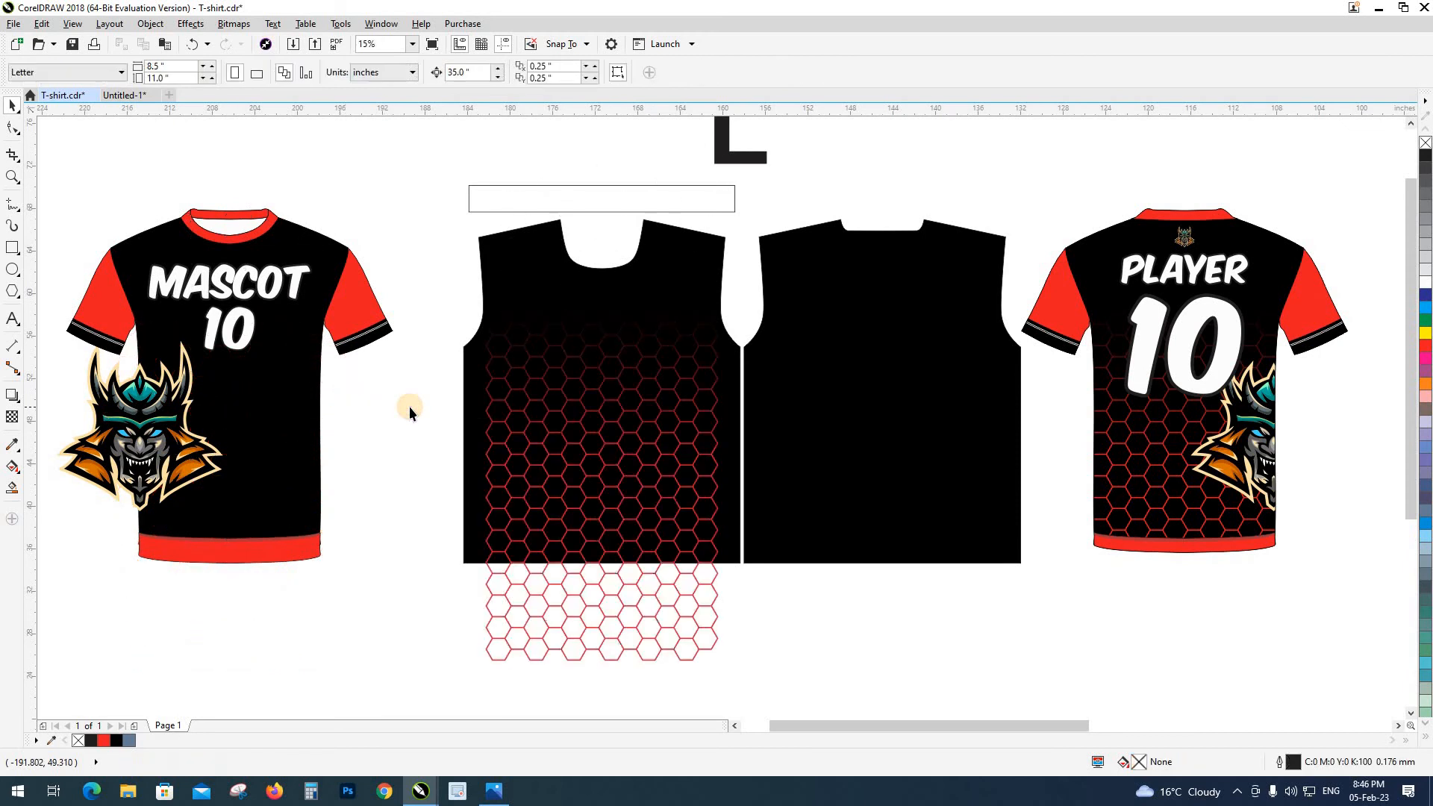
{"action": "left_click", "coordinate": [691, 598]}
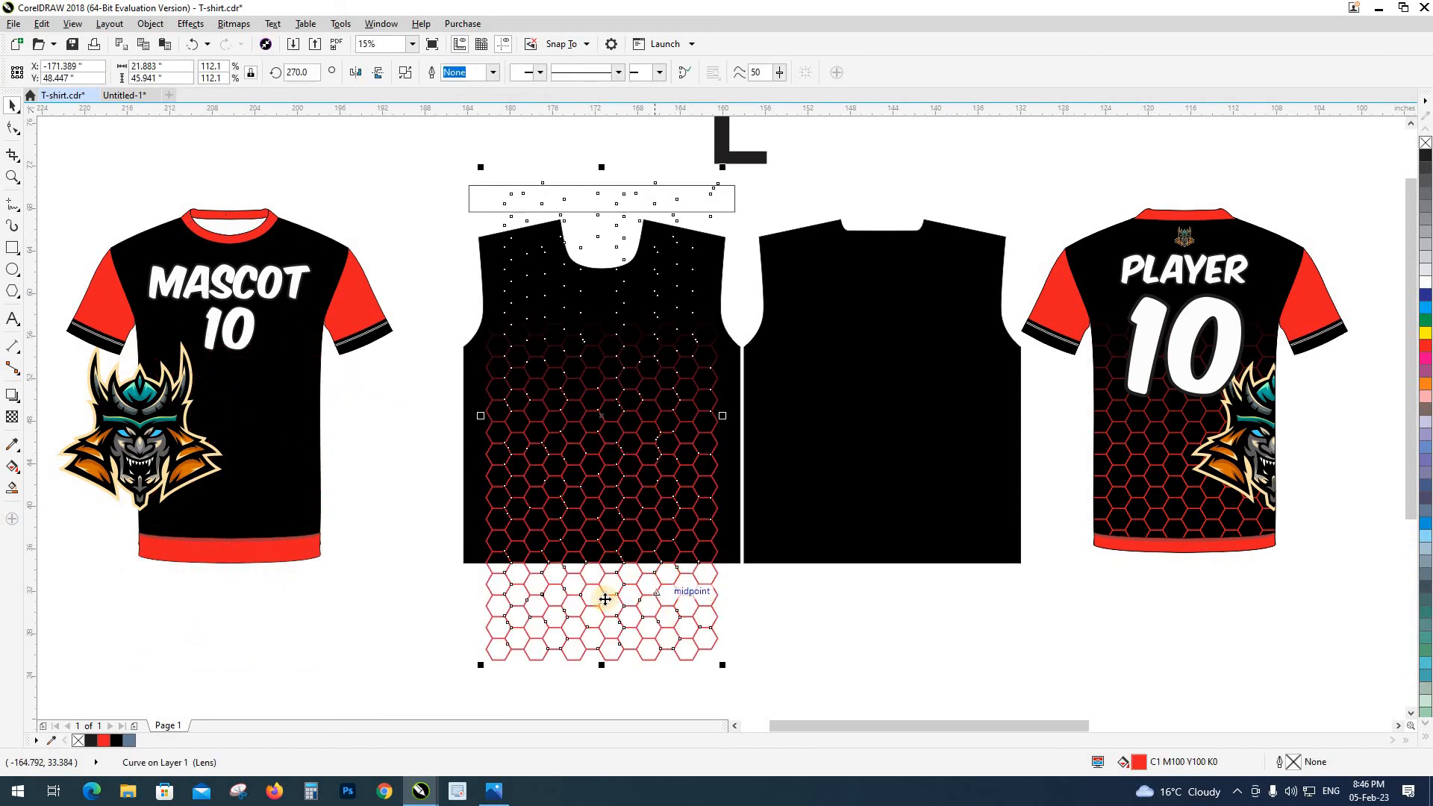
{"action": "key", "text": "Left"}
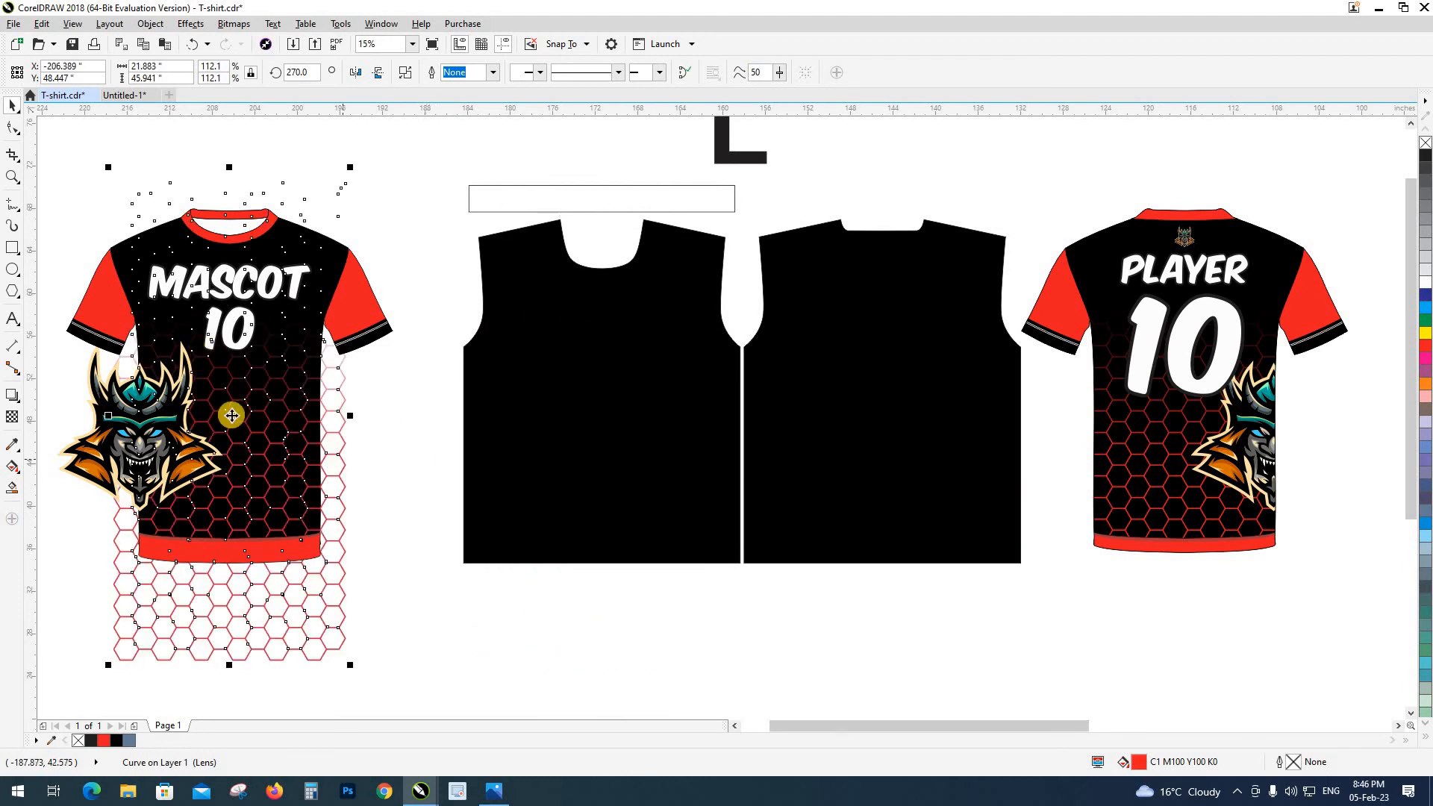
Step: Nudge the hexagon pattern 35 inches right and enlarge it to about 26.1 by 54.8 inches, spanning the front pattern piece's width
{"action": "left_click", "coordinate": [344, 423]}
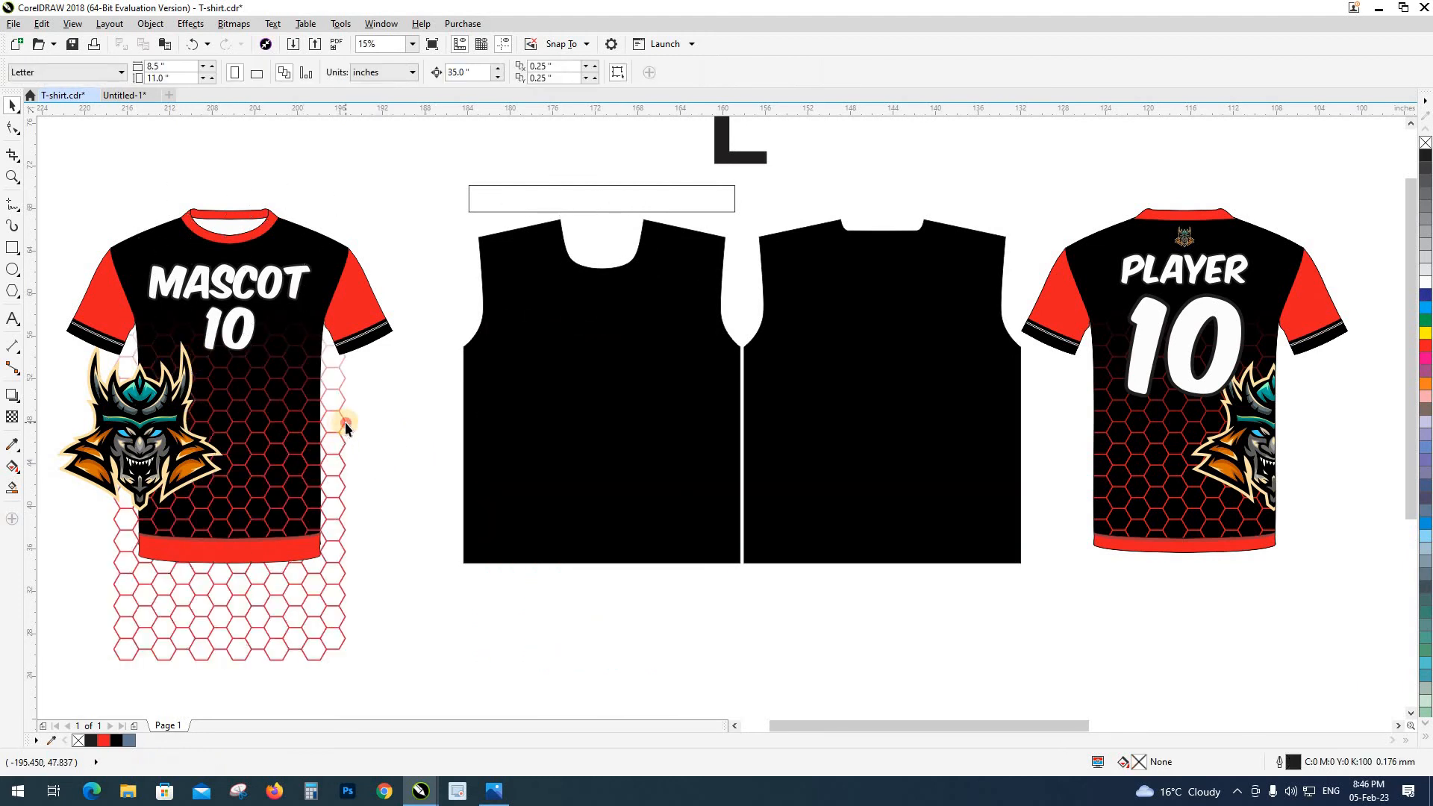
{"action": "left_click", "coordinate": [344, 423]}
{"action": "key", "text": "Right"}
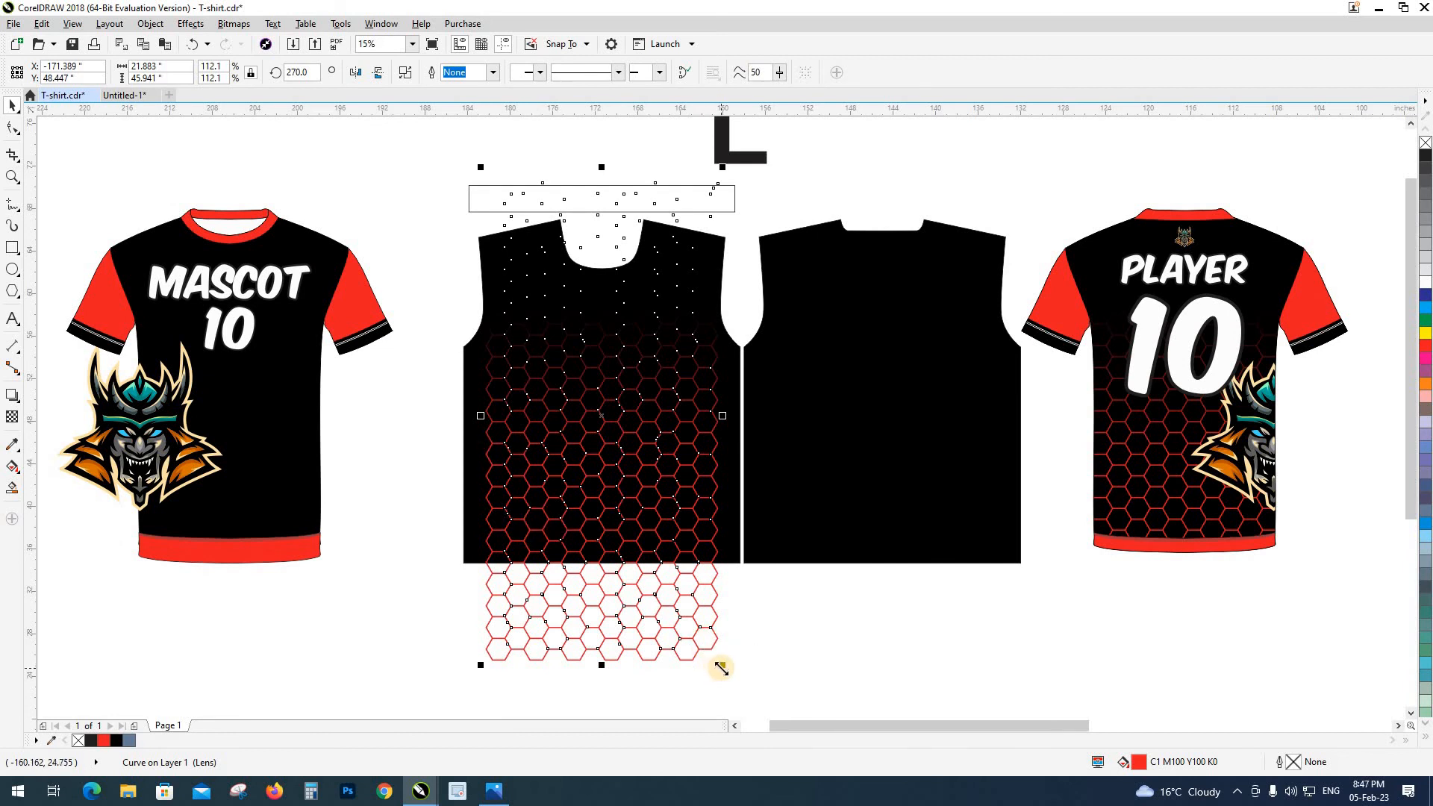
{"action": "scroll", "coordinate": [716, 541], "scroll_direction": "down", "scroll_amount": 2}
{"action": "scroll", "coordinate": [717, 569], "scroll_direction": "up", "scroll_amount": 2}
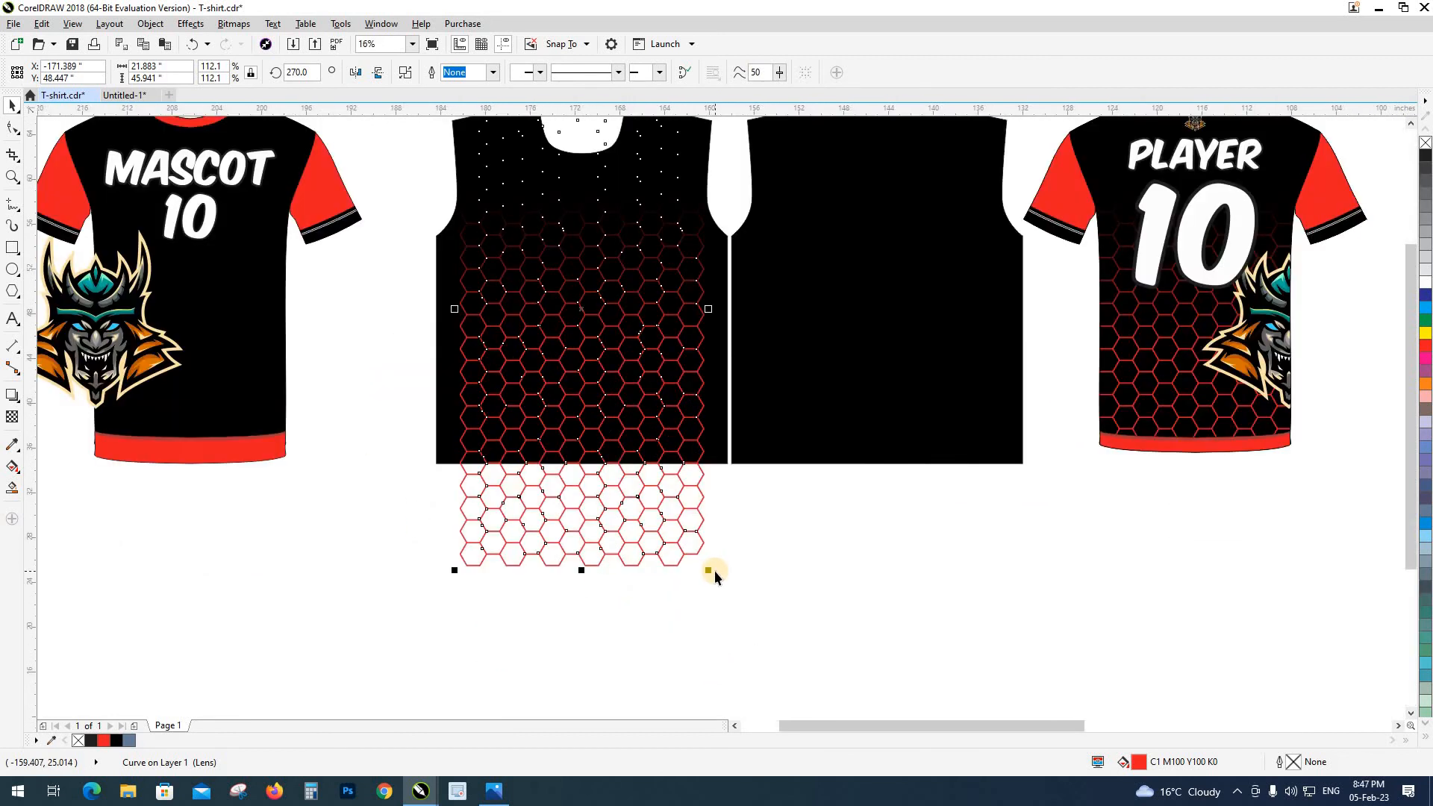
{"action": "left_click_drag", "start_coordinate": [714, 575], "coordinate": [732, 619]}
{"action": "left_click", "coordinate": [748, 570]}
{"action": "left_click_drag", "start_coordinate": [604, 303], "coordinate": [617, 406]}
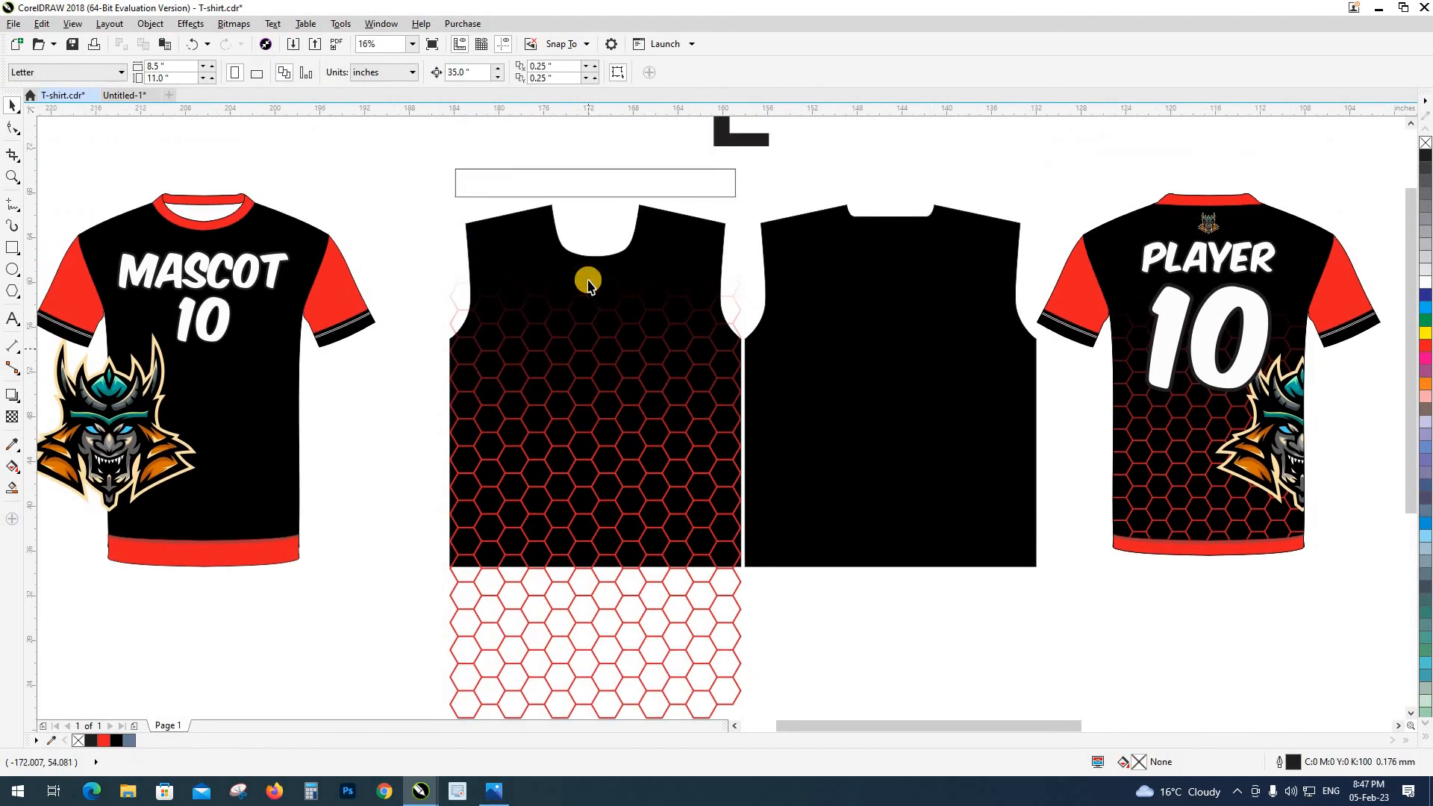
Step: Examine the enlarged hexagon pattern's coverage of the front pattern piece and its line shapes in wireframe view
{"action": "left_click", "coordinate": [558, 584]}
{"action": "scroll", "coordinate": [512, 511], "scroll_direction": "up", "scroll_amount": 3}
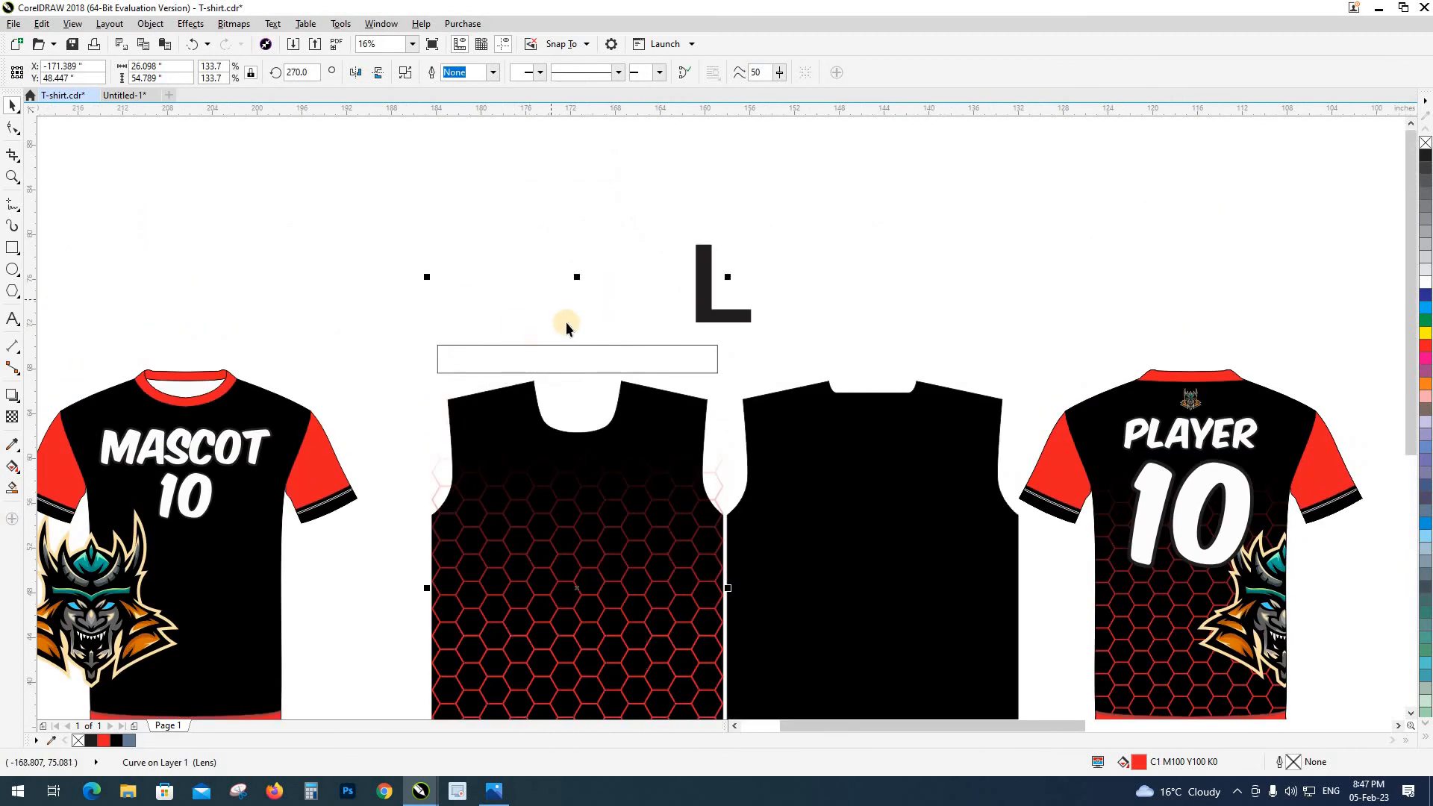
{"action": "scroll", "coordinate": [566, 329], "scroll_direction": "down", "scroll_amount": 2}
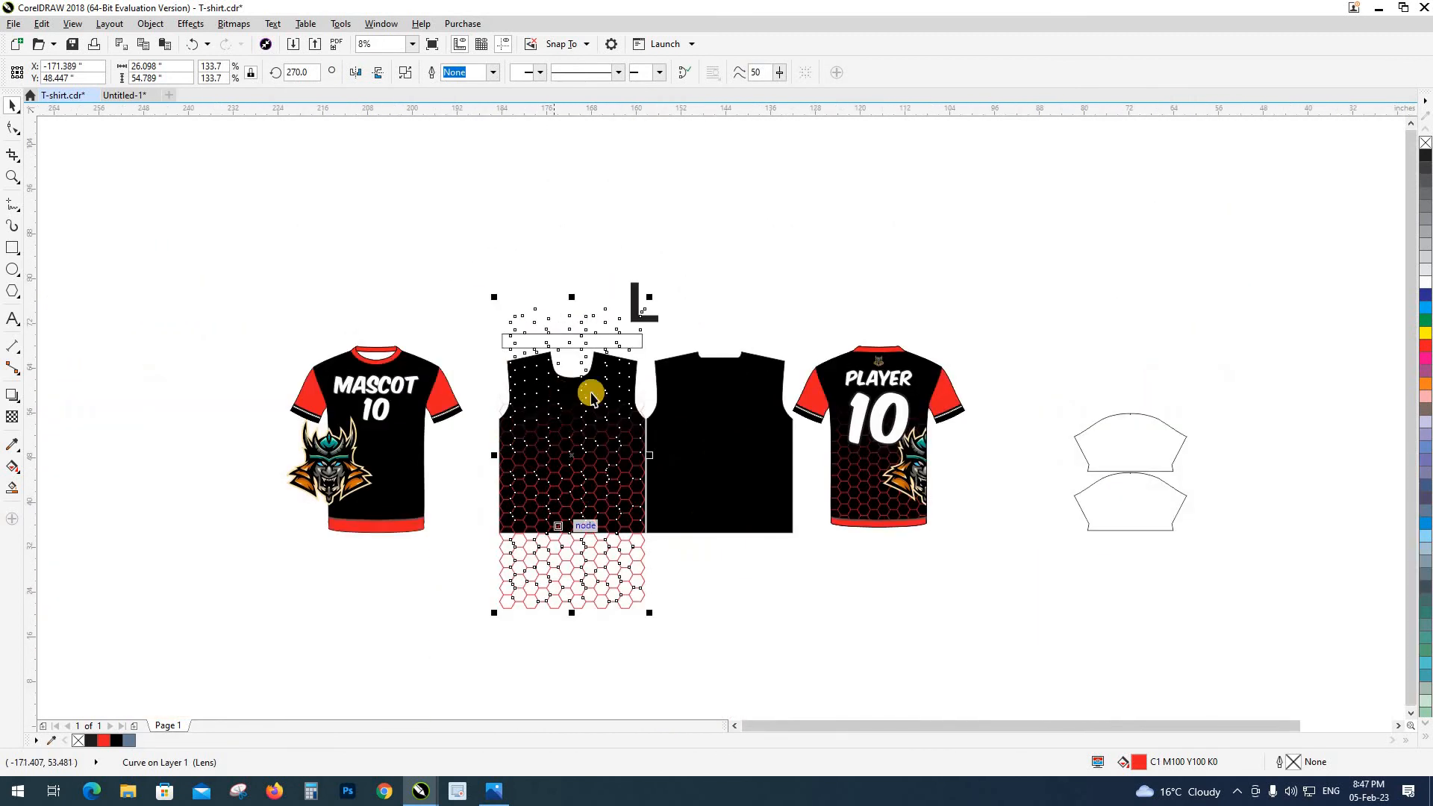
{"action": "left_click", "coordinate": [485, 295]}
{"action": "left_click_drag", "start_coordinate": [485, 293], "coordinate": [544, 253]}
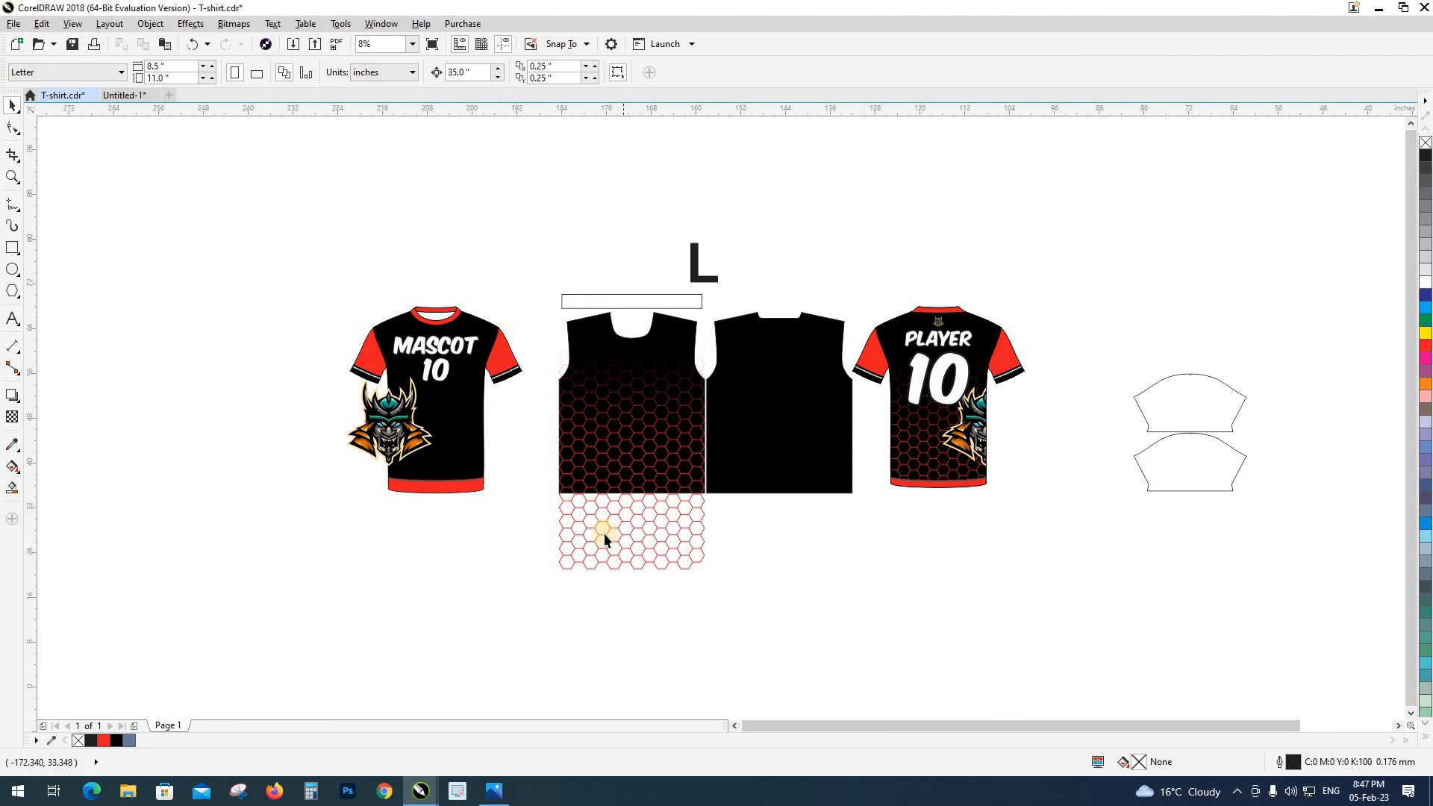
{"action": "scroll", "coordinate": [637, 527], "scroll_direction": "up", "scroll_amount": 3}
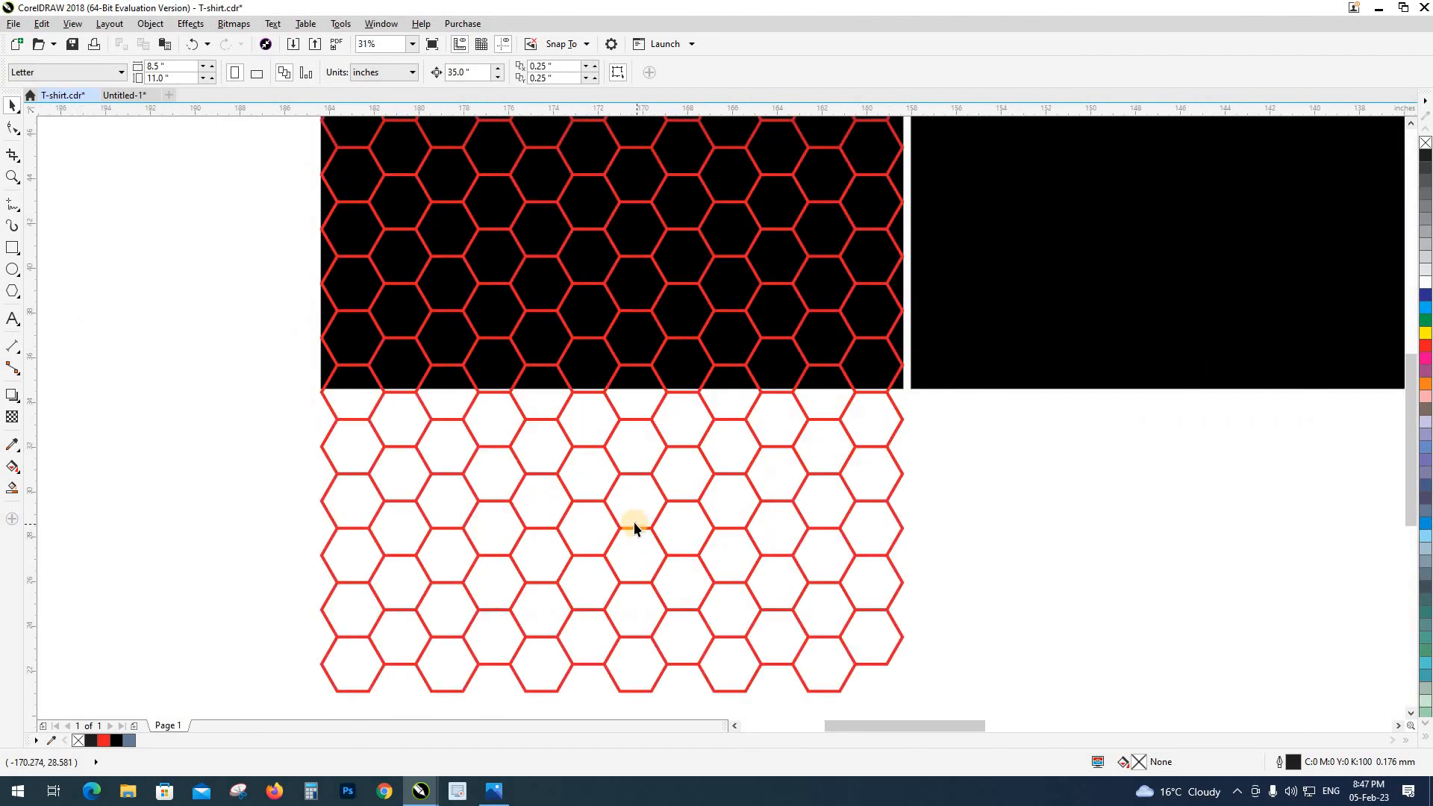
{"action": "key", "text": "shift+F9"}
{"action": "scroll", "coordinate": [513, 477], "scroll_direction": "down", "scroll_amount": 3}
{"action": "scroll", "coordinate": [505, 343], "scroll_direction": "up", "scroll_amount": 3}
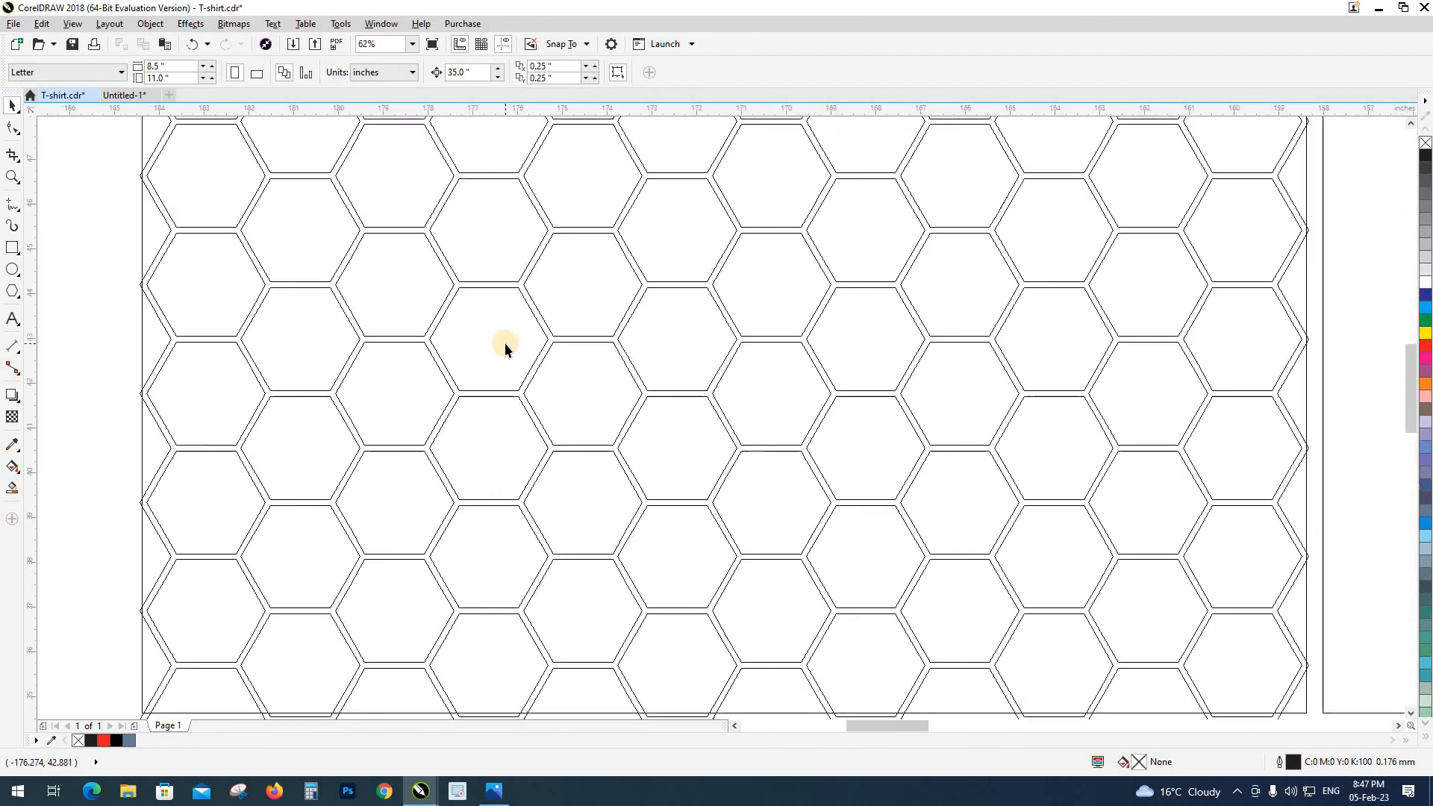
{"action": "key", "text": "shift+F9"}
Step: Nudge the enlarged hexagon pattern 35 inches left, back over the front shirt mockup
{"action": "scroll", "coordinate": [506, 343], "scroll_direction": "down", "scroll_amount": 3}
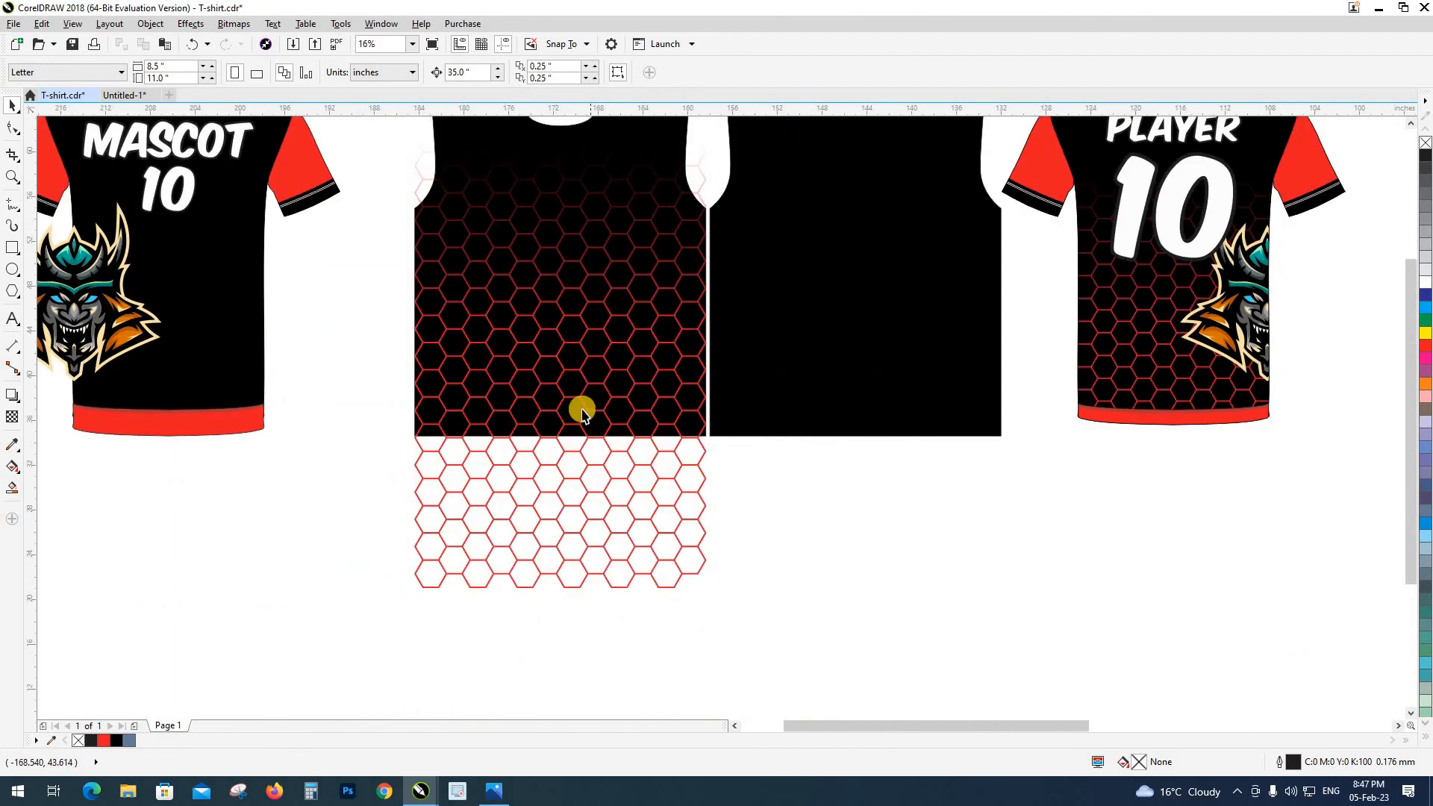
{"action": "scroll", "coordinate": [547, 483], "scroll_direction": "down", "scroll_amount": 1}
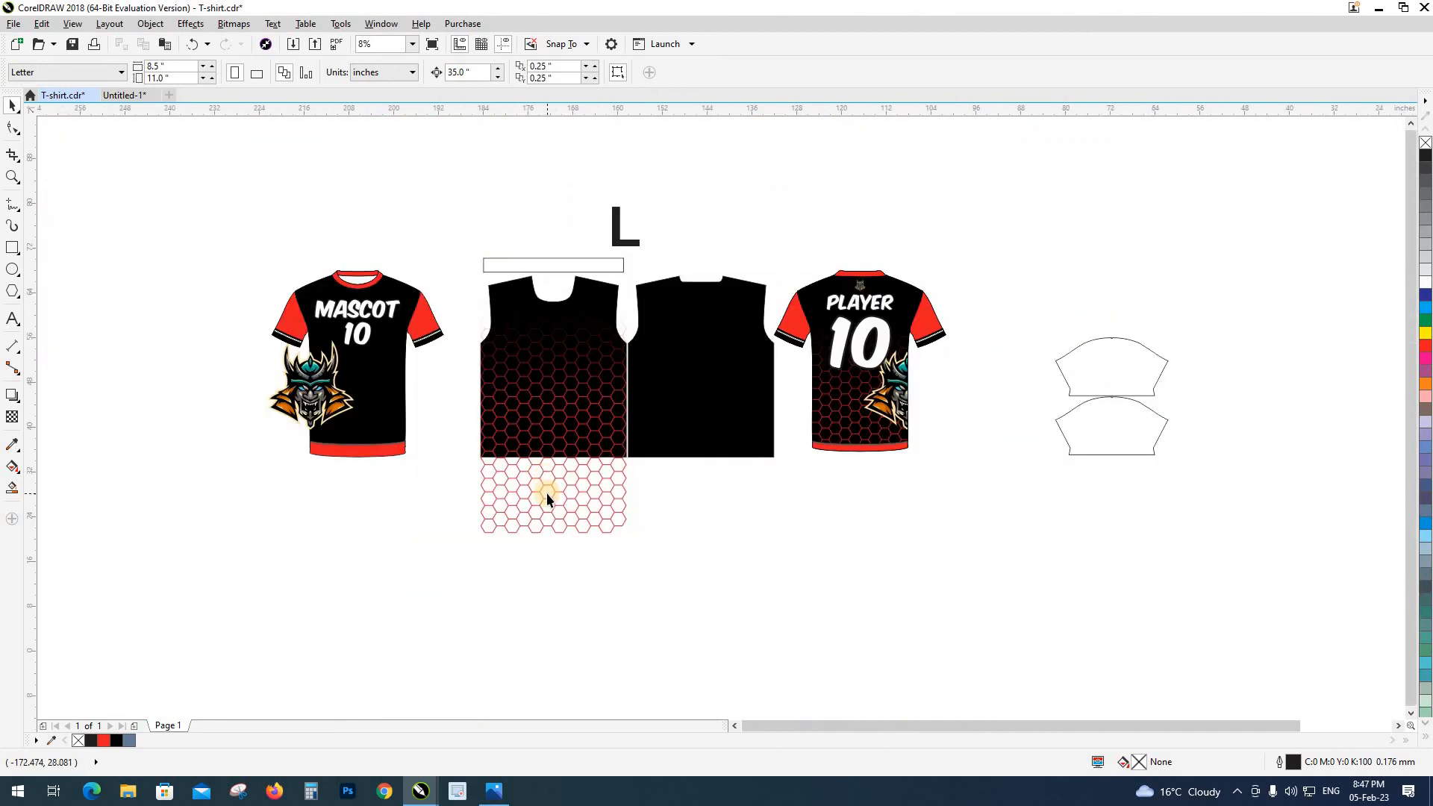
{"action": "left_click_drag", "start_coordinate": [544, 489], "coordinate": [352, 495]}
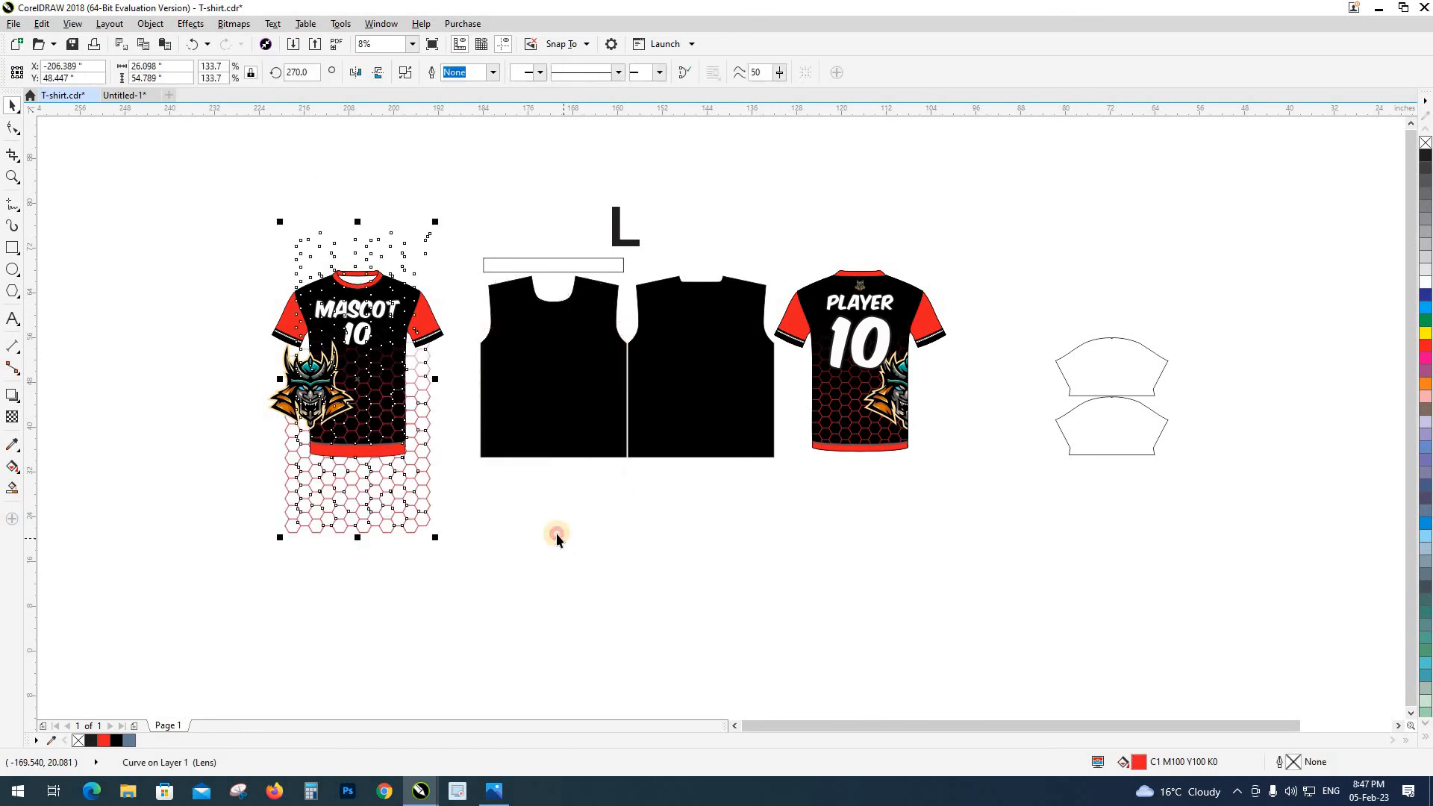
{"action": "left_click", "coordinate": [556, 533]}
Step: Draw a six-sided polygon about 2.58 by 2.98 inches just below the hexagon pattern's lower-left corner
{"action": "scroll", "coordinate": [400, 566], "scroll_direction": "up", "scroll_amount": 5}
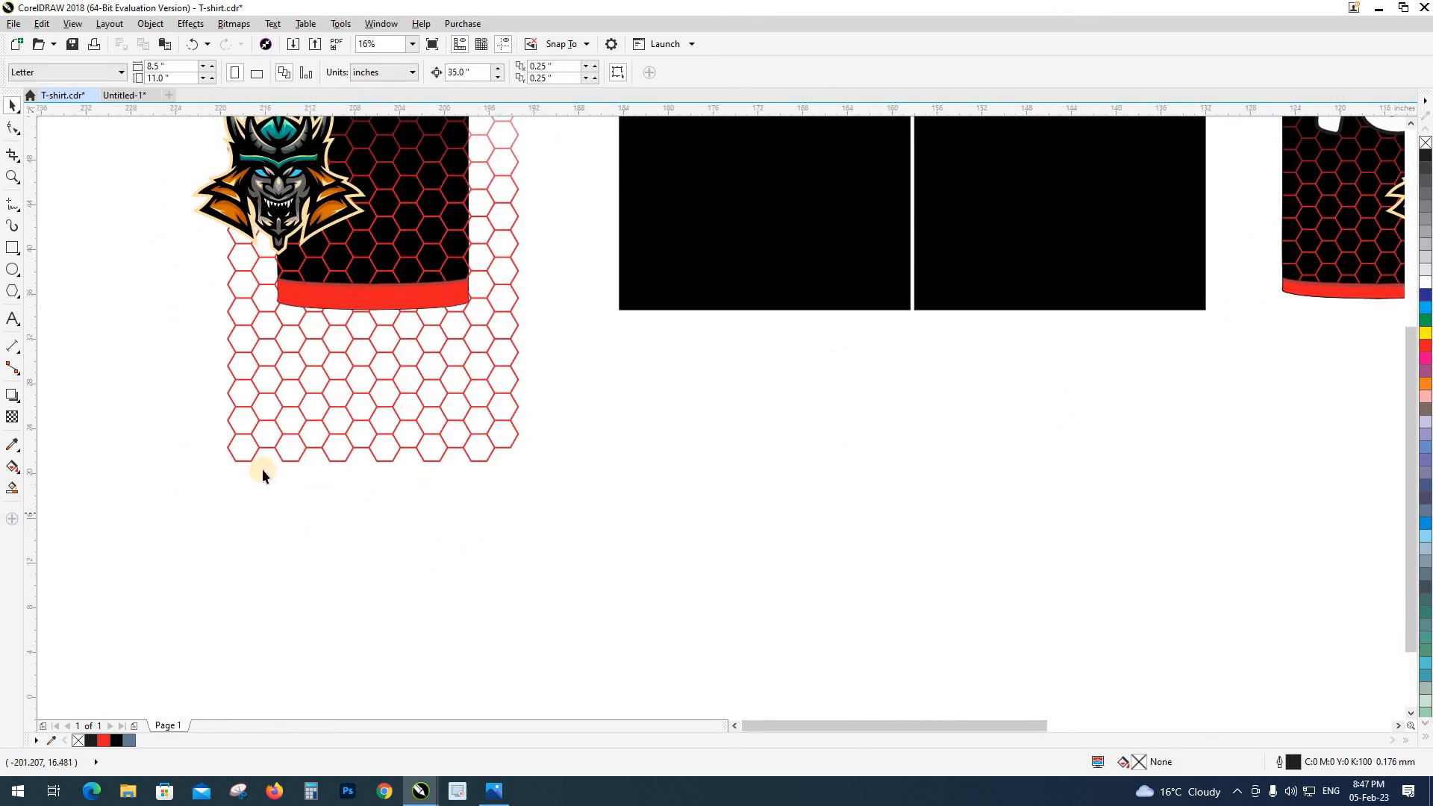
{"action": "left_click_drag", "start_coordinate": [222, 470], "coordinate": [293, 438]}
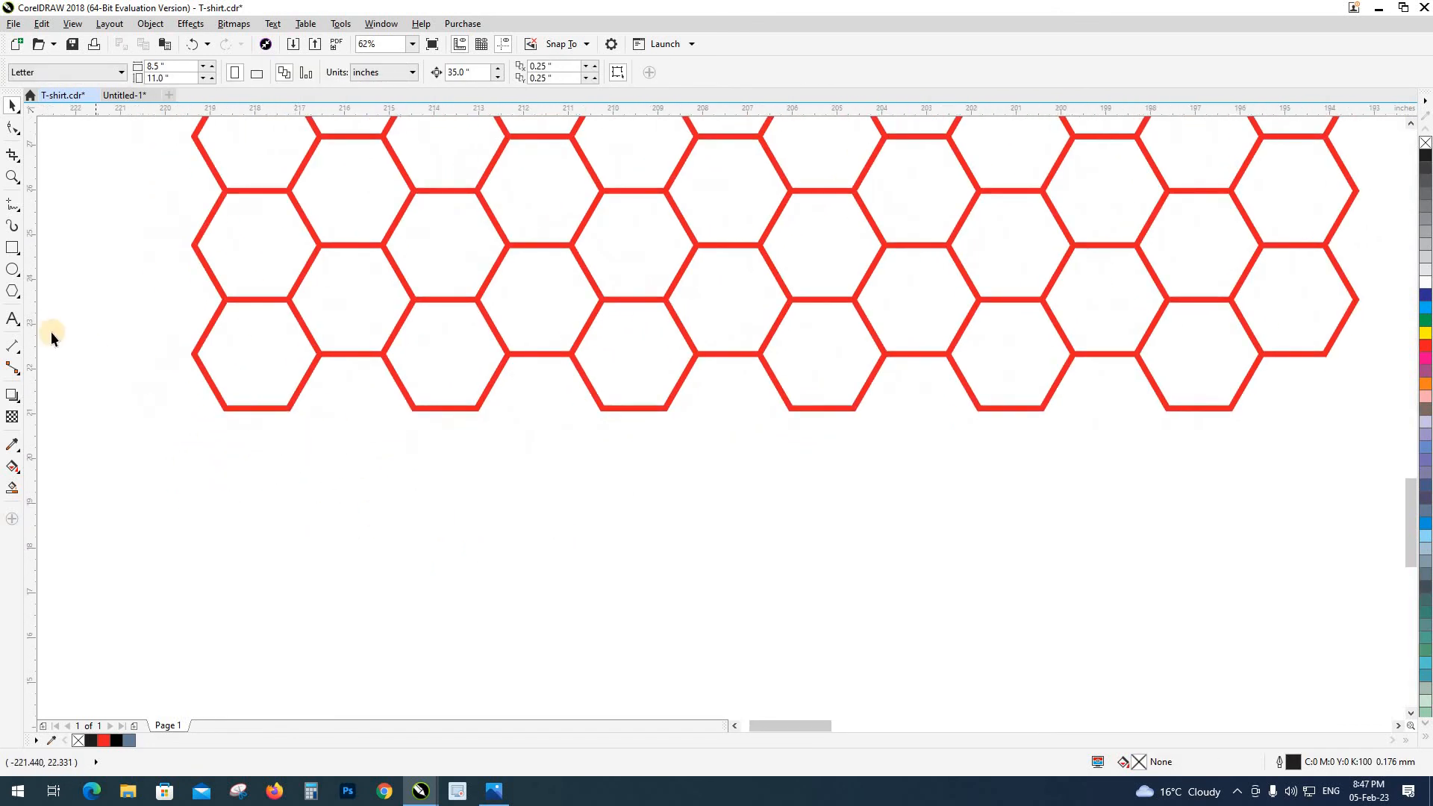
{"action": "left_click", "coordinate": [13, 291]}
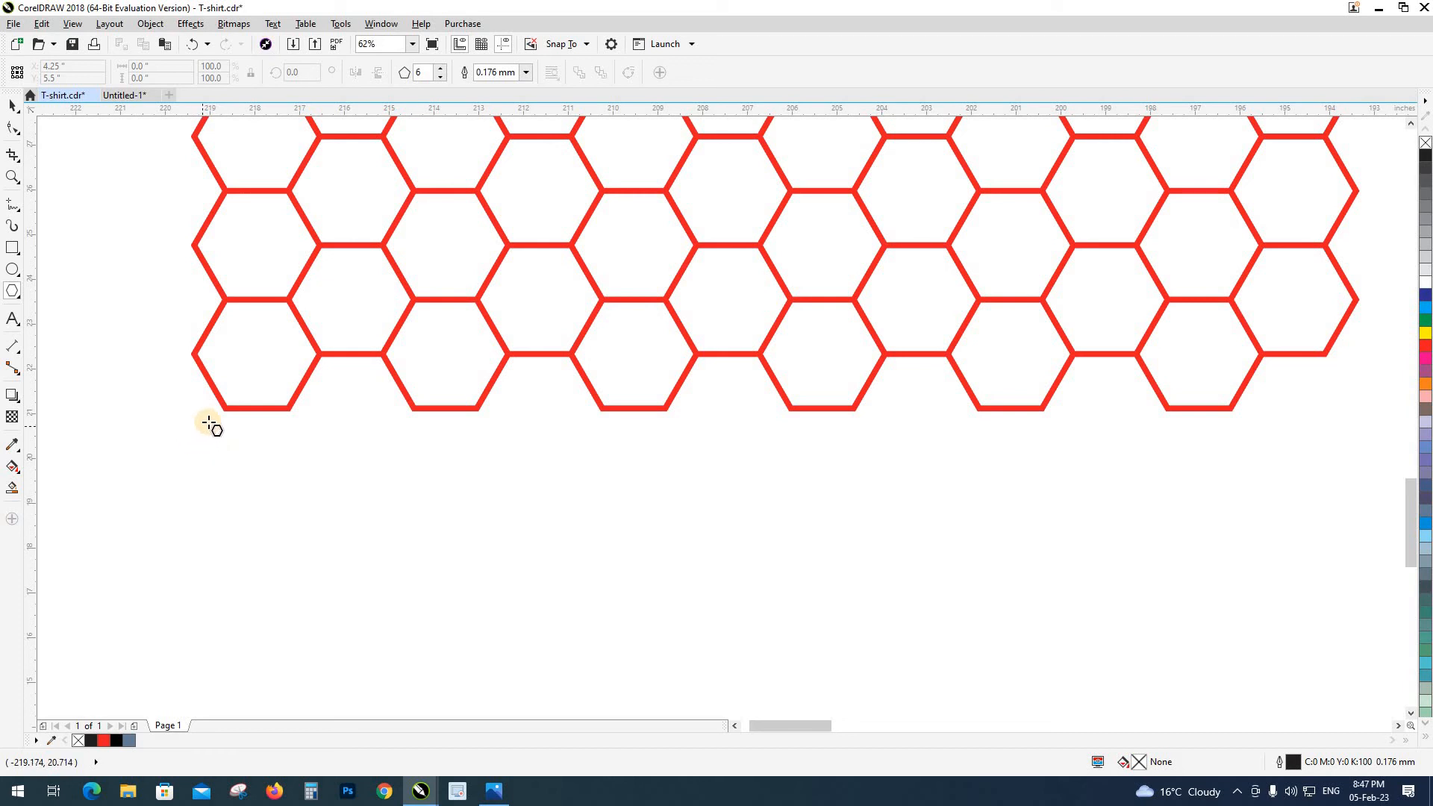
{"action": "left_click_drag", "start_coordinate": [206, 435], "coordinate": [295, 570]}
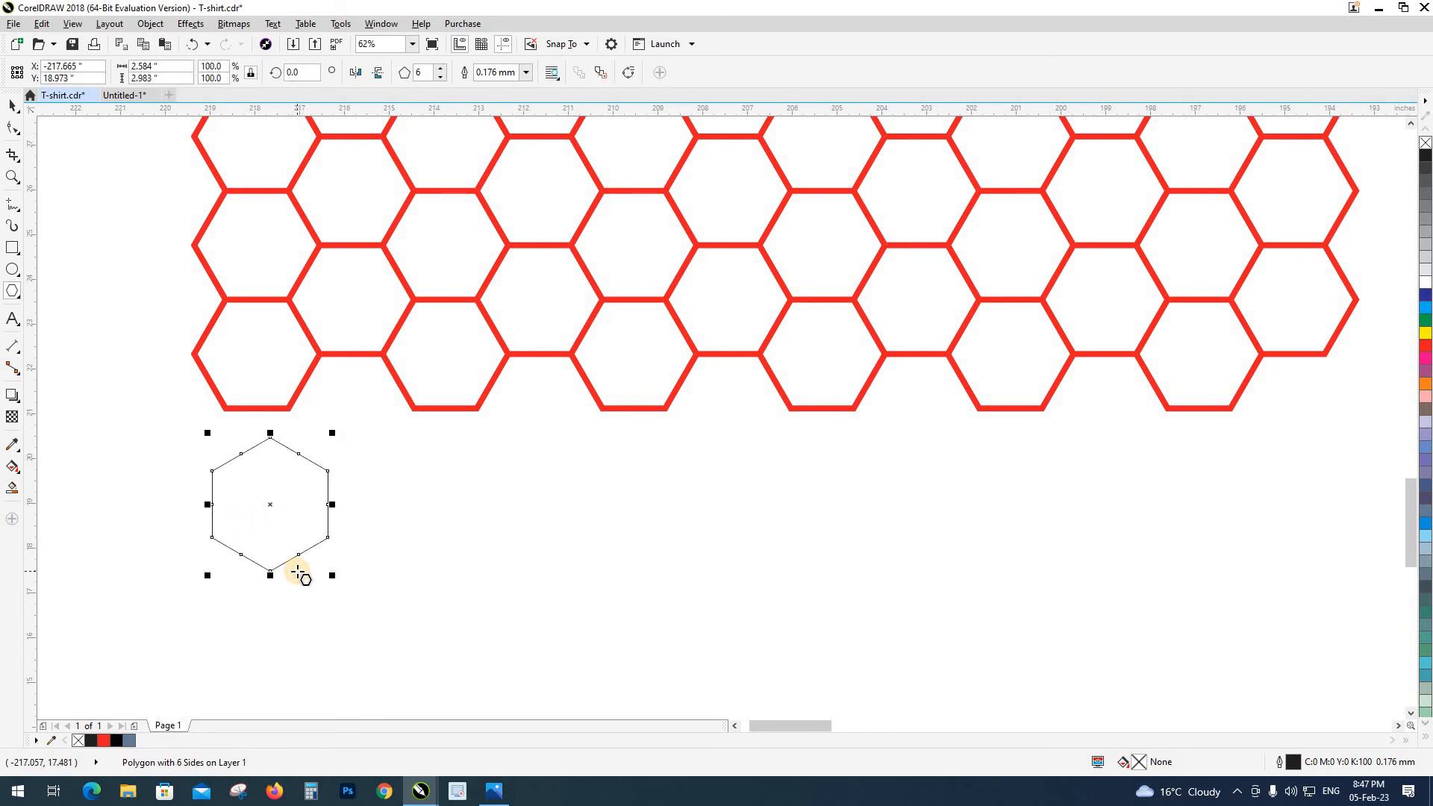
{"action": "key", "text": "space"}
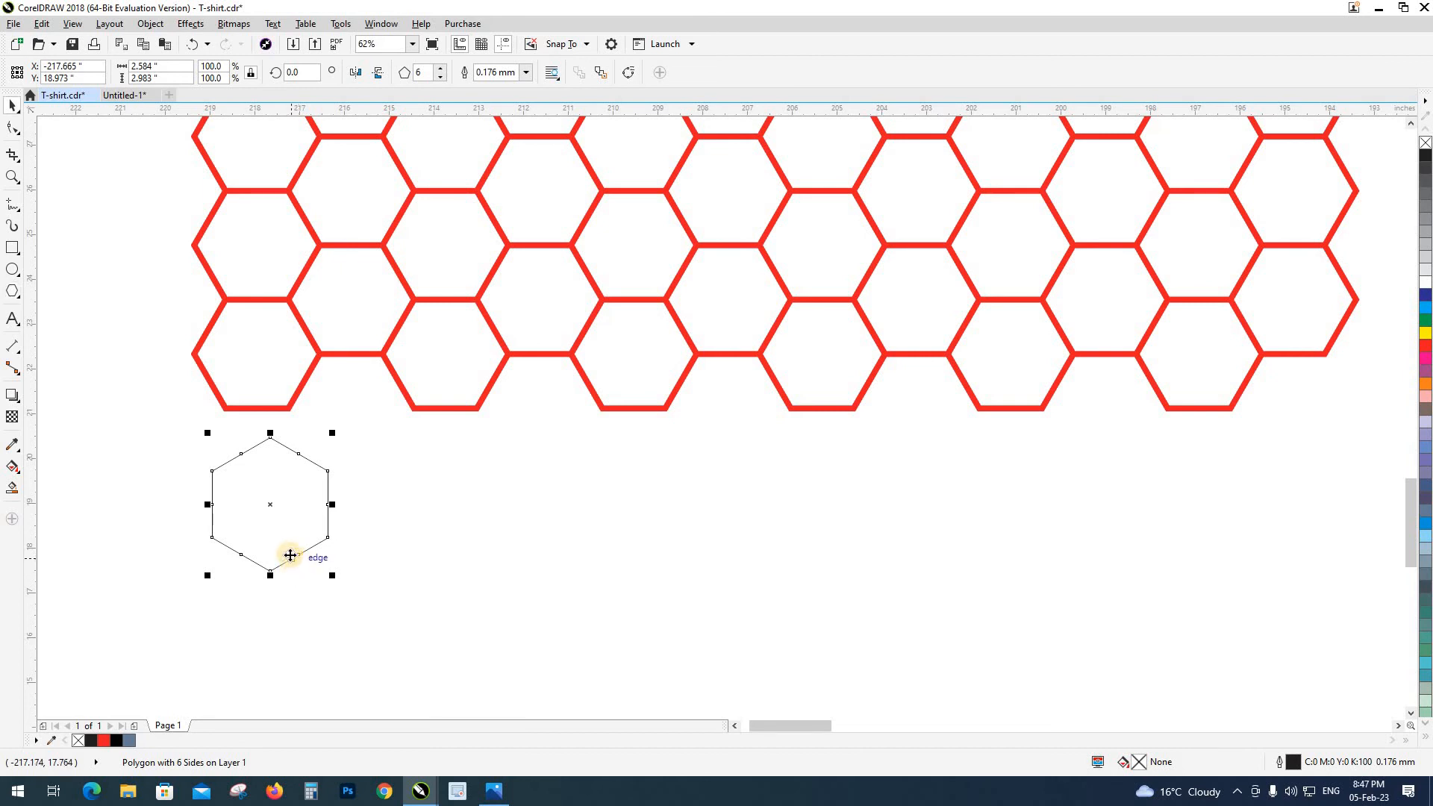
Step: Try the new polygon with 5 and 4 sides, and restore it to 6 sides
{"action": "left_click", "coordinate": [364, 536]}
{"action": "left_click", "coordinate": [299, 511]}
{"action": "left_click", "coordinate": [441, 78]}
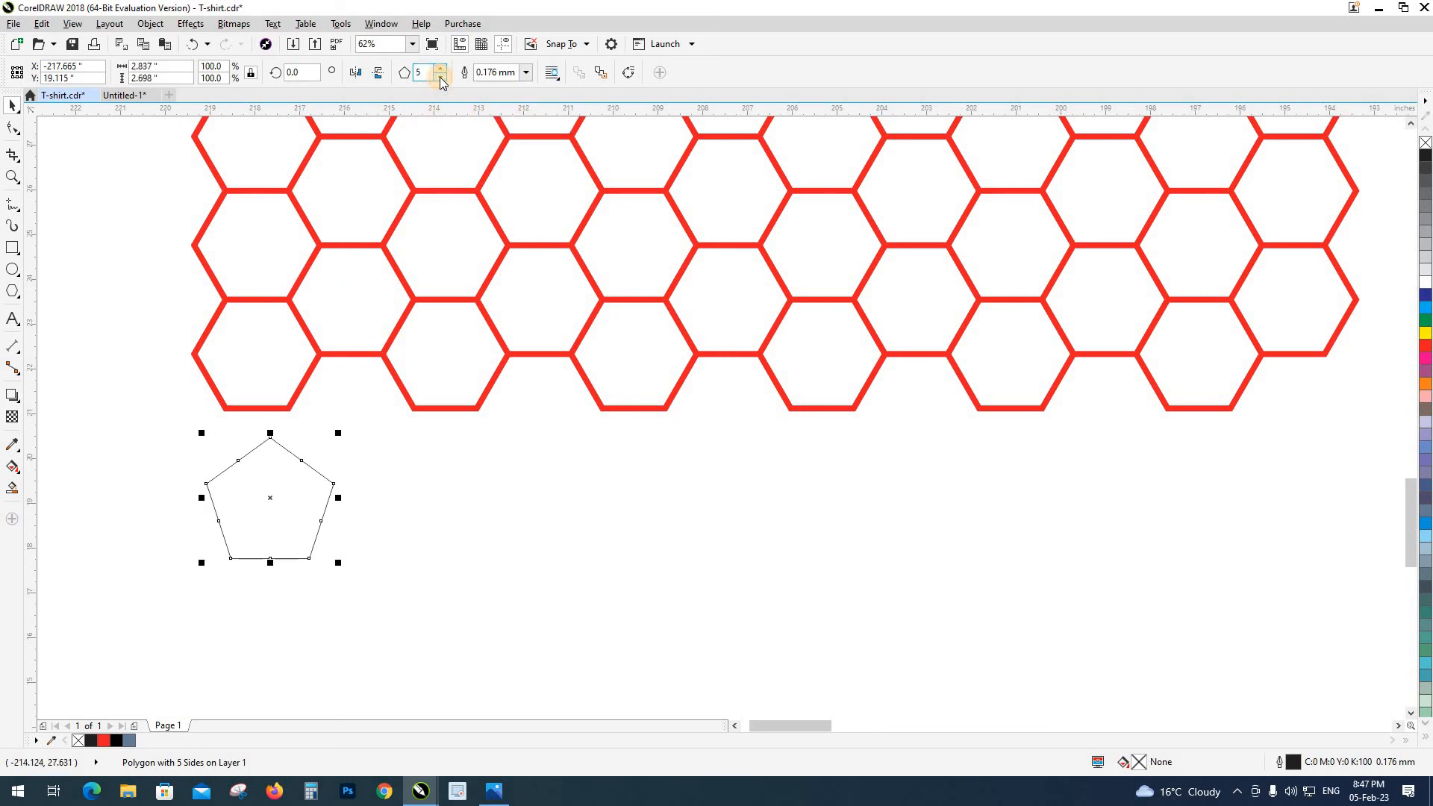
{"action": "left_click", "coordinate": [441, 78]}
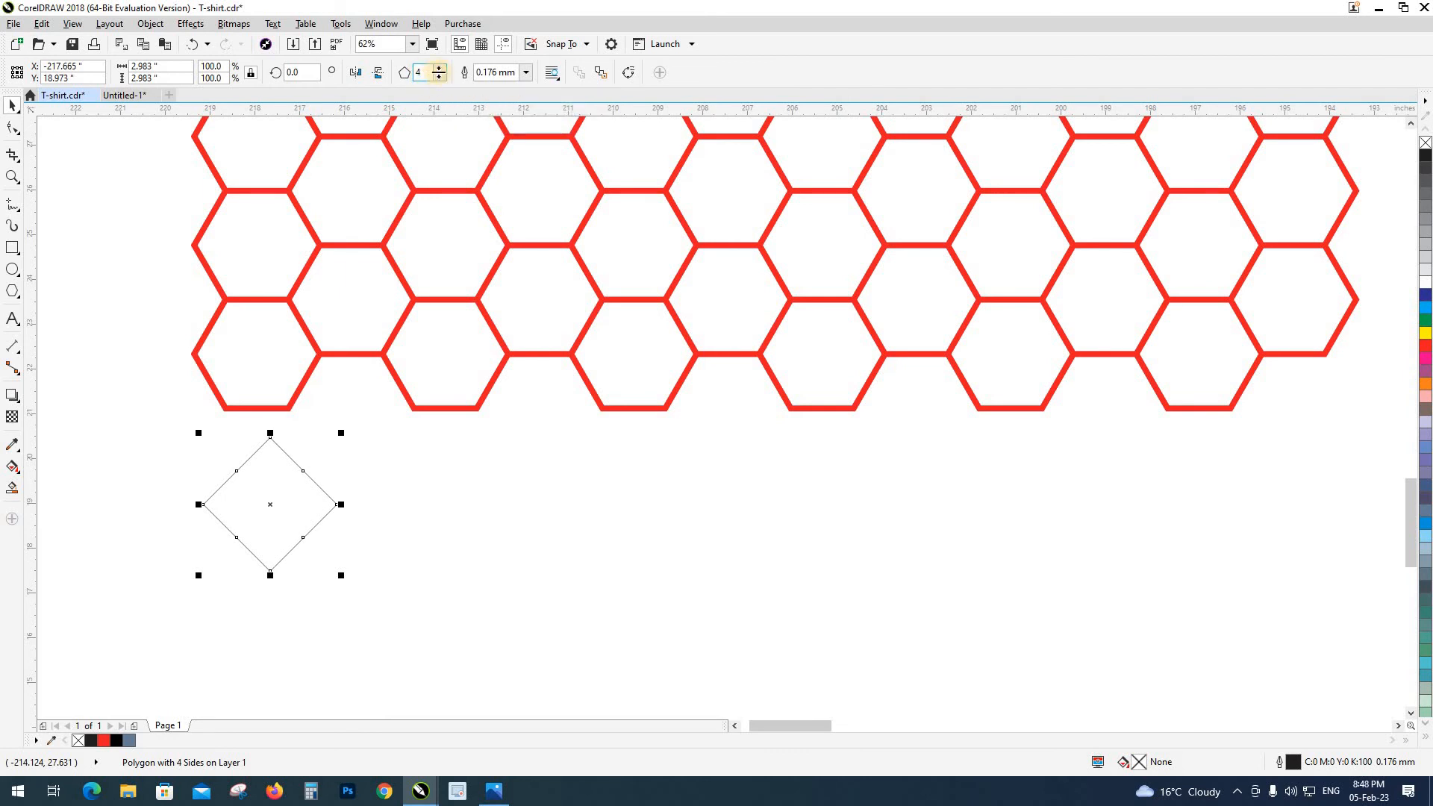
{"action": "left_click", "coordinate": [440, 67]}
{"action": "left_click", "coordinate": [441, 69]}
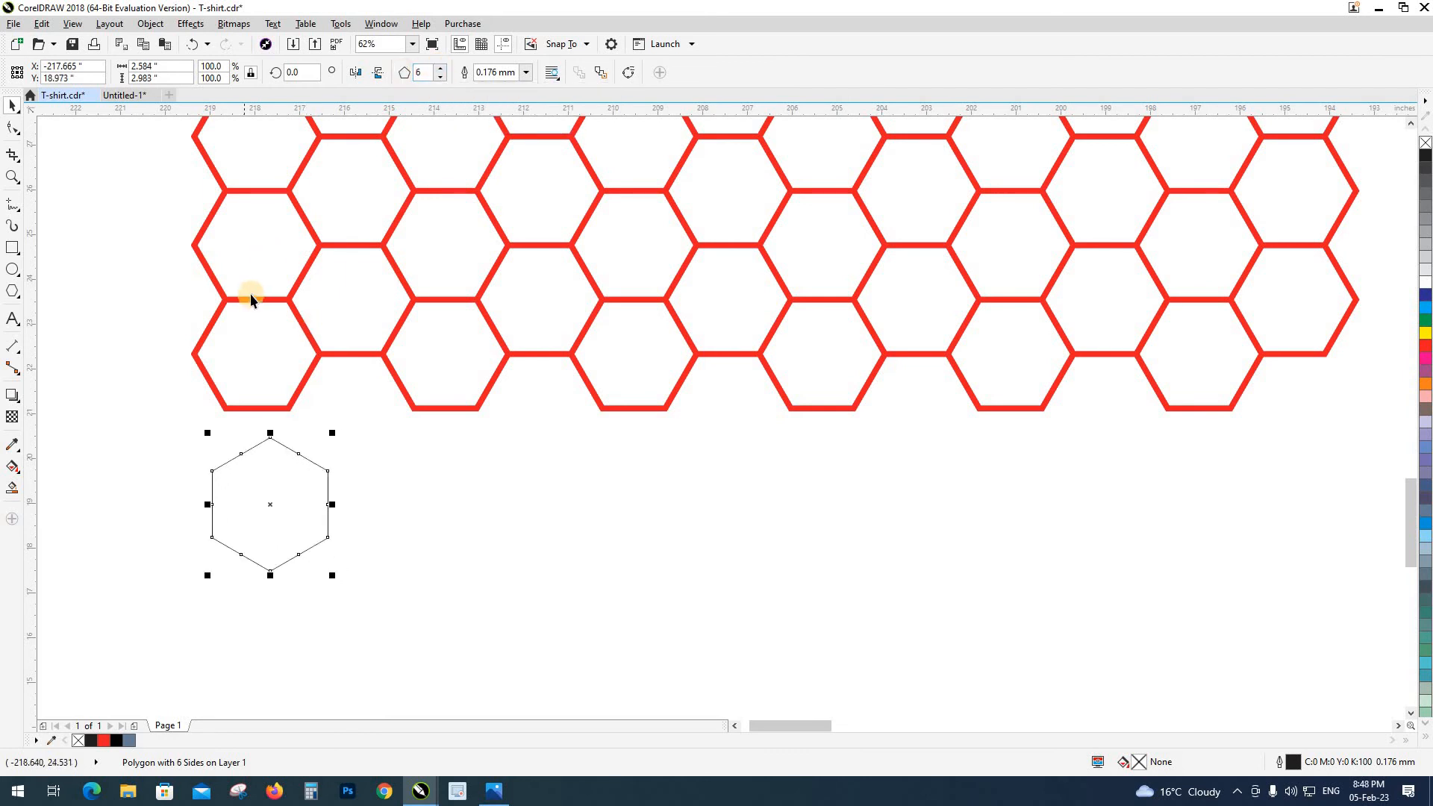
Step: Move the new hexagon about 0.3 inches left, directly beneath the pattern's lower-left hexagon
{"action": "left_click", "coordinate": [285, 352]}
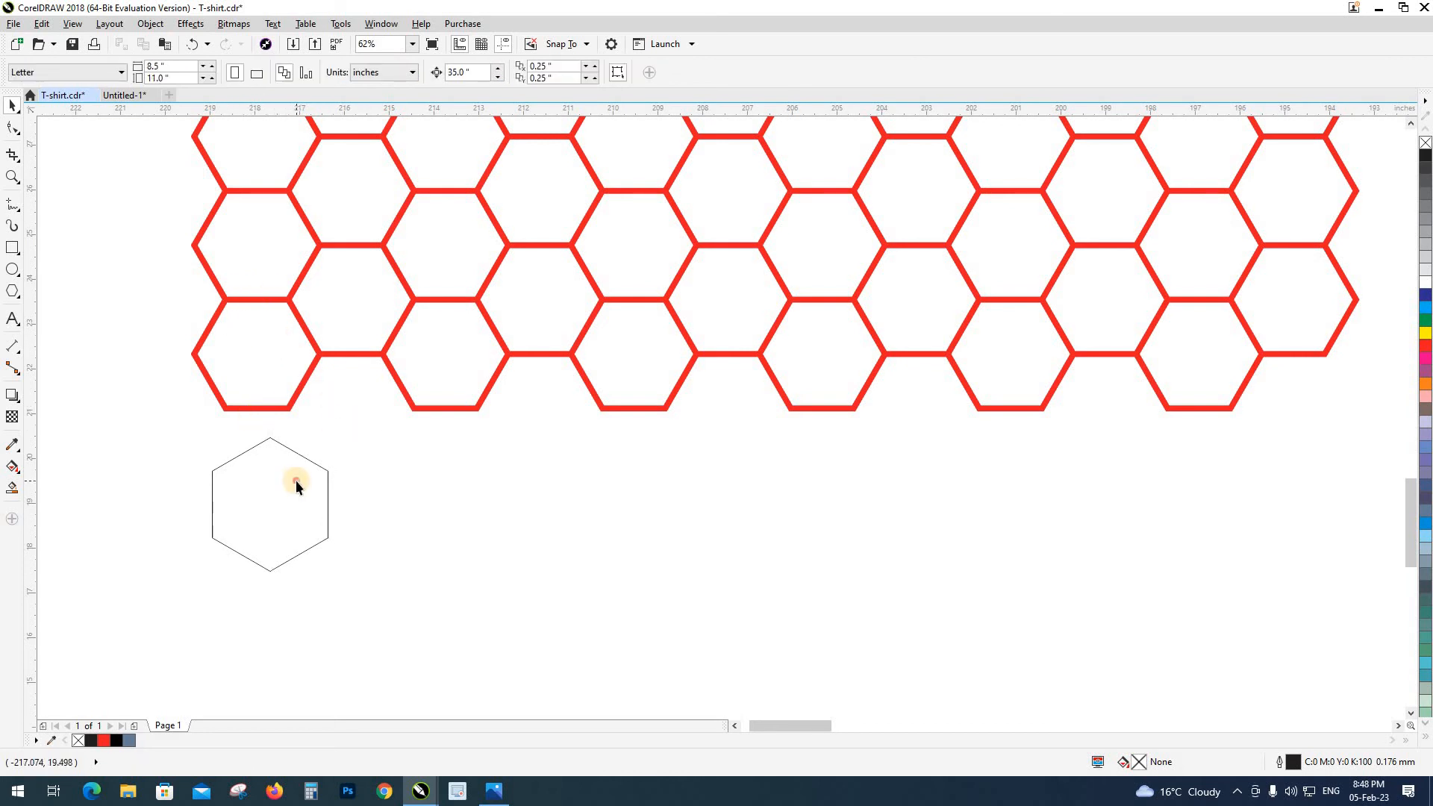
{"action": "left_click", "coordinate": [285, 458]}
{"action": "left_click_drag", "start_coordinate": [271, 480], "coordinate": [258, 476]}
Step: Try rotating the new hexagon to 90 degrees
{"action": "left_click", "coordinate": [257, 475]}
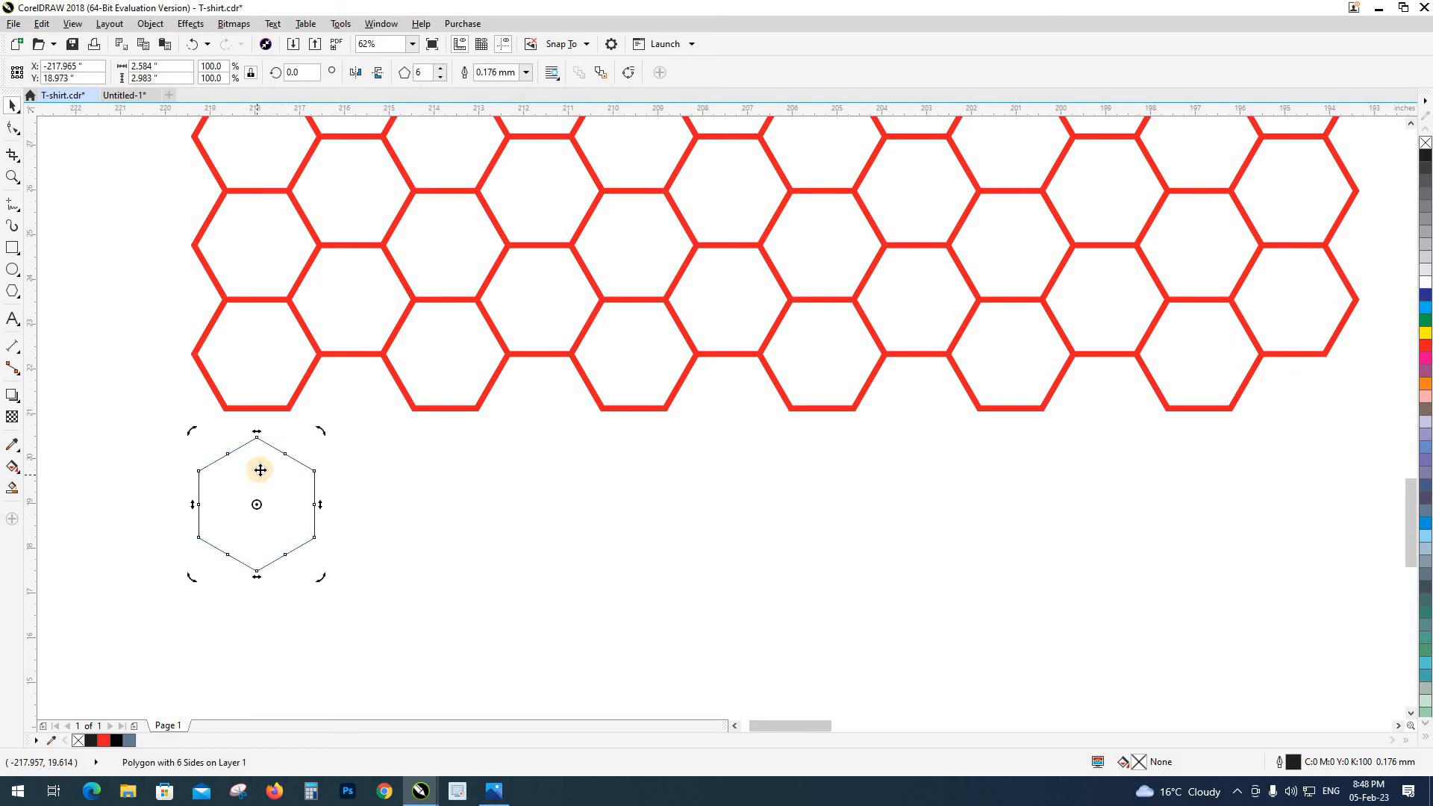
{"action": "left_click", "coordinate": [298, 72]}
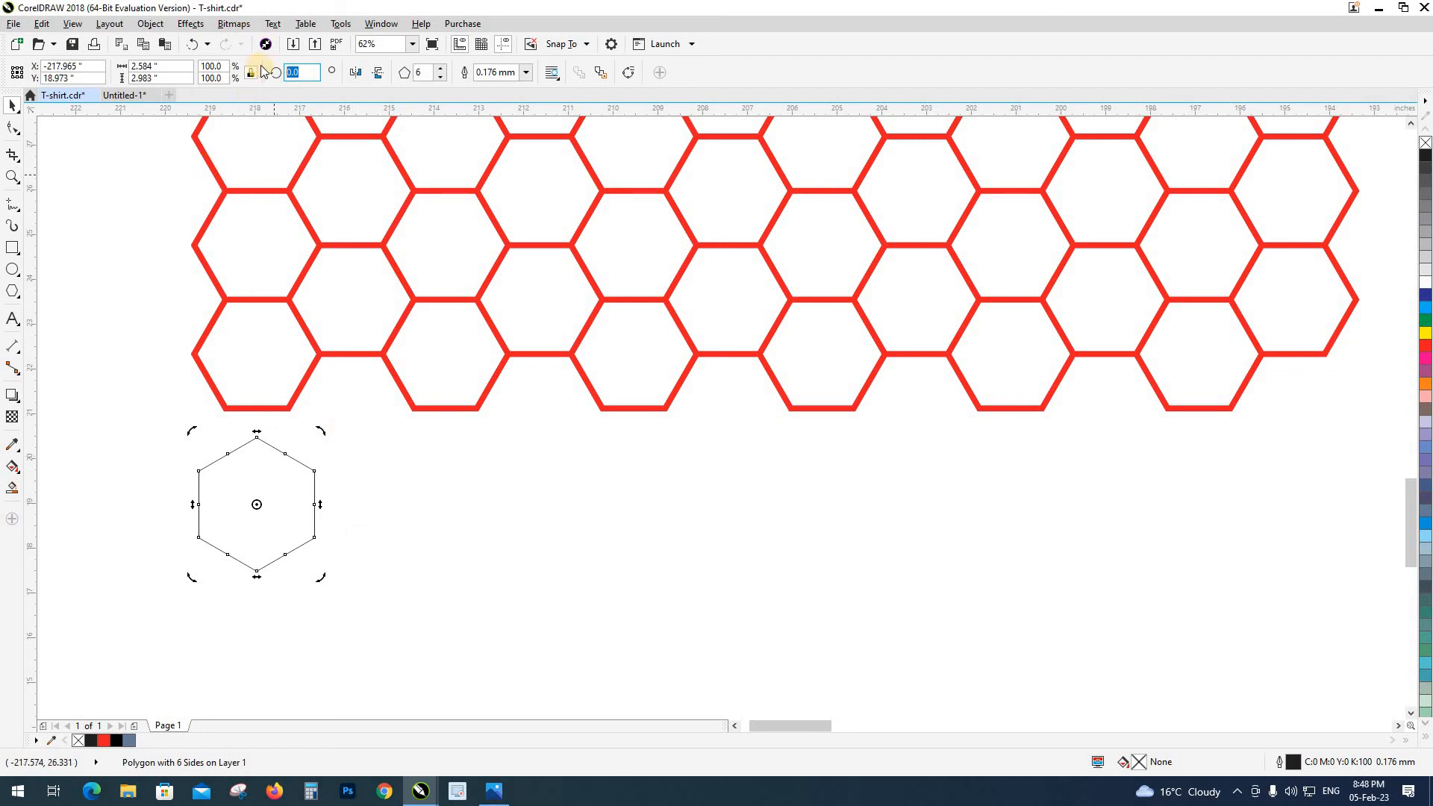
{"action": "key", "text": "Return"}
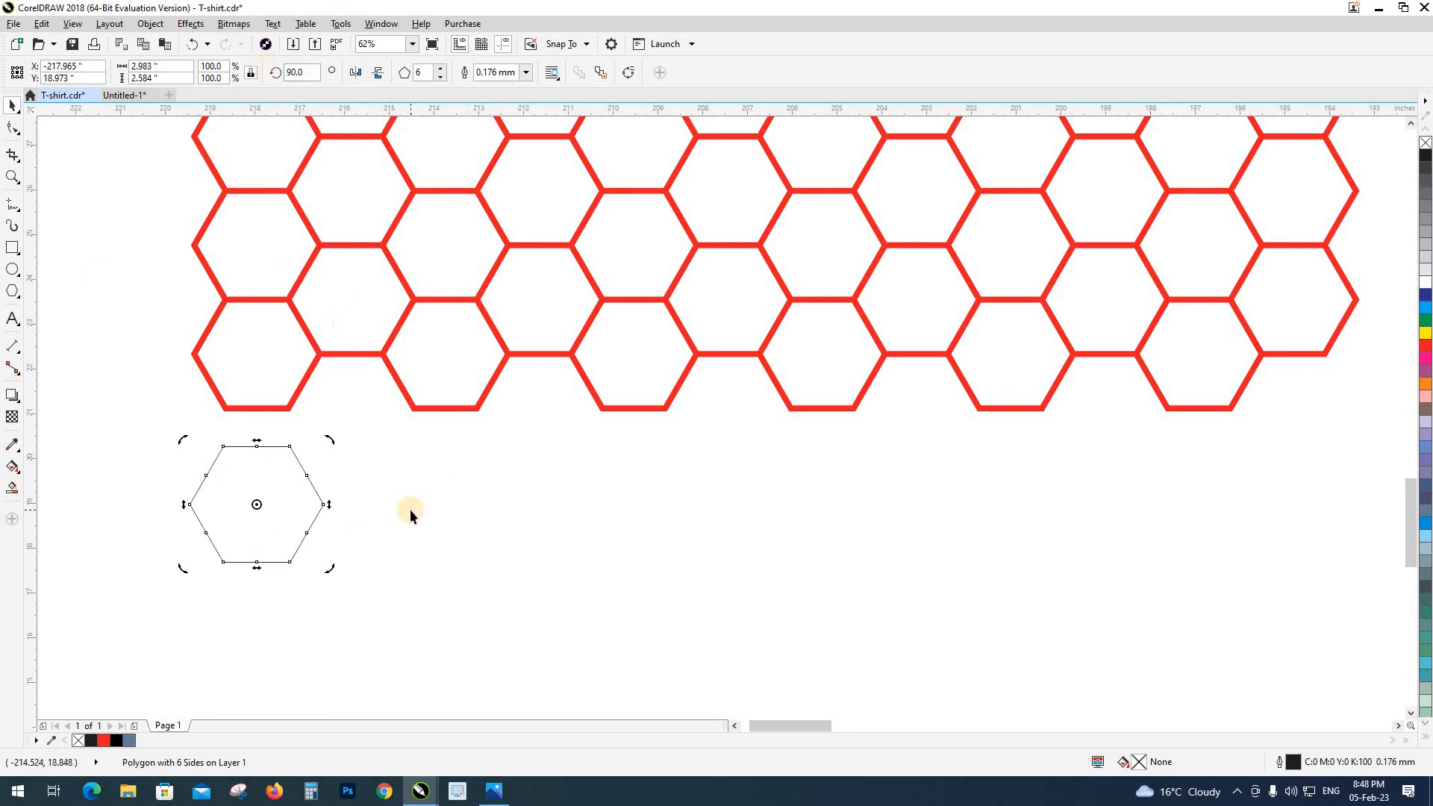
{"action": "key", "text": "ctrl+z"}
{"action": "left_click", "coordinate": [340, 500]}
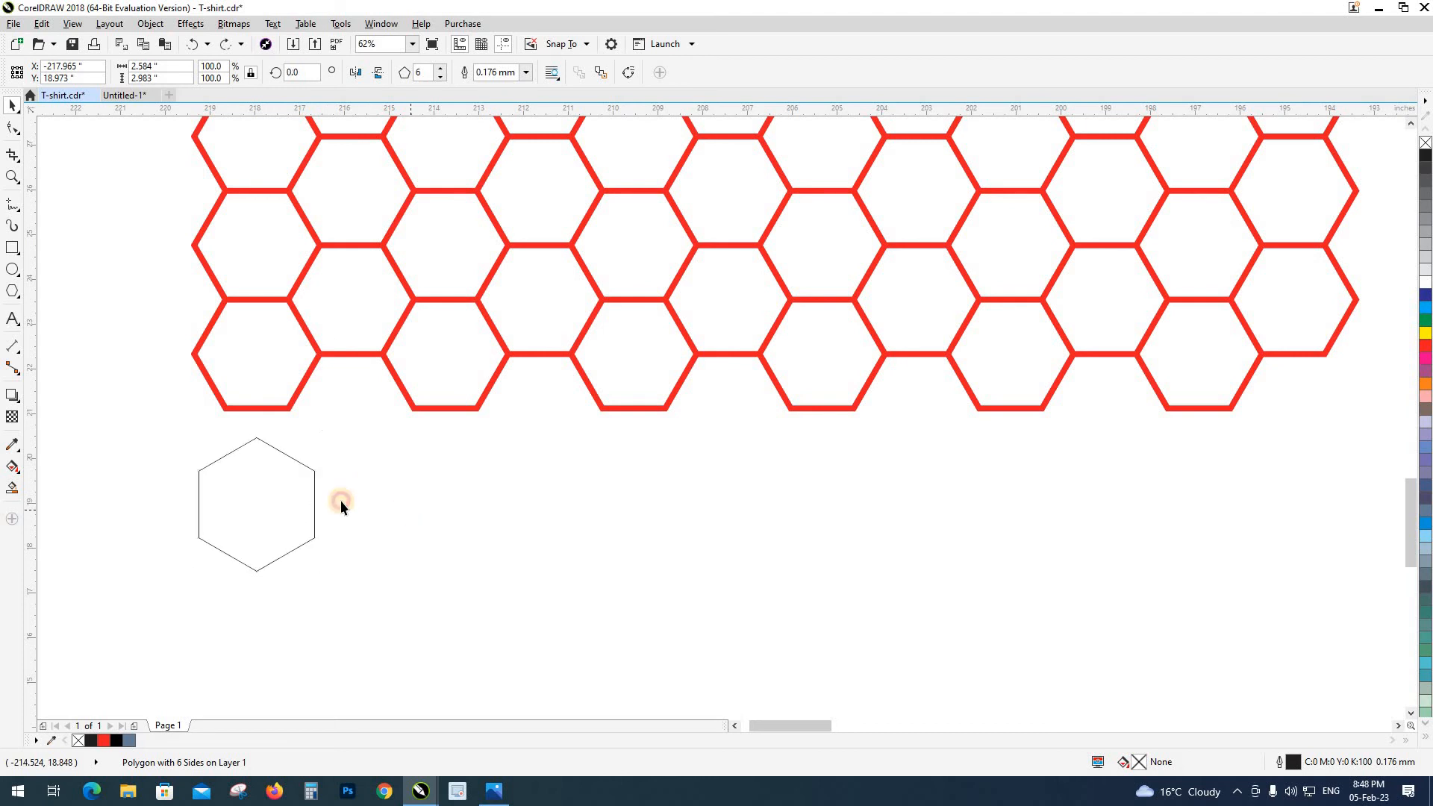
Step: Rotate the new hexagon freehand to 270 degrees so its flat sides match the pattern's hexagons
{"action": "left_click", "coordinate": [274, 478]}
{"action": "left_click", "coordinate": [269, 477]}
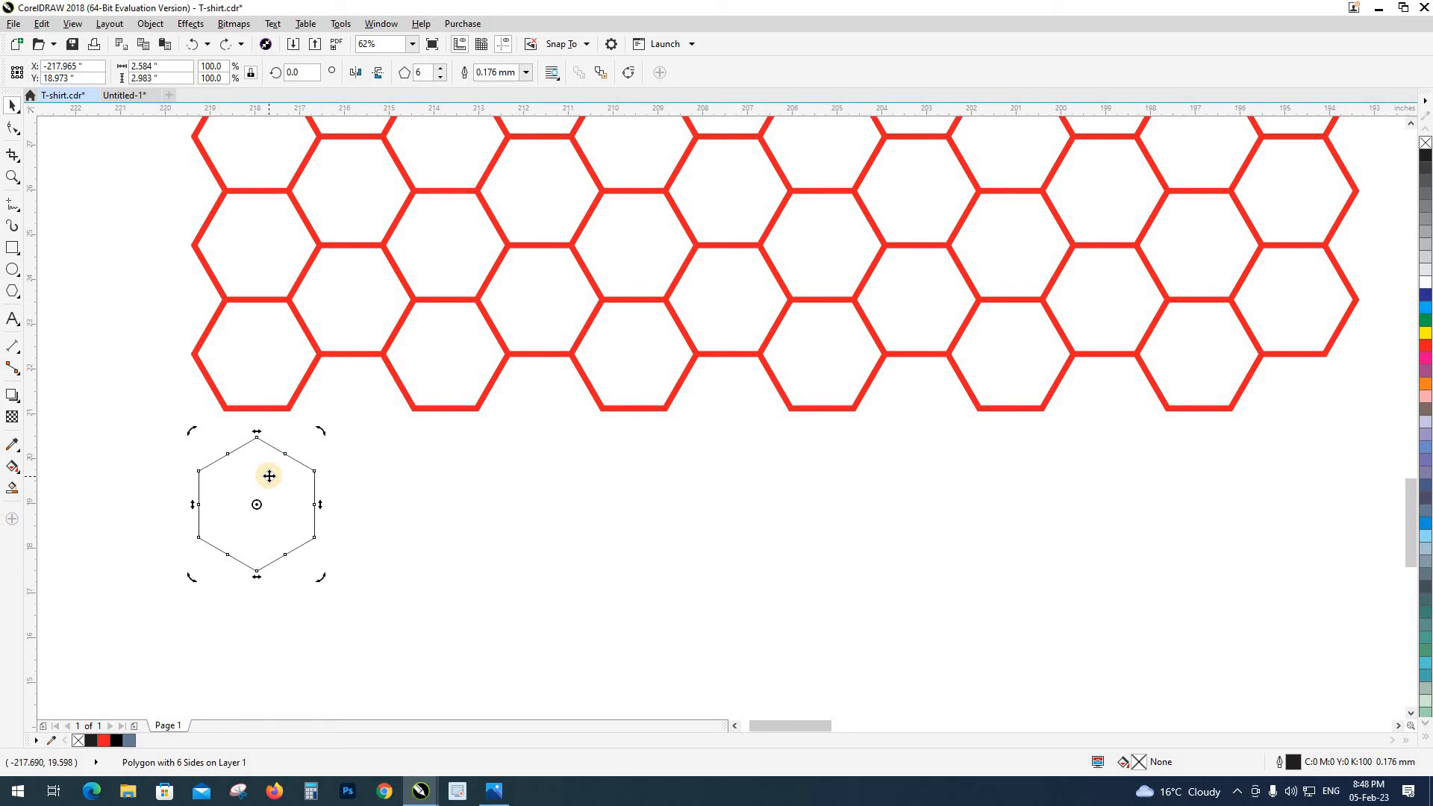
{"action": "left_click_drag", "start_coordinate": [321, 431], "coordinate": [345, 573]}
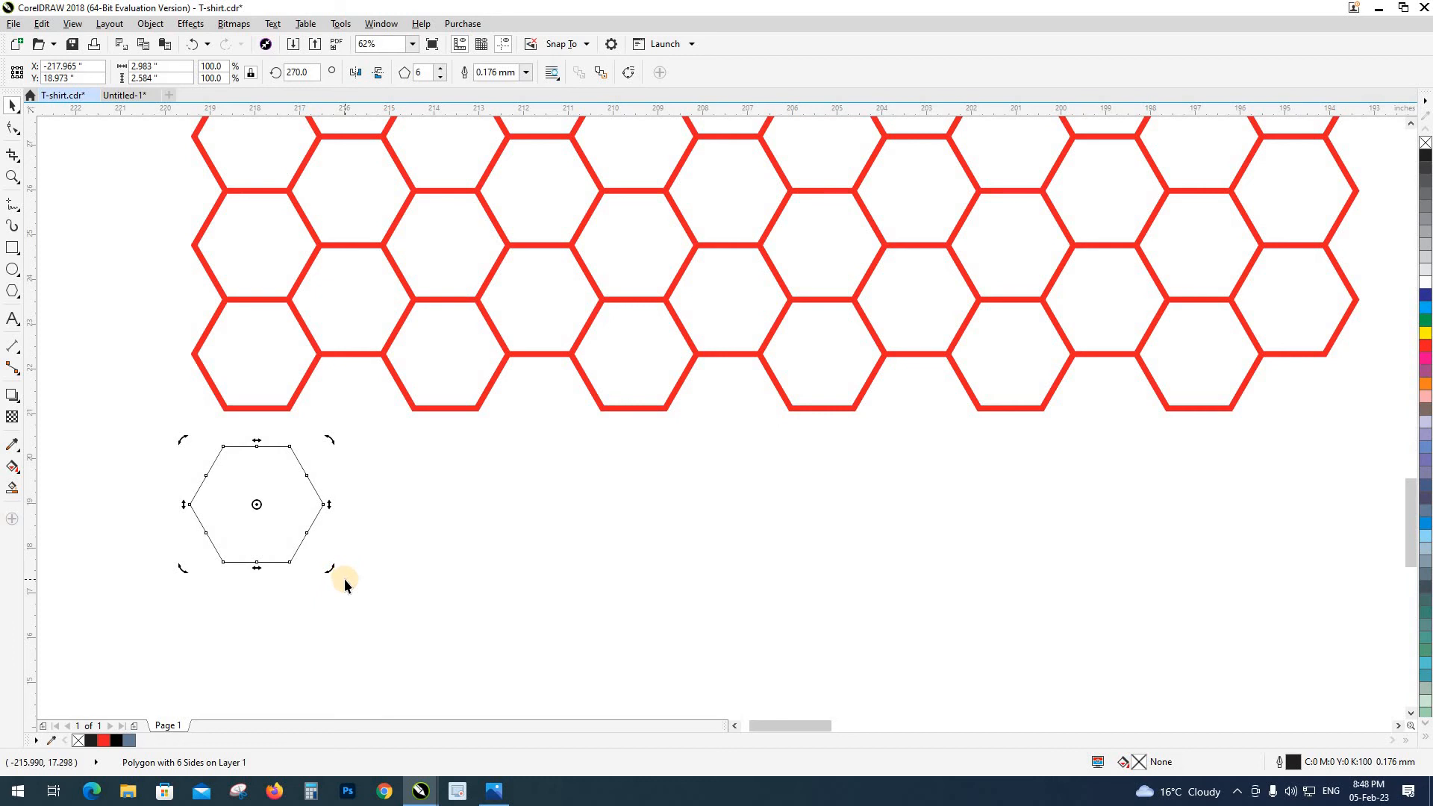
{"action": "left_click", "coordinate": [344, 579]}
{"action": "left_click", "coordinate": [285, 509]}
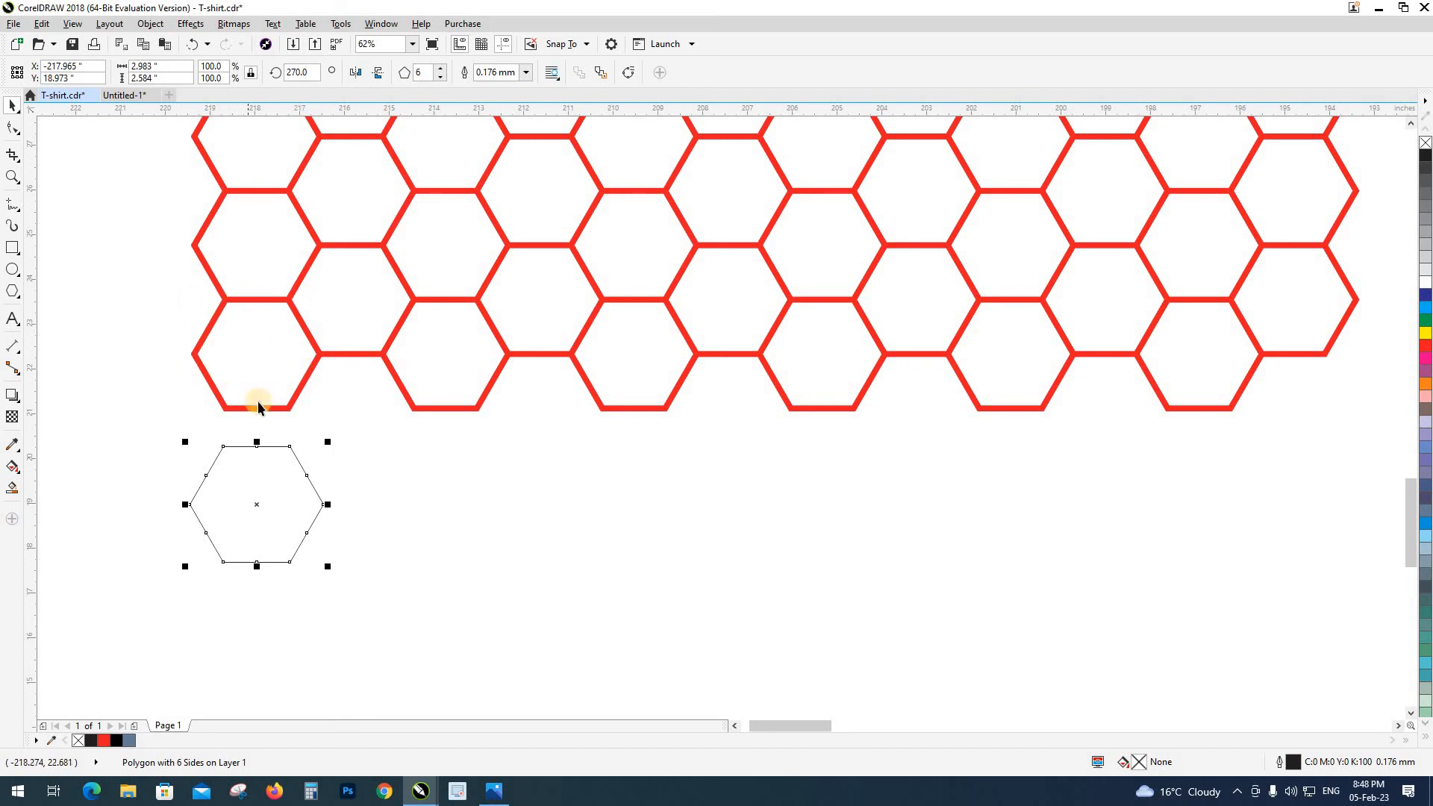
Step: Set the new hexagon's outline width to 2.0 mm
{"action": "left_click", "coordinate": [351, 522]}
{"action": "left_click", "coordinate": [288, 485]}
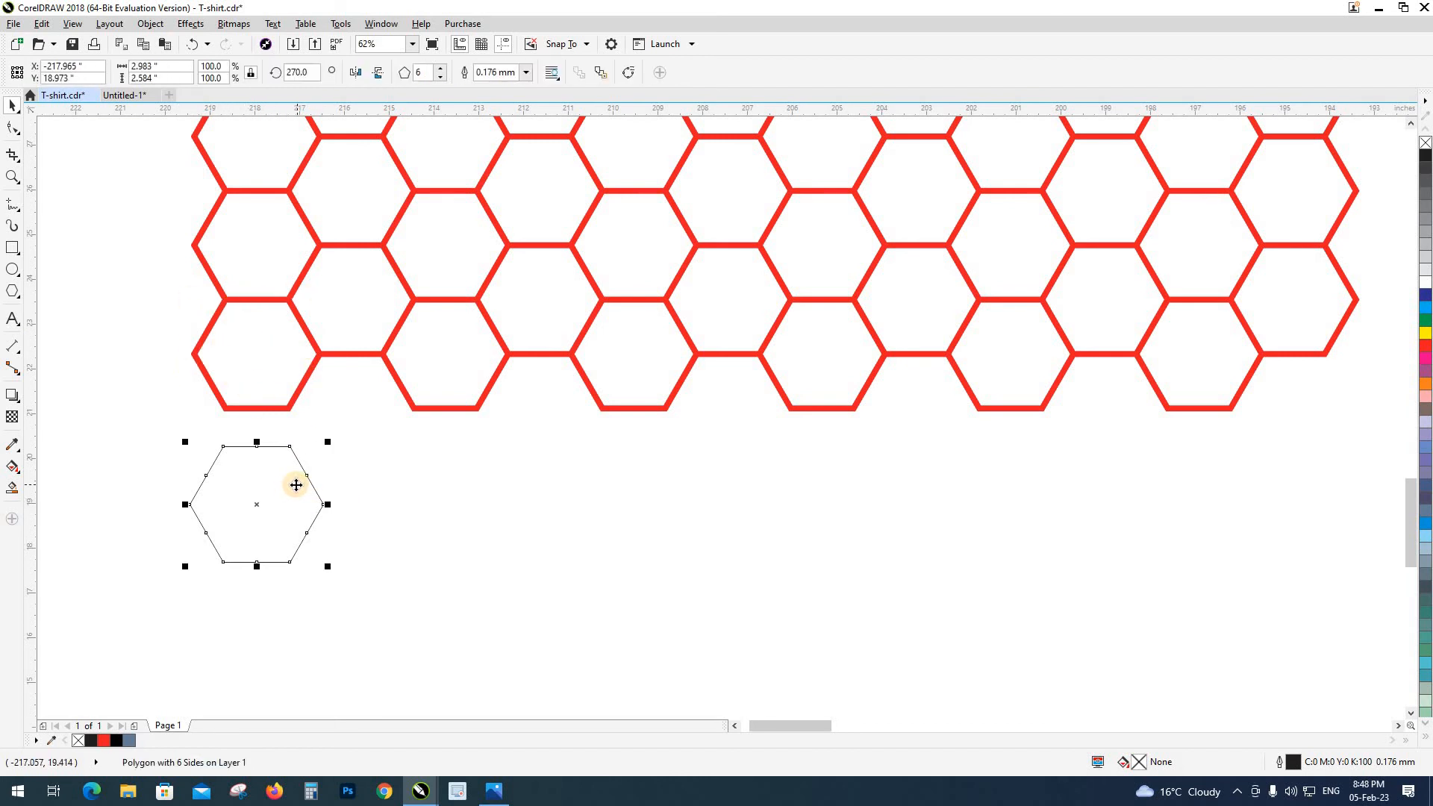
{"action": "left_click", "coordinate": [526, 73]}
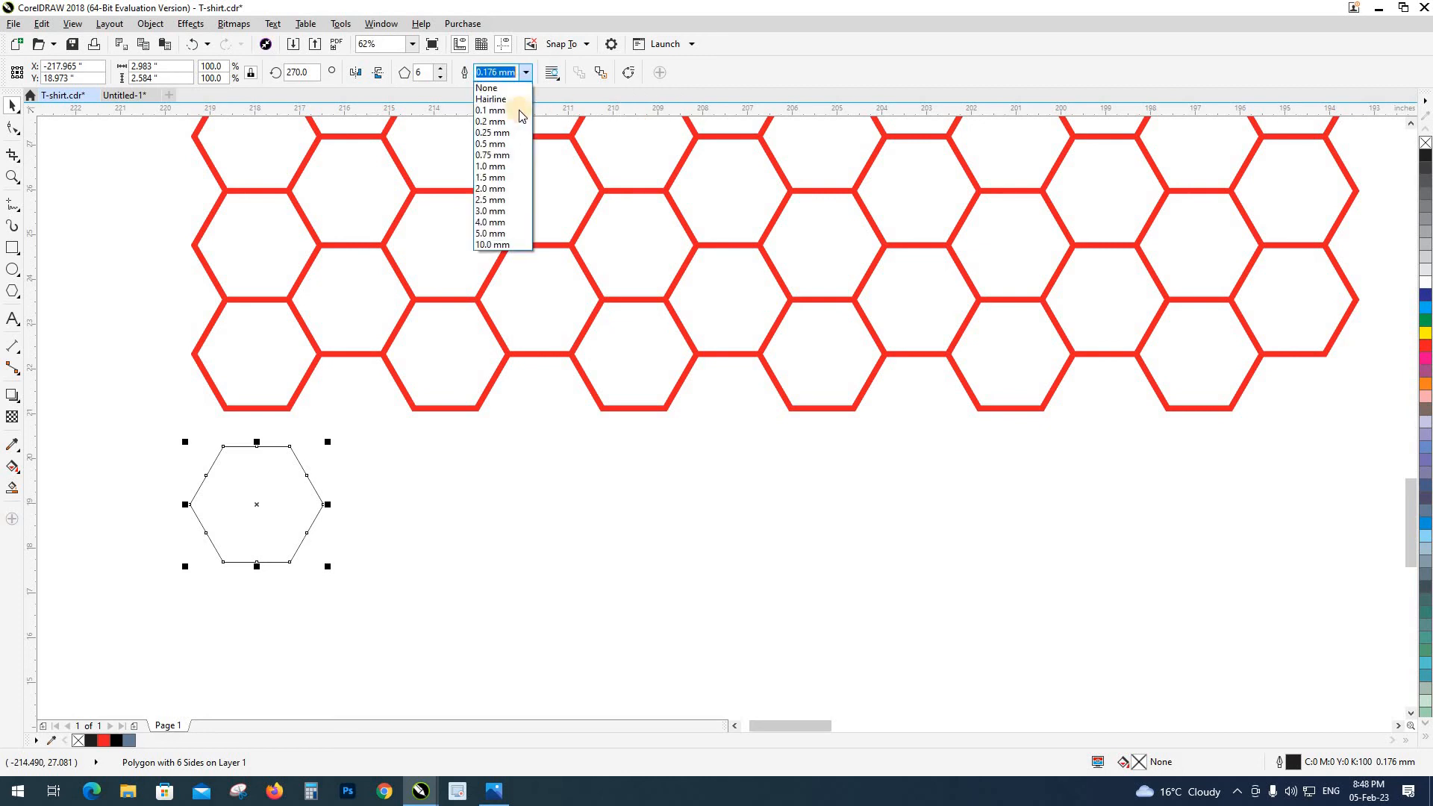
{"action": "left_click", "coordinate": [502, 188]}
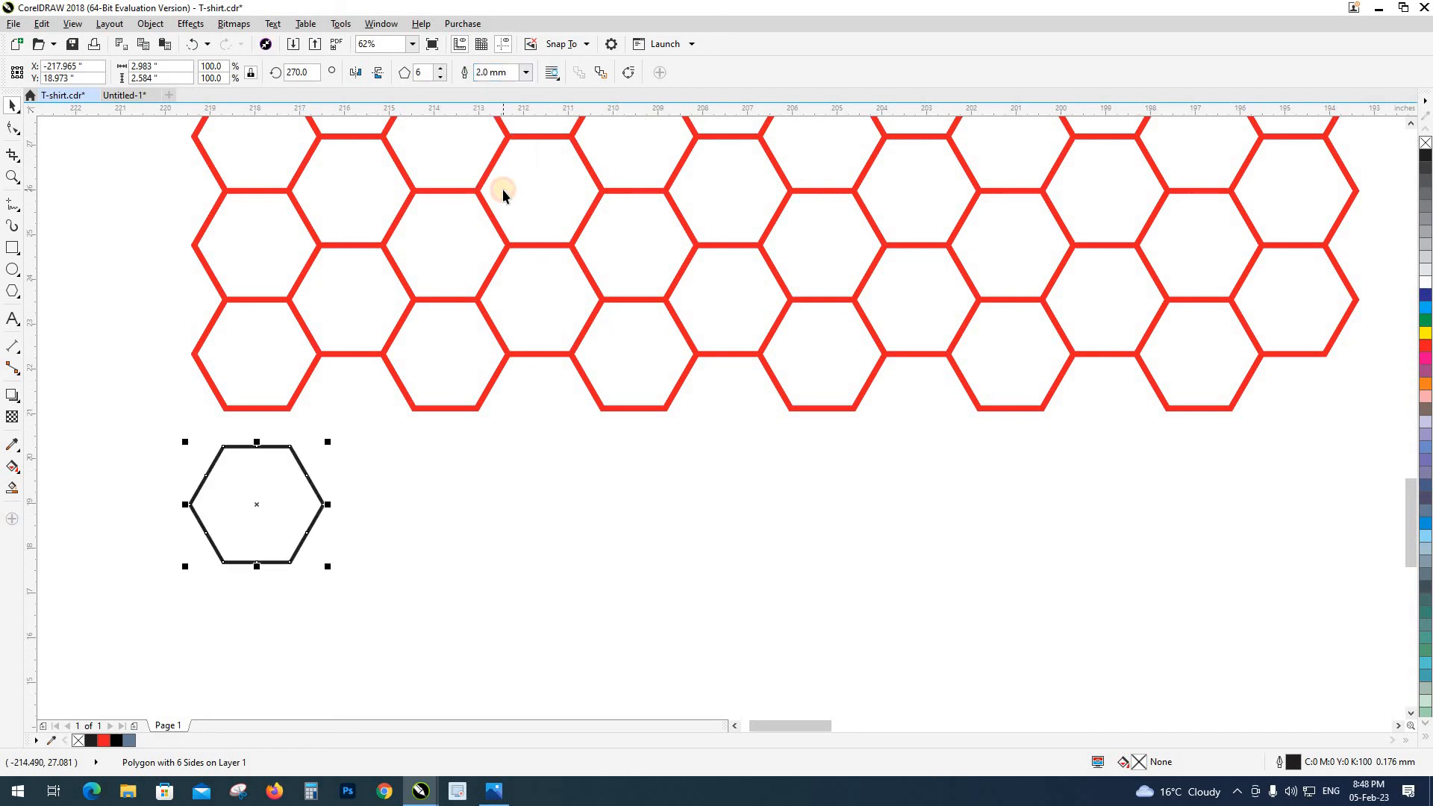
Step: Open the Outline Pen settings for the new hexagon and choose millimeters as the width unit
{"action": "left_click", "coordinate": [451, 560]}
{"action": "left_click", "coordinate": [270, 489]}
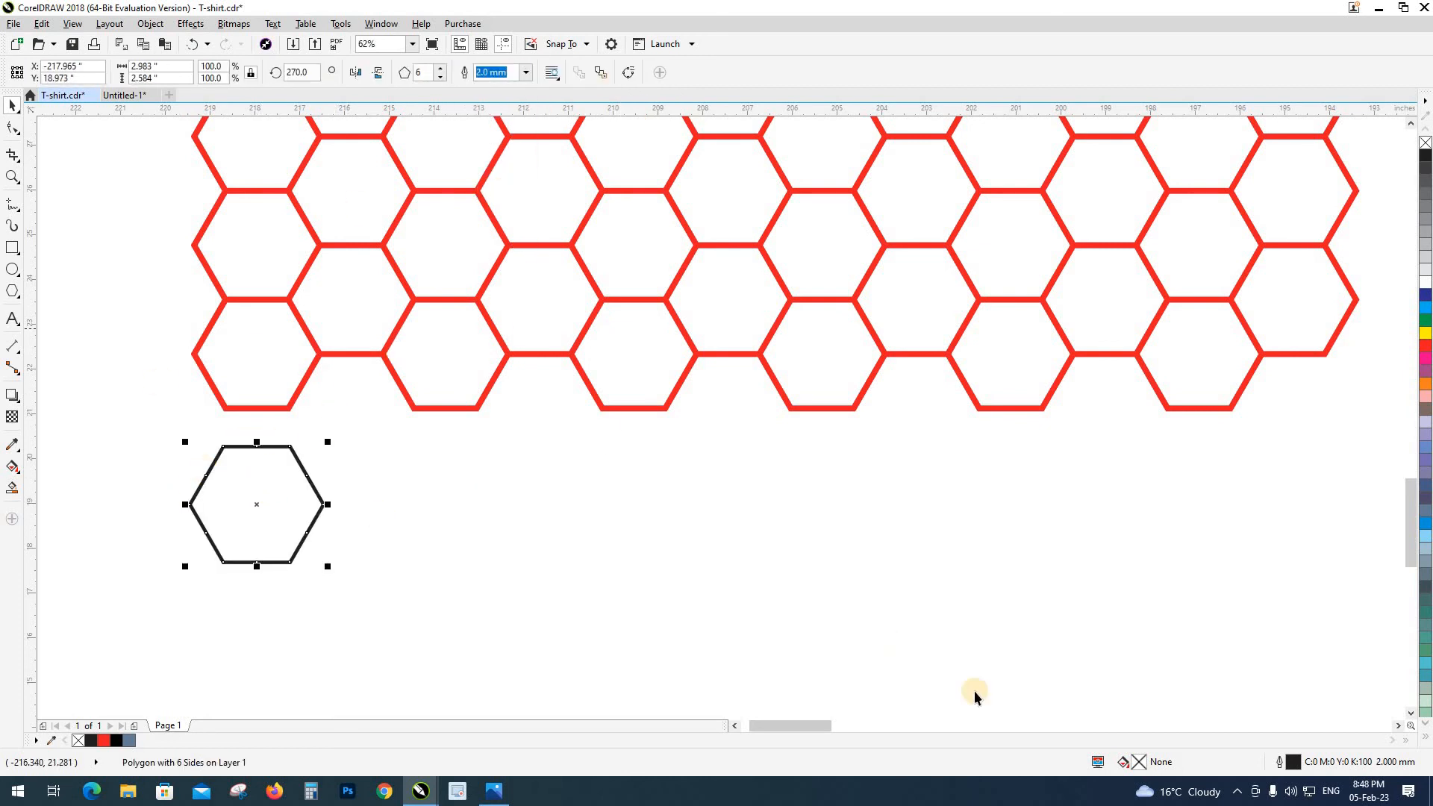
{"action": "double_click", "coordinate": [1293, 761]}
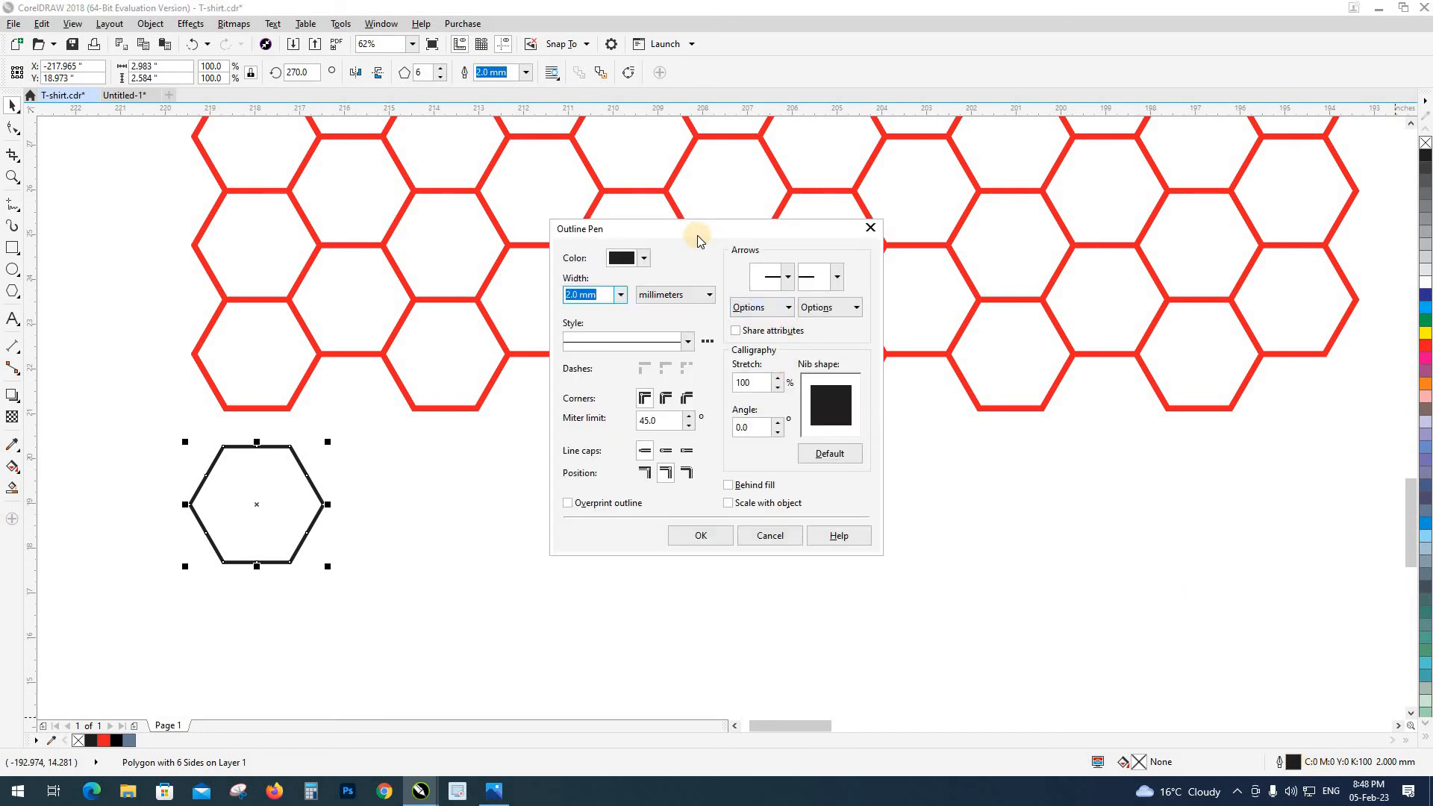
{"action": "left_click_drag", "start_coordinate": [698, 237], "coordinate": [822, 316]}
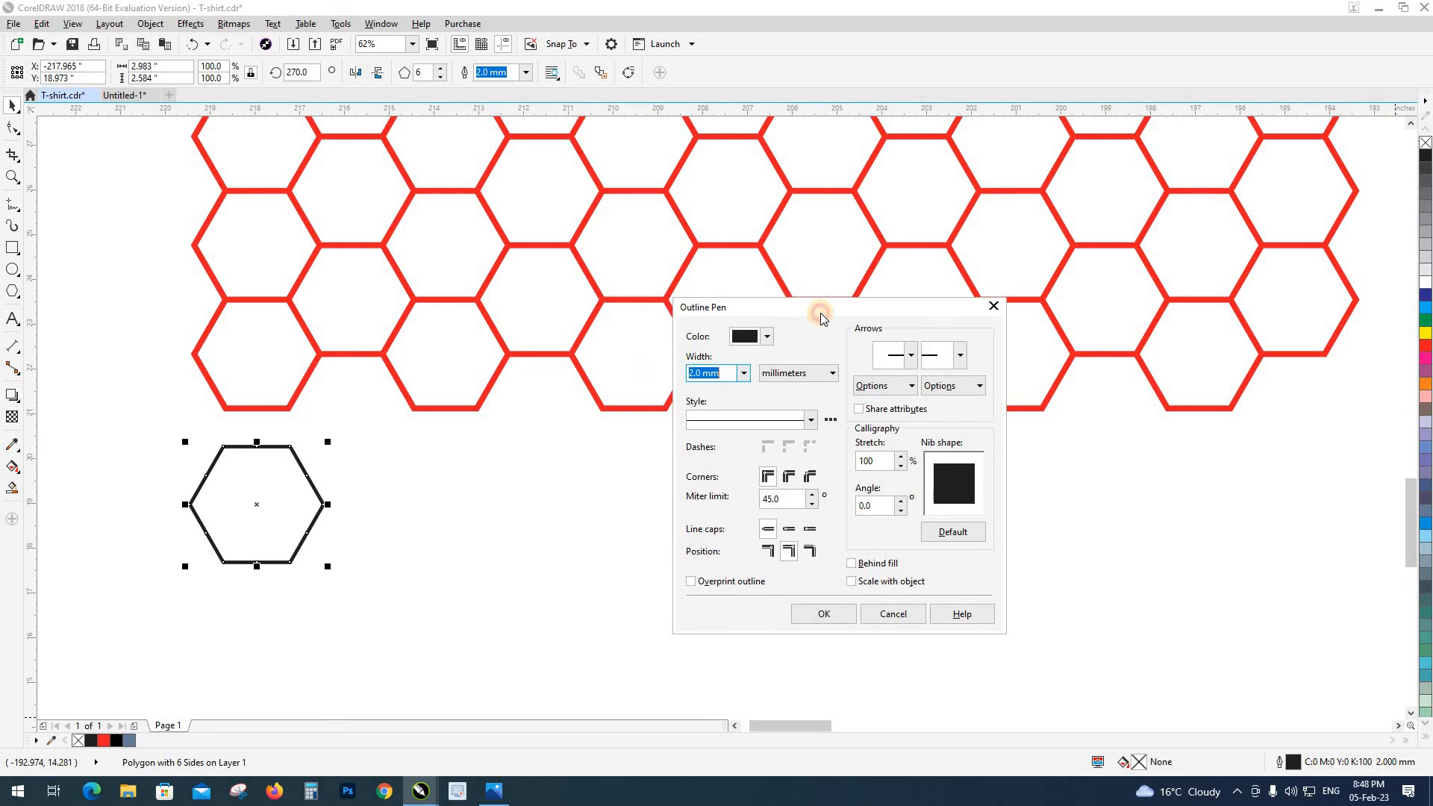
{"action": "left_click", "coordinate": [743, 373]}
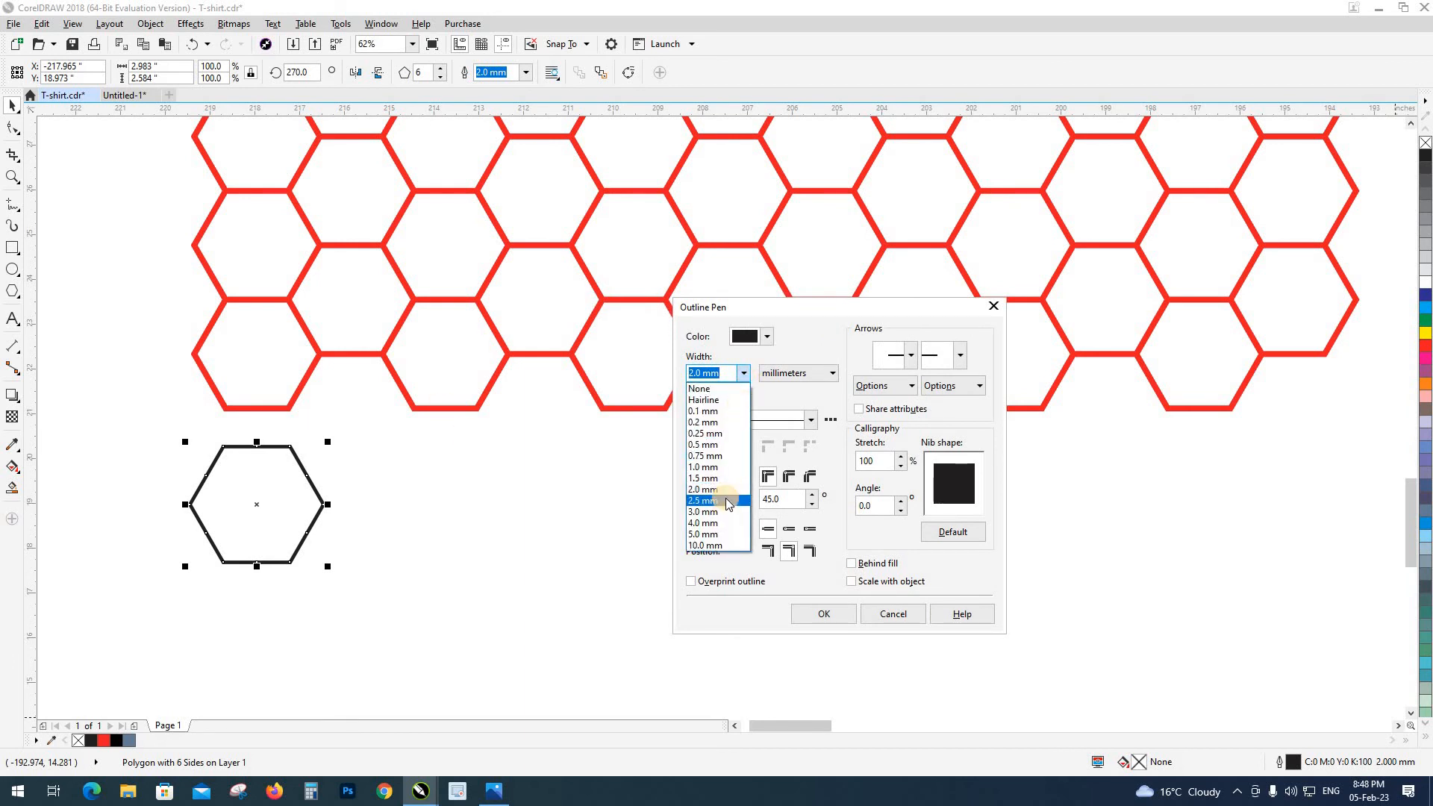
{"action": "left_click", "coordinate": [788, 373]}
{"action": "left_click", "coordinate": [790, 373]}
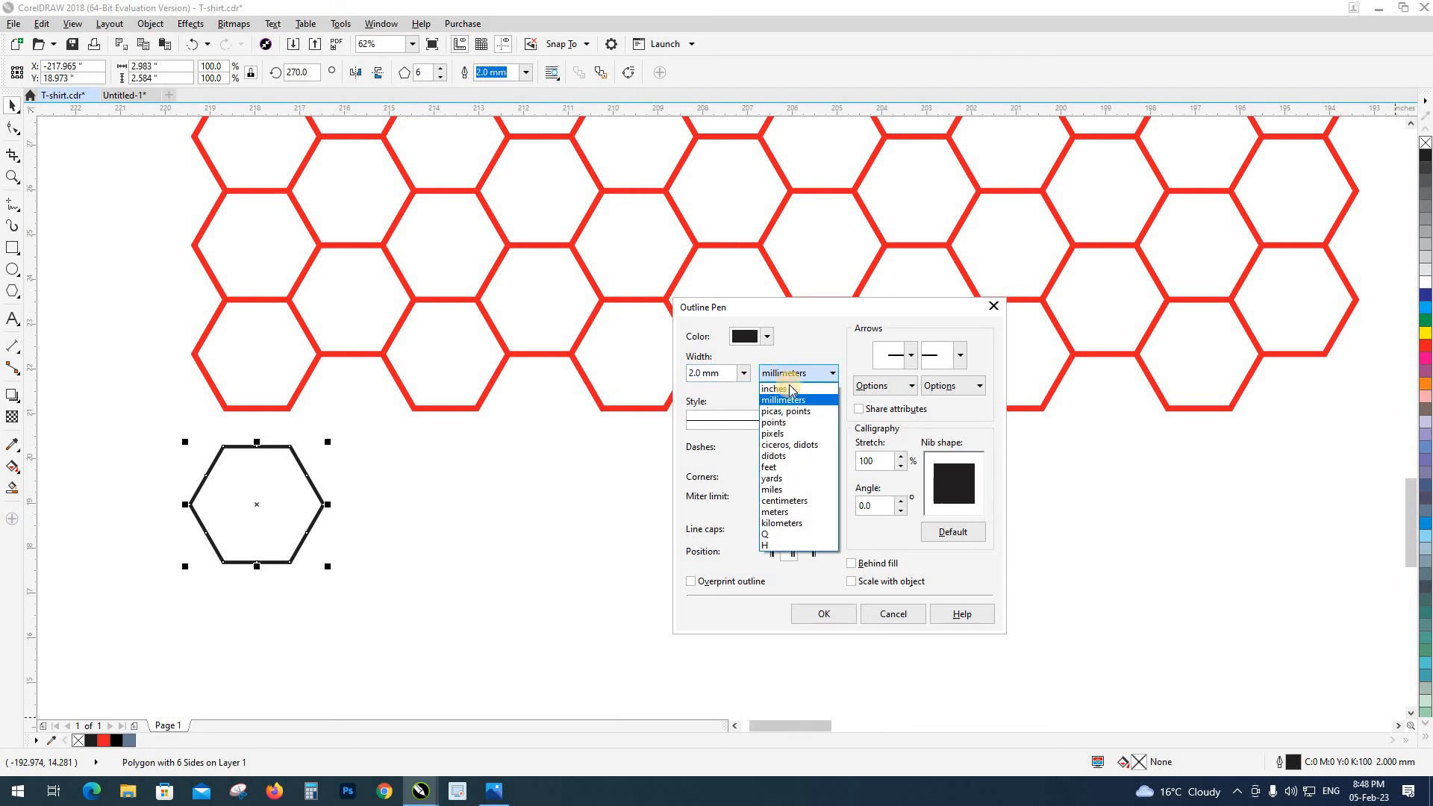
{"action": "left_click", "coordinate": [783, 400]}
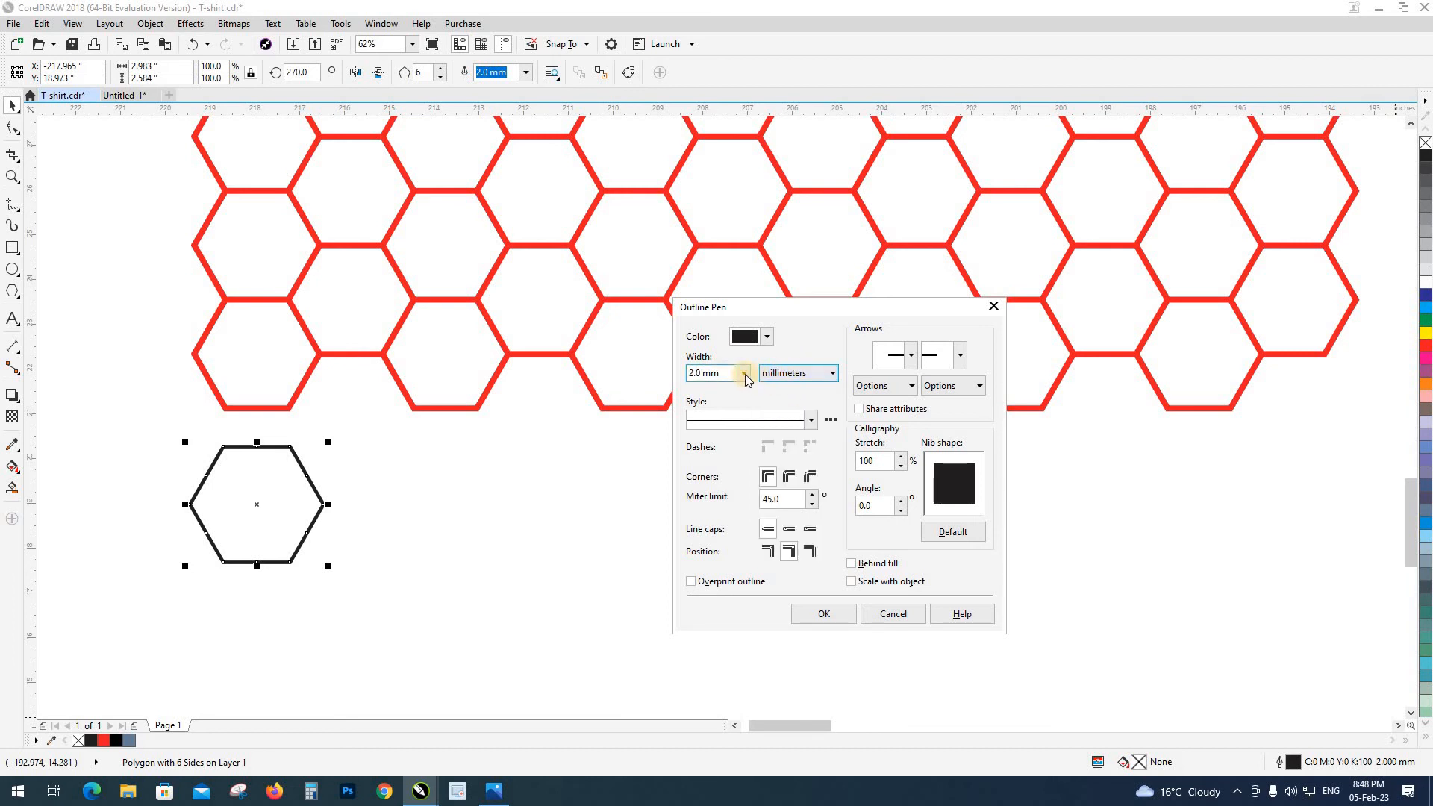
Step: Set the hexagon's outline width to 4.0 mm and enable Scale with object for the outline
{"action": "left_click_drag", "start_coordinate": [693, 373], "coordinate": [721, 384]}
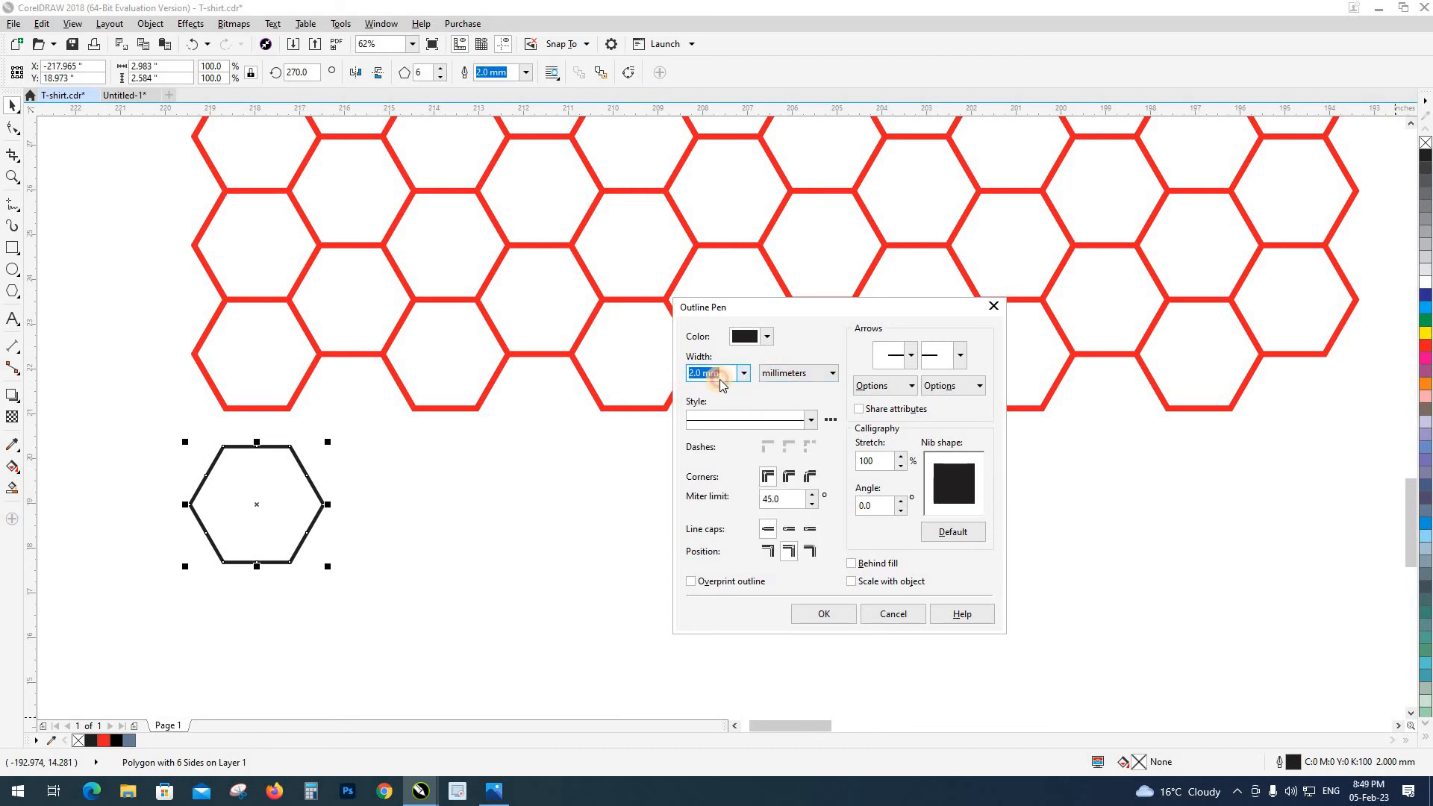
{"action": "left_click", "coordinate": [746, 374]}
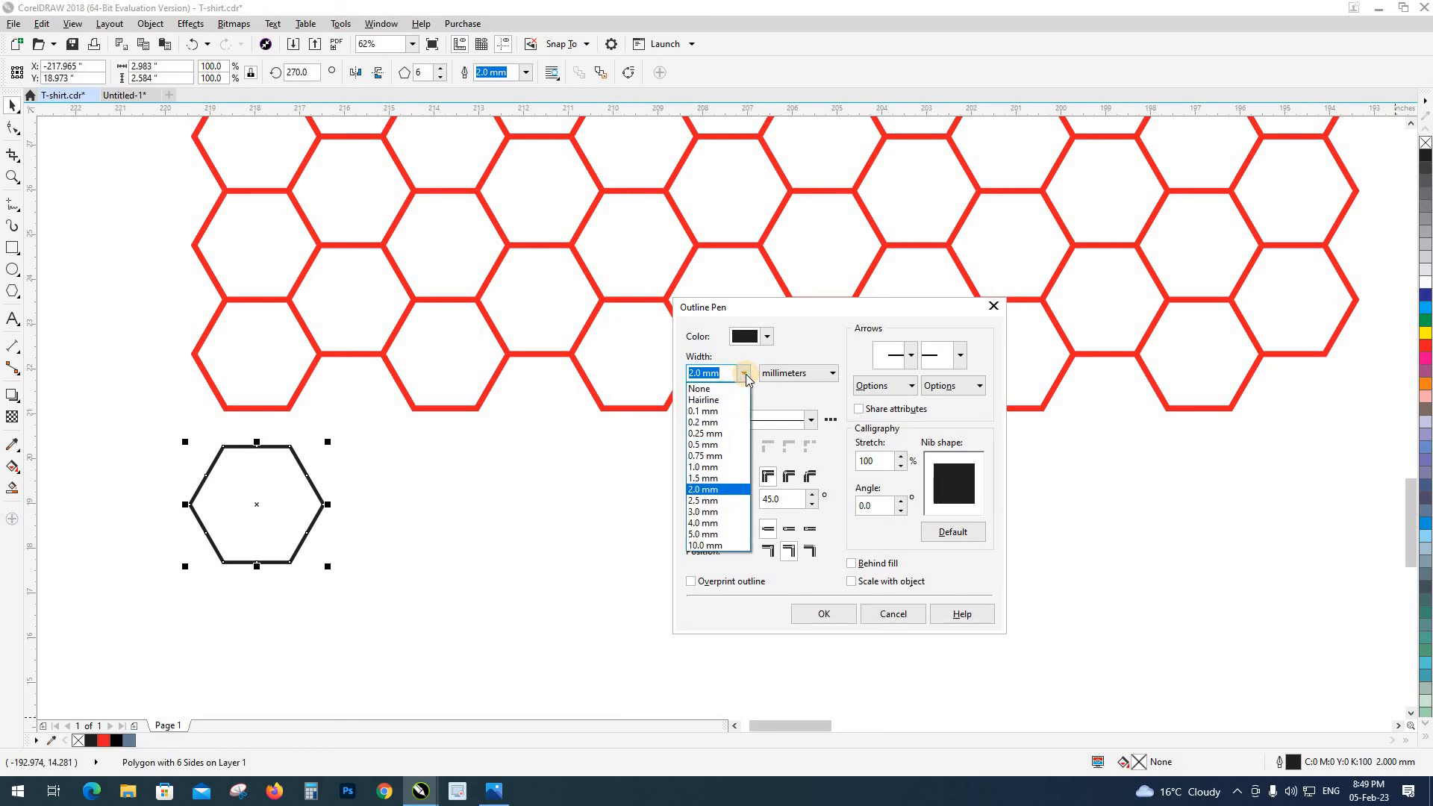
{"action": "left_click", "coordinate": [774, 376]}
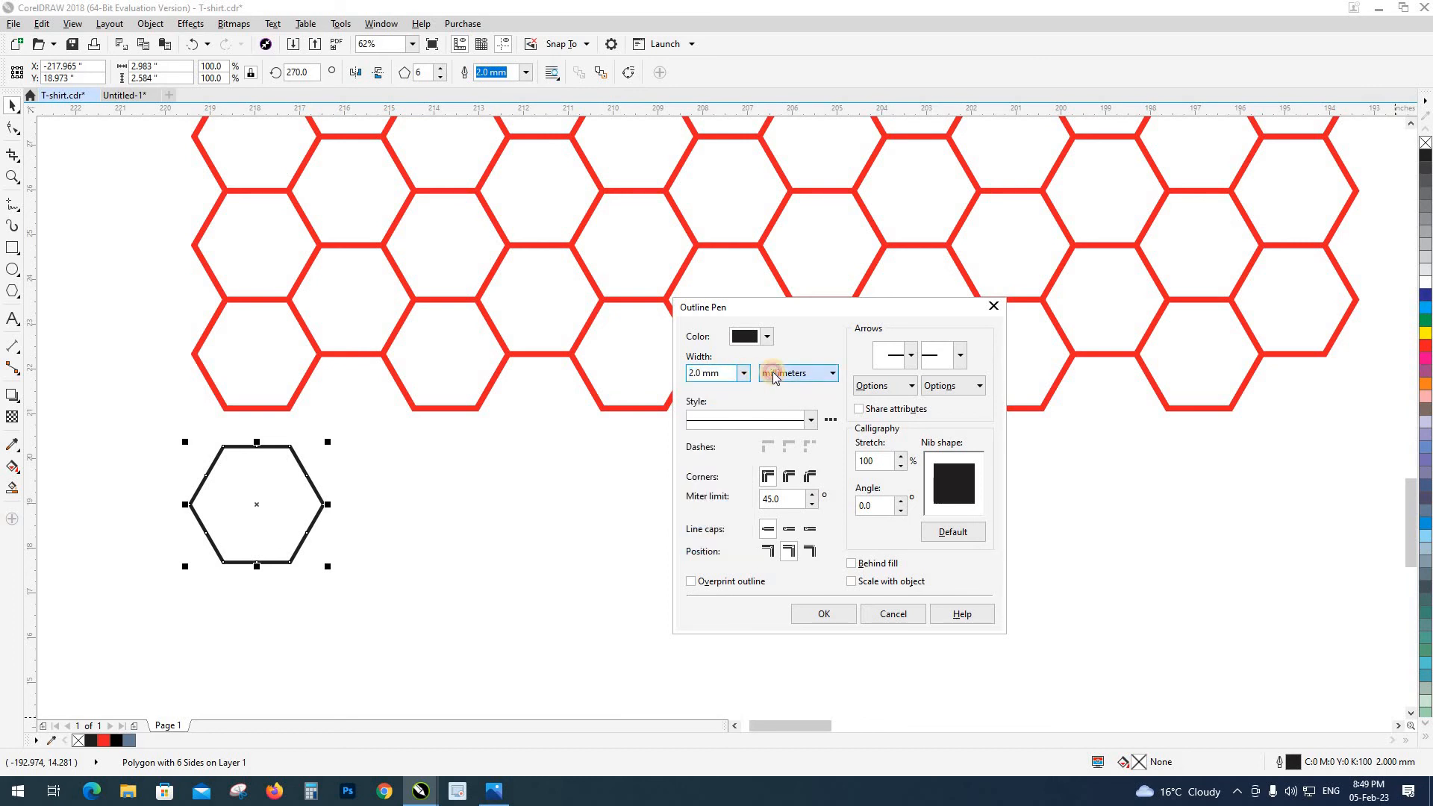
{"action": "left_click", "coordinate": [770, 375]}
{"action": "left_click", "coordinate": [744, 373]}
{"action": "left_click", "coordinate": [744, 373]}
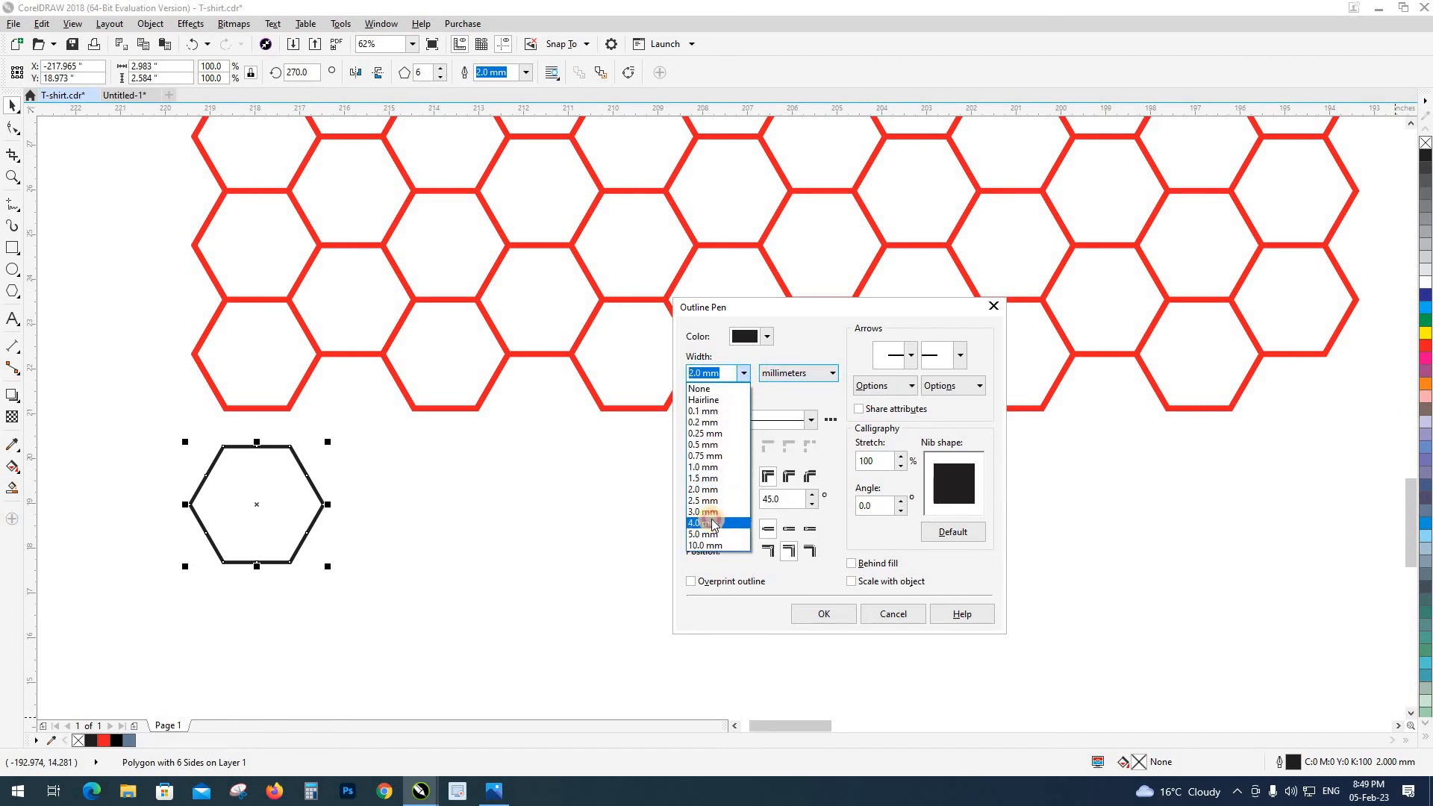
{"action": "left_click", "coordinate": [712, 522]}
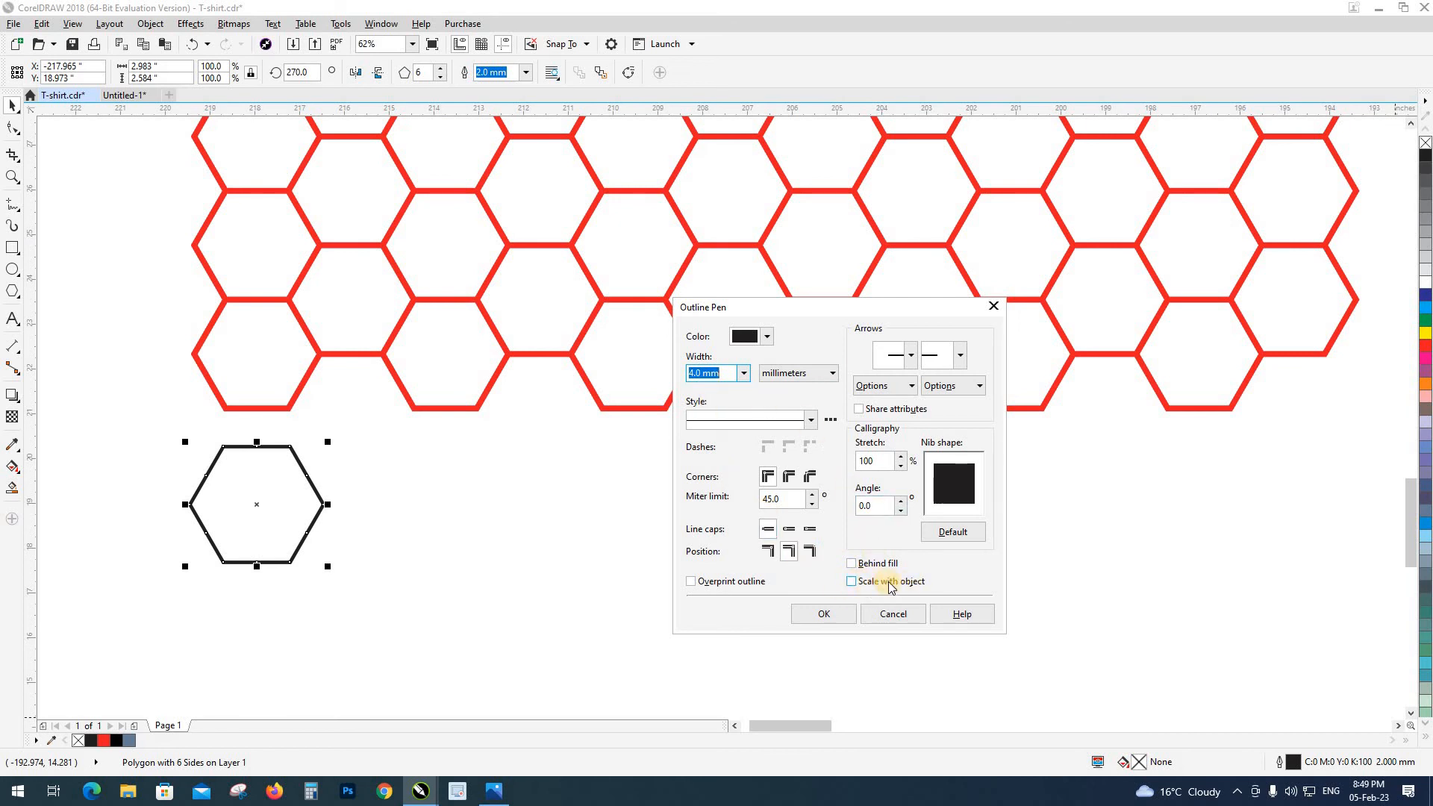
{"action": "left_click", "coordinate": [851, 581]}
{"action": "left_click", "coordinate": [824, 614]}
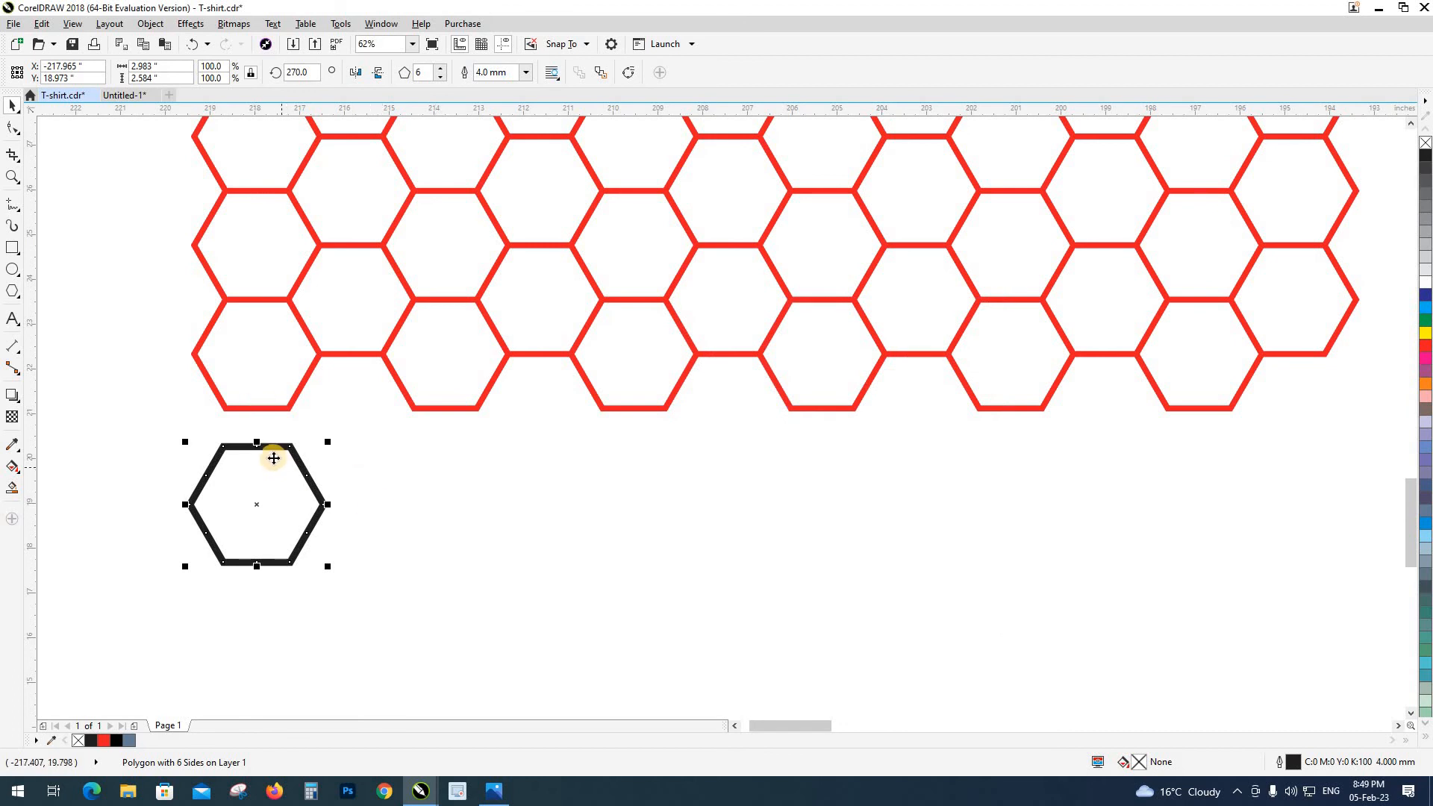
Step: Reduce the new hexagon's outline width to 3.0 mm
{"action": "left_click", "coordinate": [525, 72]}
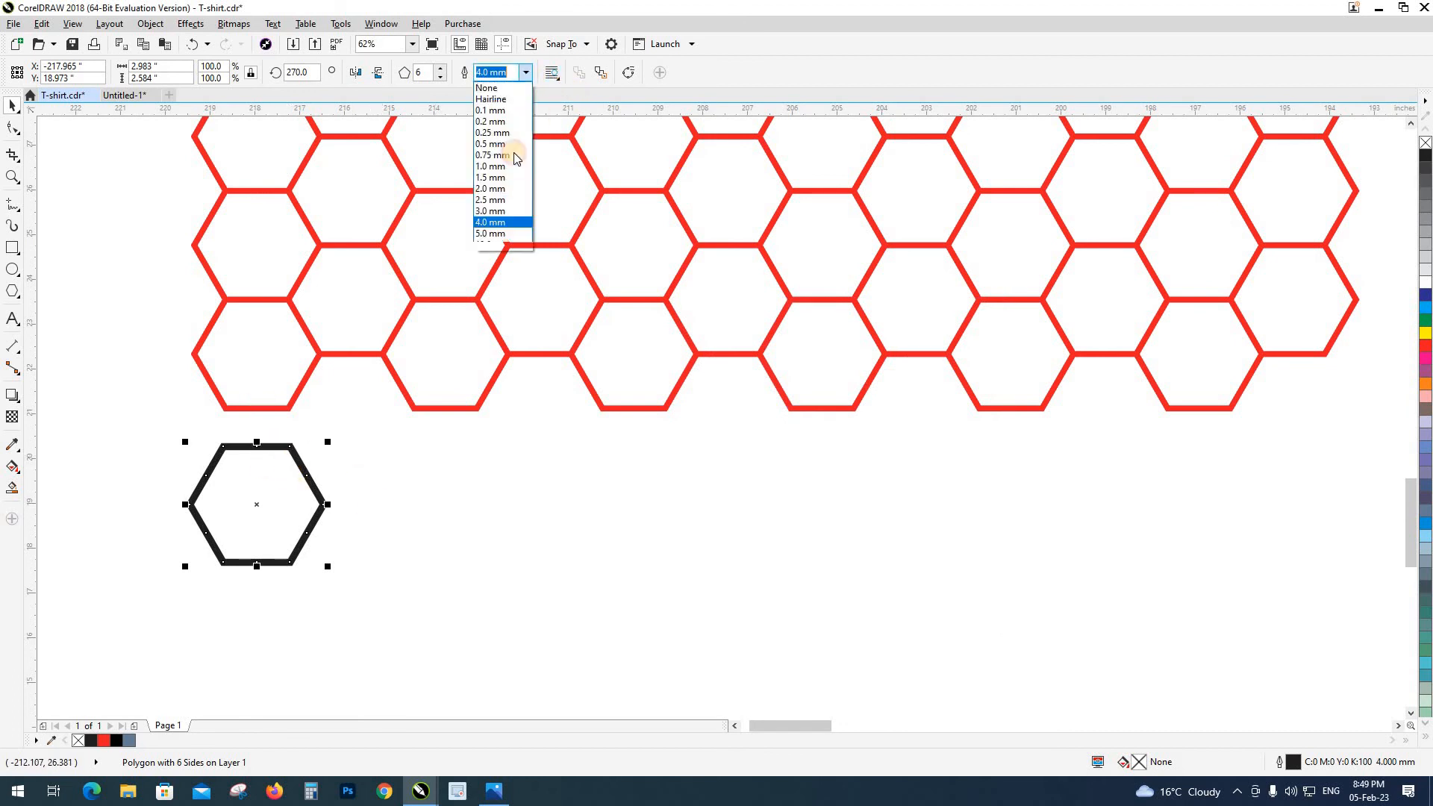
{"action": "left_click", "coordinate": [388, 440]}
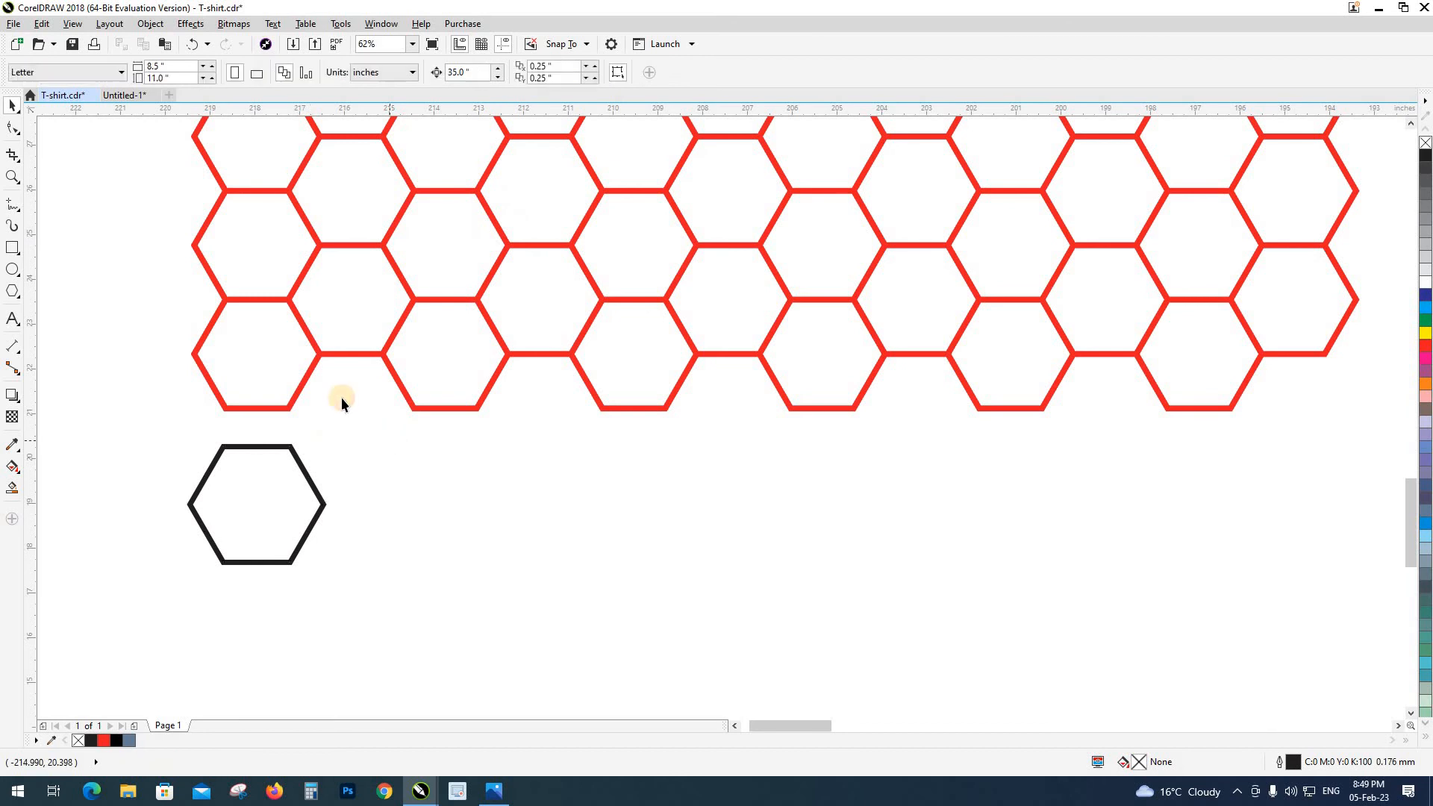
Step: Try shrinking the hexagon about its centre to about 0.92 inches wide, and undo the resize
{"action": "left_click", "coordinate": [315, 528]}
{"action": "scroll", "coordinate": [275, 552], "scroll_direction": "up", "scroll_amount": 2}
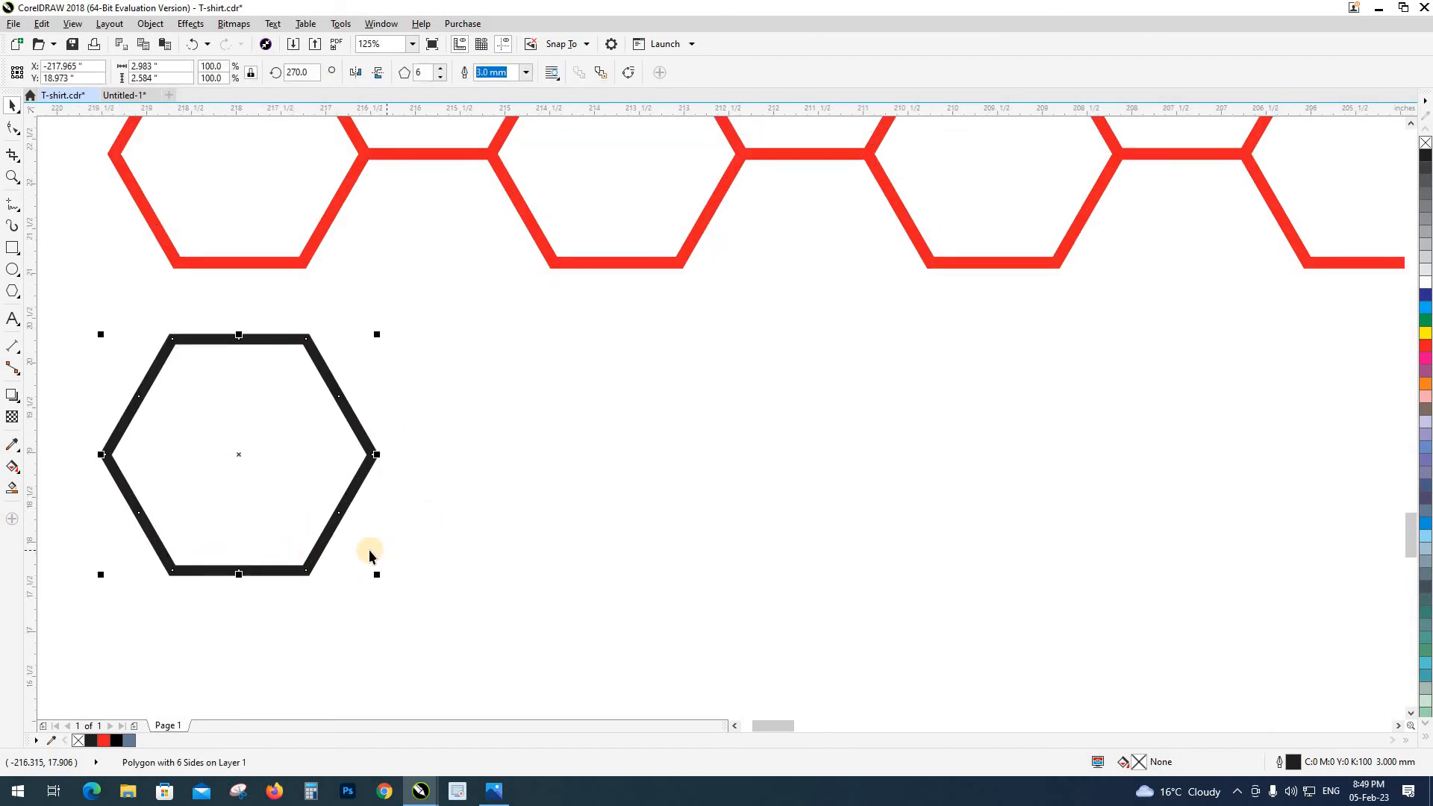
{"action": "left_click_drag", "start_coordinate": [377, 576], "coordinate": [284, 494]}
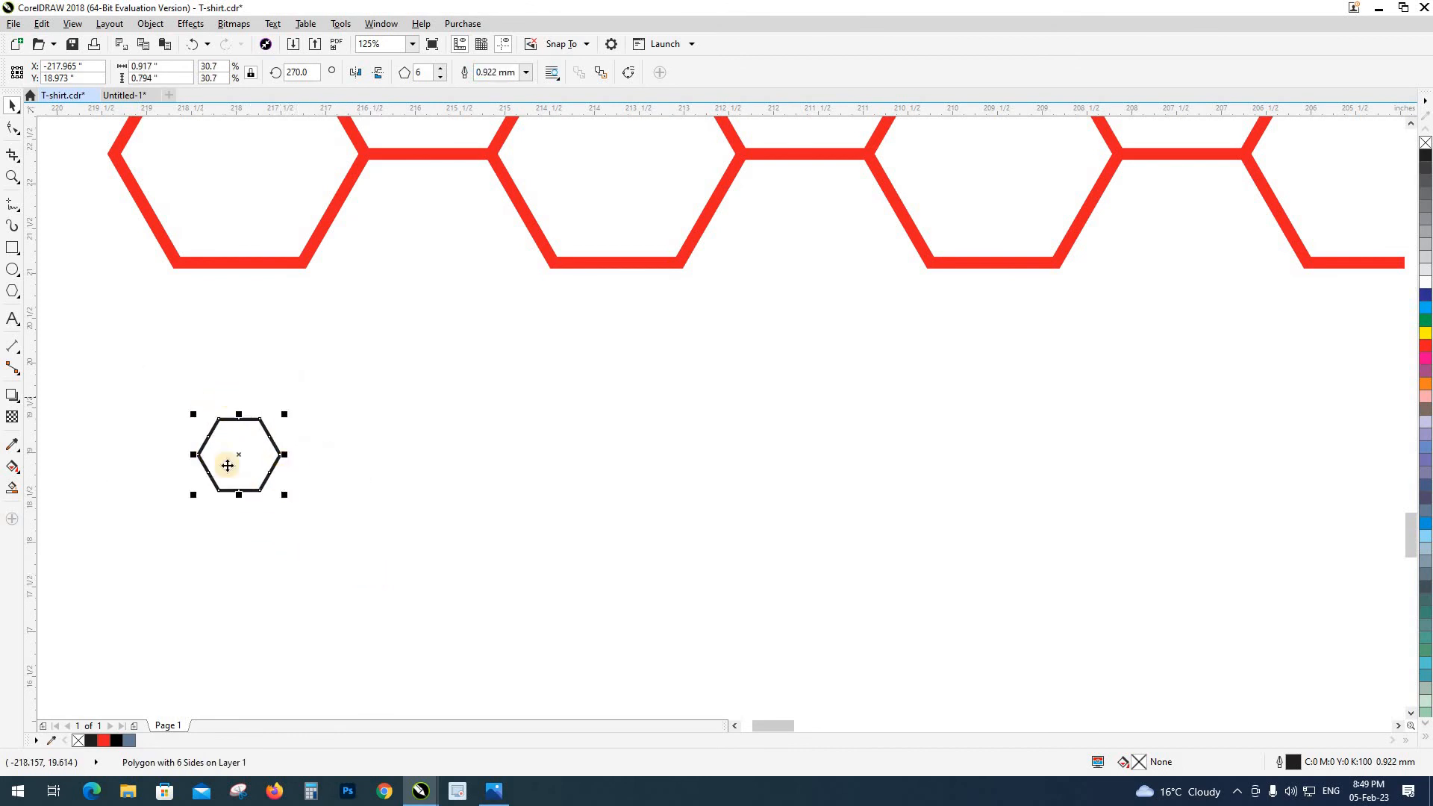
{"action": "key", "text": "ctrl+z"}
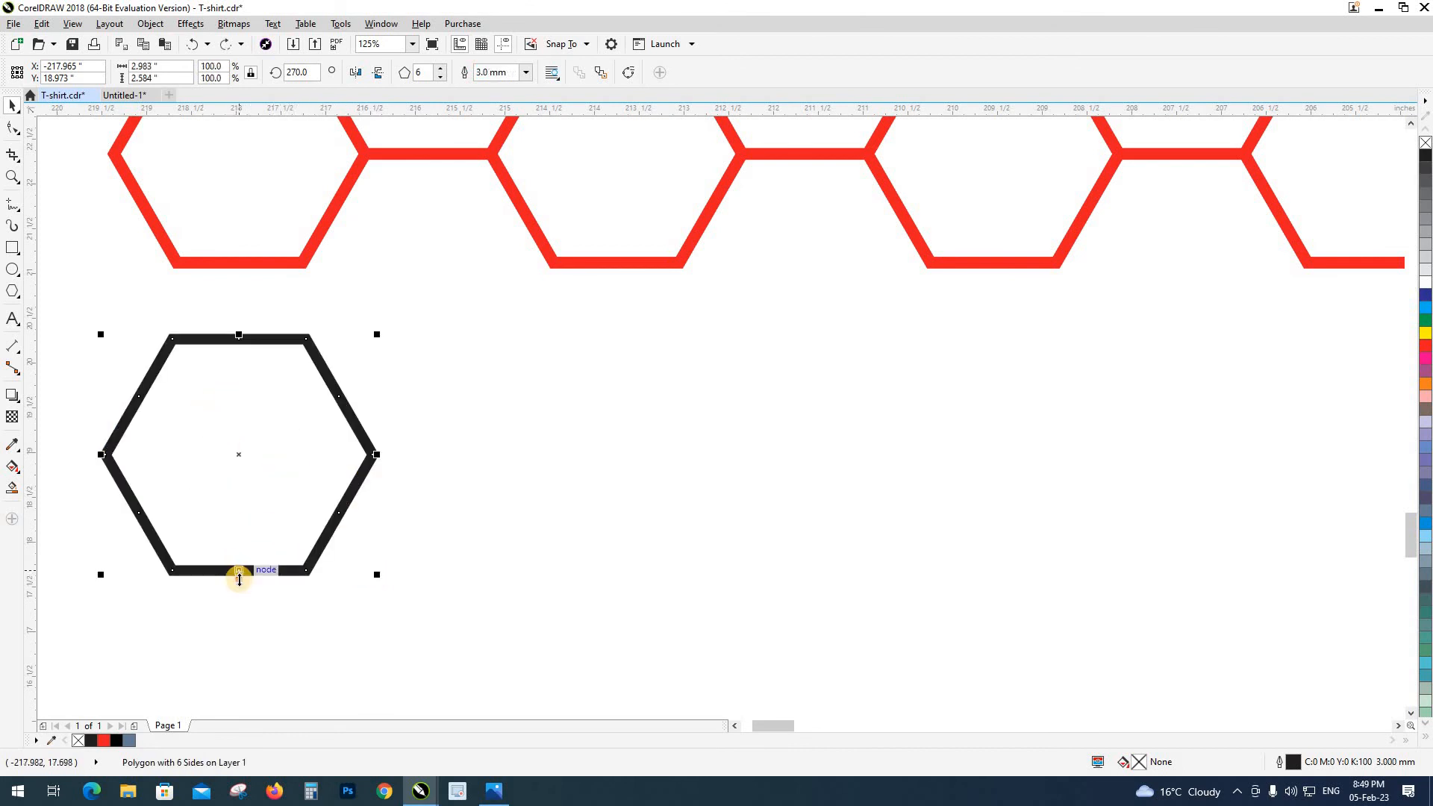
Step: Disable Scale with object in the hexagon's outline settings
{"action": "double_click", "coordinate": [1283, 762]}
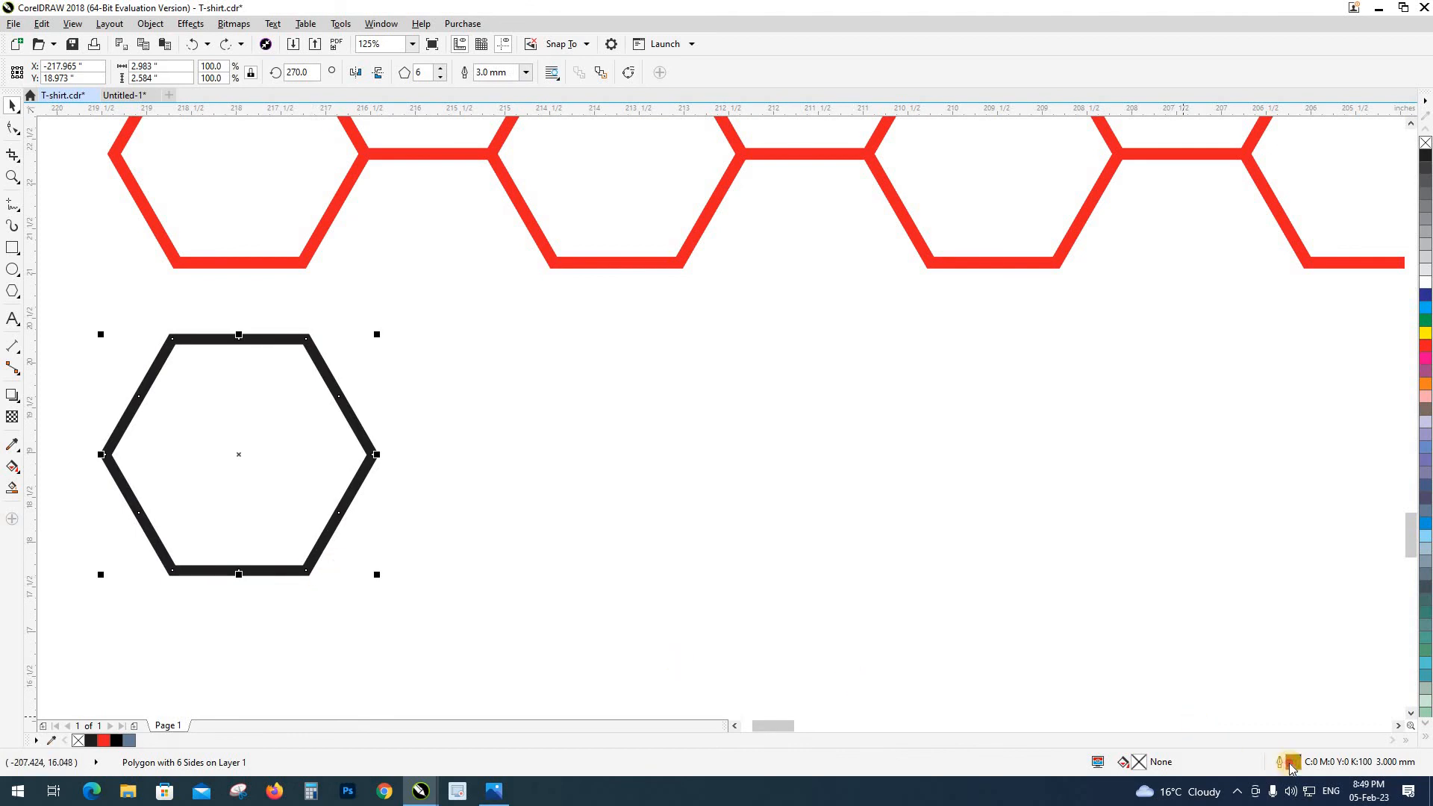
{"action": "left_click", "coordinate": [730, 503]}
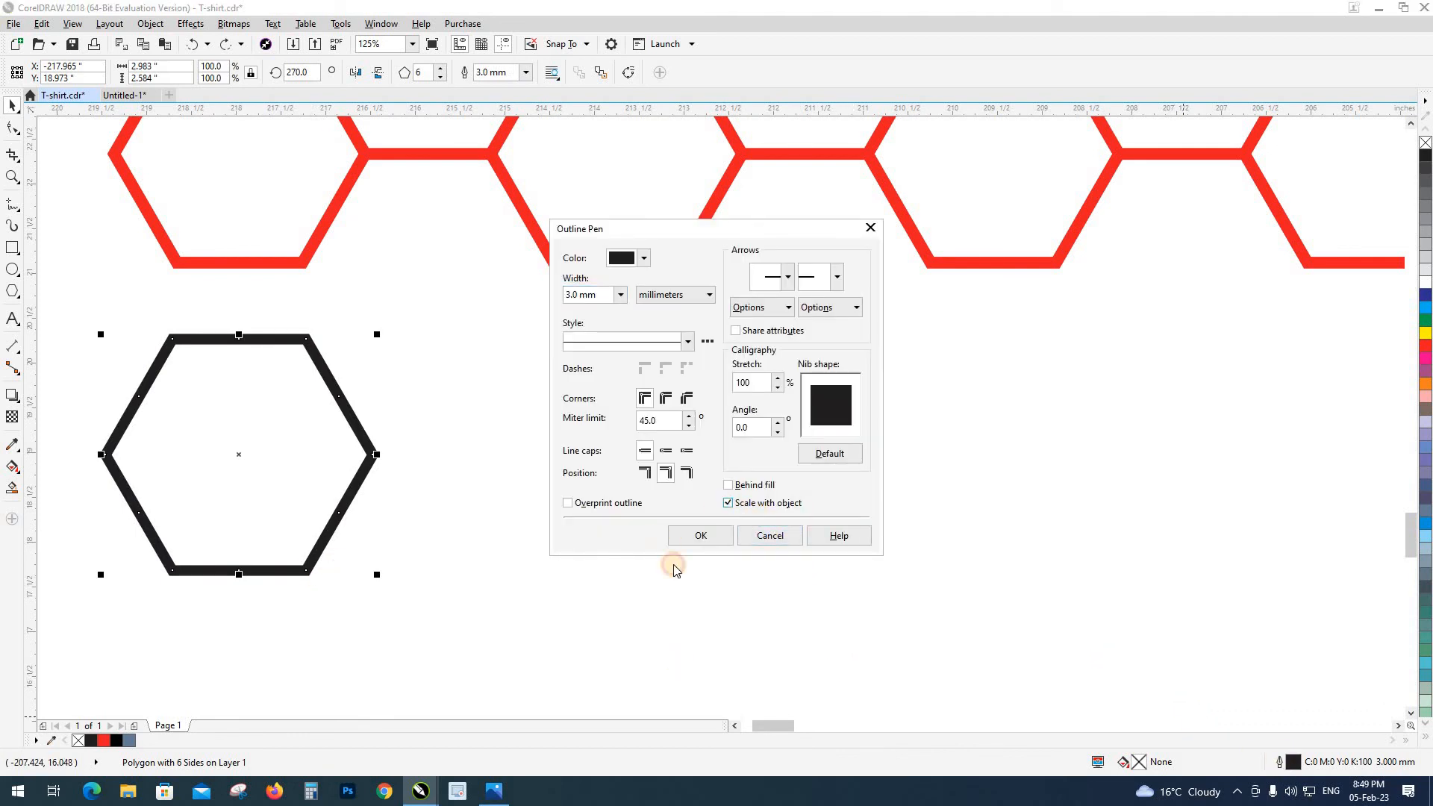
{"action": "left_click", "coordinate": [699, 535]}
{"action": "left_click", "coordinate": [679, 549]}
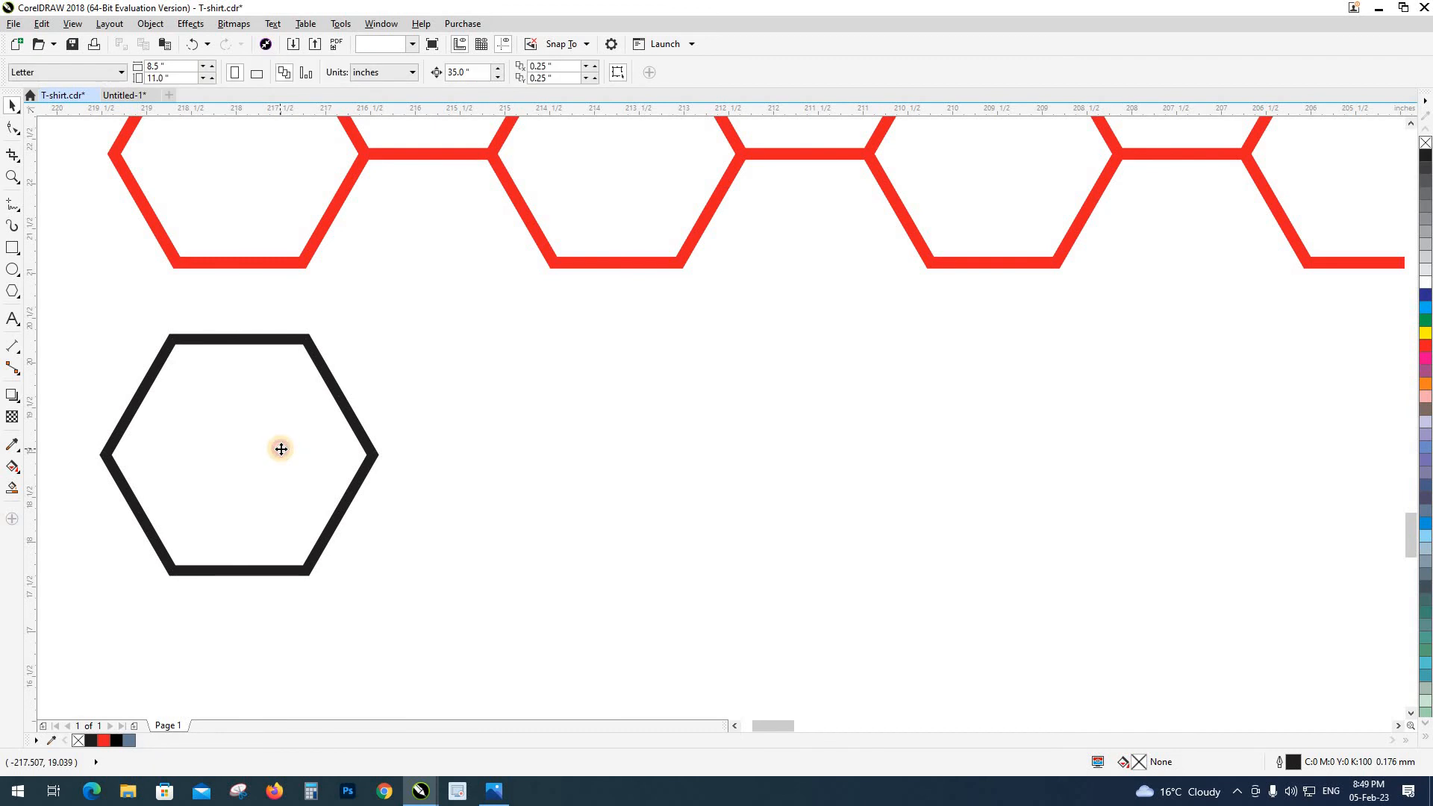
Step: Try shrinking the hexagon about its centre to about 0.68 inches wide with outline scaling off, and undo the resize
{"action": "left_click", "coordinate": [280, 449]}
{"action": "left_click_drag", "start_coordinate": [375, 571], "coordinate": [276, 506]}
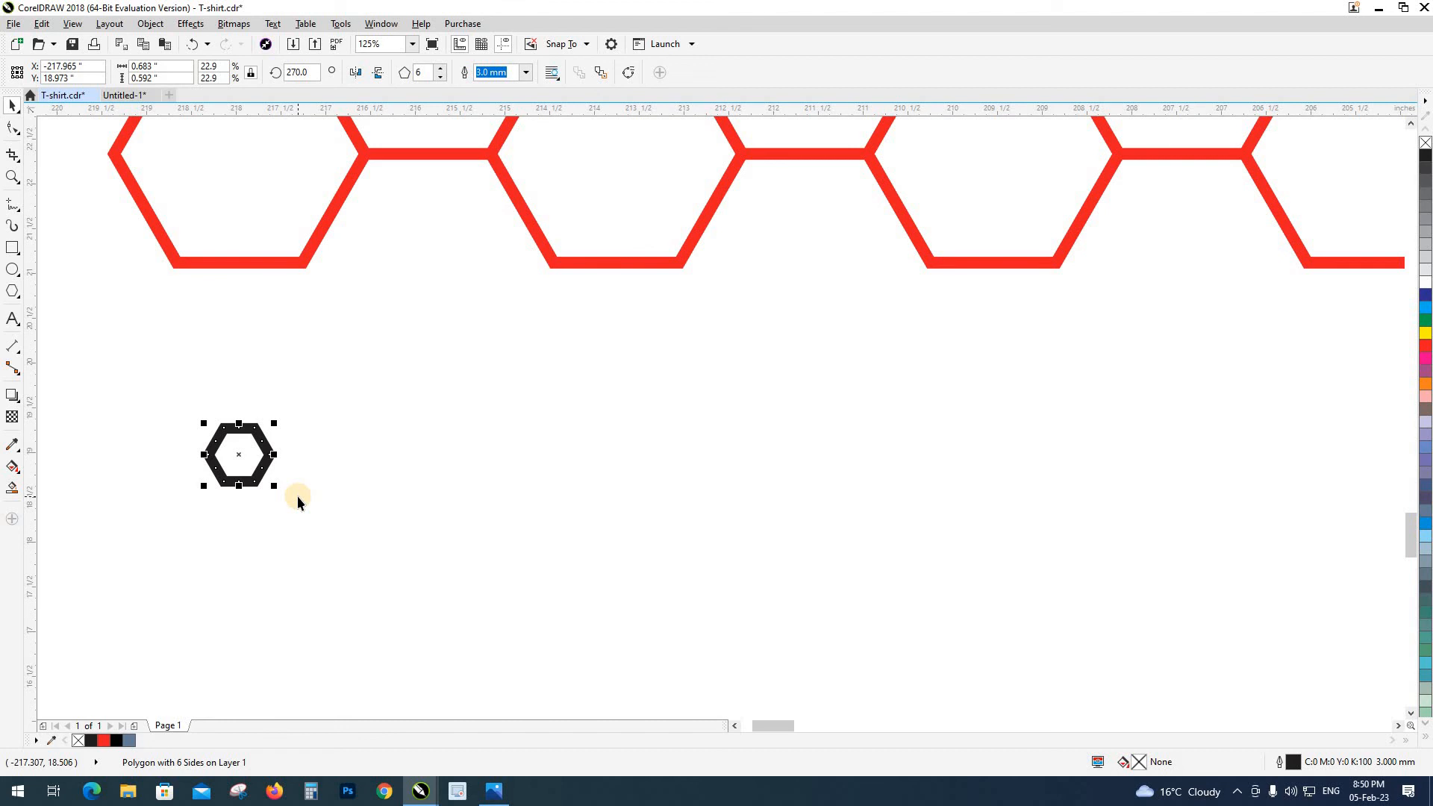
{"action": "key", "text": "ctrl+z"}
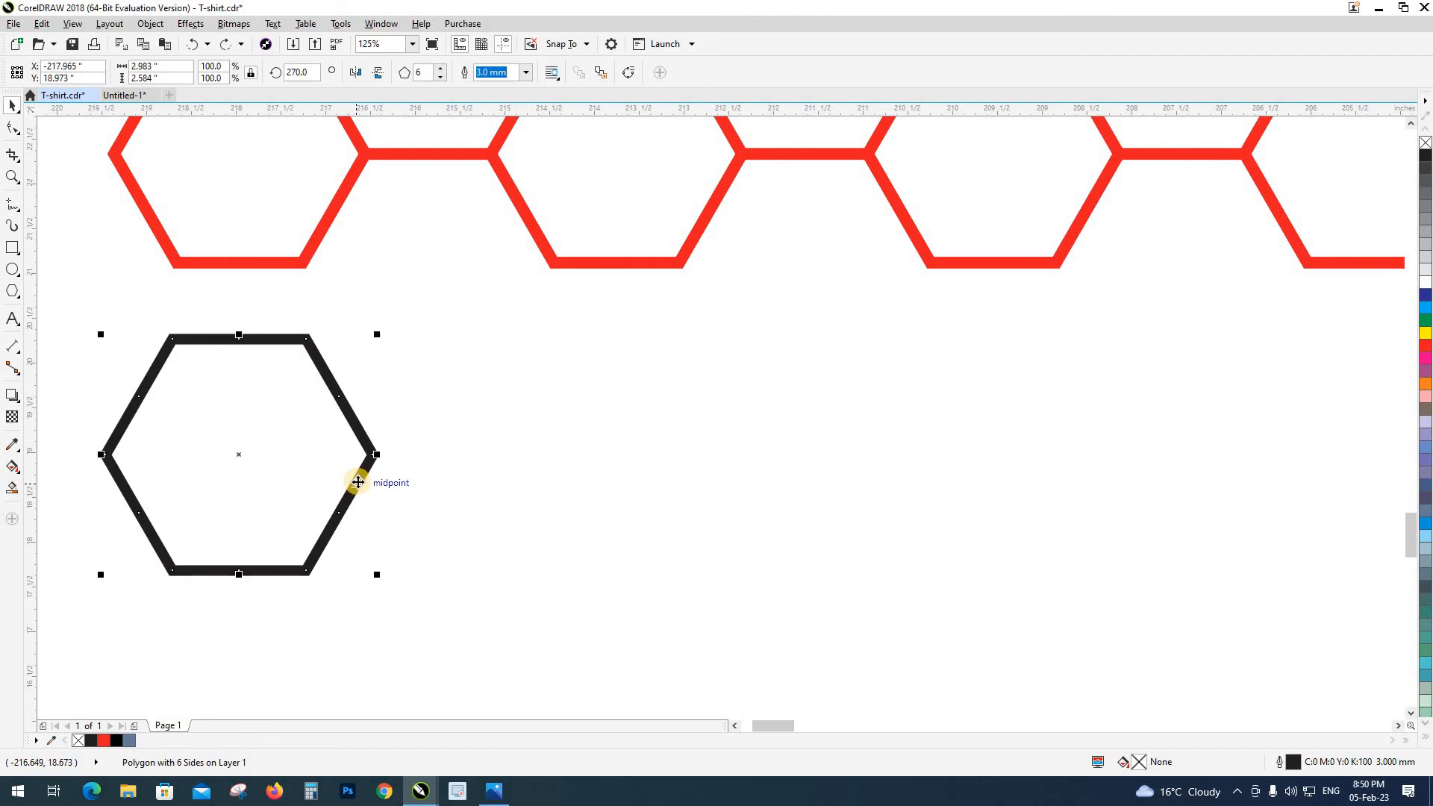
Step: Enable Scale with object again in the hexagon's outline settings
{"action": "double_click", "coordinate": [1293, 761]}
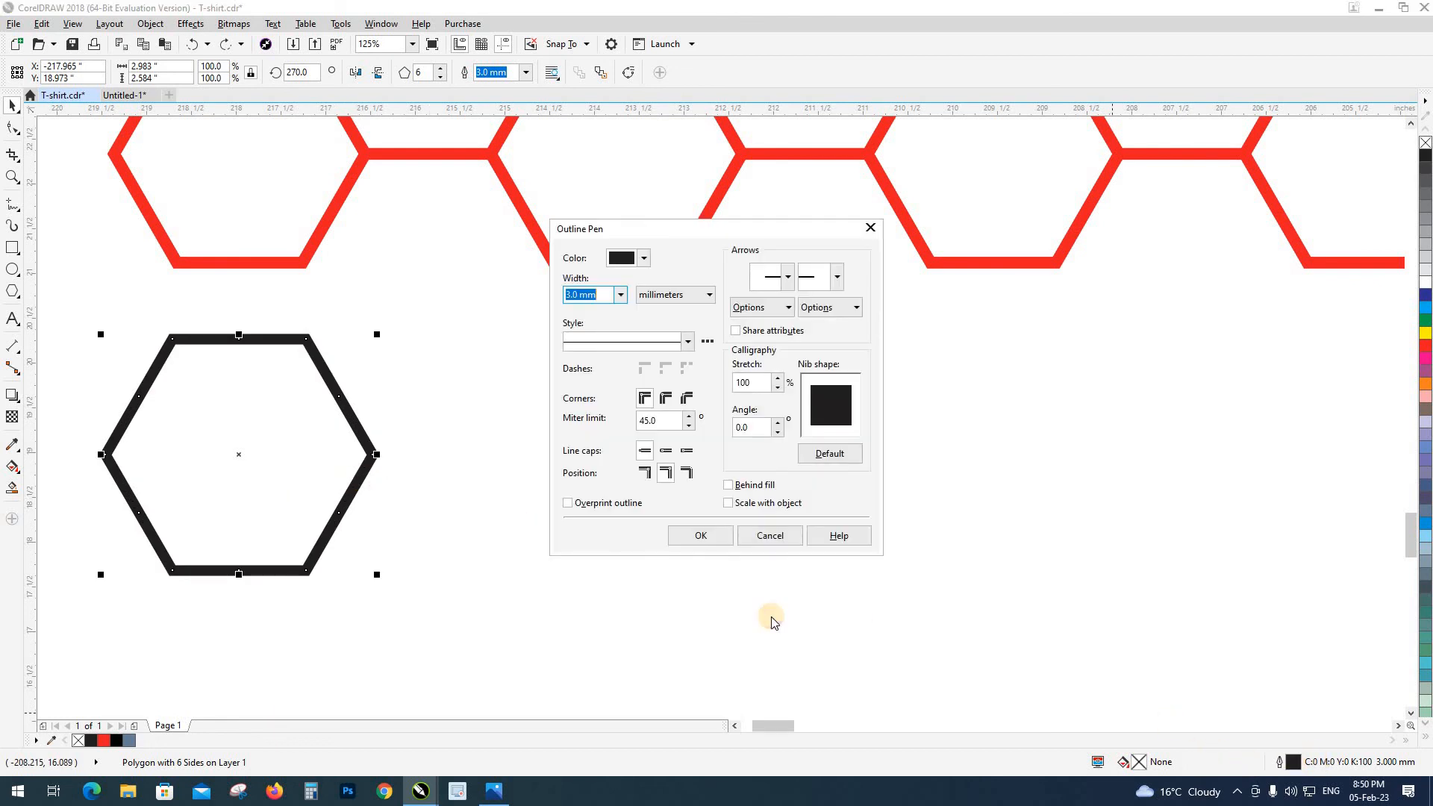
{"action": "left_click", "coordinate": [721, 504]}
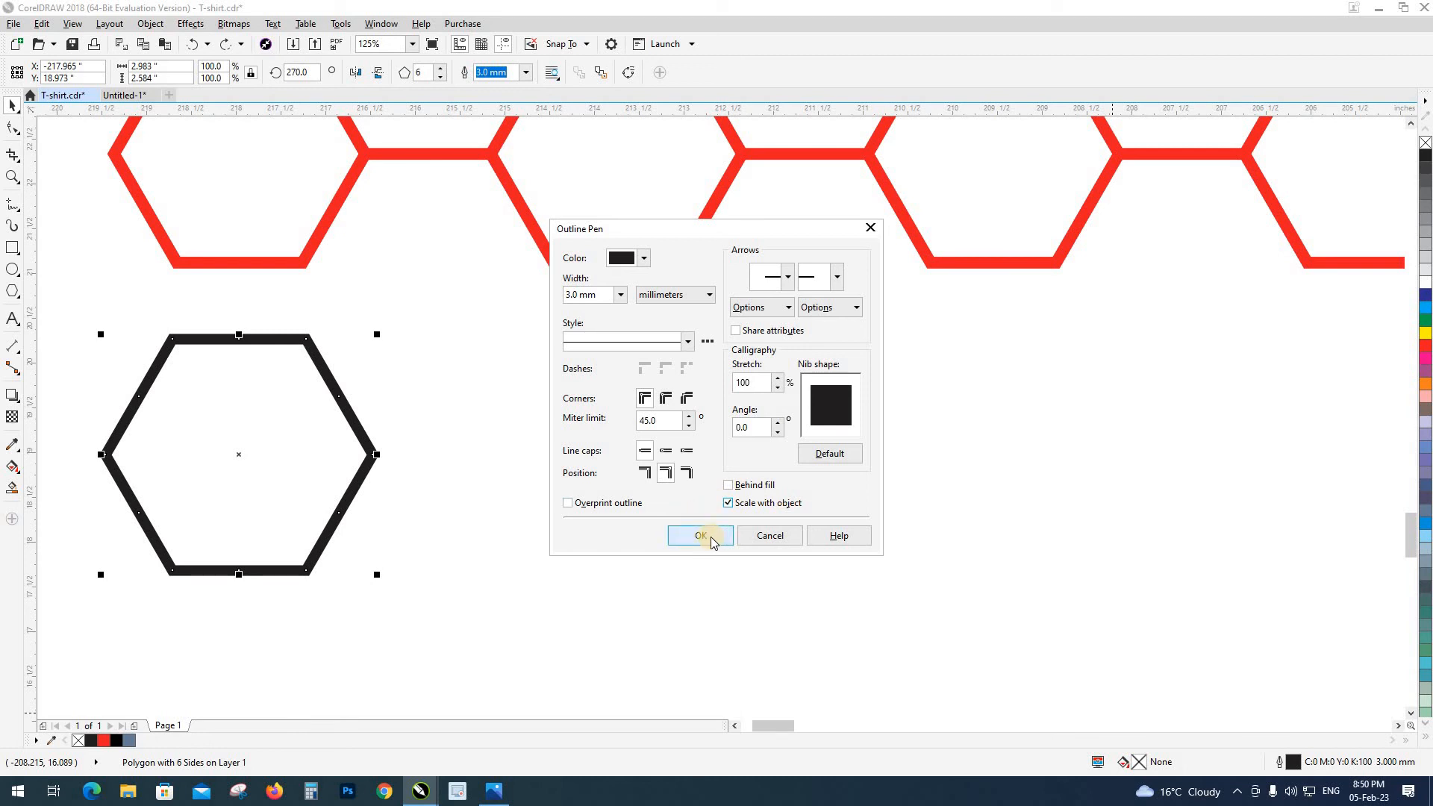
{"action": "left_click", "coordinate": [709, 536]}
Step: Move the new hexagon about 12 inches straight down, well clear of the red hexagon pattern
{"action": "left_click", "coordinate": [303, 548]}
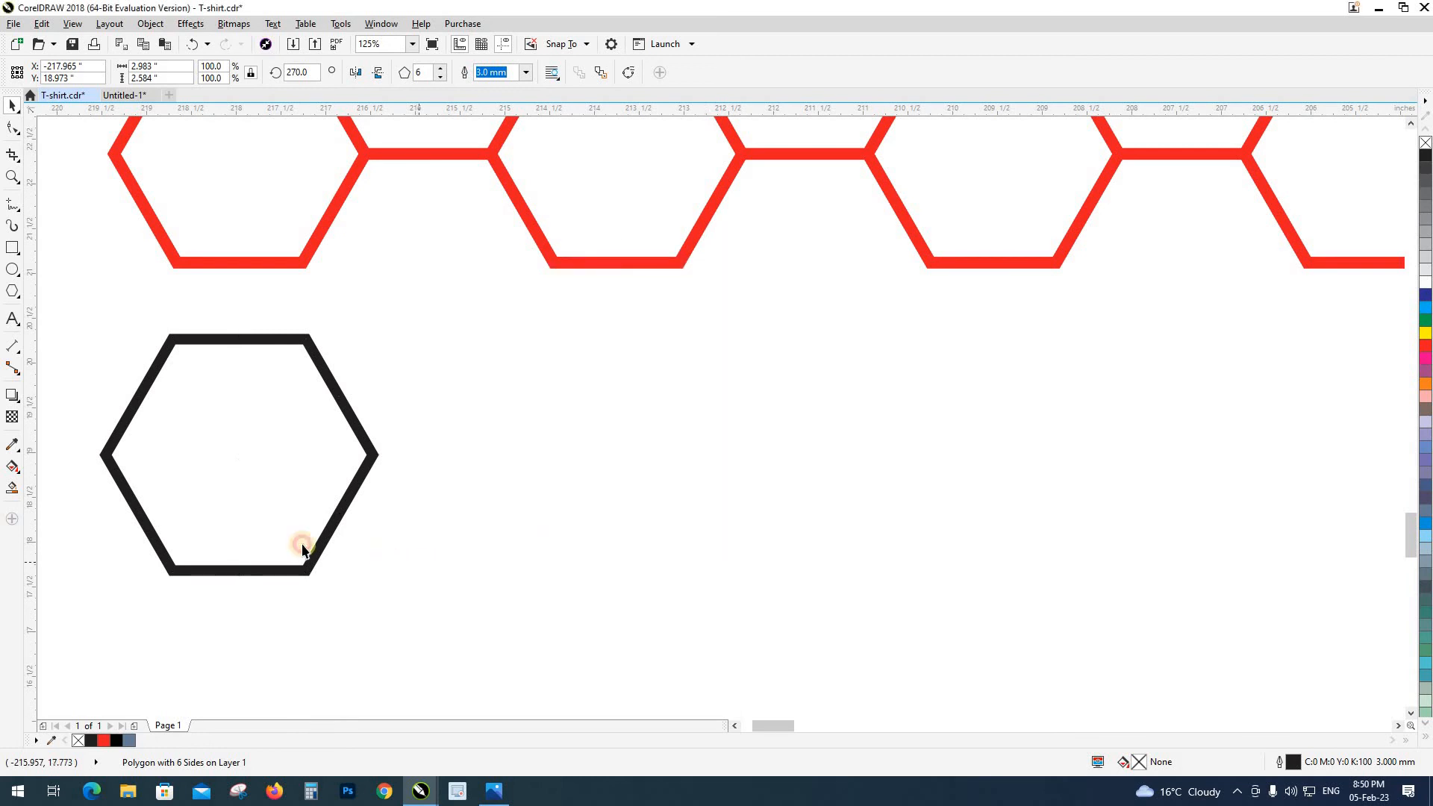
{"action": "scroll", "coordinate": [302, 548], "scroll_direction": "down", "scroll_amount": 3}
{"action": "scroll", "coordinate": [302, 528], "scroll_direction": "up", "scroll_amount": 3}
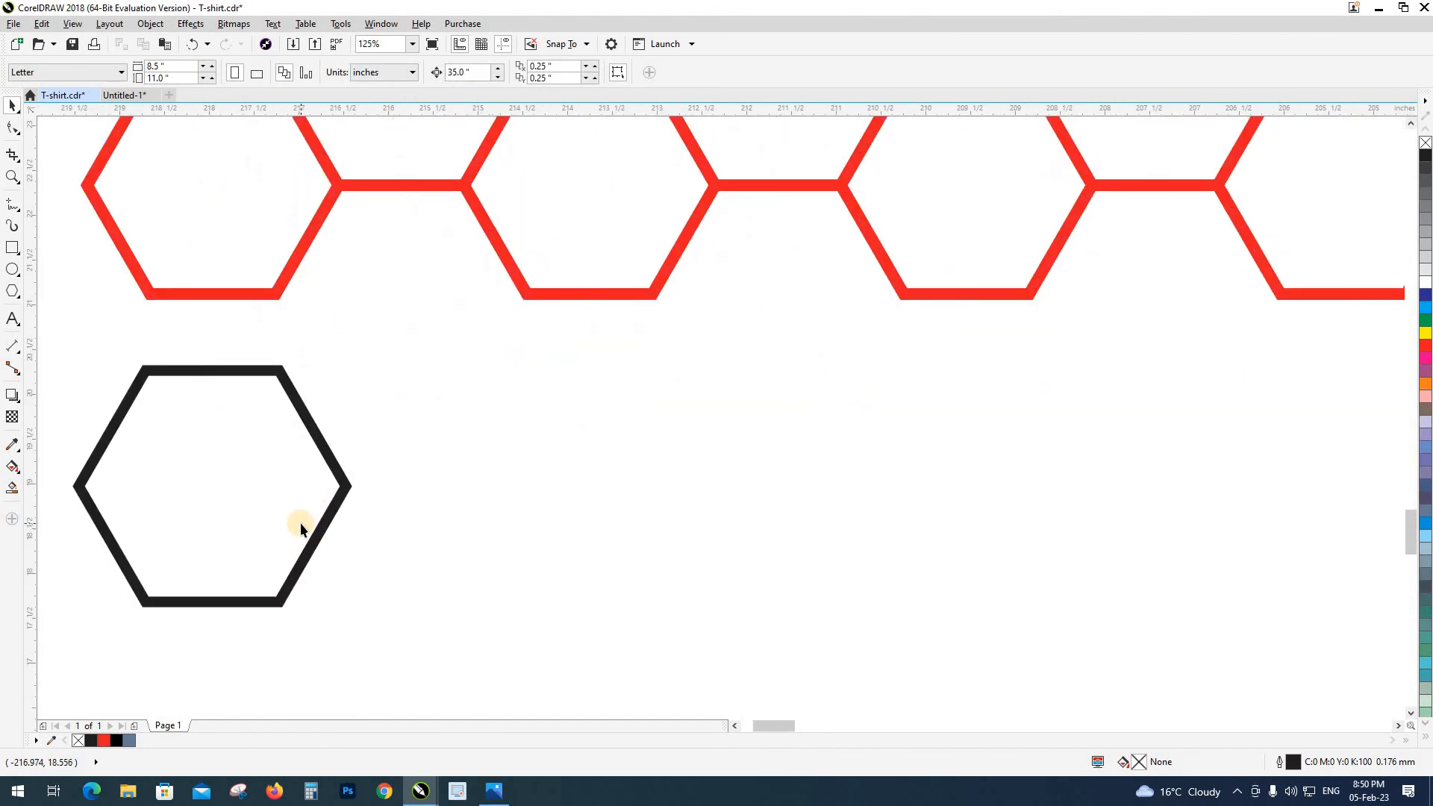
{"action": "scroll", "coordinate": [300, 522], "scroll_direction": "down", "scroll_amount": 2}
{"action": "scroll", "coordinate": [306, 422], "scroll_direction": "down", "scroll_amount": 2}
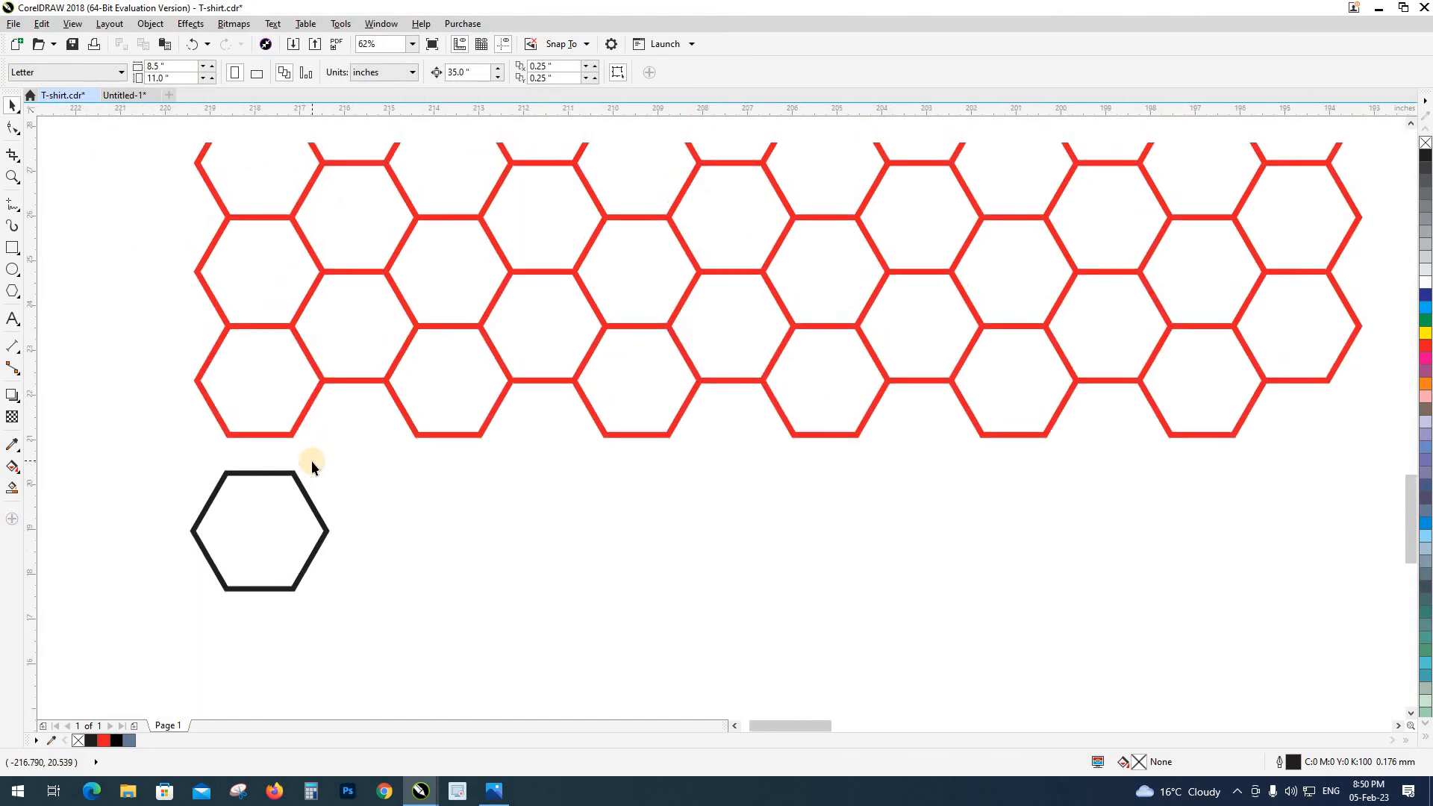
{"action": "scroll", "coordinate": [281, 341], "scroll_direction": "up", "scroll_amount": 2}
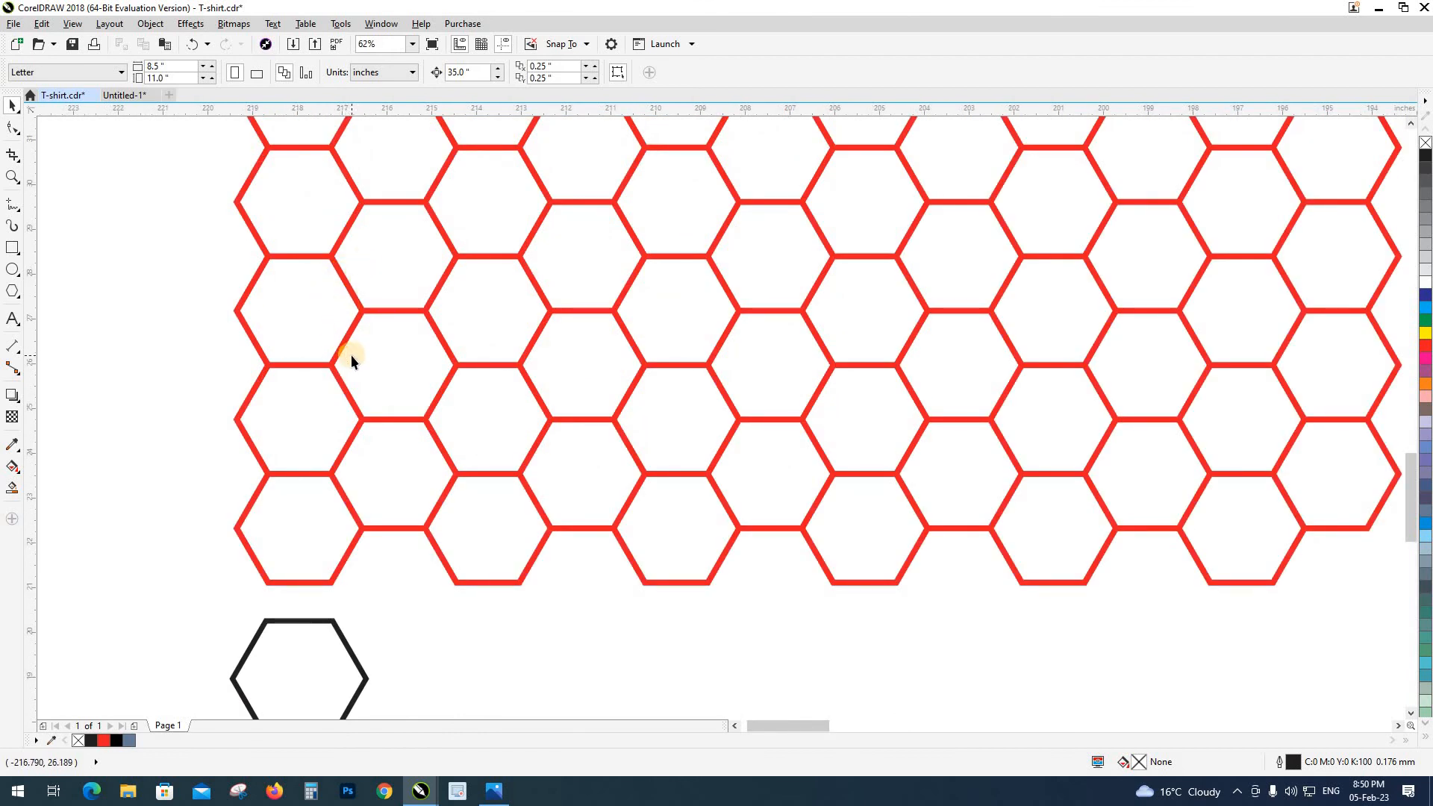
{"action": "scroll", "coordinate": [351, 355], "scroll_direction": "down", "scroll_amount": 2}
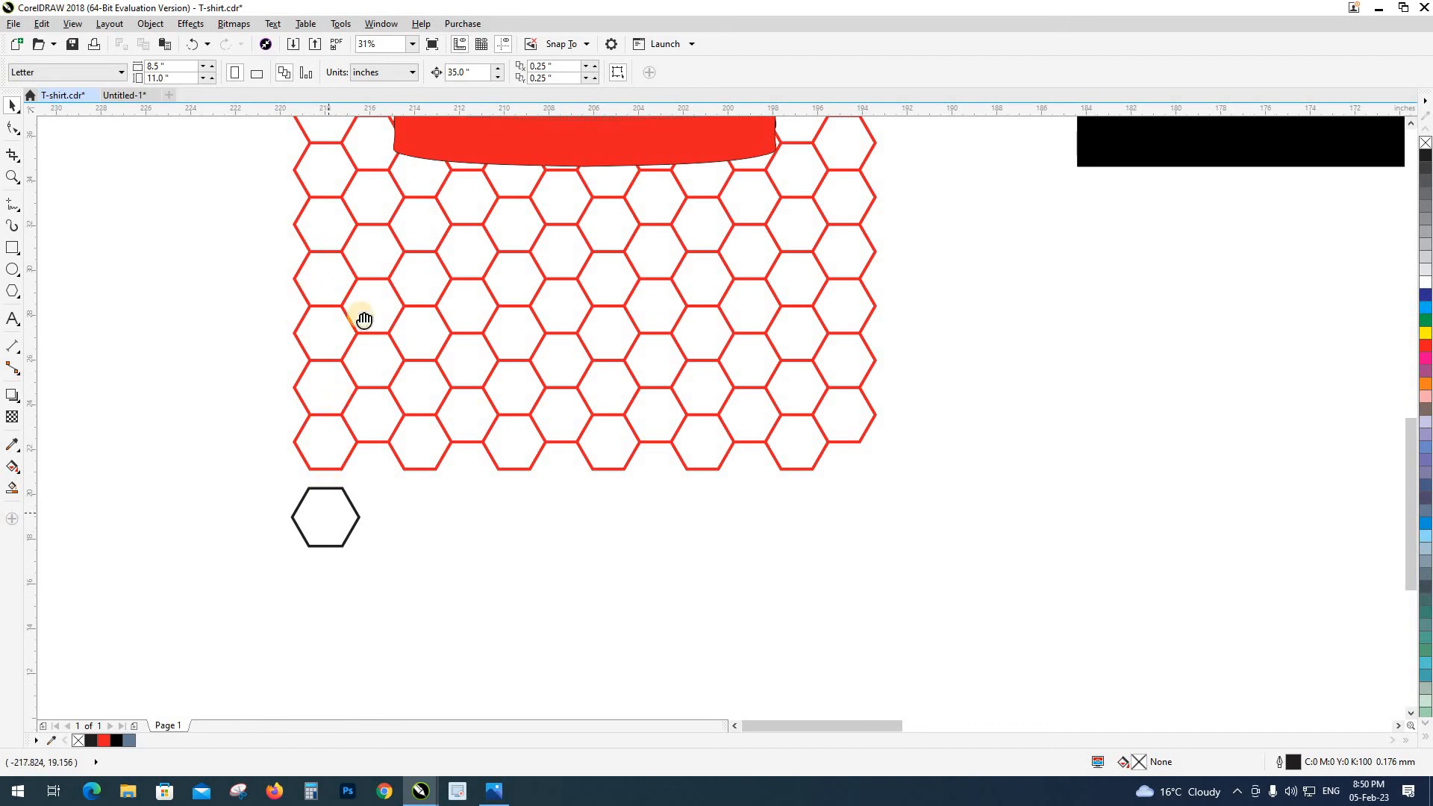
{"action": "scroll", "coordinate": [361, 317], "scroll_direction": "down", "scroll_amount": 3}
{"action": "left_click_drag", "start_coordinate": [353, 339], "coordinate": [355, 530]}
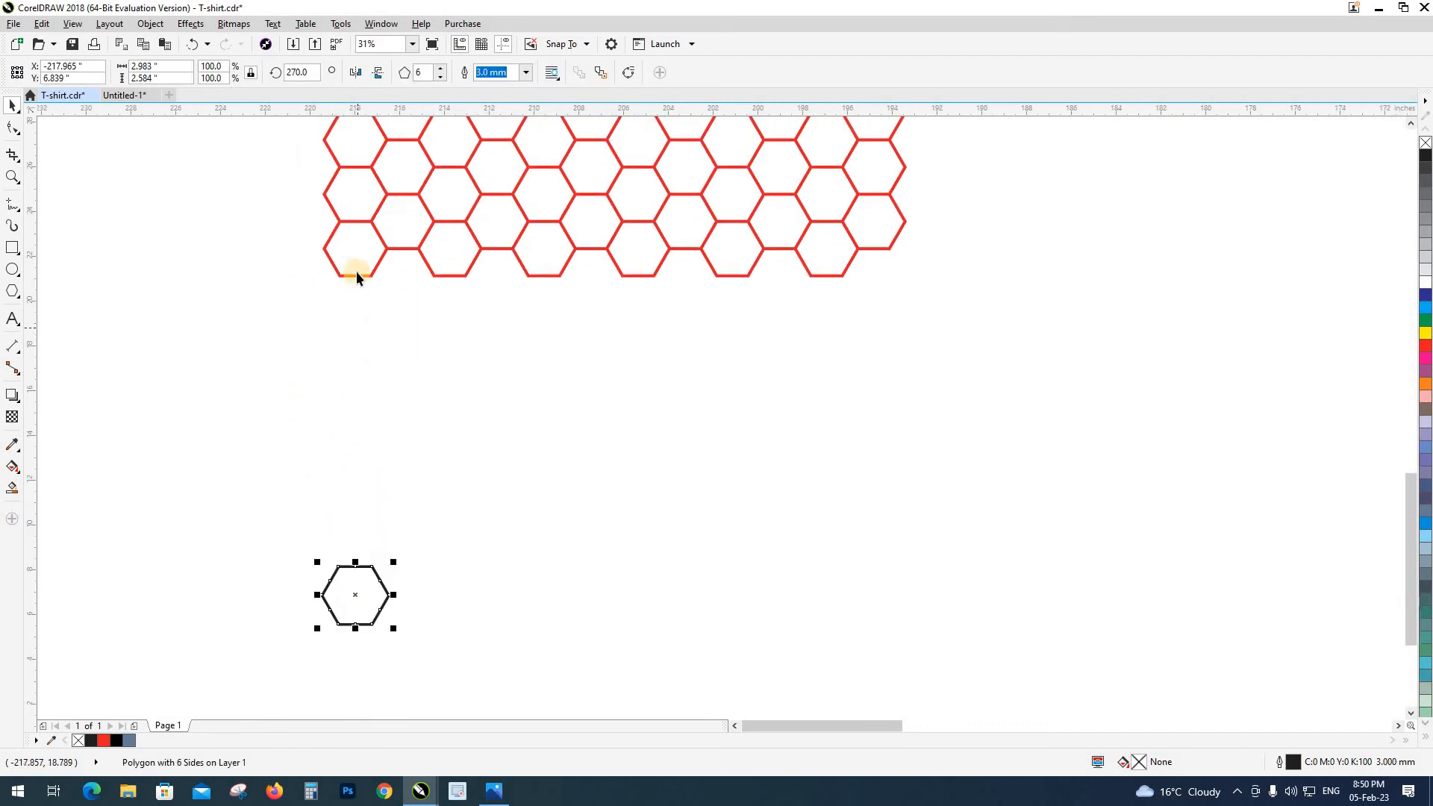
Step: Move the black hexagon well left of the front jersey mockup, and shift the red hexagon pattern 35 inches left, clear of the mockup
{"action": "scroll", "coordinate": [342, 403], "scroll_direction": "down", "scroll_amount": 3}
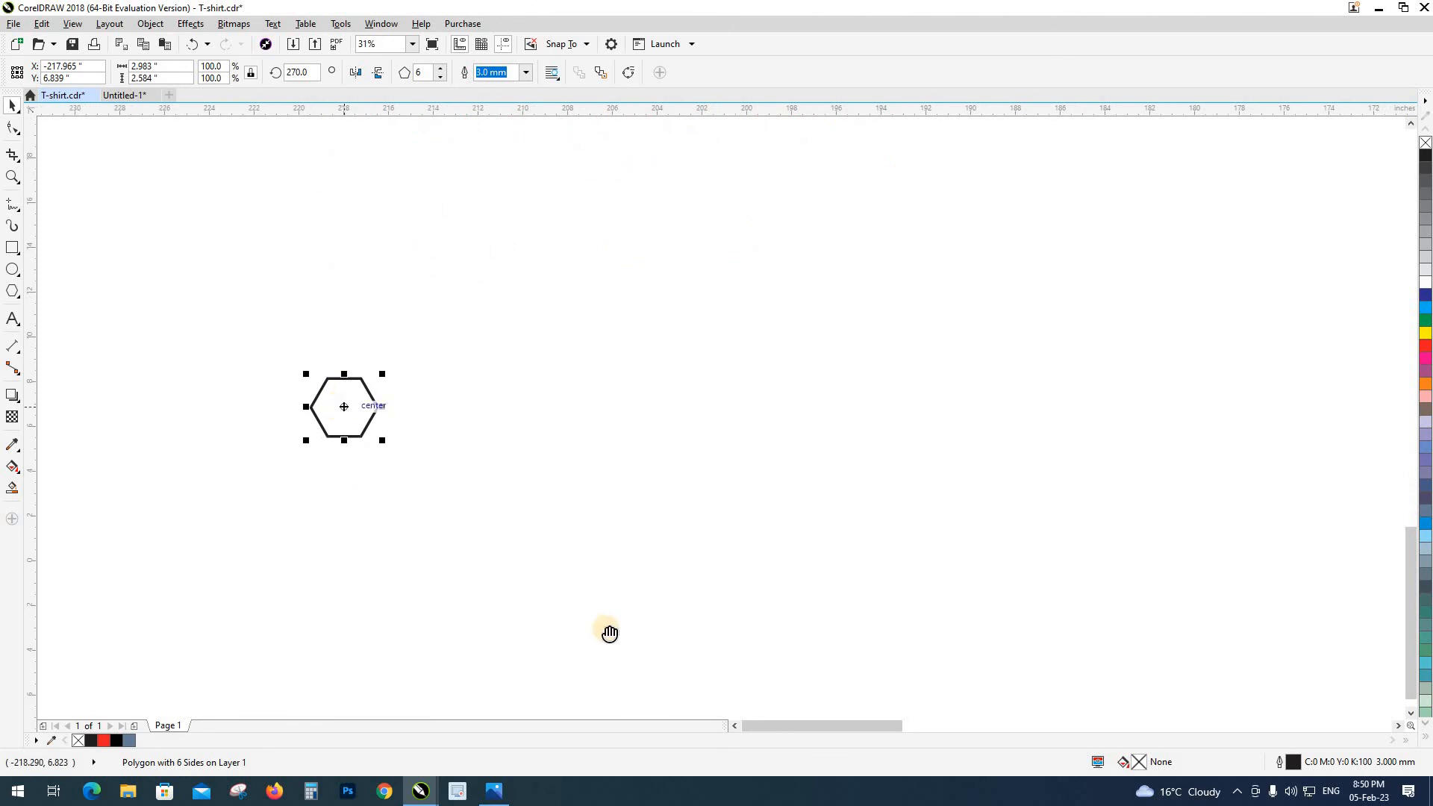
{"action": "scroll", "coordinate": [589, 605], "scroll_direction": "down", "scroll_amount": 5}
{"action": "left_click_drag", "start_coordinate": [567, 571], "coordinate": [535, 594]}
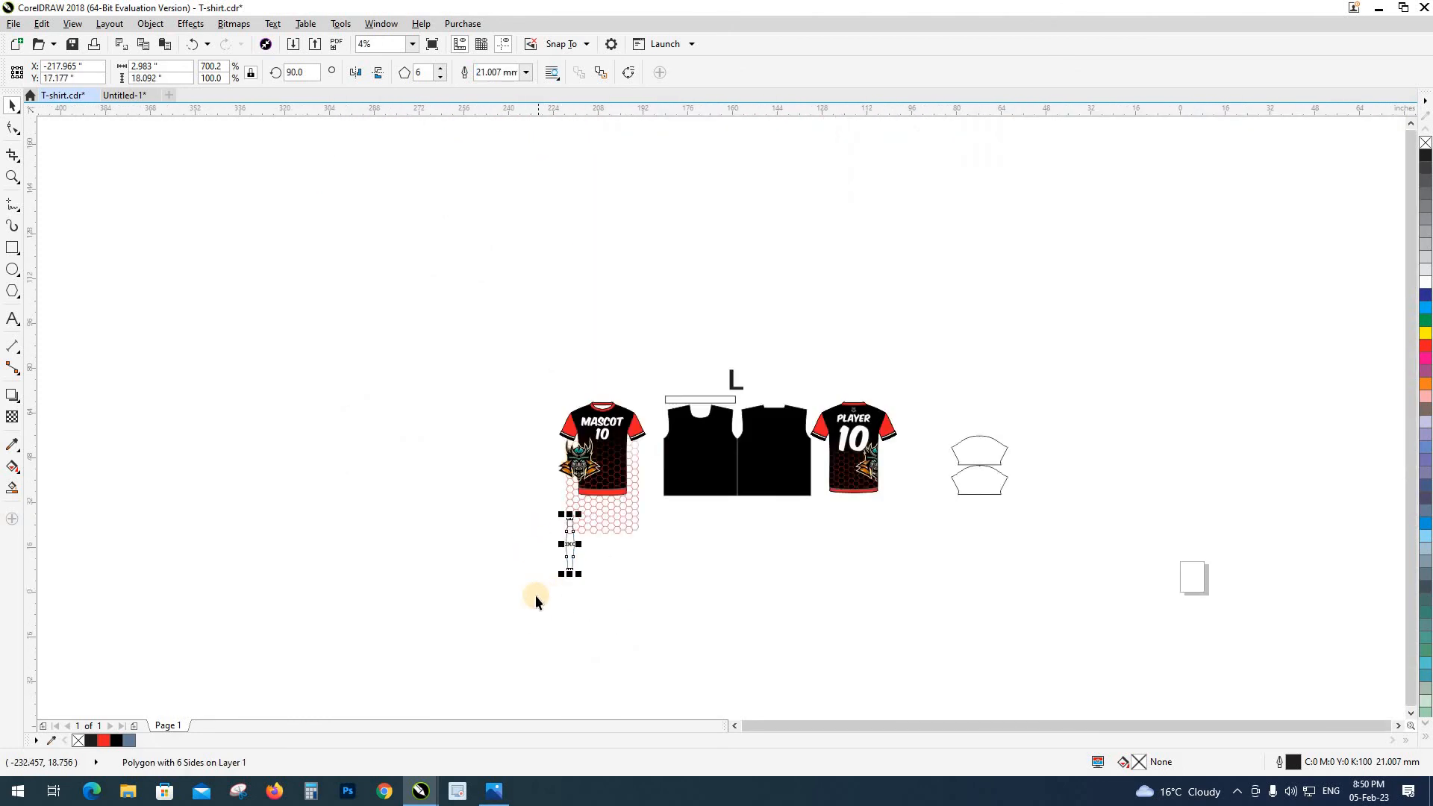
{"action": "key", "text": "ctrl+z"}
{"action": "left_click_drag", "start_coordinate": [498, 524], "coordinate": [369, 485]}
{"action": "left_click", "coordinate": [574, 510]}
{"action": "key", "text": "Left"}
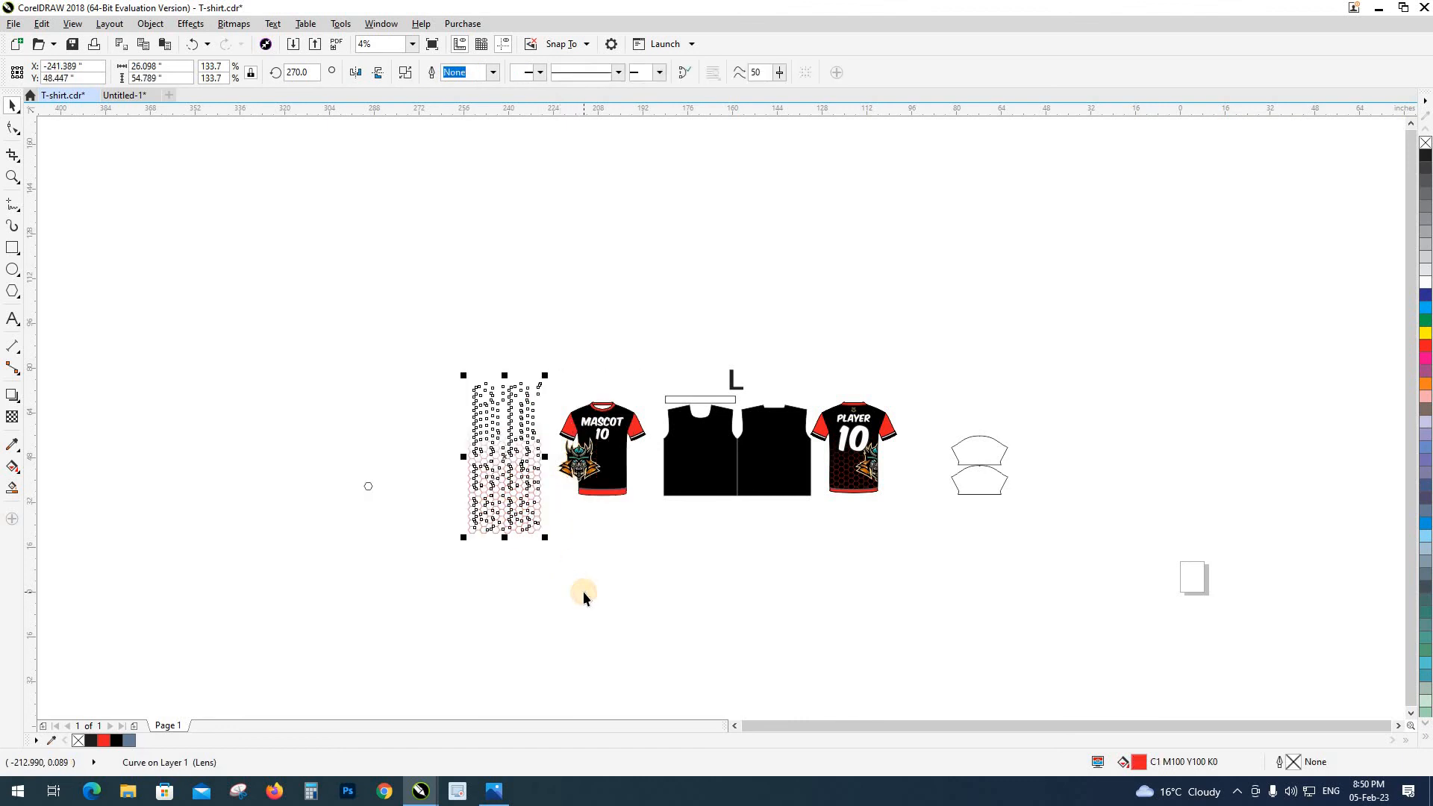
Step: Move the black hexagon next to the lower-left corner of the red hexagon pattern
{"action": "left_click", "coordinate": [437, 486]}
{"action": "key", "text": "F2"}
{"action": "left_click_drag", "start_coordinate": [301, 385], "coordinate": [615, 588]}
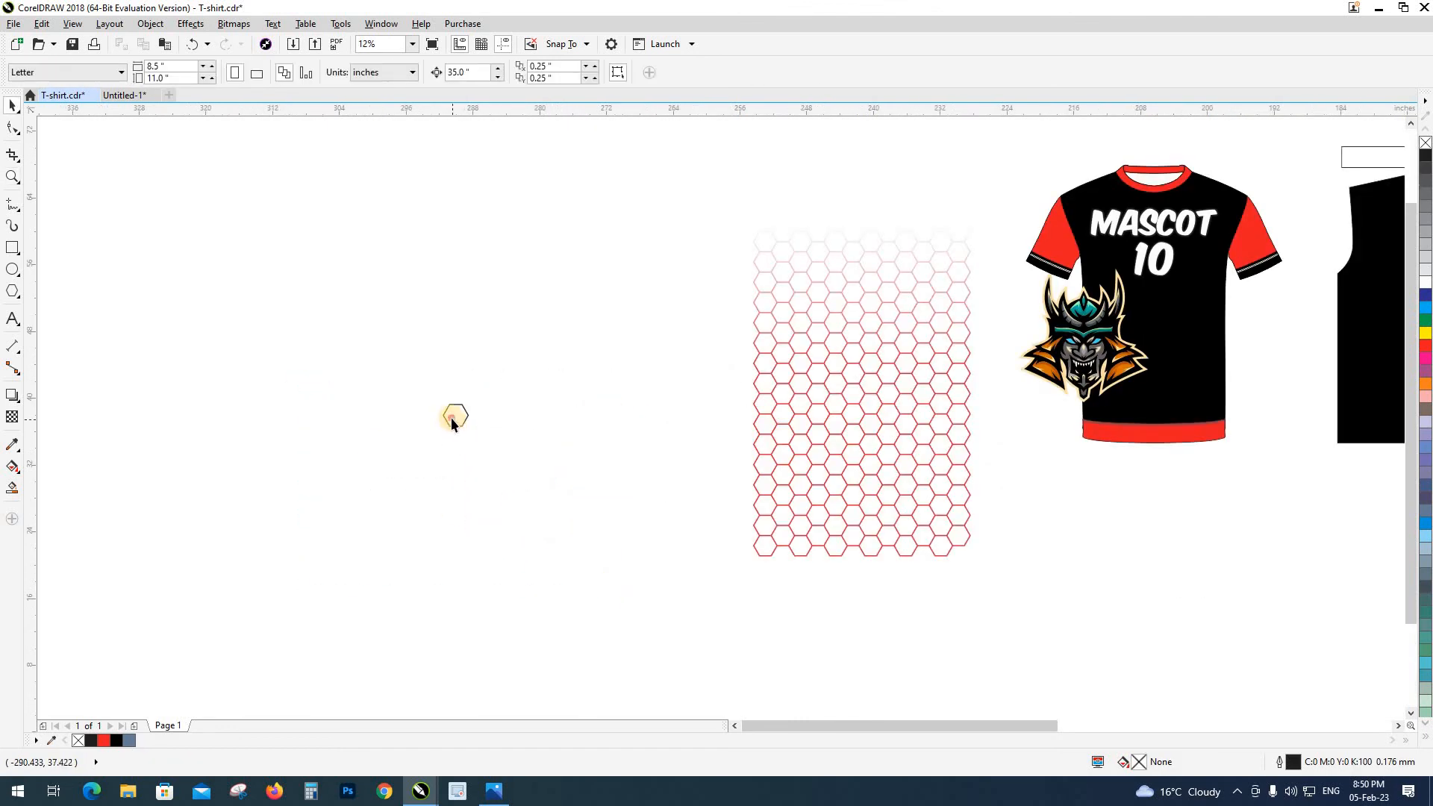
{"action": "key", "text": "space"}
{"action": "left_click_drag", "start_coordinate": [455, 418], "coordinate": [728, 553]}
{"action": "scroll", "coordinate": [723, 558], "scroll_direction": "up", "scroll_amount": 4}
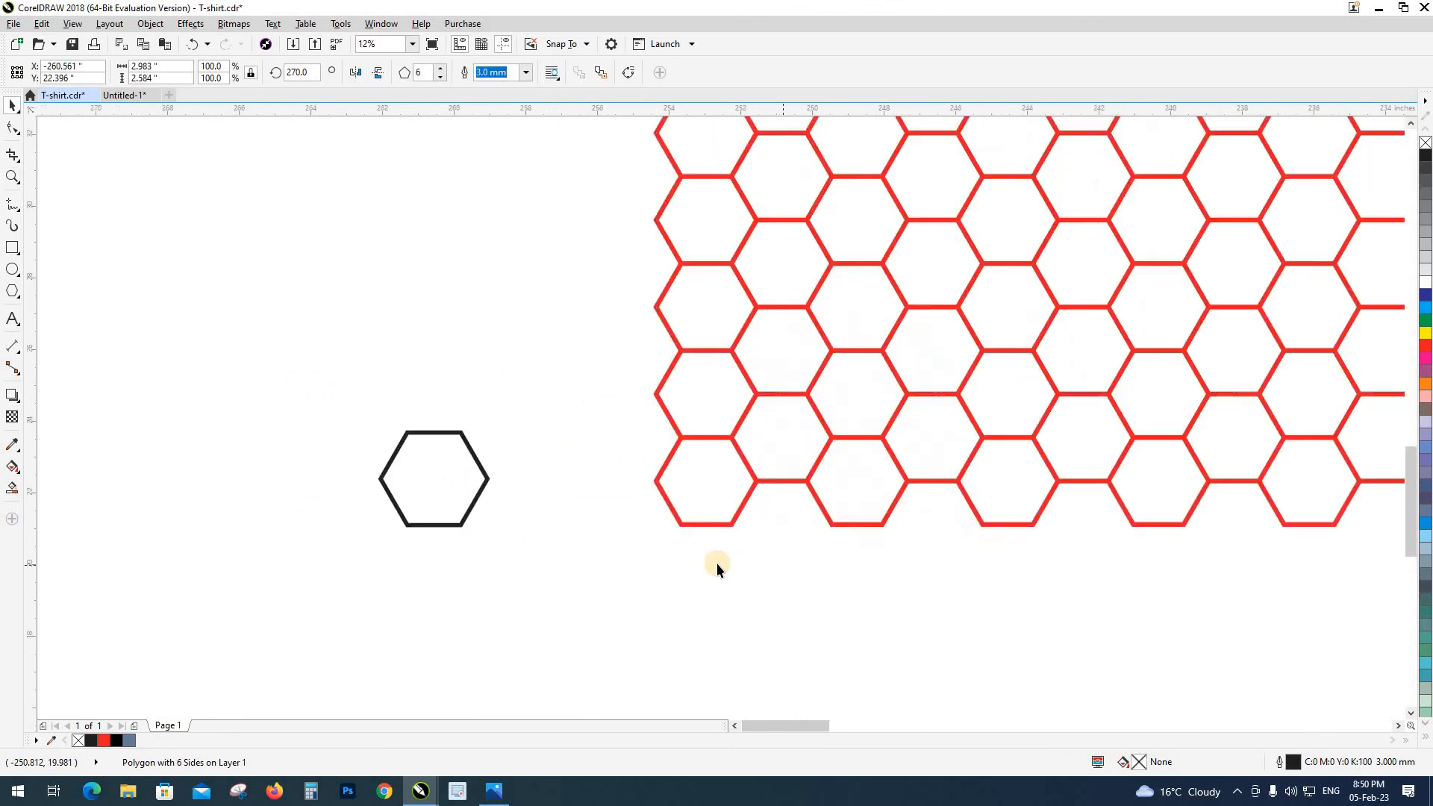
Step: Move the black hexagon closer to the pattern's lower-left cell and shrink it proportionally to about 2.61 inches wide
{"action": "scroll", "coordinate": [694, 536], "scroll_direction": "up", "scroll_amount": 2}
{"action": "scroll", "coordinate": [694, 535], "scroll_direction": "down", "scroll_amount": 2}
{"action": "scroll", "coordinate": [417, 470], "scroll_direction": "up", "scroll_amount": 1}
{"action": "left_click_drag", "start_coordinate": [412, 468], "coordinate": [644, 472]}
{"action": "left_click", "coordinate": [814, 453], "text": "shift"}
{"action": "left_click", "coordinate": [631, 488]}
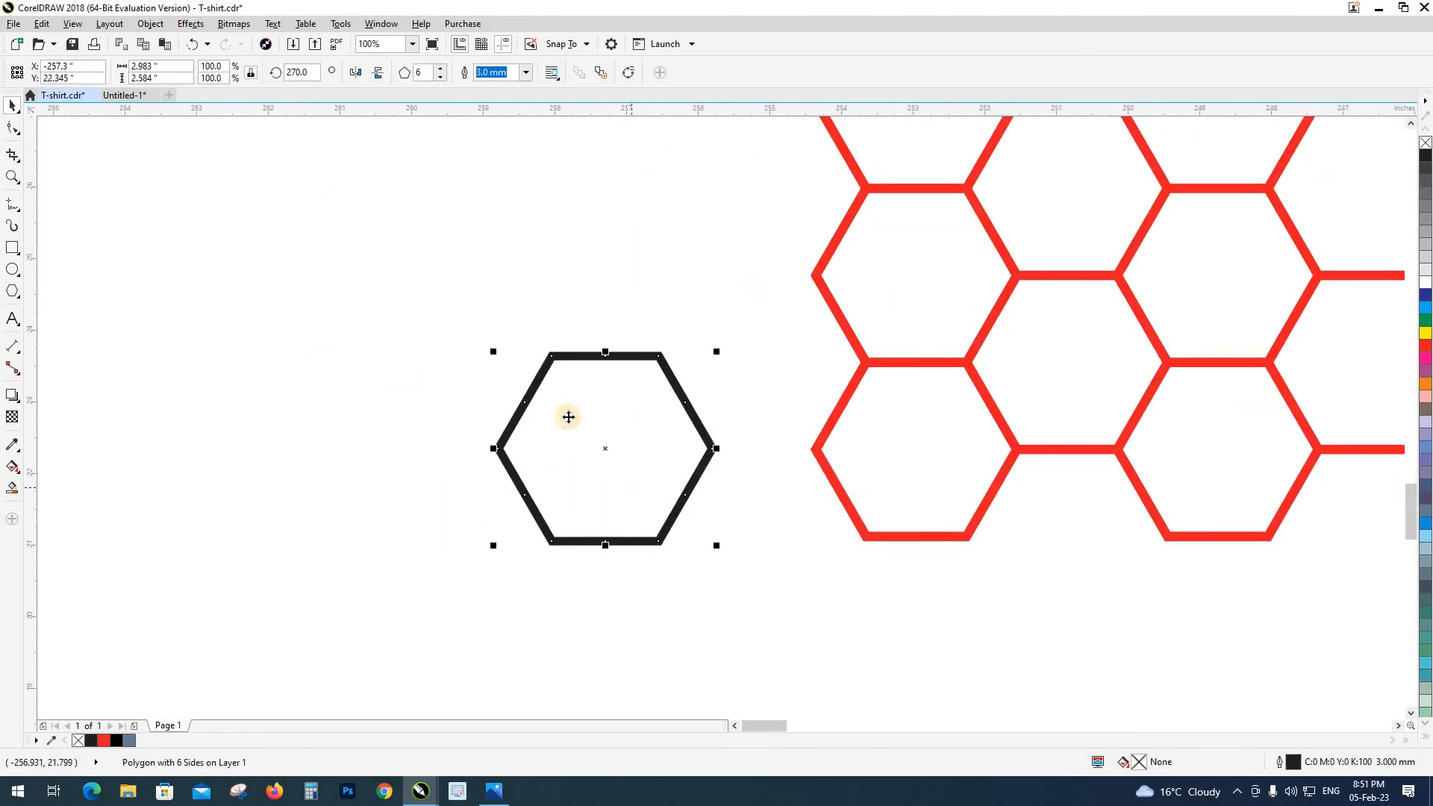
{"action": "left_click_drag", "start_coordinate": [501, 360], "coordinate": [520, 374]}
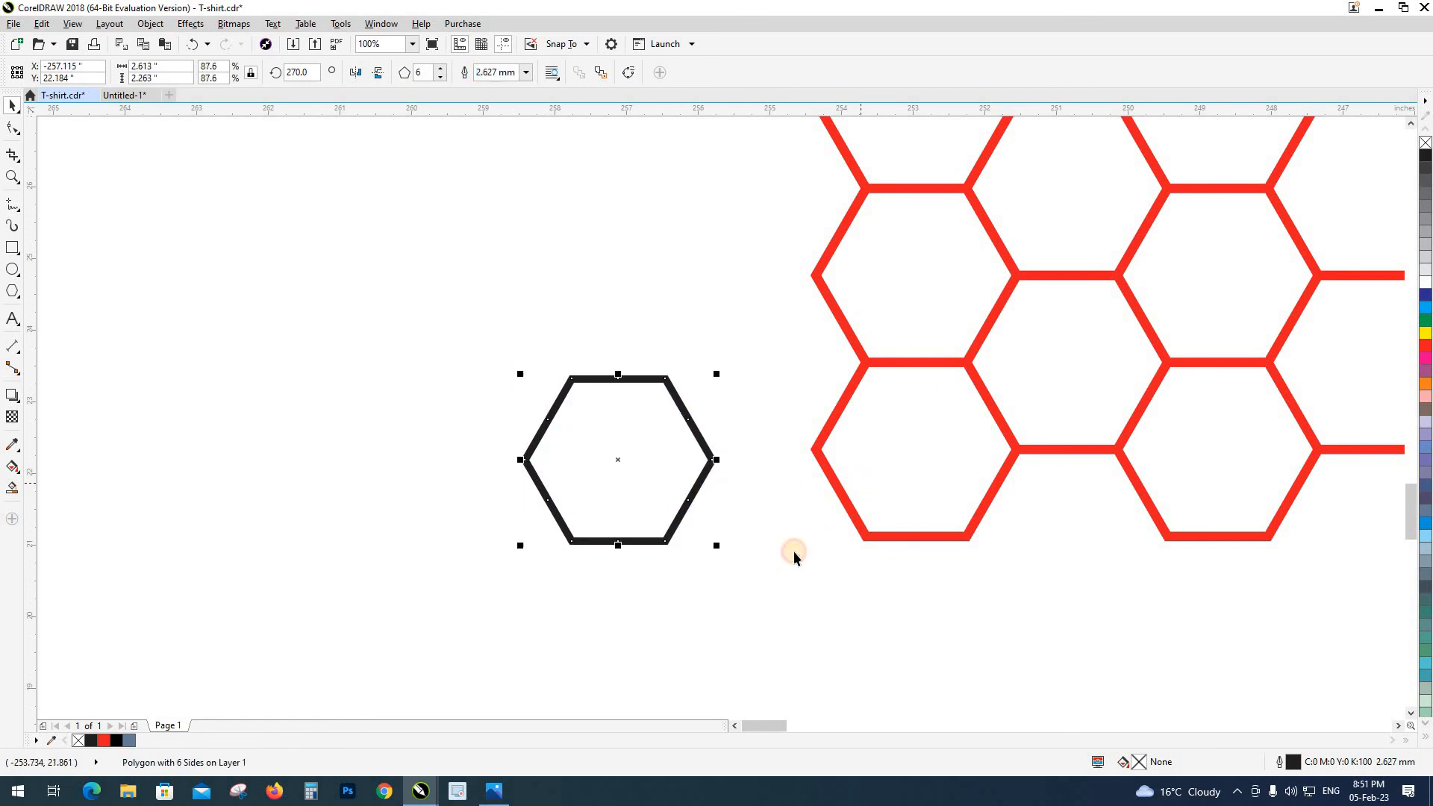
{"action": "left_click", "coordinate": [636, 552]}
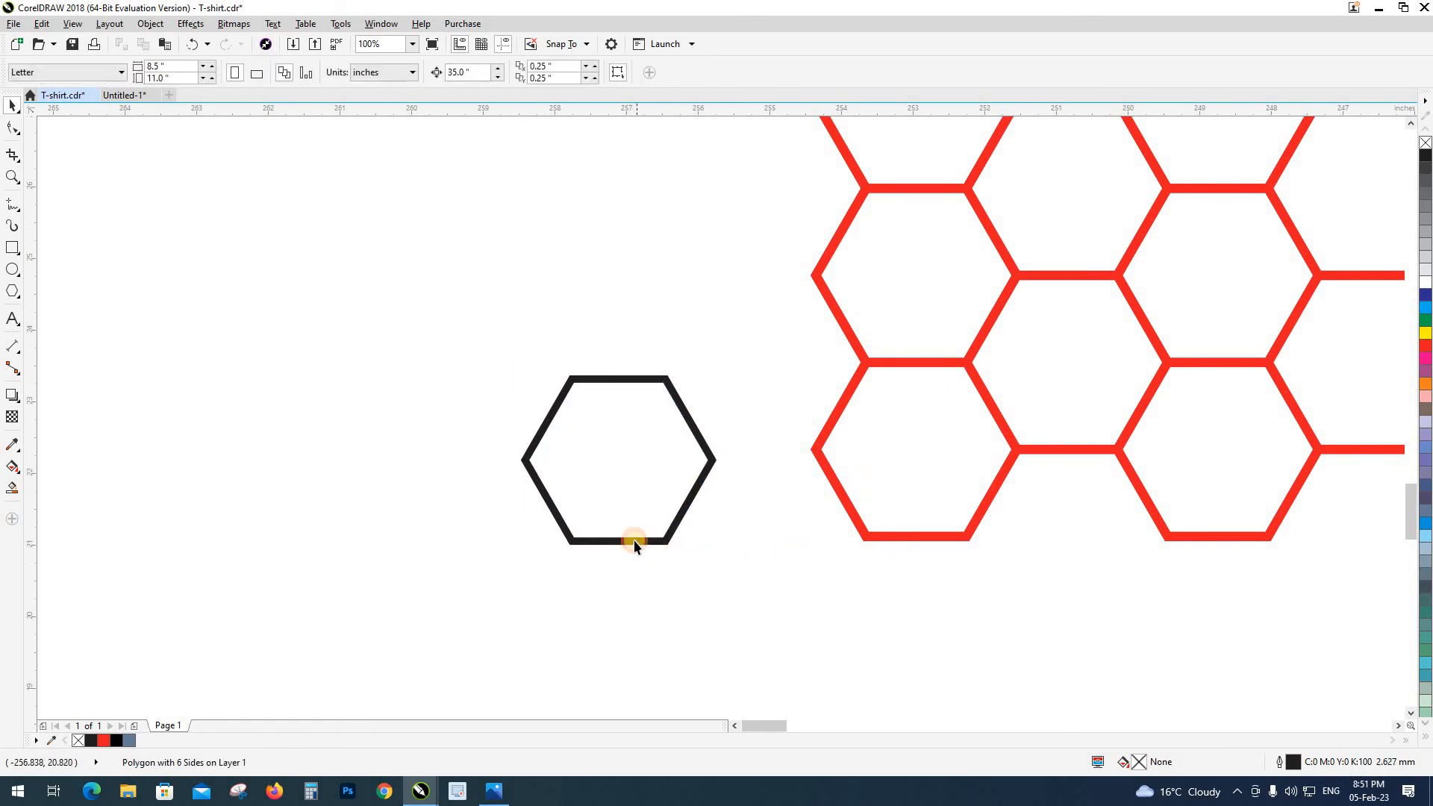
Step: Copy the black hexagon straight up so that its bottom edge lies exactly on the original's top edge
{"action": "left_click", "coordinate": [634, 541]}
{"action": "key", "text": "shift+F9"}
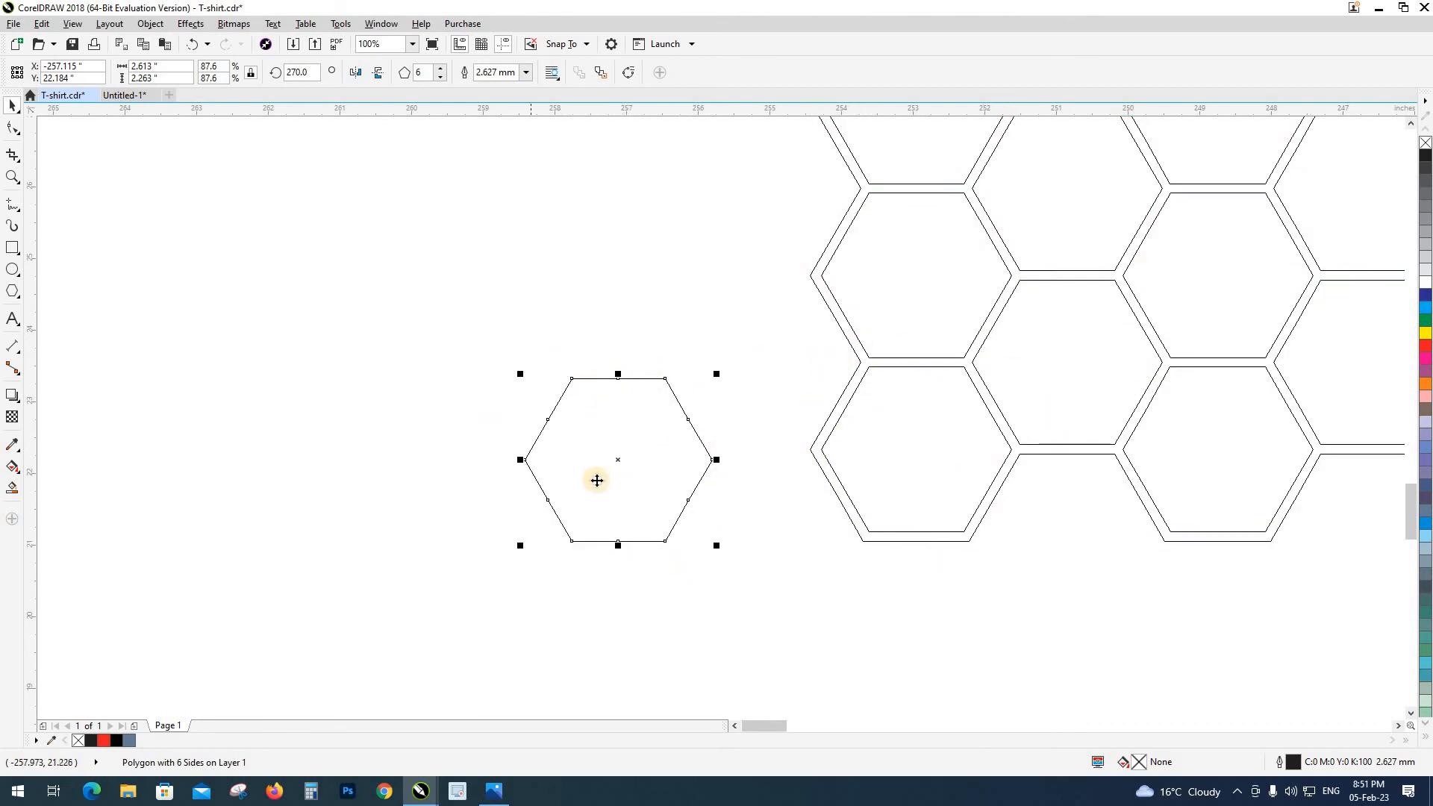
{"action": "key", "text": "shift+F9"}
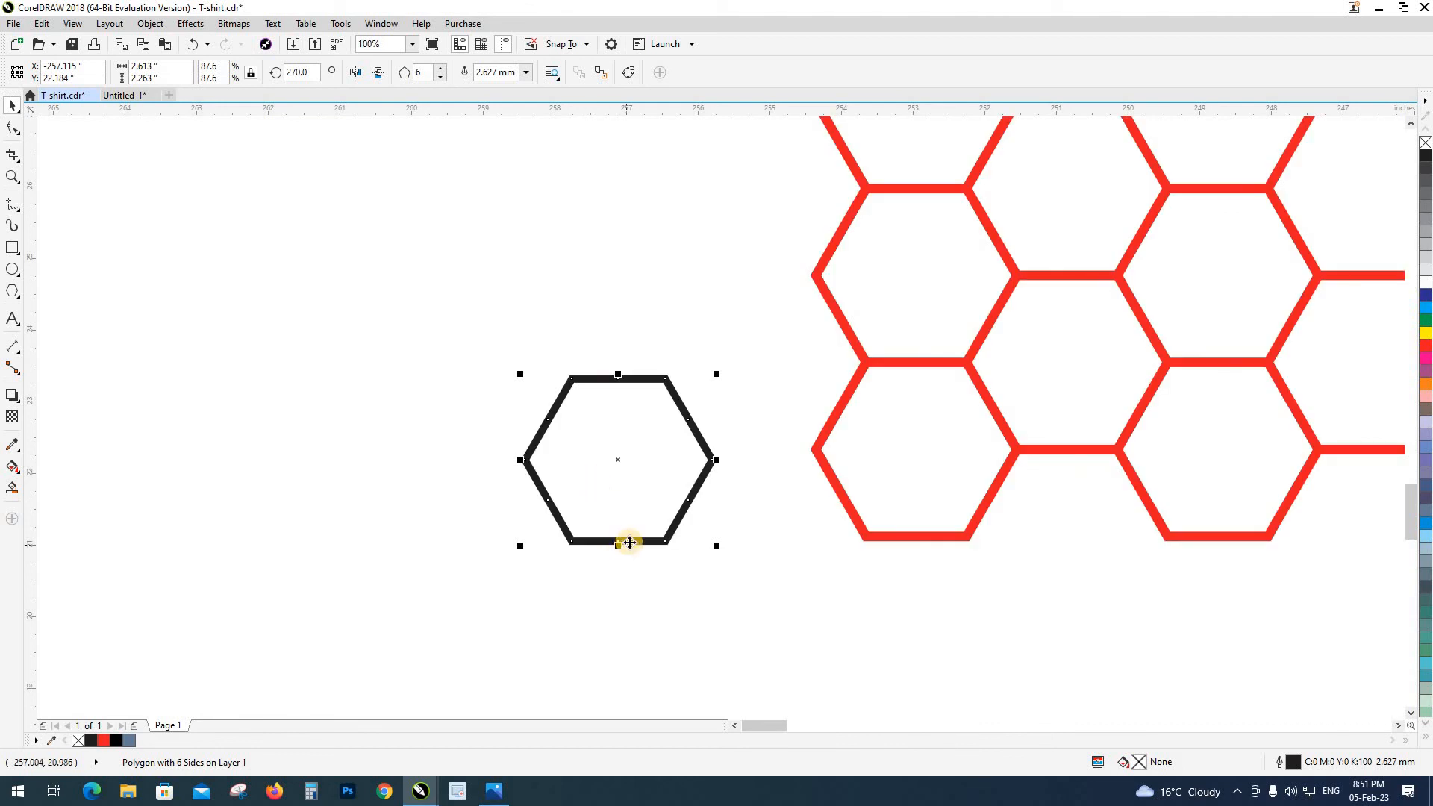
{"action": "left_click_drag", "start_coordinate": [626, 541], "coordinate": [627, 382]}
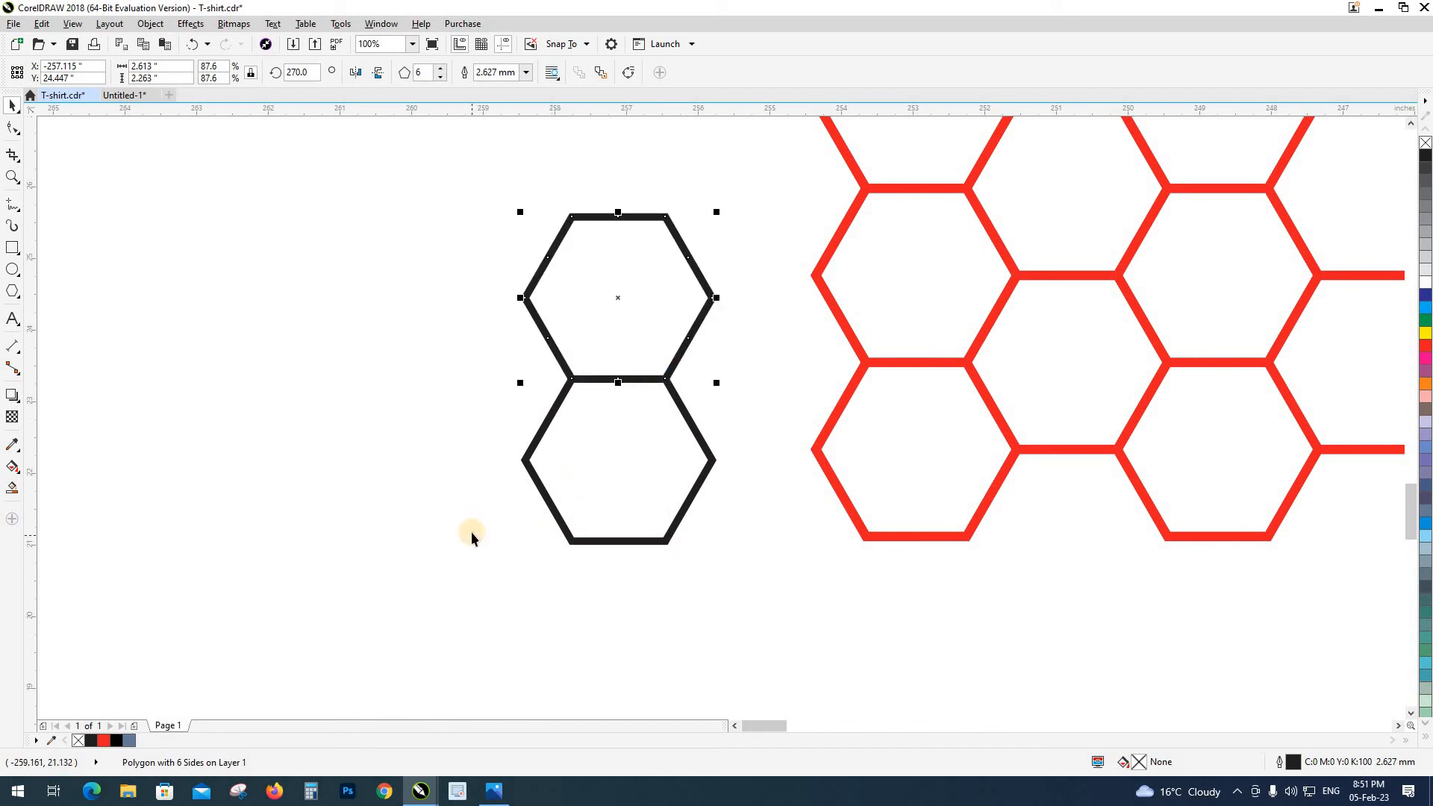
Step: Duplicate the upper hexagon 19 more times at the same upward offset to build a vertical column of 21 hexagons
{"action": "scroll", "coordinate": [471, 548], "scroll_direction": "down", "scroll_amount": 2}
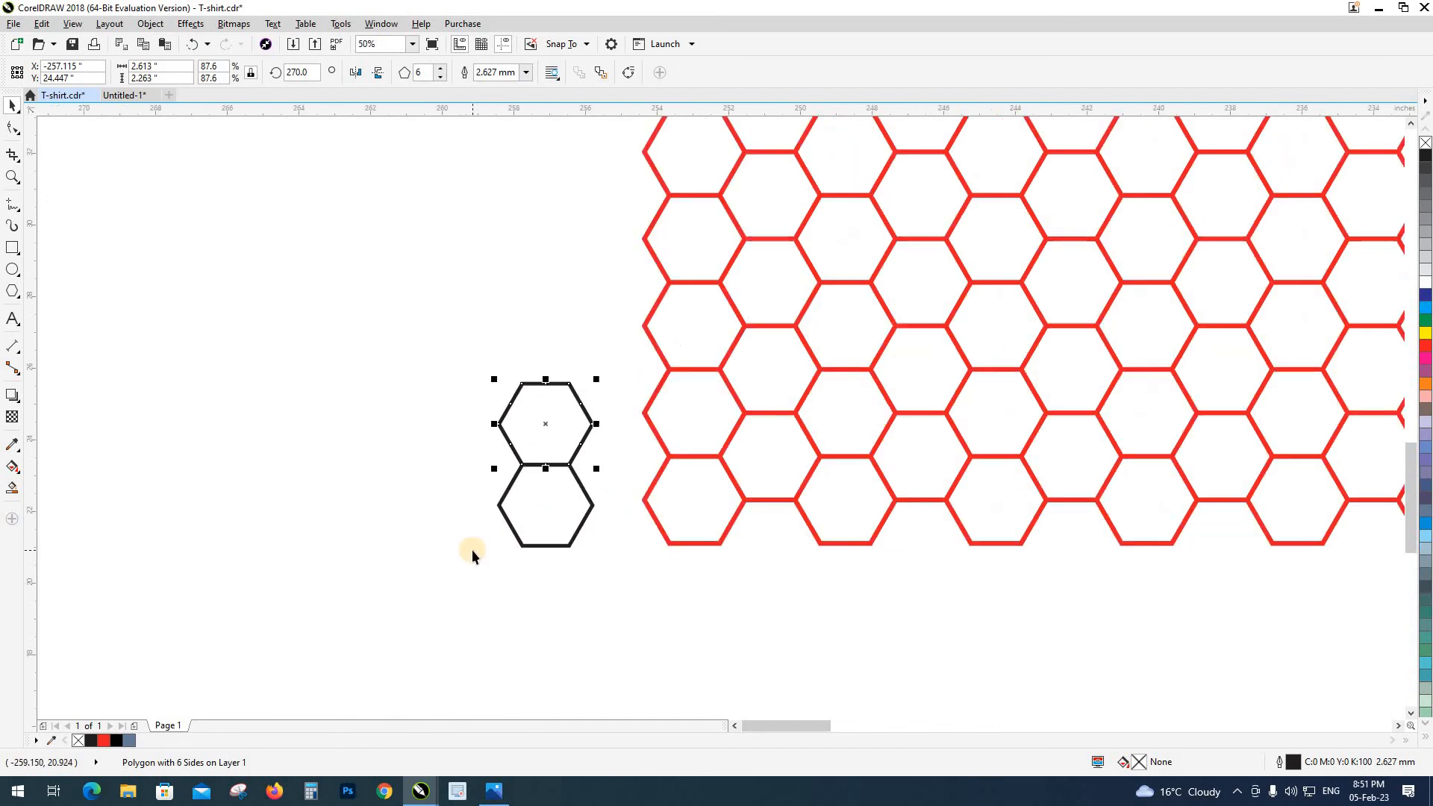
{"action": "scroll", "coordinate": [472, 549], "scroll_direction": "down", "scroll_amount": 4}
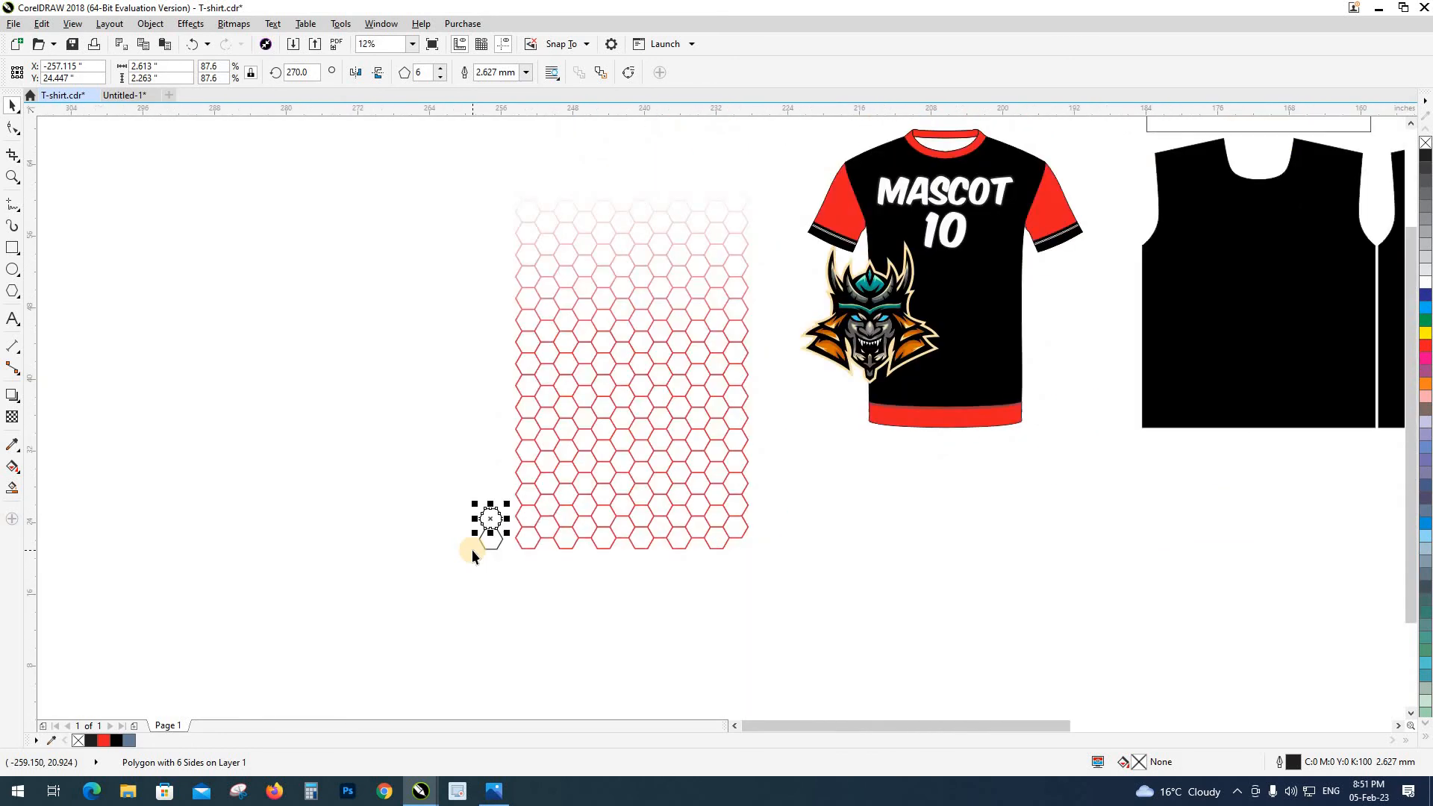
{"action": "key", "text": "ctrl+d"}
{"action": "key", "text": "ctrl+d"}
{"action": "key", "text": "ctrl+d"}
{"action": "key", "text": "ctrl+d"}
{"action": "key", "text": "ctrl+d"}
{"action": "key", "text": "ctrl+d"}
{"action": "key", "text": "ctrl+d"}
{"action": "key", "text": "ctrl+d"}
{"action": "key", "text": "ctrl+d"}
{"action": "key", "text": "ctrl+d"}
{"action": "key", "text": "ctrl+d"}
{"action": "key", "text": "ctrl+d"}
{"action": "key", "text": "ctrl+d"}
{"action": "key", "text": "ctrl+d"}
{"action": "key", "text": "ctrl+d"}
{"action": "key", "text": "ctrl+d"}
{"action": "key", "text": "ctrl+d"}
{"action": "key", "text": "ctrl+d"}
{"action": "key", "text": "ctrl+d"}
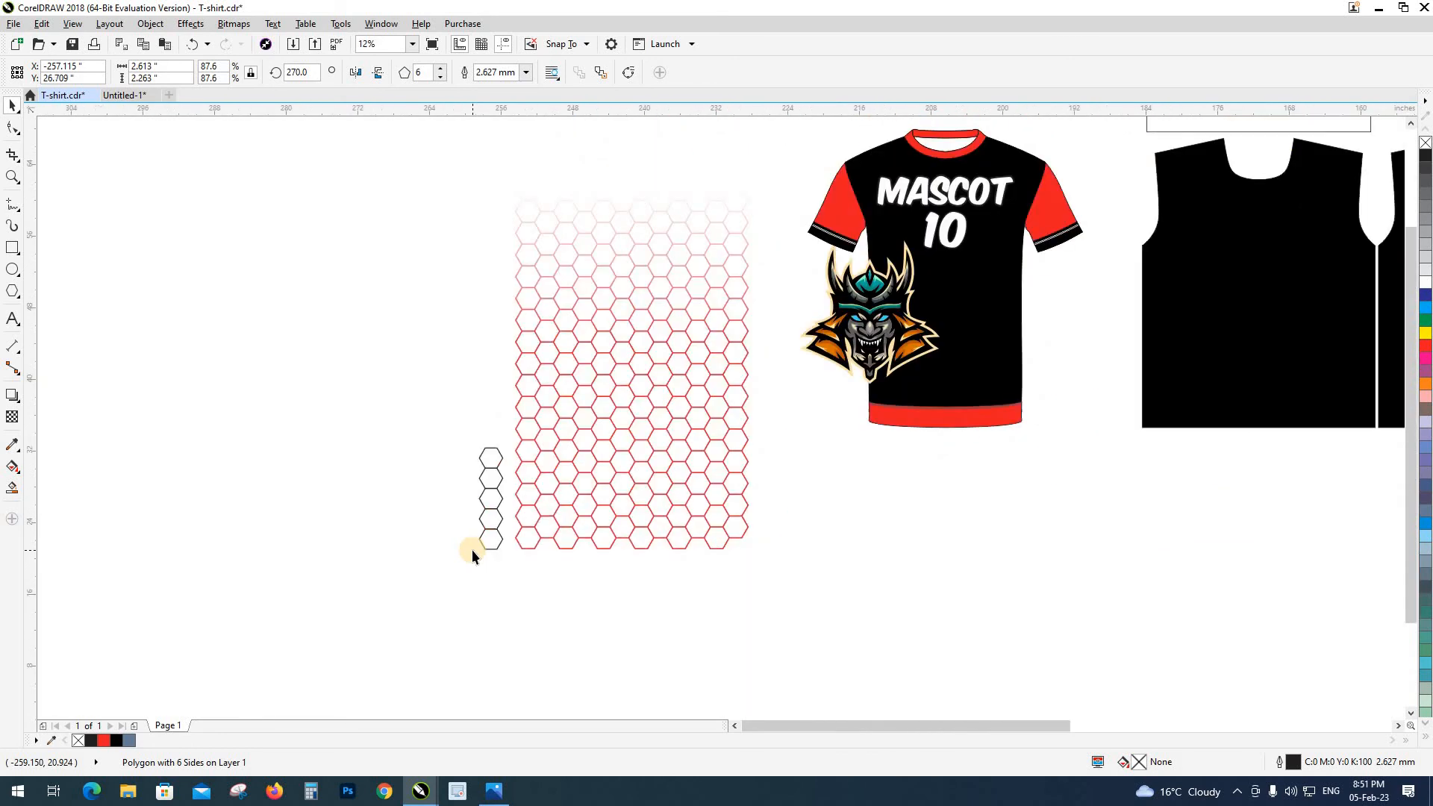
{"action": "scroll", "coordinate": [472, 549], "scroll_direction": "down", "scroll_amount": 2}
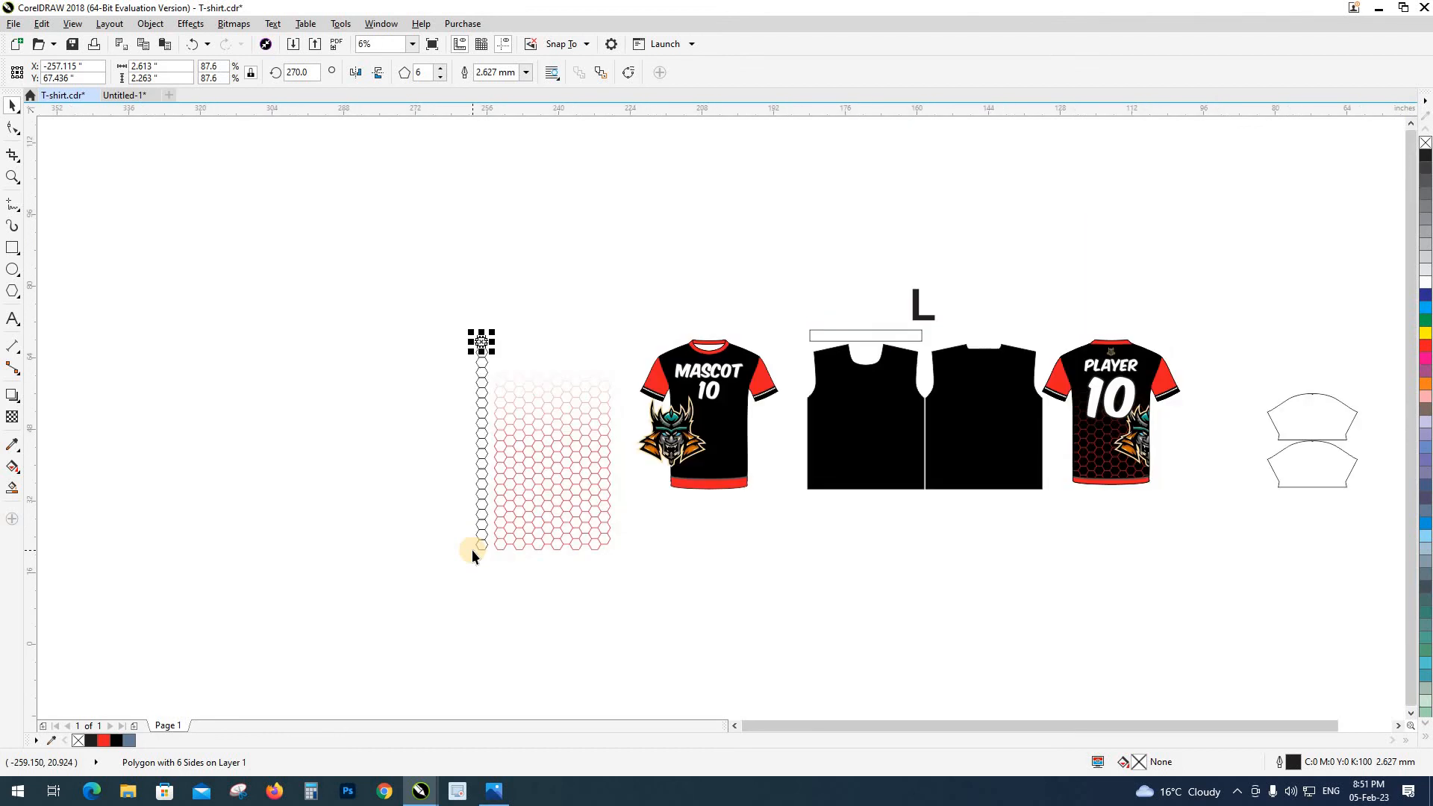
{"action": "left_click", "coordinate": [442, 551]}
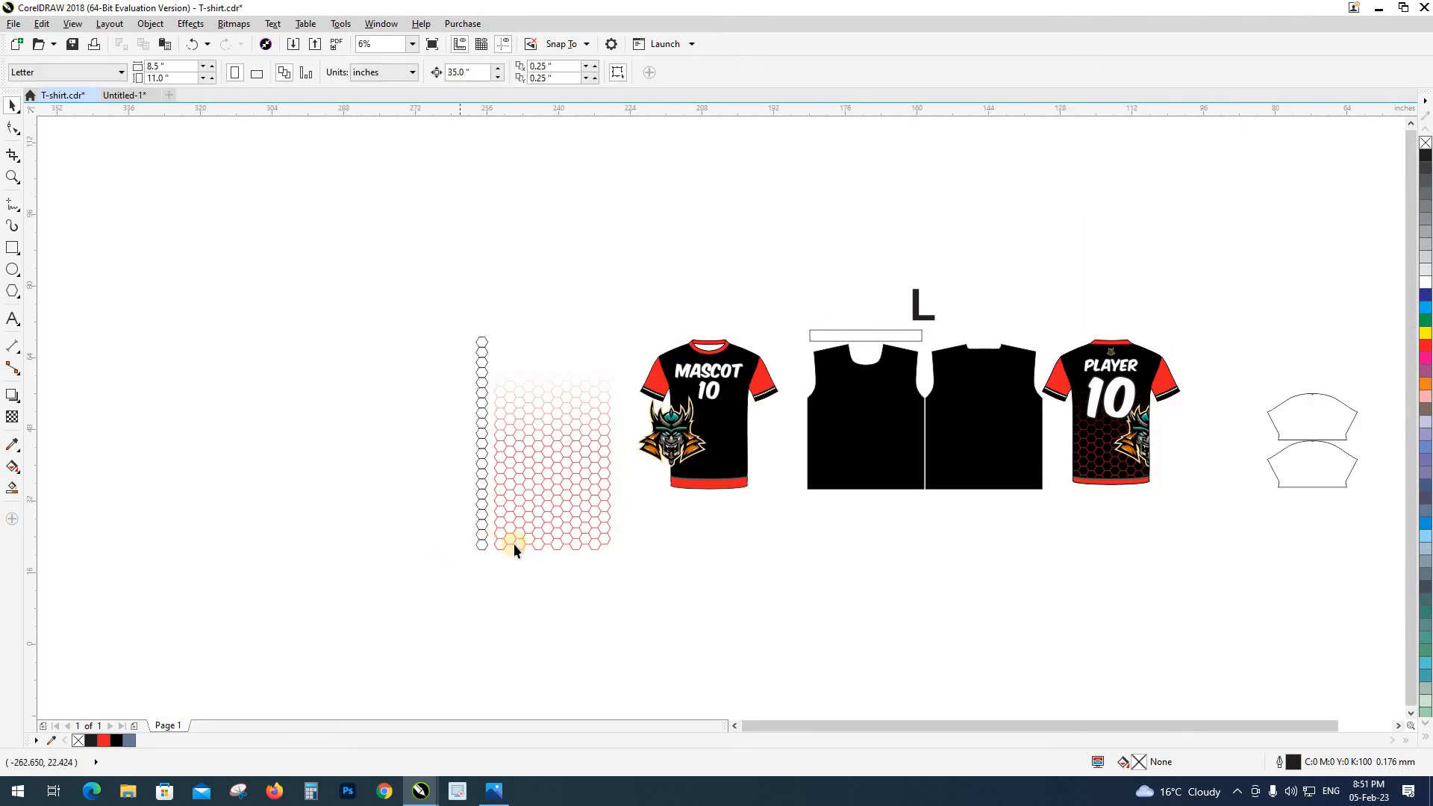
Step: Group the column of 21 hexagons and move it about 13.7 inches left, away from the red pattern
{"action": "scroll", "coordinate": [500, 546], "scroll_direction": "up", "scroll_amount": 4}
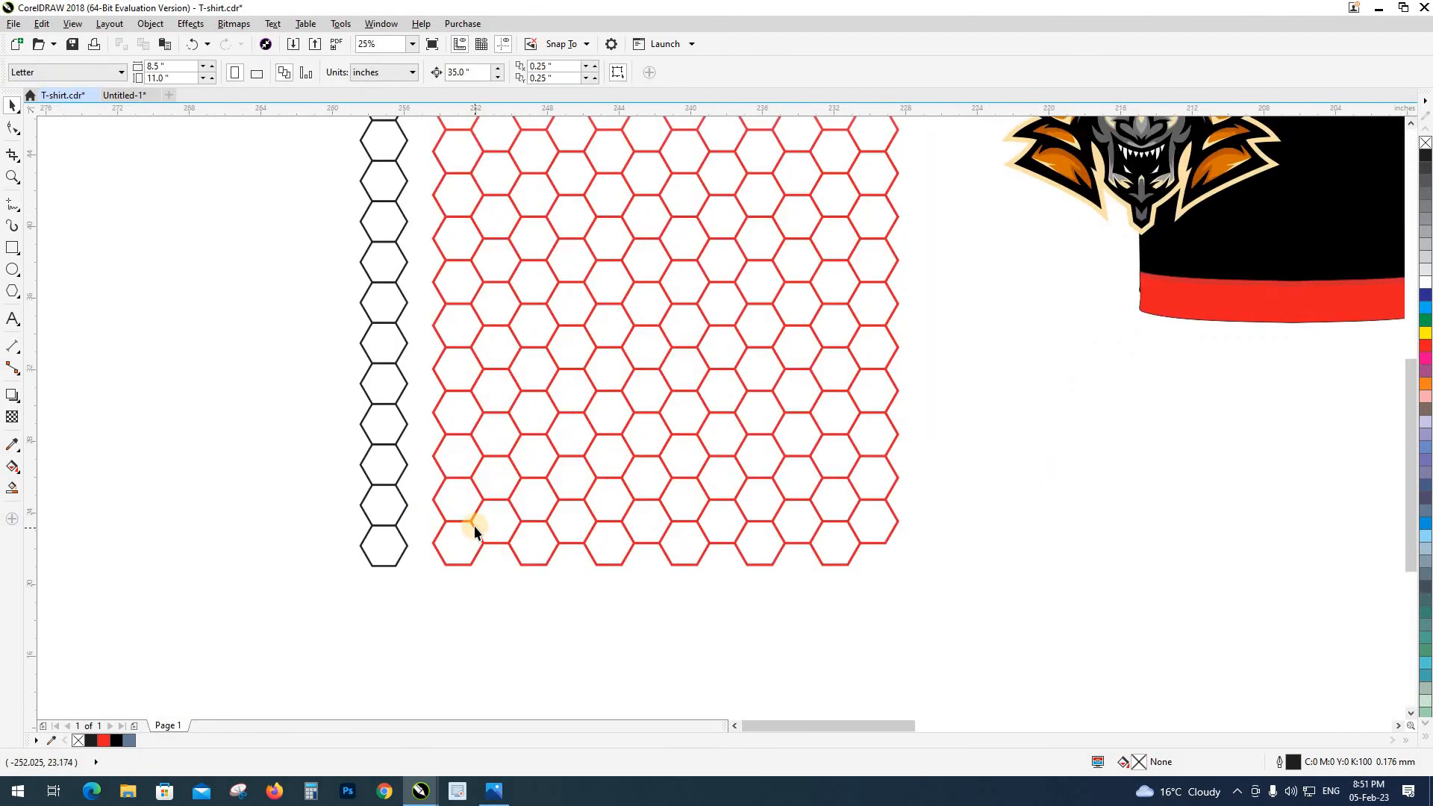
{"action": "scroll", "coordinate": [385, 559], "scroll_direction": "down", "scroll_amount": 2}
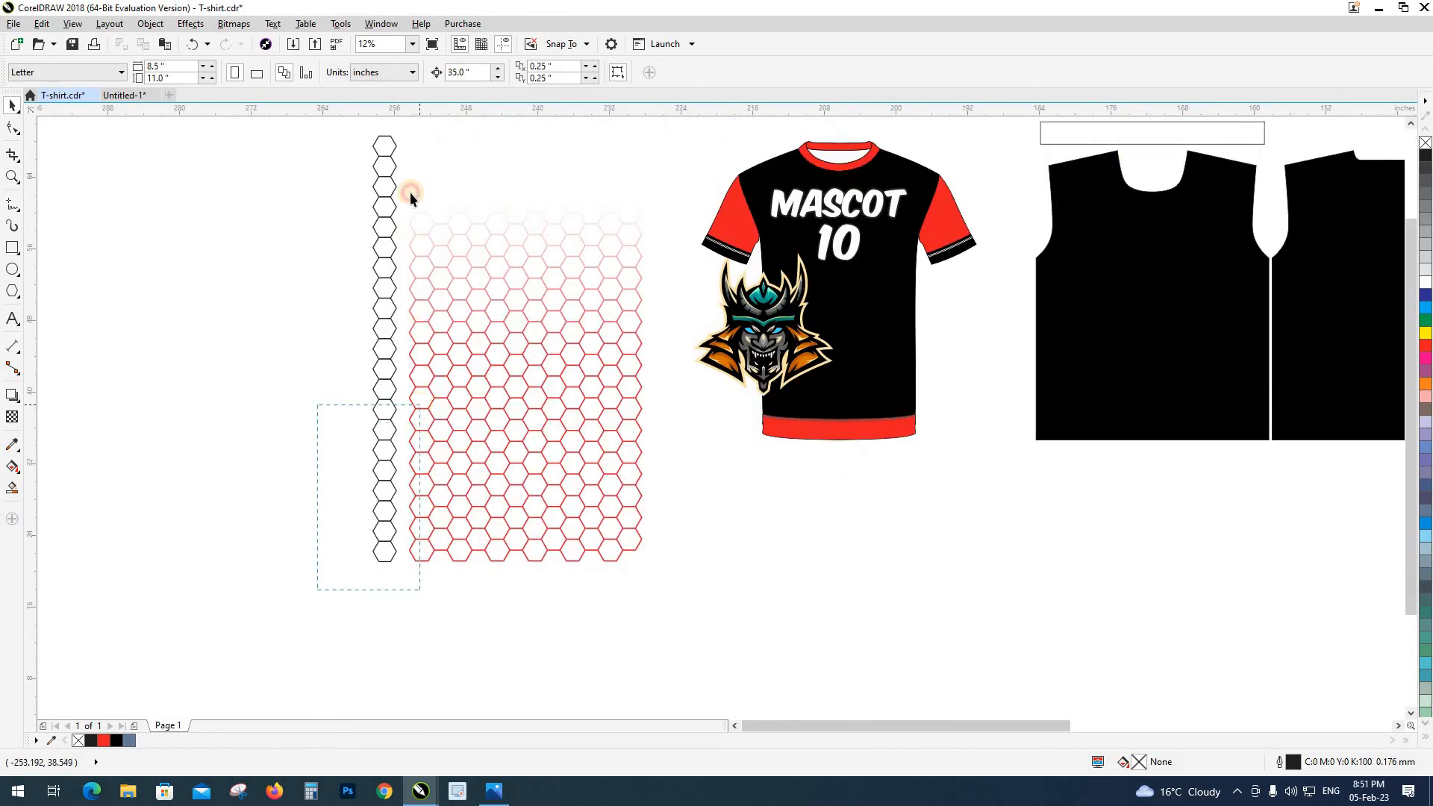
{"action": "left_click_drag", "start_coordinate": [411, 141], "coordinate": [407, 153]}
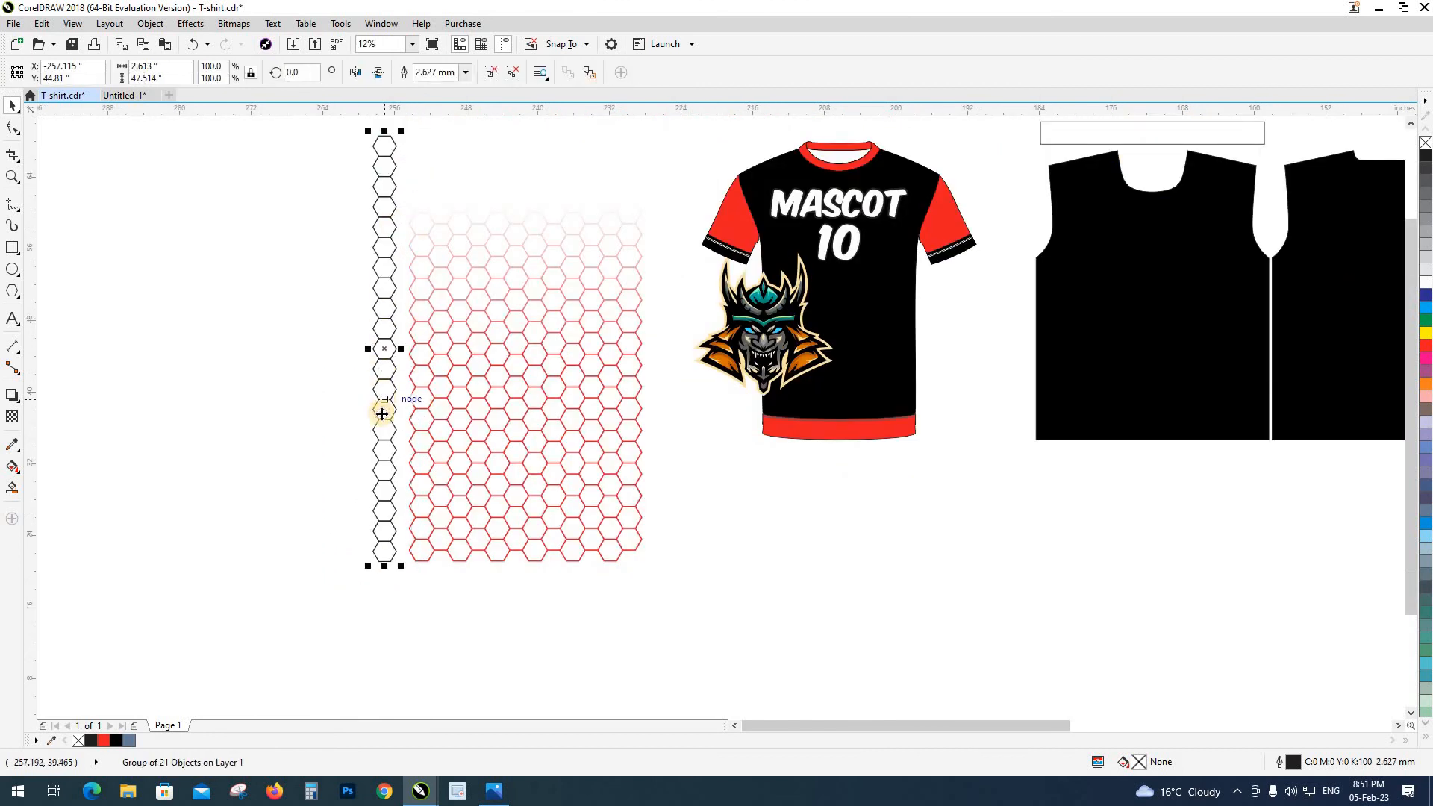
{"action": "left_click_drag", "start_coordinate": [384, 409], "coordinate": [261, 419]}
Step: In wireframe view, copy the column by its lowest left node onto the bottom hexagon's upper-right node so the two columns interlock
{"action": "scroll", "coordinate": [273, 544], "scroll_direction": "up", "scroll_amount": 4}
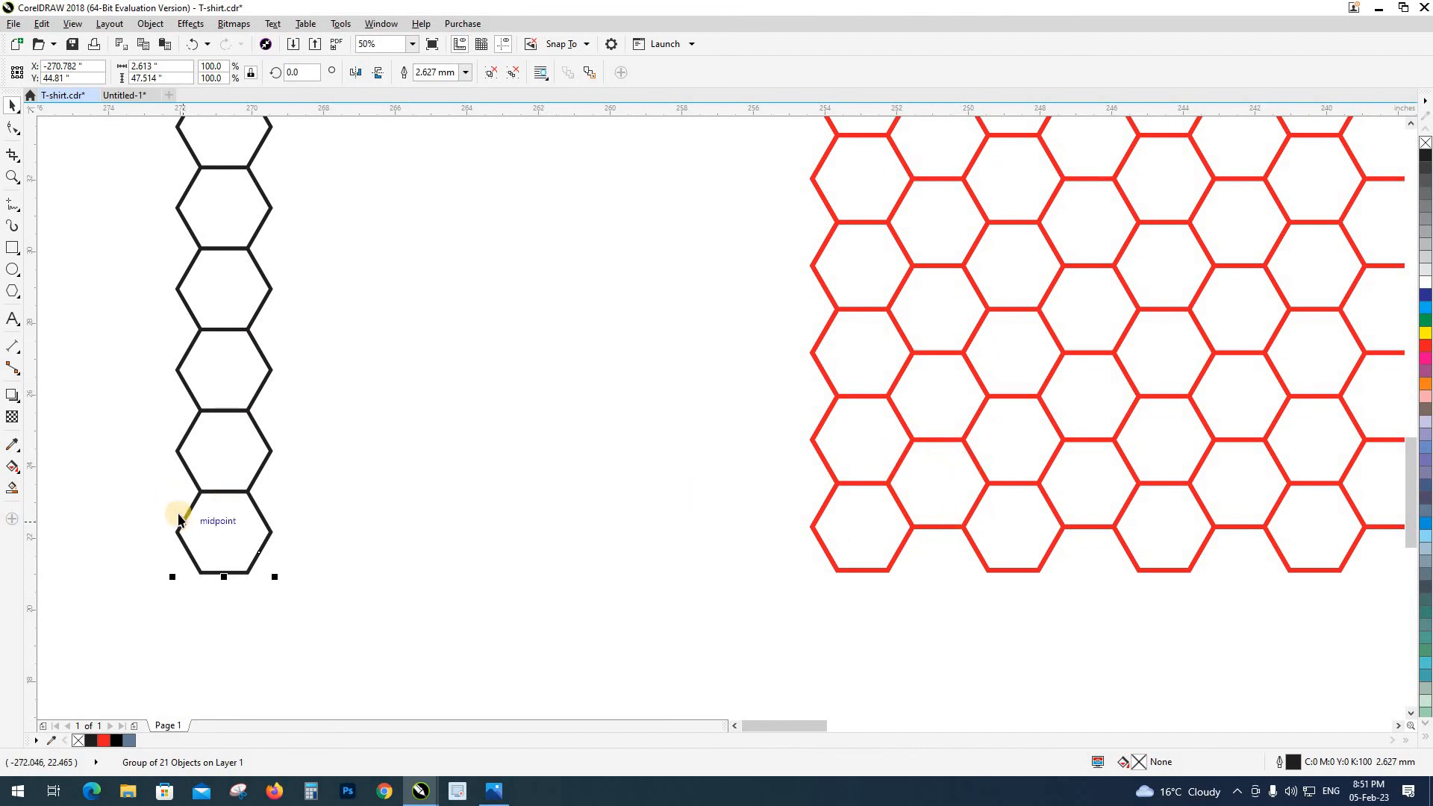
{"action": "scroll", "coordinate": [185, 526], "scroll_direction": "up", "scroll_amount": 3}
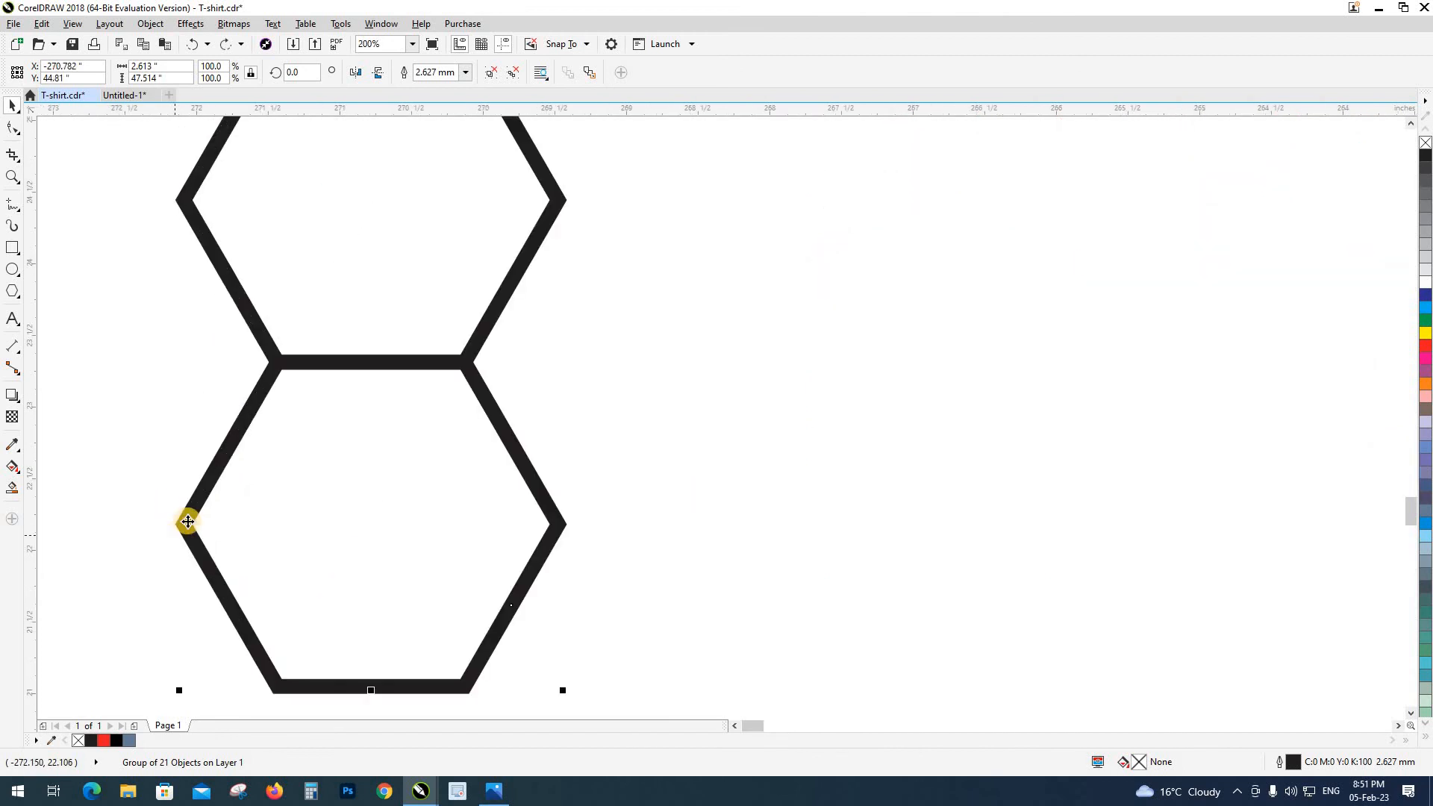
{"action": "key", "text": "shift+F9"}
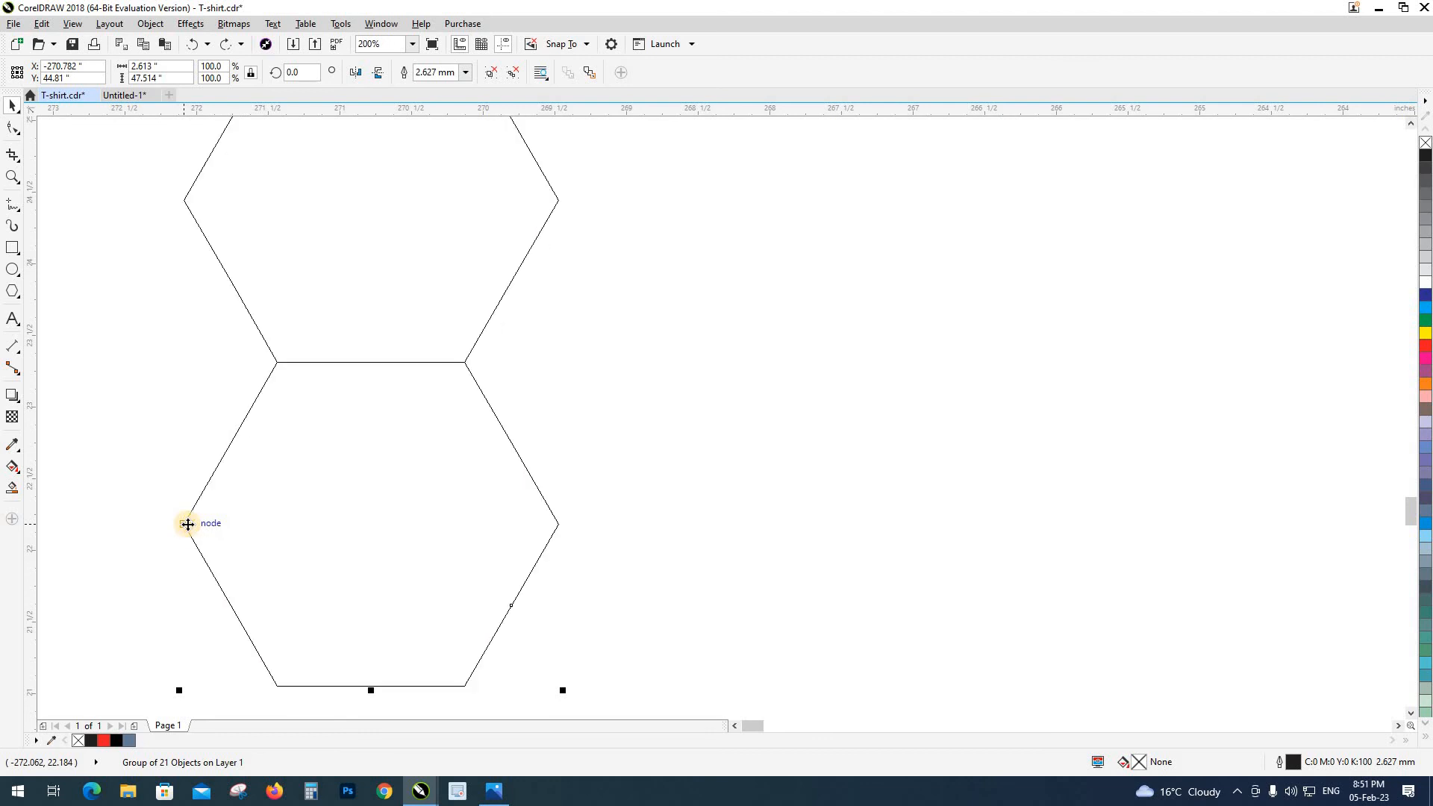
{"action": "key", "text": "shift+F9"}
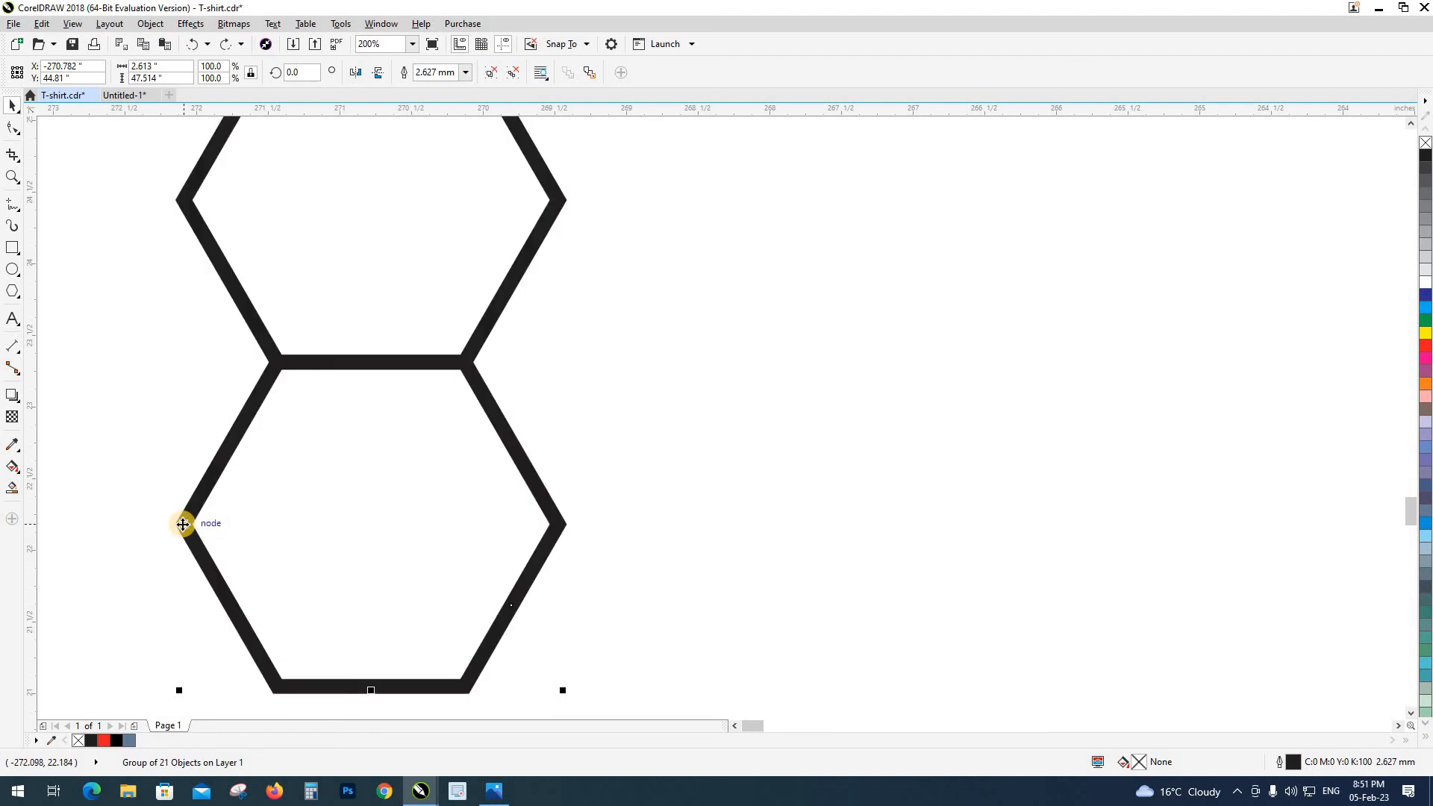
{"action": "key", "text": "shift+F9"}
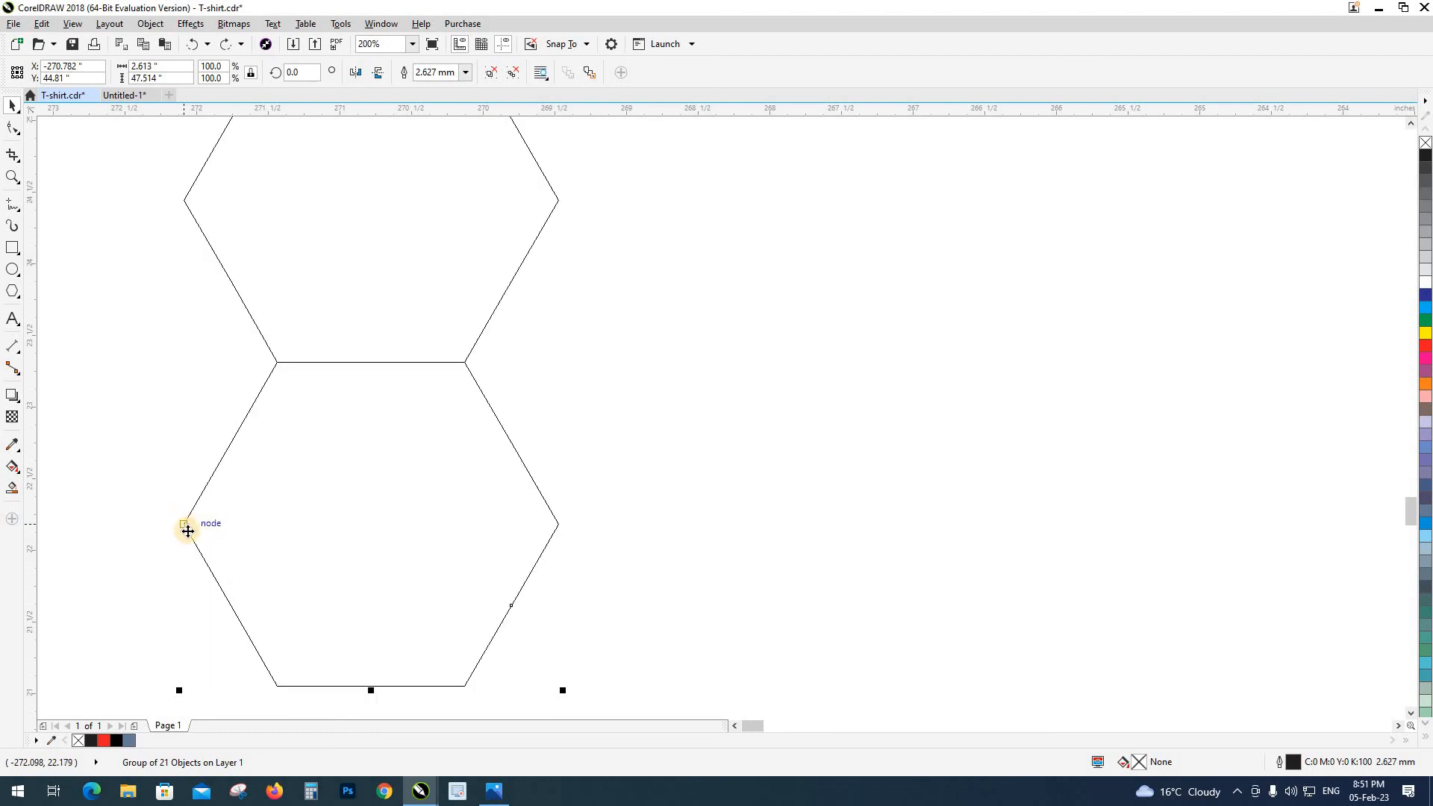
{"action": "left_click_drag", "start_coordinate": [182, 524], "coordinate": [464, 363]}
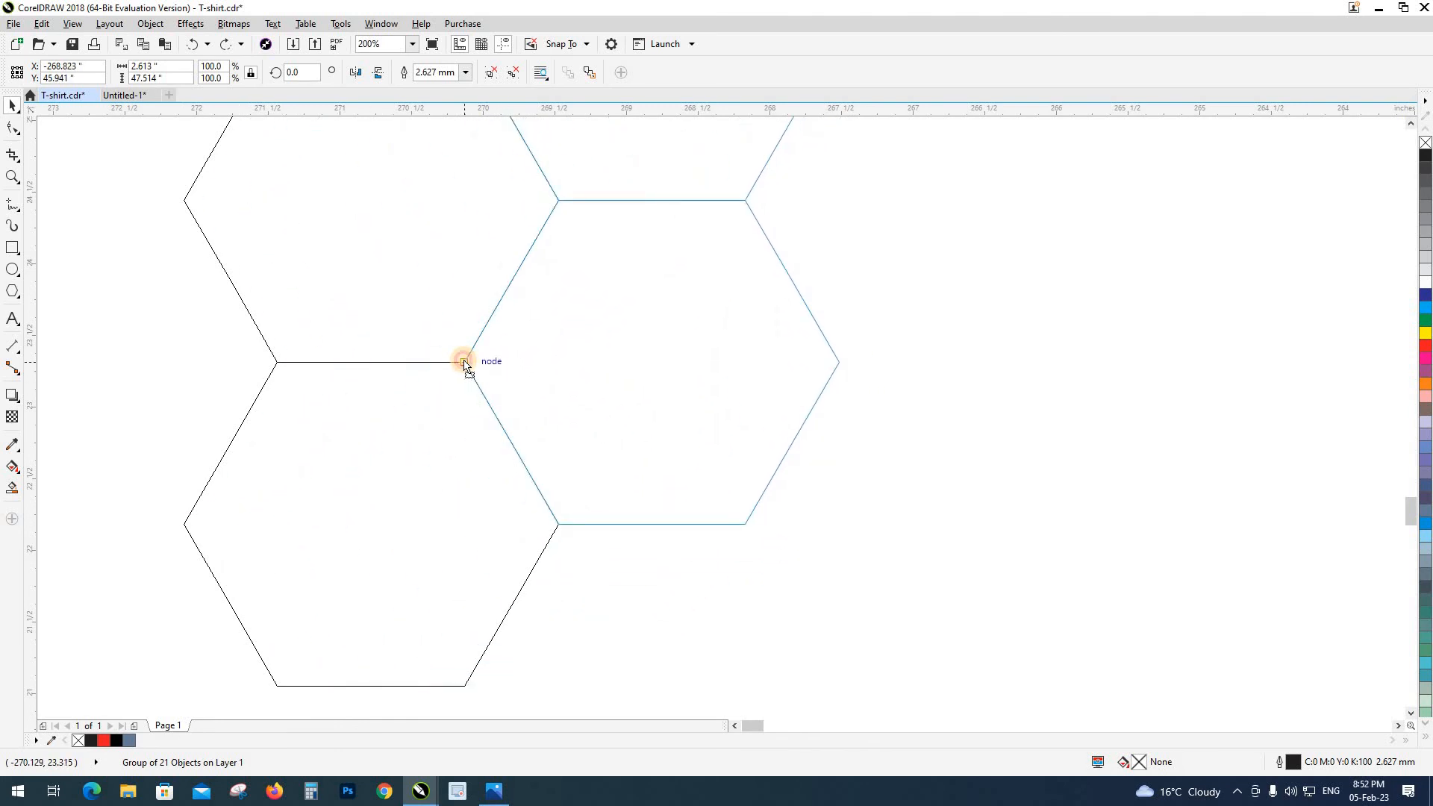
{"action": "left_click_drag", "start_coordinate": [464, 361], "coordinate": [465, 361]}
Step: Select both interlocking hexagon columns and move them about 30 inches left
{"action": "scroll", "coordinate": [396, 464], "scroll_direction": "down", "scroll_amount": 5}
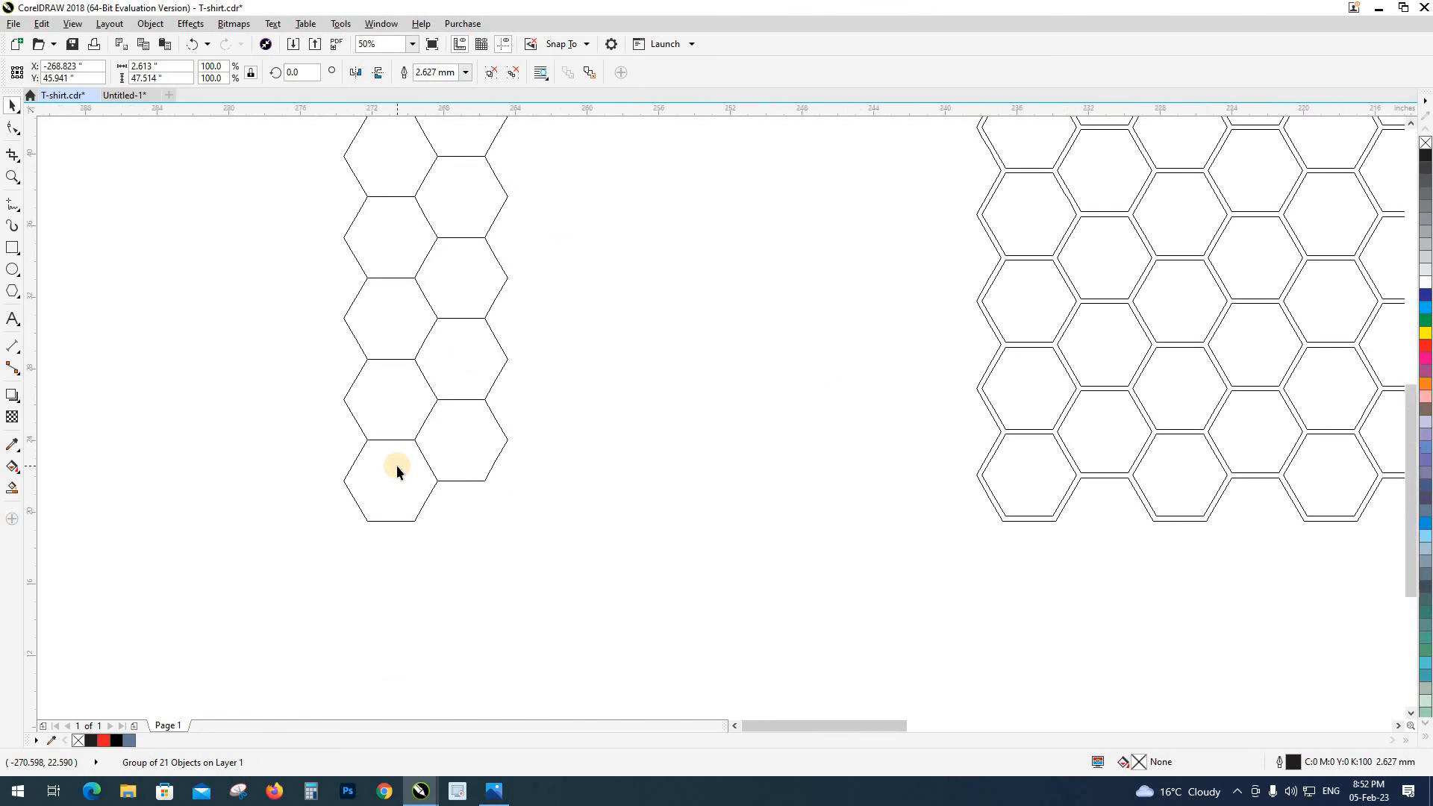
{"action": "scroll", "coordinate": [394, 475], "scroll_direction": "down", "scroll_amount": 3}
{"action": "left_click_drag", "start_coordinate": [329, 537], "coordinate": [475, 212]}
{"action": "left_click_drag", "start_coordinate": [397, 356], "coordinate": [263, 358]}
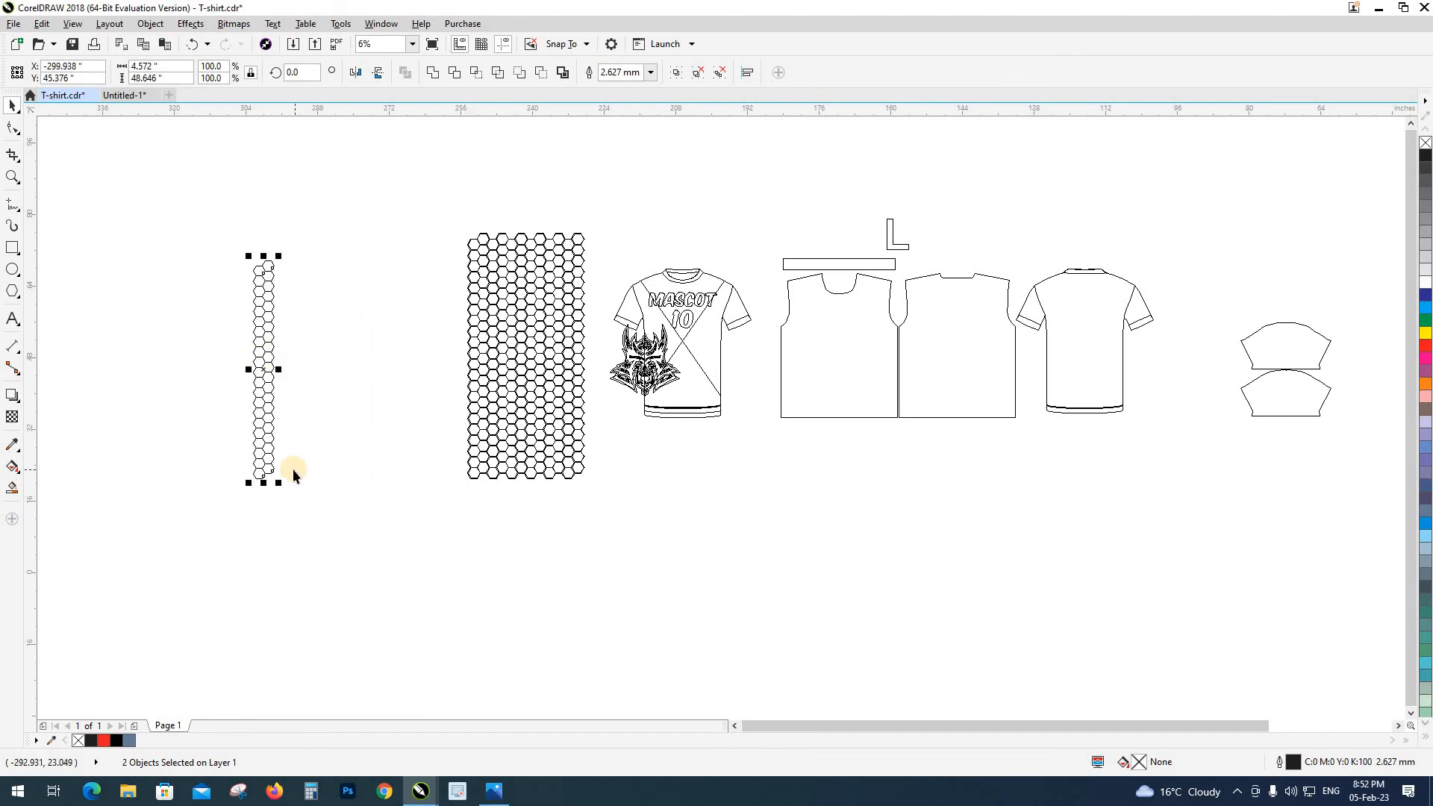
Step: Copy the pair of columns to the right, snapping its lowest left node to the second column's lower-right node
{"action": "scroll", "coordinate": [265, 461], "scroll_direction": "up", "scroll_amount": 5}
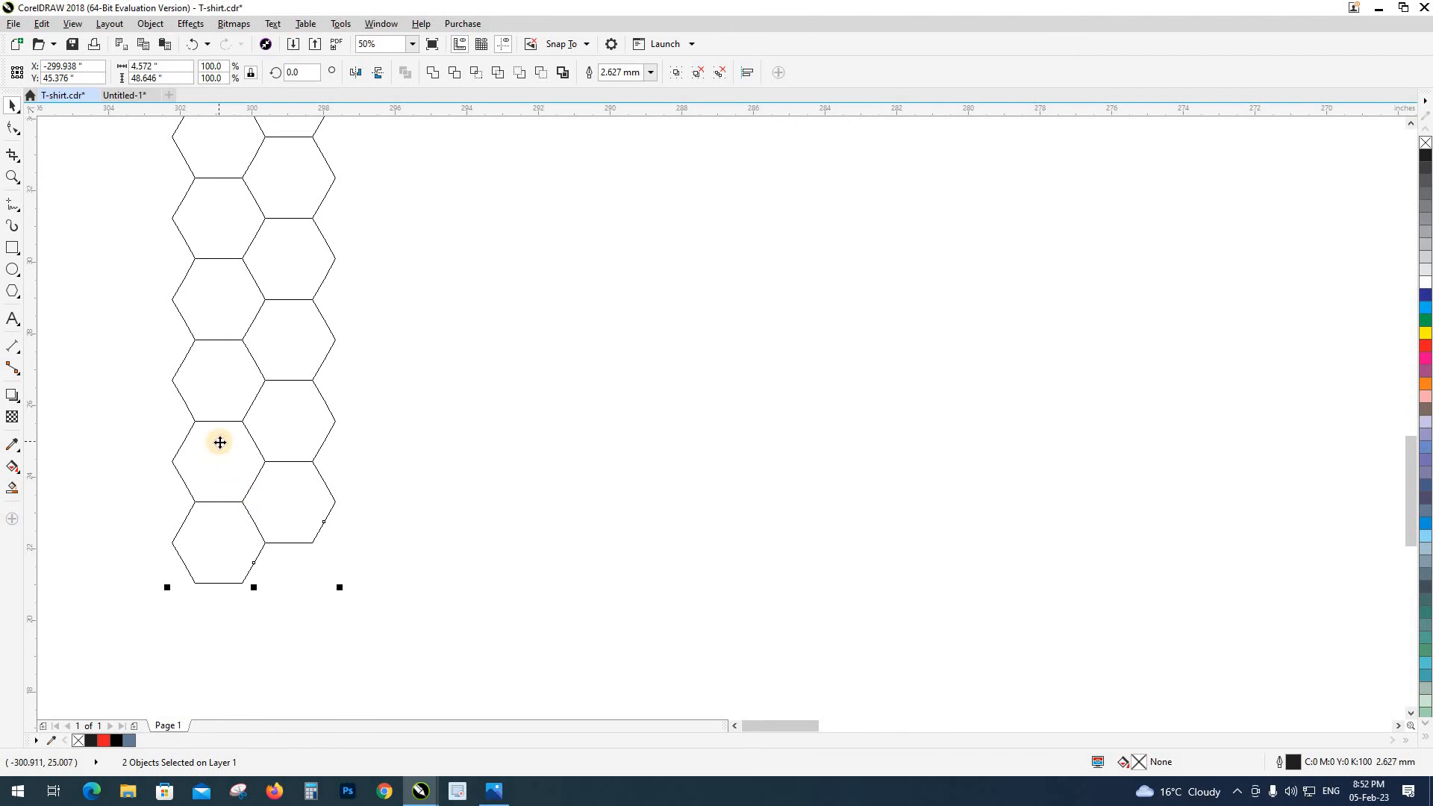
{"action": "scroll", "coordinate": [201, 527], "scroll_direction": "up", "scroll_amount": 2}
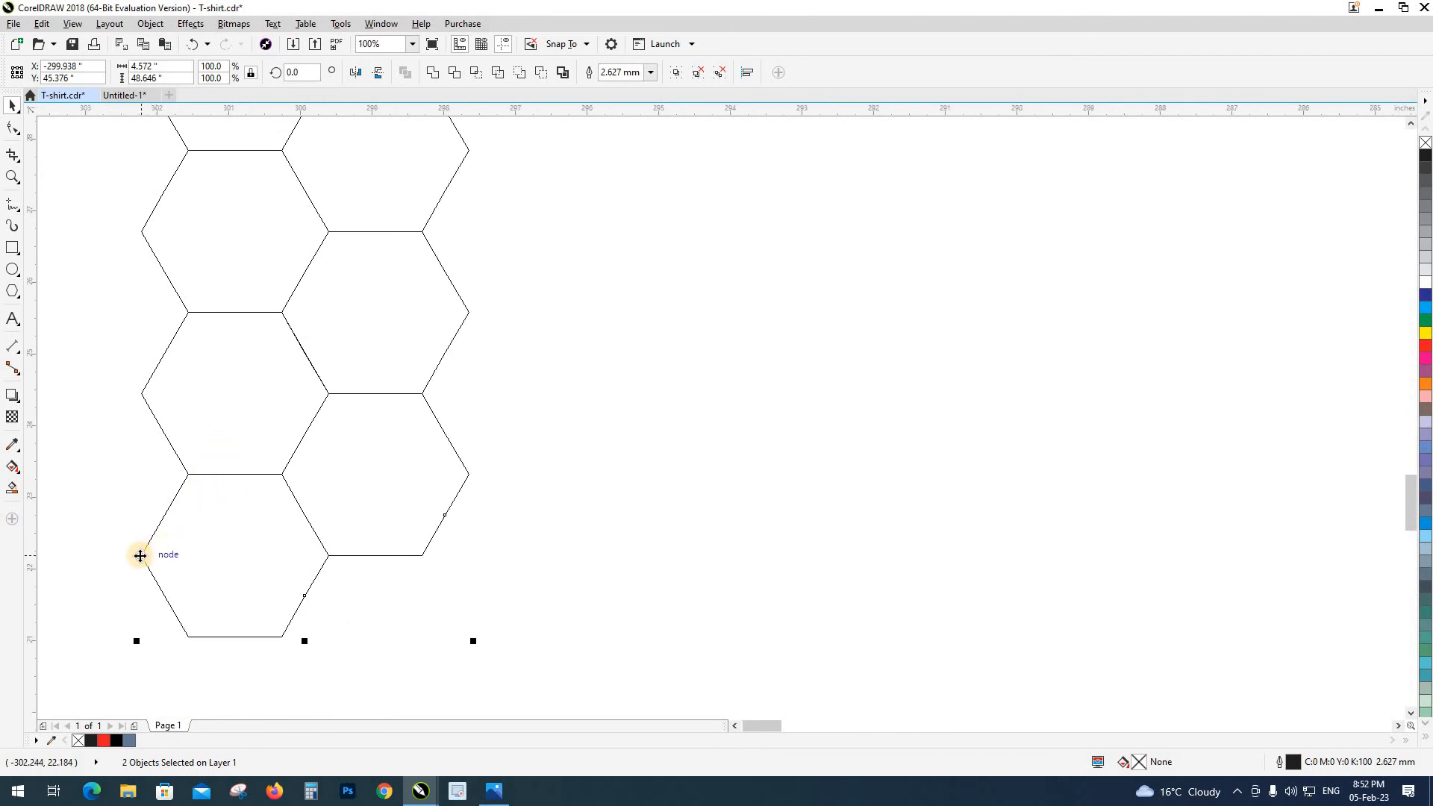
{"action": "left_click_drag", "start_coordinate": [140, 555], "coordinate": [422, 554]}
{"action": "key", "text": "ctrl+z"}
{"action": "left_click_drag", "start_coordinate": [140, 555], "coordinate": [421, 555]}
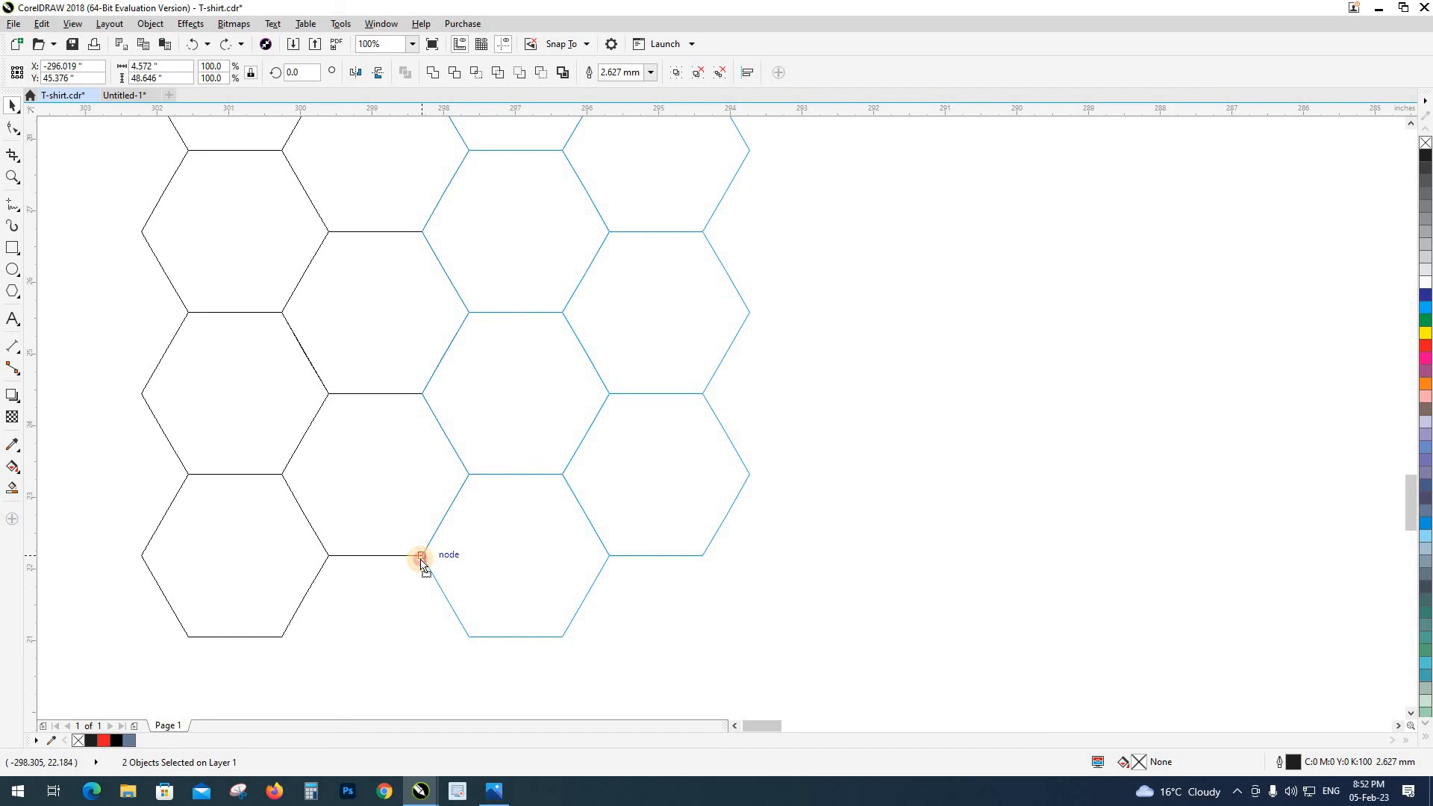
{"action": "left_click_drag", "start_coordinate": [422, 555], "coordinate": [422, 556]}
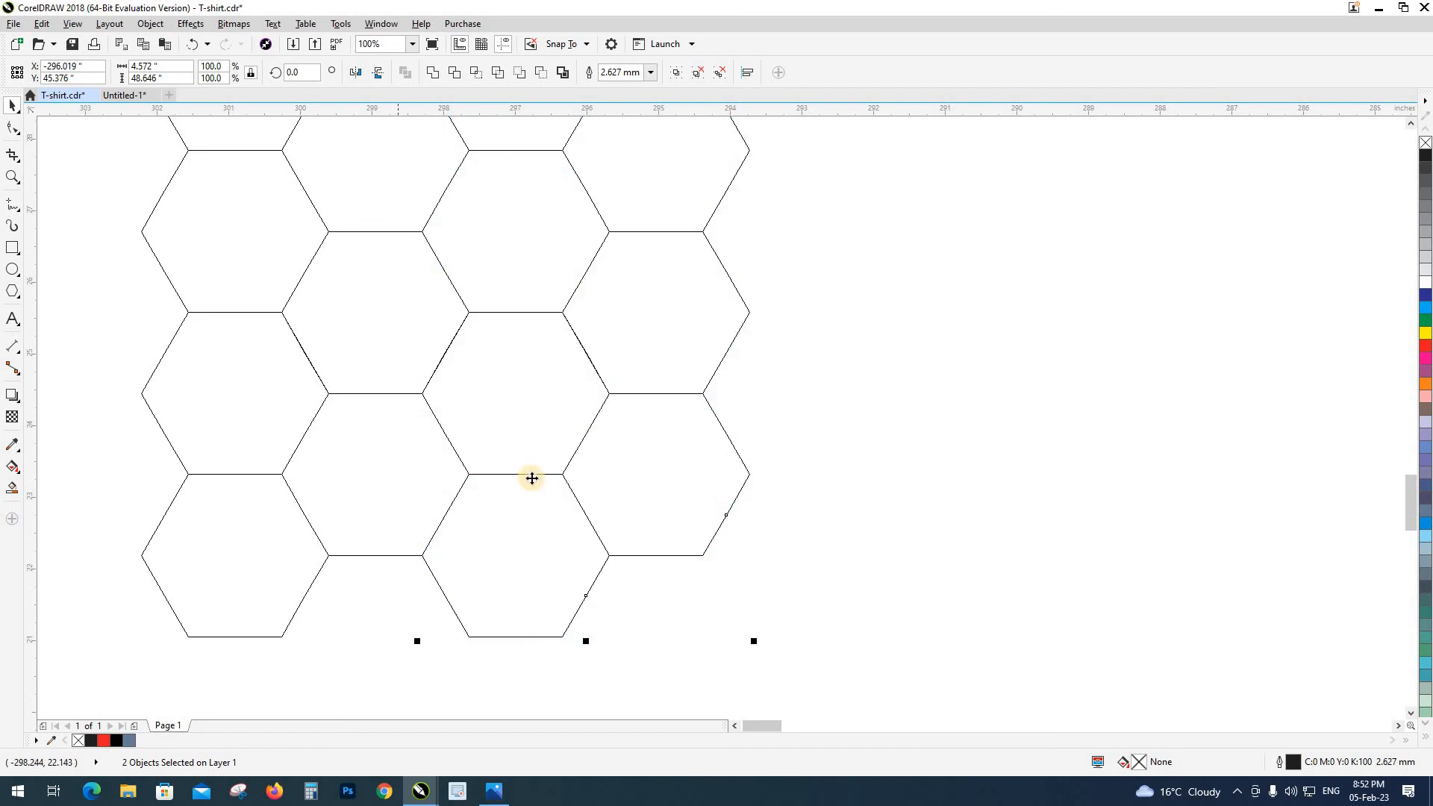
Step: Repeat the column-pair copy seven times to the right to fill out a wide hexagon pattern
{"action": "scroll", "coordinate": [339, 561], "scroll_direction": "down", "scroll_amount": 4}
{"action": "scroll", "coordinate": [271, 564], "scroll_direction": "up", "scroll_amount": 1}
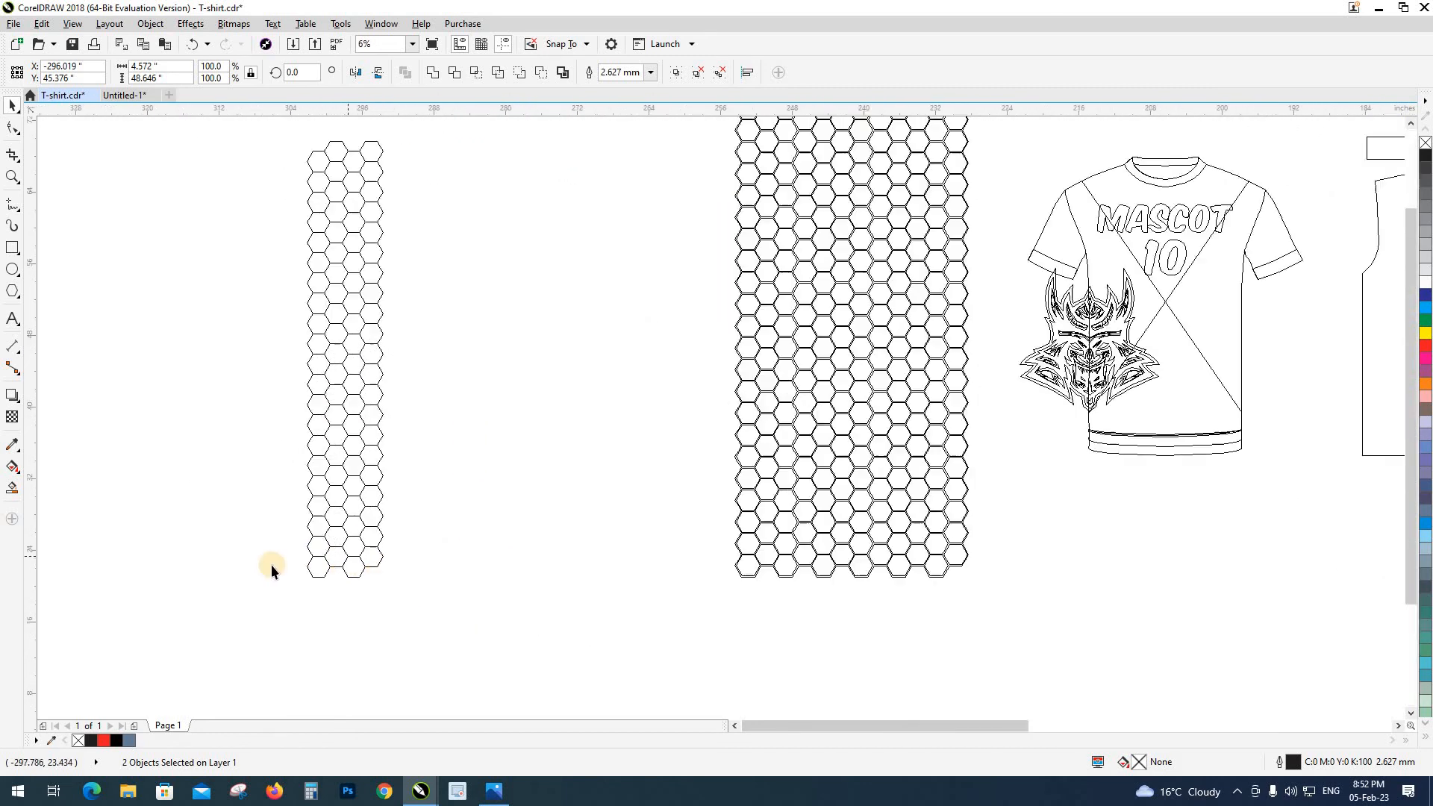
{"action": "key", "text": "ctrl+r"}
{"action": "key", "text": "ctrl+r"}
{"action": "key", "text": "ctrl+r"}
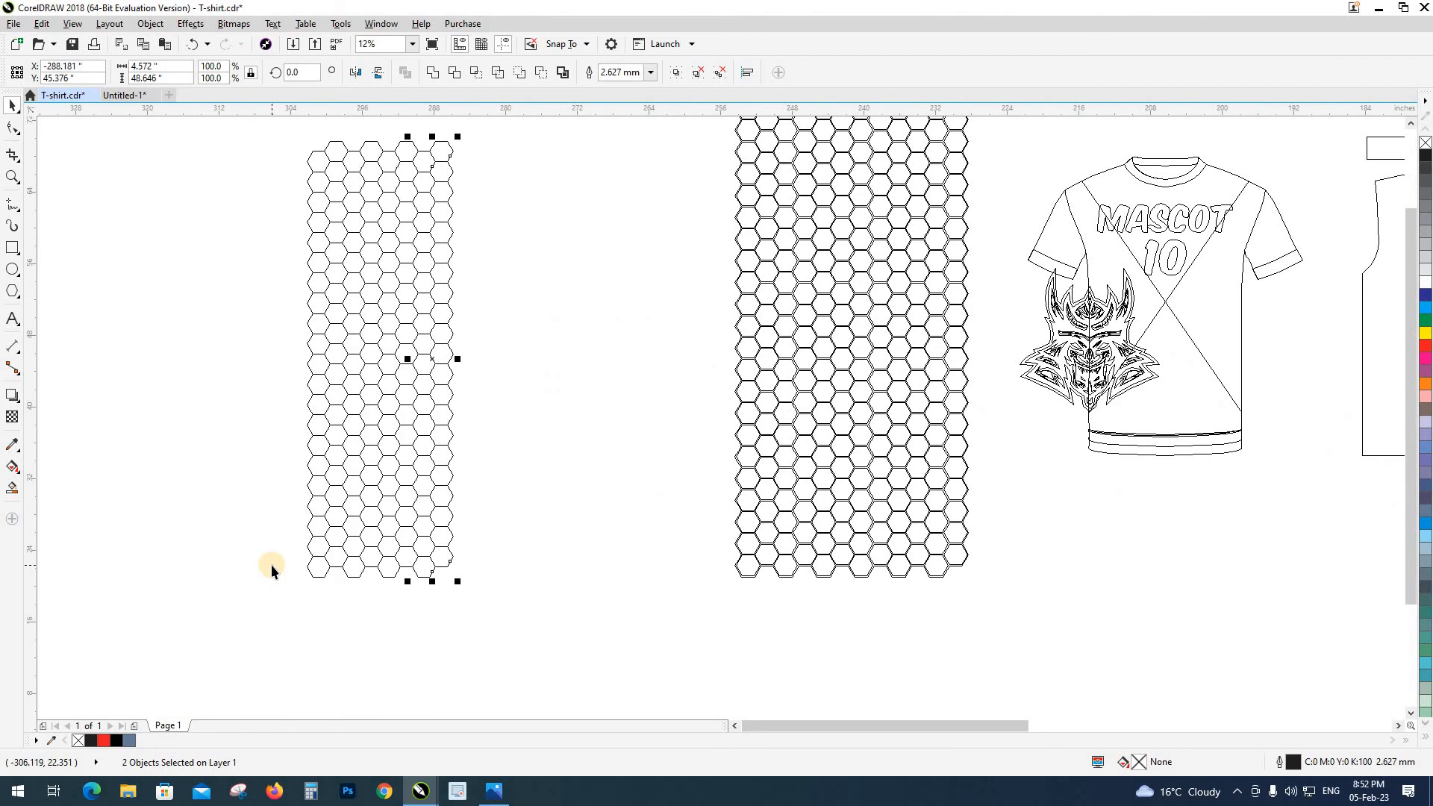
{"action": "key", "text": "ctrl+r"}
{"action": "key", "text": "ctrl+r"}
{"action": "key", "text": "ctrl+r"}
{"action": "key", "text": "ctrl+r"}
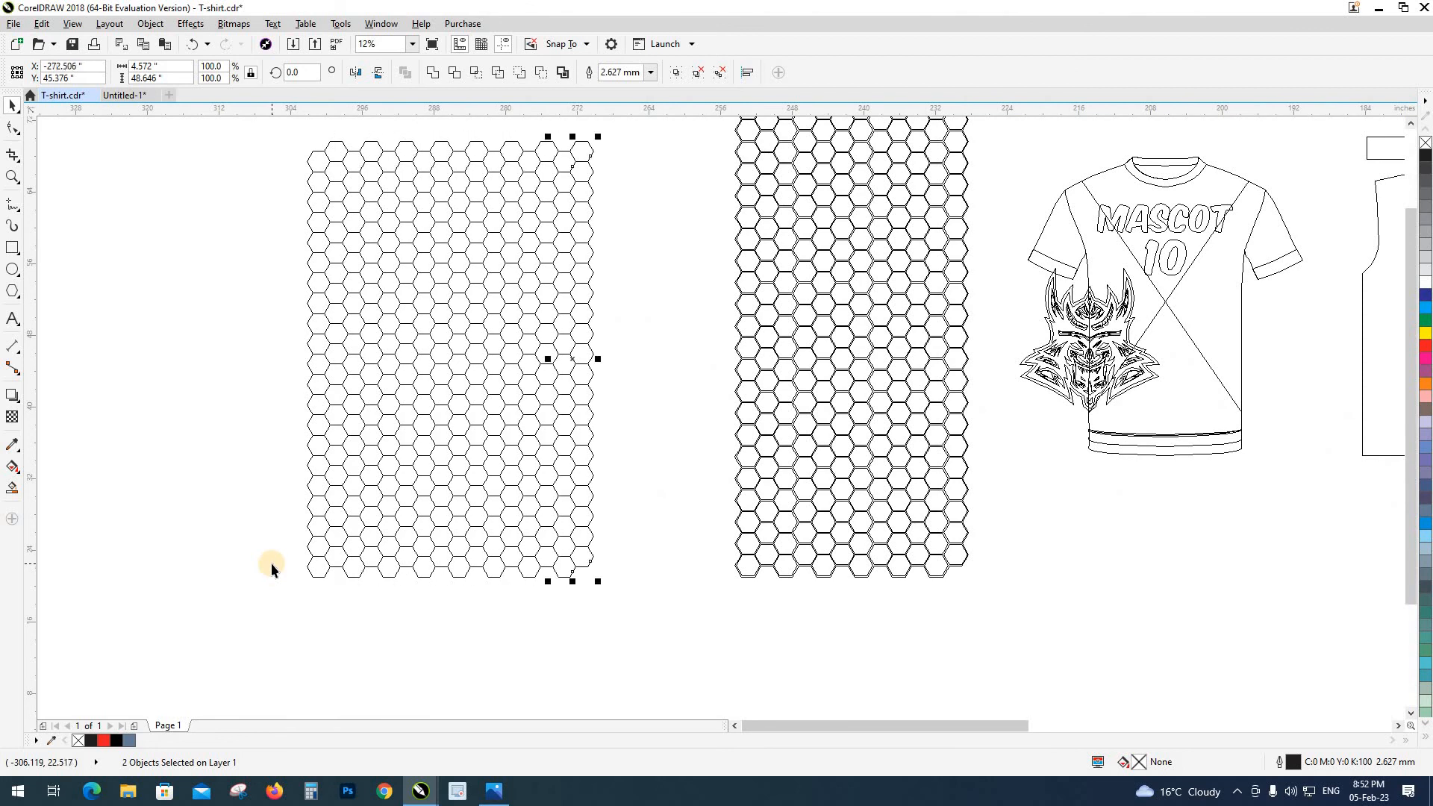
{"action": "scroll", "coordinate": [271, 562], "scroll_direction": "down", "scroll_amount": 1}
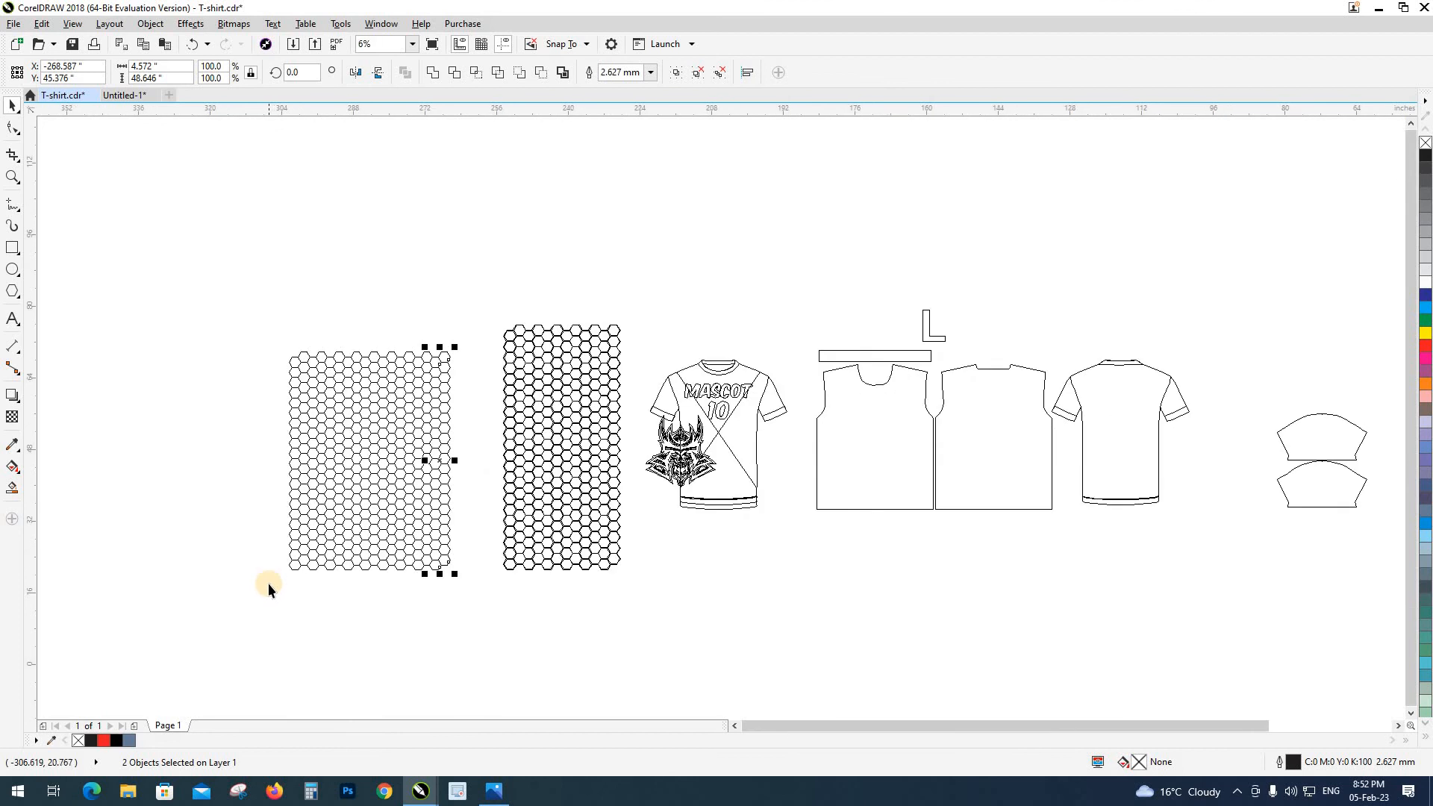
Step: Compare the new hexagon pattern's outlines with those of the finished red pattern, in both wireframe and full-colour view
{"action": "key", "text": "z"}
{"action": "left_click_drag", "start_coordinate": [233, 283], "coordinate": [722, 643]}
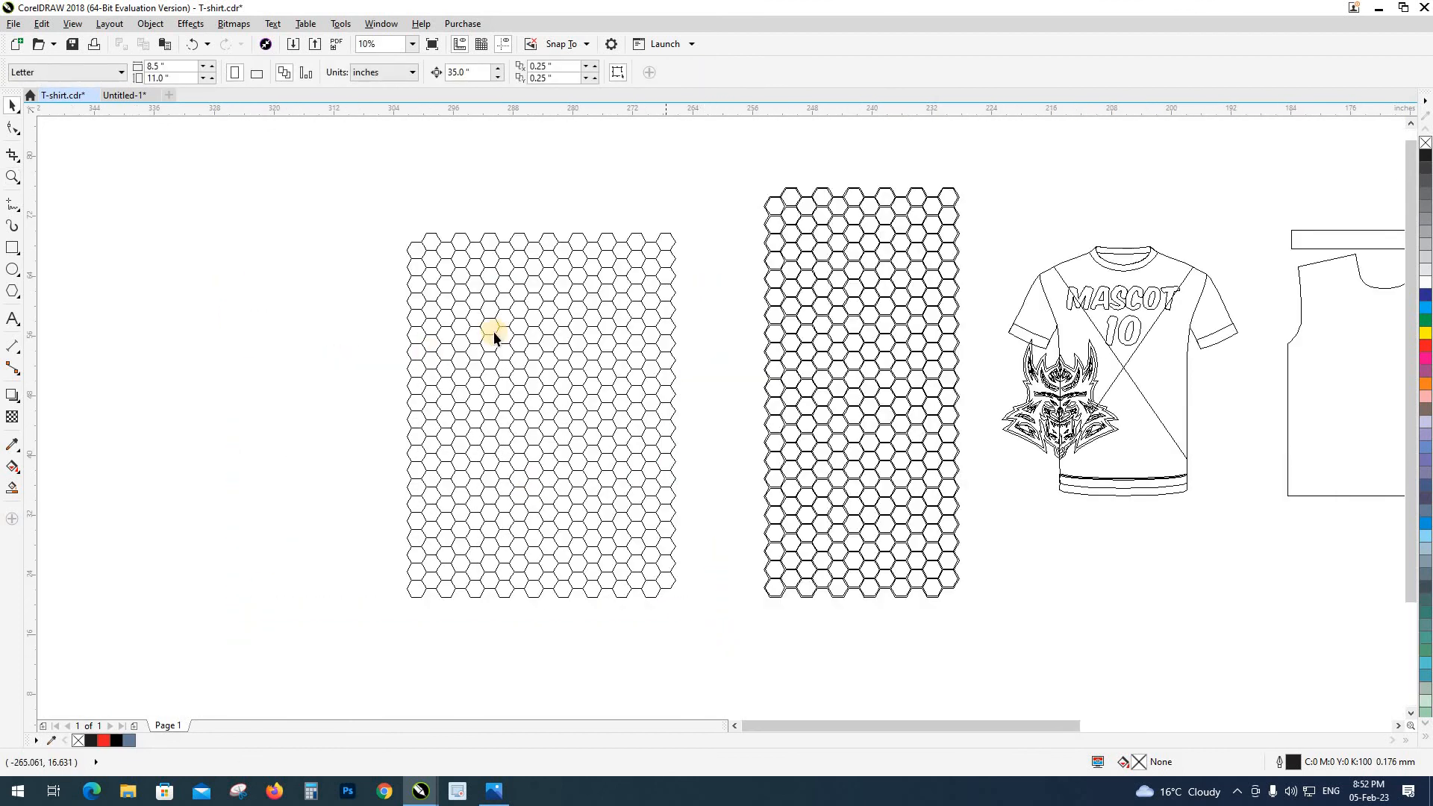
{"action": "left_click_drag", "start_coordinate": [734, 410], "coordinate": [661, 439]}
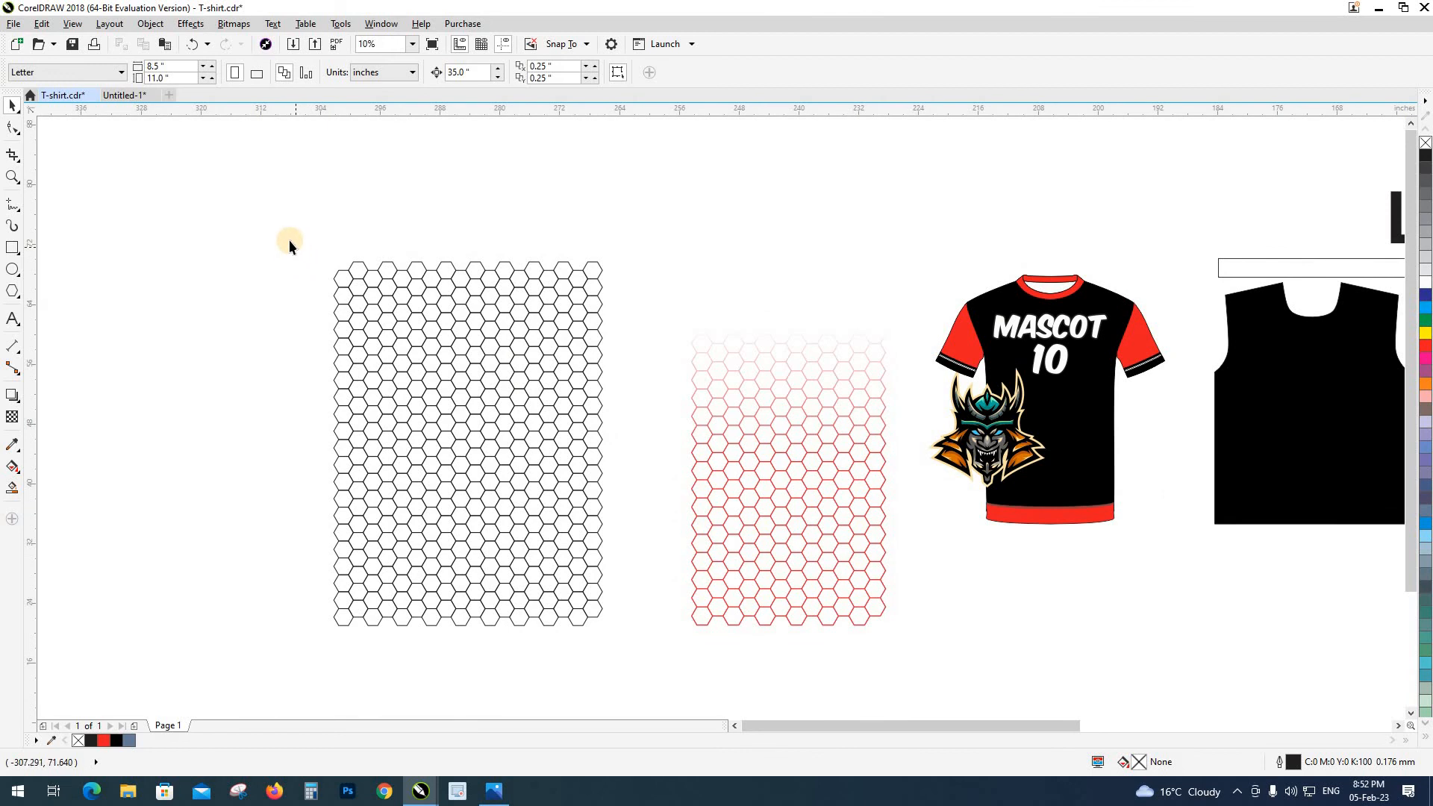
{"action": "left_click_drag", "start_coordinate": [289, 240], "coordinate": [549, 637]}
{"action": "key", "text": "shift+F9"}
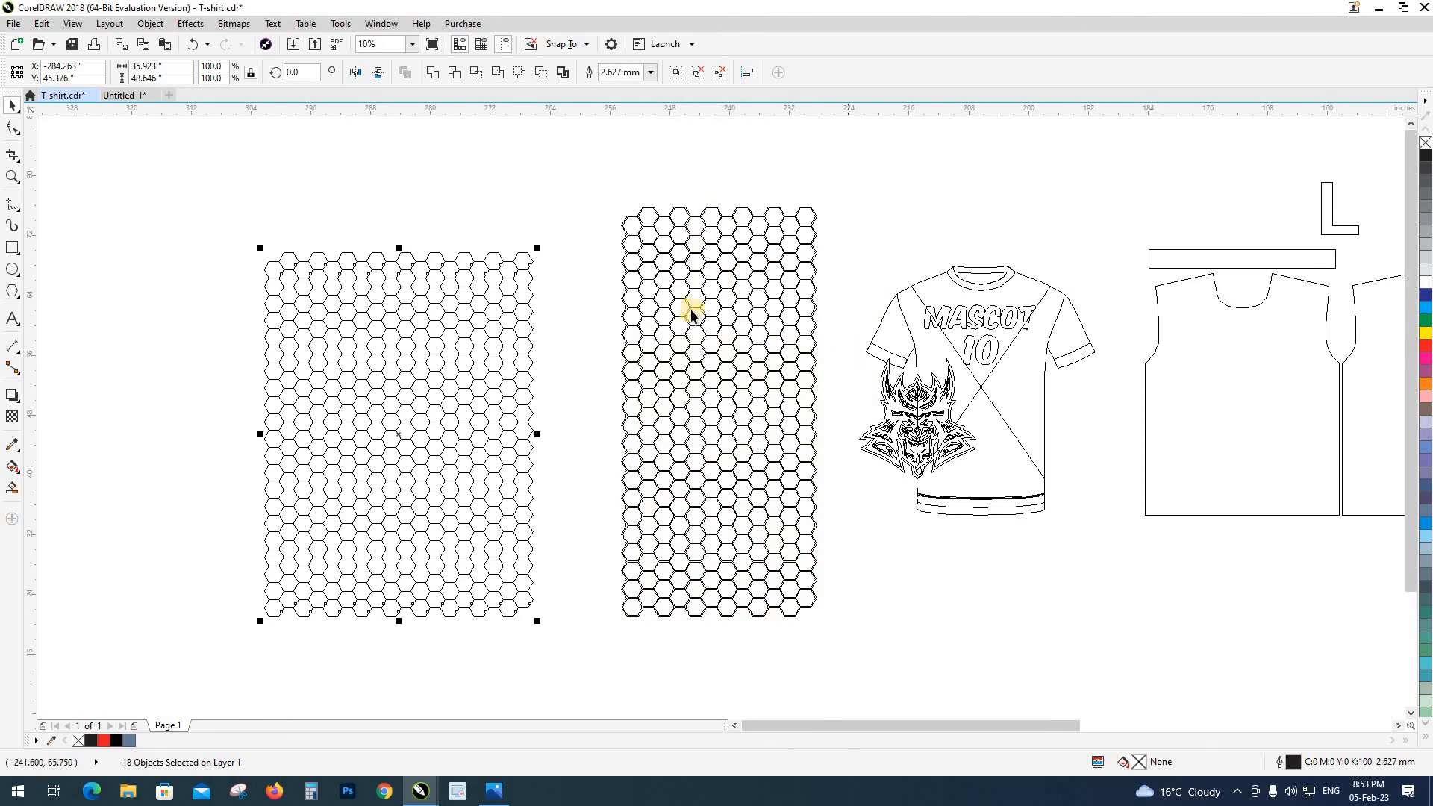
{"action": "scroll", "coordinate": [530, 358], "scroll_direction": "up", "scroll_amount": 3}
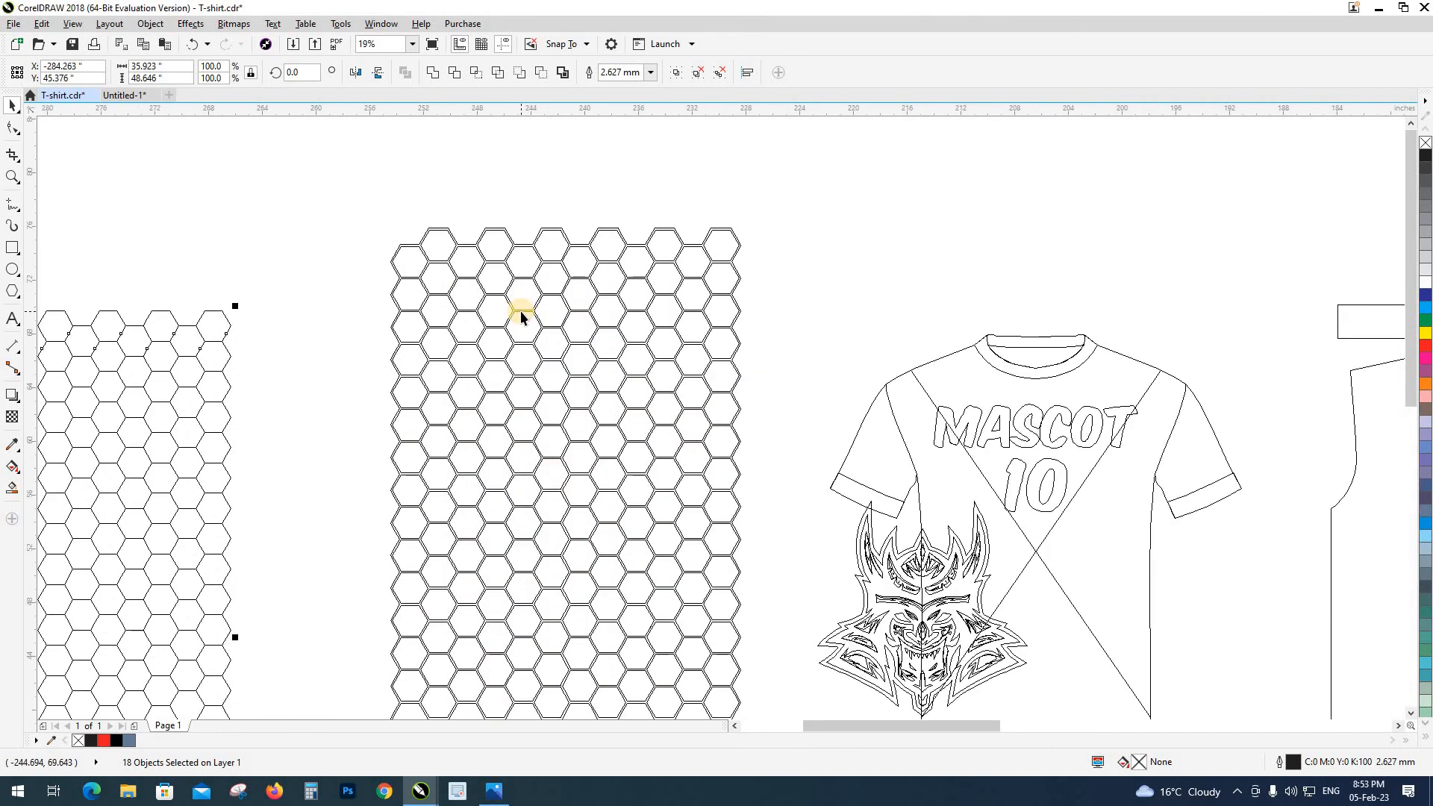
{"action": "key", "text": "shift+F9"}
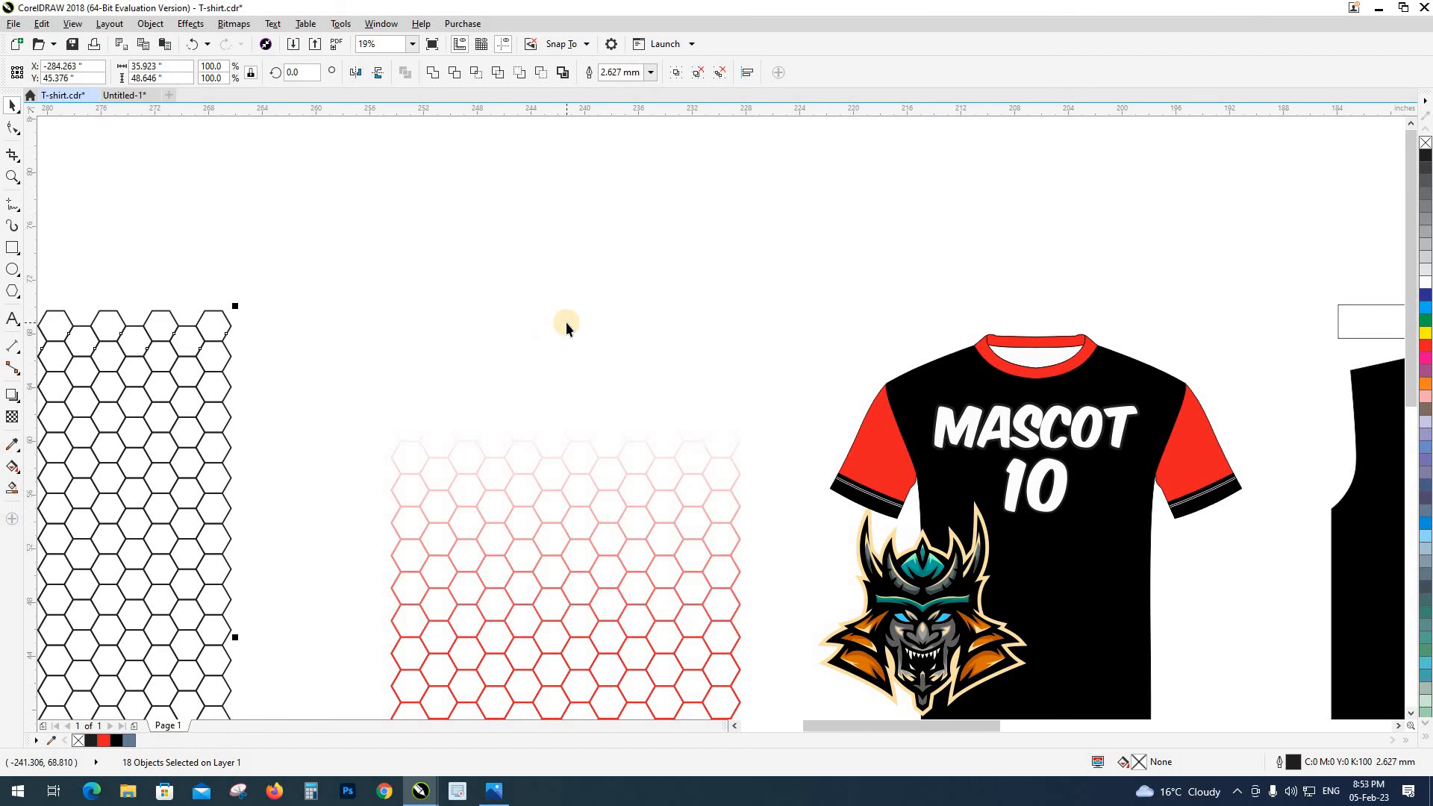
{"action": "scroll", "coordinate": [655, 325], "scroll_direction": "down", "scroll_amount": 3}
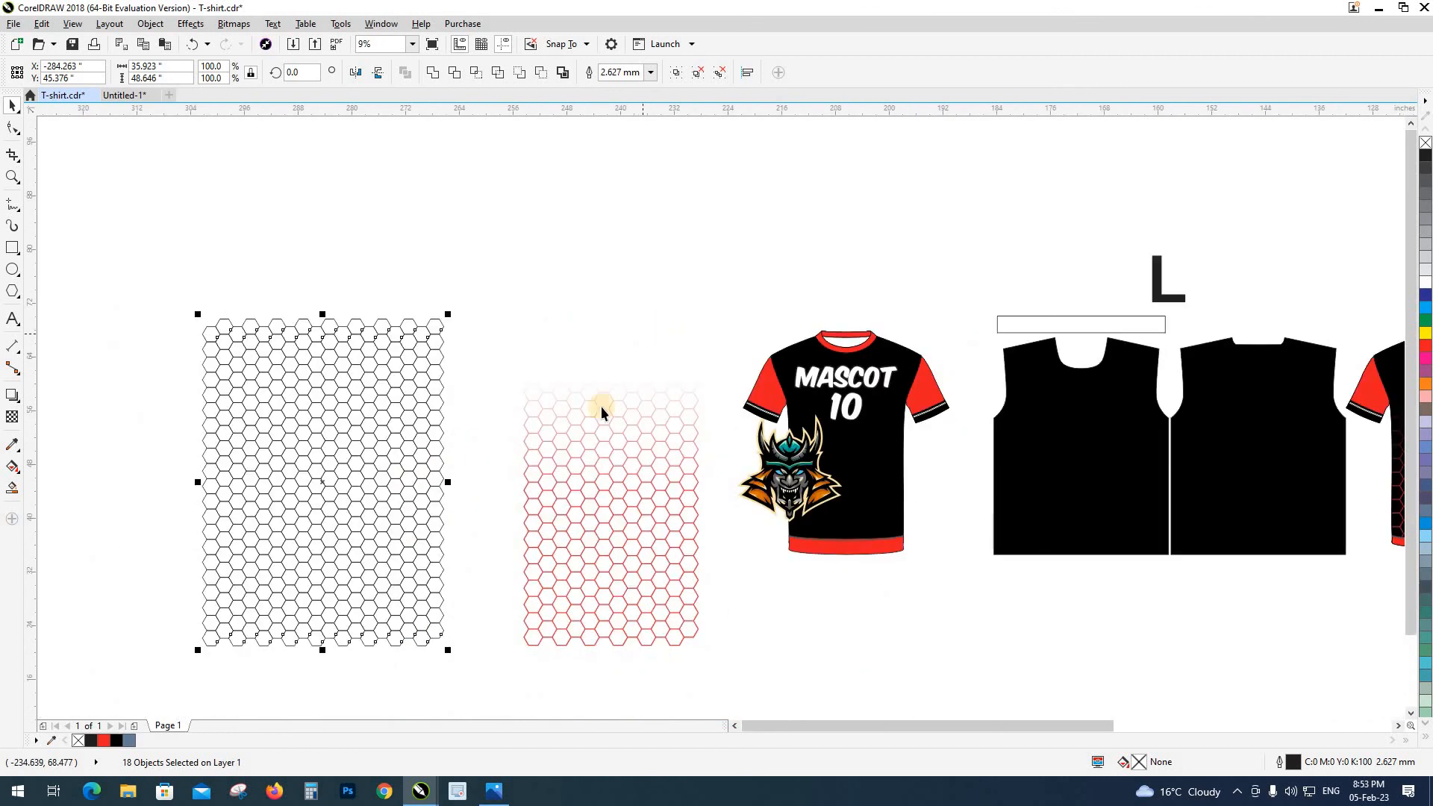
{"action": "left_click_drag", "start_coordinate": [468, 443], "coordinate": [481, 394]}
{"action": "scroll", "coordinate": [392, 588], "scroll_direction": "up", "scroll_amount": 6}
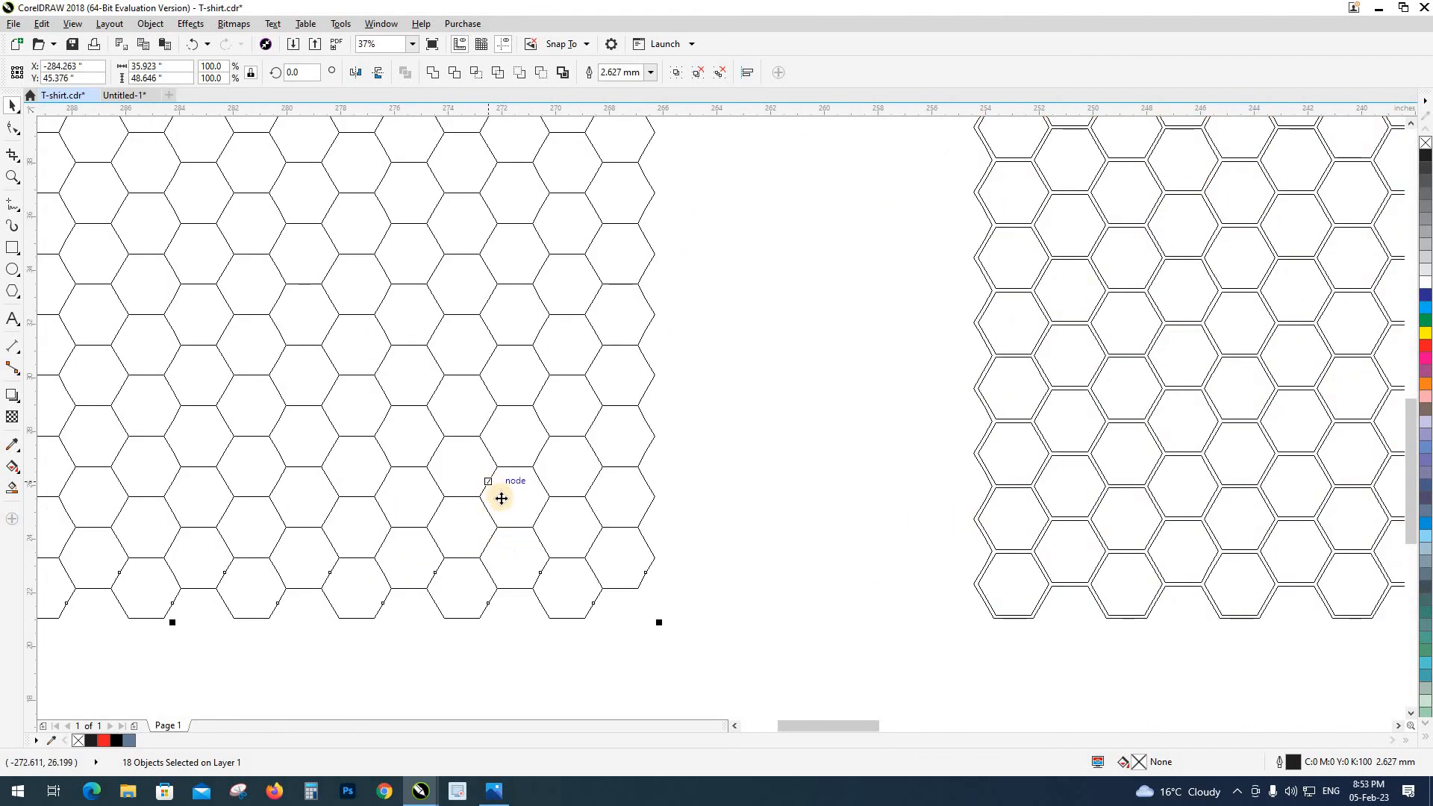
{"action": "scroll", "coordinate": [498, 493], "scroll_direction": "down", "scroll_amount": 6}
Step: Select the whole new hexagon pattern and ungroup all its columns into individual hexagons
{"action": "left_click", "coordinate": [246, 566]}
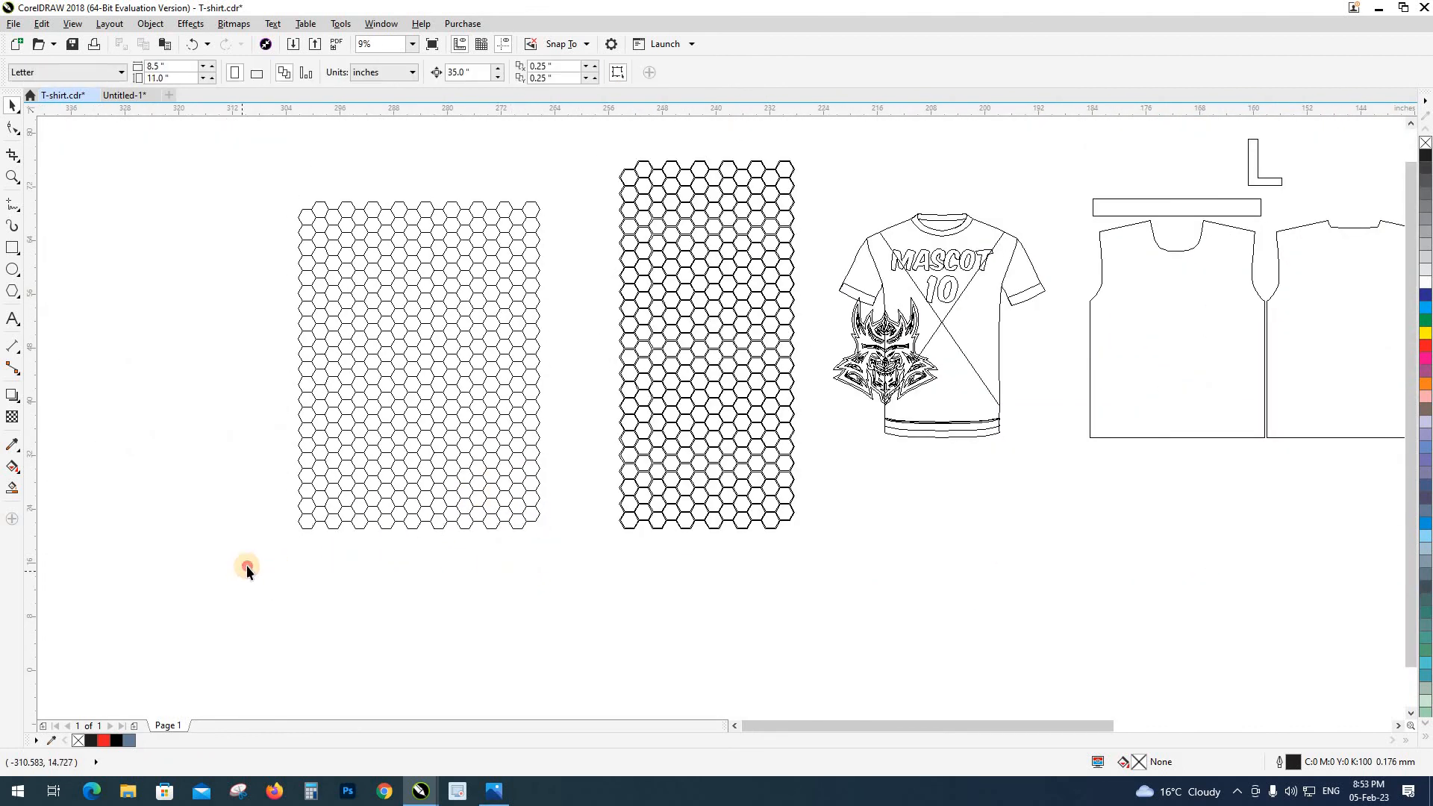
{"action": "left_click", "coordinate": [307, 521]}
{"action": "left_click_drag", "start_coordinate": [259, 569], "coordinate": [564, 184]}
{"action": "left_click", "coordinate": [719, 74]}
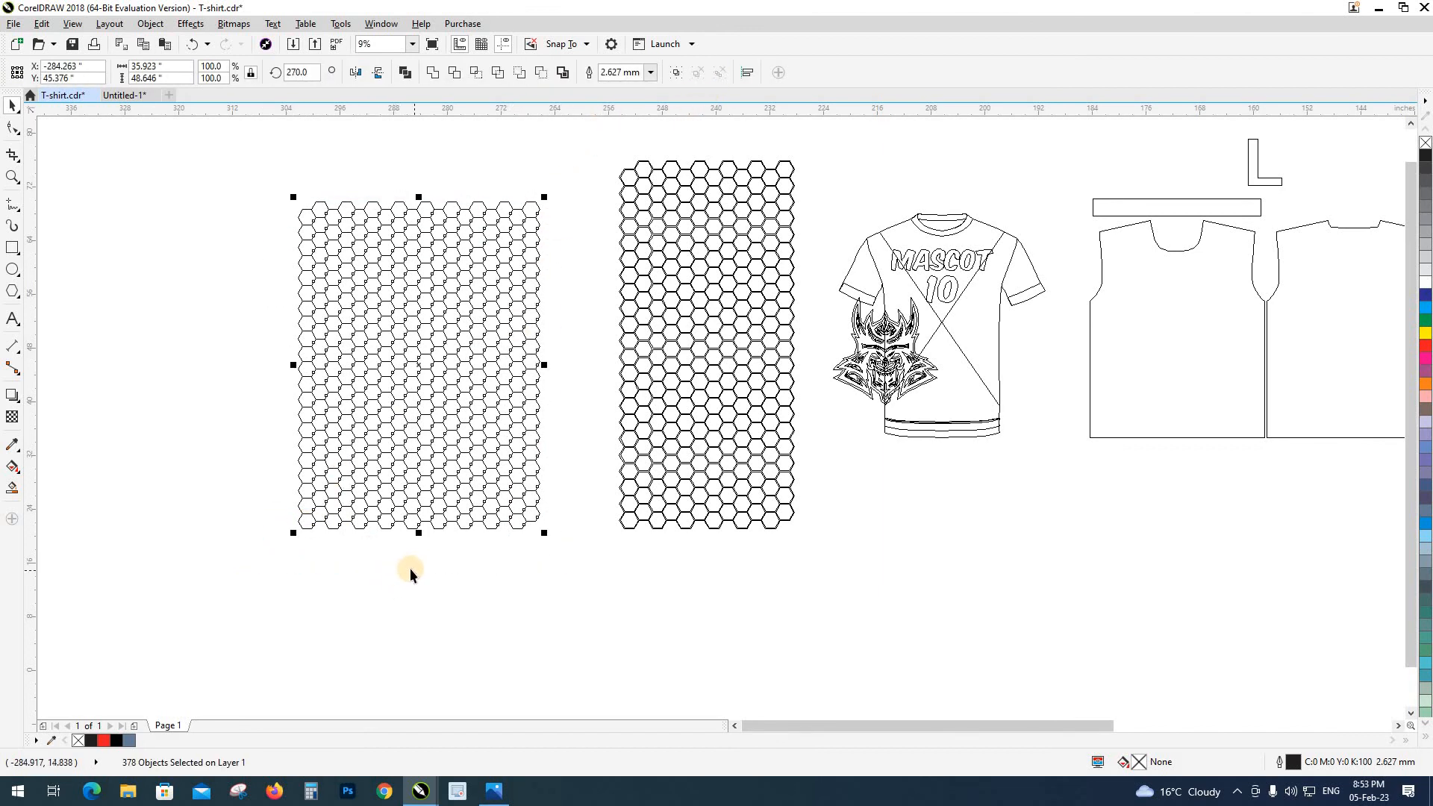
Step: Try to convert the outlines of all the ungrouped hexagons to objects at once
{"action": "left_click", "coordinate": [336, 574]}
{"action": "left_click_drag", "start_coordinate": [544, 177], "coordinate": [551, 194]}
{"action": "key", "text": "ctrl+shift+q"}
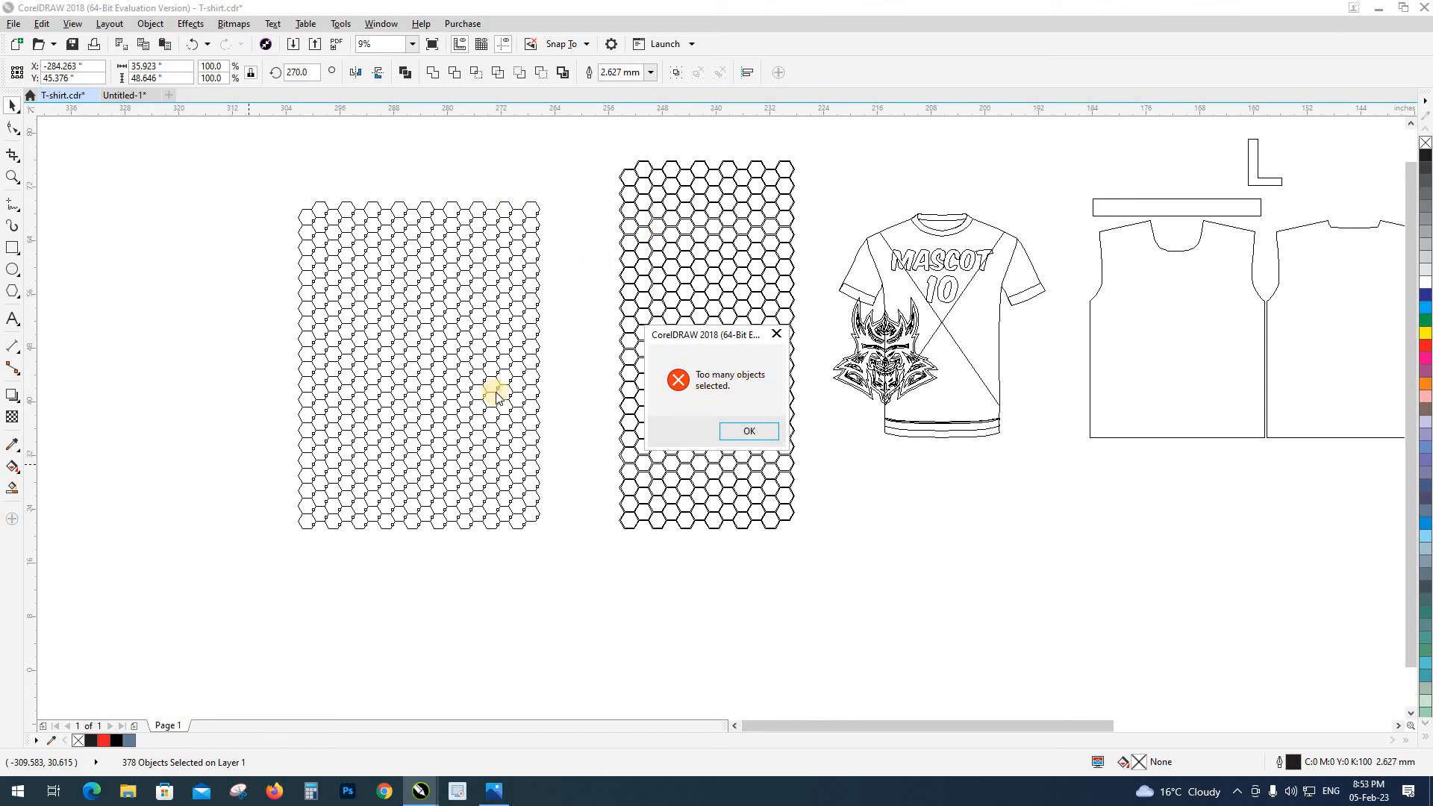
{"action": "left_click", "coordinate": [749, 431]}
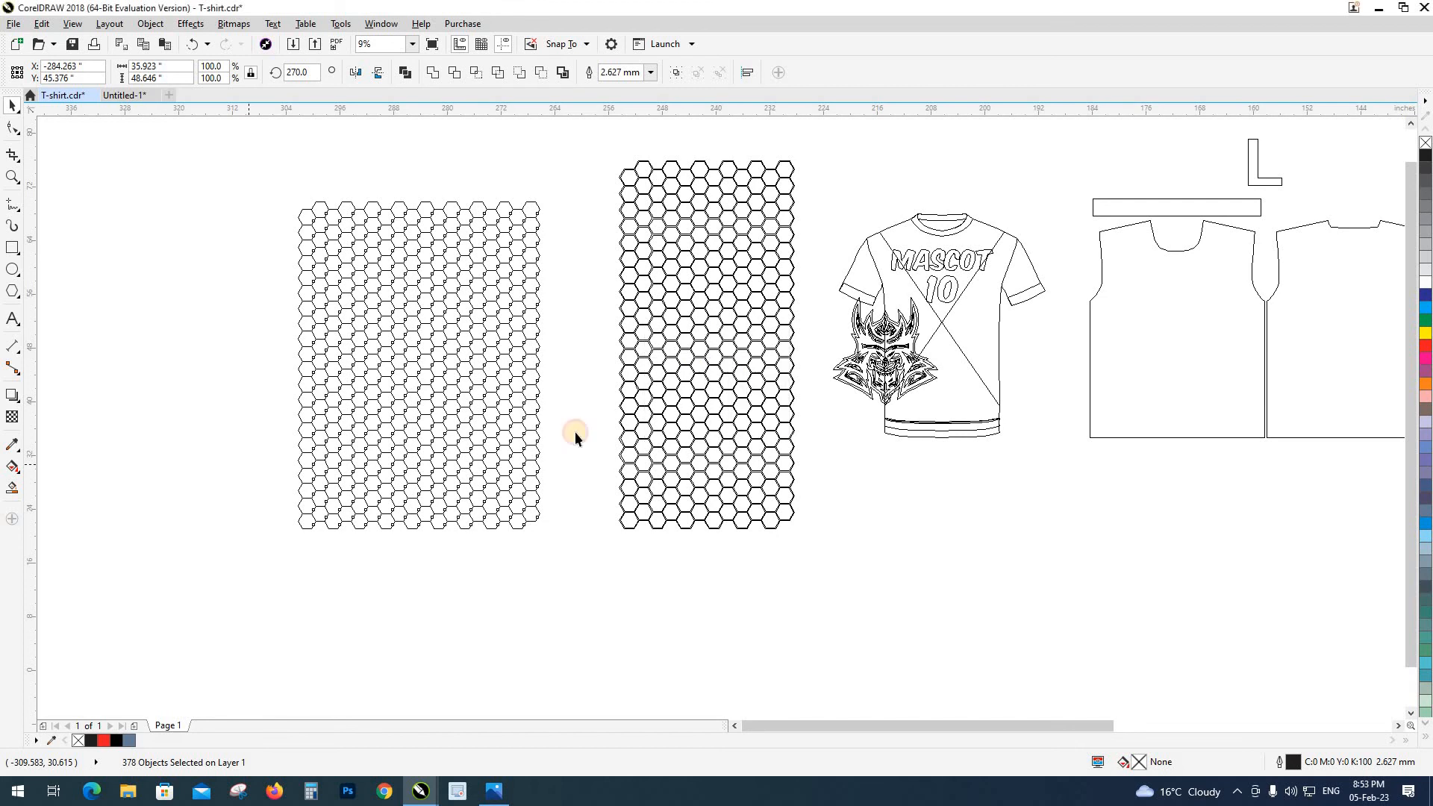
Step: Try to convert the outlines of only the upper part of the new hexagon pattern to objects
{"action": "left_click_drag", "start_coordinate": [249, 177], "coordinate": [556, 387]}
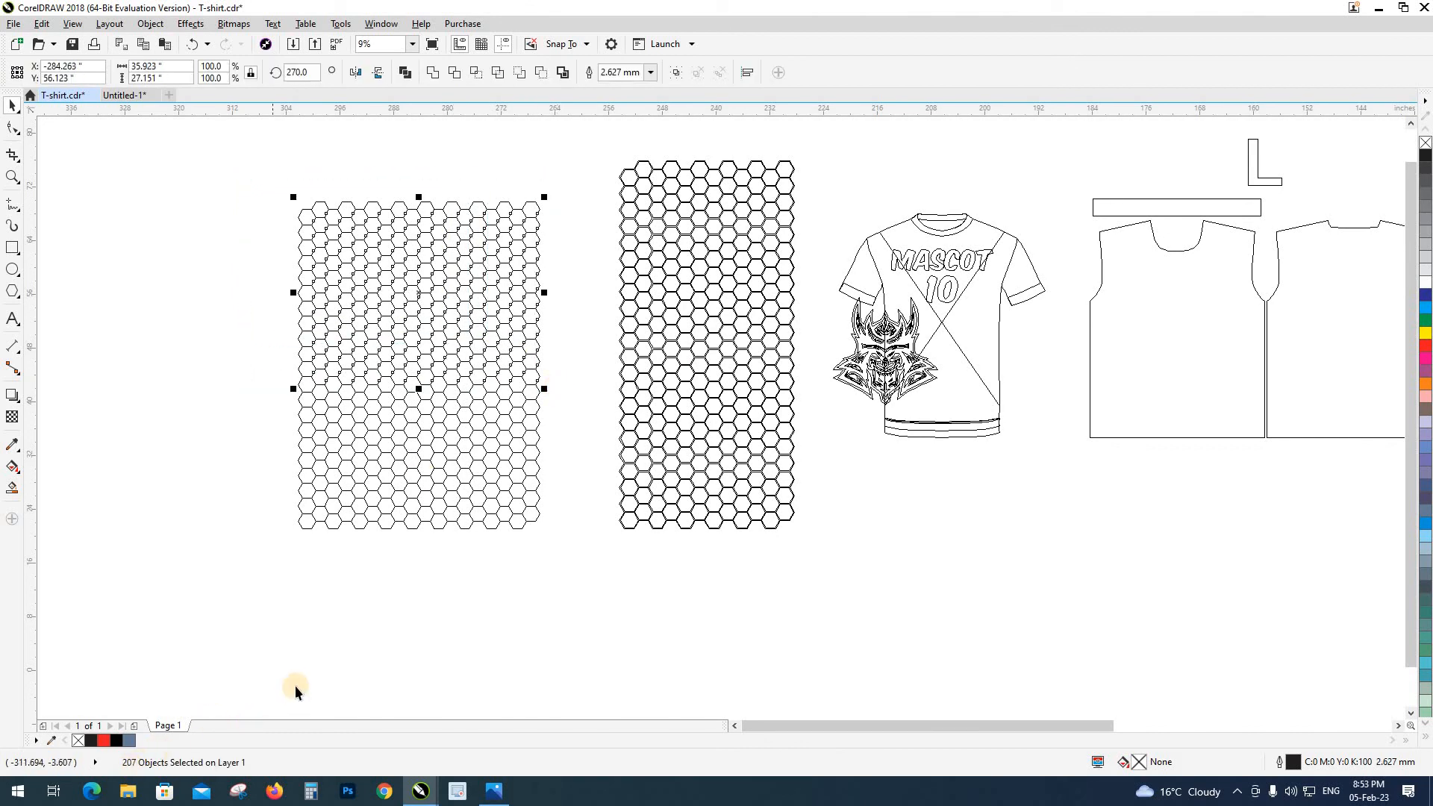
{"action": "key", "text": "ctrl+shift+q"}
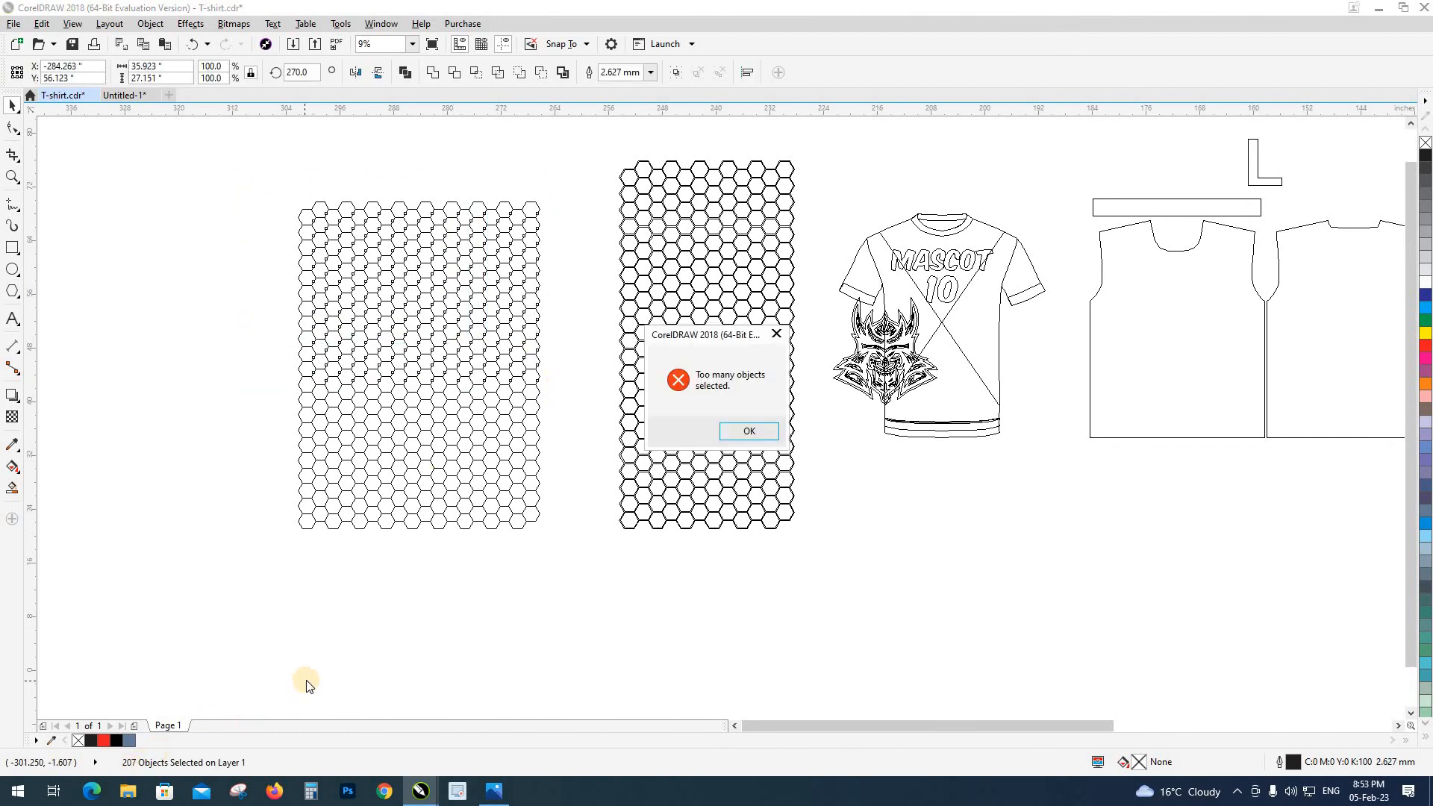
{"action": "left_click", "coordinate": [748, 431]}
{"action": "left_click_drag", "start_coordinate": [226, 158], "coordinate": [553, 376]}
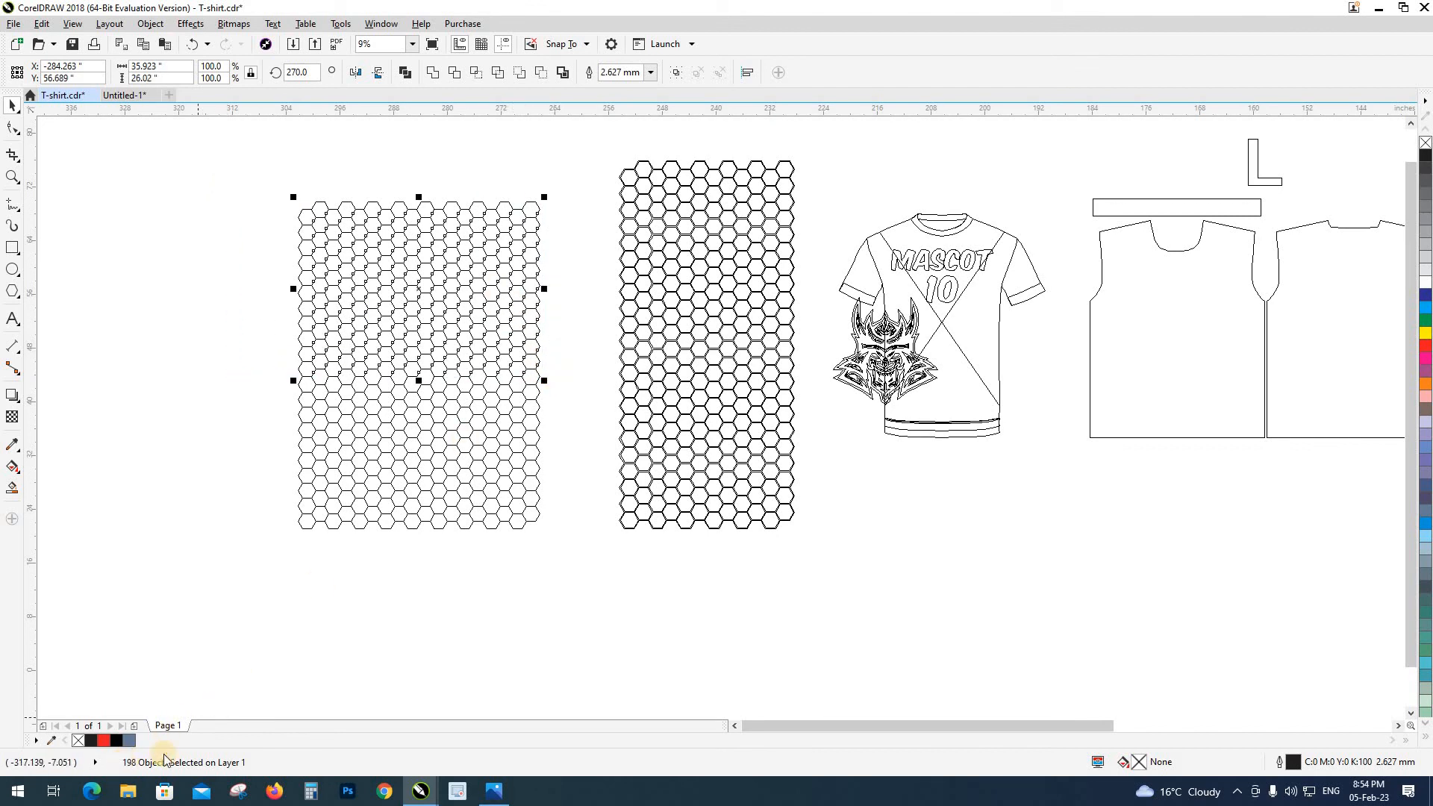
{"action": "key", "text": "space"}
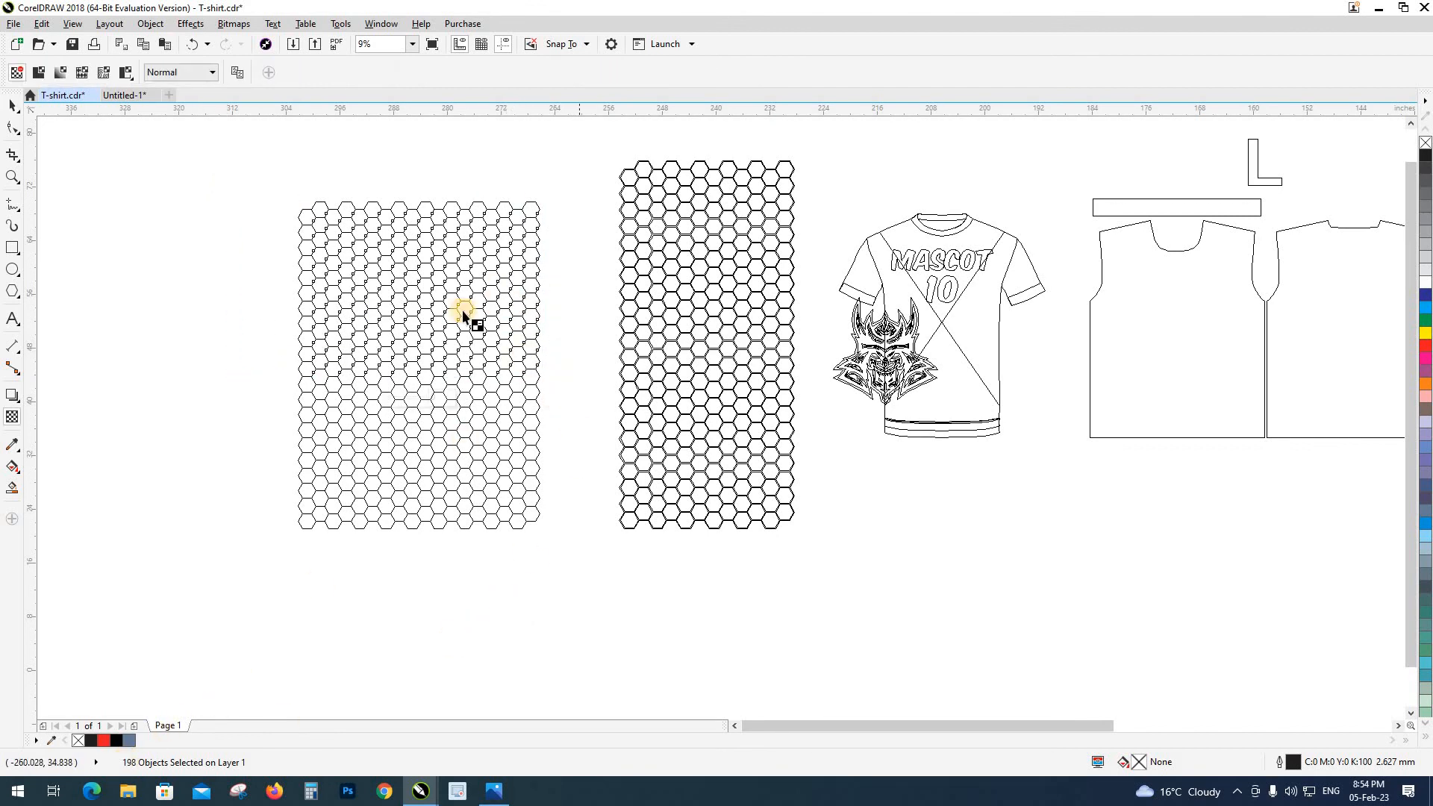
{"action": "left_click", "coordinate": [411, 399]}
{"action": "left_click", "coordinate": [411, 400]}
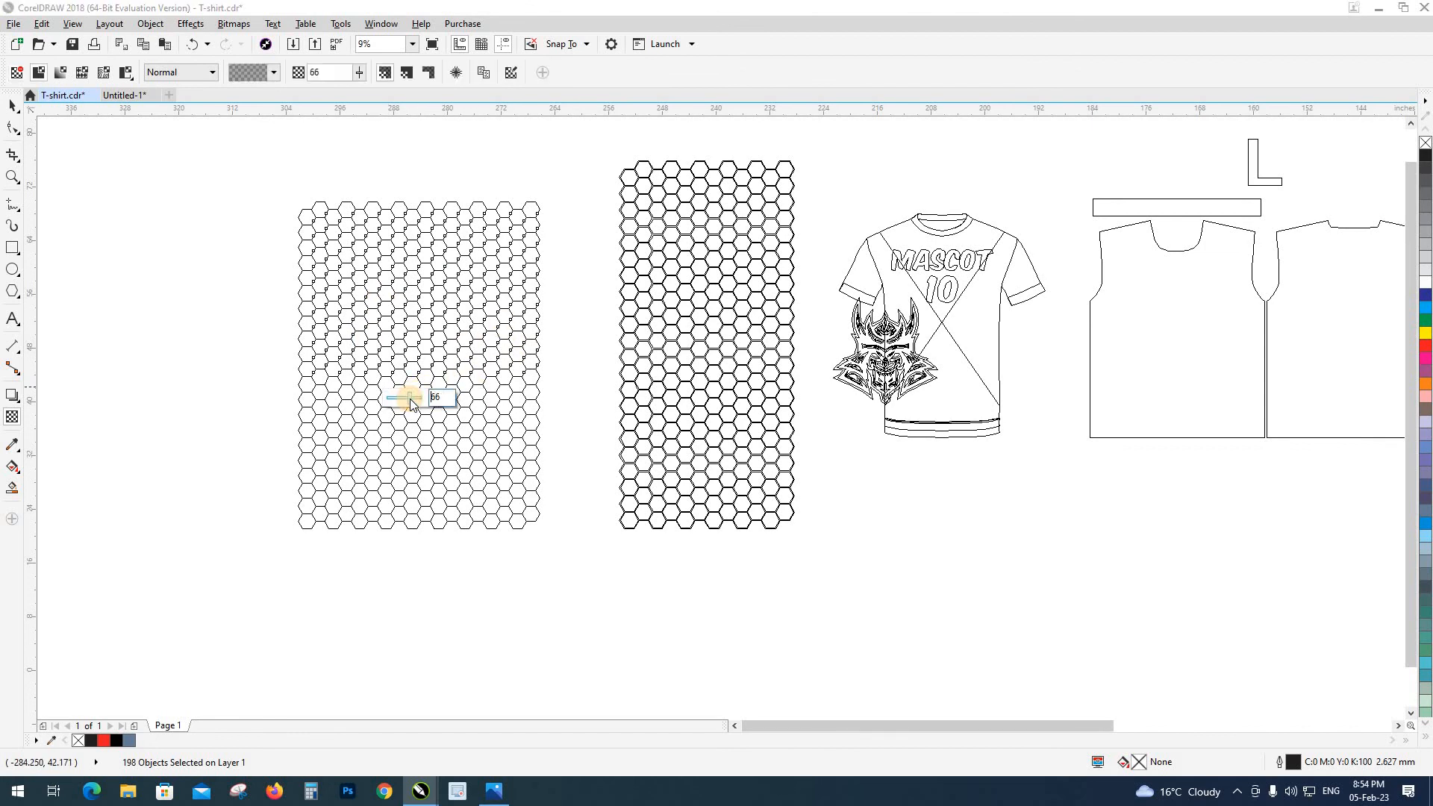
{"action": "left_click_drag", "start_coordinate": [408, 402], "coordinate": [382, 401]}
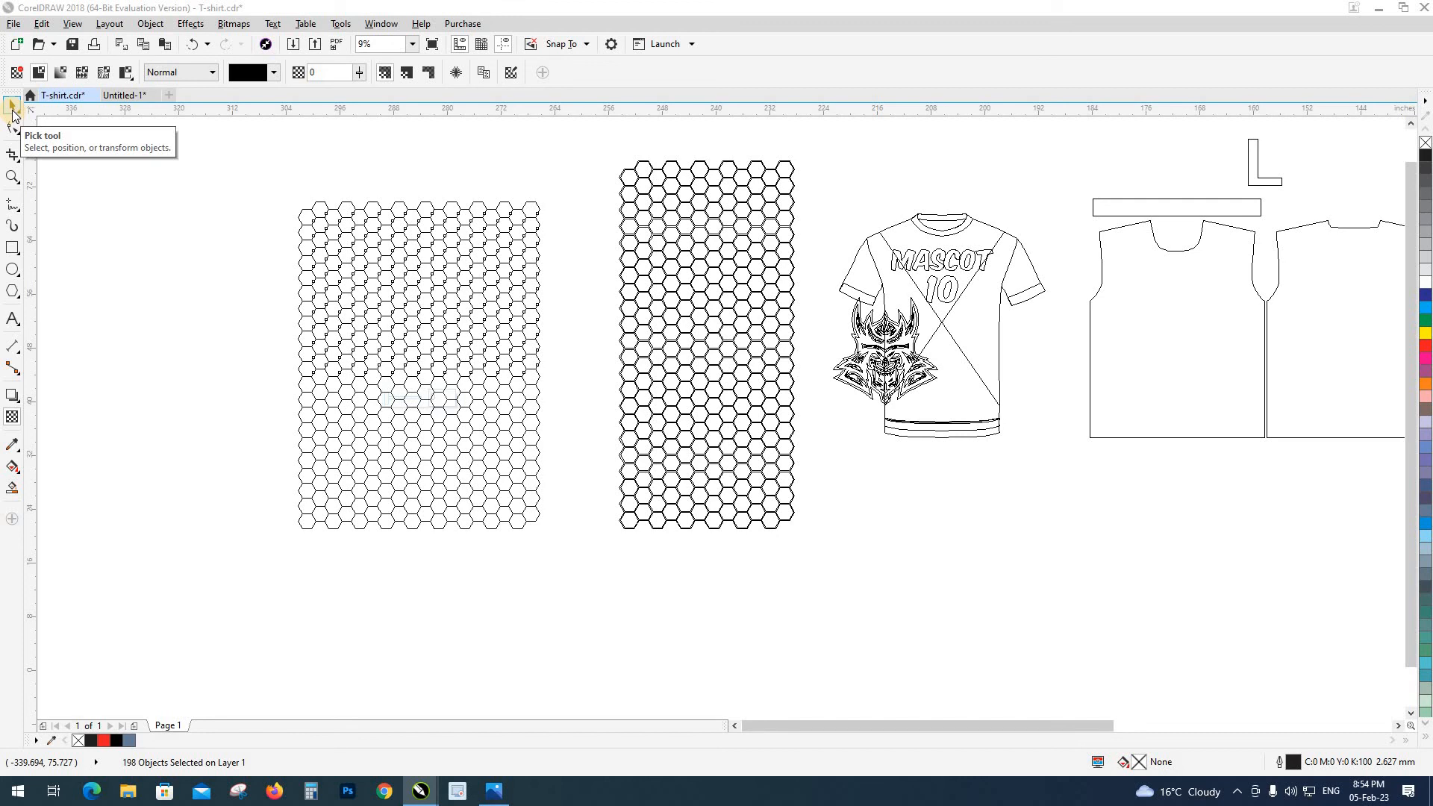
{"action": "left_click", "coordinate": [12, 111]}
{"action": "left_click", "coordinate": [268, 348]}
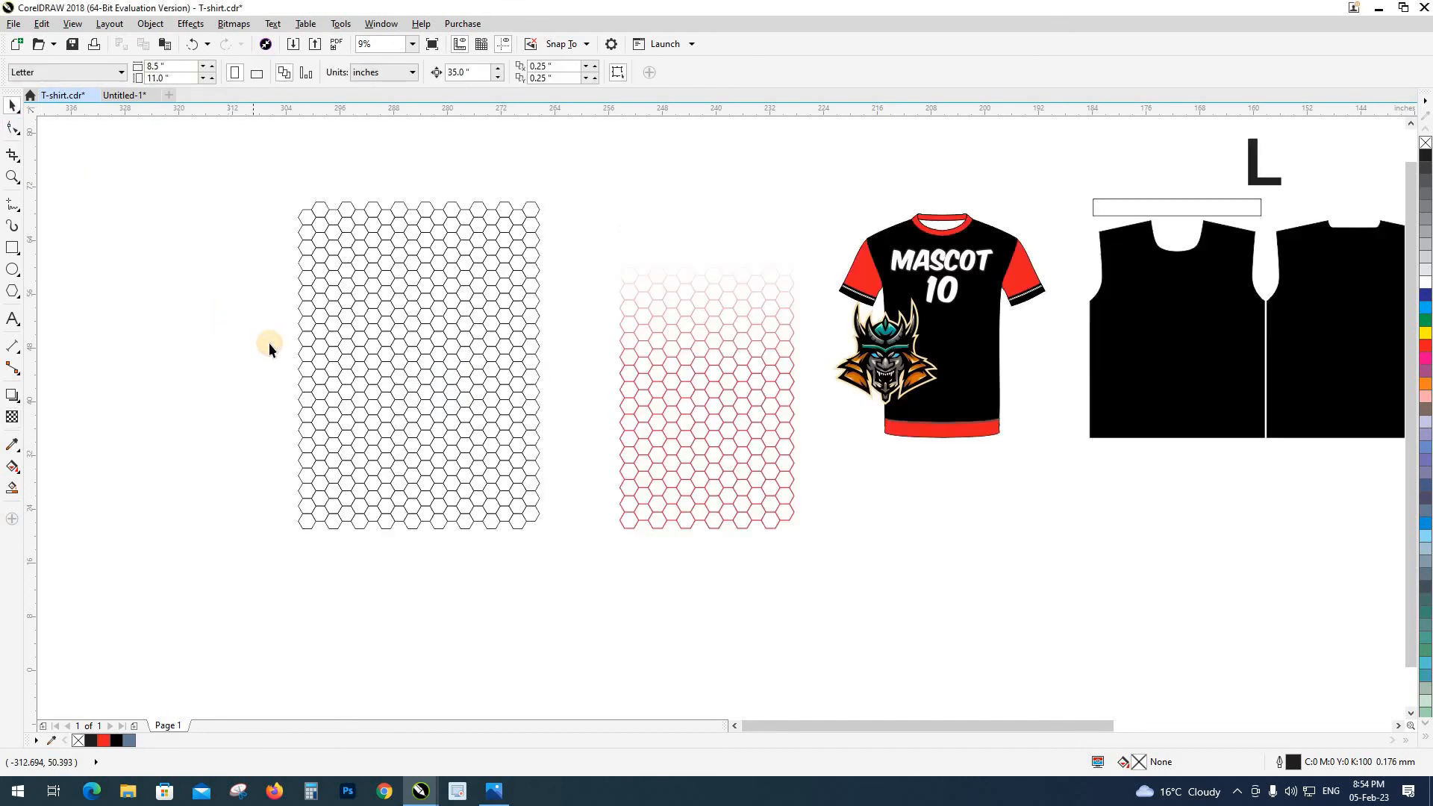
Step: Select the entire new hexagon pattern and colour its outlines with the document's red
{"action": "left_click_drag", "start_coordinate": [239, 179], "coordinate": [564, 570]}
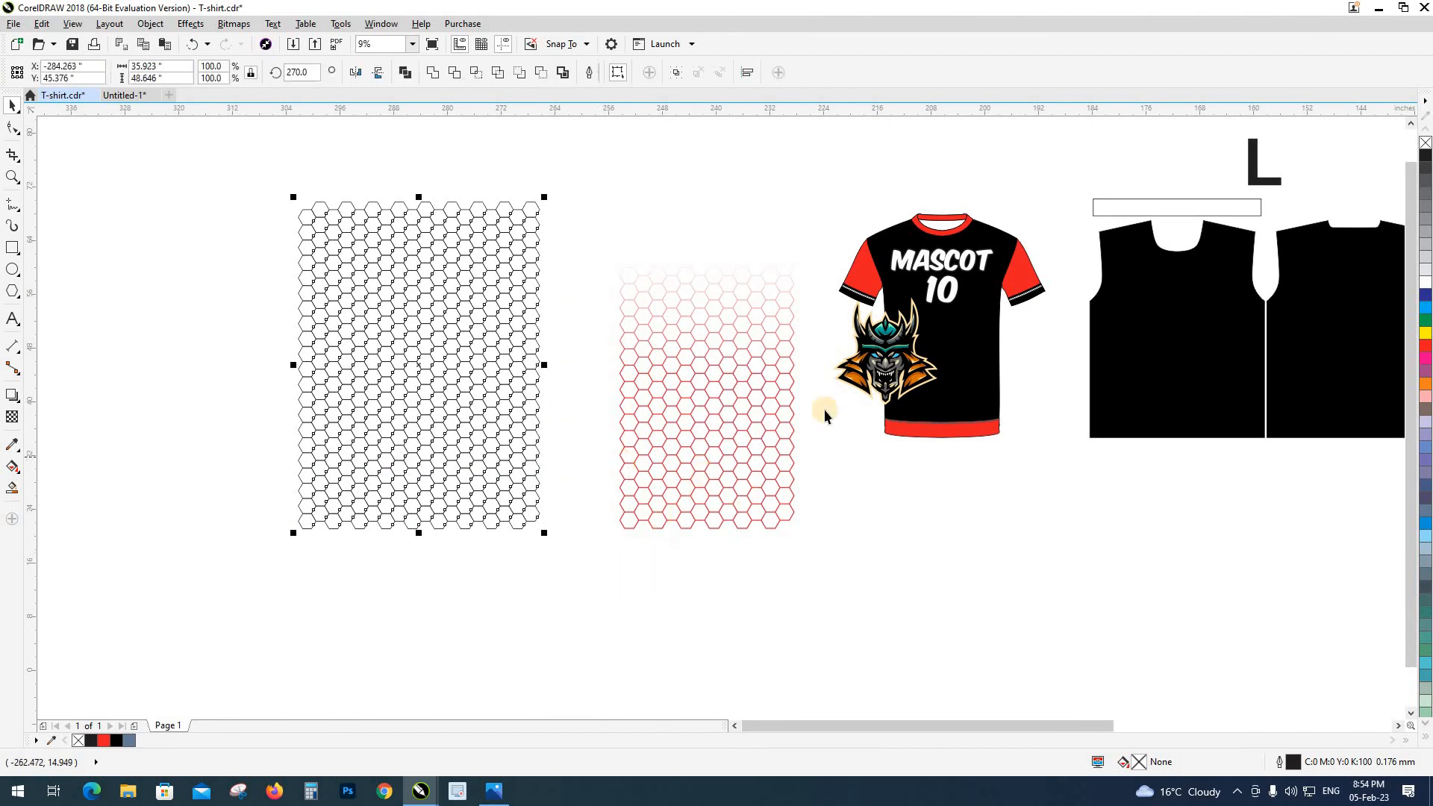
{"action": "right_click", "coordinate": [103, 741]}
{"action": "scroll", "coordinate": [418, 485], "scroll_direction": "up", "scroll_amount": 3}
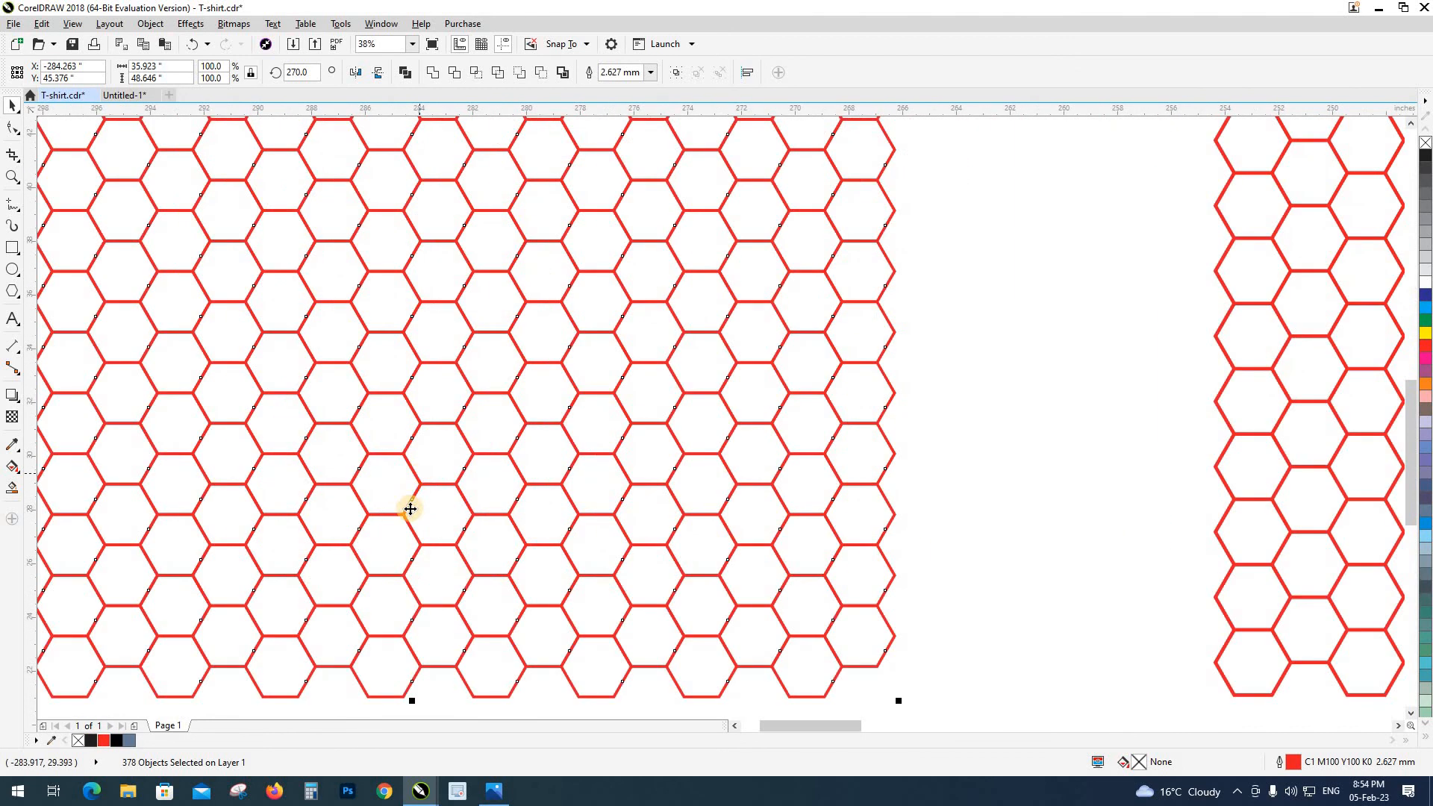
{"action": "scroll", "coordinate": [410, 503], "scroll_direction": "down", "scroll_amount": 3}
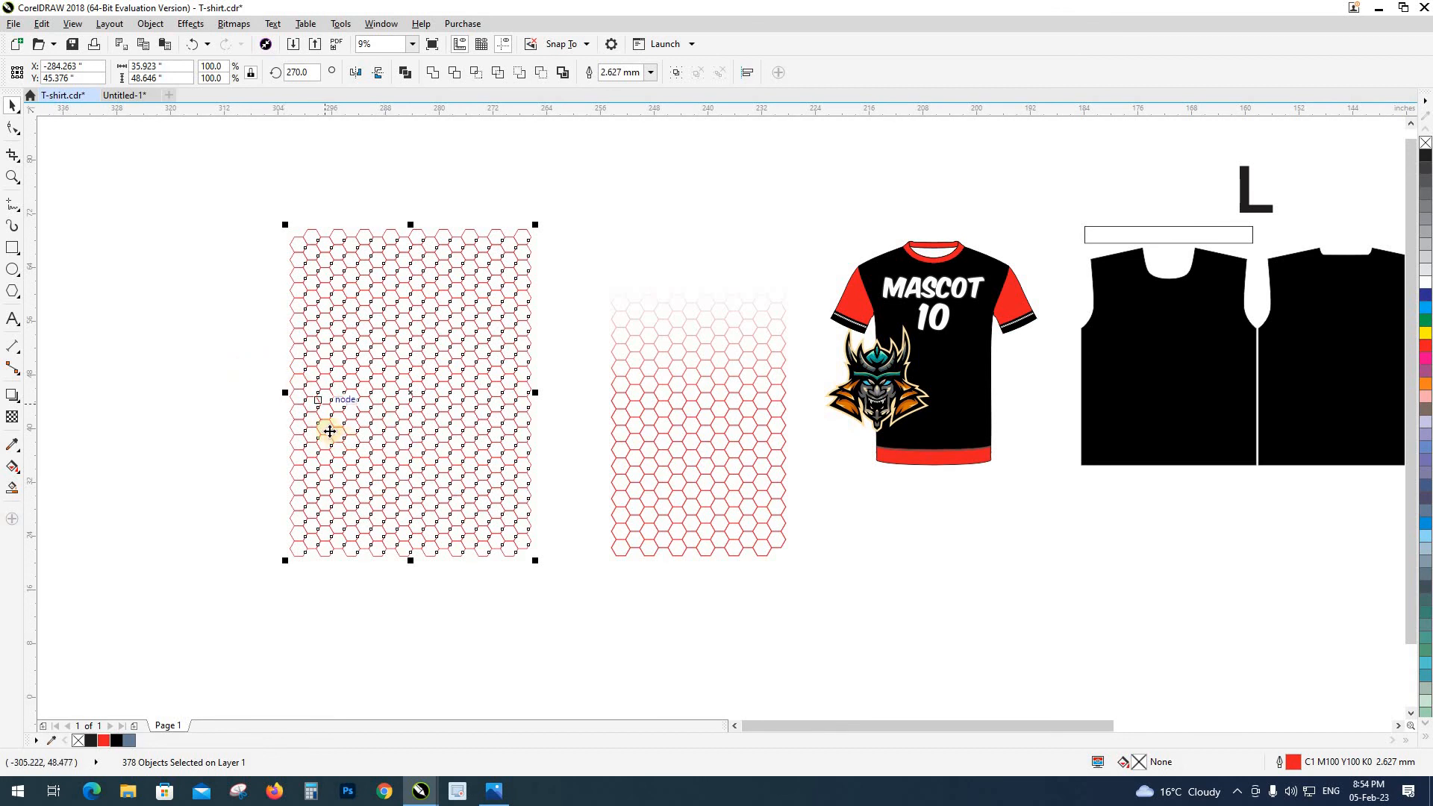
{"action": "scroll", "coordinate": [371, 464], "scroll_direction": "up", "scroll_amount": 3}
{"action": "scroll", "coordinate": [361, 433], "scroll_direction": "up", "scroll_amount": 3}
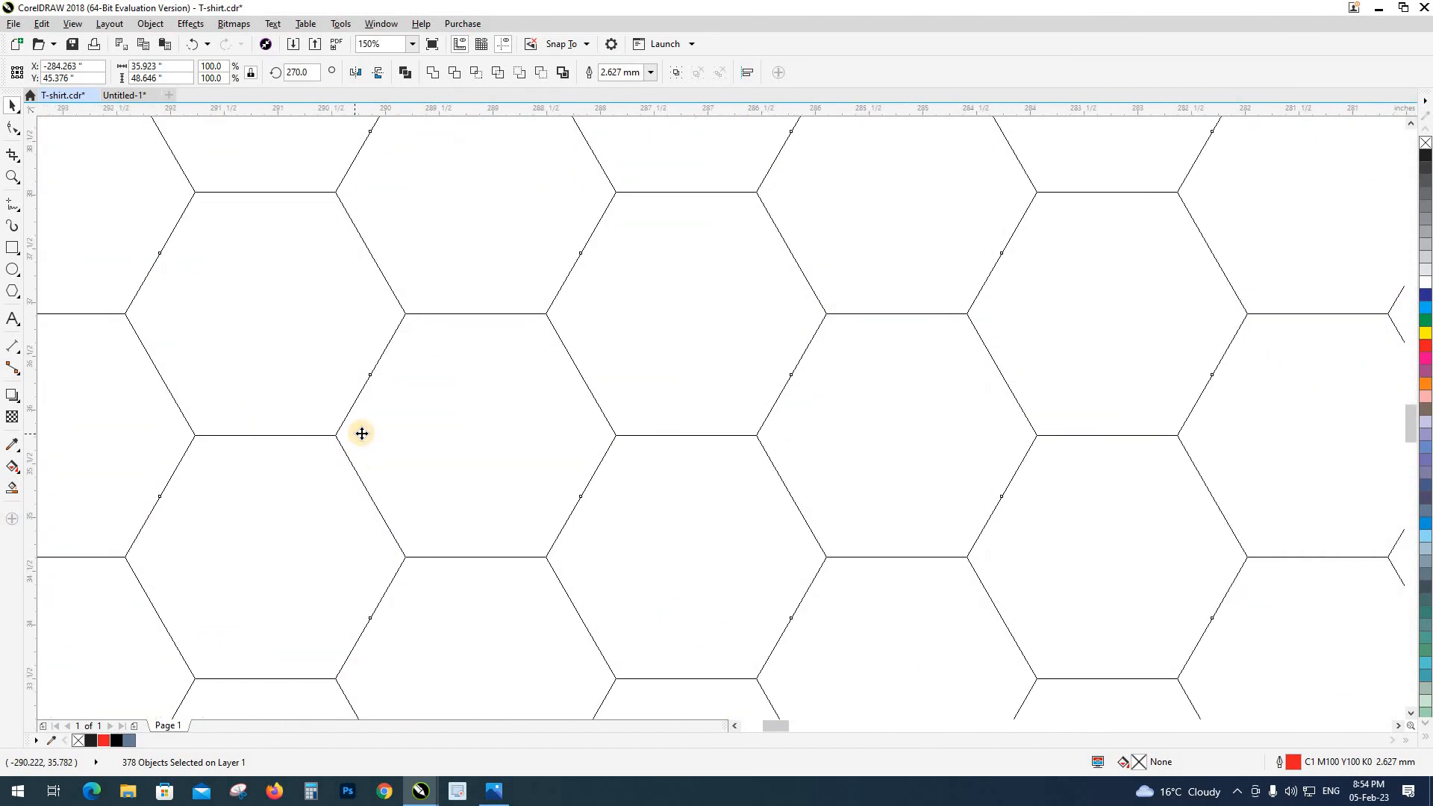
{"action": "scroll", "coordinate": [361, 433], "scroll_direction": "down", "scroll_amount": 3}
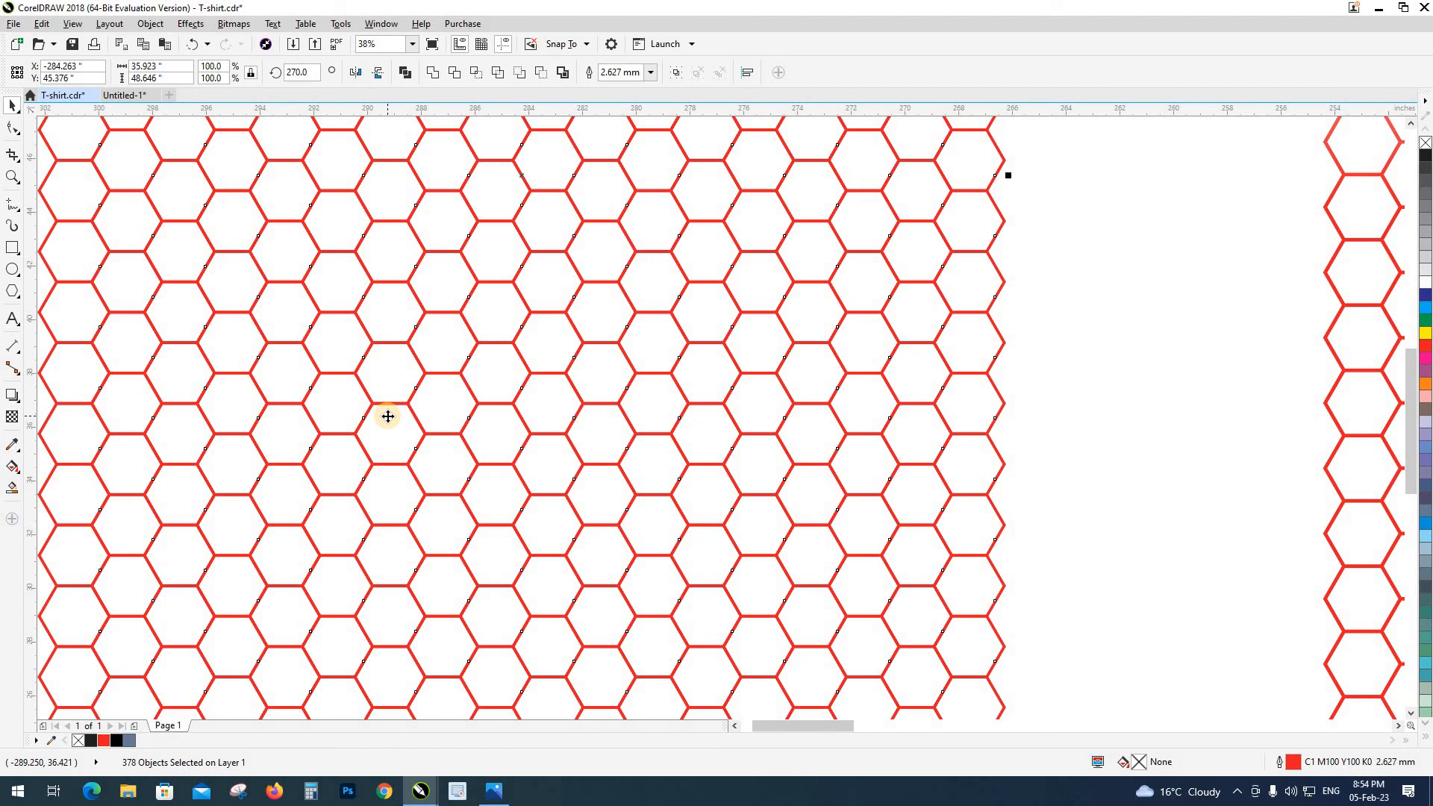
Step: Convert the outlines of all the selected red hexagons to objects
{"action": "left_click", "coordinate": [157, 26]}
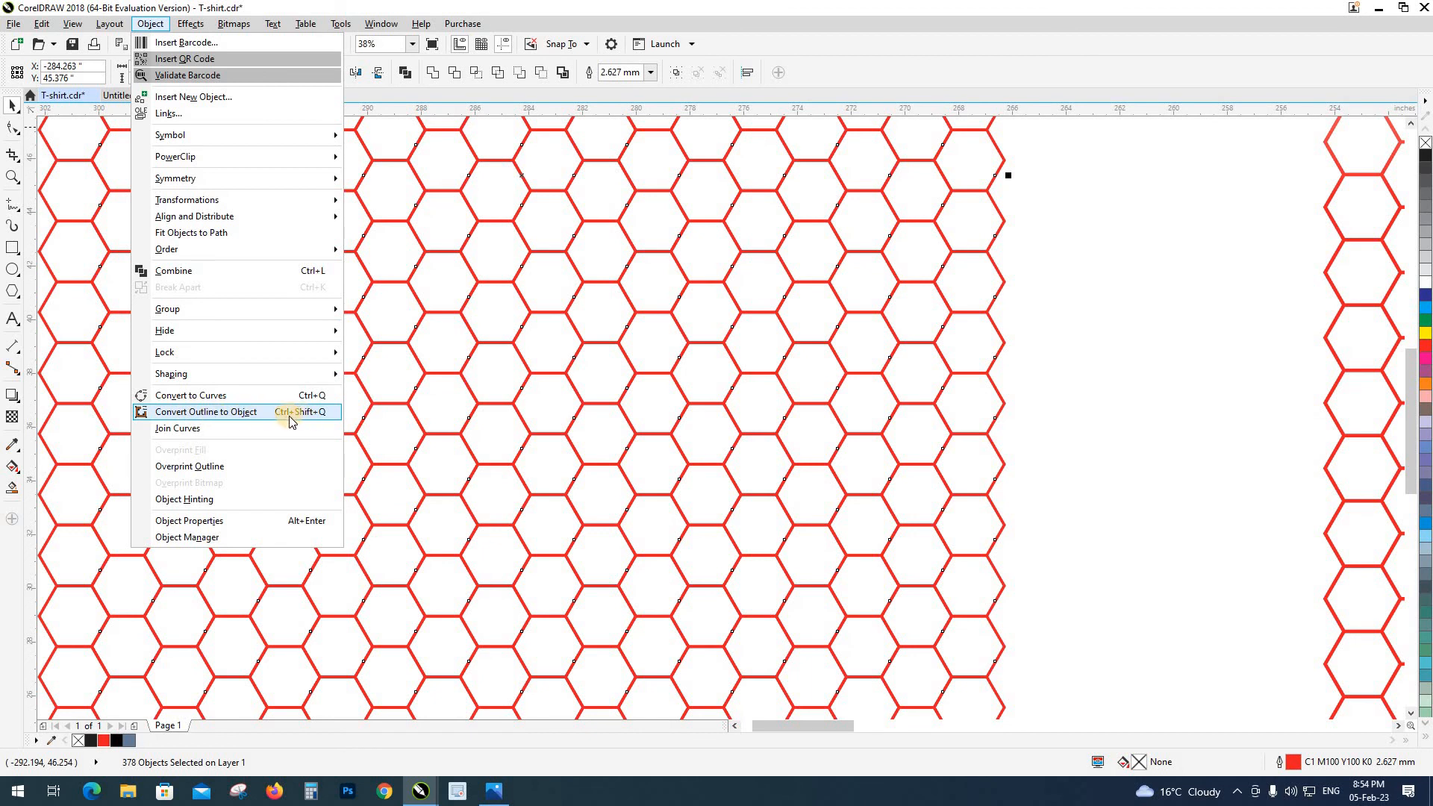
{"action": "left_click", "coordinate": [329, 413]}
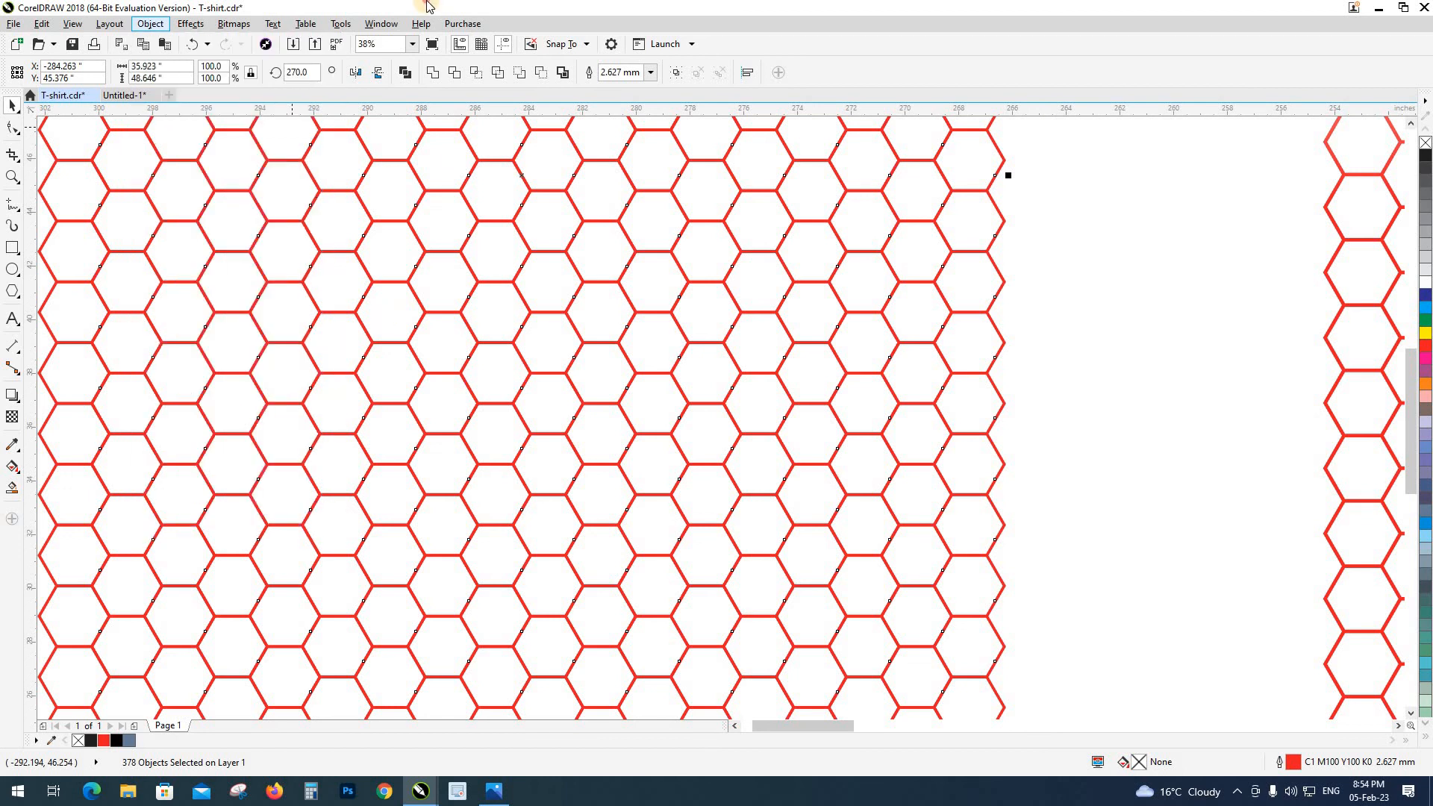
{"action": "scroll", "coordinate": [421, 487], "scroll_direction": "down", "scroll_amount": 1}
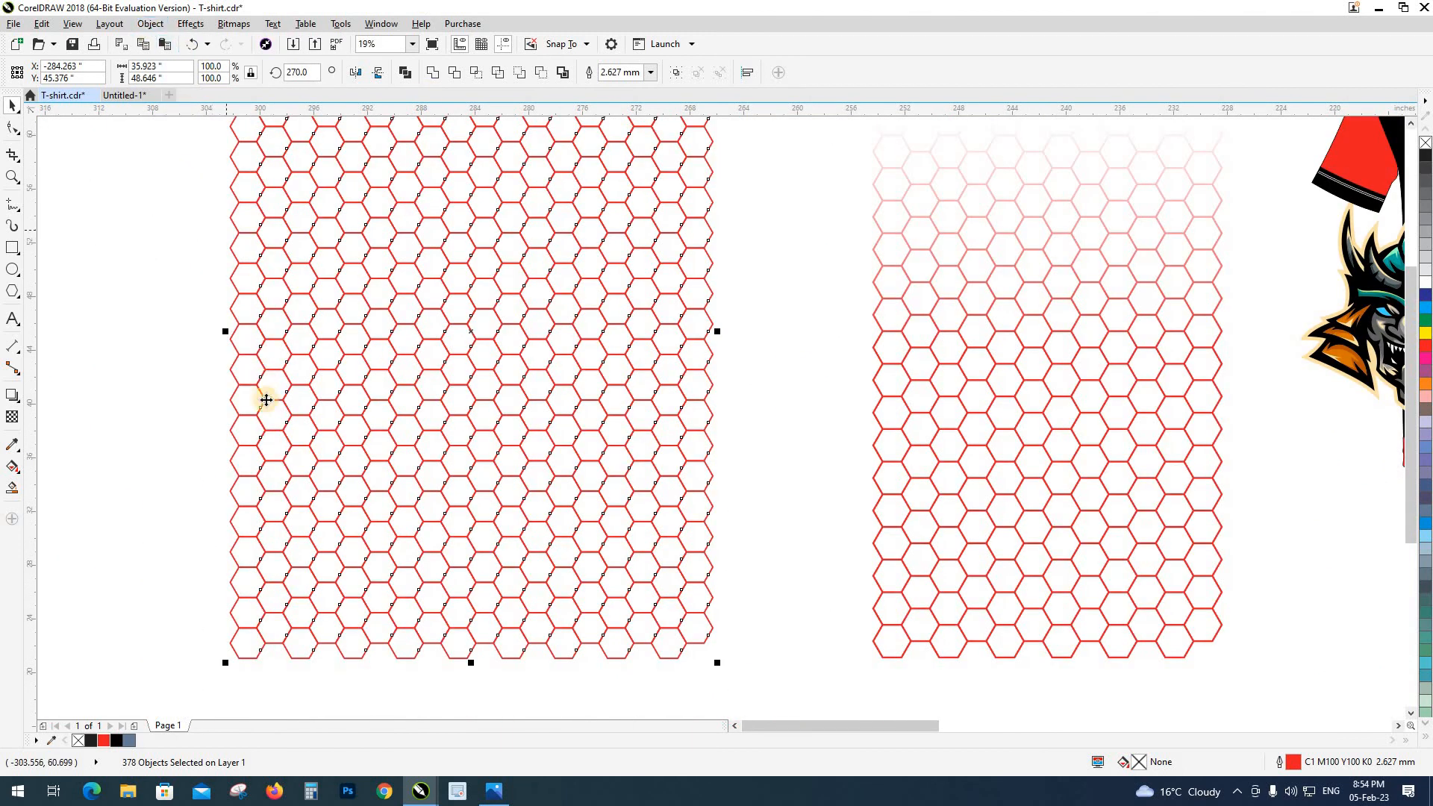
{"action": "left_click", "coordinate": [150, 23]}
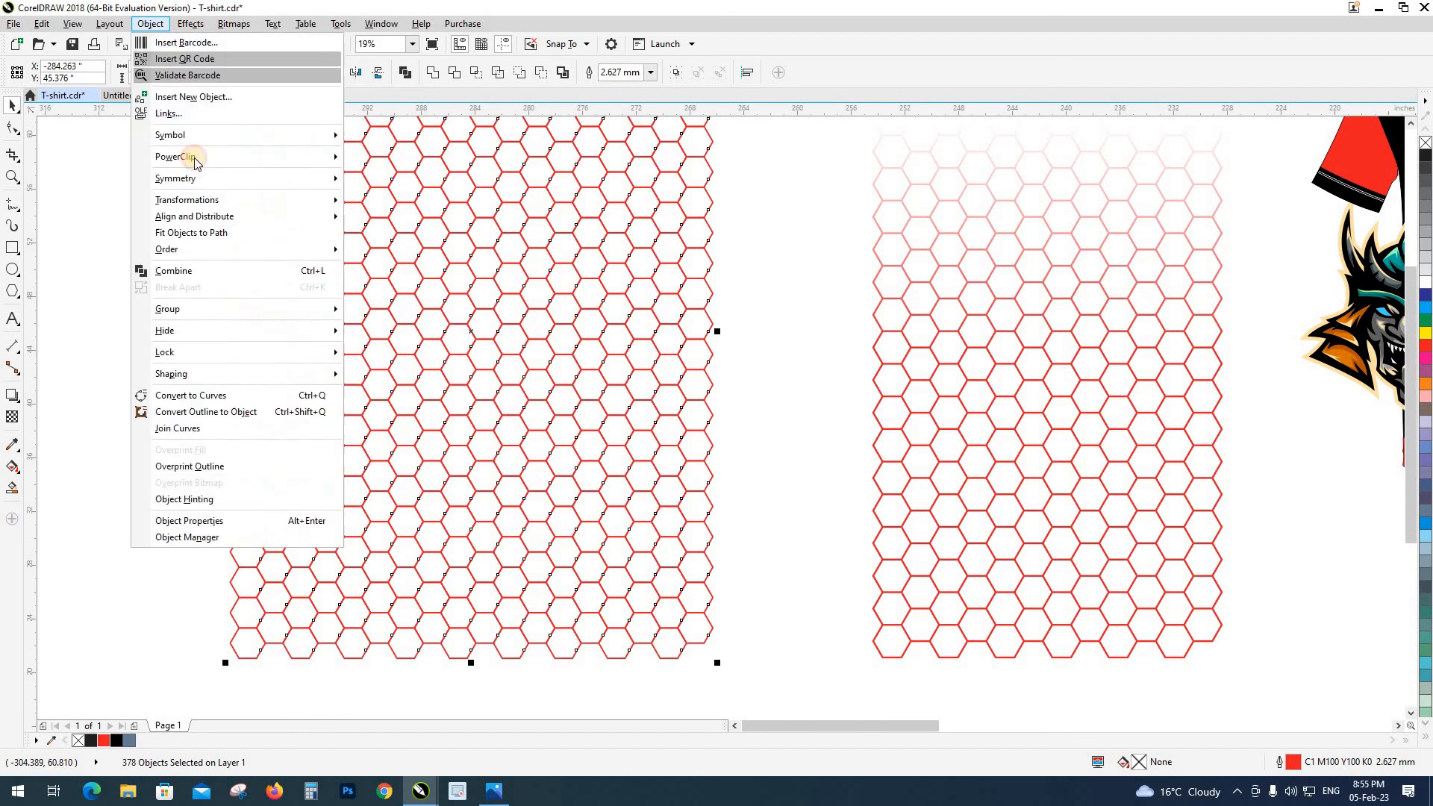
{"action": "left_click", "coordinate": [256, 413]}
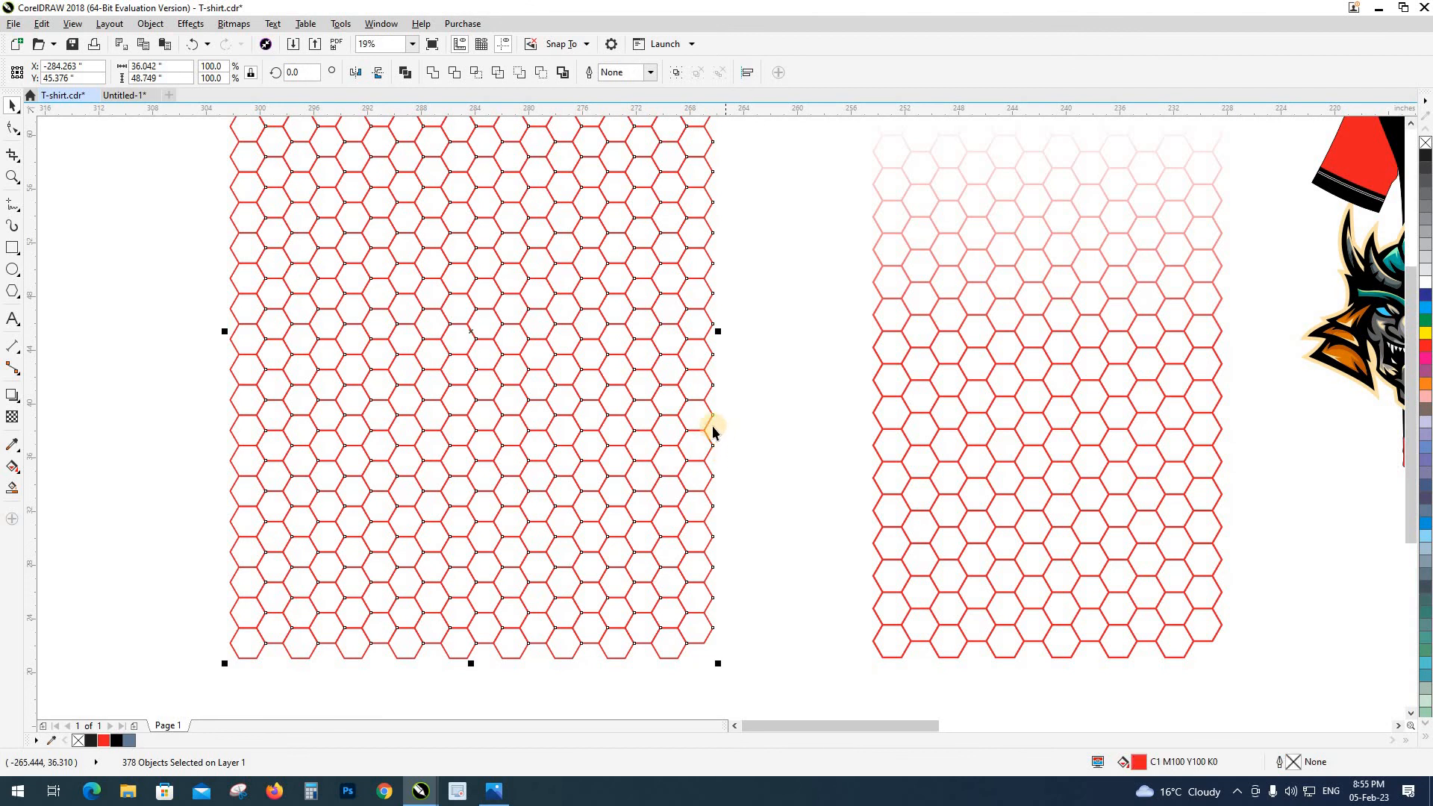
Step: Examine the converted hexagons' overlapping edges in wireframe and compare them with the finished pattern
{"action": "key", "text": "shift+F9"}
{"action": "scroll", "coordinate": [706, 414], "scroll_direction": "up", "scroll_amount": 4}
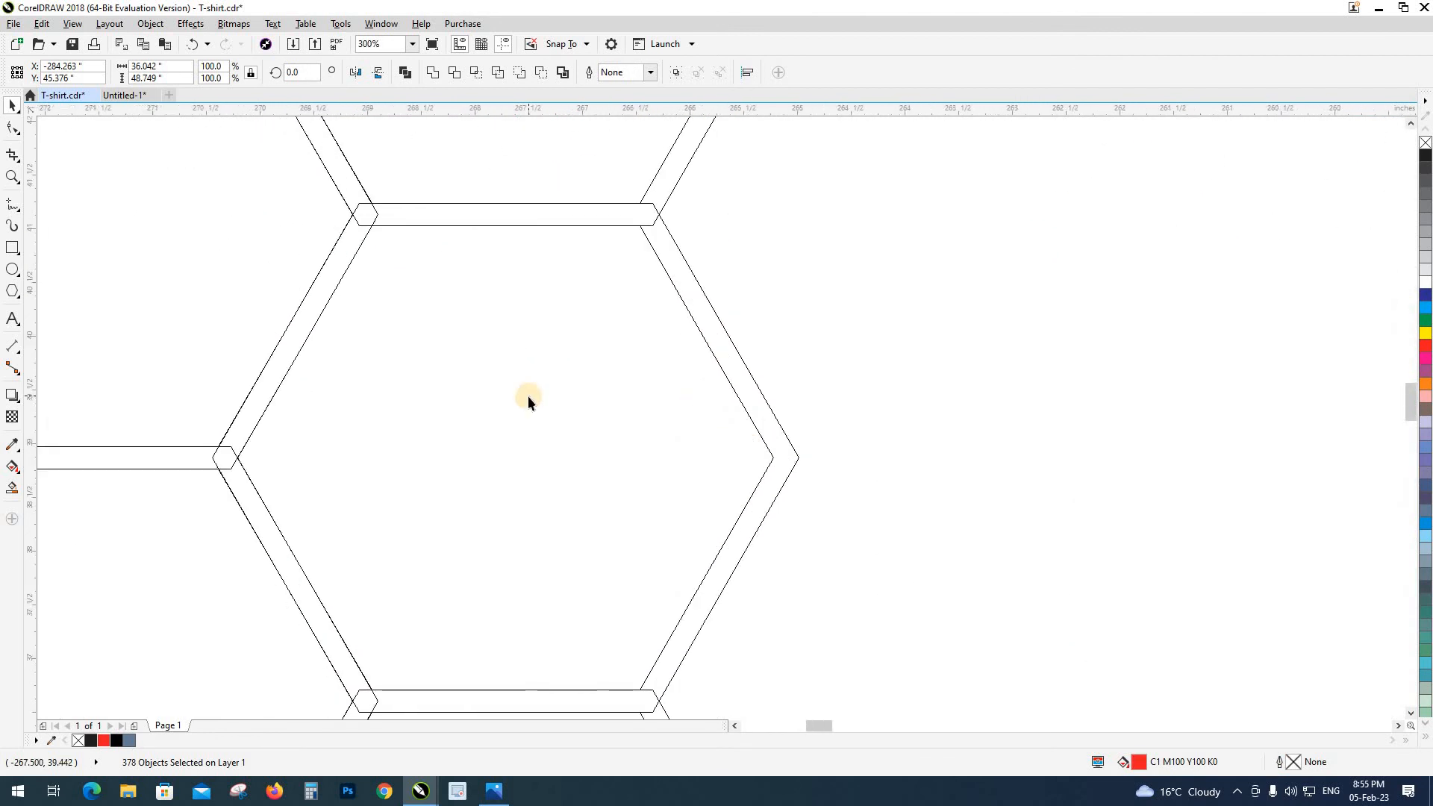
{"action": "scroll", "coordinate": [533, 396], "scroll_direction": "down", "scroll_amount": 3}
{"action": "scroll", "coordinate": [534, 395], "scroll_direction": "down", "scroll_amount": 2}
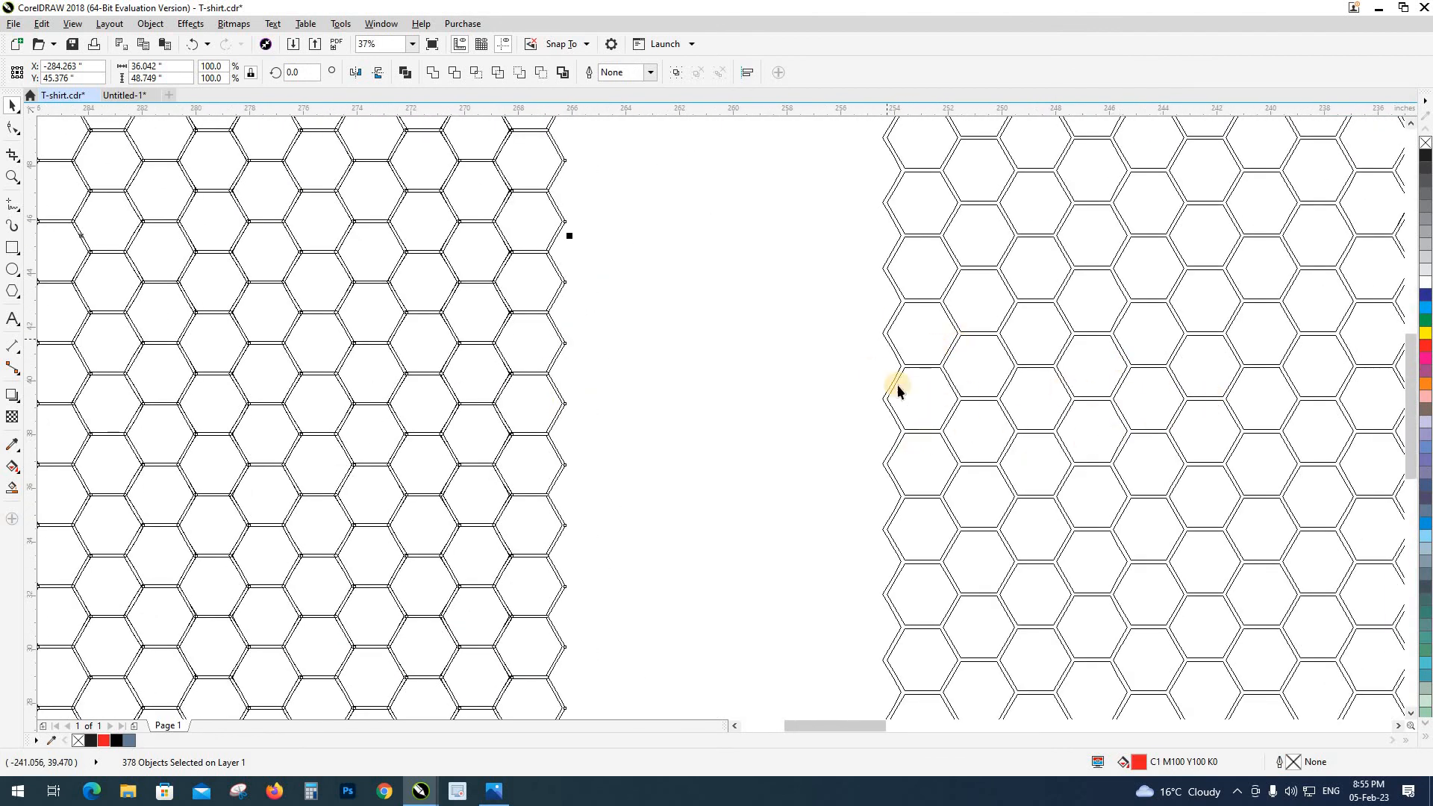
{"action": "scroll", "coordinate": [575, 431], "scroll_direction": "down", "scroll_amount": 2}
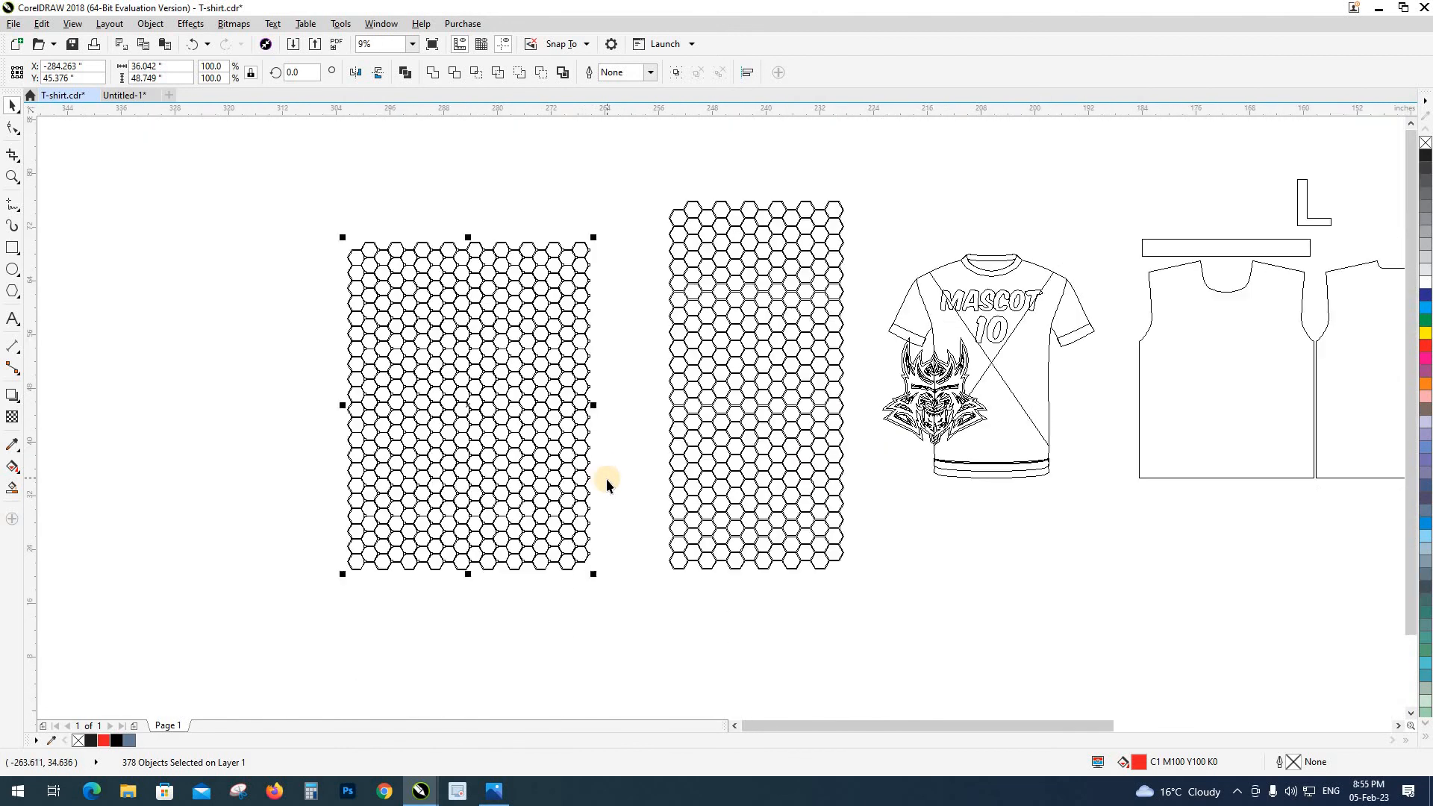
{"action": "key", "text": "shift+F9"}
{"action": "left_click", "coordinate": [607, 479]}
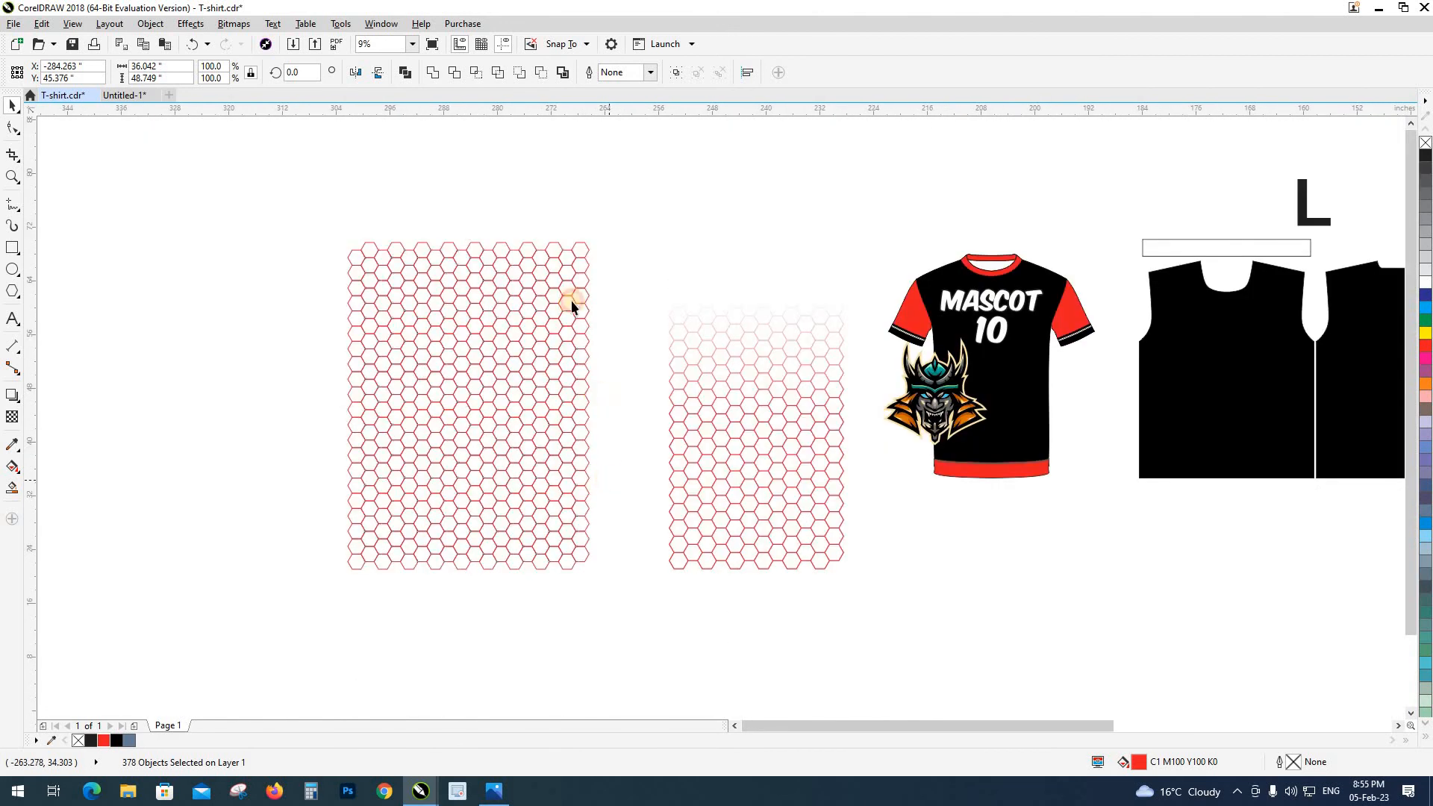
Step: Move individual hexagons up out of the new pattern's top edge, undoing each move
{"action": "left_click", "coordinate": [562, 256]}
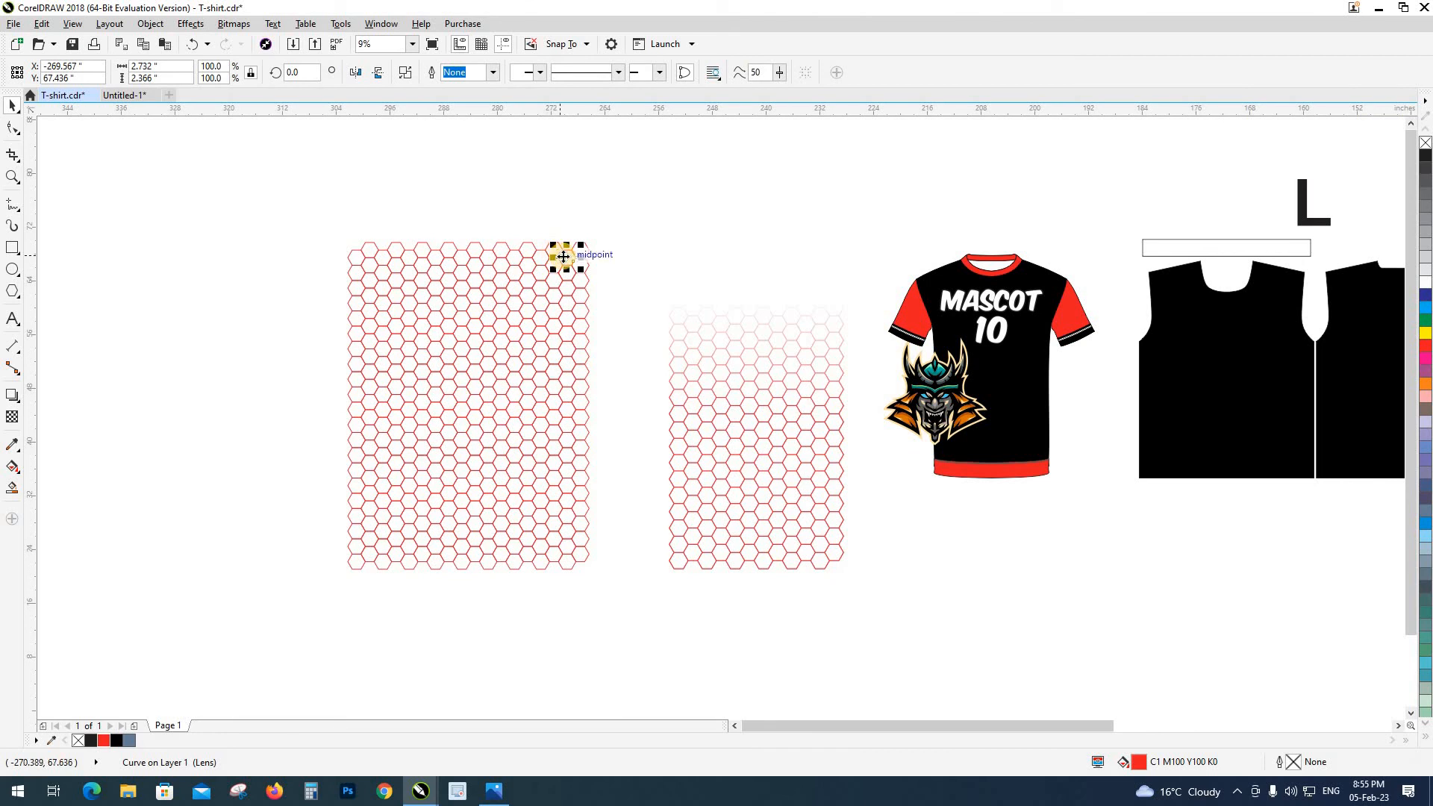
{"action": "left_click_drag", "start_coordinate": [566, 256], "coordinate": [587, 200]}
{"action": "key", "text": "ctrl+z"}
{"action": "left_click", "coordinate": [519, 258]}
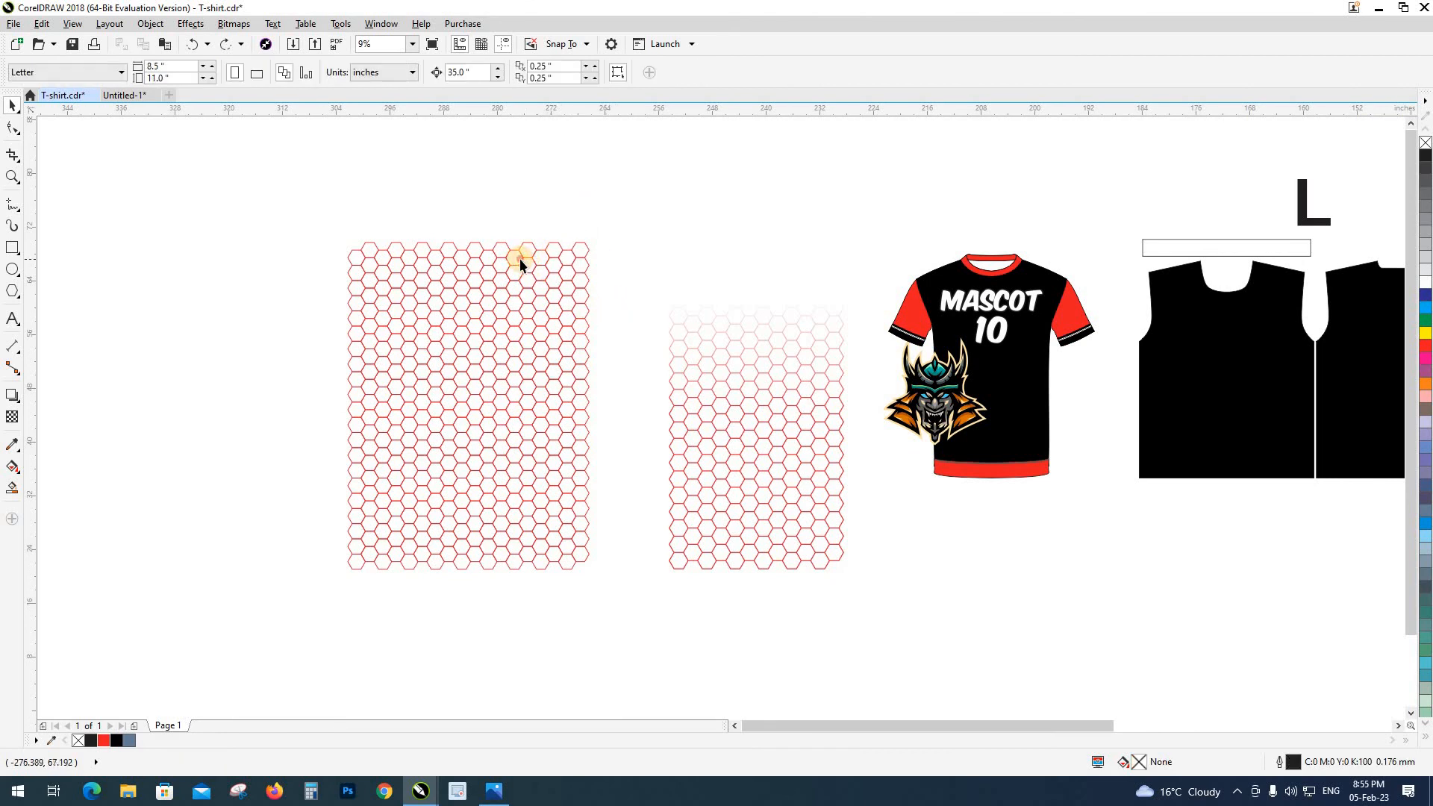
{"action": "left_click_drag", "start_coordinate": [518, 261], "coordinate": [519, 225]}
{"action": "key", "text": "ctrl+z"}
Step: Select all the converted red hexagons of the new pattern and save the T-shirt.cdr document
{"action": "left_click", "coordinate": [400, 217]}
{"action": "left_click", "coordinate": [387, 567]}
{"action": "left_click", "coordinate": [391, 584]}
{"action": "left_click_drag", "start_coordinate": [324, 606], "coordinate": [604, 233]}
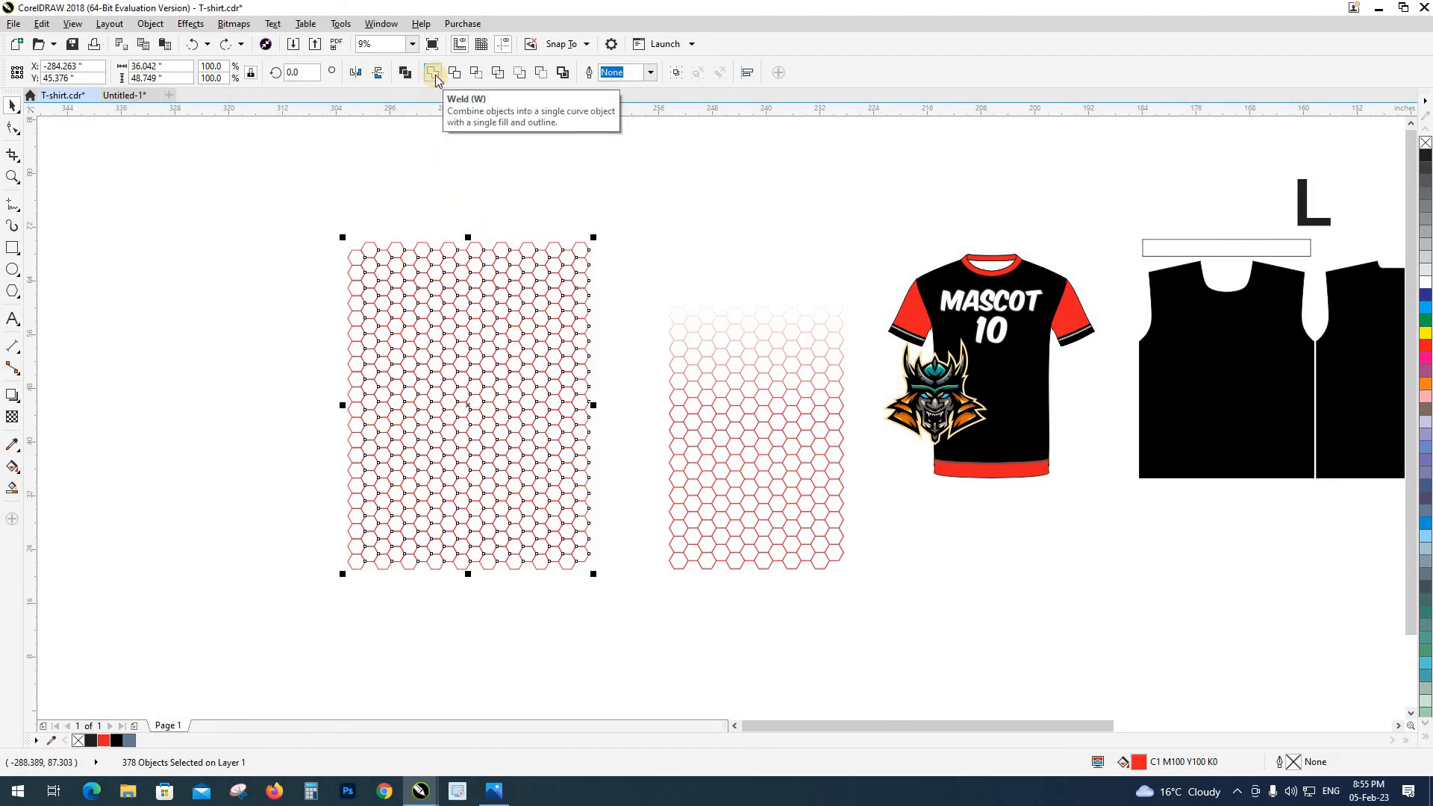
{"action": "left_click", "coordinate": [287, 299]}
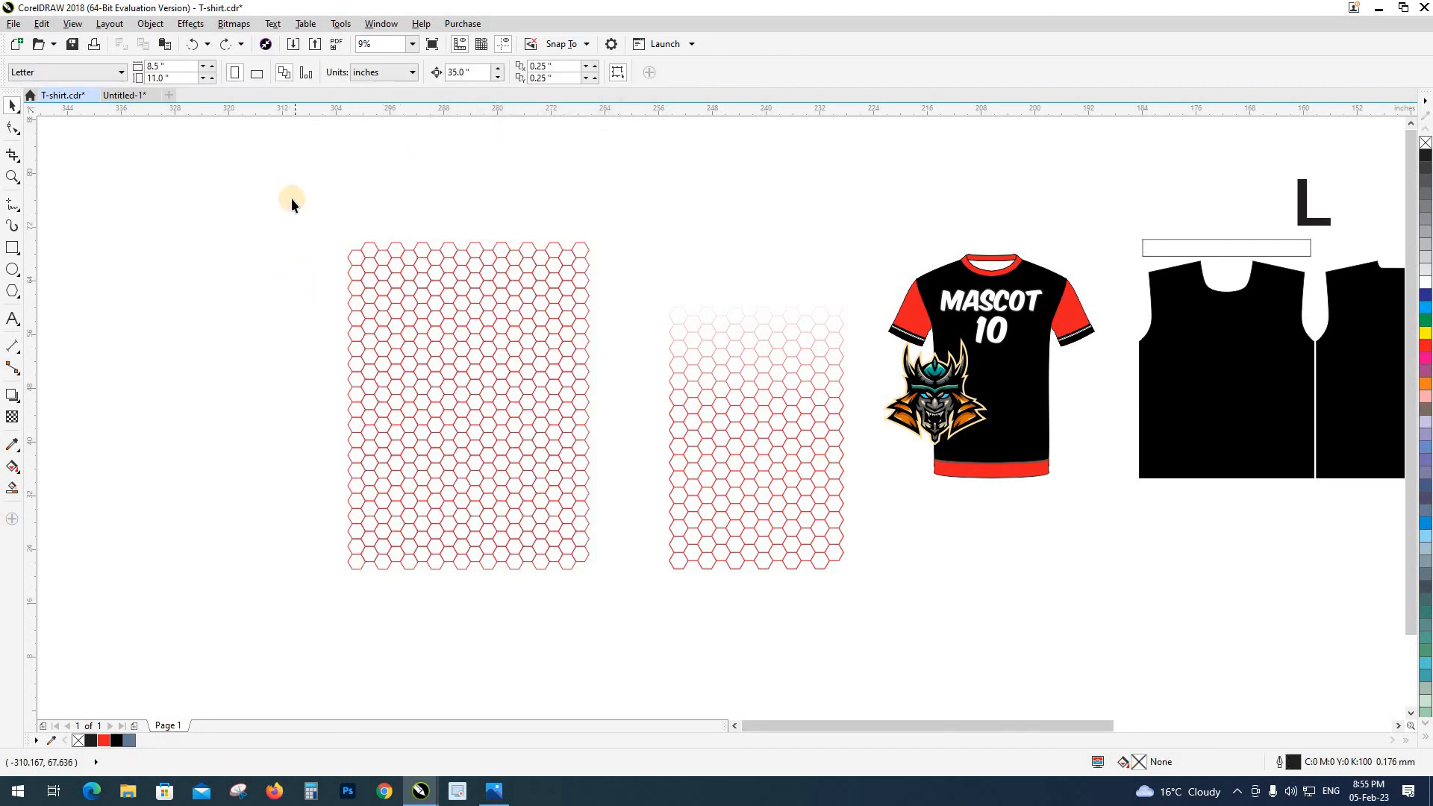
{"action": "left_click_drag", "start_coordinate": [291, 199], "coordinate": [606, 593]}
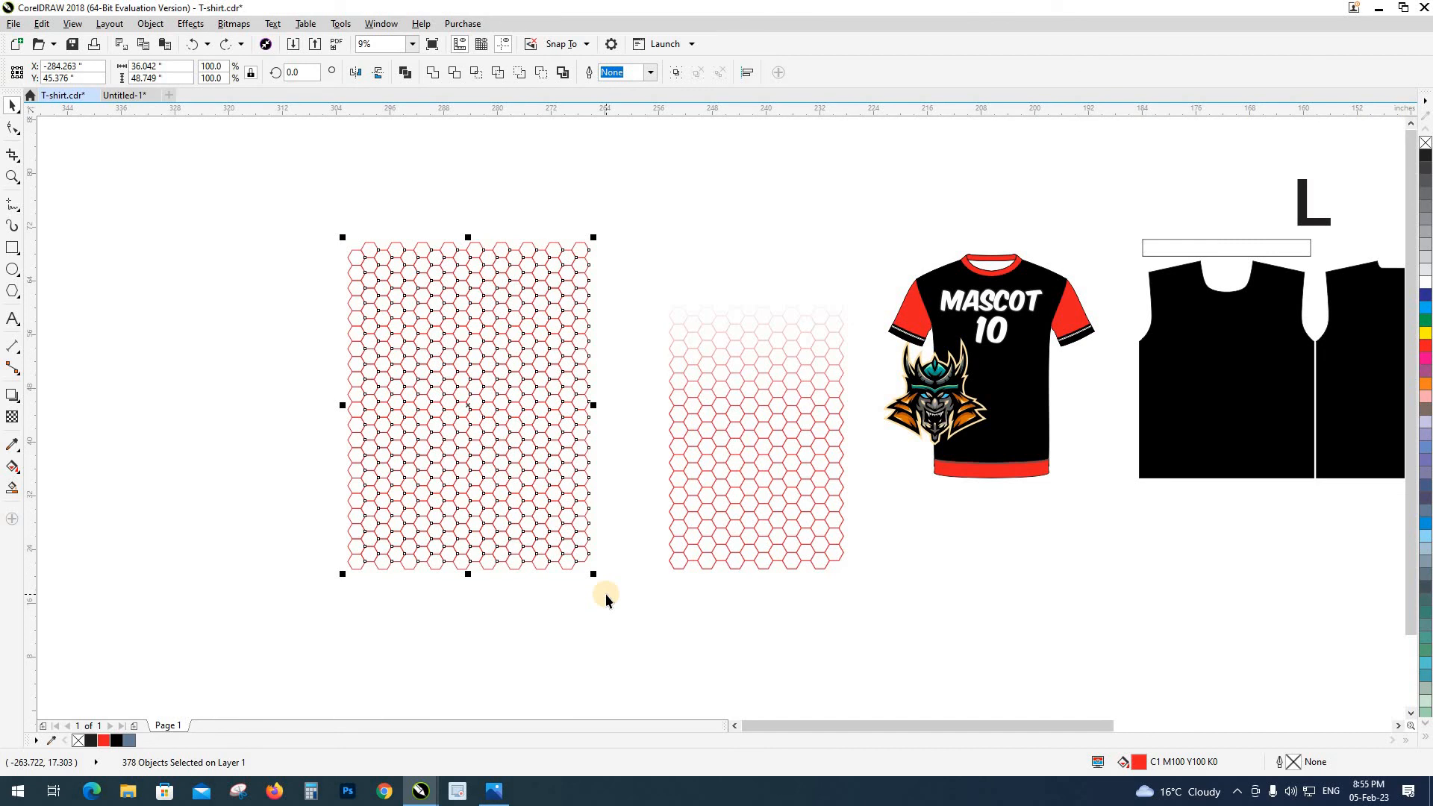
{"action": "left_click", "coordinate": [604, 596]}
{"action": "left_click_drag", "start_coordinate": [603, 598], "coordinate": [308, 213]}
{"action": "left_click_drag", "start_coordinate": [297, 633], "coordinate": [598, 217]}
{"action": "key", "text": "ctrl+s"}
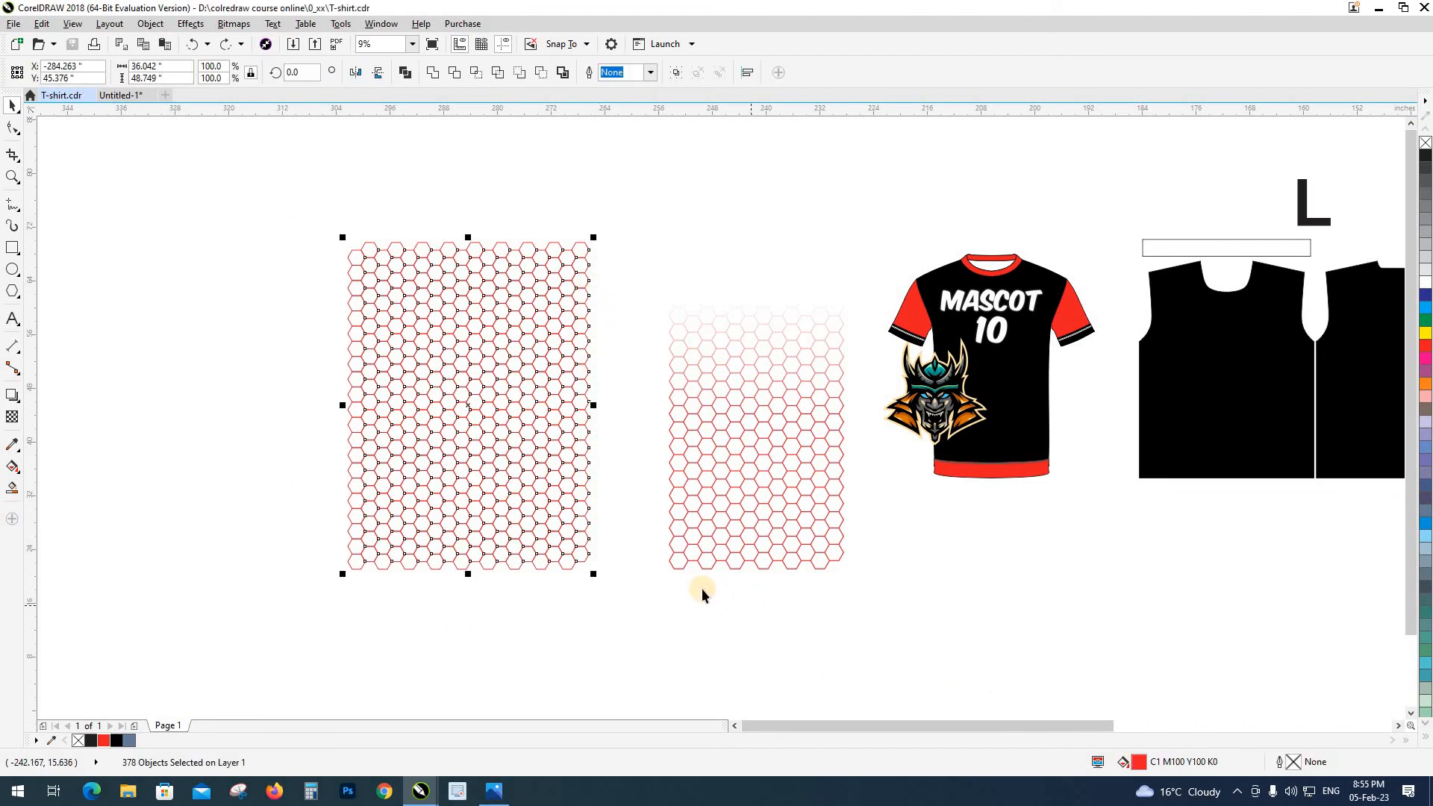
Step: Weld all the selected hexagons of the new pattern into a single curve
{"action": "left_click", "coordinate": [610, 615]}
{"action": "scroll", "coordinate": [761, 527], "scroll_direction": "right", "scroll_amount": 2}
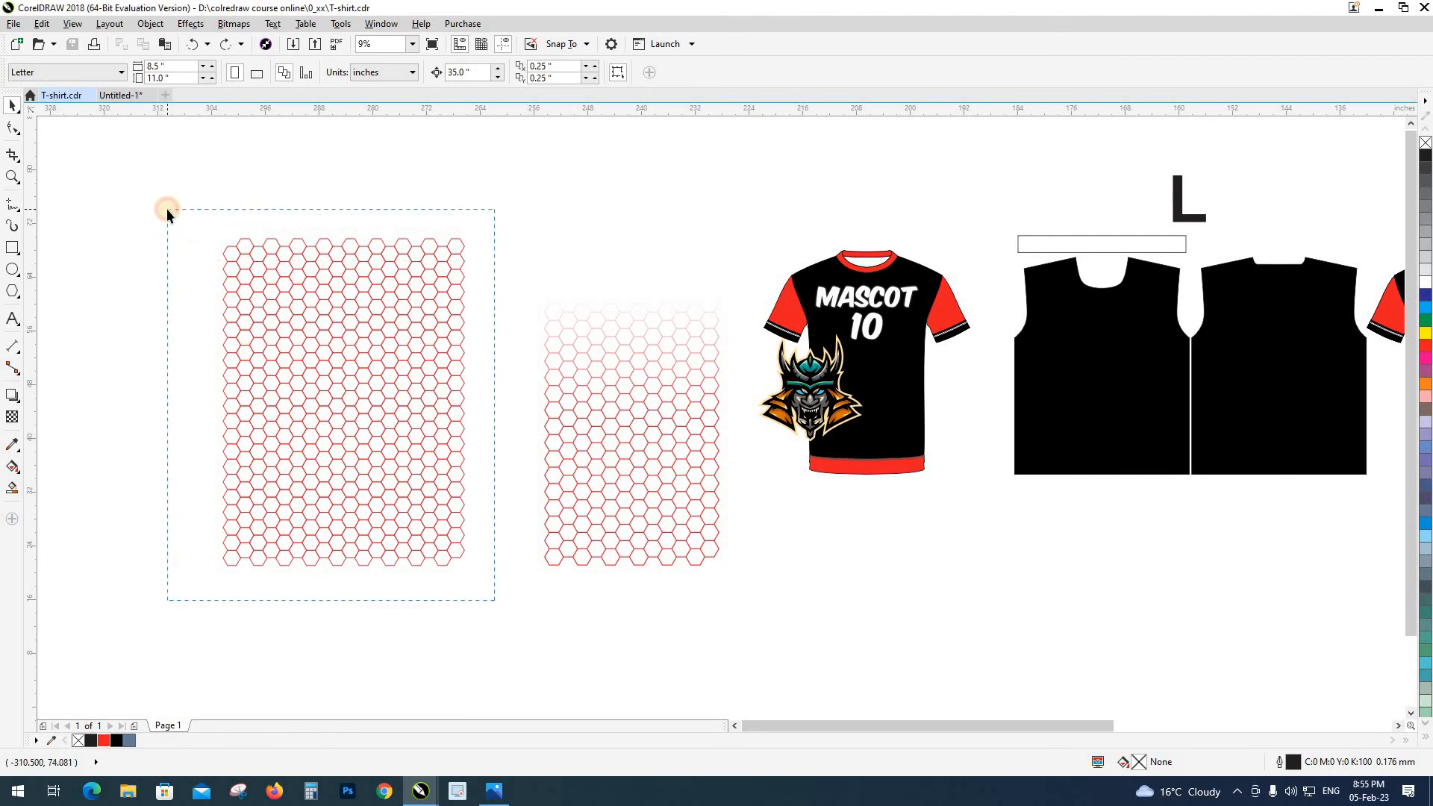
{"action": "left_click_drag", "start_coordinate": [167, 210], "coordinate": [171, 212]}
{"action": "left_click", "coordinate": [430, 74]}
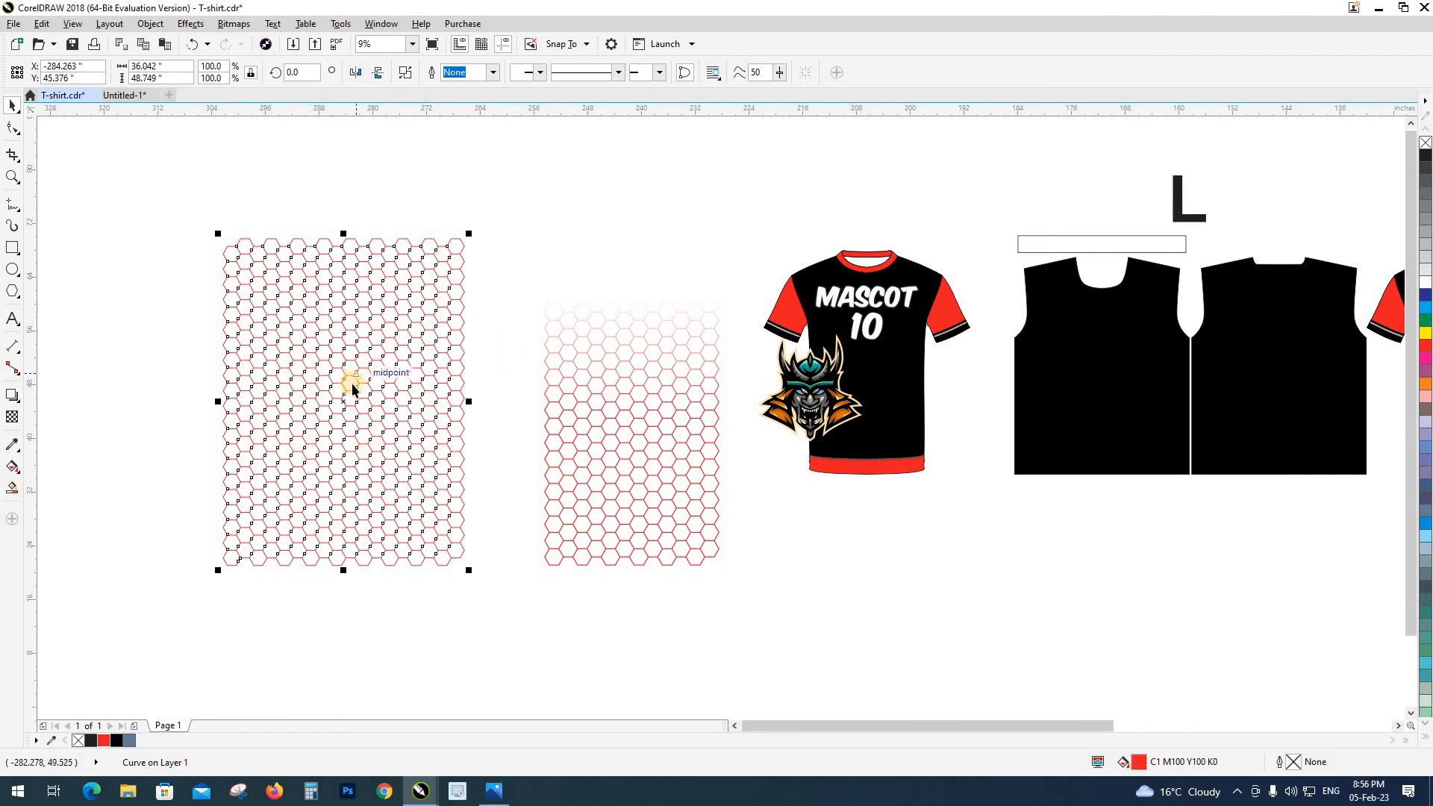
Step: Apply a vertical linear transparency to the welded hexagon pattern, fading it out towards its top edge
{"action": "scroll", "coordinate": [349, 384], "scroll_direction": "up", "scroll_amount": 3}
{"action": "scroll", "coordinate": [400, 410], "scroll_direction": "down", "scroll_amount": 6}
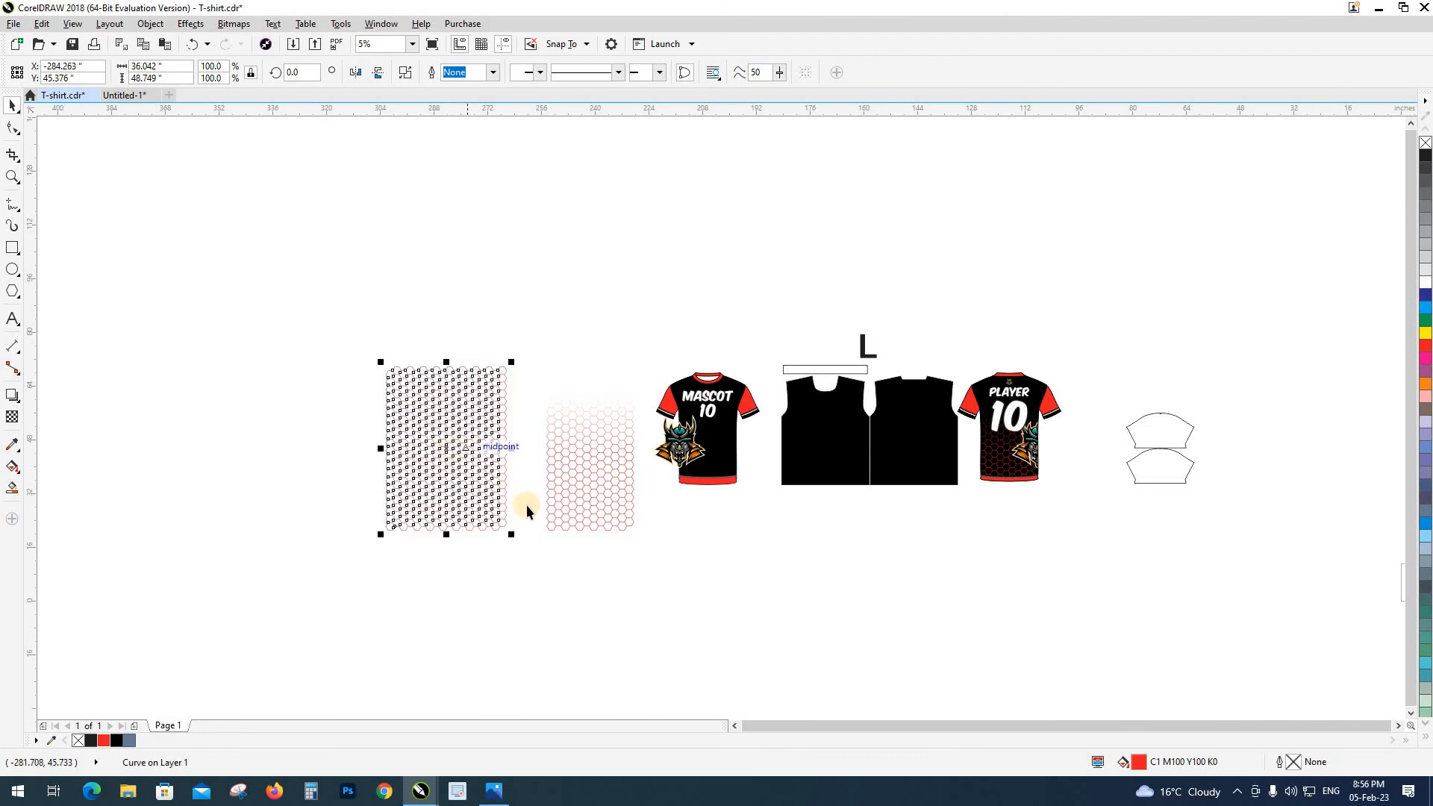
{"action": "key", "text": "z"}
{"action": "left_click_drag", "start_coordinate": [351, 328], "coordinate": [679, 575]}
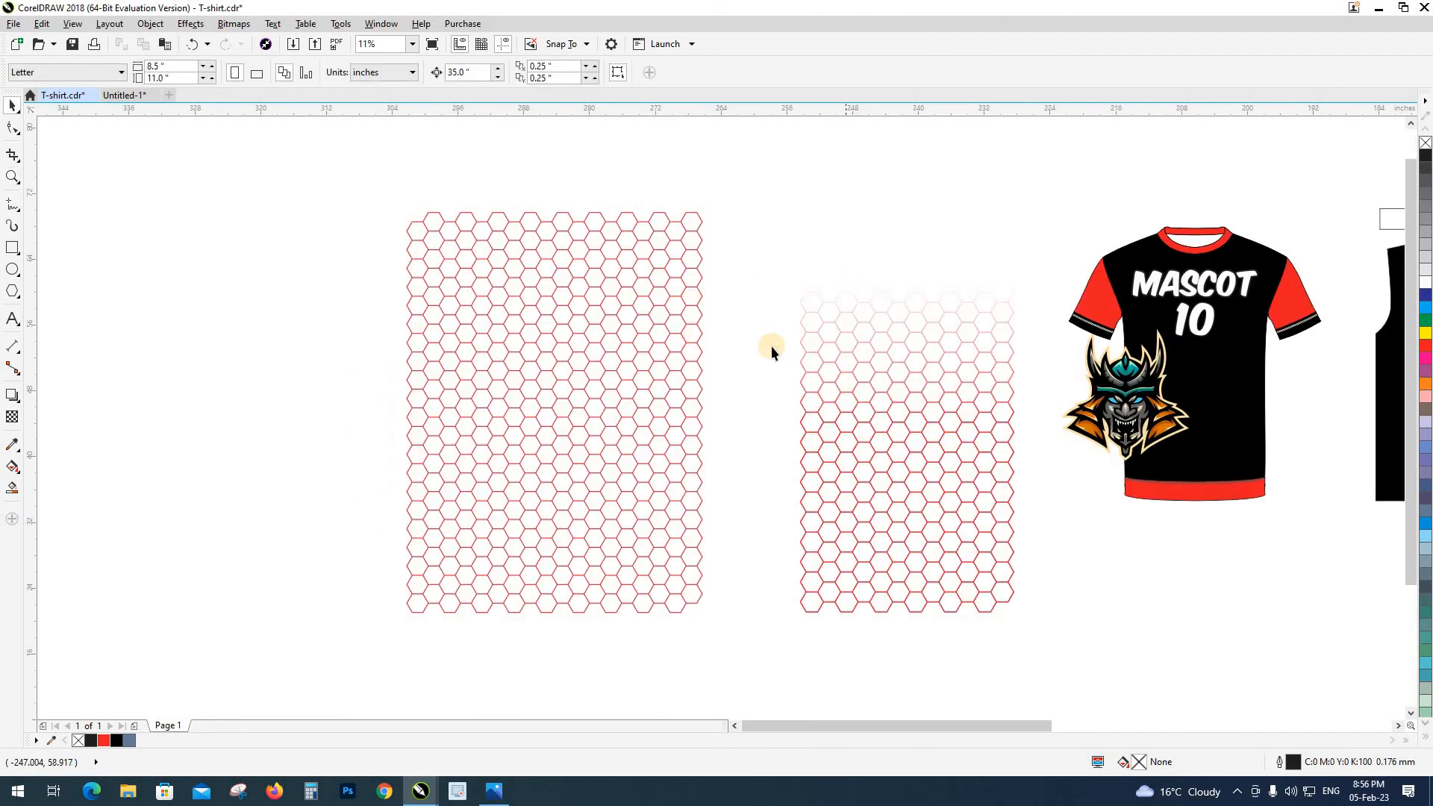
{"action": "left_click_drag", "start_coordinate": [771, 346], "coordinate": [672, 409]}
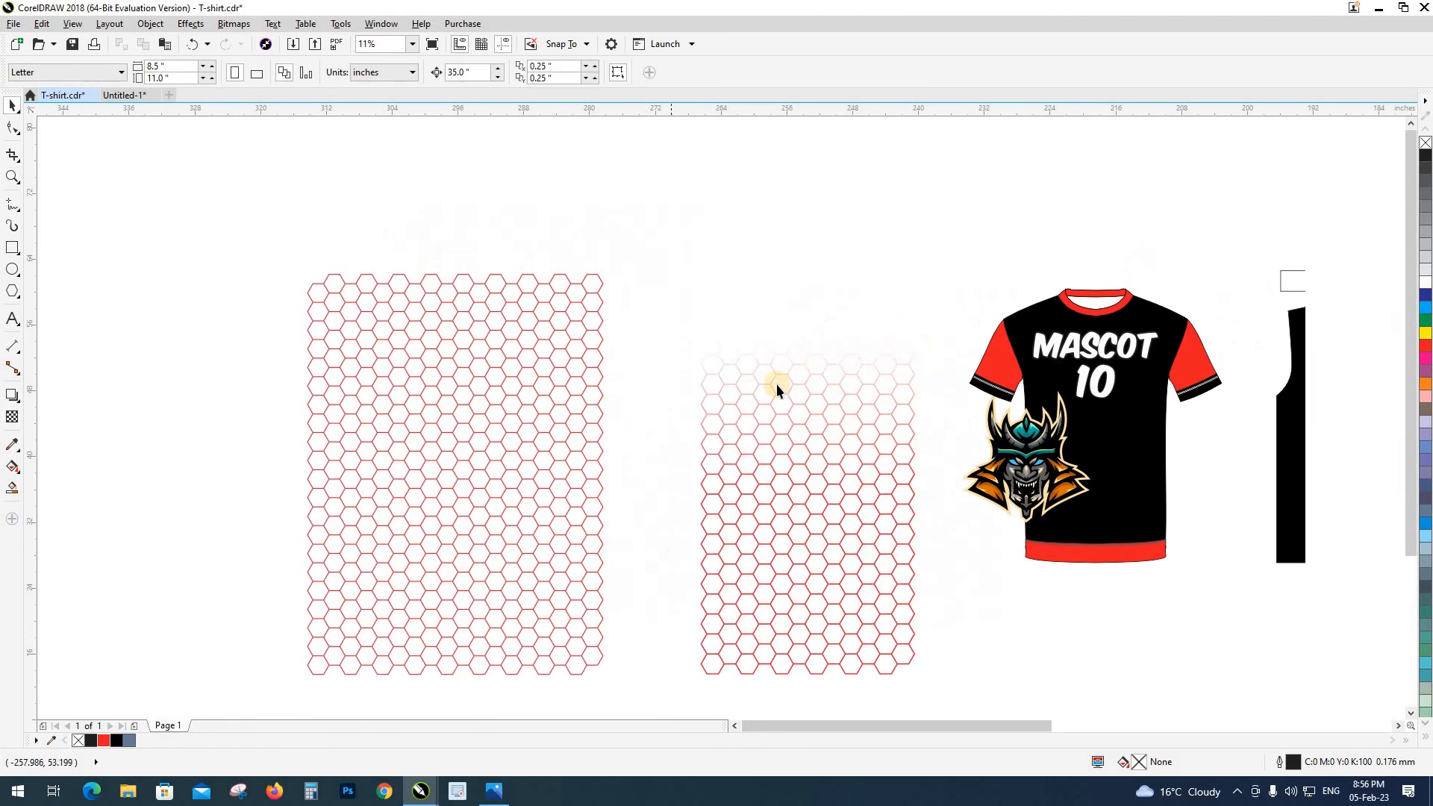
{"action": "left_click", "coordinate": [601, 354]}
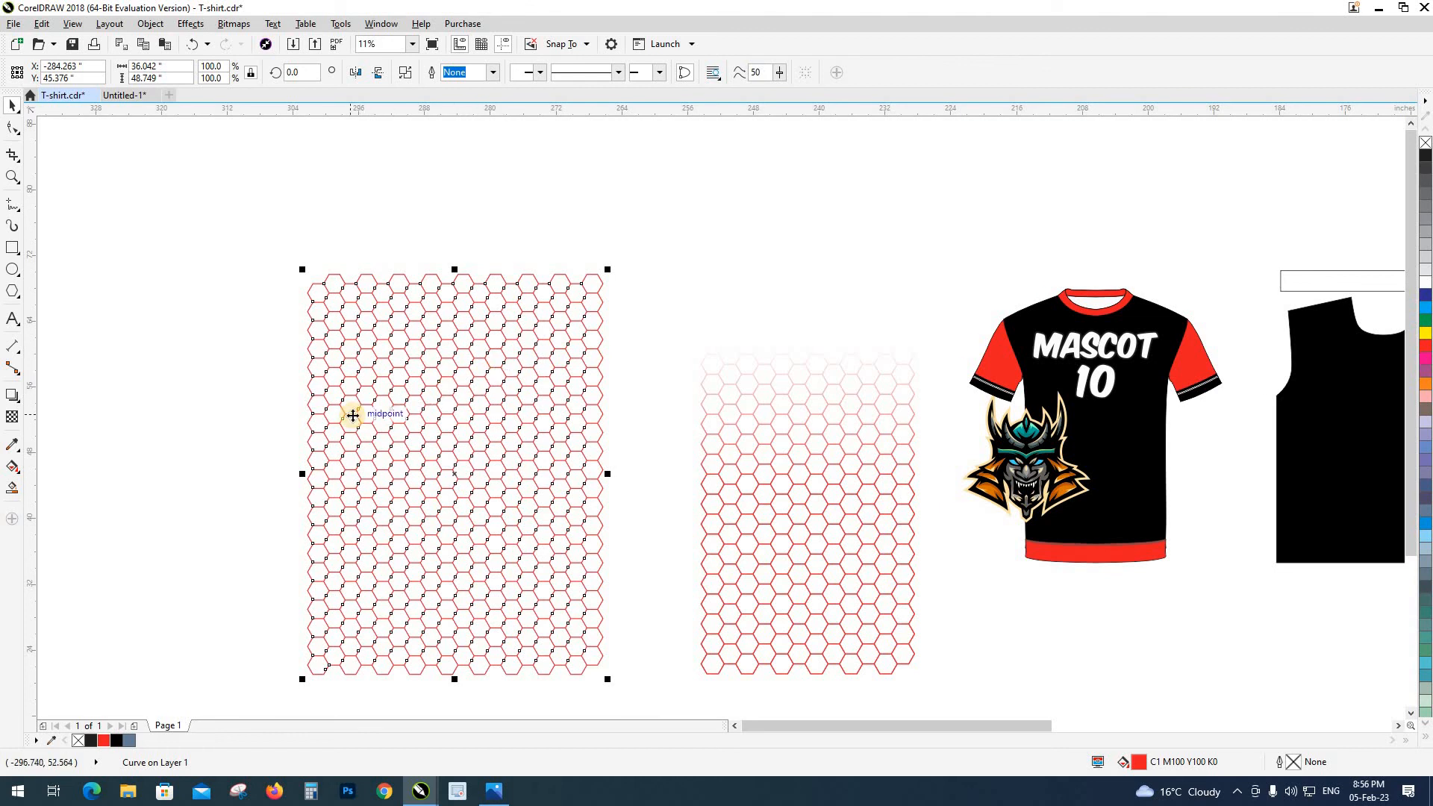
{"action": "key", "text": "t"}
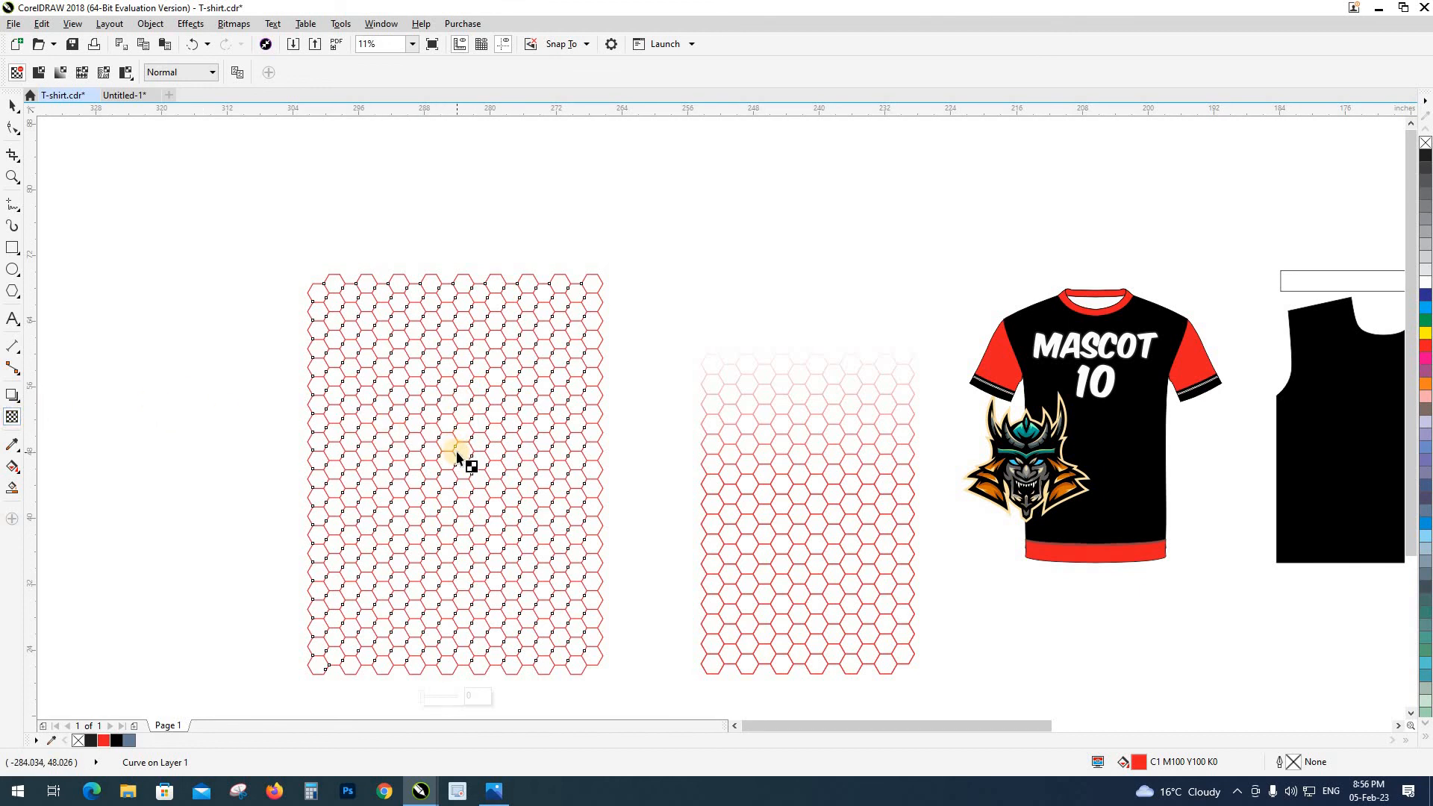
{"action": "left_click_drag", "start_coordinate": [456, 442], "coordinate": [459, 284]}
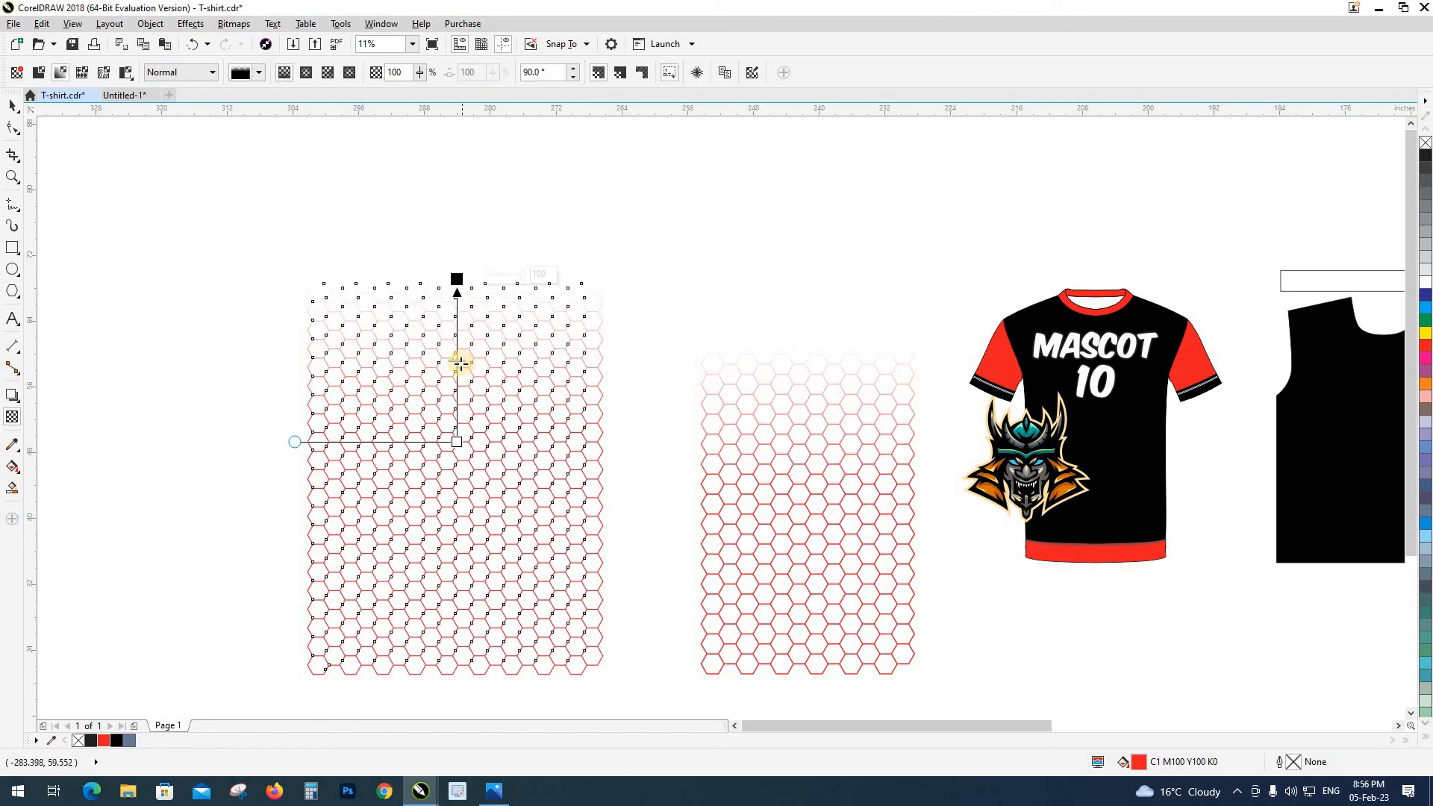
{"action": "key", "text": "space"}
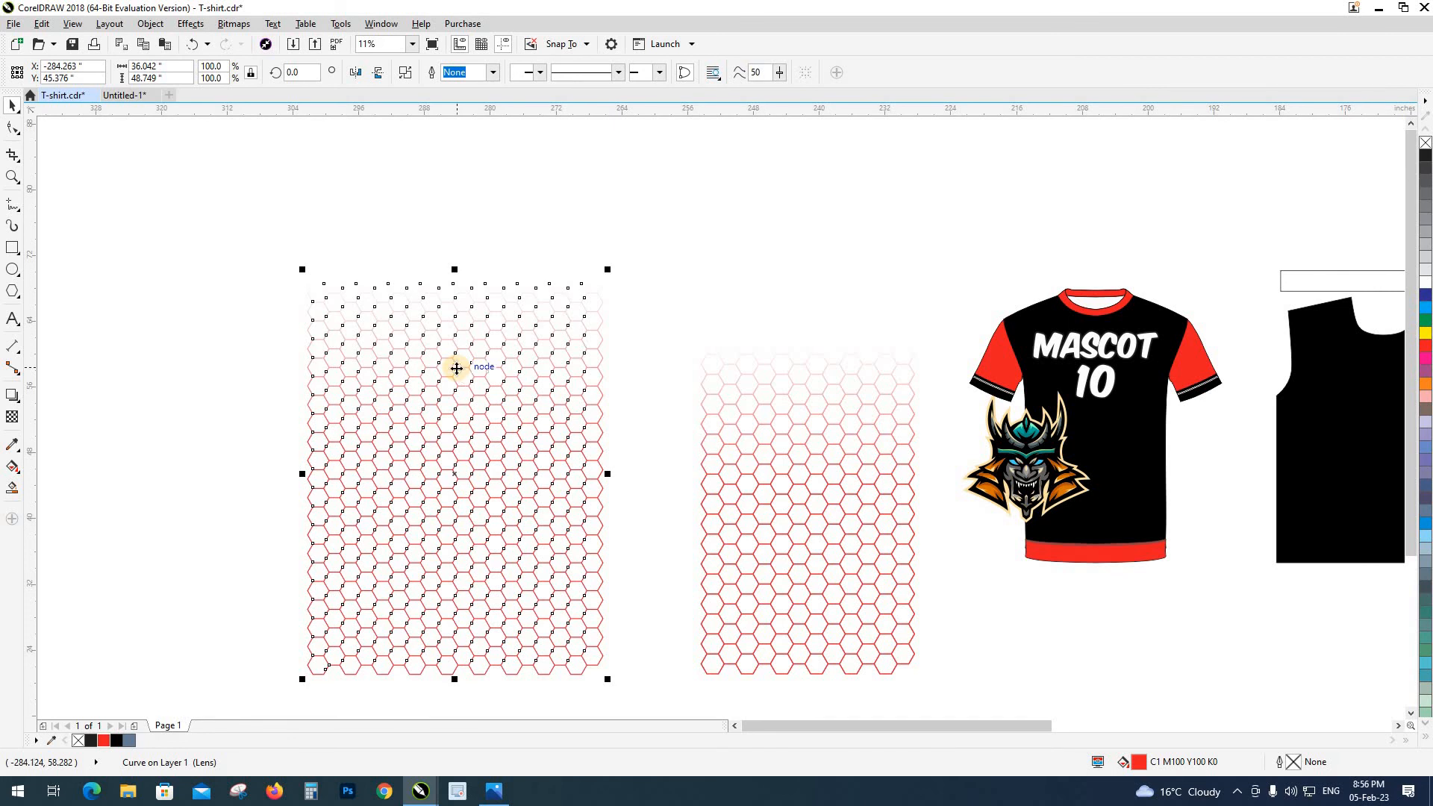
Step: Shift the transparency gradient down the welded pattern so the hexagons fade out below its top rows
{"action": "key", "text": "space"}
{"action": "left_click_drag", "start_coordinate": [457, 370], "coordinate": [454, 470]}
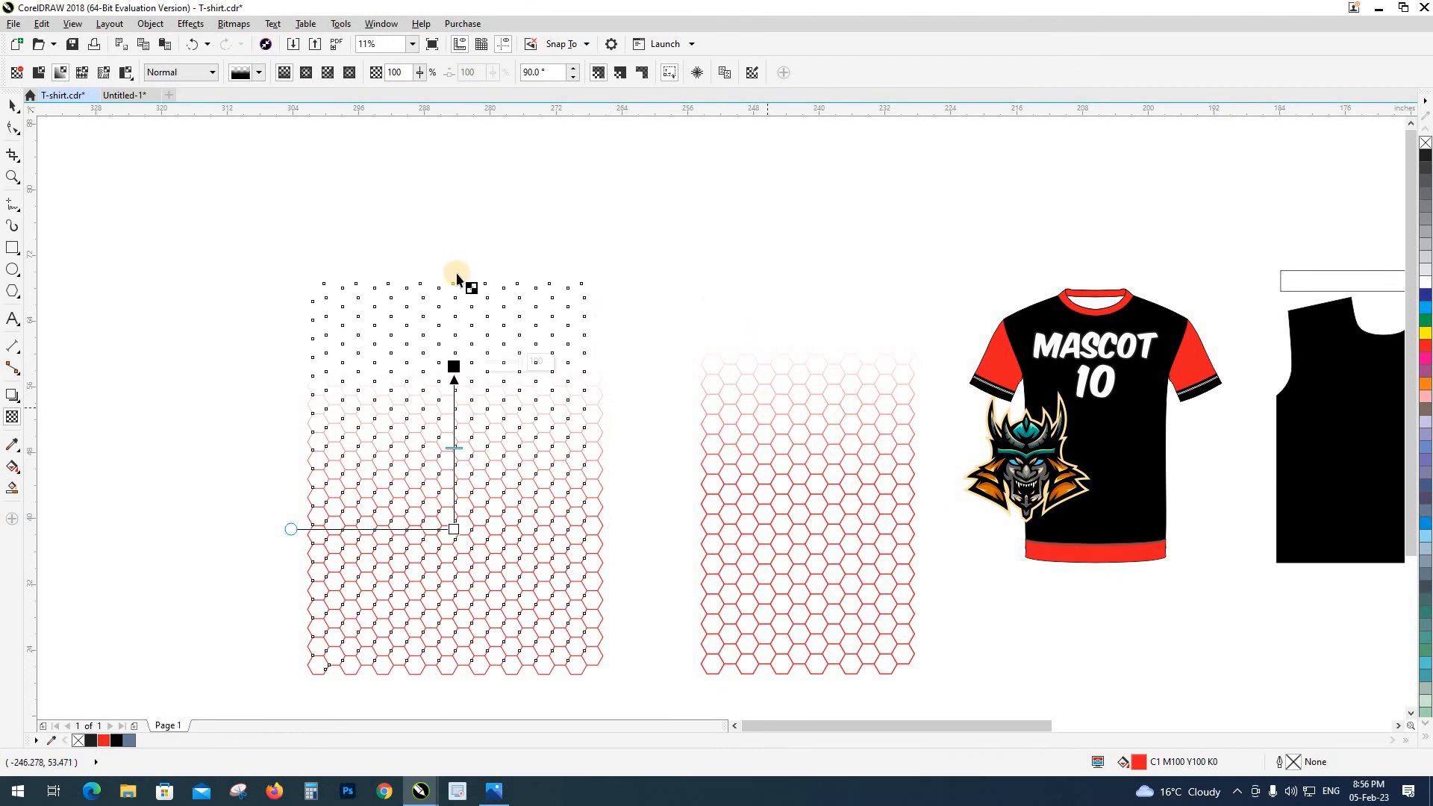
{"action": "key", "text": "space"}
{"action": "left_click", "coordinate": [186, 358]}
{"action": "scroll", "coordinate": [185, 358], "scroll_direction": "down", "scroll_amount": 2}
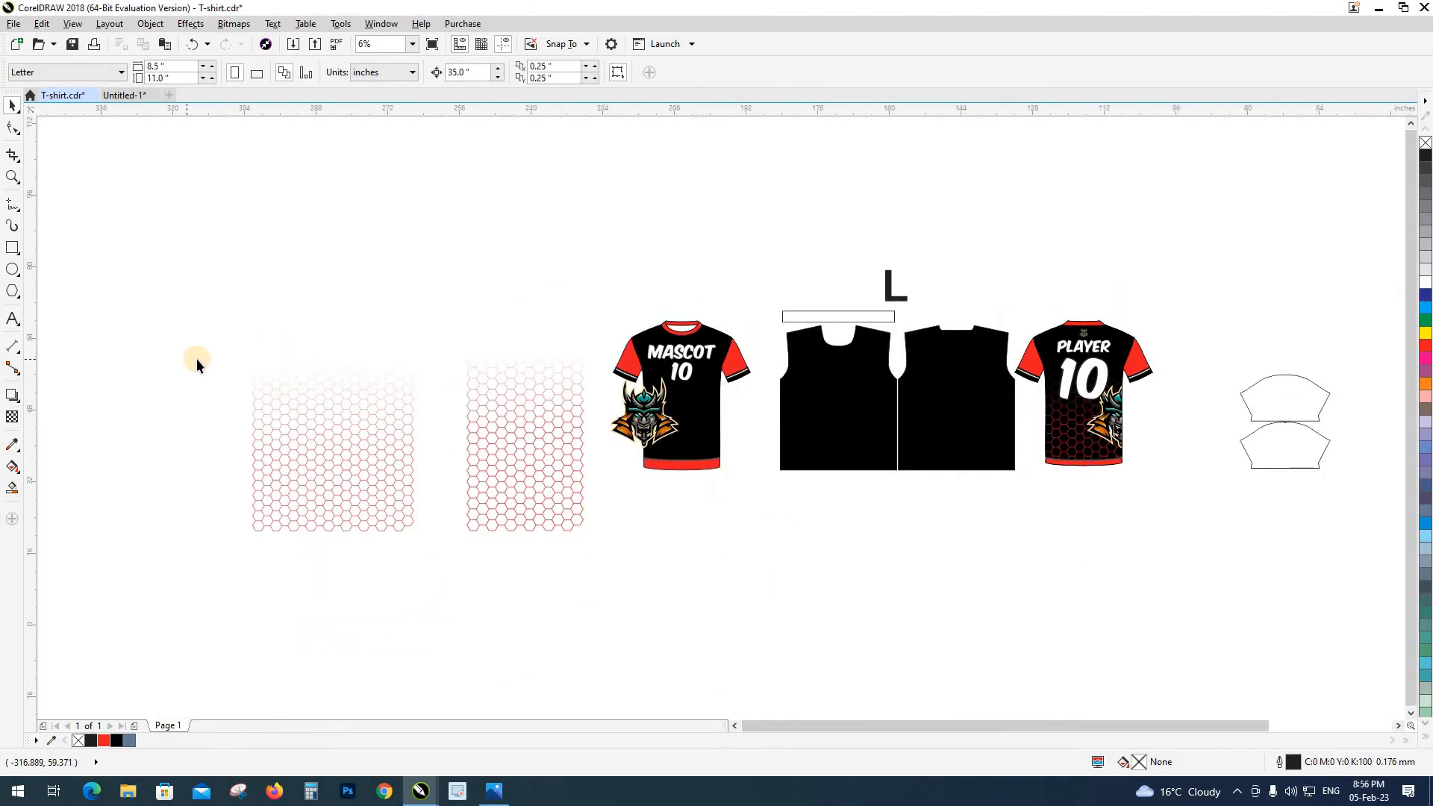
Step: Compare the new faded hexagon pattern with the finished one in wireframe and in normal view
{"action": "scroll", "coordinate": [263, 348], "scroll_direction": "up", "scroll_amount": 2}
{"action": "key", "text": "shift+F9"}
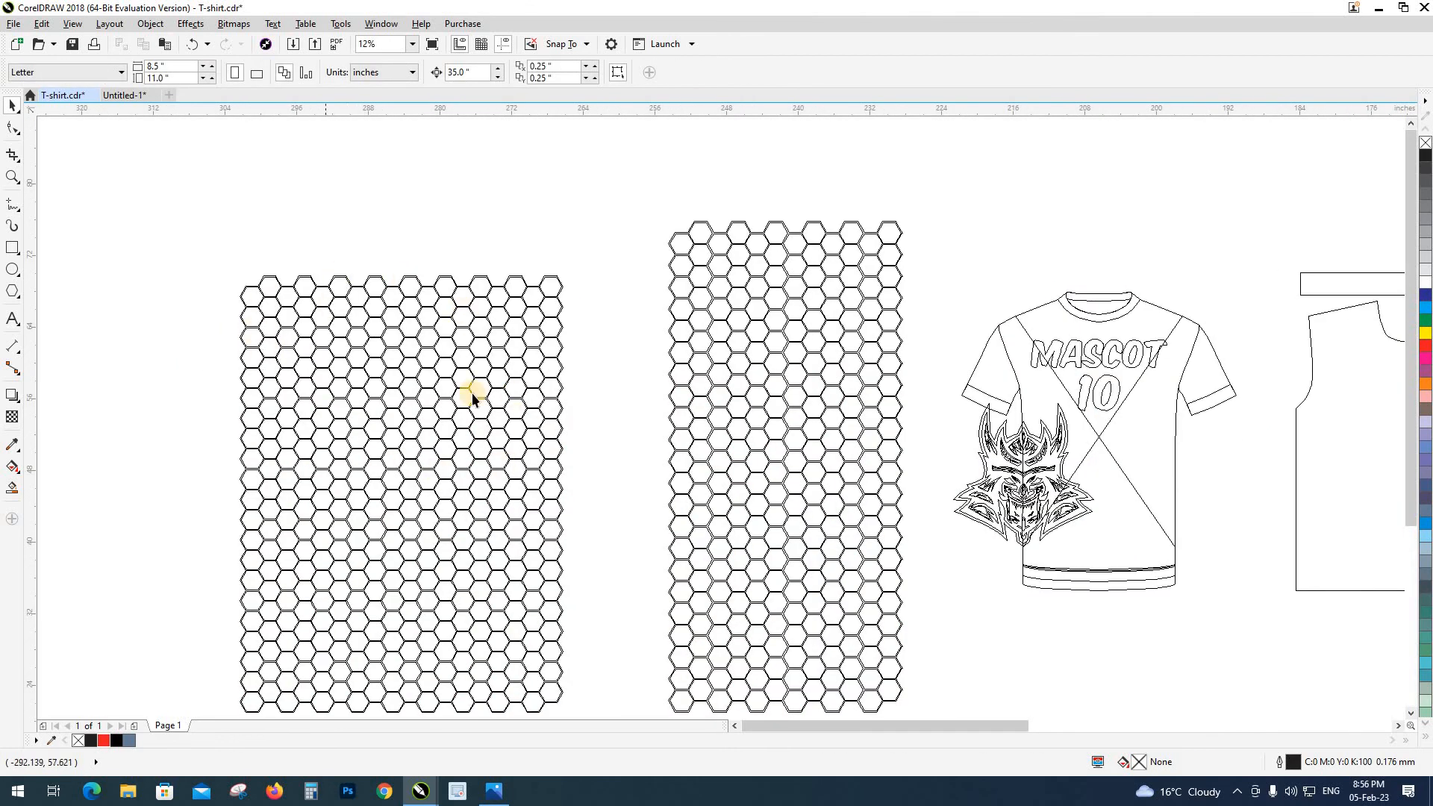
{"action": "key", "text": "shift+F9"}
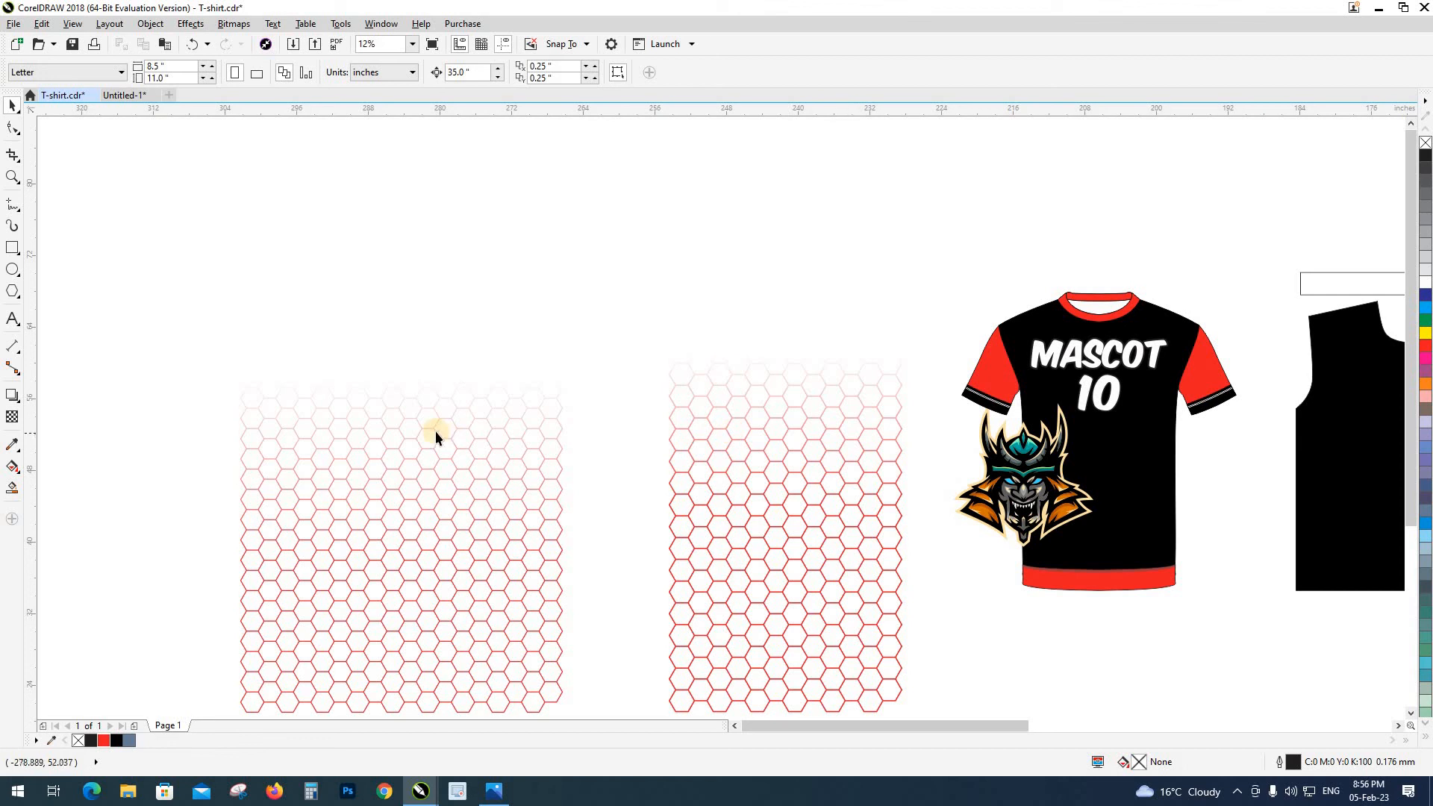
{"action": "scroll", "coordinate": [436, 431], "scroll_direction": "down", "scroll_amount": 1}
{"action": "left_click", "coordinate": [368, 485]}
{"action": "scroll", "coordinate": [369, 485], "scroll_direction": "right", "scroll_amount": 2}
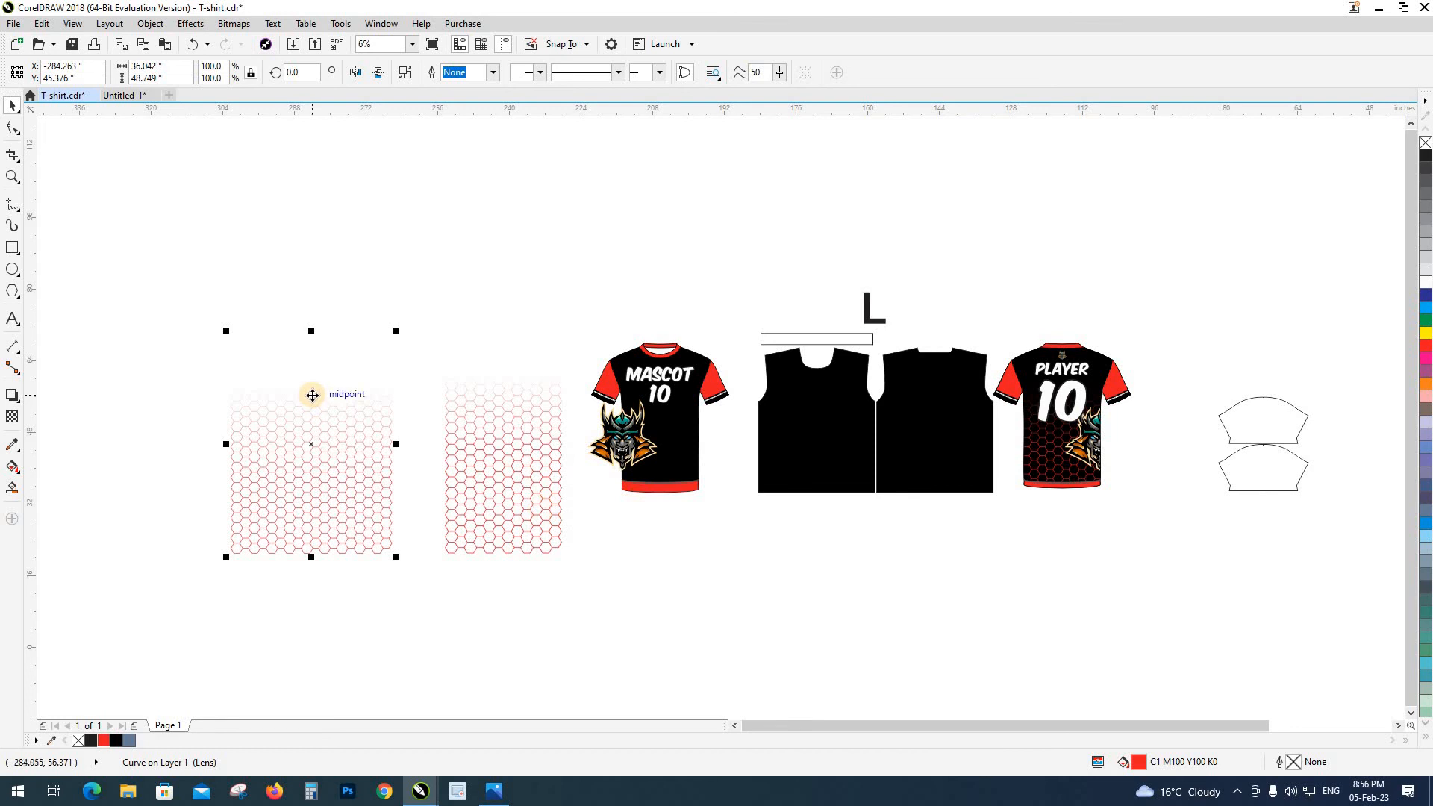
{"action": "scroll", "coordinate": [388, 500], "scroll_direction": "right", "scroll_amount": 1}
{"action": "key", "text": "Escape"}
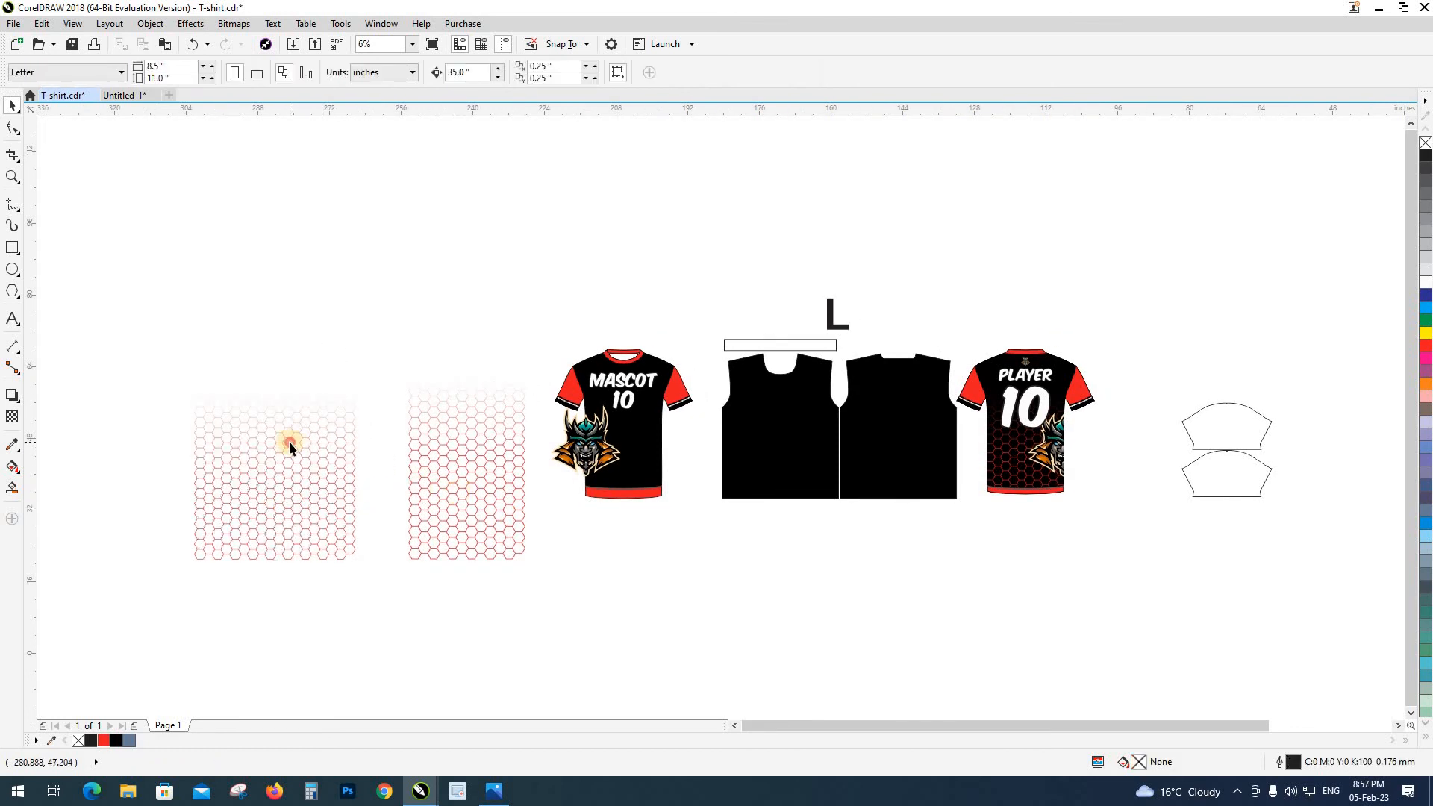
Step: Delete the new practice hexagon pattern and move the finished one 70 inches right onto the black front pattern piece
{"action": "left_click", "coordinate": [328, 497]}
{"action": "key", "text": "Delete"}
{"action": "left_click", "coordinate": [525, 525]}
{"action": "left_click_drag", "start_coordinate": [568, 514], "coordinate": [328, 525]}
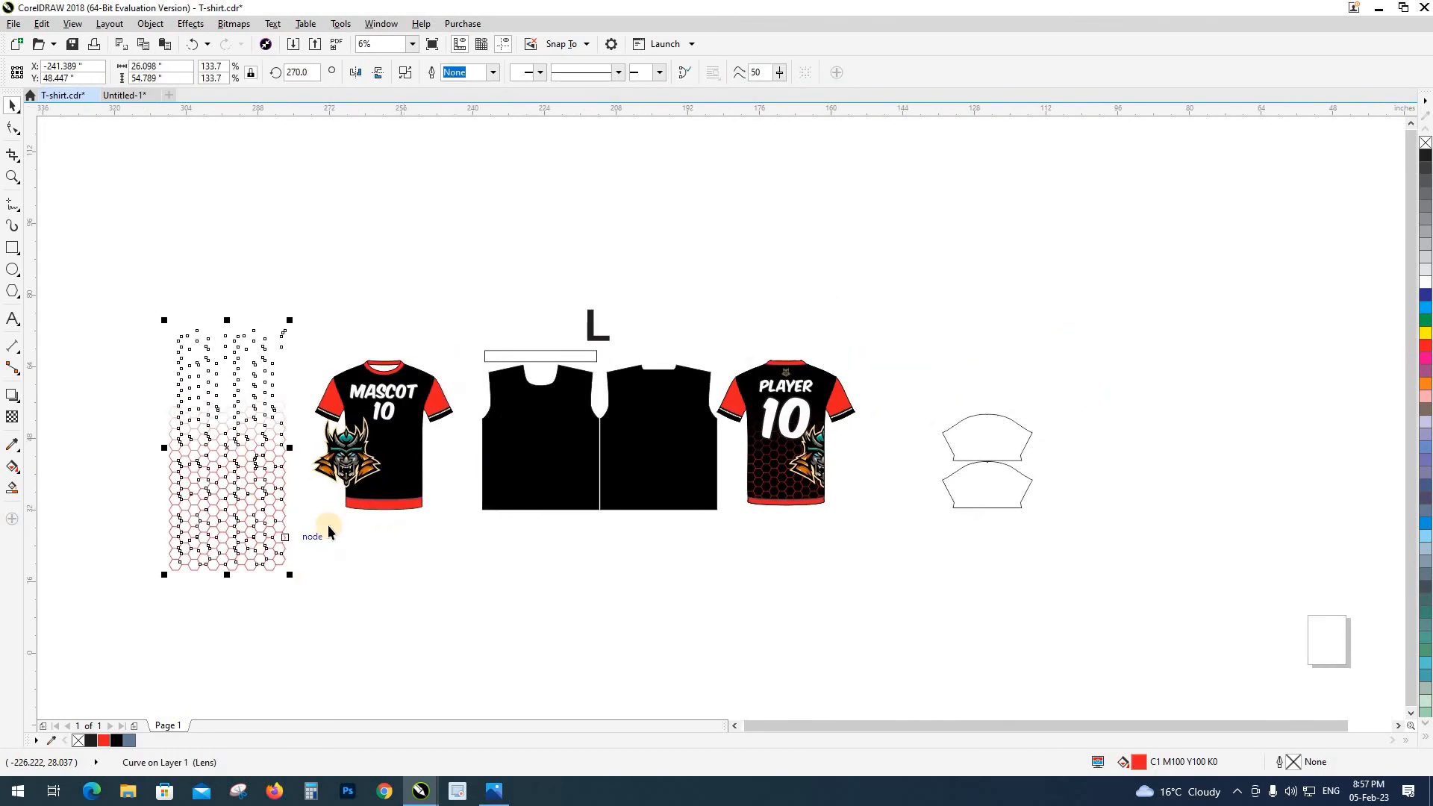
{"action": "key", "text": "Right"}
{"action": "key", "text": "Right"}
Step: Send the hexagon pattern behind the black front piece and place it inside that piece as a PowerClip
{"action": "key", "text": "F2"}
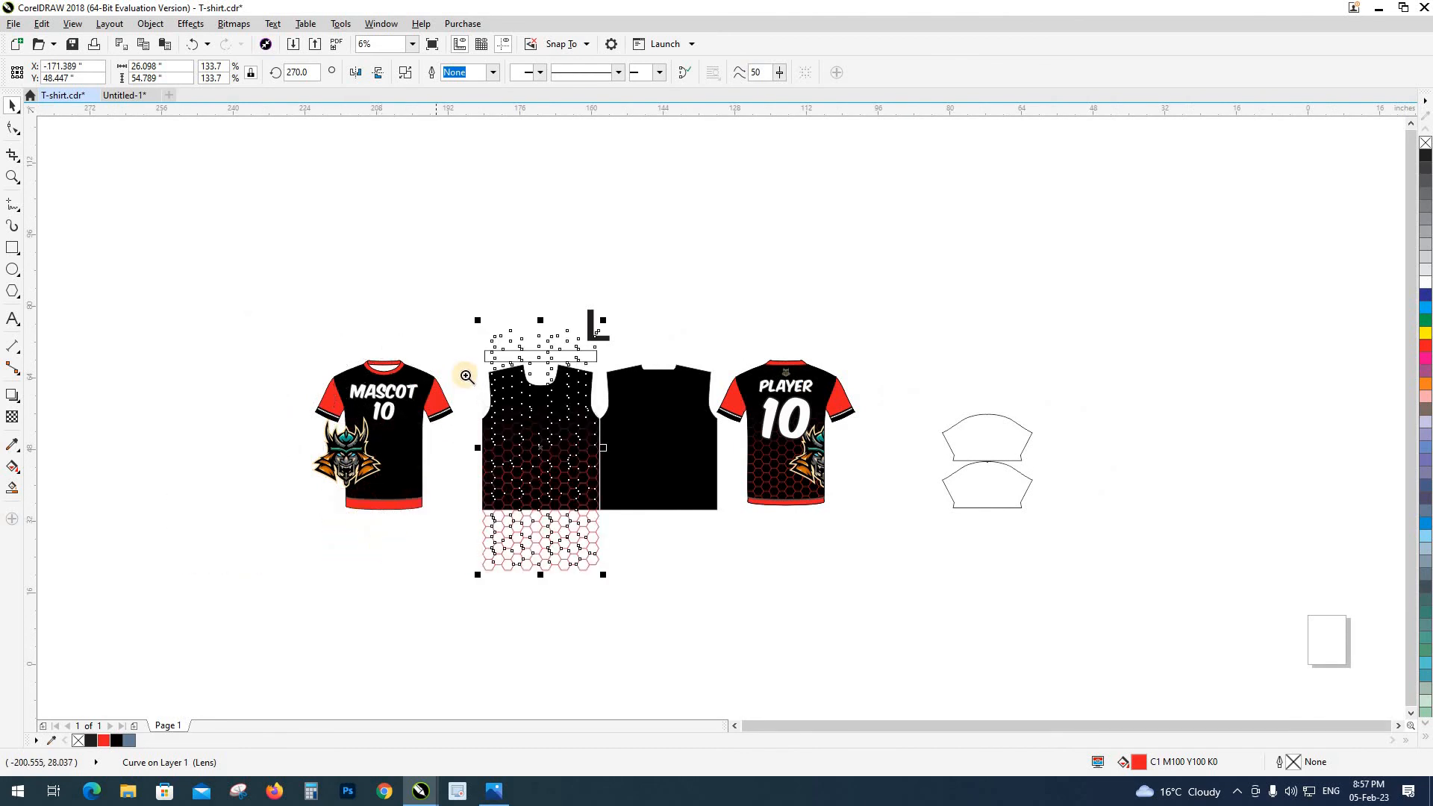
{"action": "left_click_drag", "start_coordinate": [462, 373], "coordinate": [693, 619]}
{"action": "left_click", "coordinate": [744, 561]}
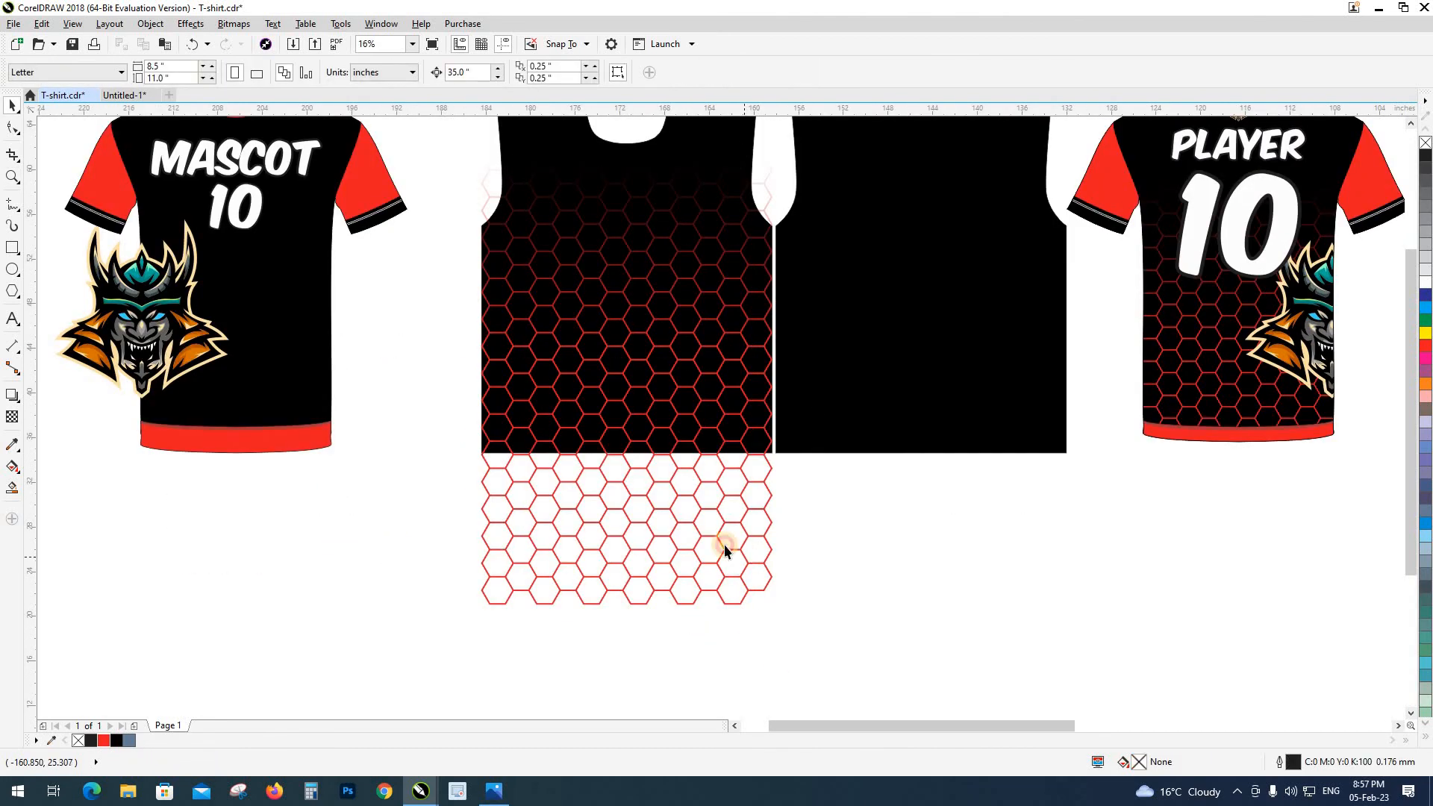
{"action": "left_click", "coordinate": [725, 548]}
{"action": "left_click_drag", "start_coordinate": [724, 548], "coordinate": [625, 708]}
{"action": "scroll", "coordinate": [552, 597], "scroll_direction": "down", "scroll_amount": 3}
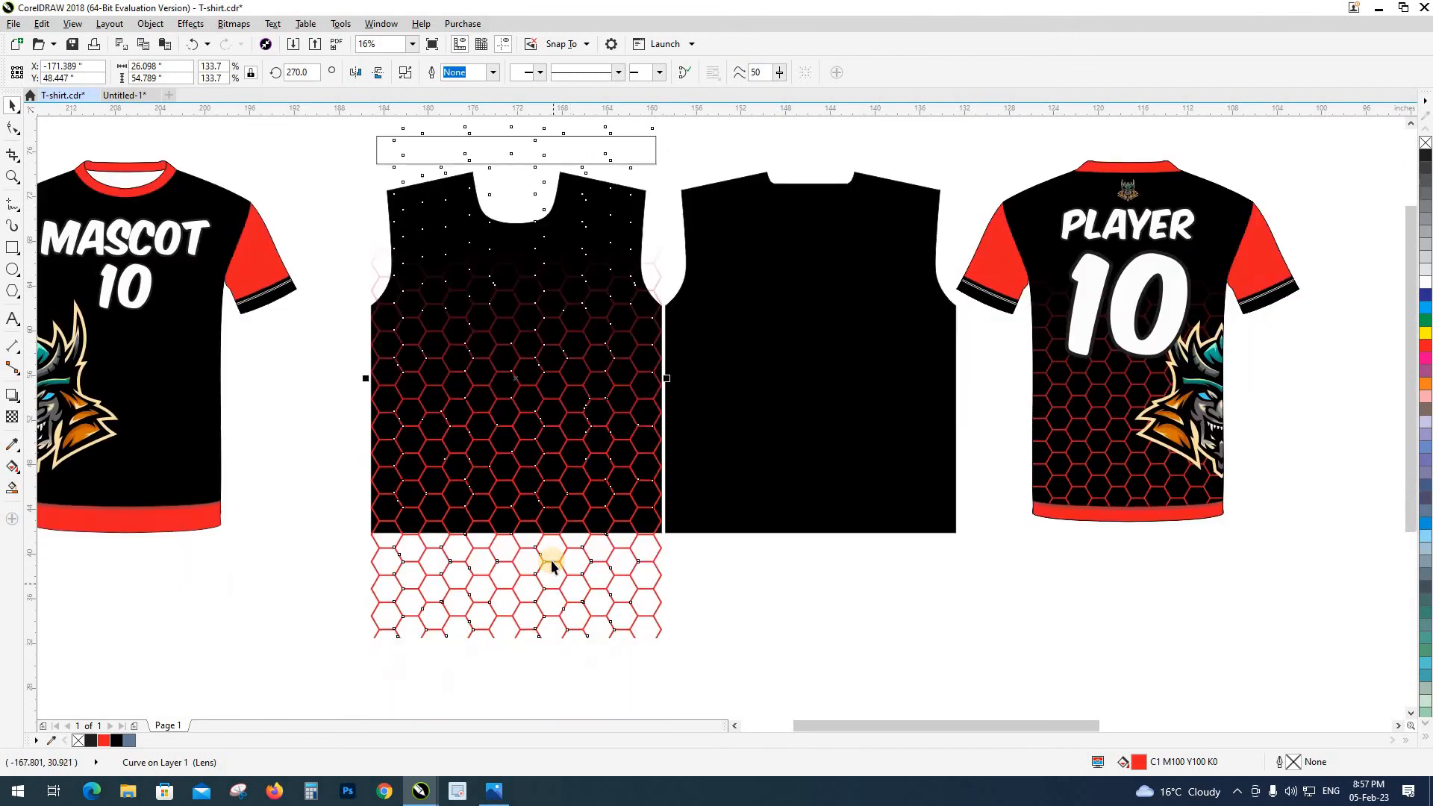
{"action": "left_click", "coordinate": [691, 601]}
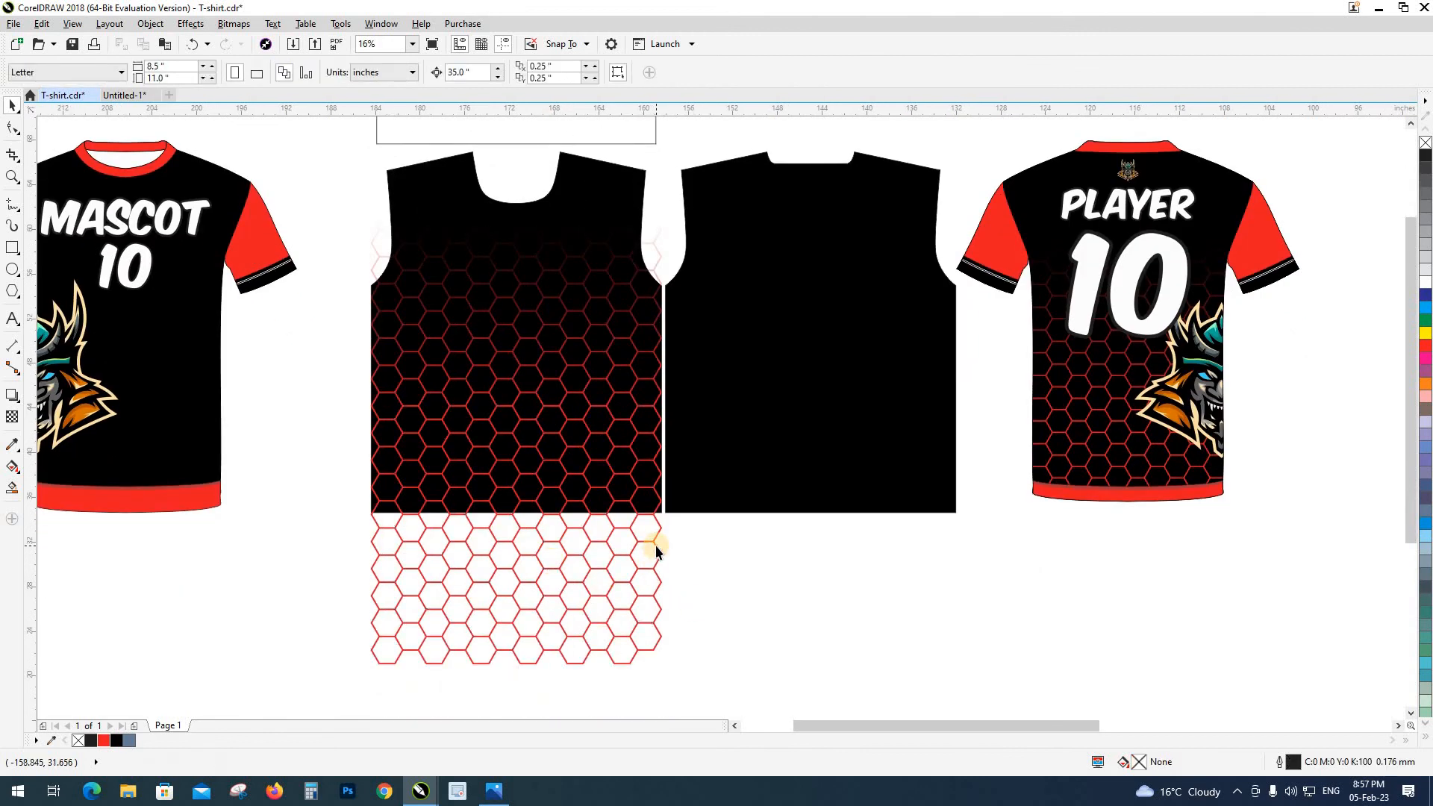
{"action": "left_click", "coordinate": [656, 546]}
{"action": "key", "text": "shift+Page_Down"}
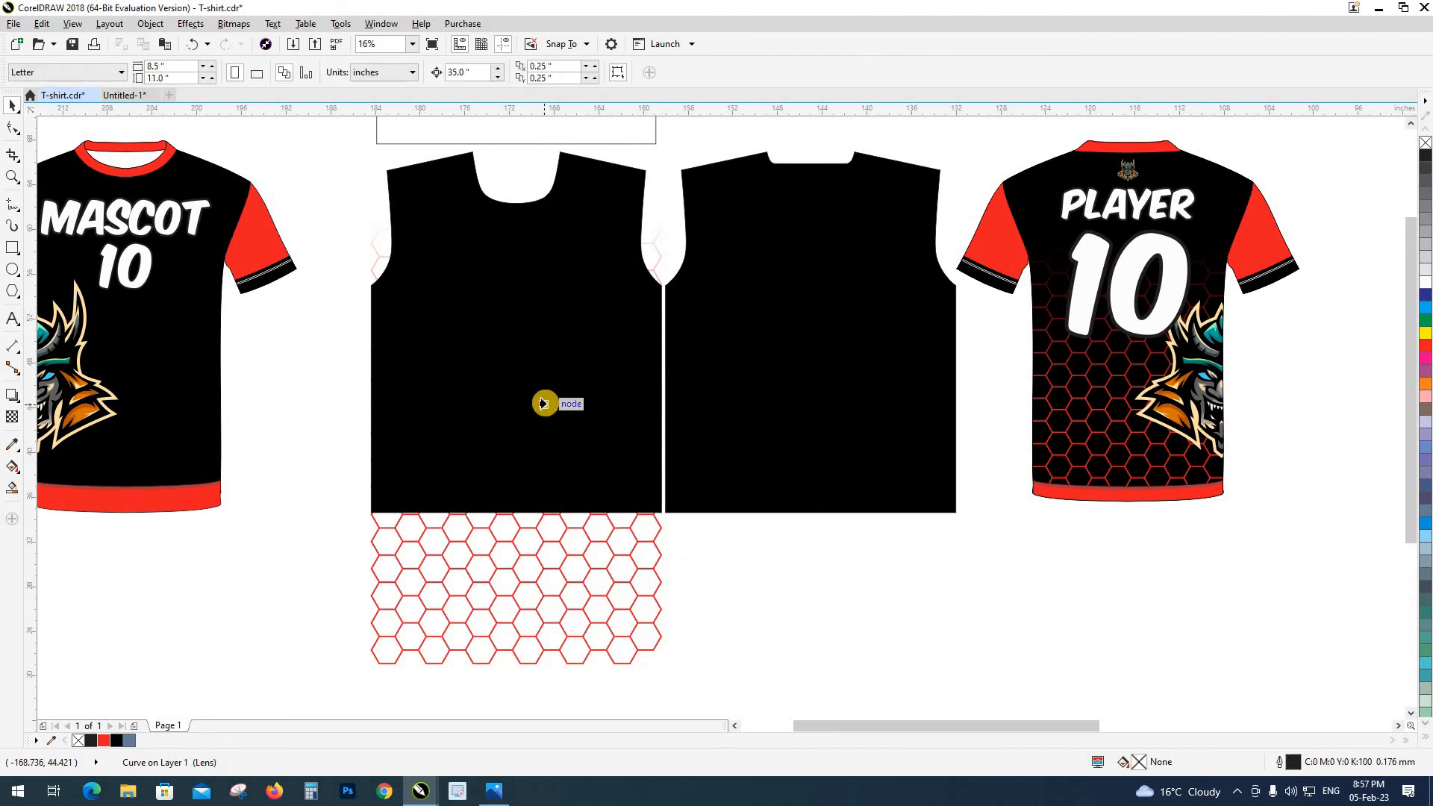
{"action": "key", "text": "Escape"}
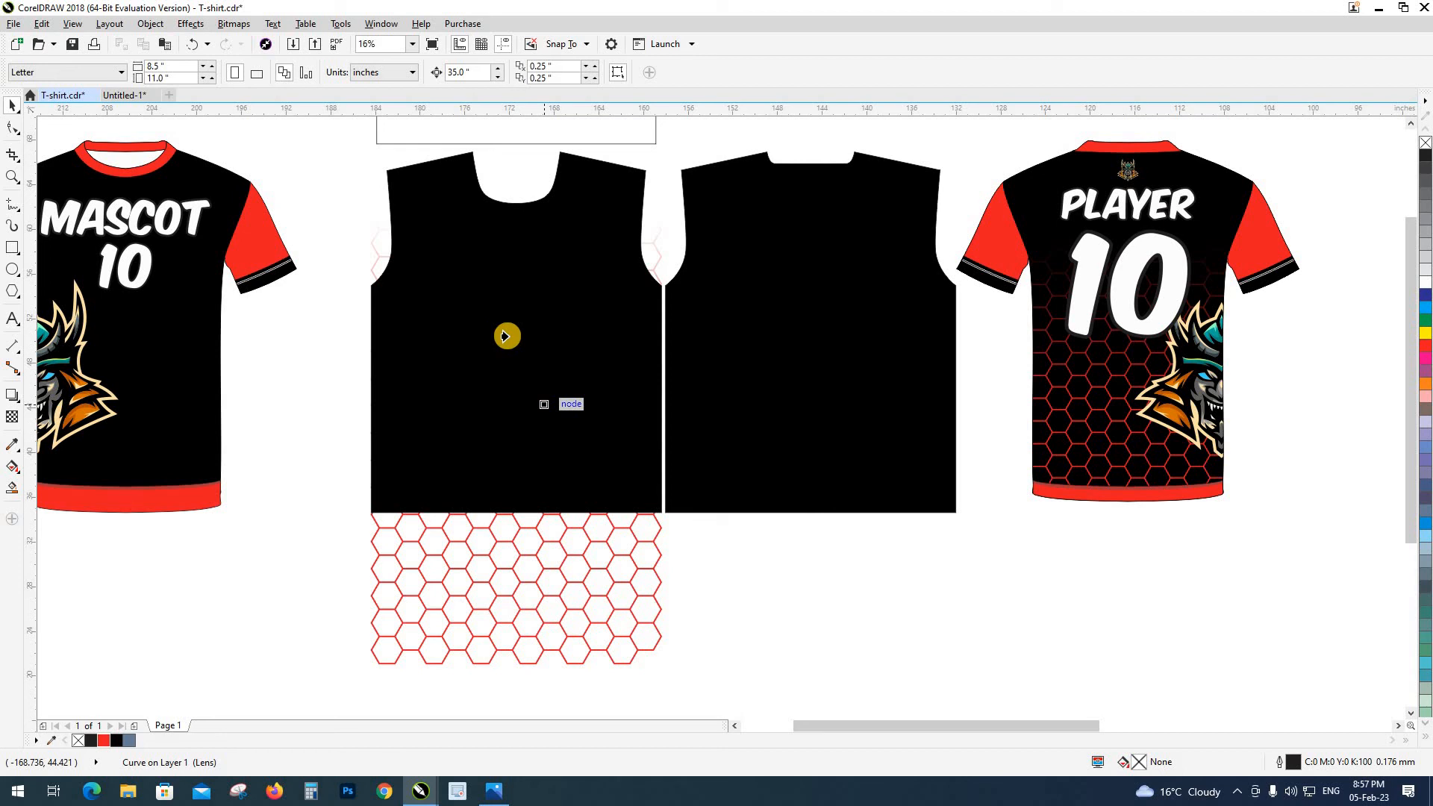
{"action": "left_click", "coordinate": [505, 336]}
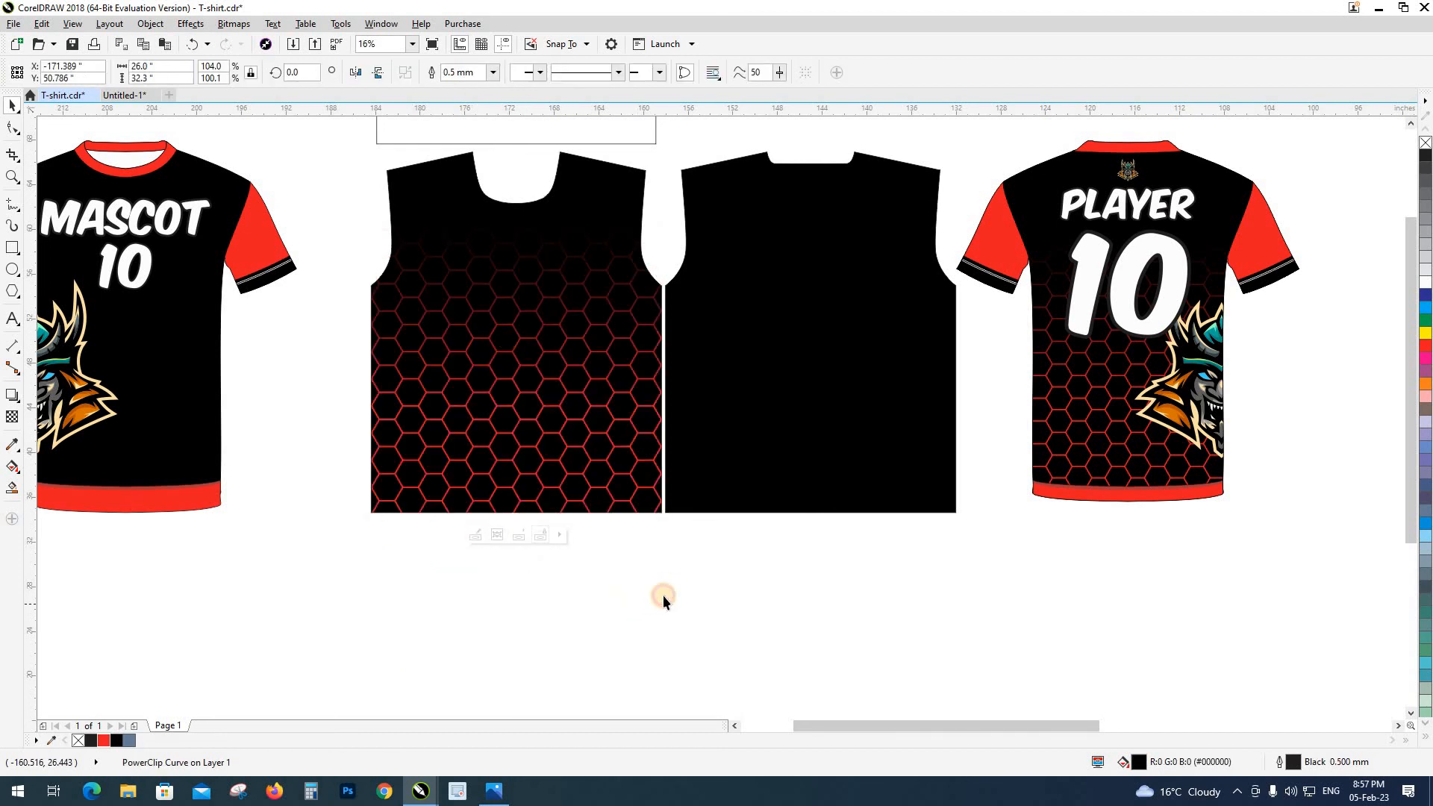
{"action": "left_click", "coordinate": [662, 597]}
Step: Move the MASCOT and 10 texts from the front mockup 35 inches right onto the front pattern piece
{"action": "scroll", "coordinate": [662, 597], "scroll_direction": "down", "scroll_amount": 1}
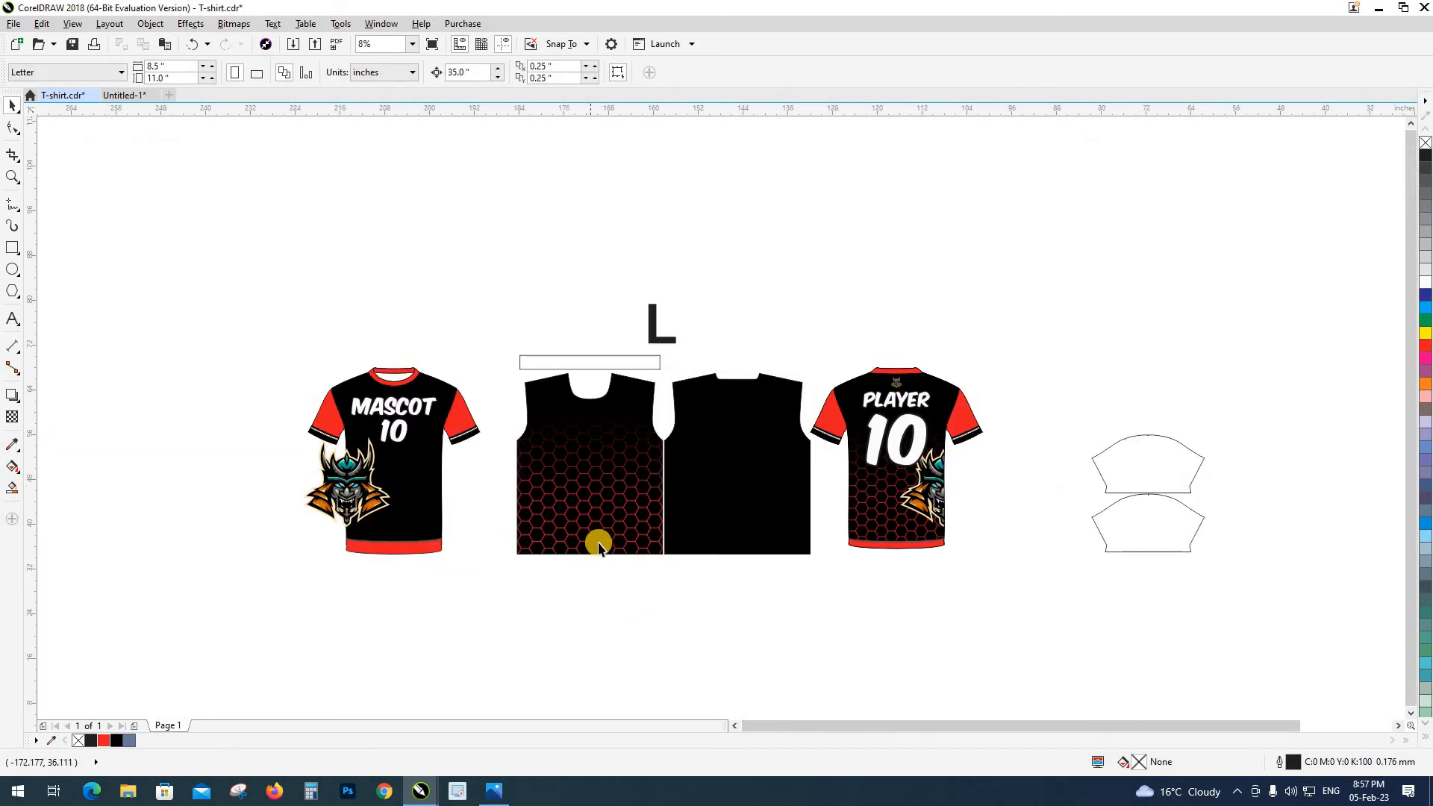
{"action": "scroll", "coordinate": [599, 545], "scroll_direction": "up", "scroll_amount": 1}
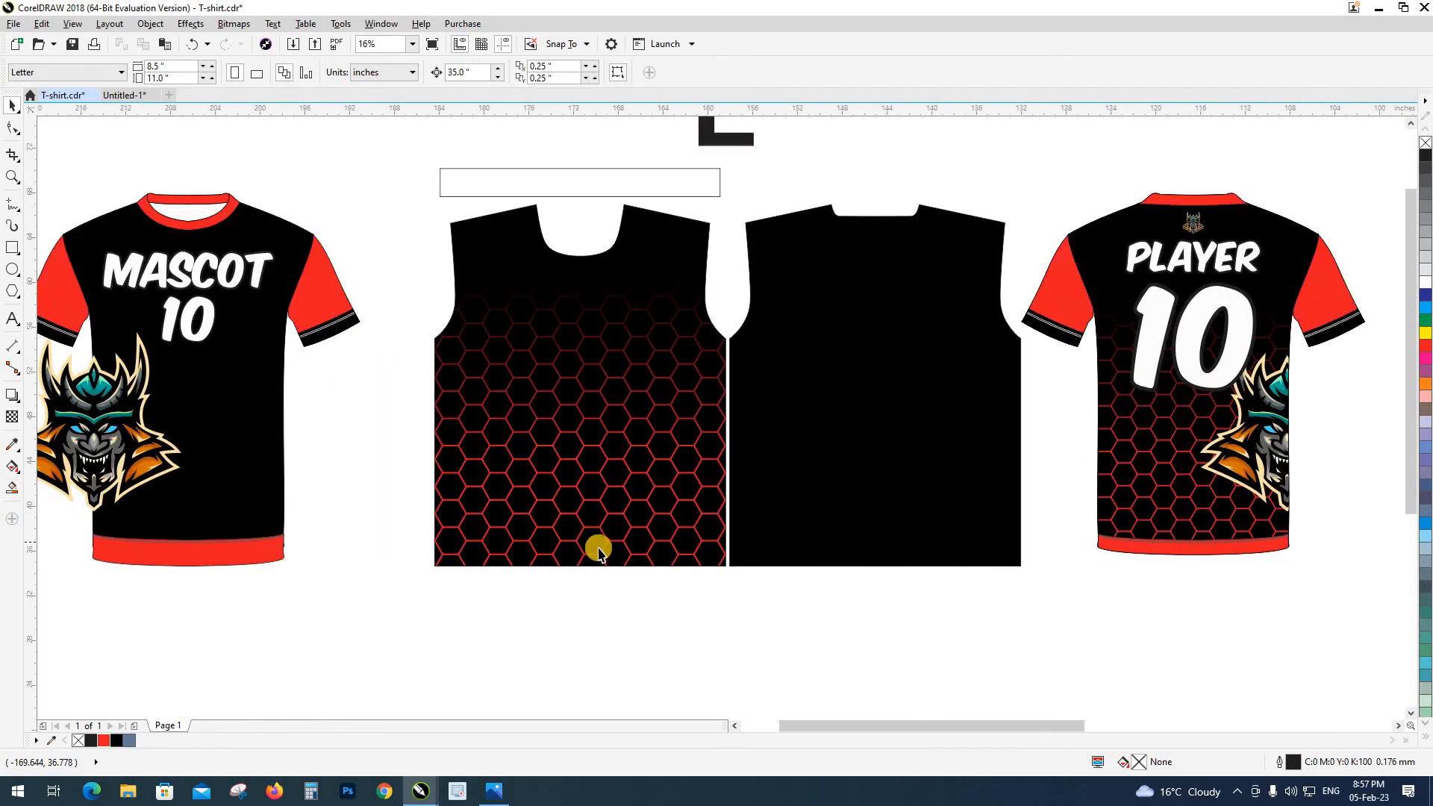
{"action": "left_click", "coordinate": [224, 309]}
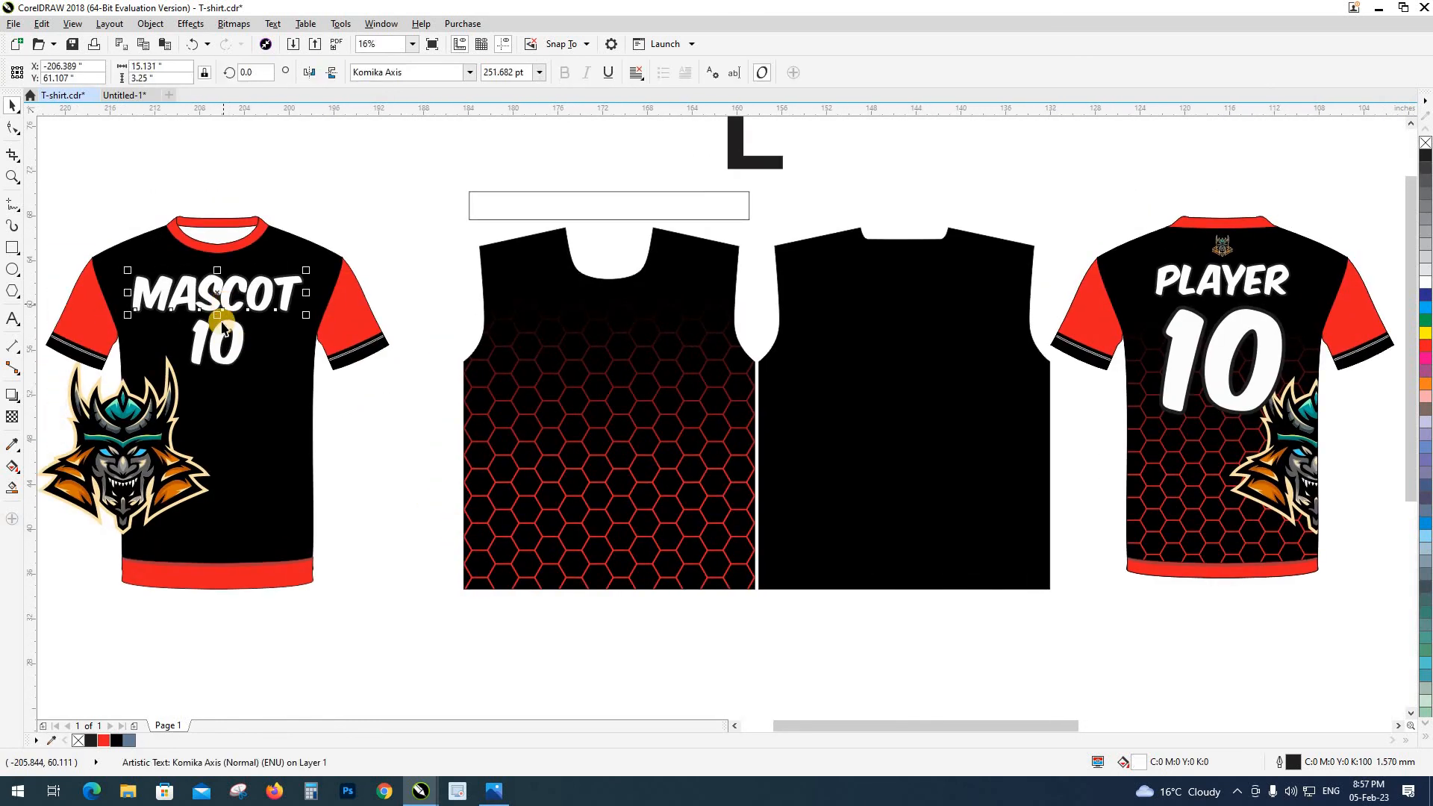
{"action": "left_click", "coordinate": [400, 278]}
{"action": "left_click", "coordinate": [254, 294]}
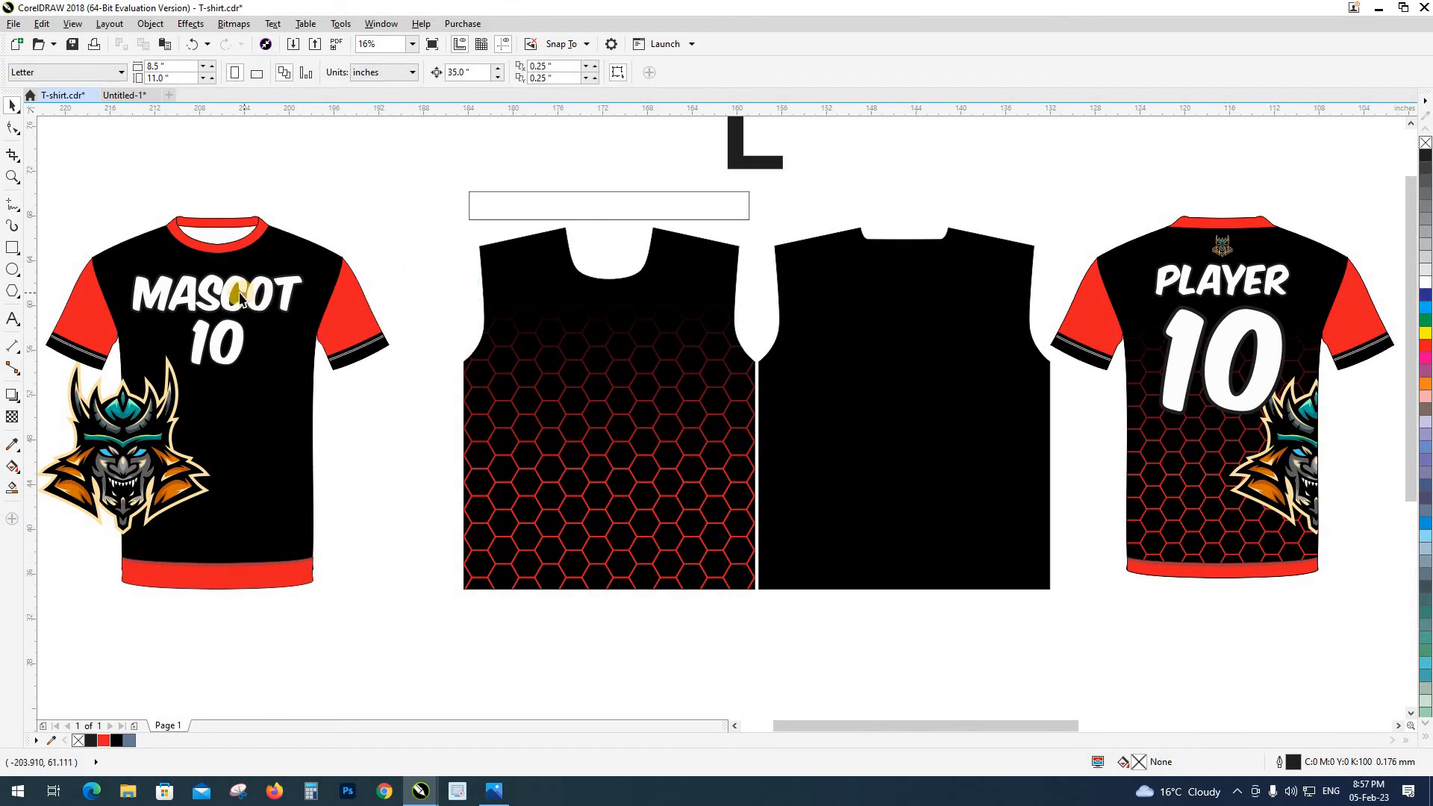
{"action": "key", "text": "Right"}
{"action": "key", "text": "Left"}
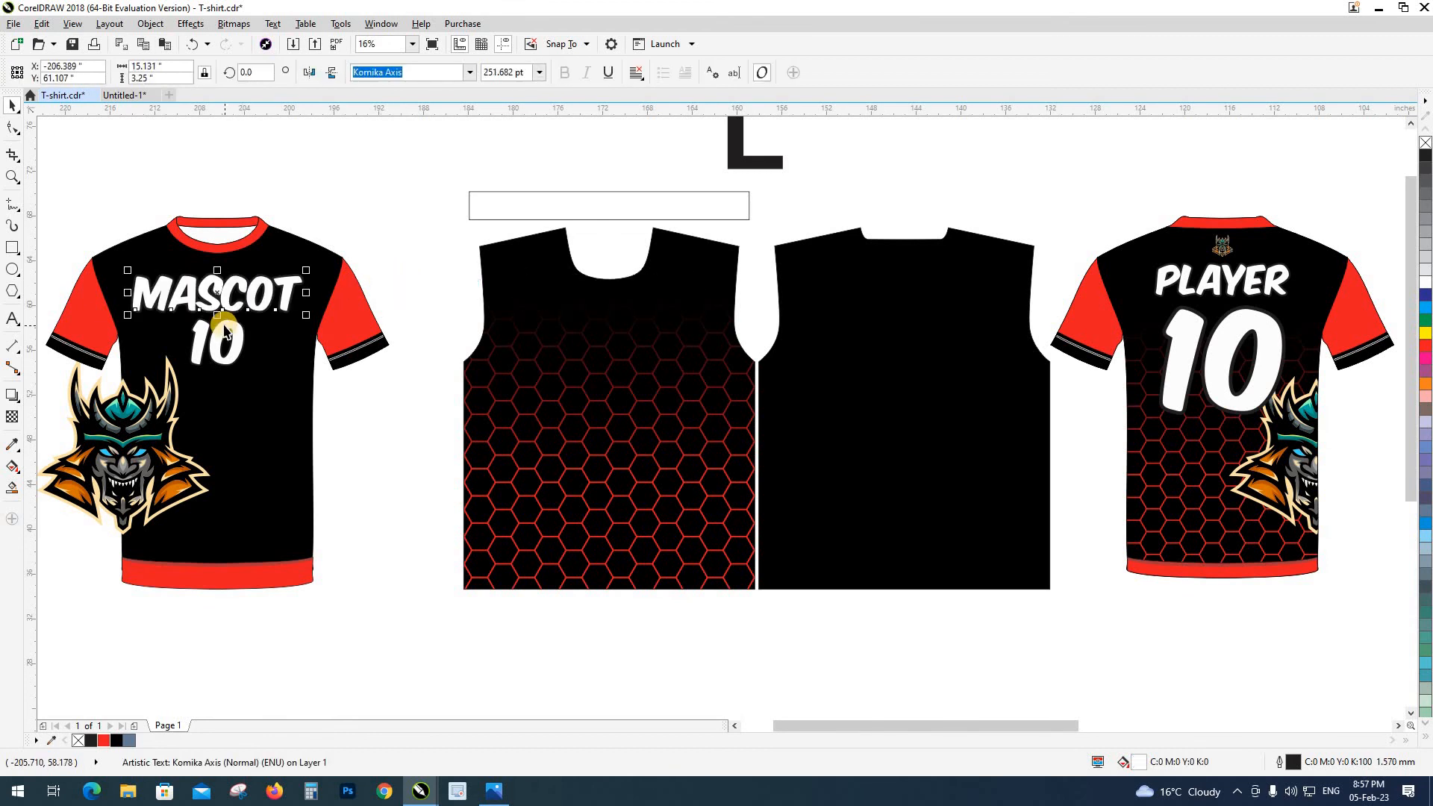
{"action": "left_click", "coordinate": [225, 326], "text": "shift"}
{"action": "key", "text": "Right"}
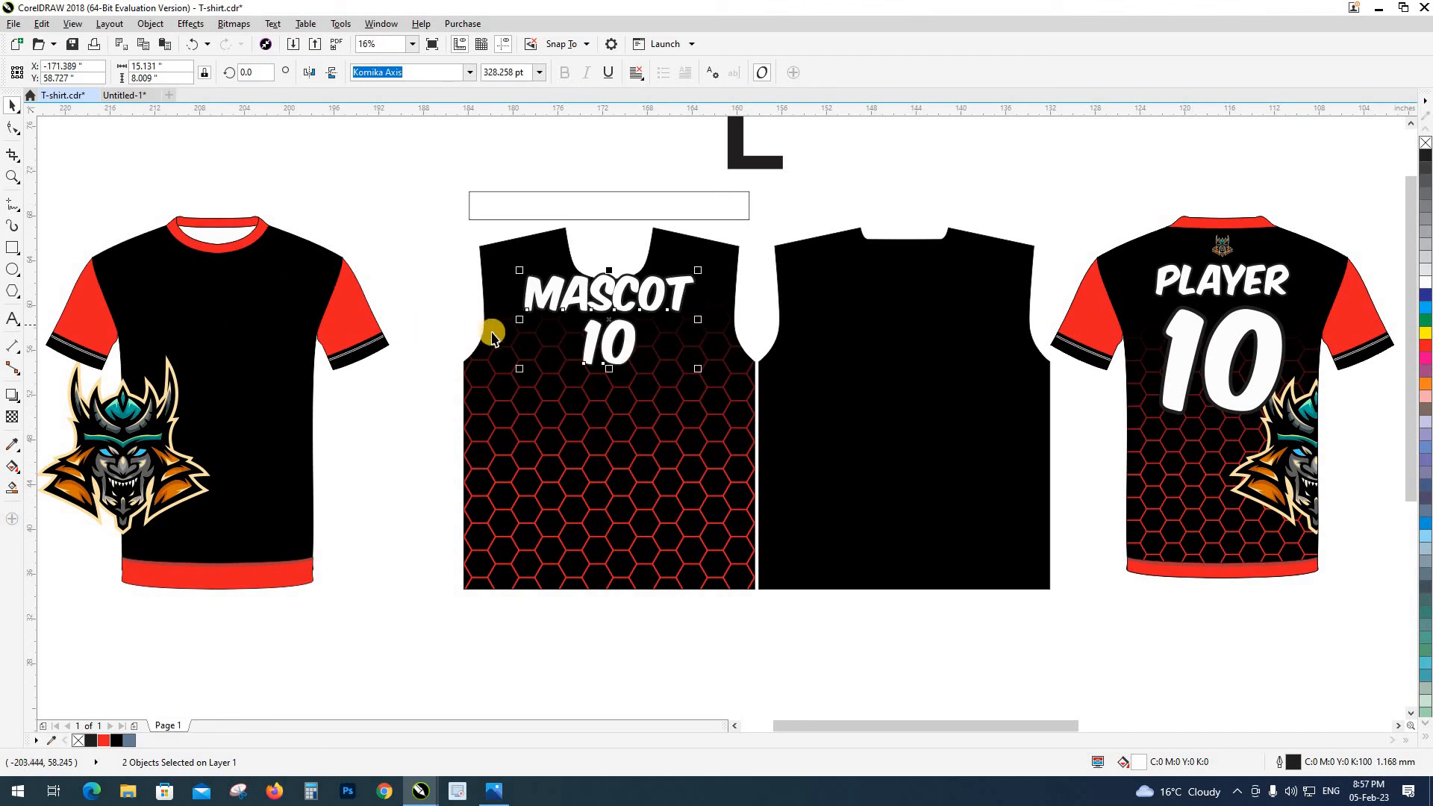
Step: In wireframe view, lower the MASCOT and 10 texts about 0.4 inch until the S touches the neckline curve
{"action": "scroll", "coordinate": [605, 306], "scroll_direction": "up", "scroll_amount": 5}
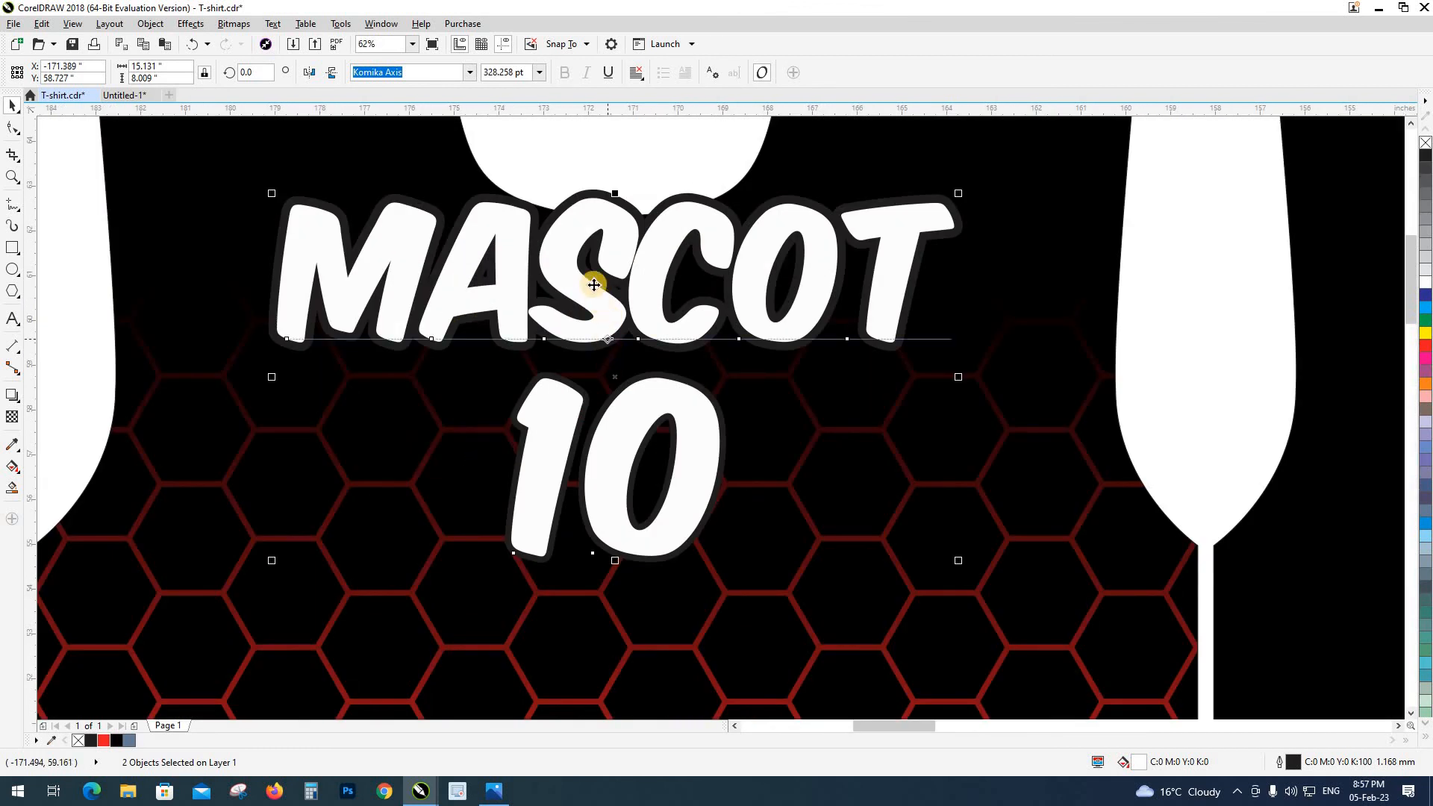
{"action": "key", "text": "shift+F9"}
{"action": "scroll", "coordinate": [605, 197], "scroll_direction": "up", "scroll_amount": 3}
{"action": "left_click_drag", "start_coordinate": [586, 222], "coordinate": [592, 364]}
{"action": "scroll", "coordinate": [559, 409], "scroll_direction": "down", "scroll_amount": 3}
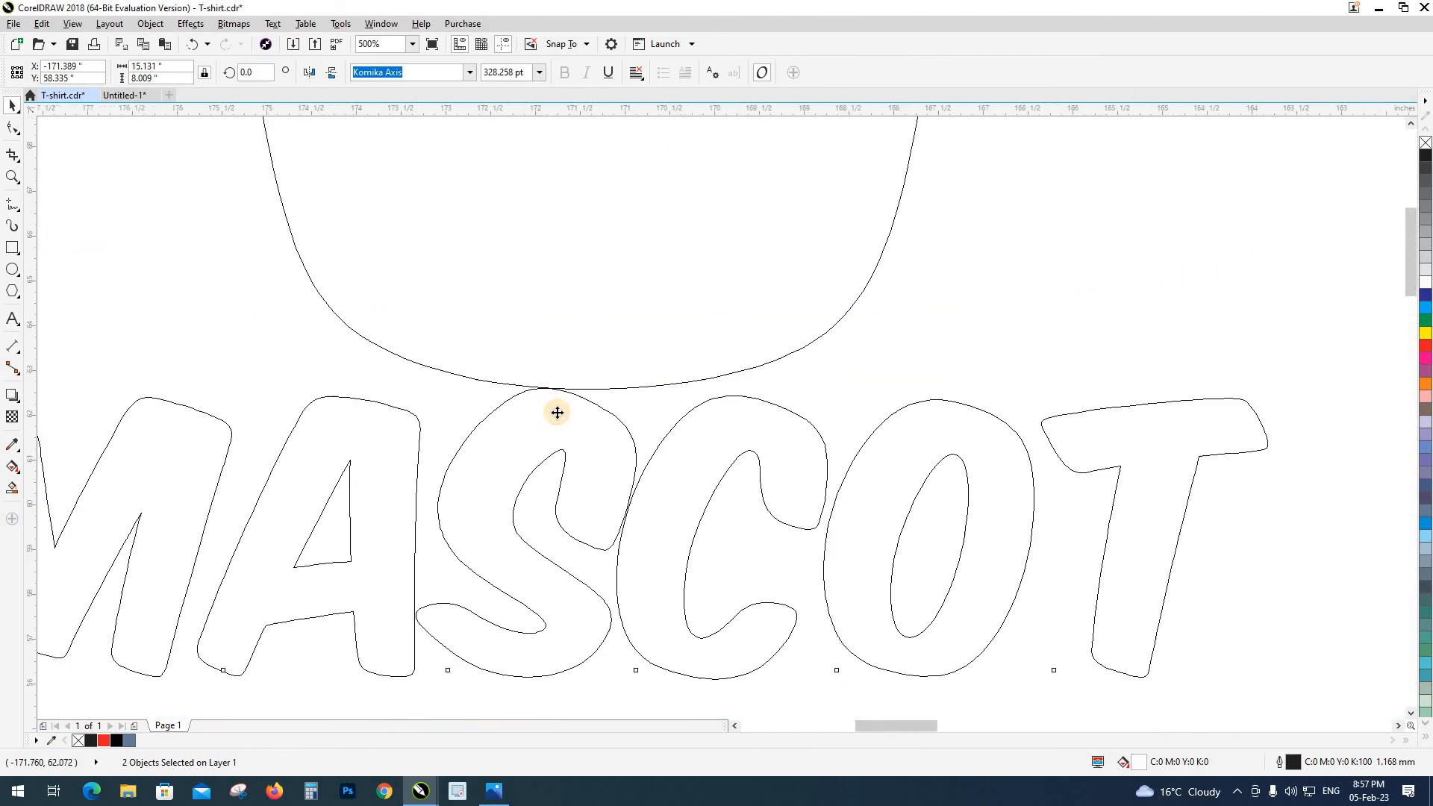
Step: Lower the MASCOT and 10 texts 2.5 inches on the front pattern piece and return to the full-colour view
{"action": "scroll", "coordinate": [504, 393], "scroll_direction": "down", "scroll_amount": 3}
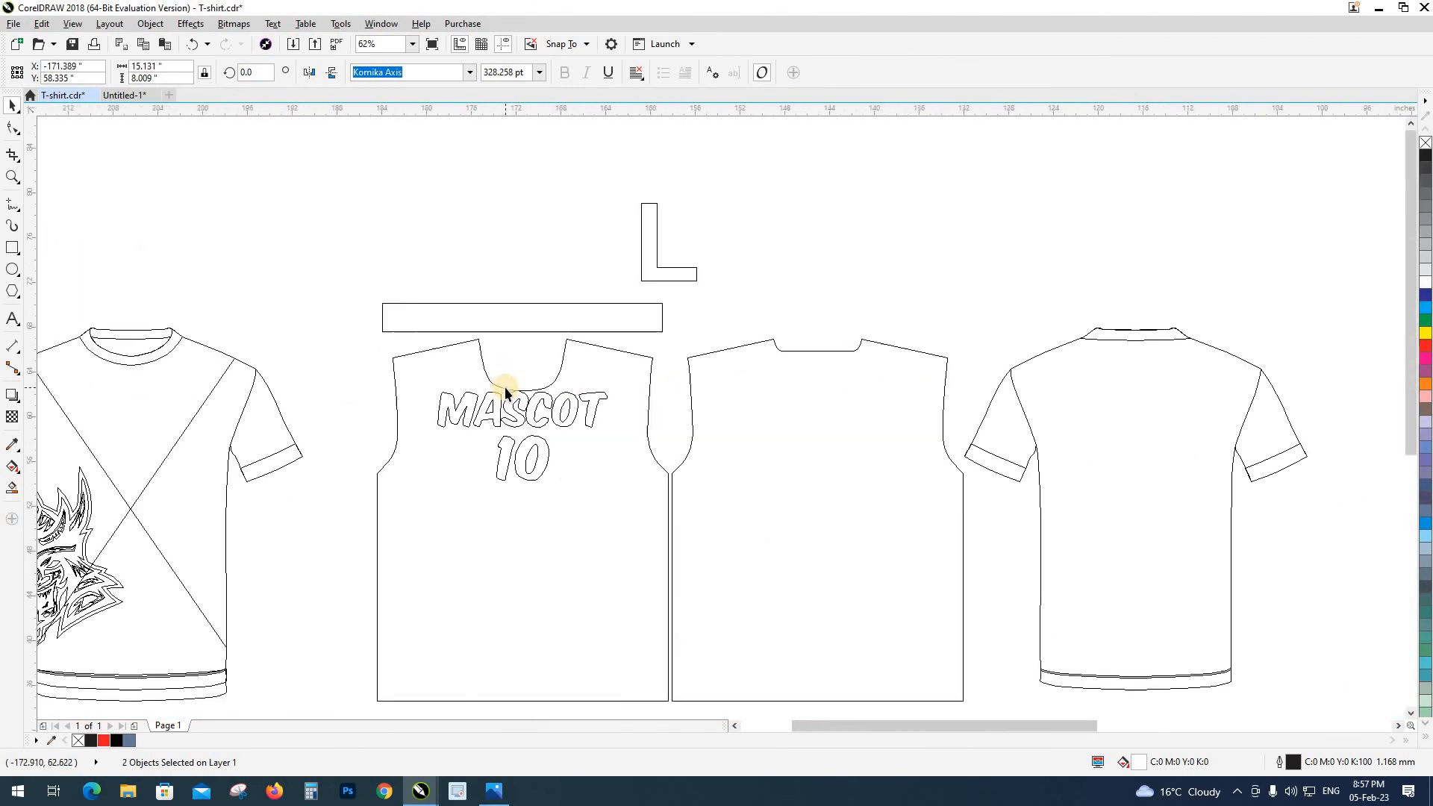
{"action": "key", "text": "shift+n"}
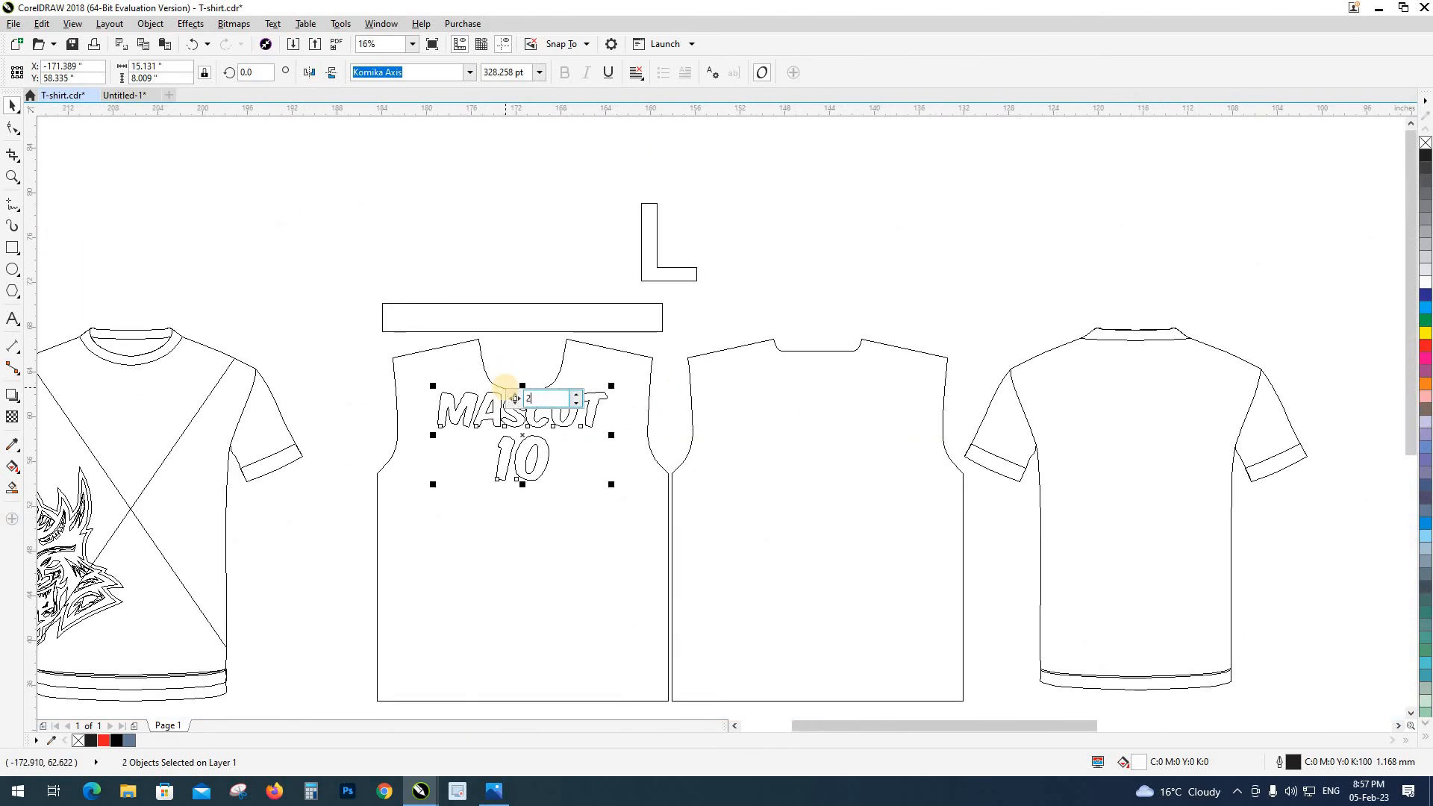
{"action": "key", "text": "Return"}
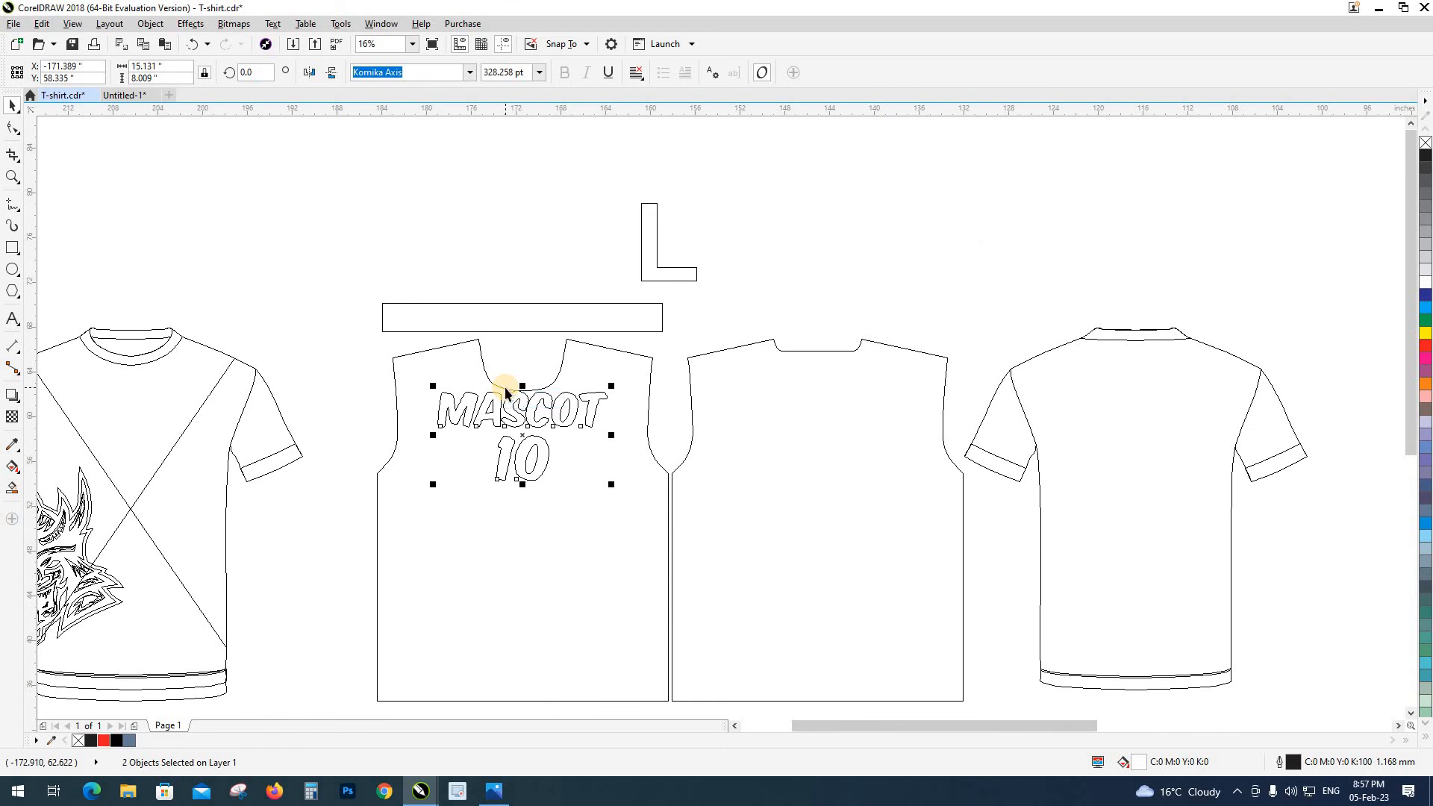
{"action": "key", "text": "Down"}
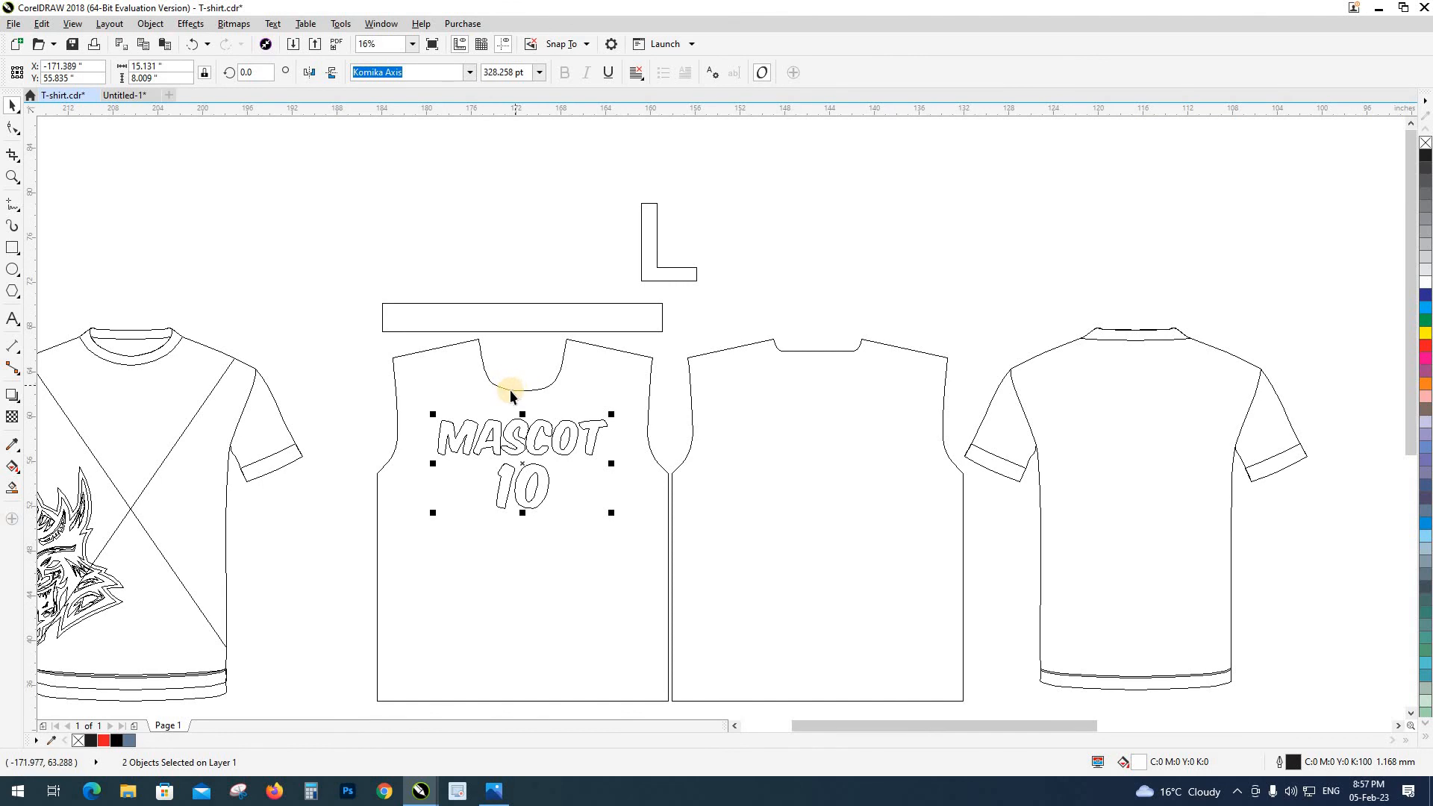
{"action": "key", "text": "shift+F9"}
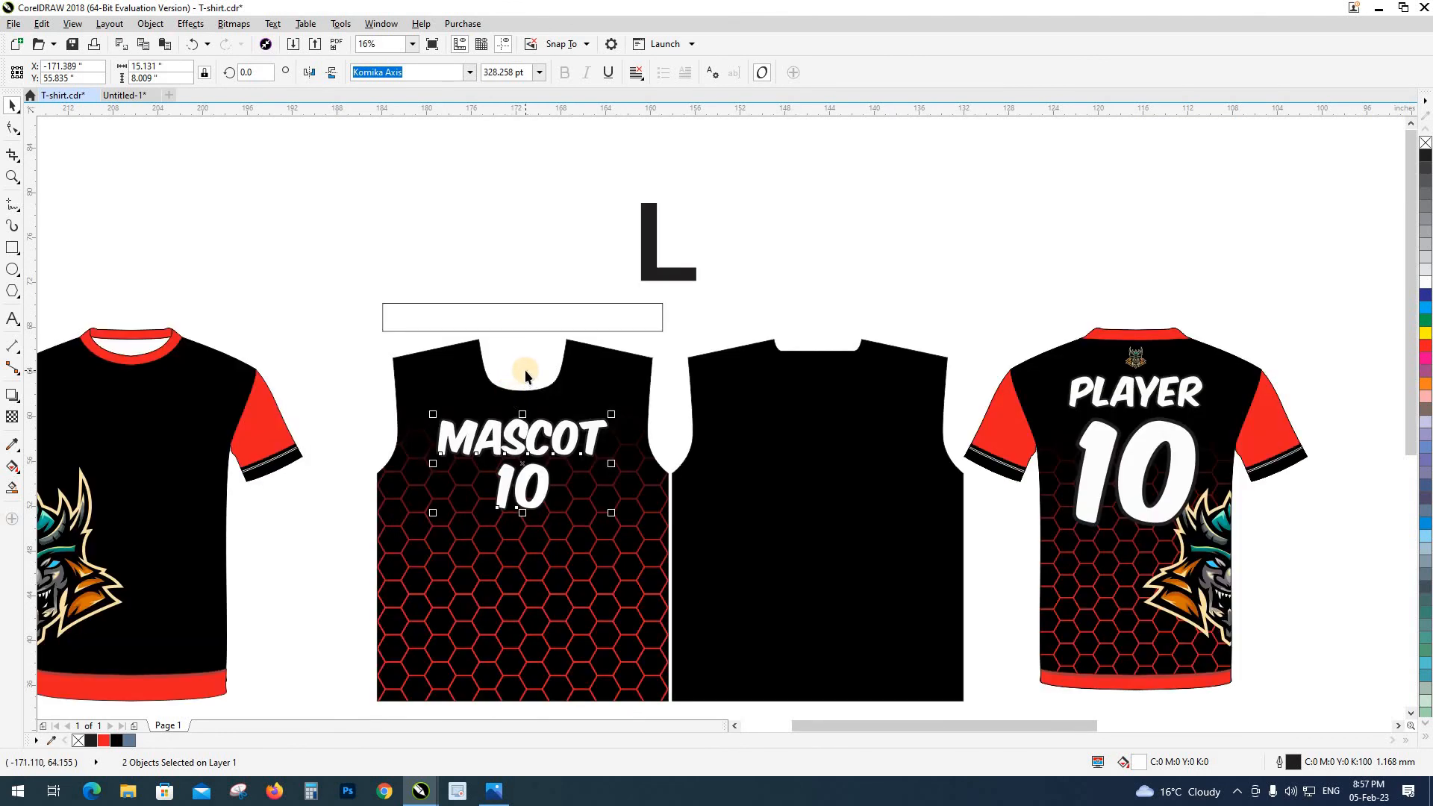
{"action": "left_click", "coordinate": [525, 371]}
Step: Place the MASCOT and 10 texts inside the front pattern piece as a PowerClip
{"action": "left_click_drag", "start_coordinate": [394, 434], "coordinate": [562, 398]}
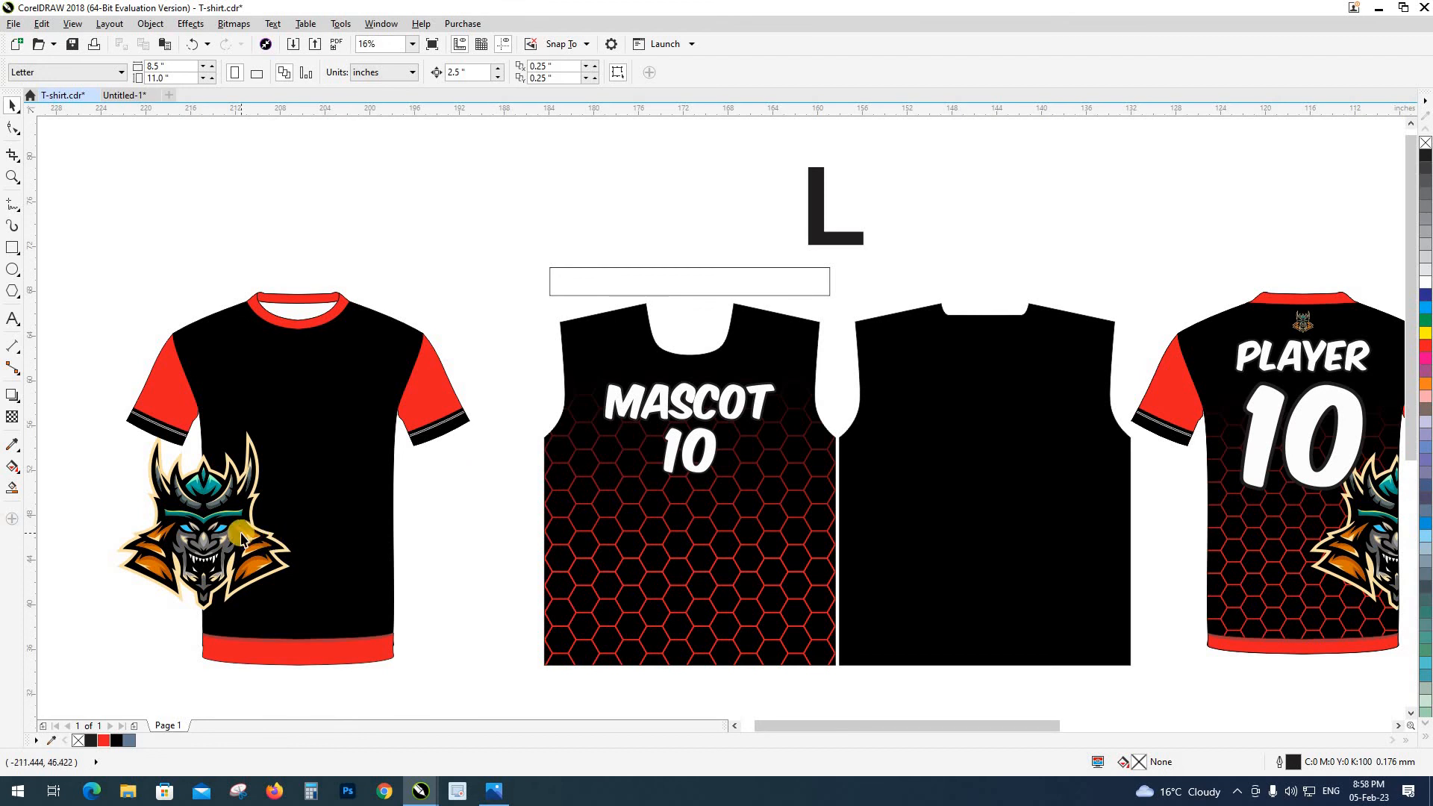
{"action": "key", "text": "shift+F9"}
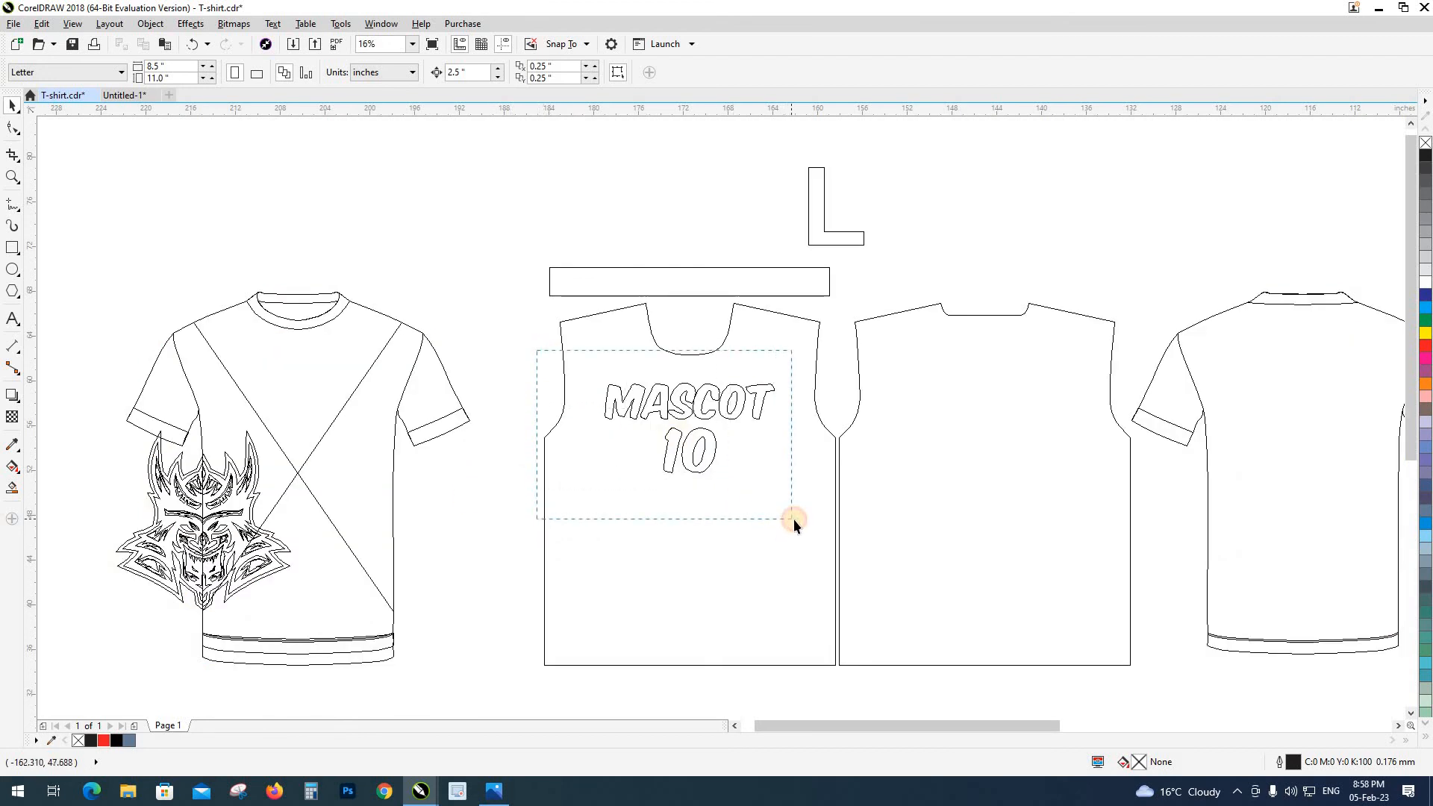
{"action": "left_click_drag", "start_coordinate": [794, 519], "coordinate": [792, 518]}
{"action": "key", "text": "alt+c"}
{"action": "key", "text": "w"}
{"action": "key", "text": "p"}
{"action": "left_click", "coordinate": [773, 516]}
{"action": "left_click", "coordinate": [495, 366]}
{"action": "key", "text": "shift+F9"}
{"action": "left_click_drag", "start_coordinate": [485, 521], "coordinate": [445, 493]}
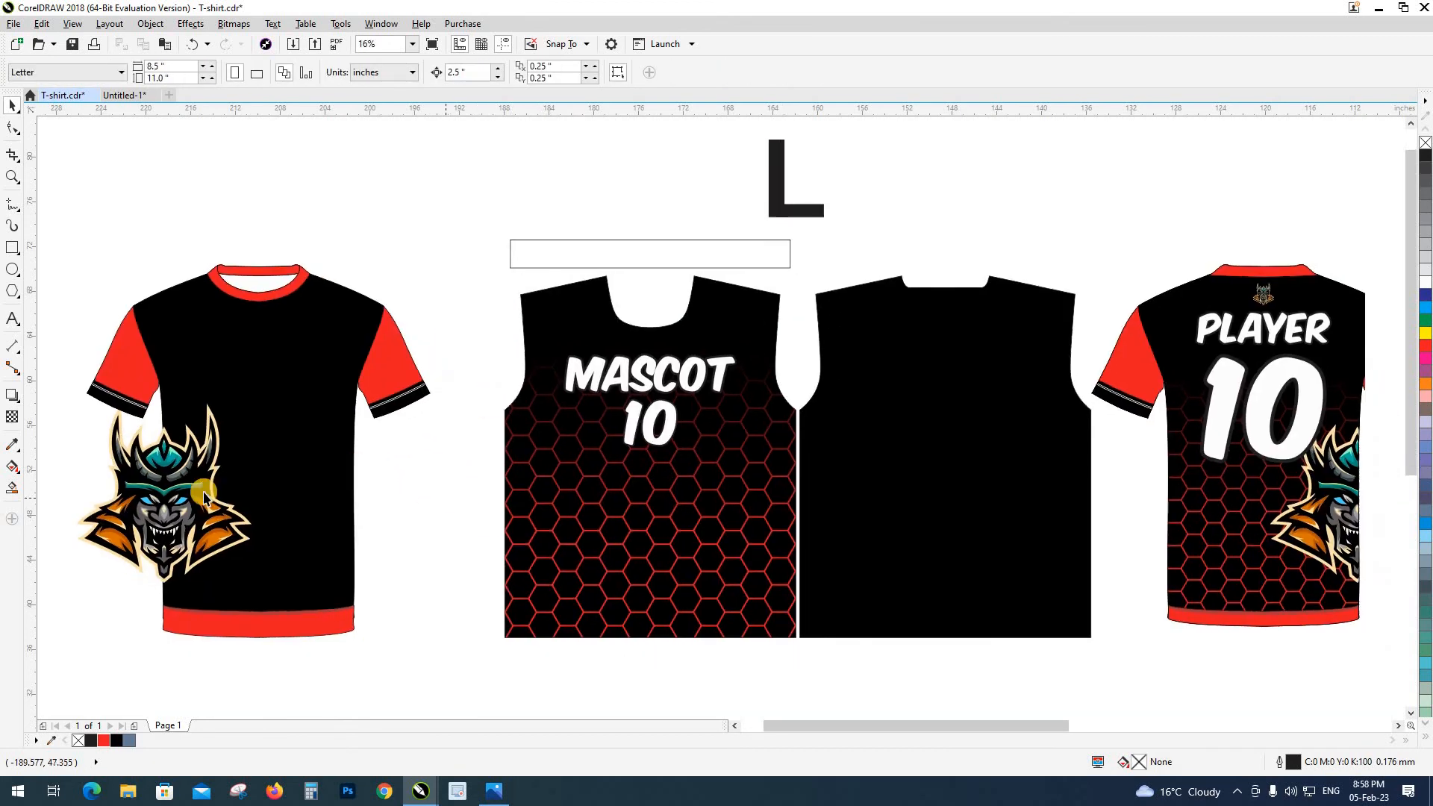
Step: Move the large mascot logo from the front mockup 35 inches right onto the front pattern piece
{"action": "left_click", "coordinate": [173, 496]}
{"action": "key", "text": "Right"}
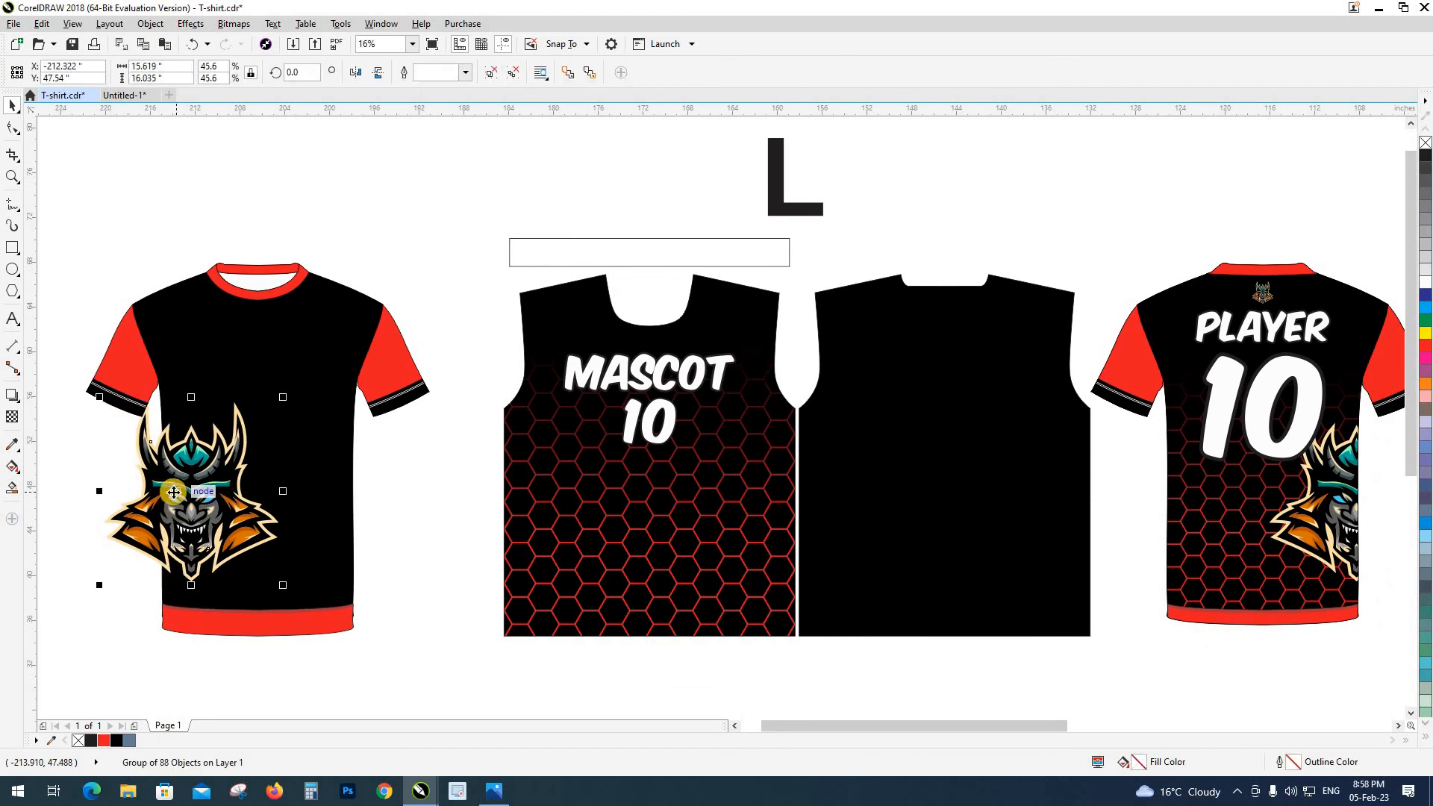
{"action": "key", "text": "Left"}
{"action": "key", "text": "shift+d"}
{"action": "type", "text": "30"}
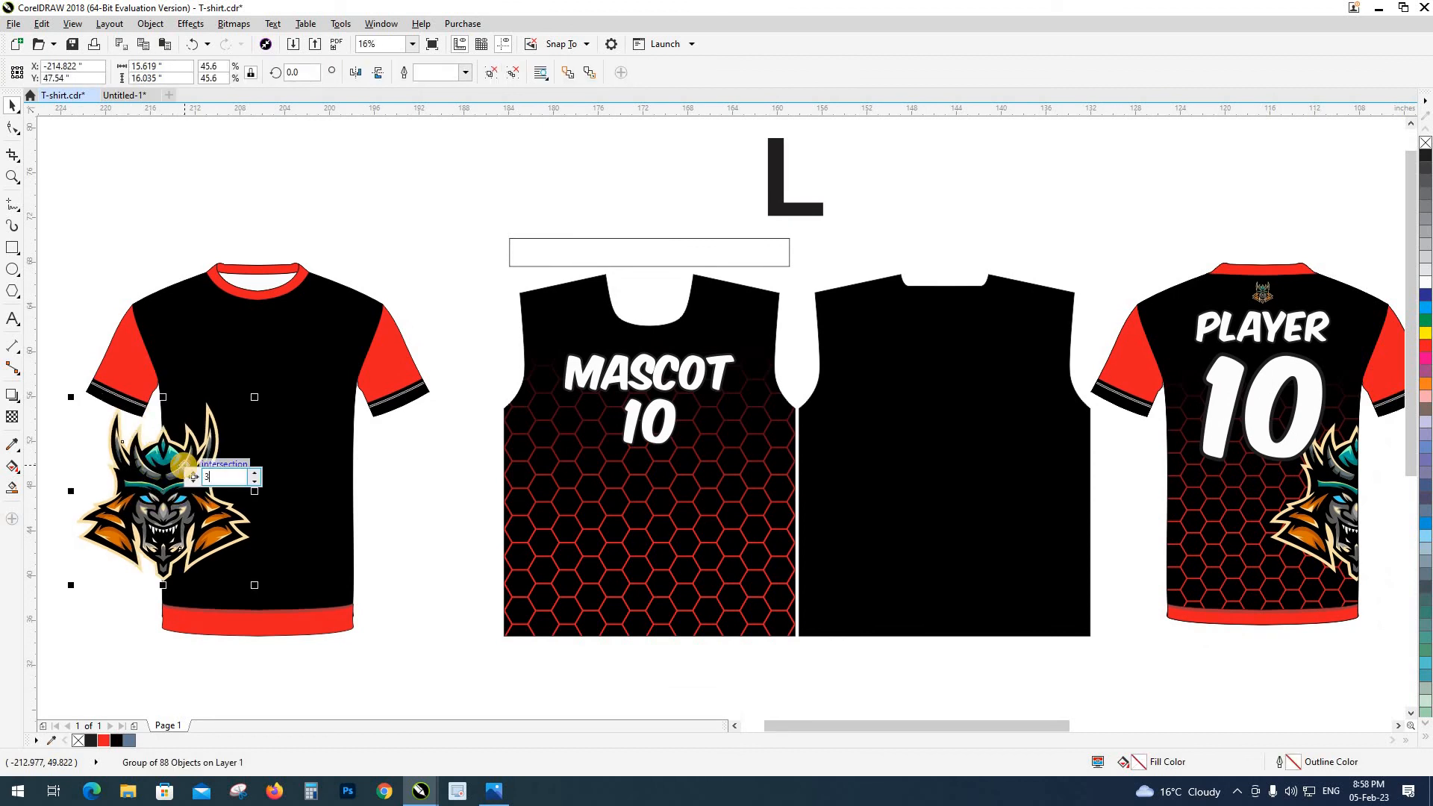
{"action": "key", "text": "Return"}
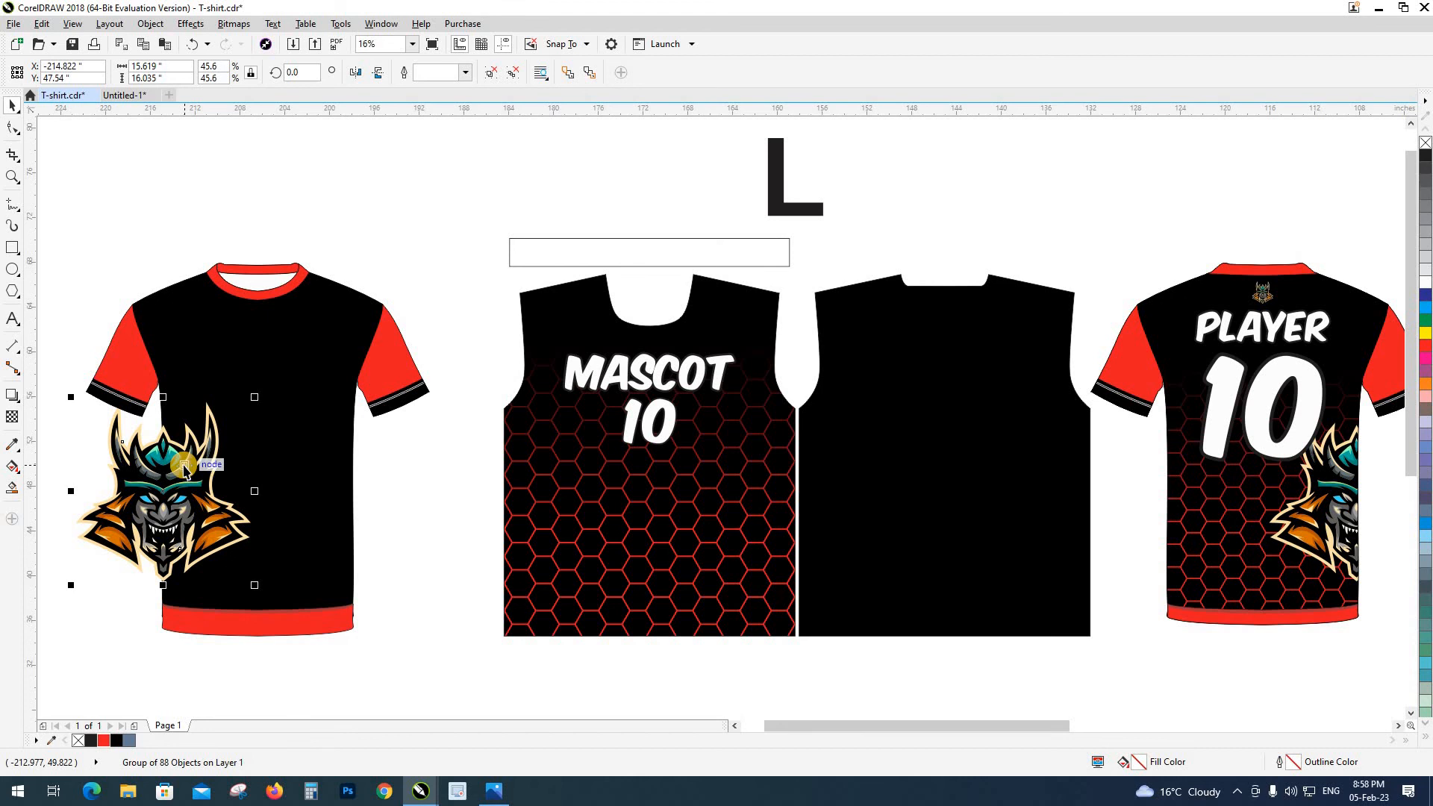
{"action": "key", "text": "Right"}
{"action": "key", "text": "z"}
{"action": "left_click", "coordinate": [657, 645]}
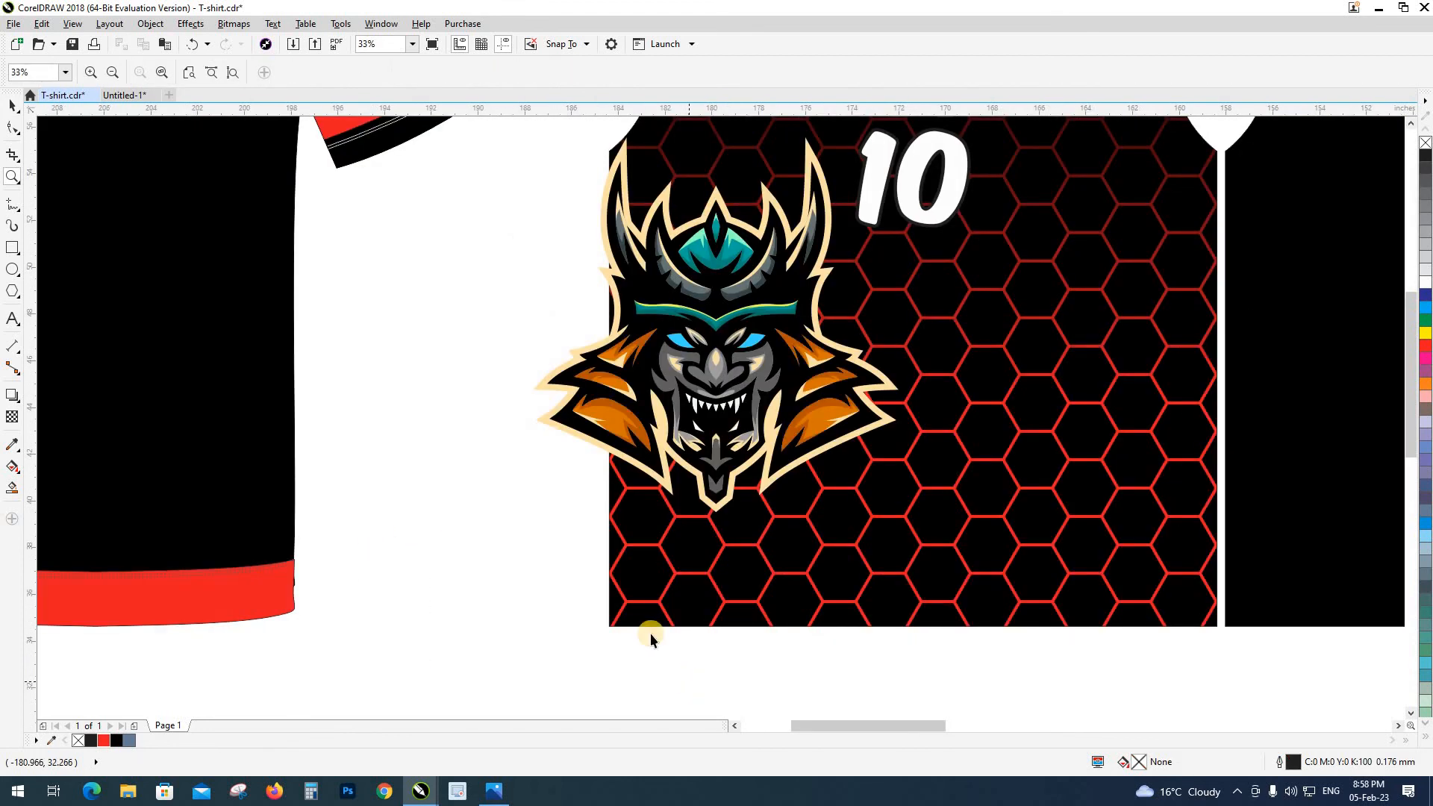
Step: Shift the large mascot logo about 0.1 inch right and 0.1 inch up on the front pattern piece
{"action": "key", "text": "space"}
{"action": "left_click_drag", "start_coordinate": [507, 541], "coordinate": [400, 545]}
{"action": "left_click", "coordinate": [574, 438]}
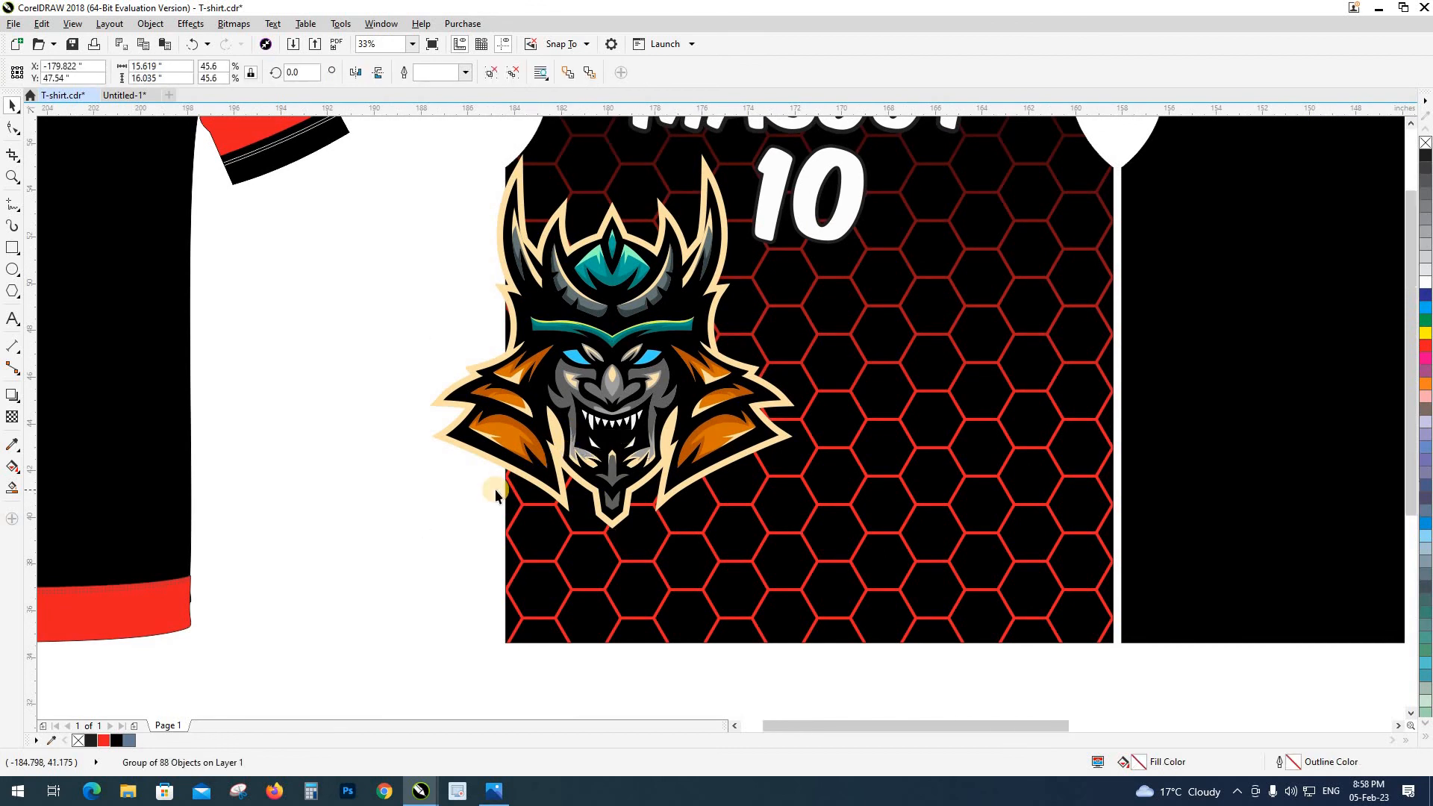
{"action": "scroll", "coordinate": [515, 488], "scroll_direction": "down", "scroll_amount": 2}
{"action": "key", "text": "shift+F9"}
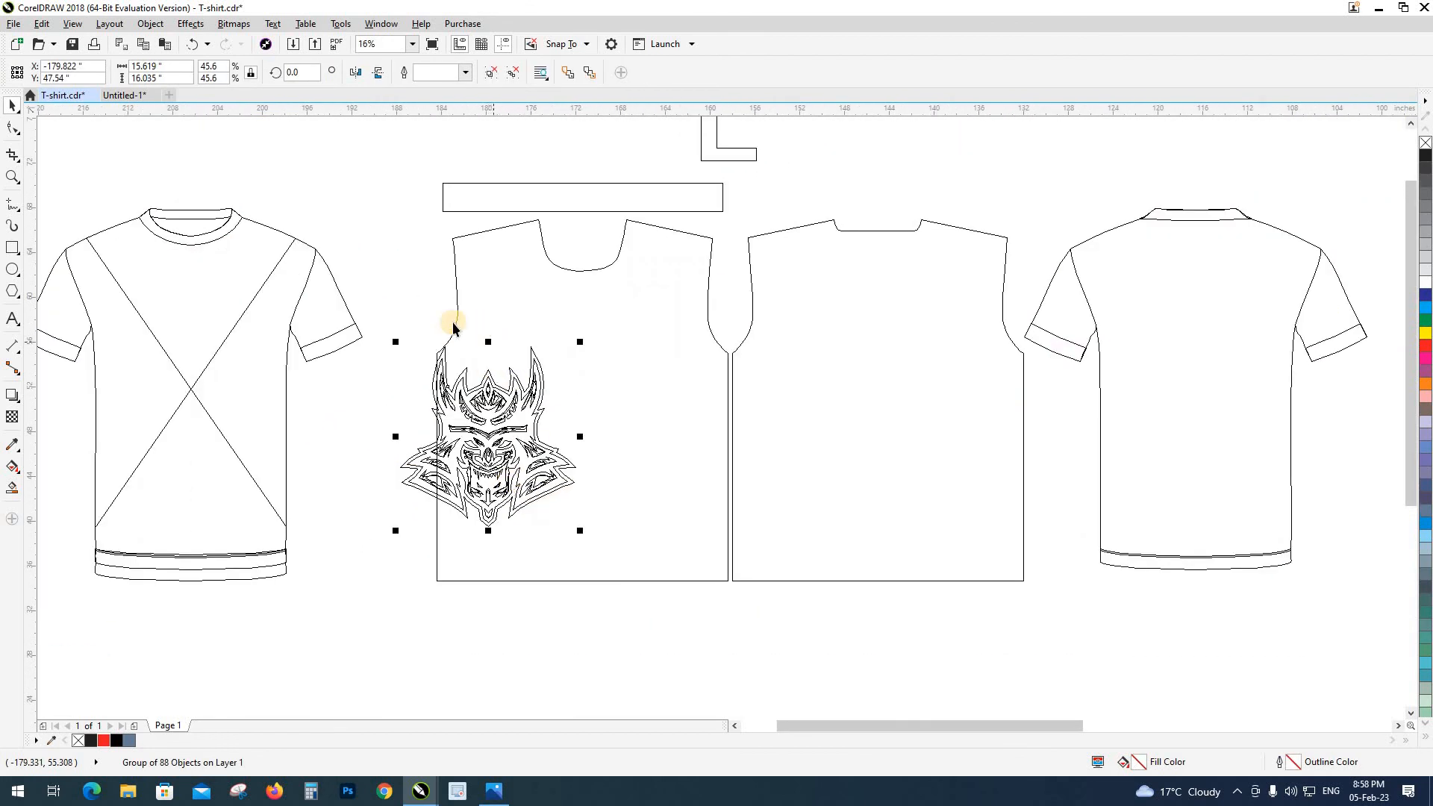
{"action": "left_click", "coordinate": [489, 418]}
{"action": "key", "text": "shift+F9"}
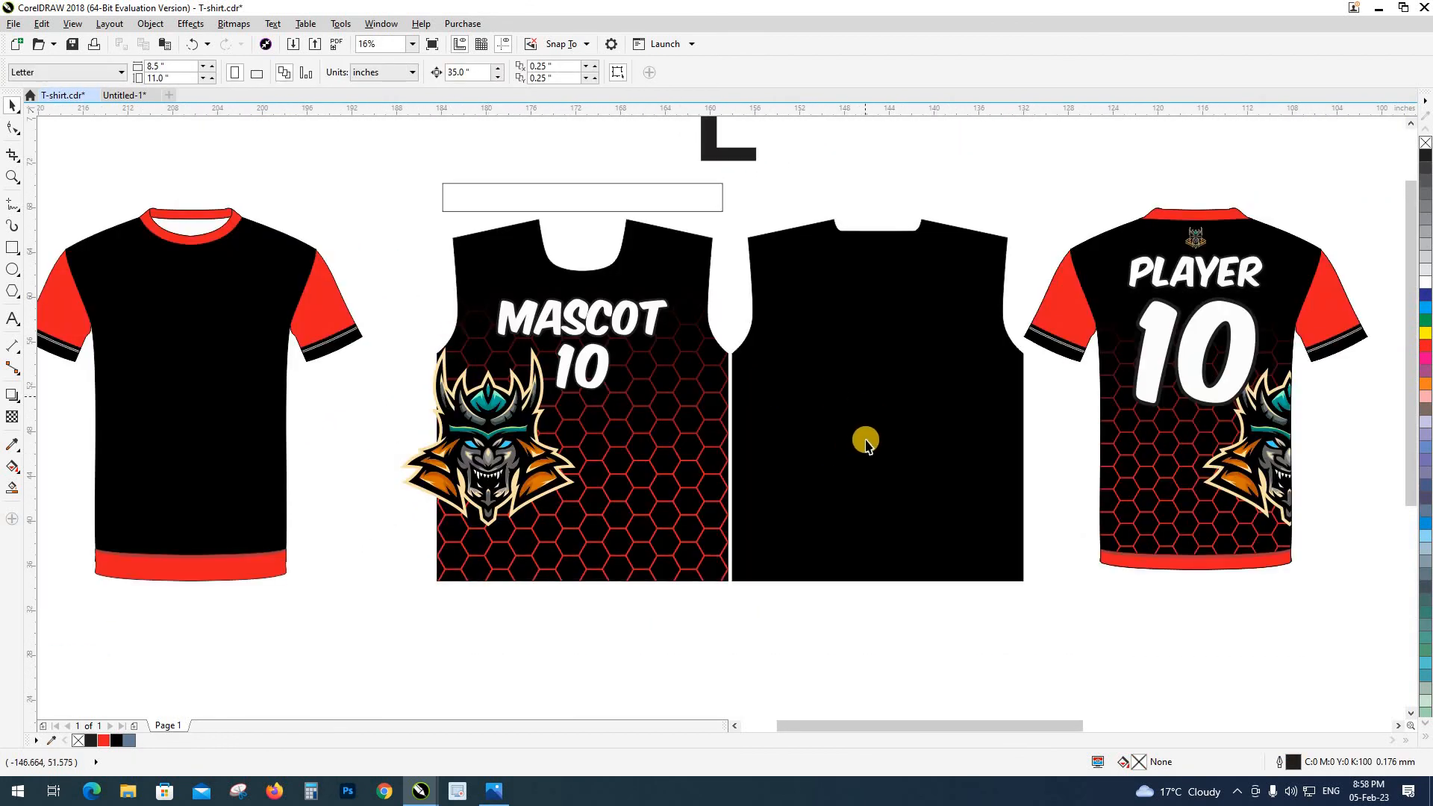
{"action": "left_click", "coordinate": [485, 468]}
Step: Copy the hexagon pattern out of the front piece's PowerClip, paste it and centre it horizontally on the back pattern piece
{"action": "scroll", "coordinate": [963, 485], "scroll_direction": "right", "scroll_amount": 2}
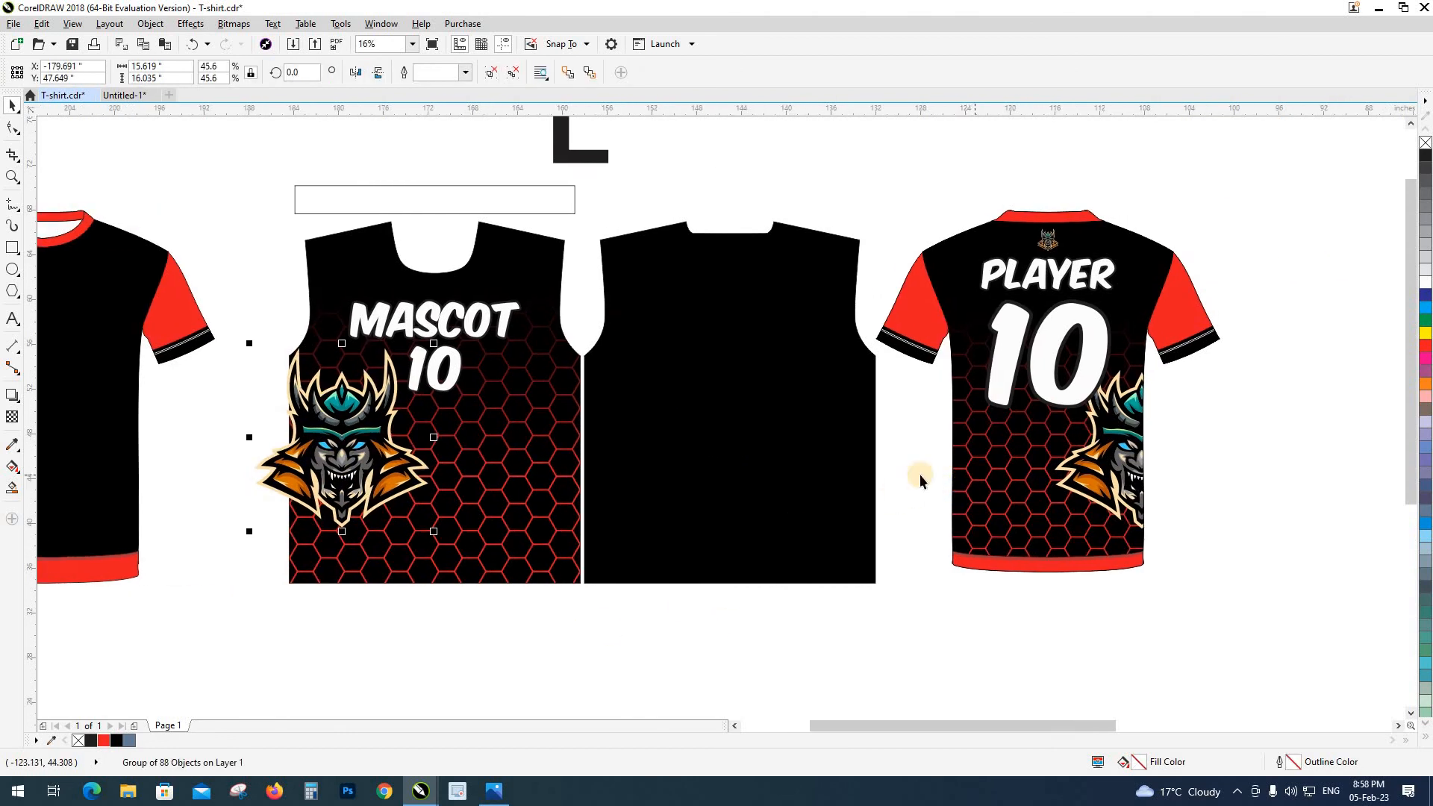
{"action": "left_click", "coordinate": [532, 440], "text": "ctrl"}
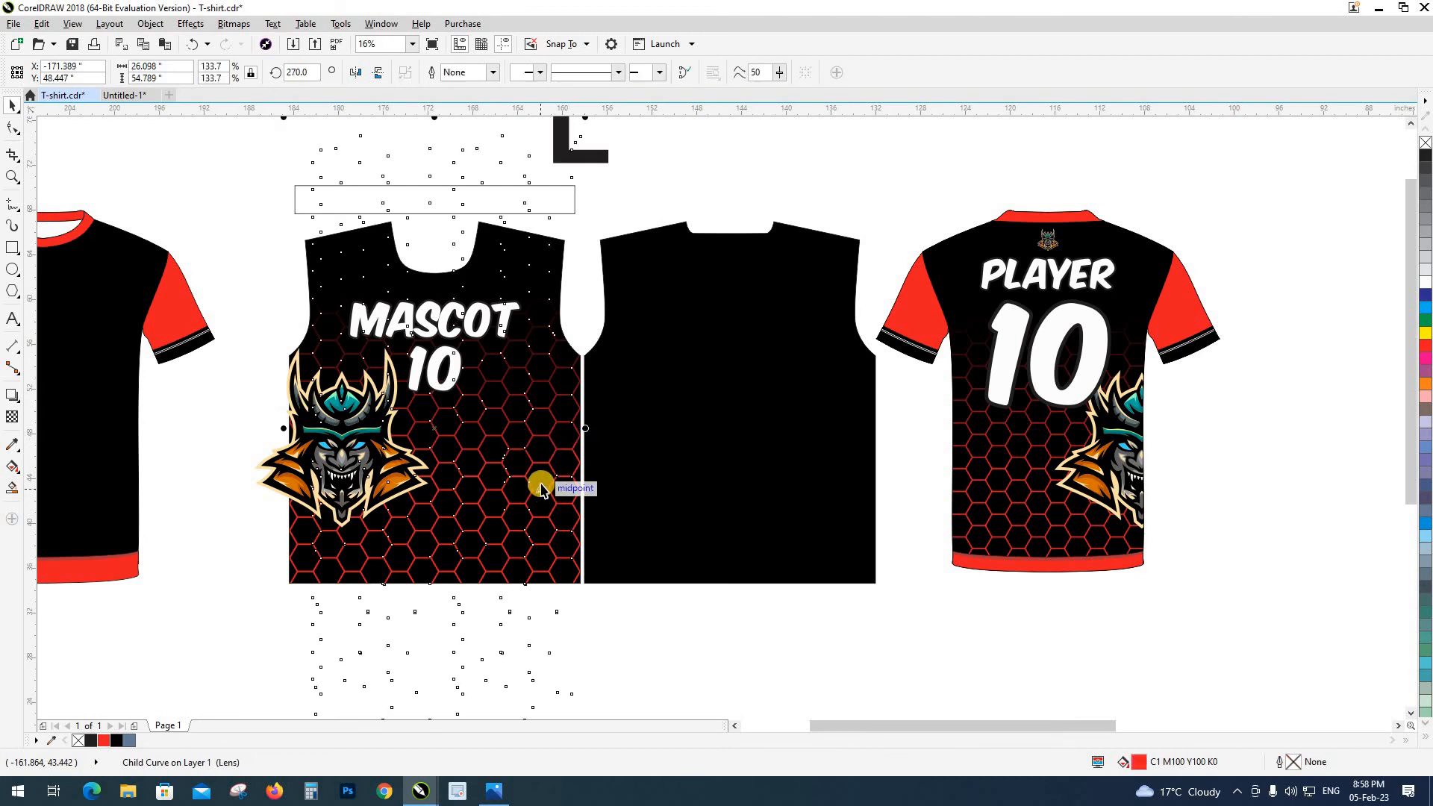
{"action": "left_click", "coordinate": [656, 622]}
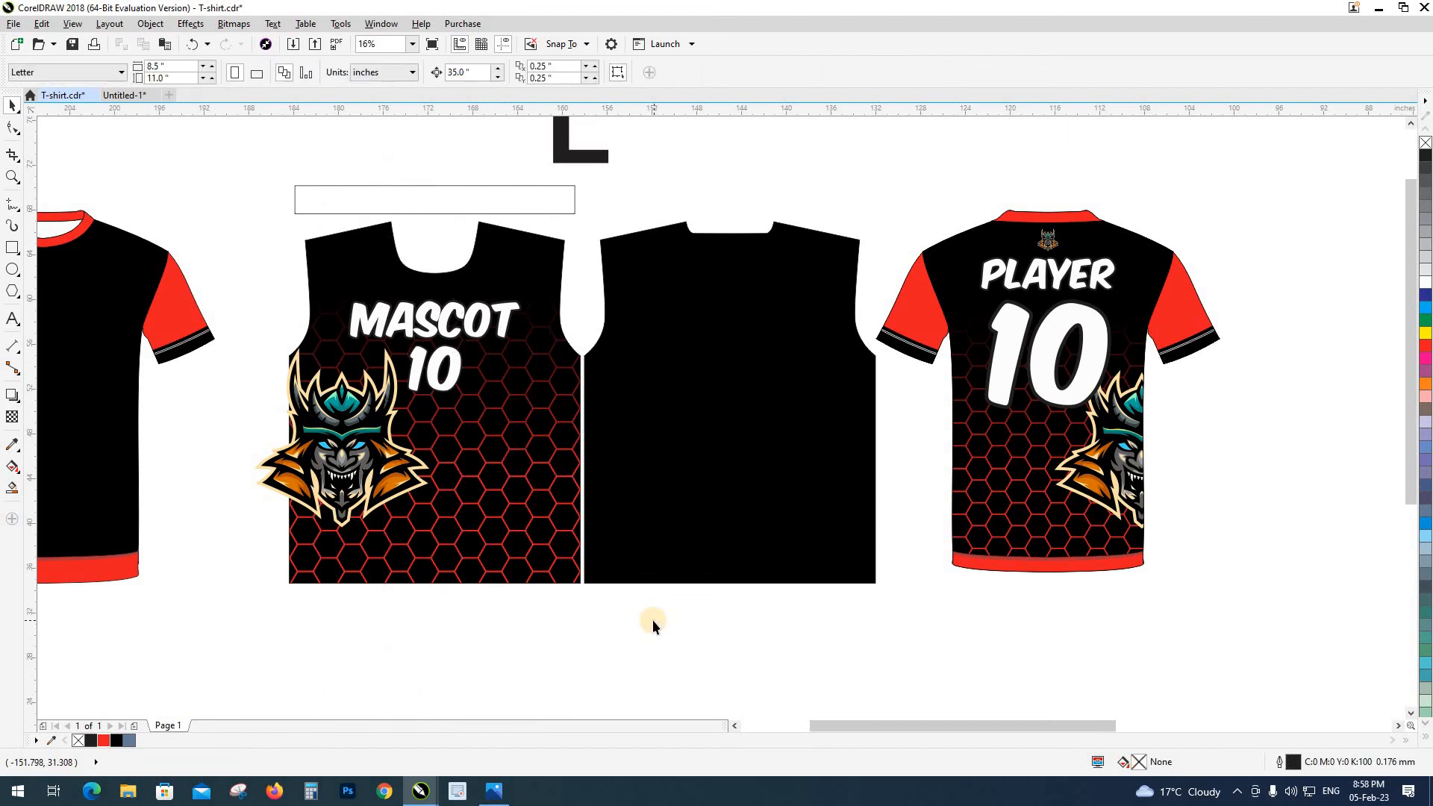
{"action": "key", "text": "ctrl+v"}
{"action": "left_click_drag", "start_coordinate": [639, 621], "coordinate": [500, 561]}
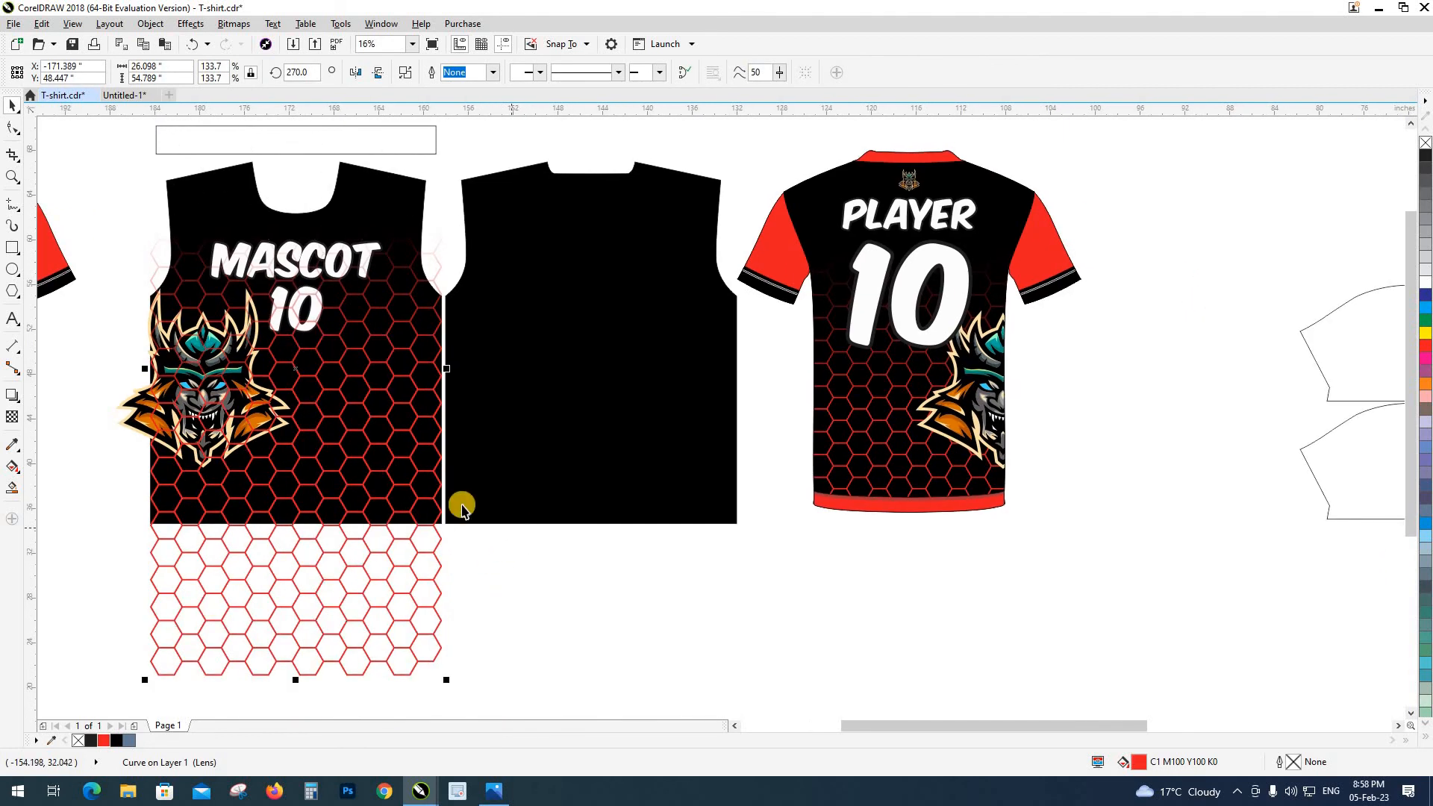
{"action": "left_click", "coordinate": [531, 507], "text": "shift"}
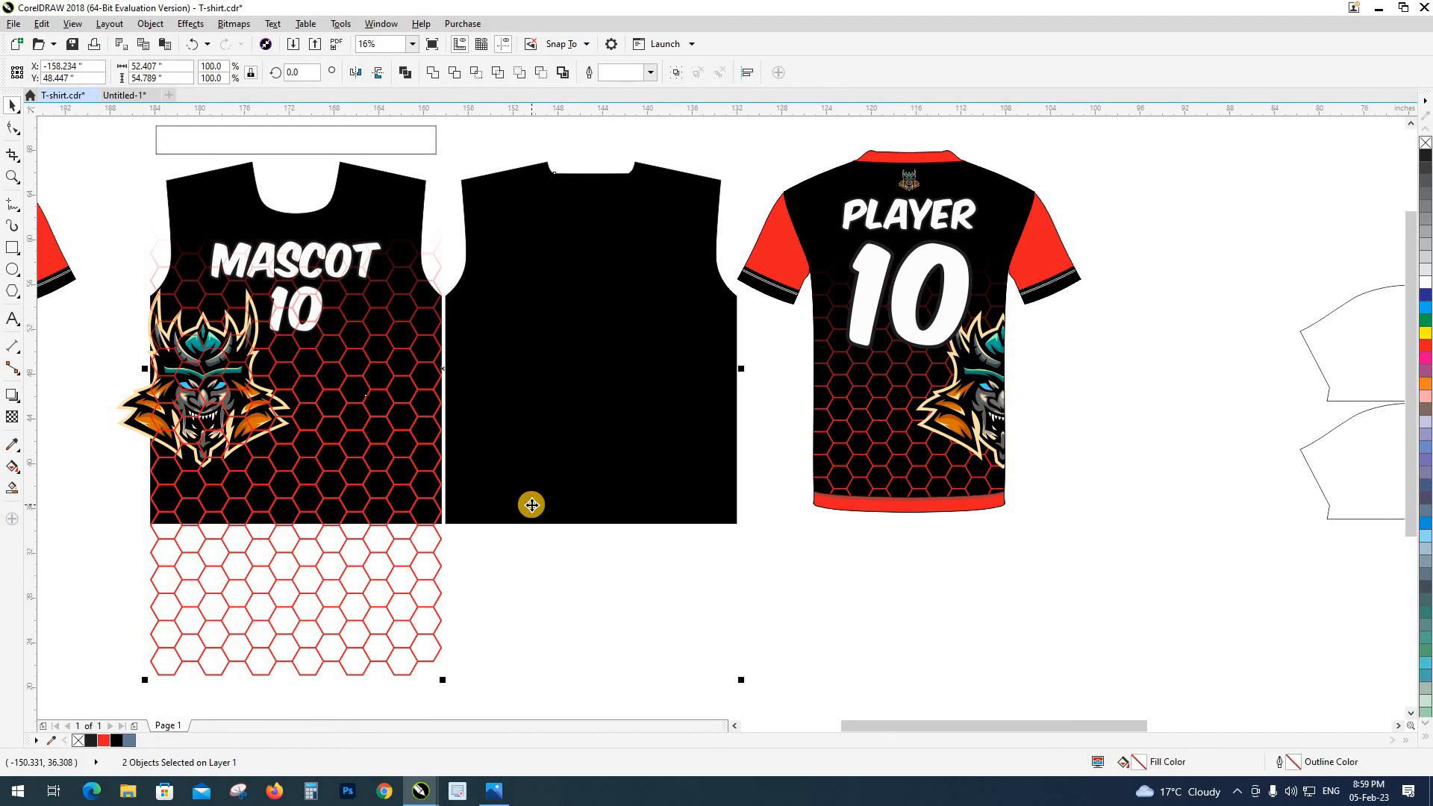
{"action": "key", "text": "c"}
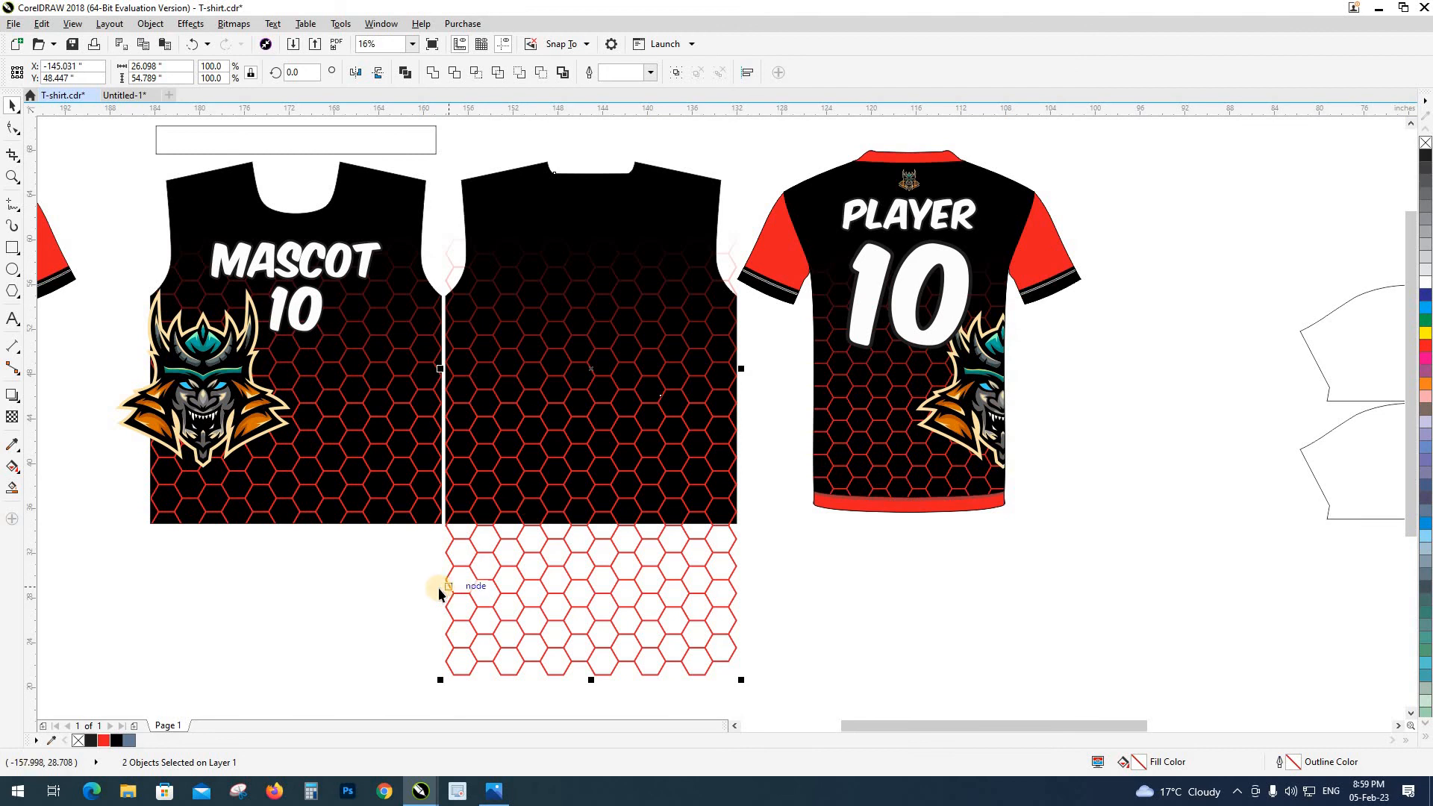
Step: Send the pasted hexagon pattern behind the back pattern piece and place it inside that piece as a PowerClip
{"action": "left_click", "coordinate": [450, 565]}
{"action": "left_click", "coordinate": [451, 558]}
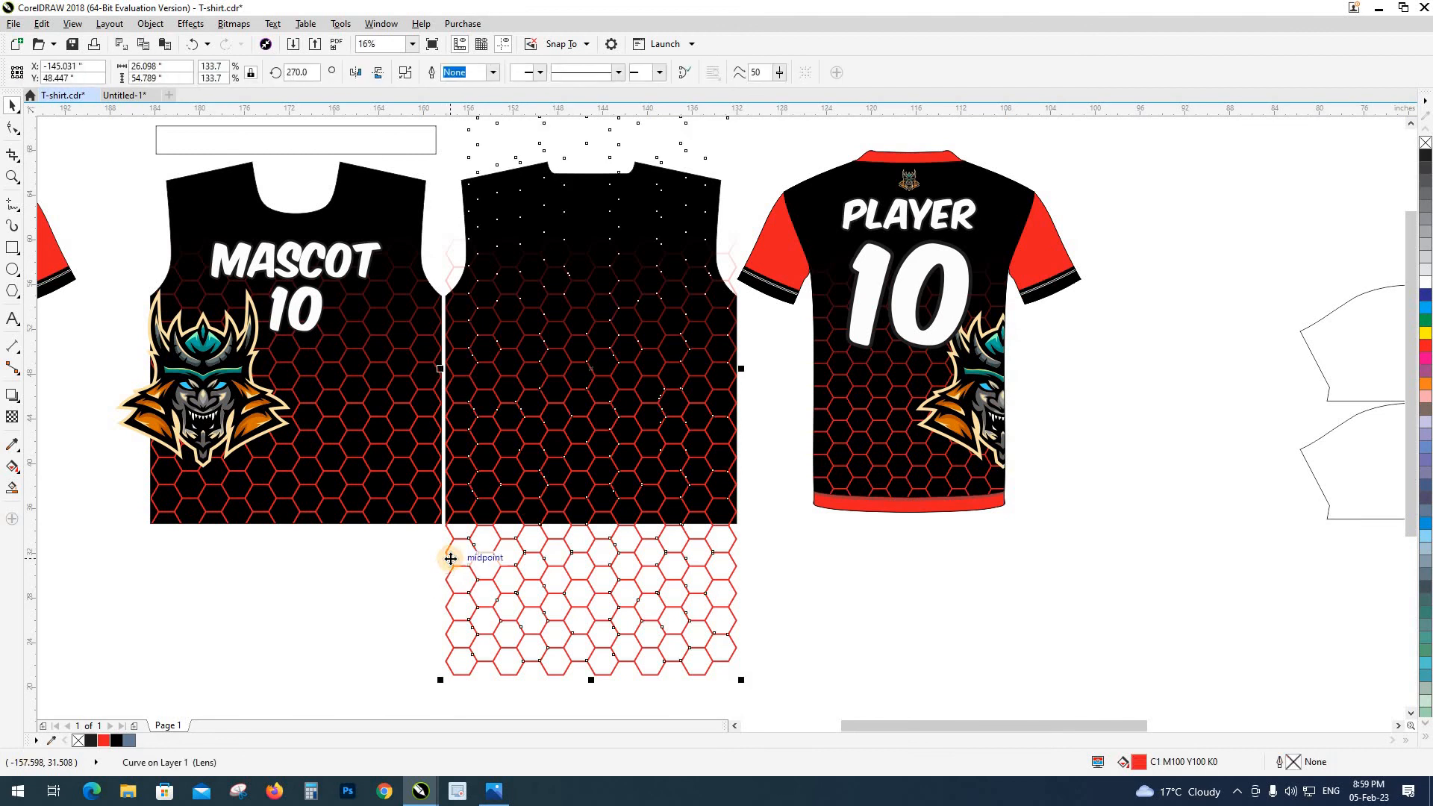
{"action": "key", "text": "shift+Page_Down"}
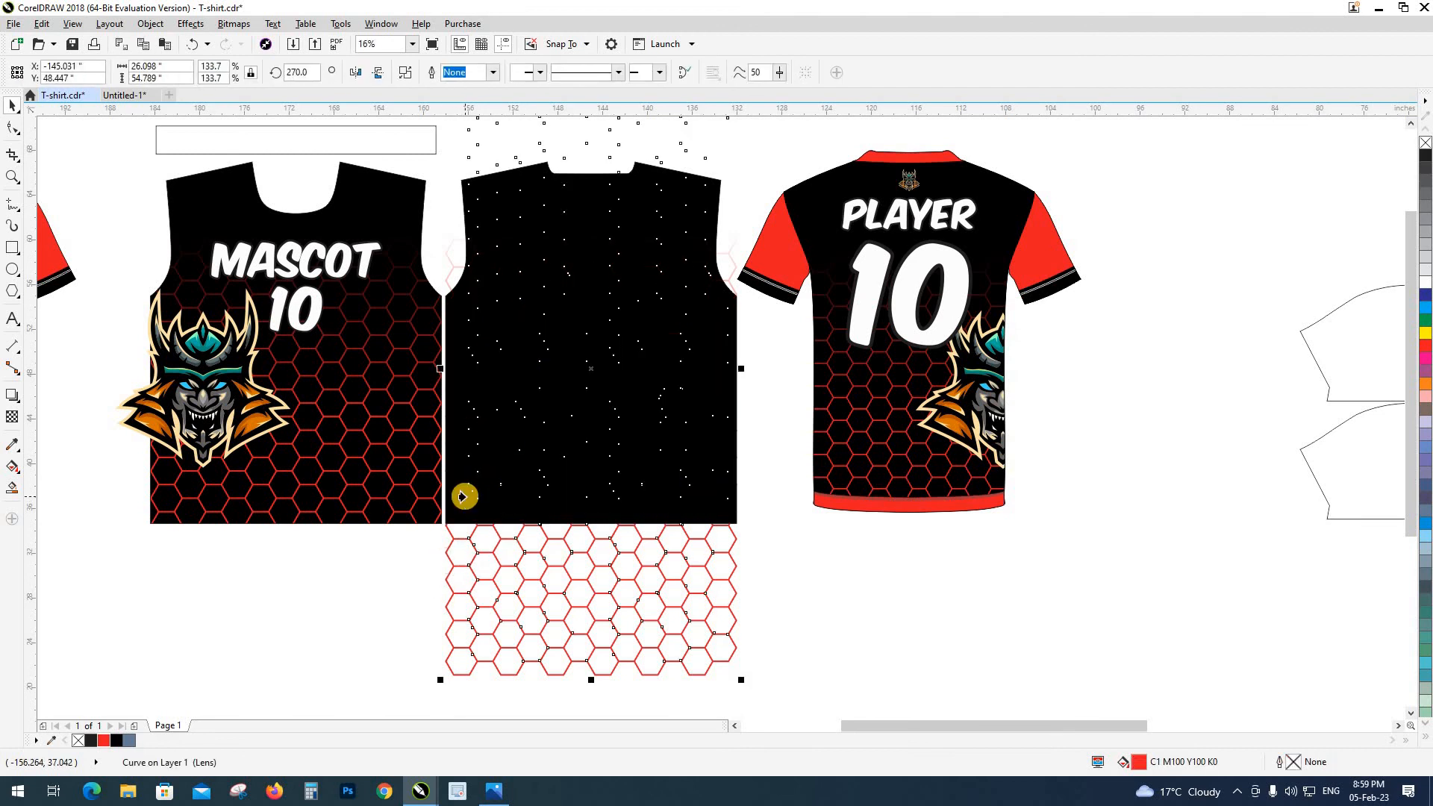
{"action": "left_click", "coordinate": [464, 496]}
{"action": "left_click", "coordinate": [405, 621]}
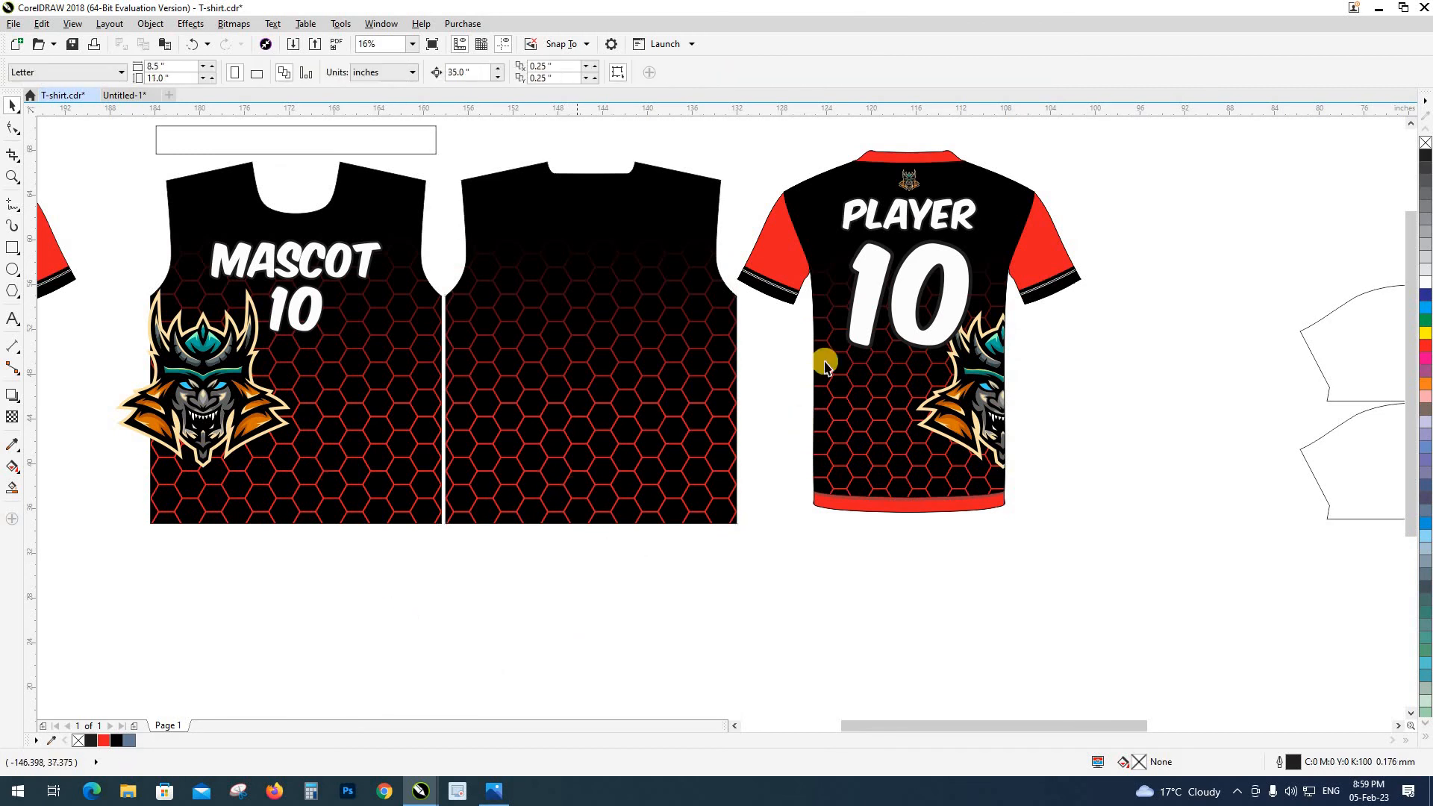
Step: Ungroup the back mockup and extract the contents of its body PowerClip
{"action": "scroll", "coordinate": [727, 557], "scroll_direction": "up", "scroll_amount": 1}
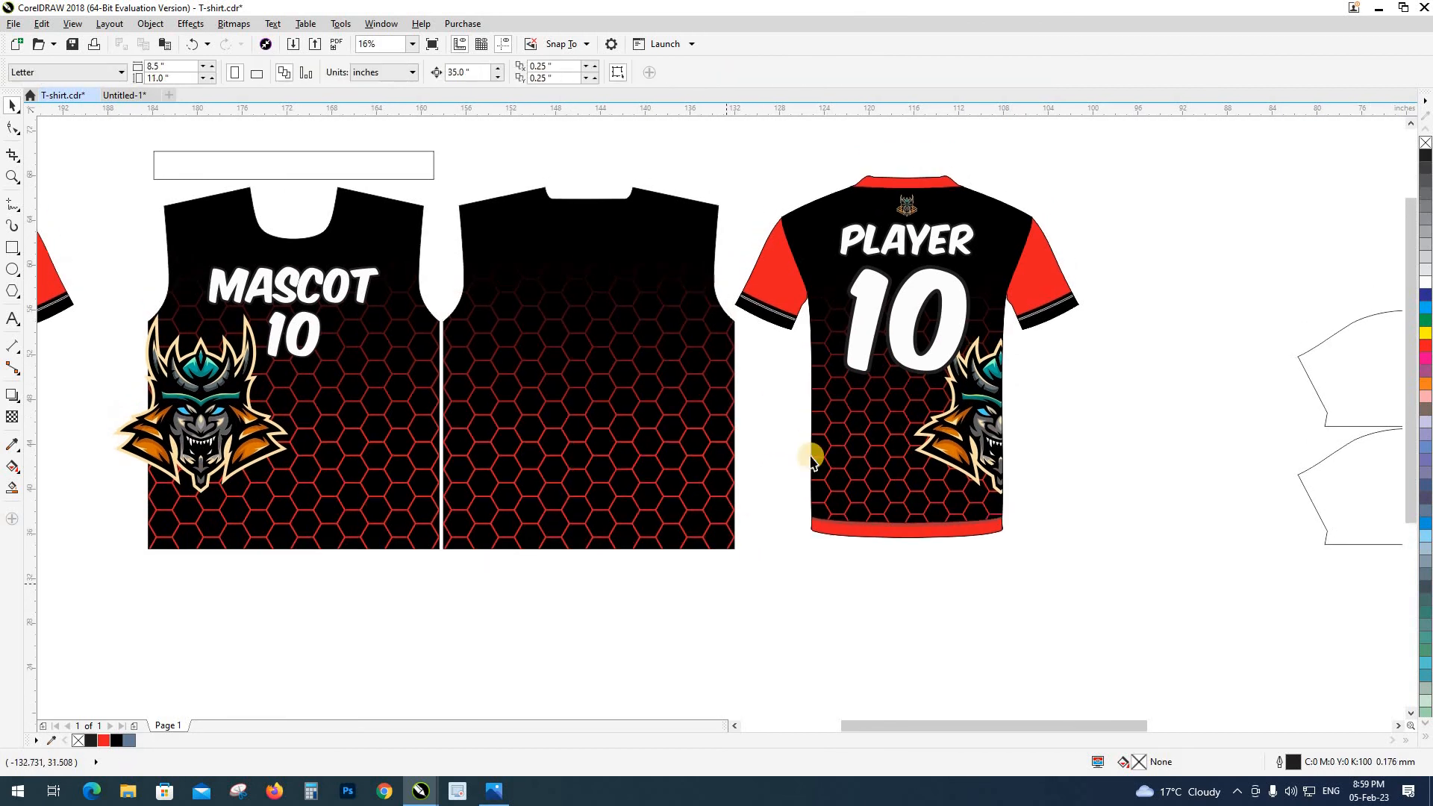
{"action": "left_click", "coordinate": [894, 248]}
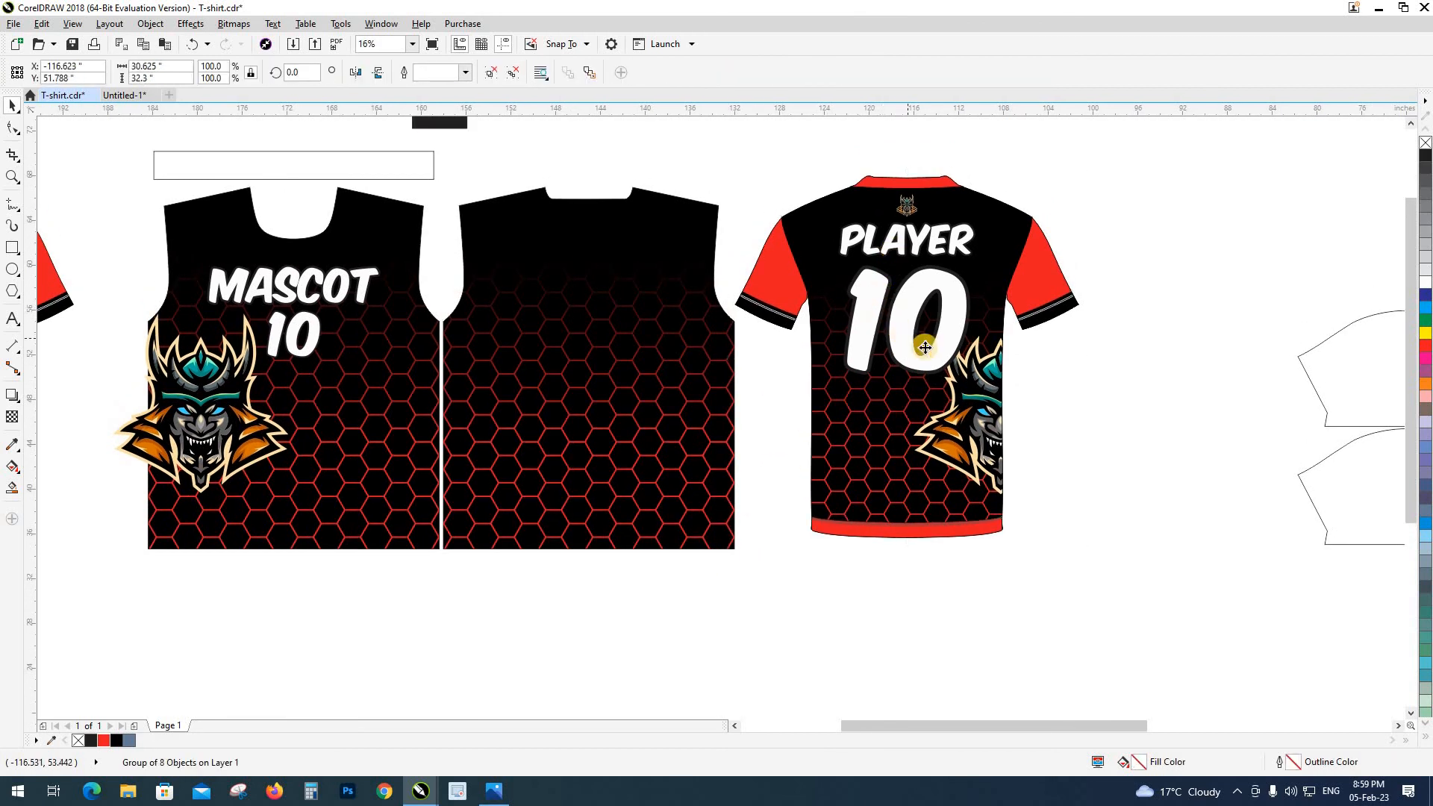
{"action": "key", "text": "ctrl+u"}
{"action": "left_click", "coordinate": [903, 311]}
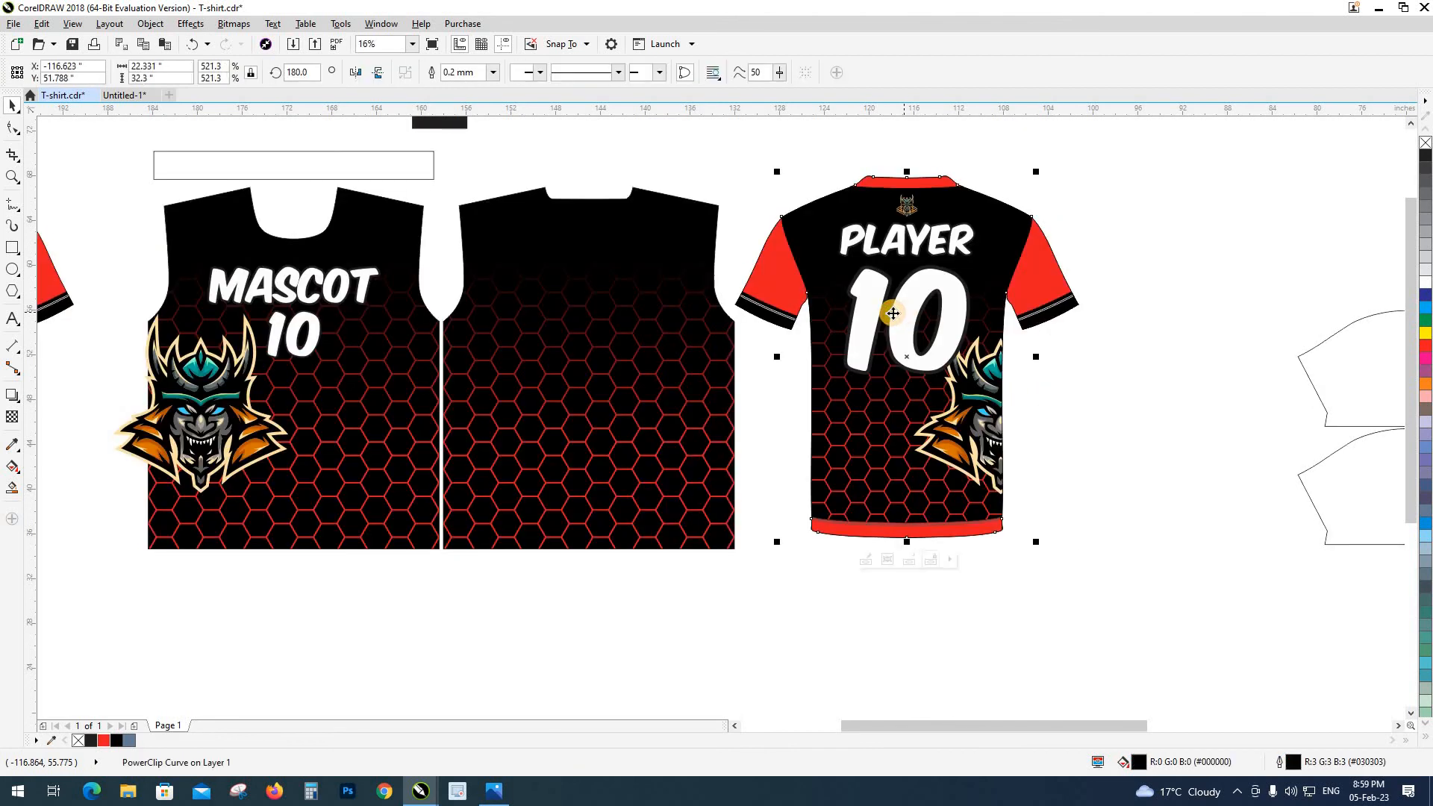
{"action": "key", "text": "ctrl+shift+e"}
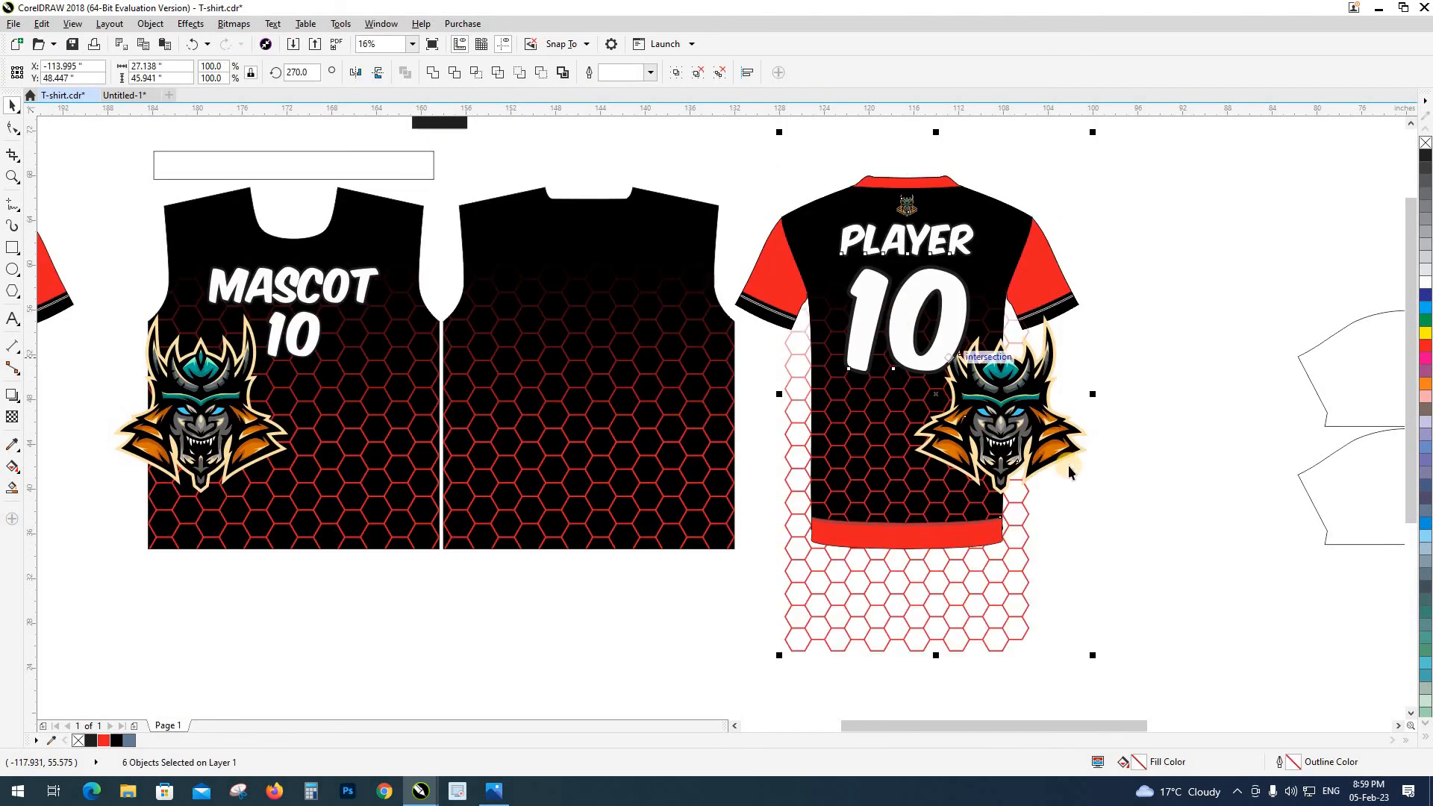
{"action": "left_click", "coordinate": [1079, 509]}
Step: Move the PLAYER and 10 texts and small neck logo 35 inches left and centre them horizontally on the back pattern piece
{"action": "left_click", "coordinate": [925, 297]}
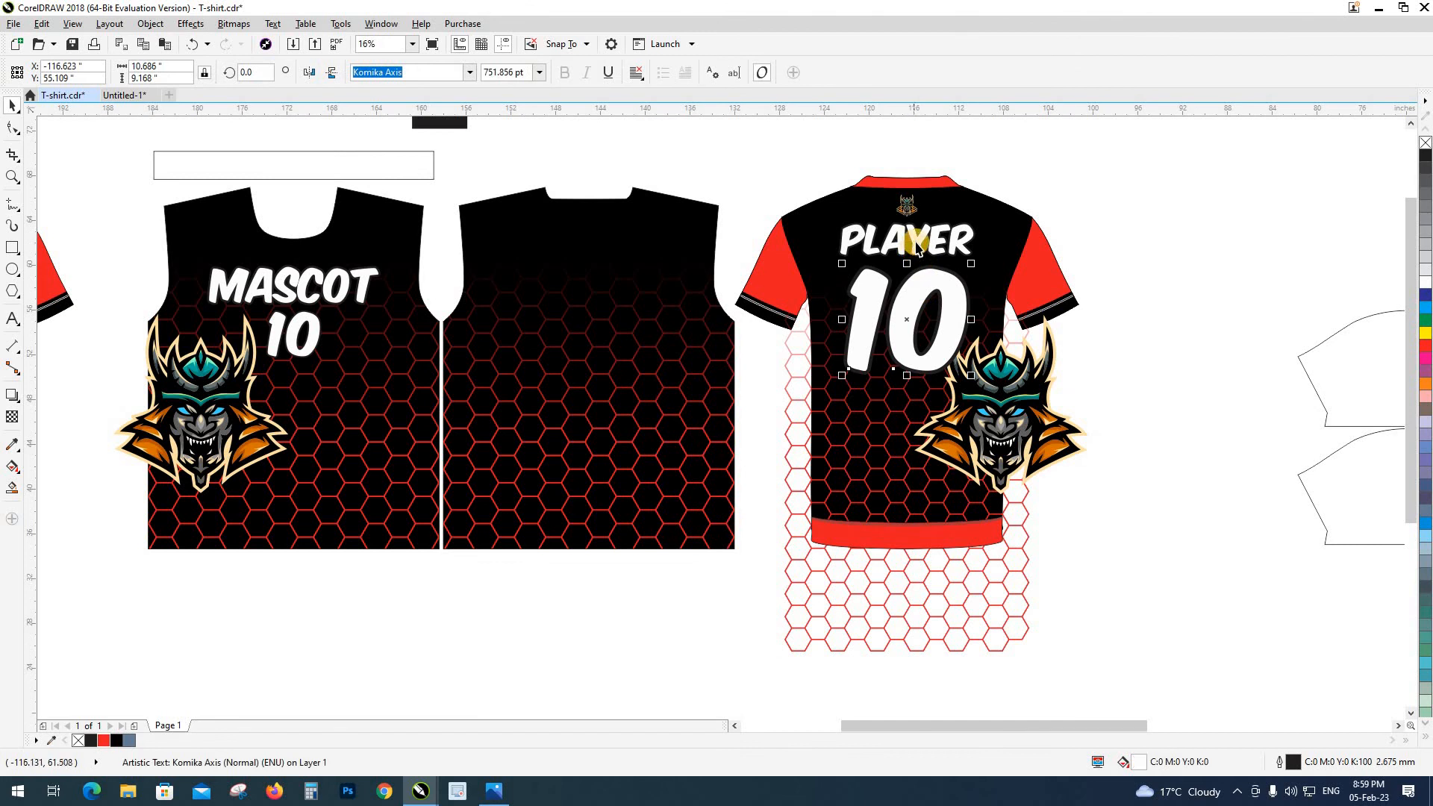
{"action": "left_click", "coordinate": [912, 225], "text": "shift"}
{"action": "left_click", "coordinate": [909, 208], "text": "shift"}
{"action": "key", "text": "Left"}
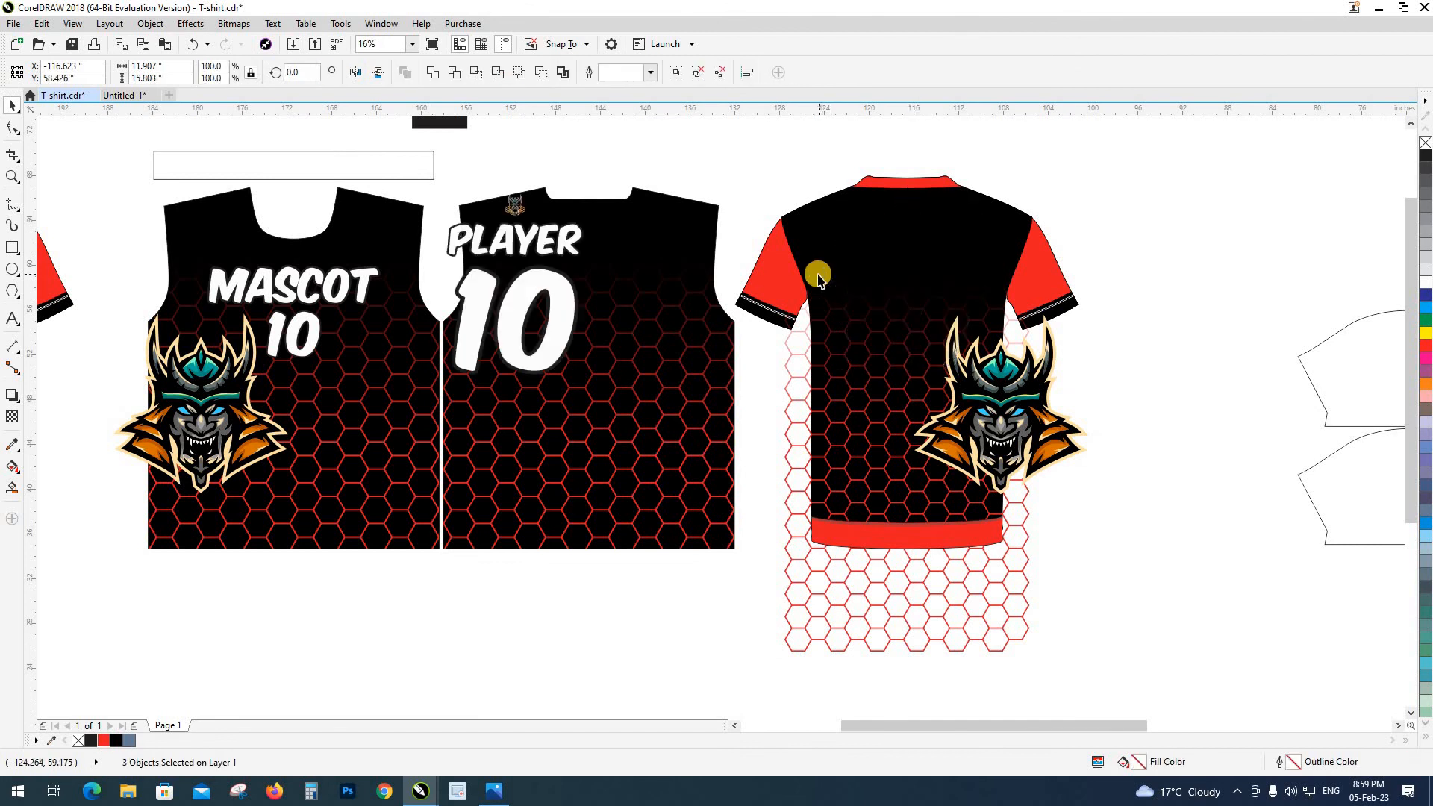
{"action": "left_click", "coordinate": [640, 319], "text": "shift"}
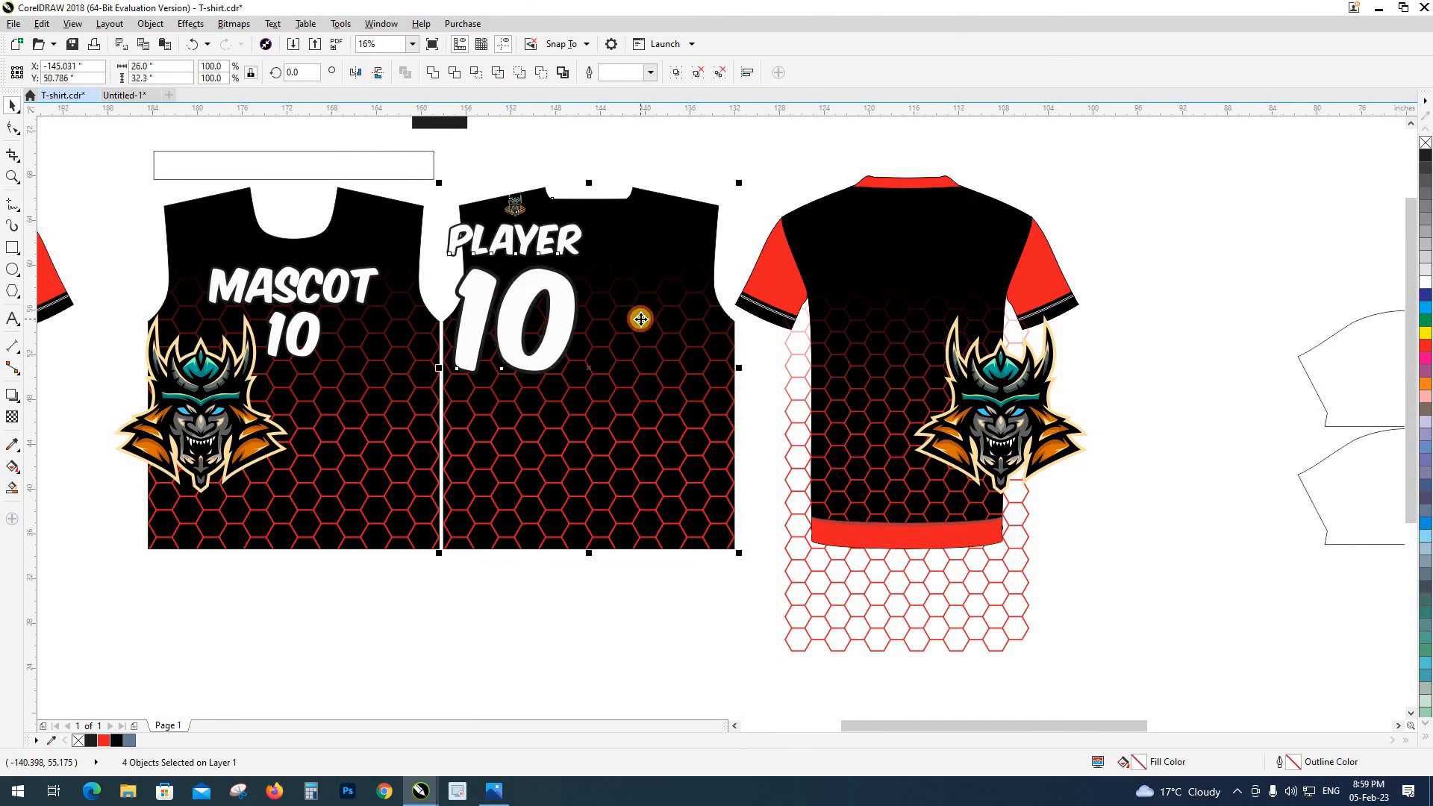
{"action": "key", "text": "c"}
{"action": "left_click", "coordinate": [647, 165]}
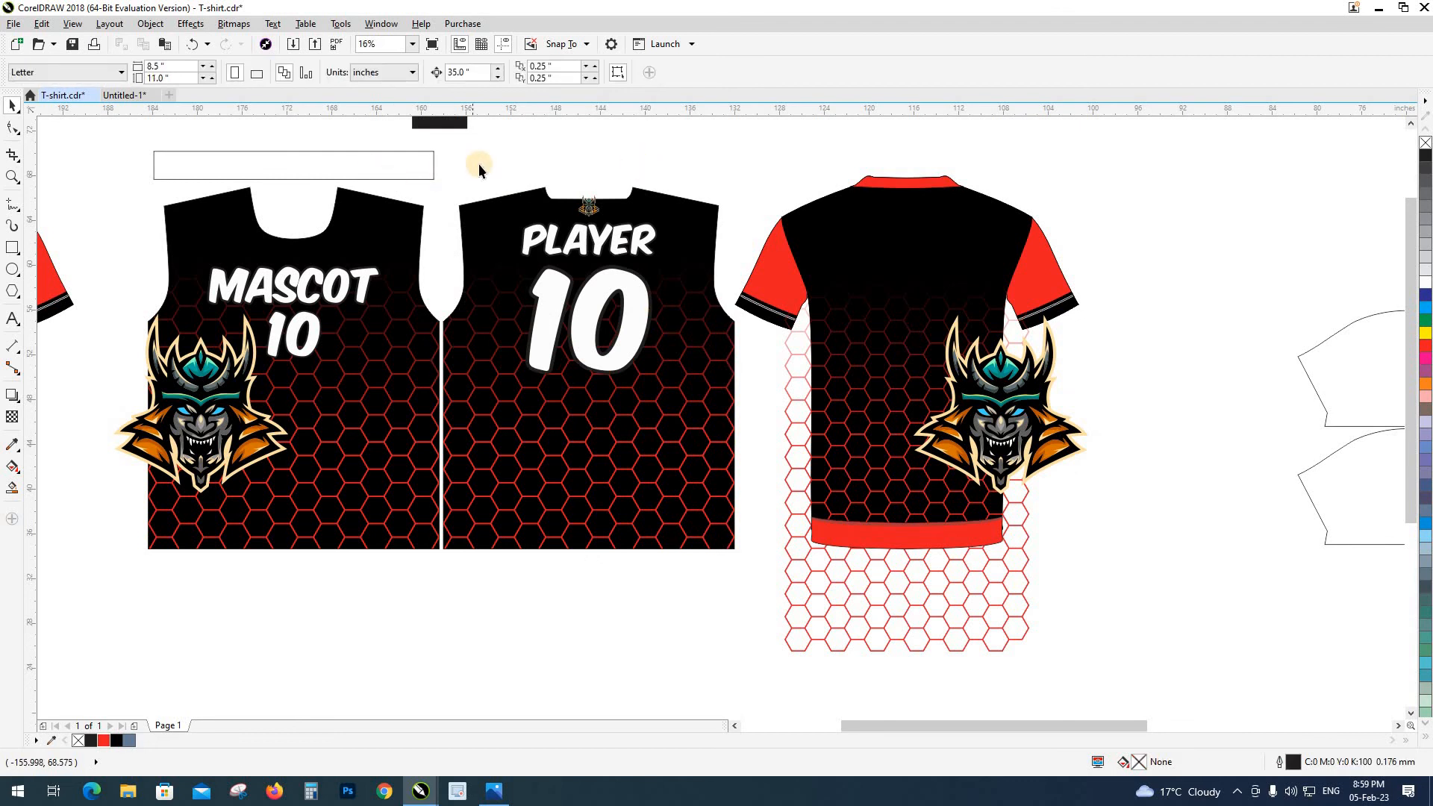
Step: Lower the PLAYER and 10 texts and small logo about 0.4 inch until the logo meets the back neckline
{"action": "left_click_drag", "start_coordinate": [479, 165], "coordinate": [684, 415]}
{"action": "scroll", "coordinate": [497, 207], "scroll_direction": "up", "scroll_amount": 6}
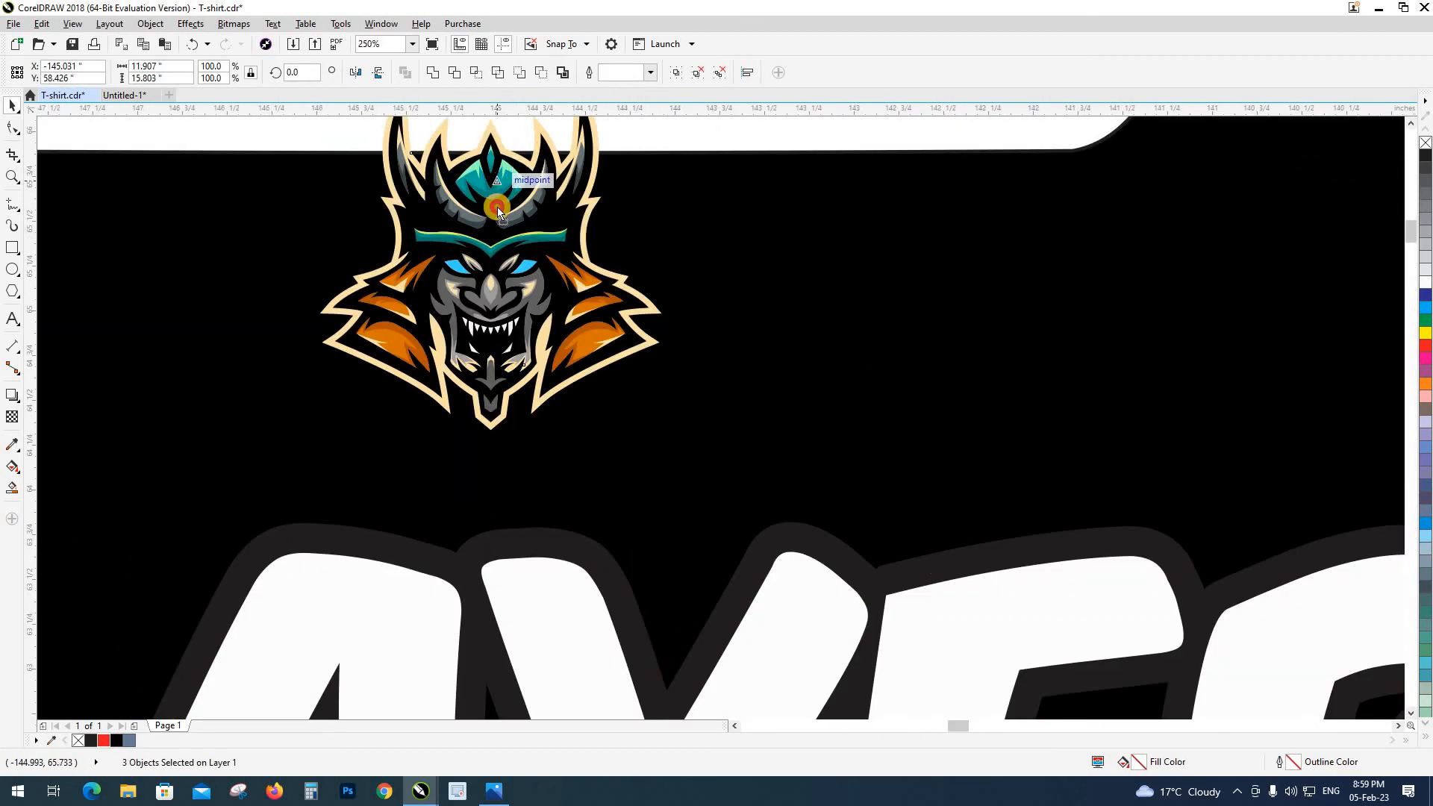
{"action": "left_click_drag", "start_coordinate": [496, 207], "coordinate": [509, 238]}
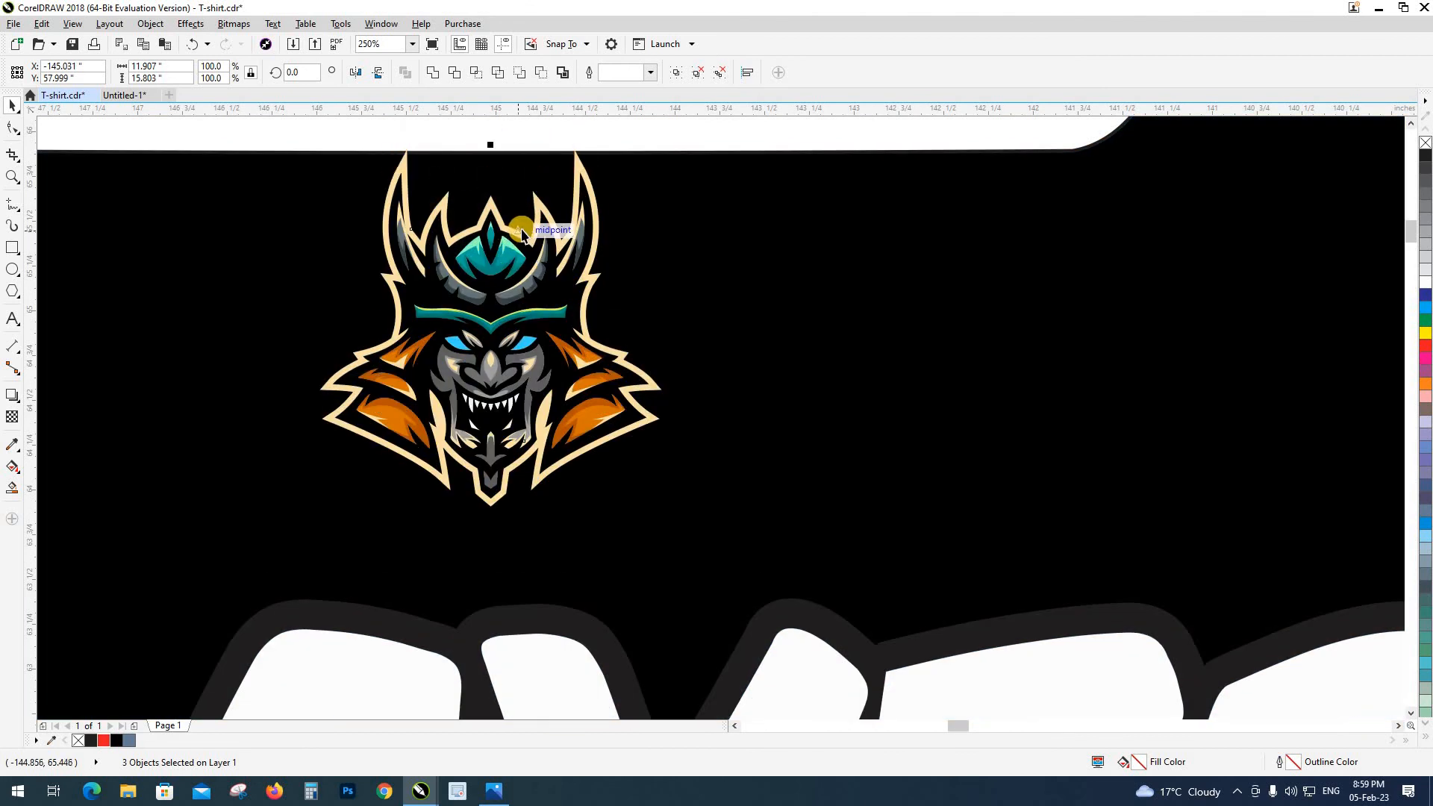
{"action": "scroll", "coordinate": [550, 230], "scroll_direction": "down", "scroll_amount": 3}
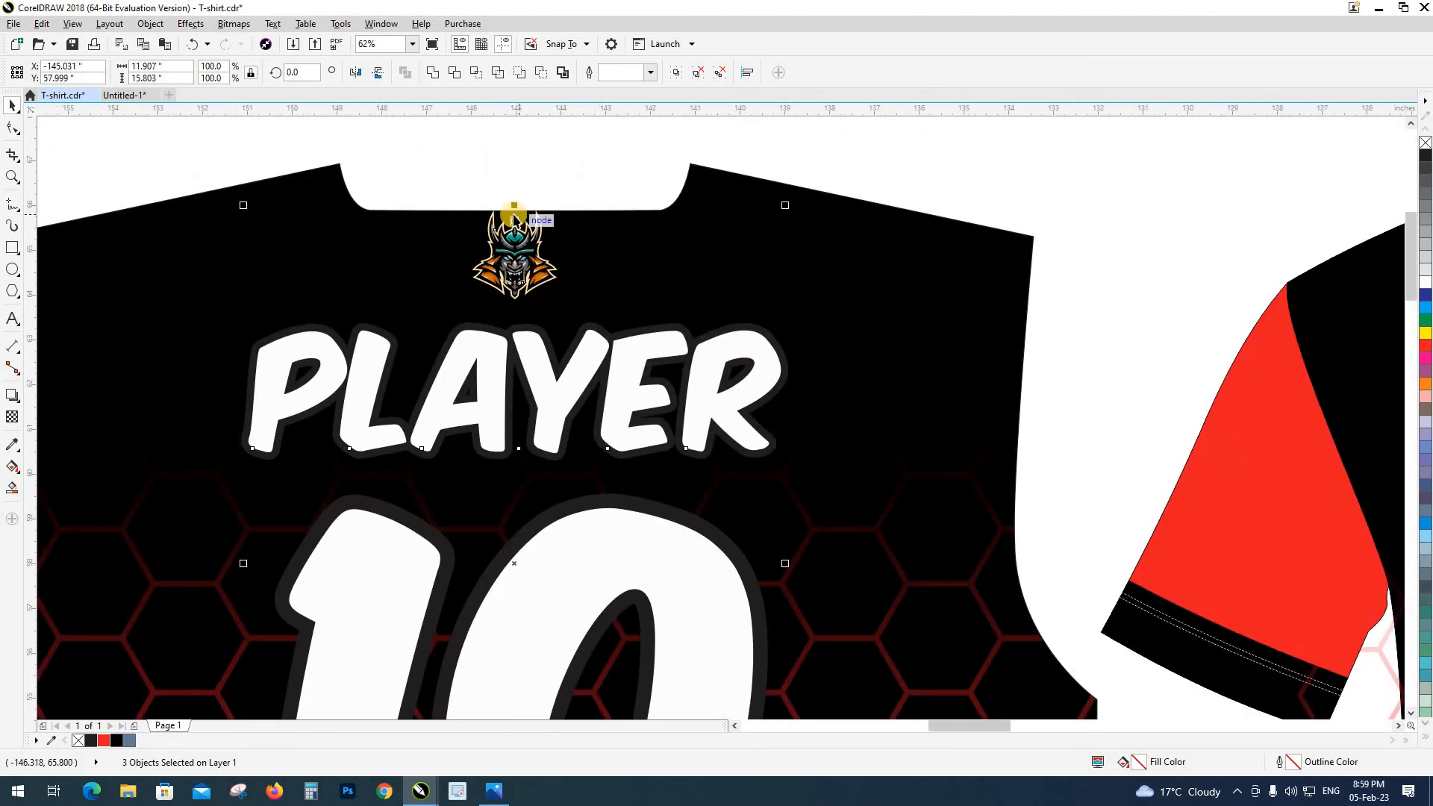
Step: Move the PLAYER and 10 texts and small neck logo 2 inches down on the back pattern piece
{"action": "key", "text": "shift+n"}
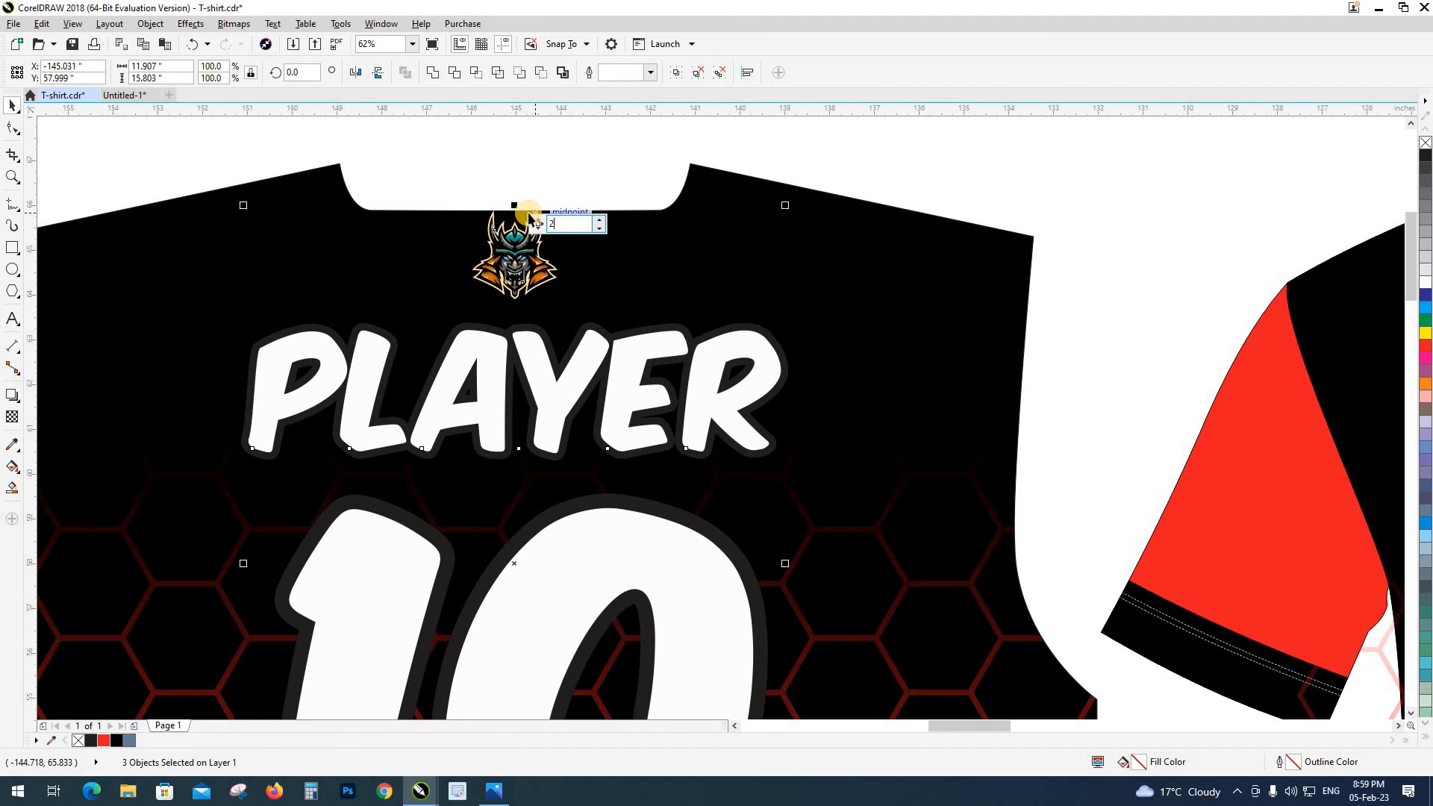
{"action": "key", "text": "Return"}
{"action": "key", "text": "Down"}
{"action": "scroll", "coordinate": [597, 246], "scroll_direction": "down", "scroll_amount": 4}
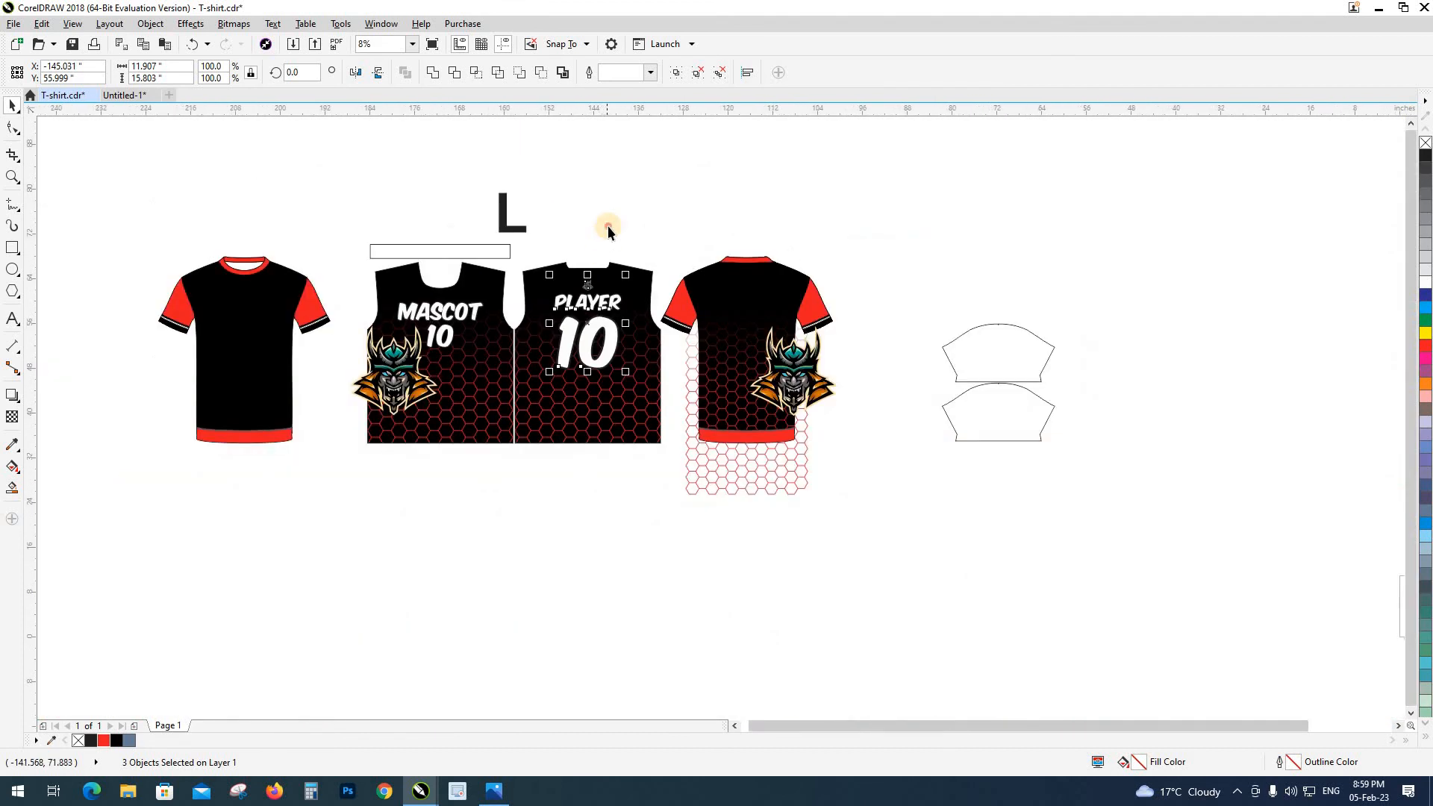
{"action": "left_click", "coordinate": [608, 226]}
{"action": "key", "text": "F2"}
{"action": "left_click_drag", "start_coordinate": [448, 246], "coordinate": [714, 480]}
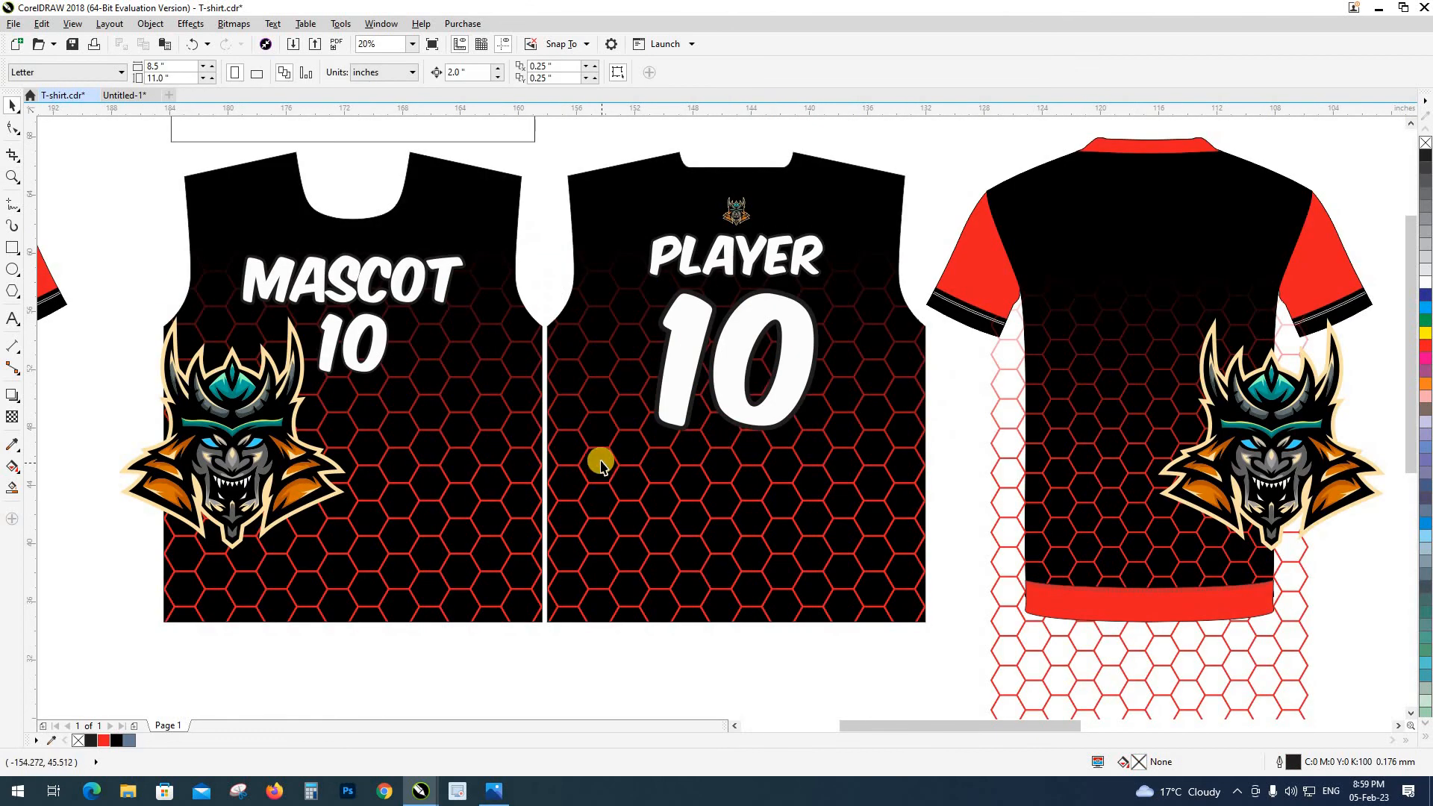
{"action": "scroll", "coordinate": [601, 462], "scroll_direction": "down", "scroll_amount": 2}
{"action": "left_click_drag", "start_coordinate": [609, 294], "coordinate": [727, 458]}
{"action": "left_click", "coordinate": [727, 288]}
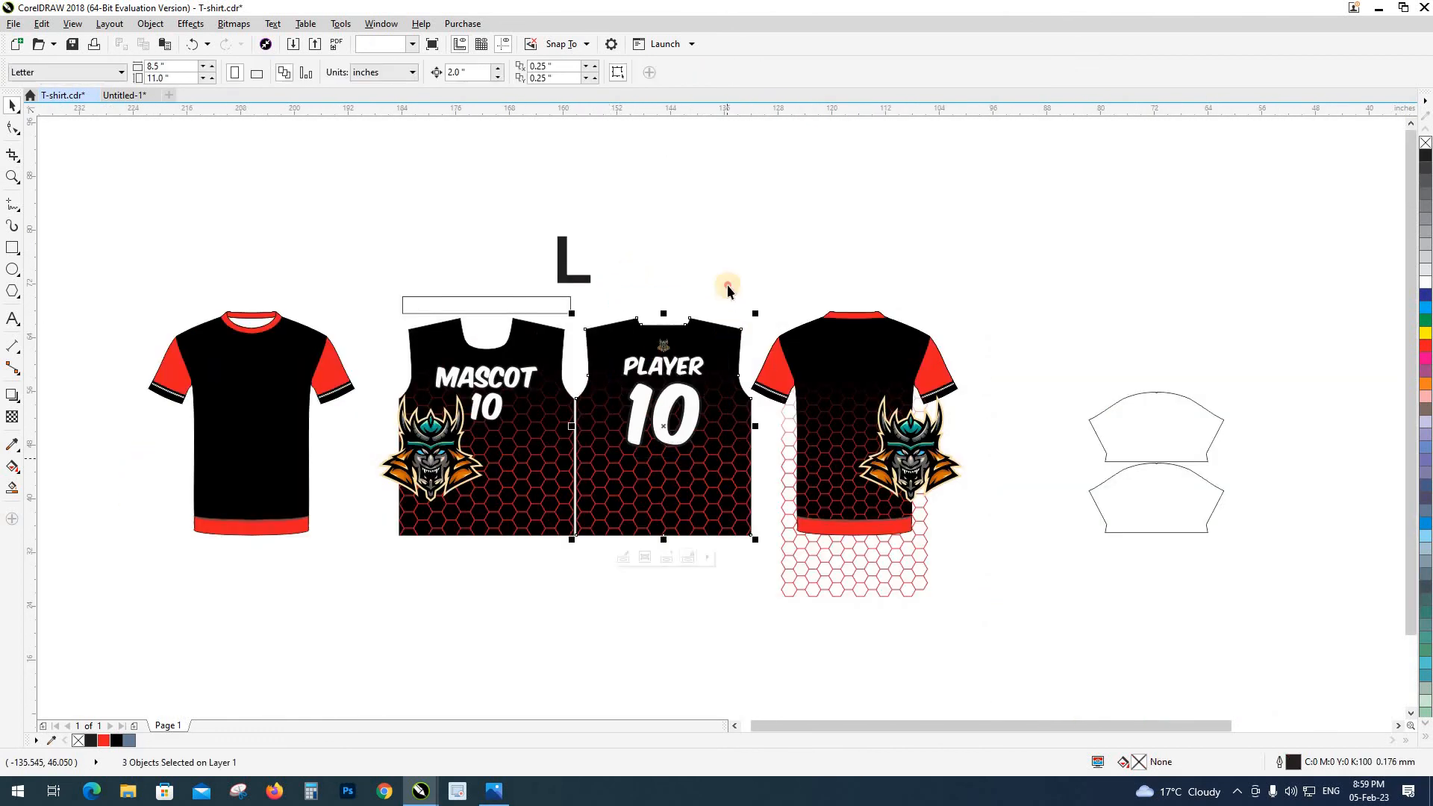
{"action": "key", "text": "shift+F9"}
{"action": "key", "text": "shift+F9"}
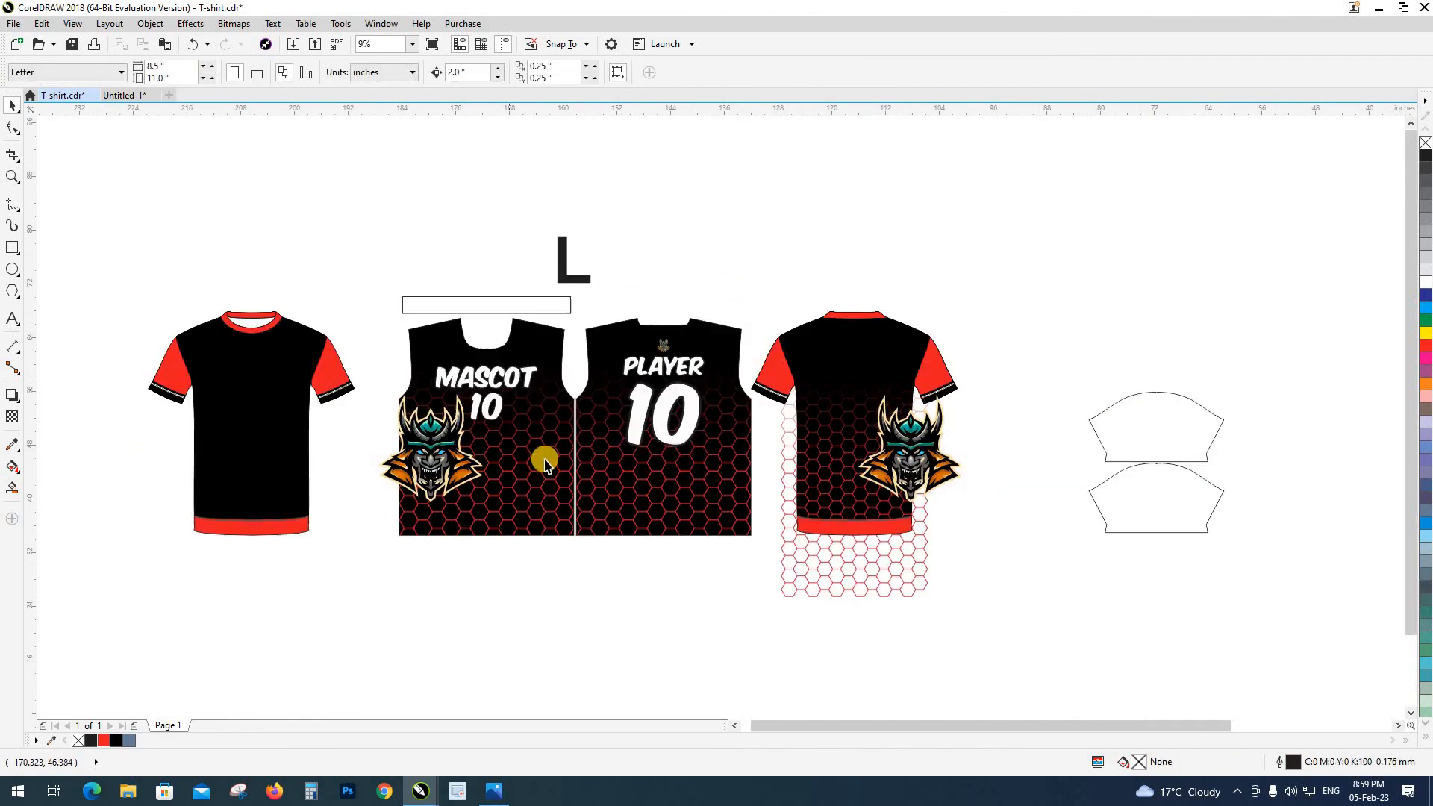
Step: Move the large mascot logo 30 inches left, clear of the front pattern piece
{"action": "left_click", "coordinate": [435, 457]}
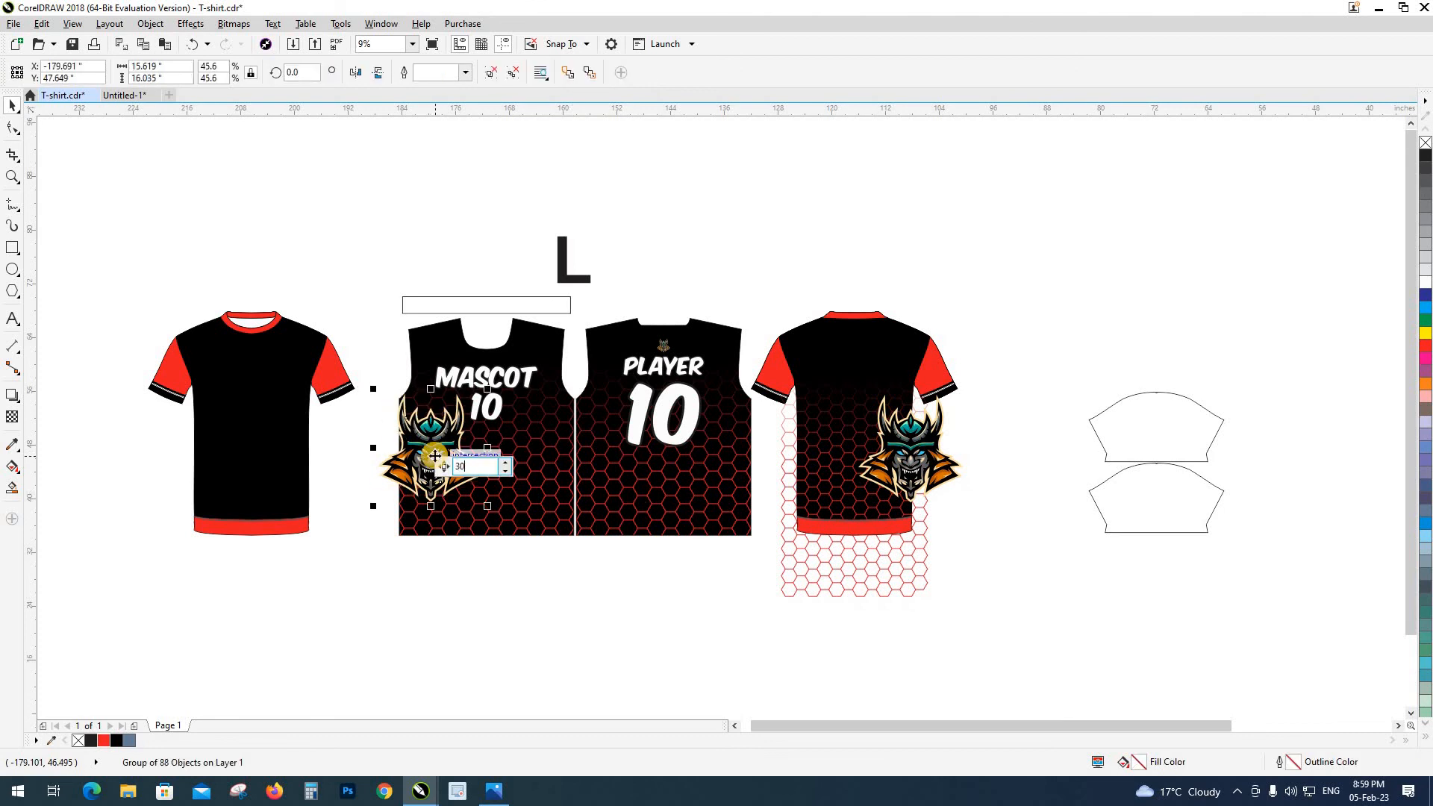
{"action": "key", "text": "Left"}
Step: Apply a one-step inside contour with a 1 cm offset to the front pattern piece
{"action": "left_click", "coordinate": [438, 494]}
{"action": "scroll", "coordinate": [634, 479], "scroll_direction": "up", "scroll_amount": 2}
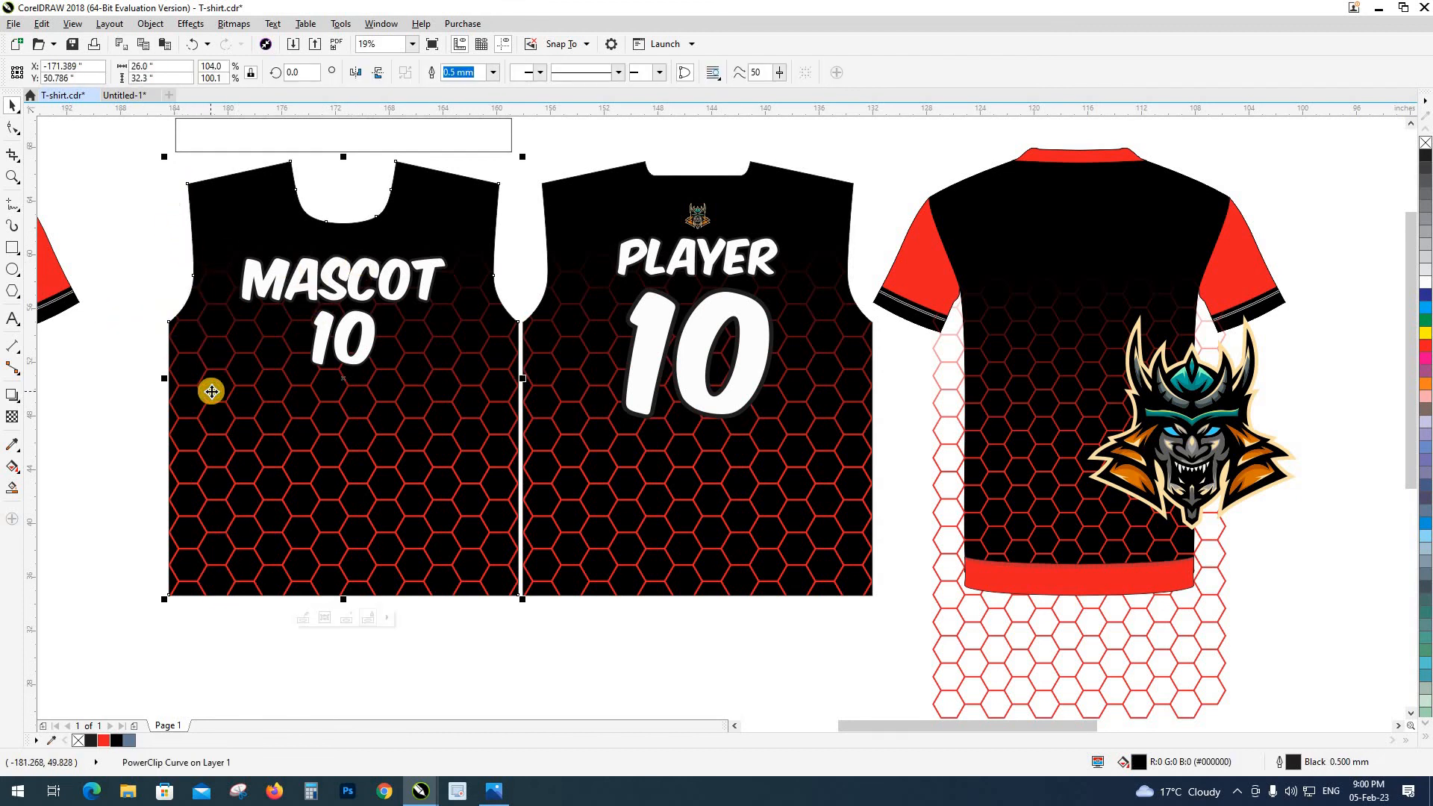
{"action": "left_click", "coordinate": [441, 629]}
{"action": "left_click", "coordinate": [316, 496]}
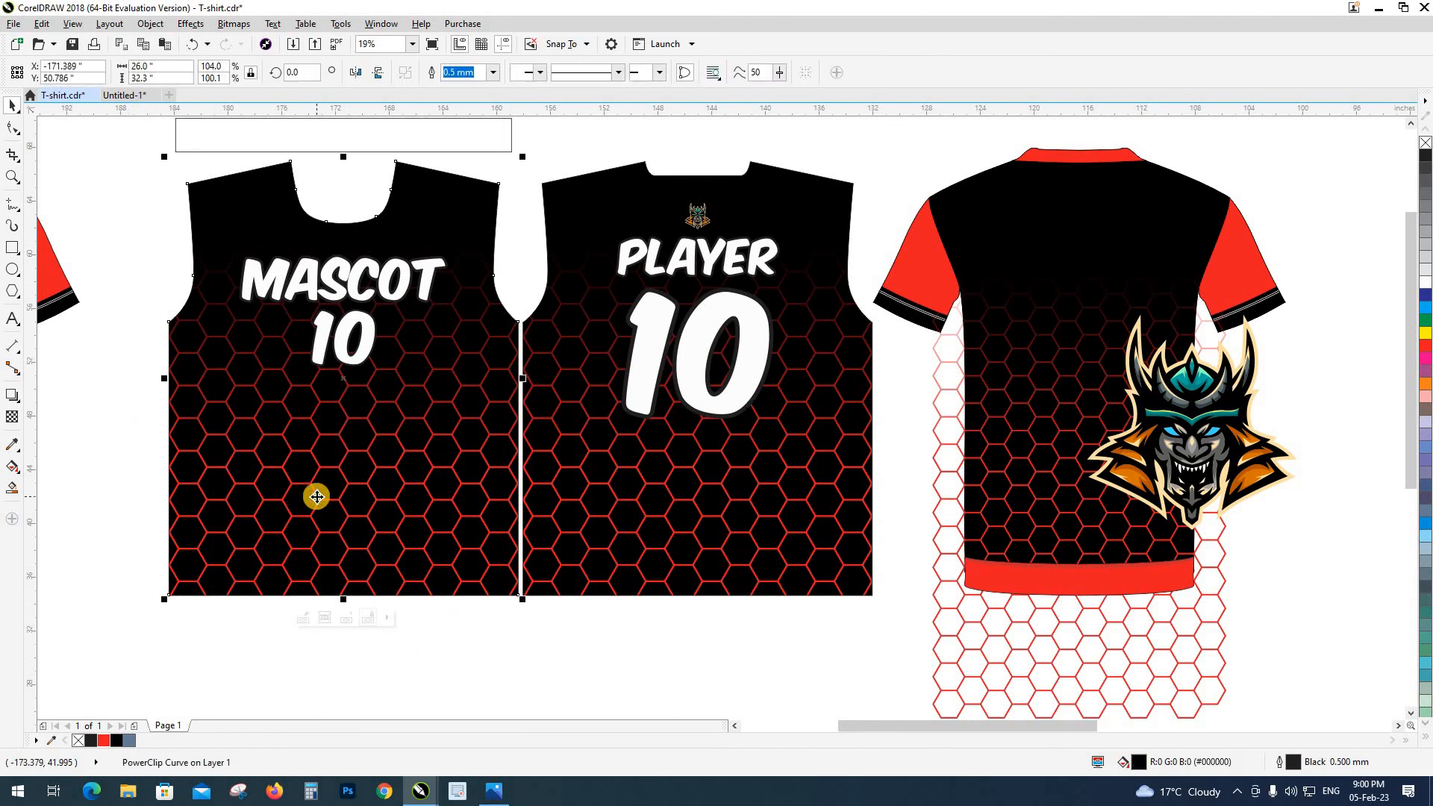
{"action": "key", "text": "ctrl+F9"}
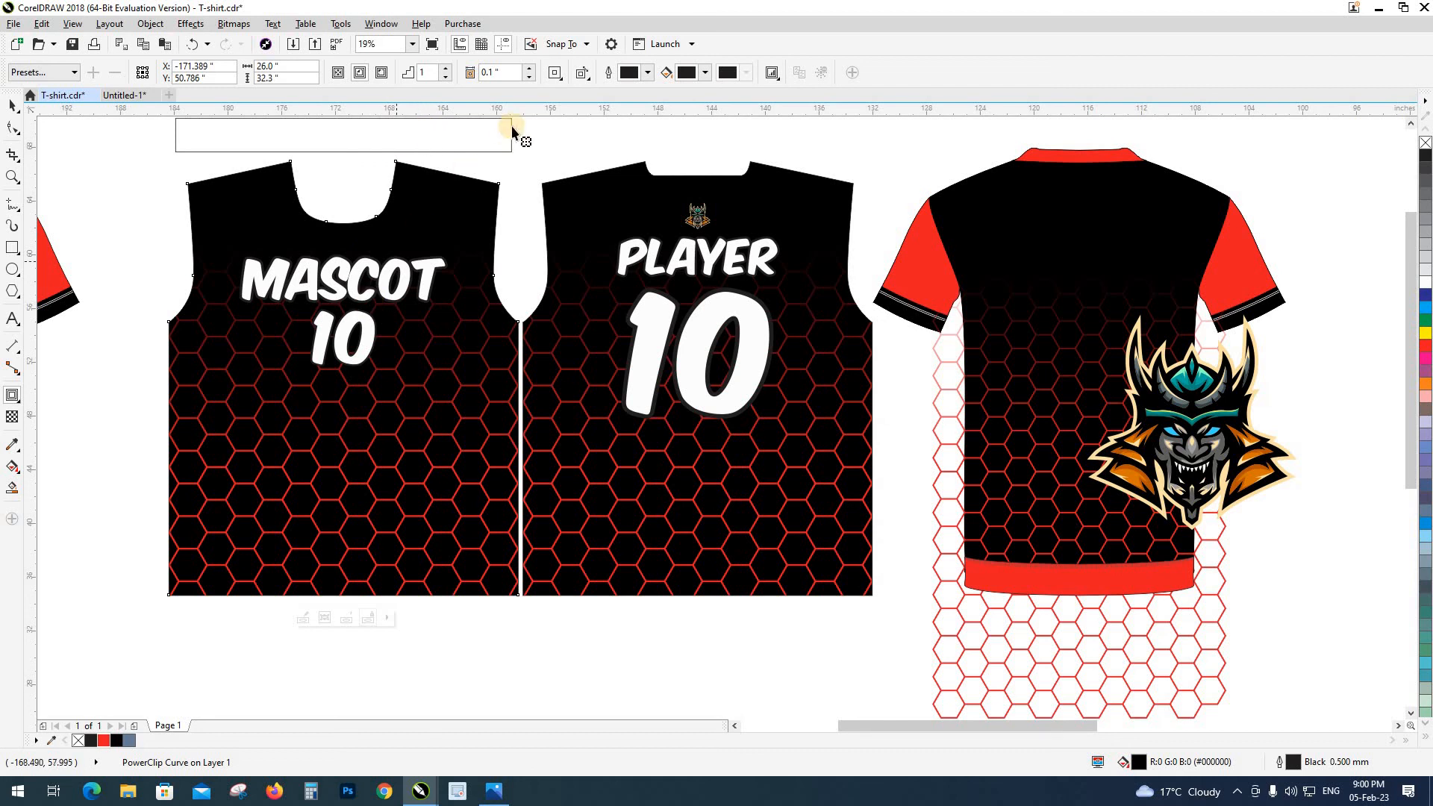
{"action": "left_click", "coordinate": [510, 75]}
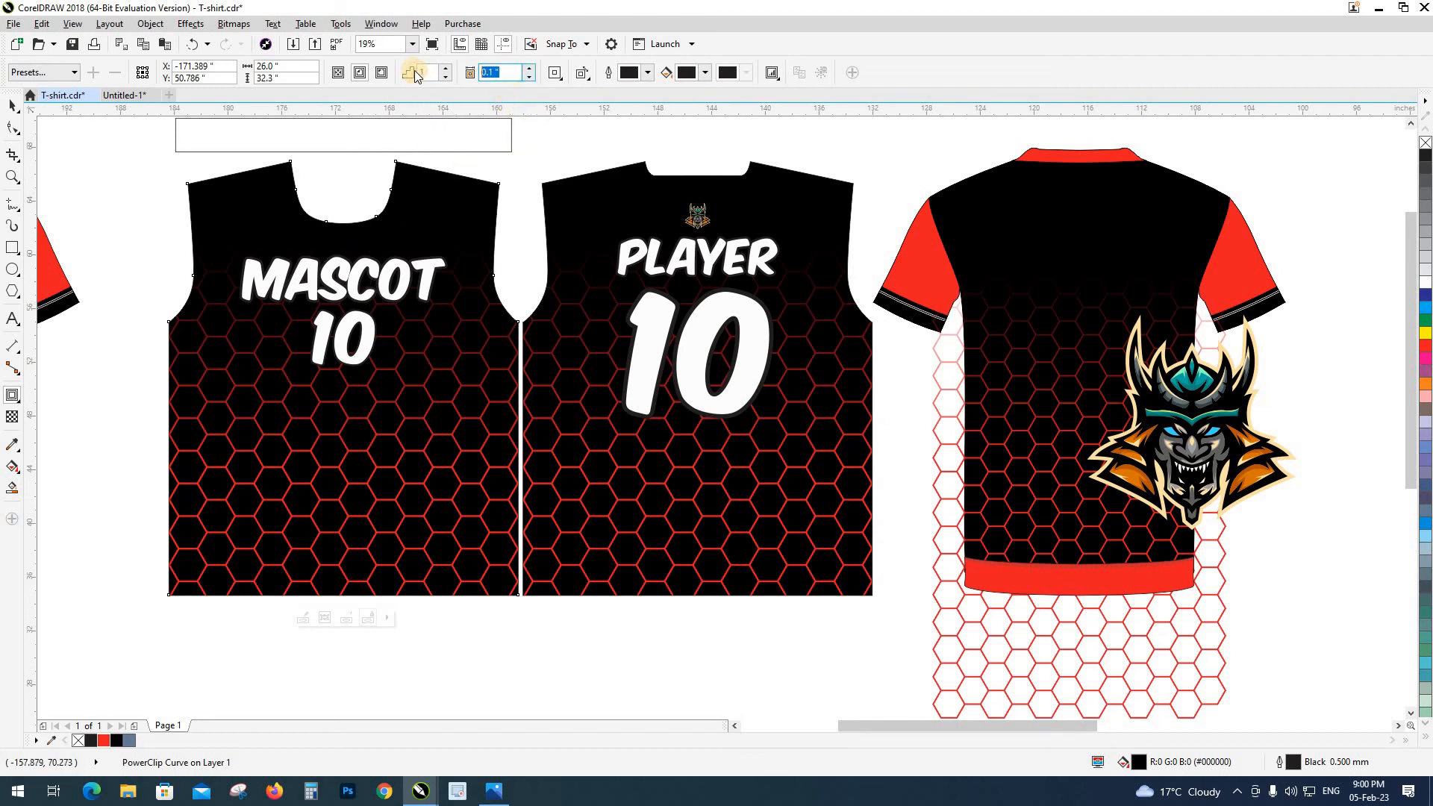
{"action": "type", "text": "1"}
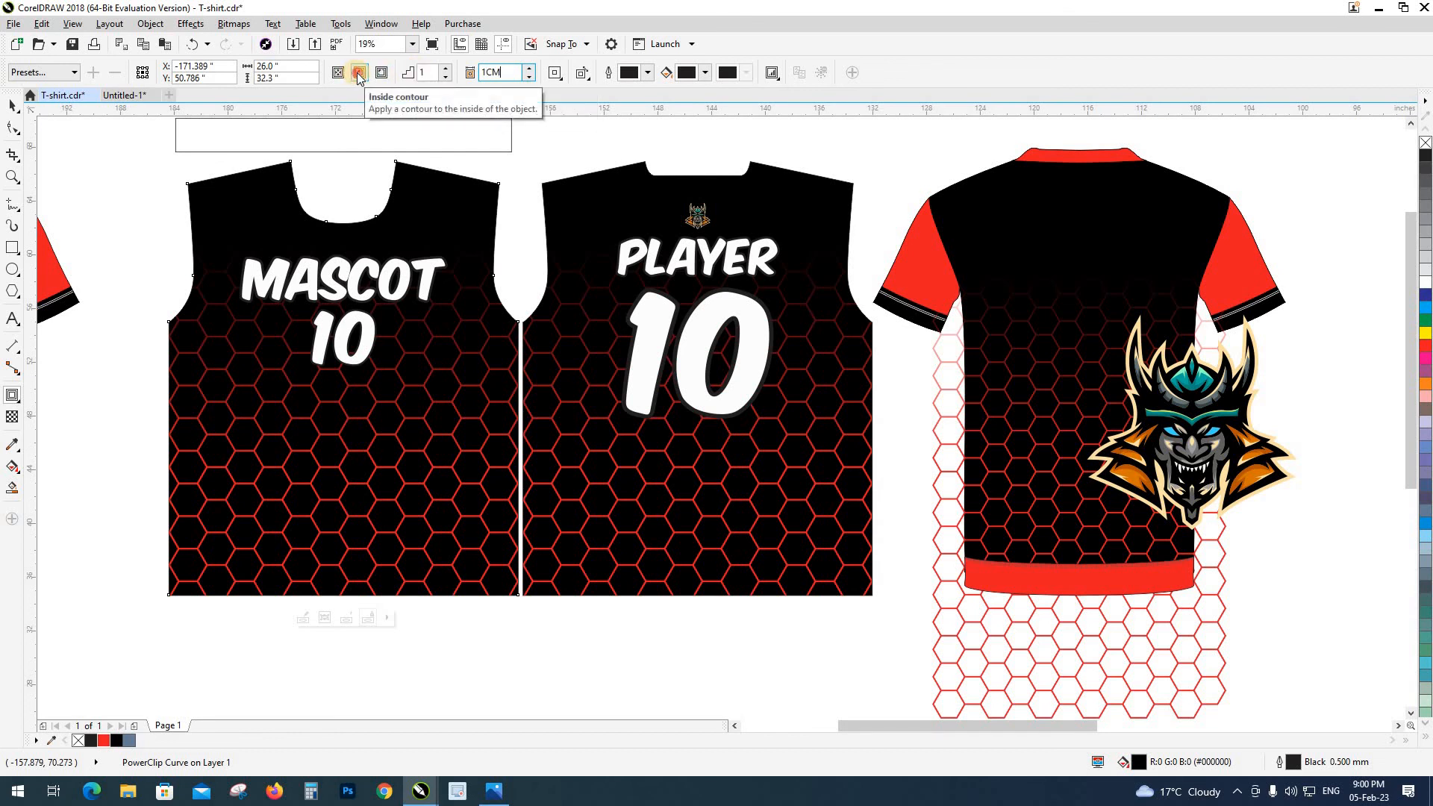
{"action": "type", "text": "CM"}
{"action": "left_click", "coordinate": [359, 74]}
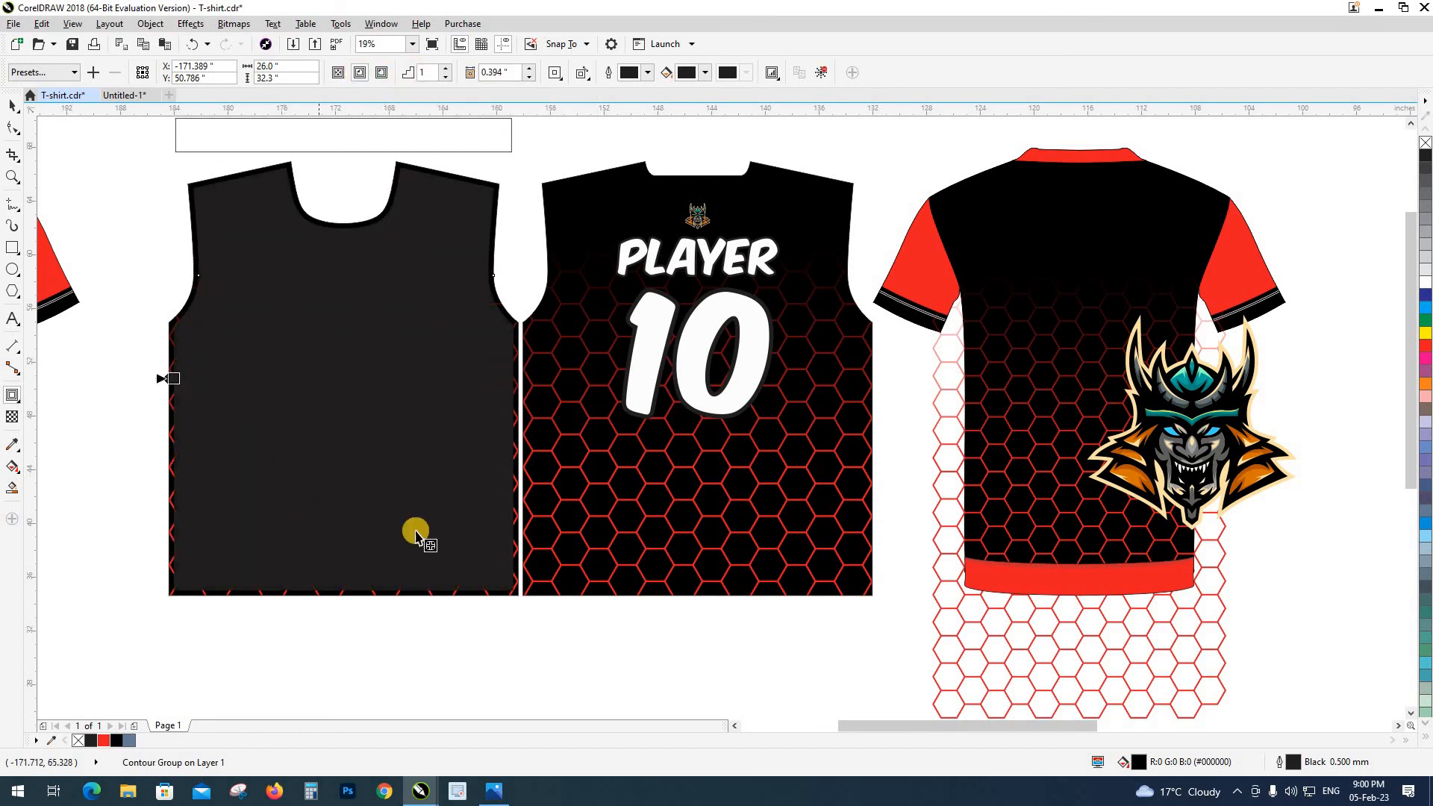
Step: Break the front piece's contour apart and give the inset curve a white outline and no fill
{"action": "key", "text": "space"}
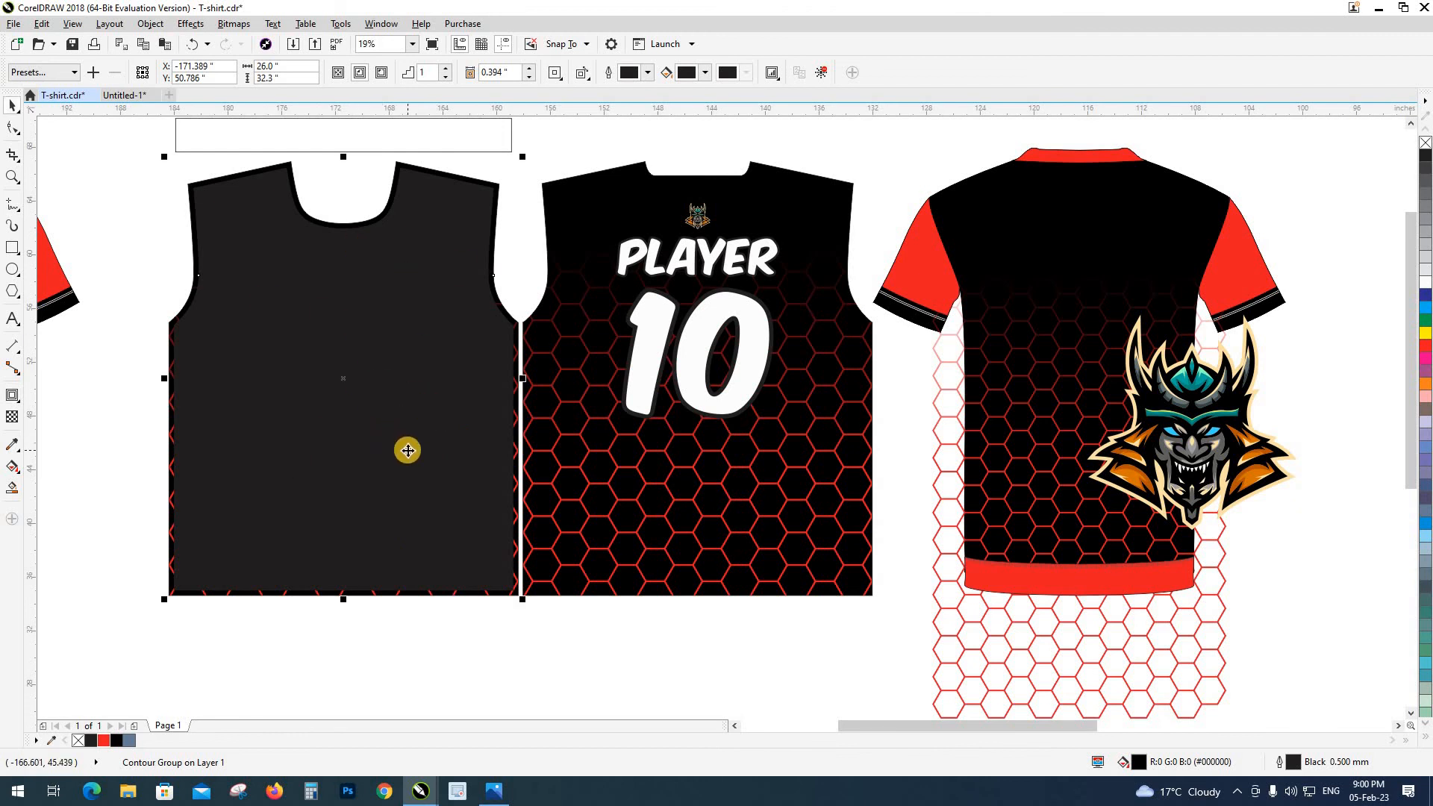
{"action": "key", "text": "ctrl+k"}
{"action": "left_click", "coordinate": [416, 659]}
{"action": "left_click", "coordinate": [421, 456]}
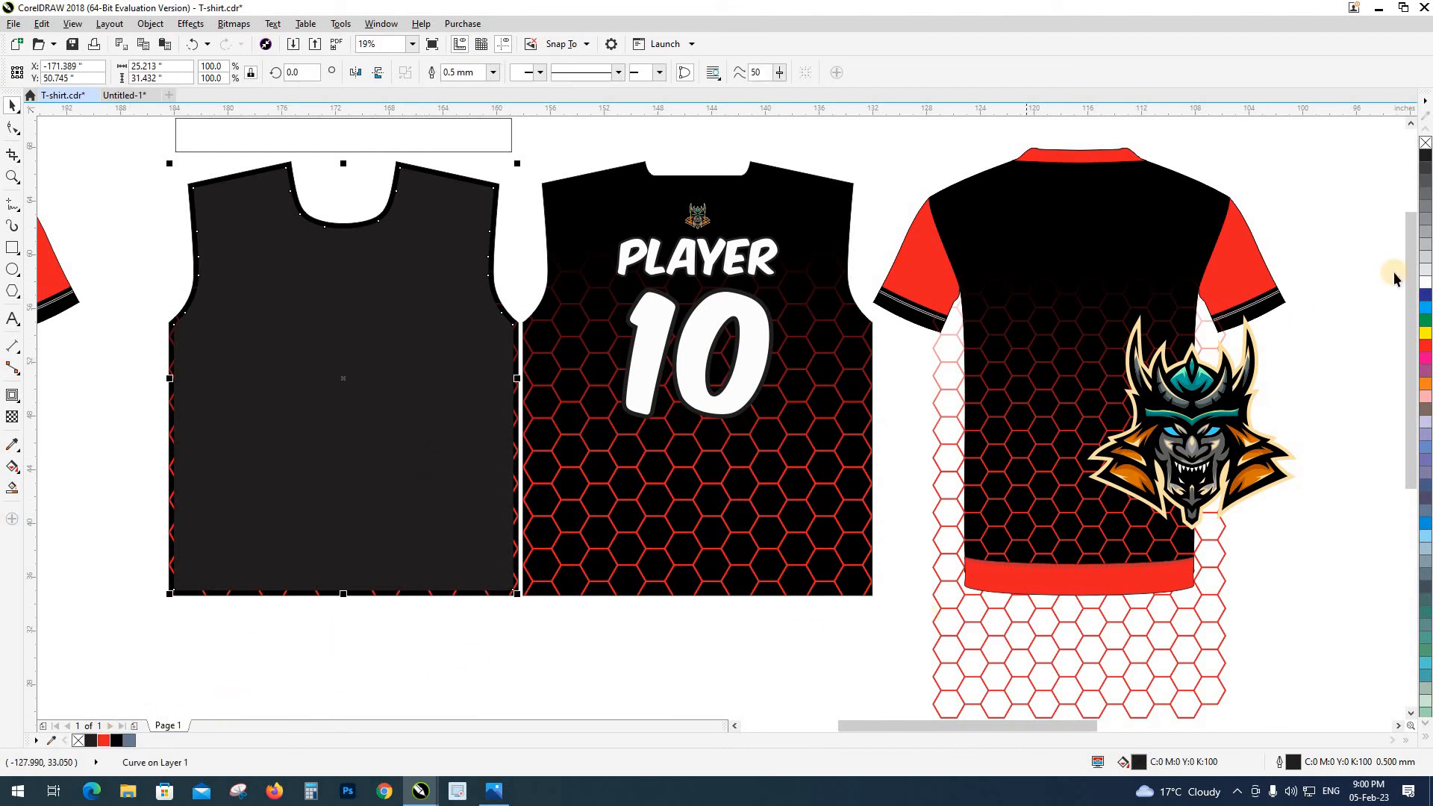
{"action": "right_click", "coordinate": [1424, 282]}
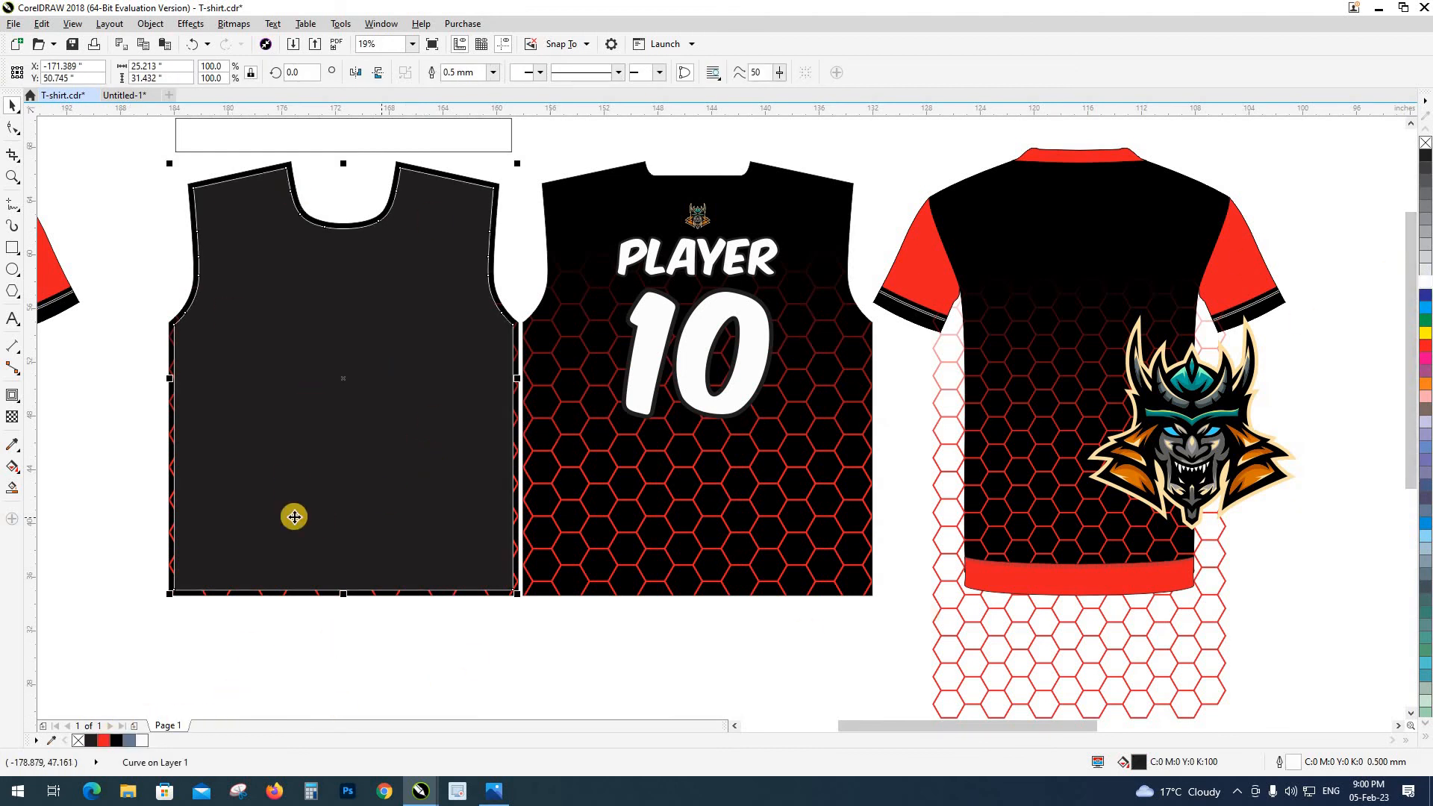
{"action": "left_click", "coordinate": [78, 740]}
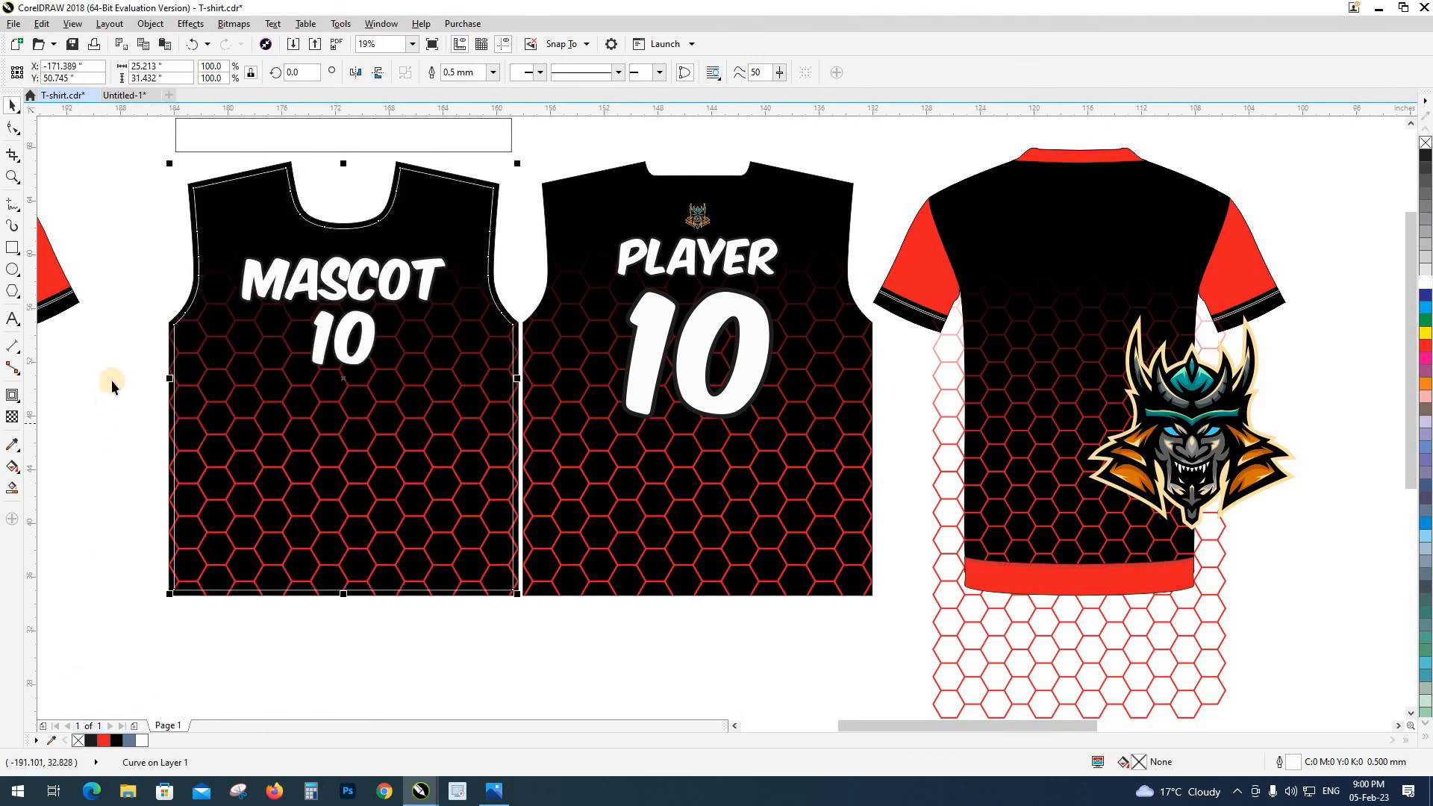
{"action": "left_click", "coordinate": [228, 344]}
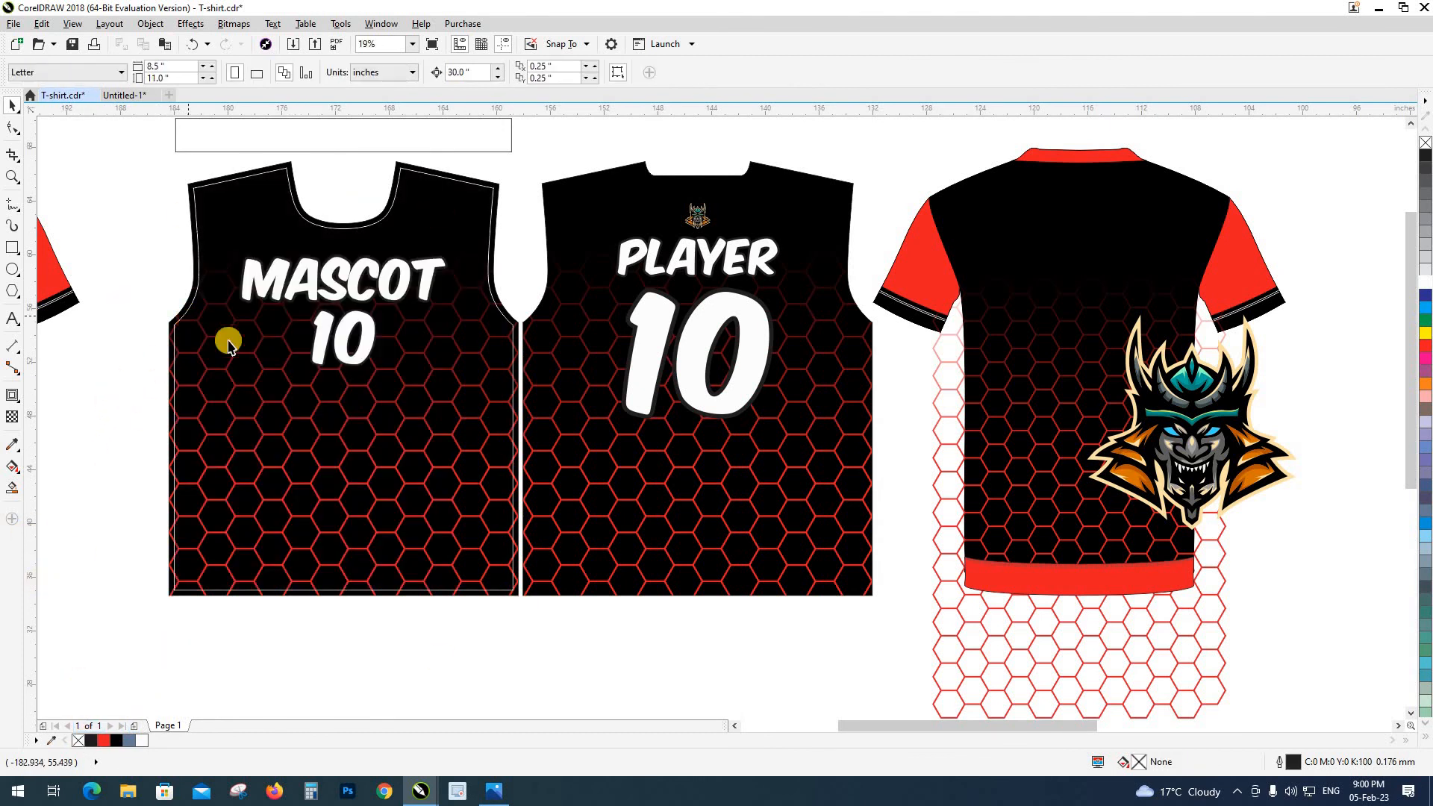
Step: Apply a one-step inside contour with a 0.394 inch offset to the back pattern piece
{"action": "left_click", "coordinate": [613, 469]}
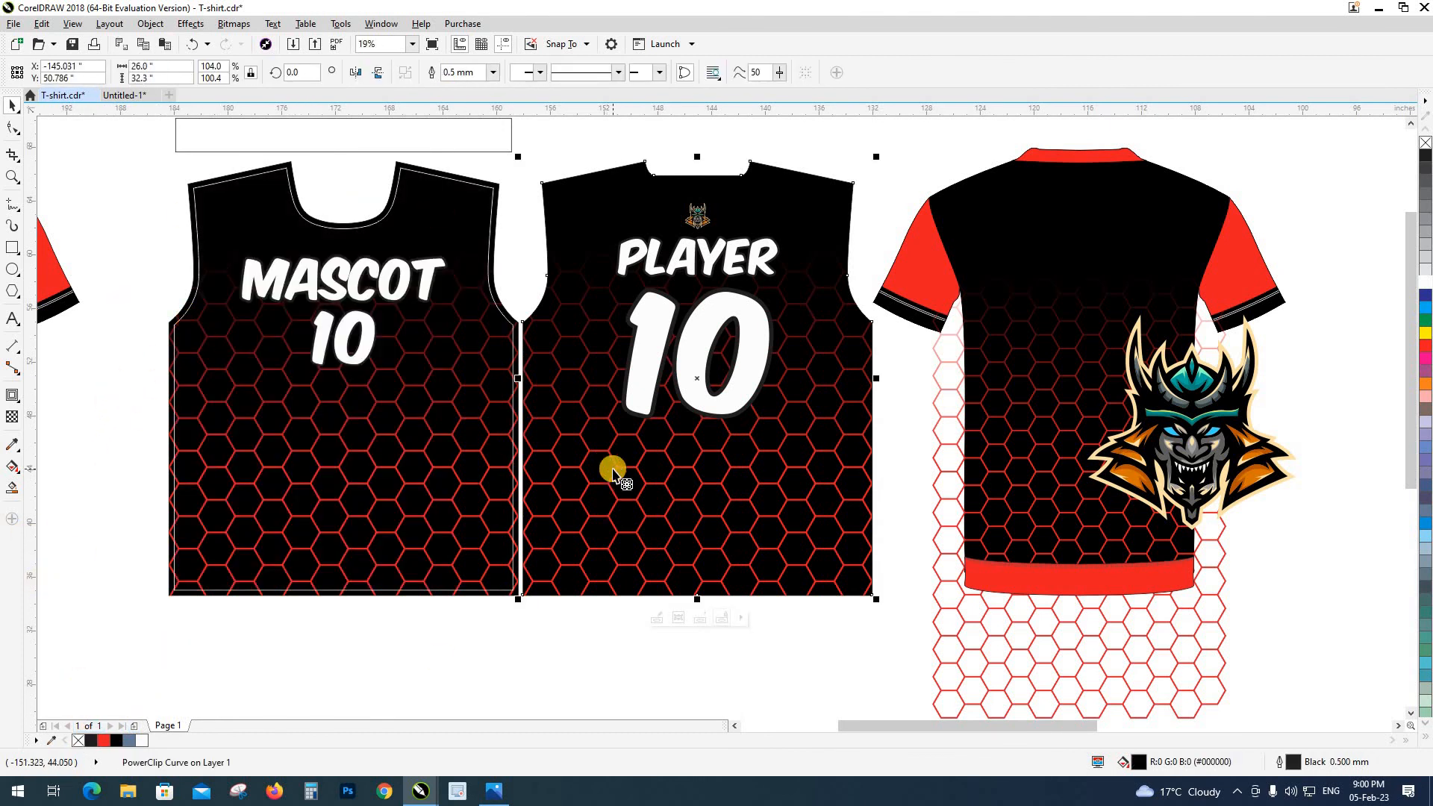
{"action": "key", "text": "ctrl+F9"}
{"action": "left_click", "coordinate": [364, 75]}
{"action": "key", "text": "space"}
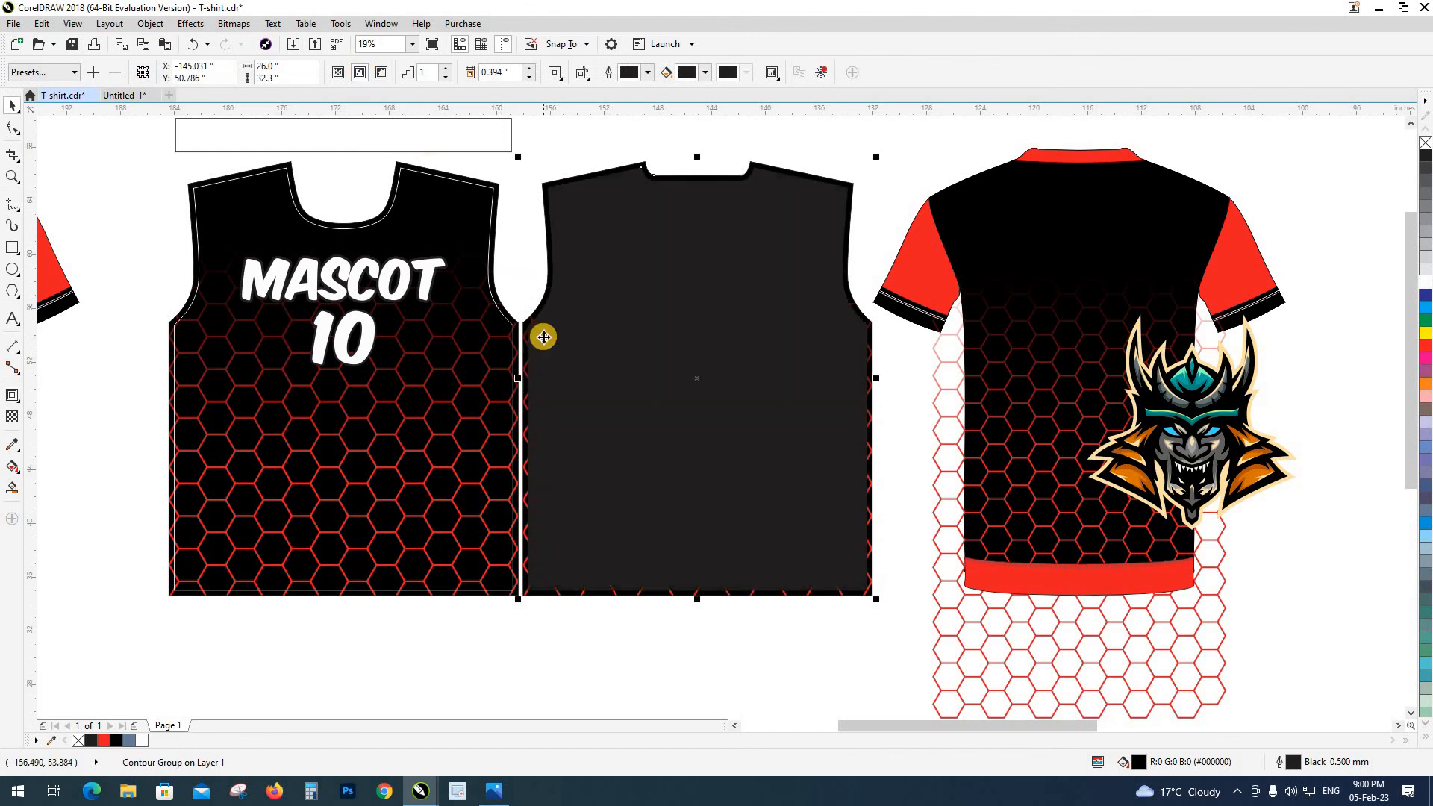
Step: Separate the back piece's contour and give its inset curve a white outline and no fill
{"action": "left_click", "coordinate": [531, 309]}
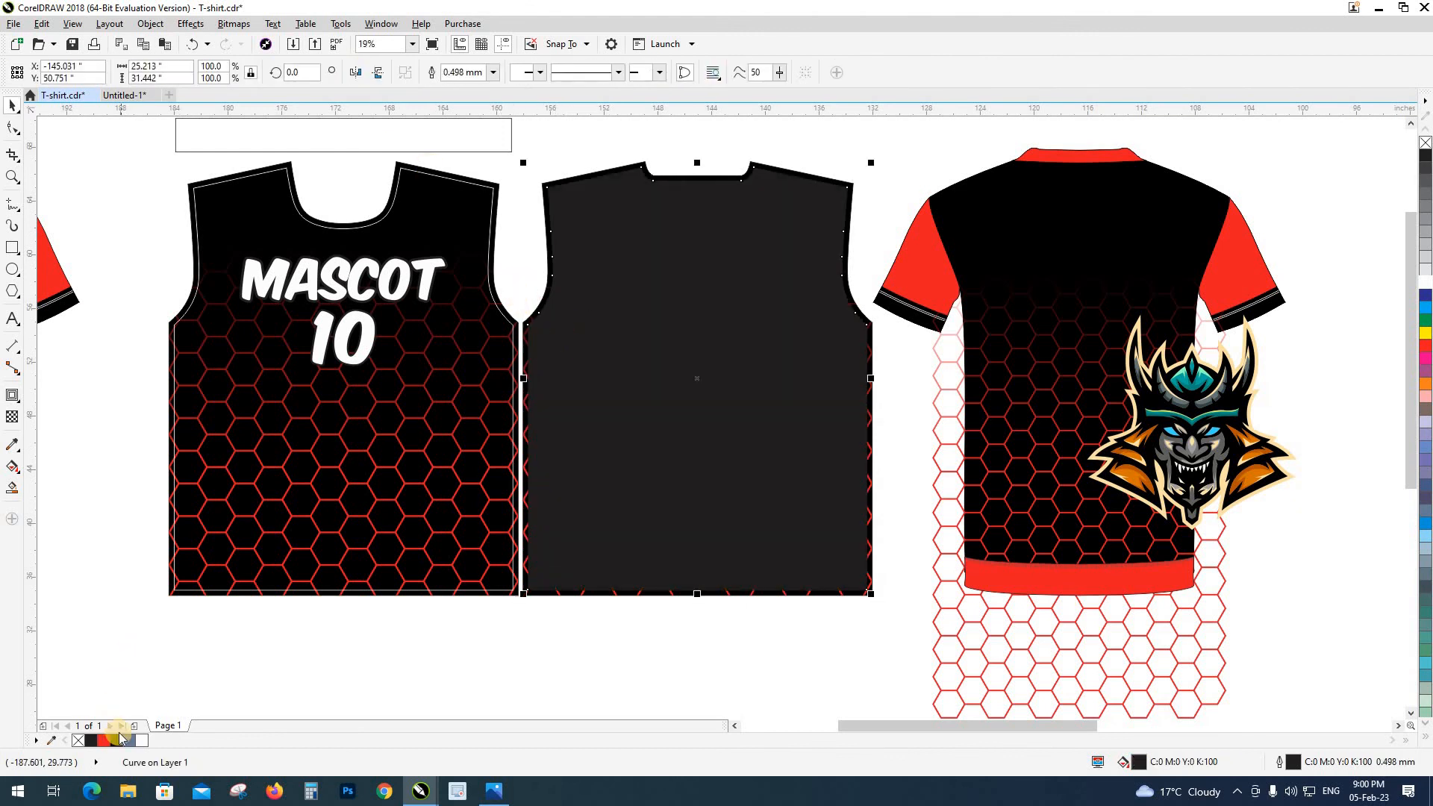
{"action": "right_click", "coordinate": [141, 740]}
{"action": "left_click", "coordinate": [78, 740]}
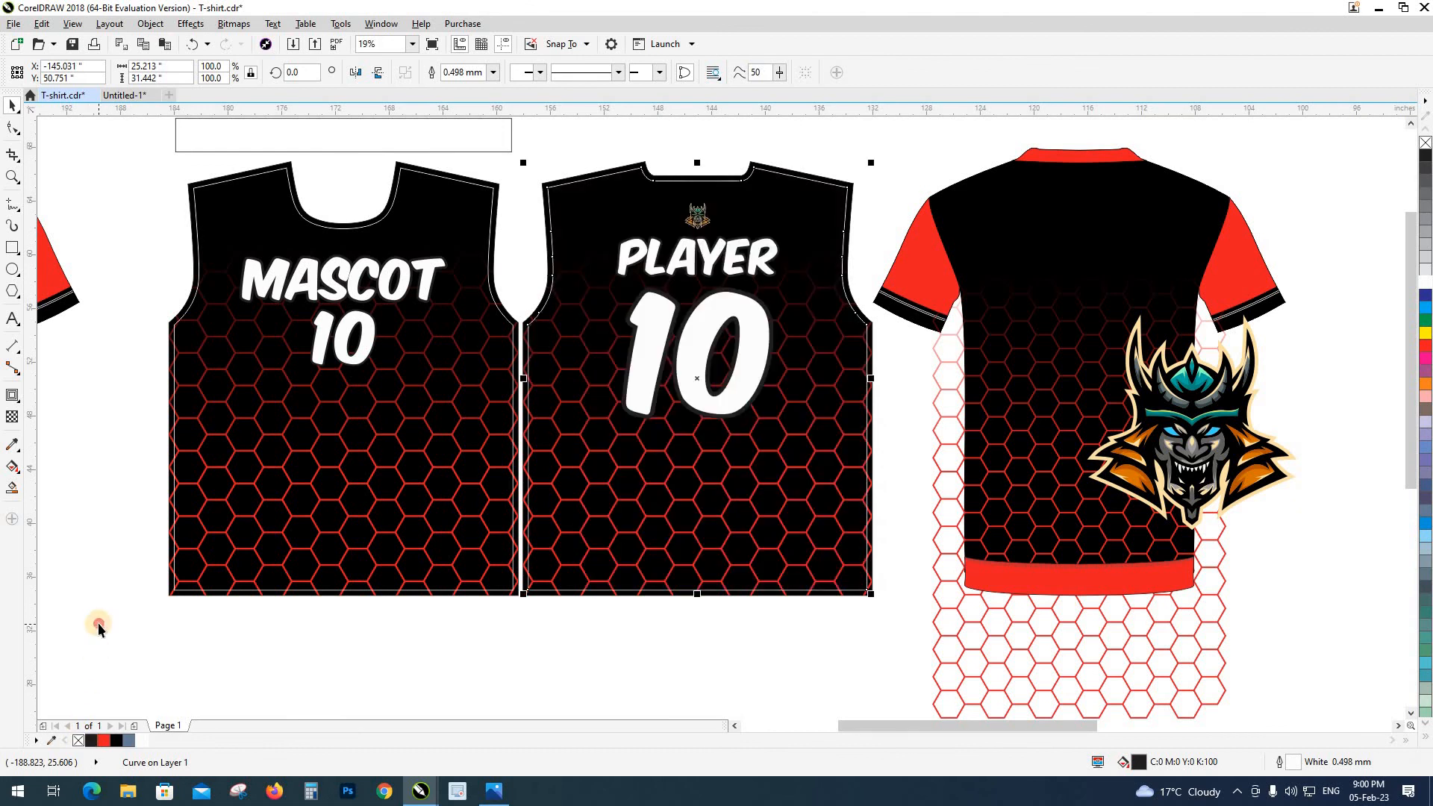
{"action": "left_click", "coordinate": [96, 625]}
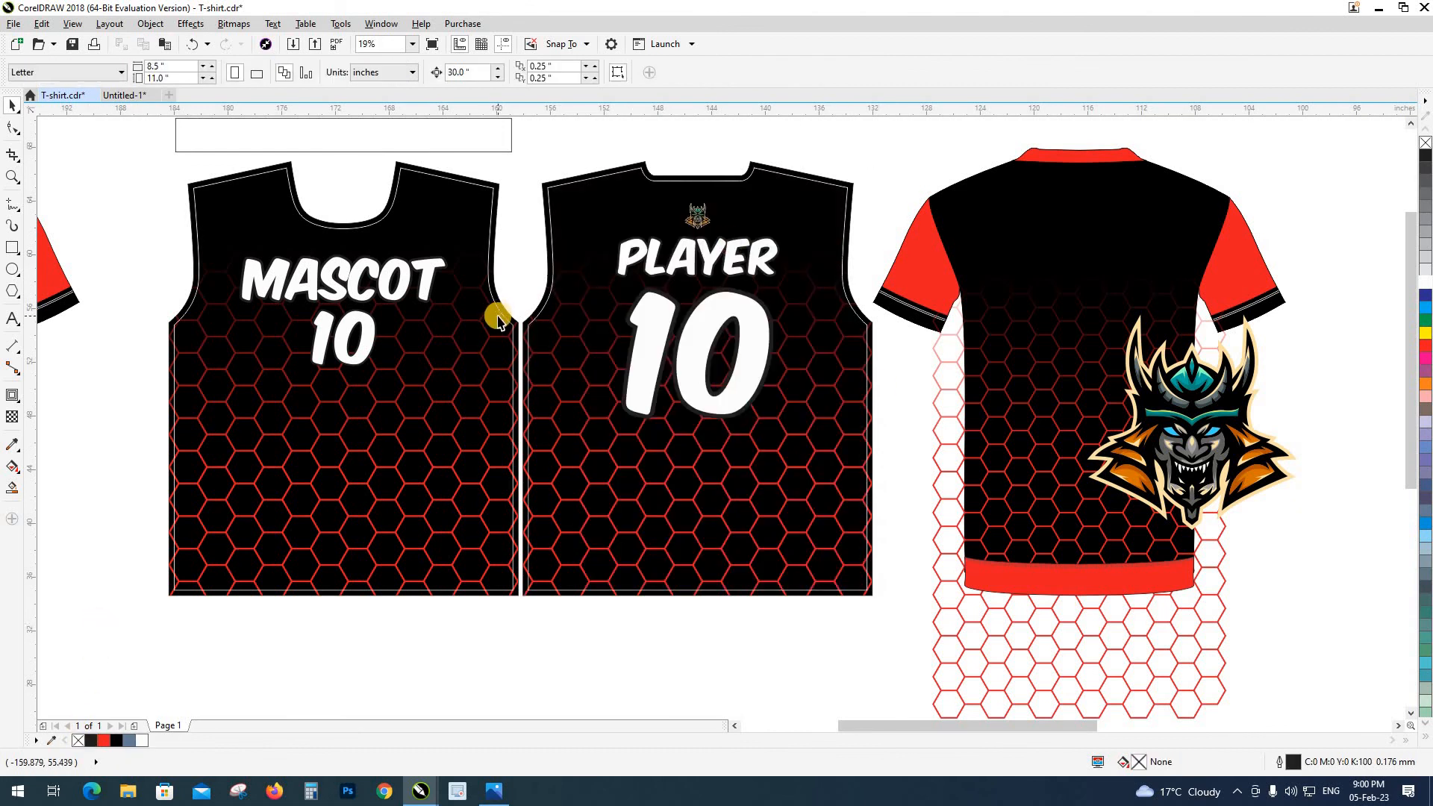
Step: Place the front pattern piece inside its white inset outline as a PowerClip
{"action": "scroll", "coordinate": [514, 322], "scroll_direction": "up", "scroll_amount": 5}
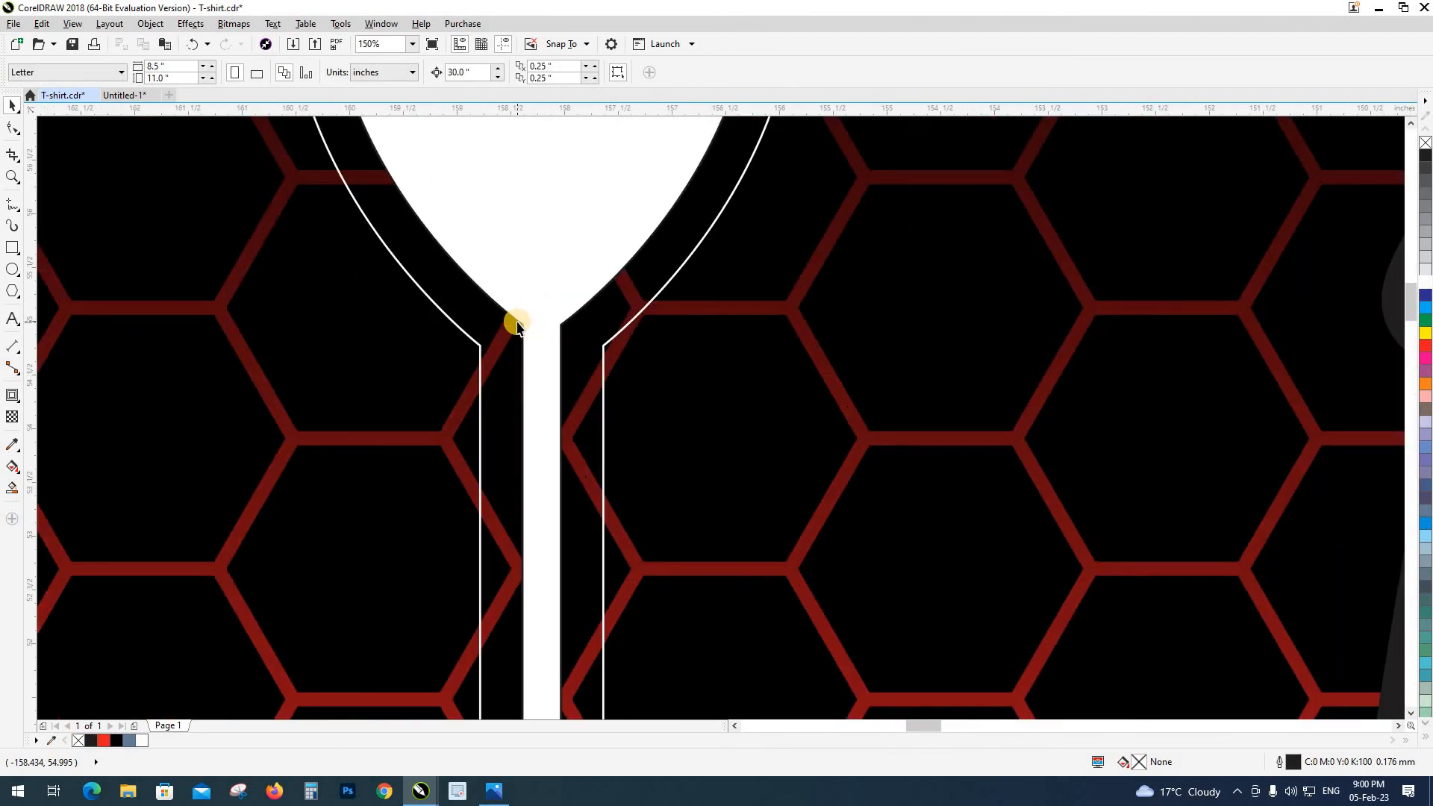
{"action": "left_click", "coordinate": [517, 322]}
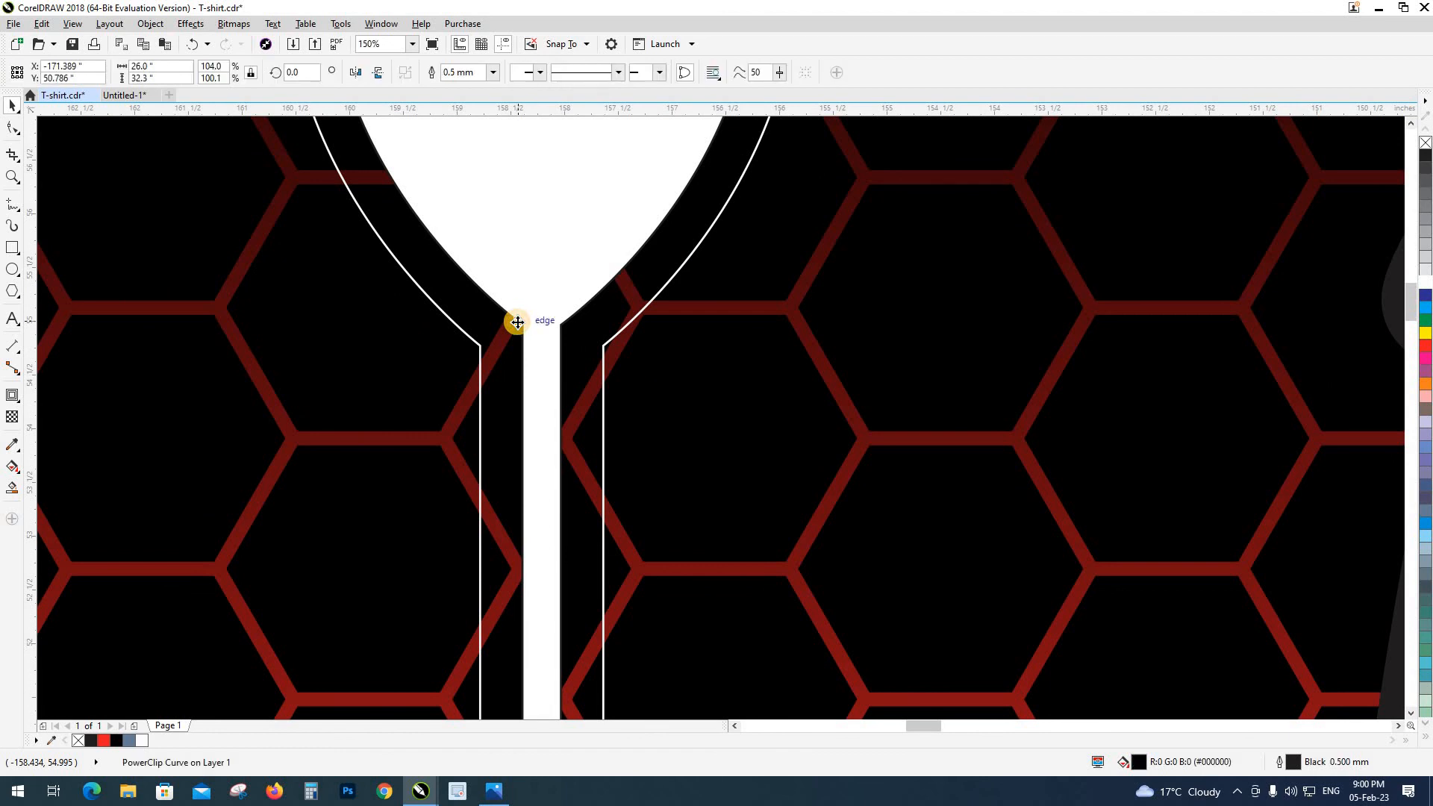
{"action": "scroll", "coordinate": [522, 325], "scroll_direction": "down", "scroll_amount": 2}
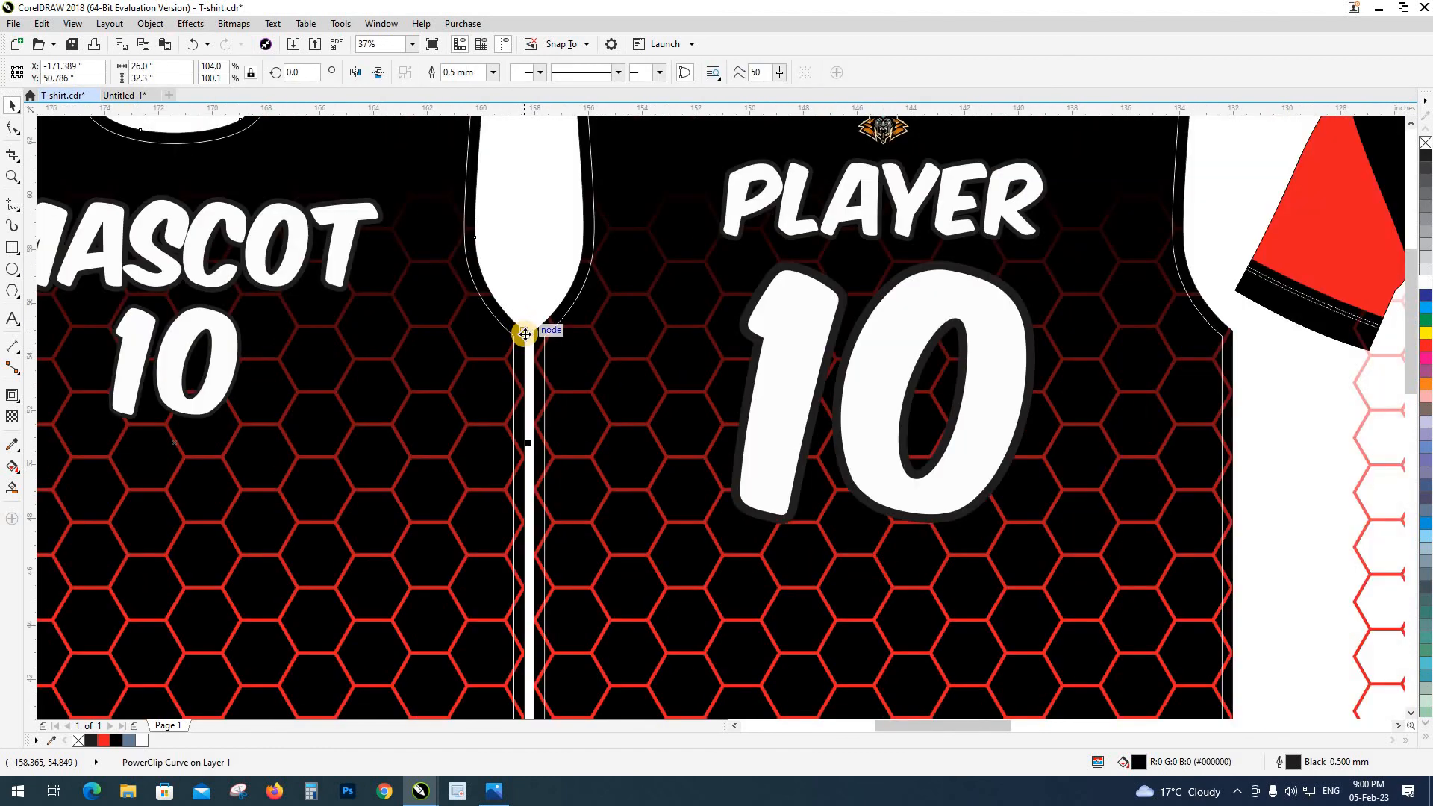
{"action": "scroll", "coordinate": [523, 325], "scroll_direction": "up", "scroll_amount": 3}
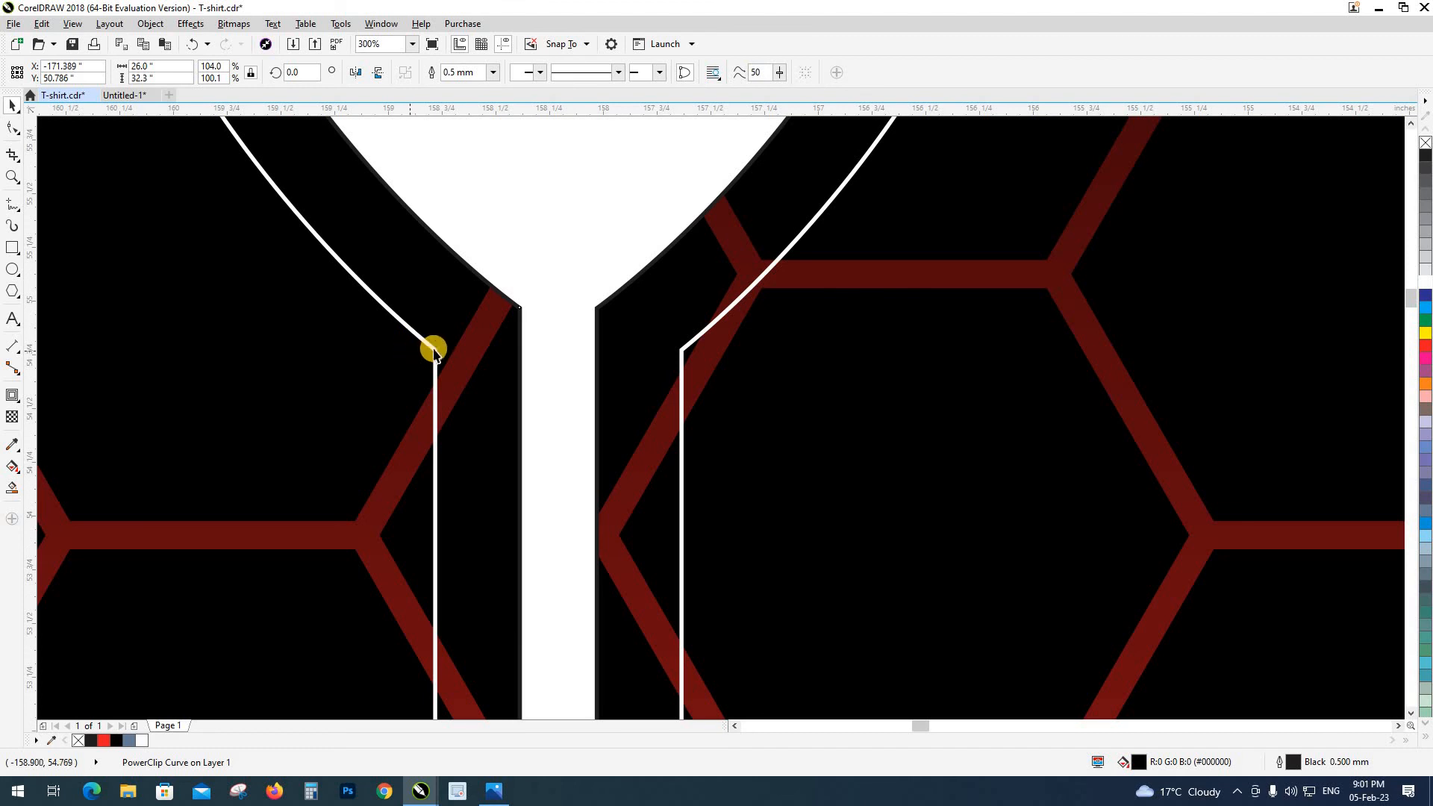
{"action": "key", "text": "Escape"}
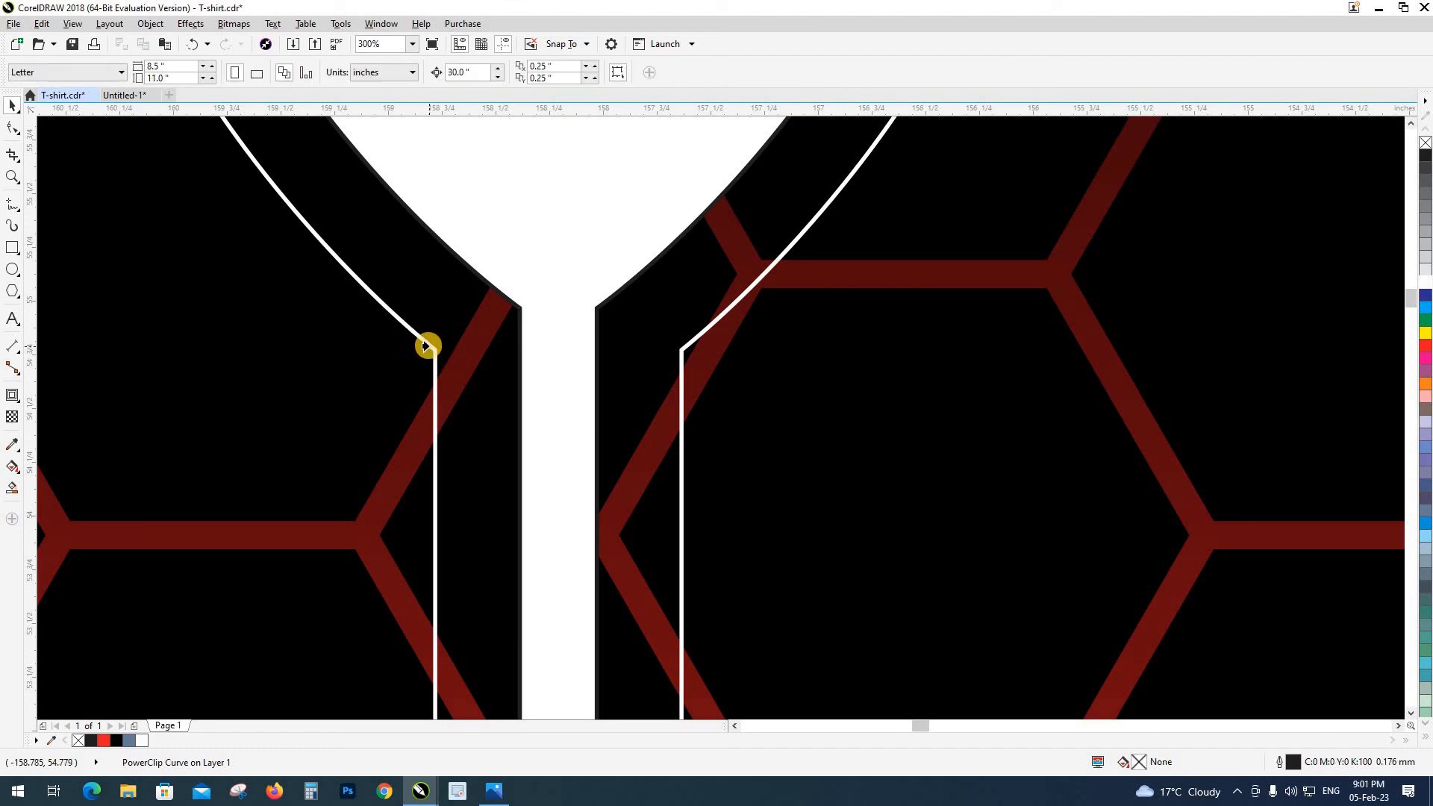
{"action": "left_click", "coordinate": [426, 345]}
{"action": "scroll", "coordinate": [425, 345], "scroll_direction": "down", "scroll_amount": 4}
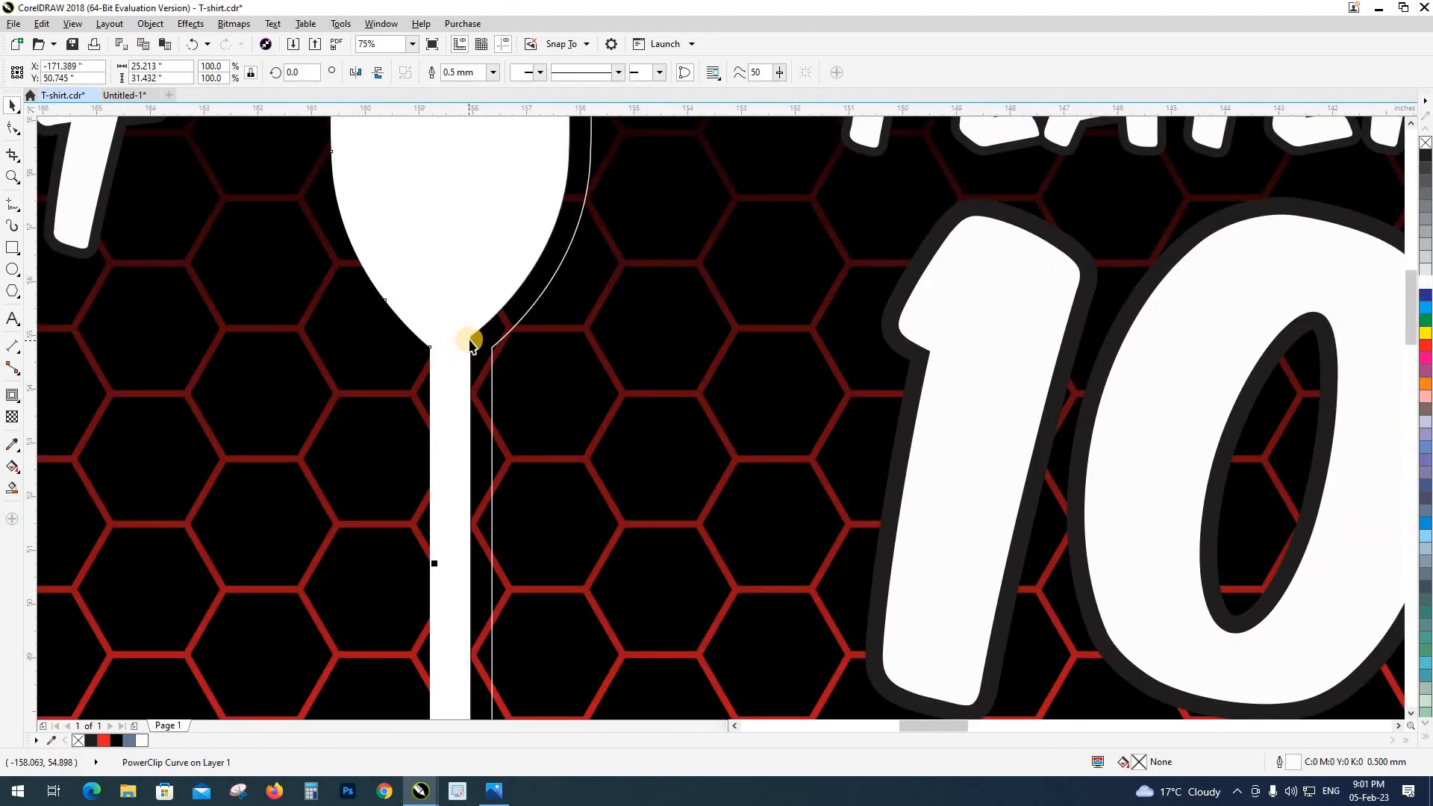
Step: Place the back pattern piece inside its white inset outline as a PowerClip
{"action": "left_click", "coordinate": [488, 354]}
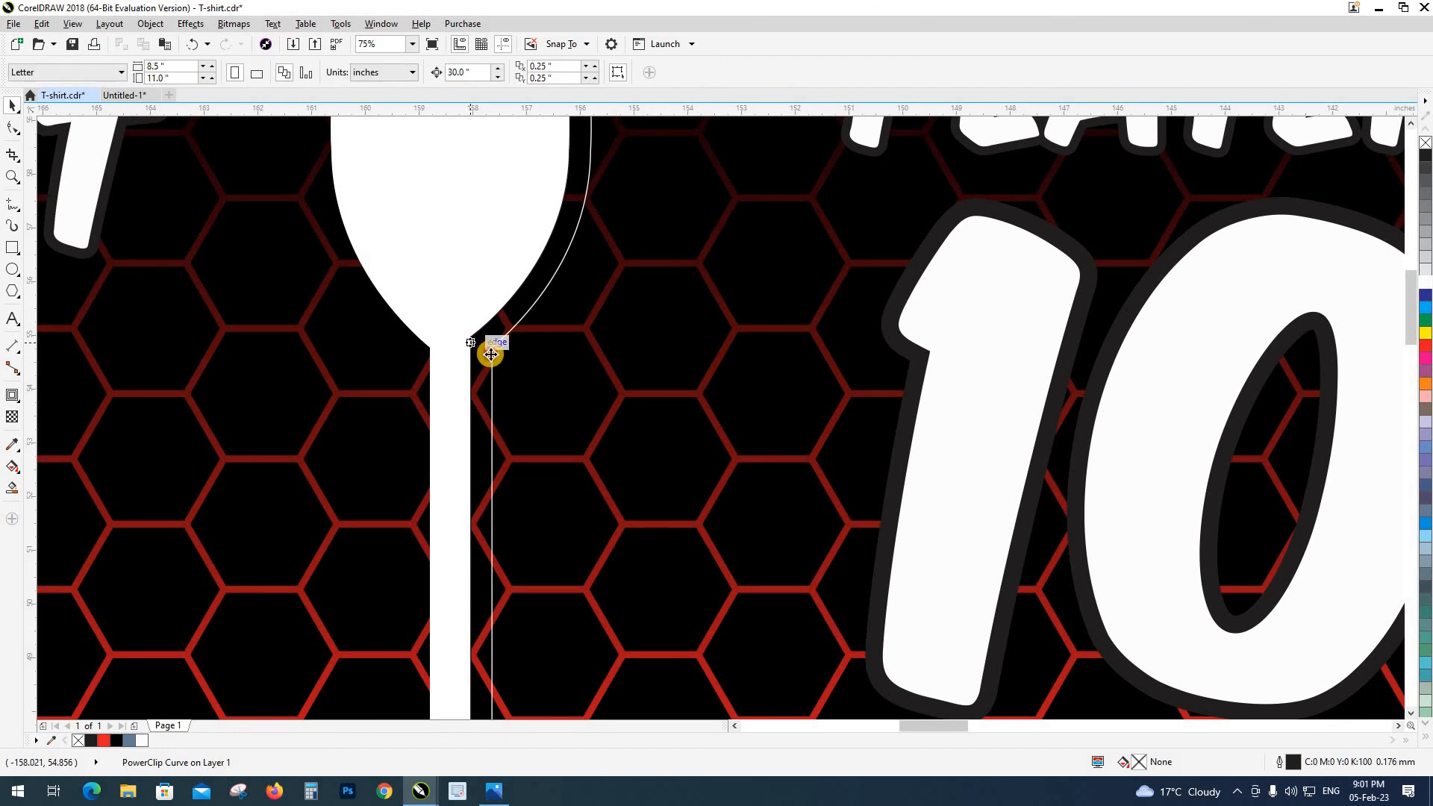
{"action": "left_click_drag", "start_coordinate": [490, 354], "coordinate": [491, 354]}
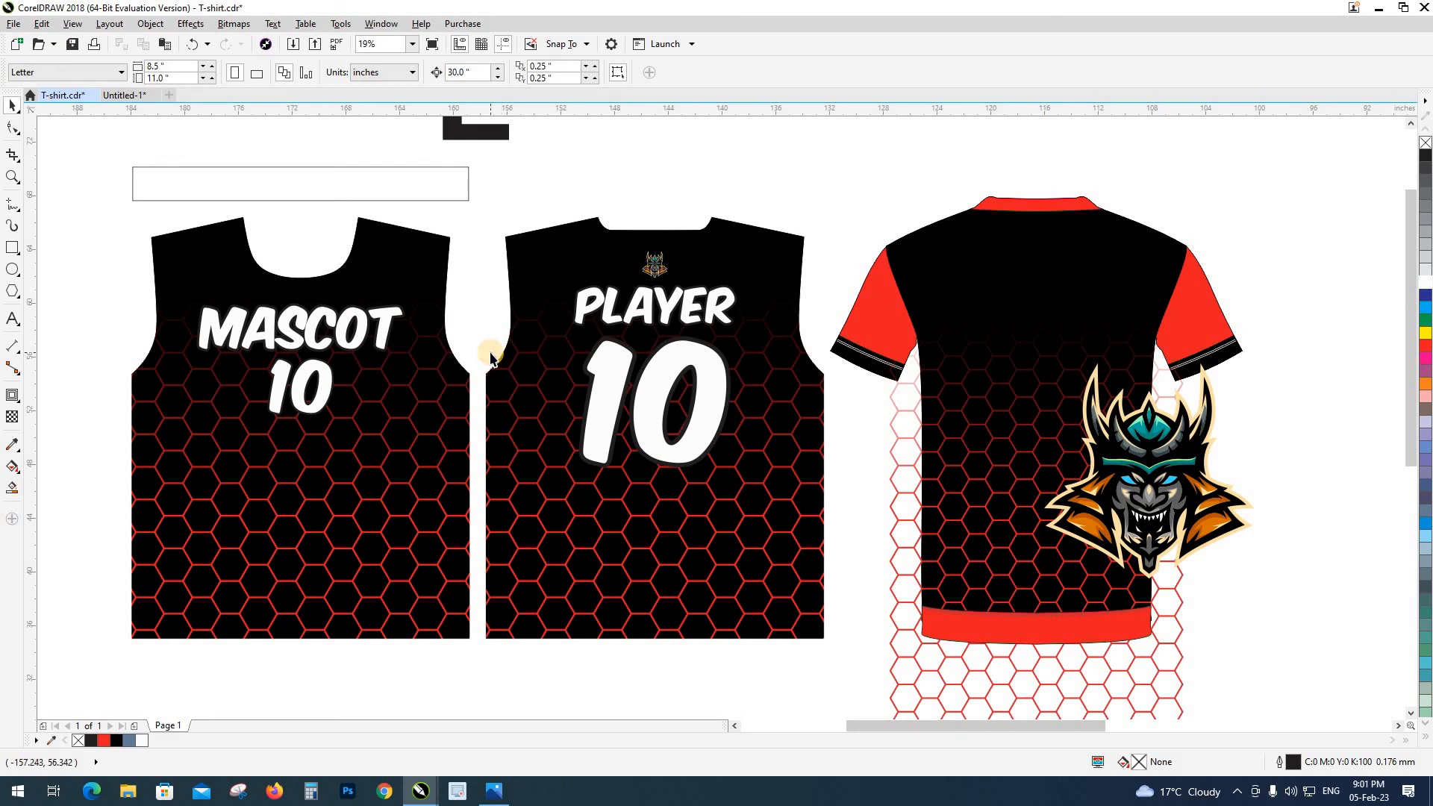
{"action": "left_click", "coordinate": [475, 513]}
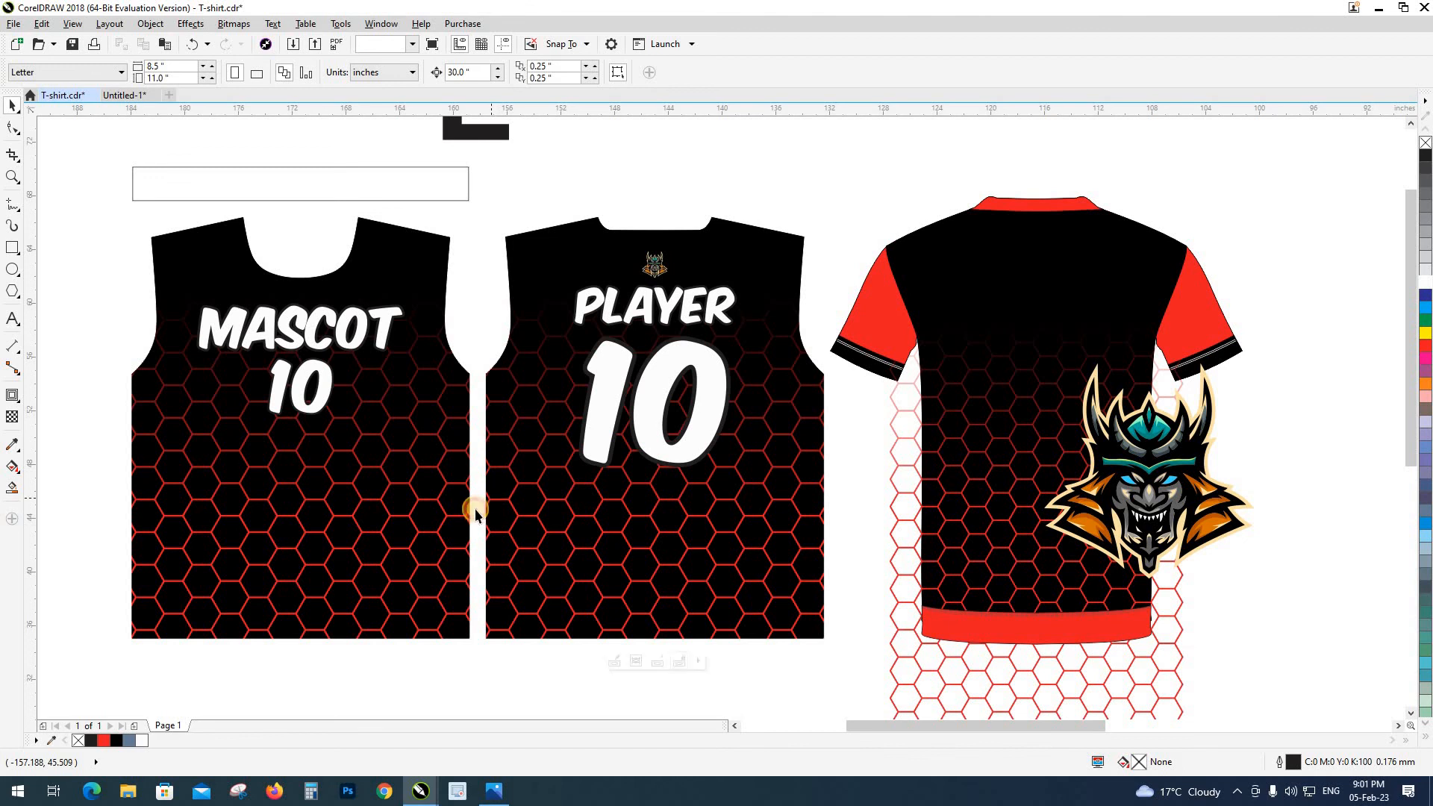
Step: Move the large mascot logo 30 inches right, back onto the front pattern piece
{"action": "left_click_drag", "start_coordinate": [282, 533], "coordinate": [365, 486]}
{"action": "left_click_drag", "start_coordinate": [202, 463], "coordinate": [439, 466]}
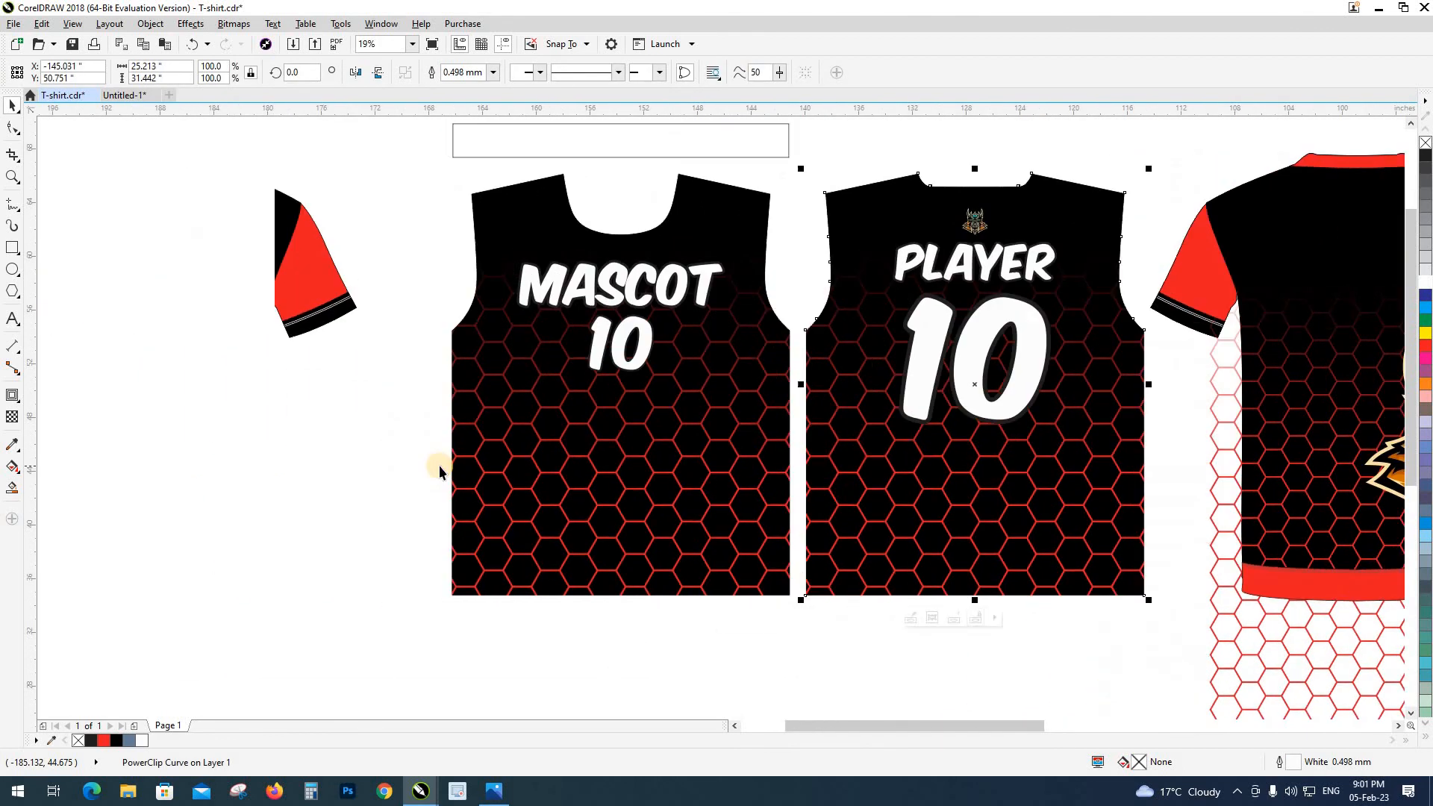
{"action": "left_click_drag", "start_coordinate": [188, 484], "coordinate": [378, 486]}
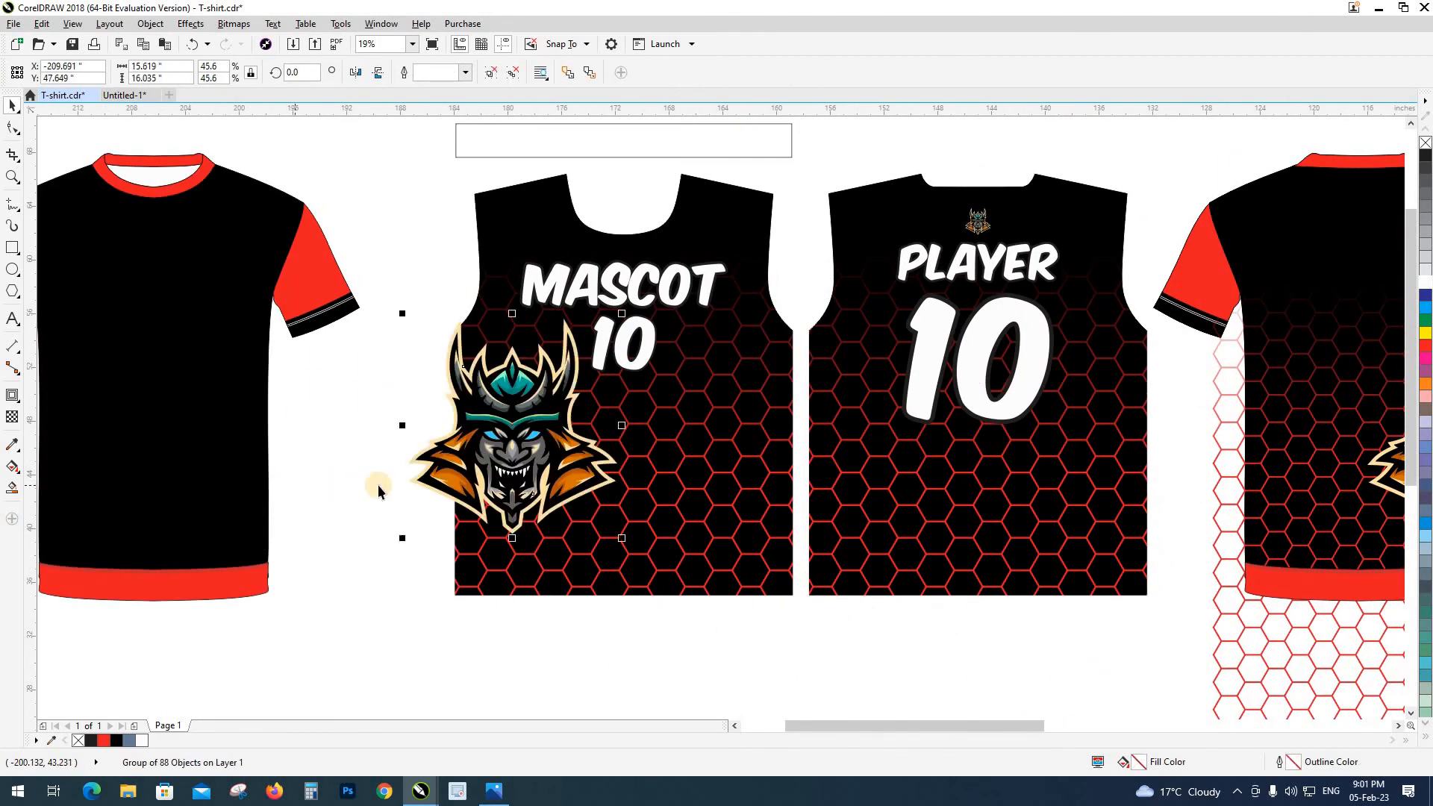
Step: Move the mascot logo about 4 inches left and 3 inches down, centring it on the front piece's left side edge
{"action": "left_click_drag", "start_coordinate": [504, 454], "coordinate": [453, 497]}
{"action": "key", "text": "z"}
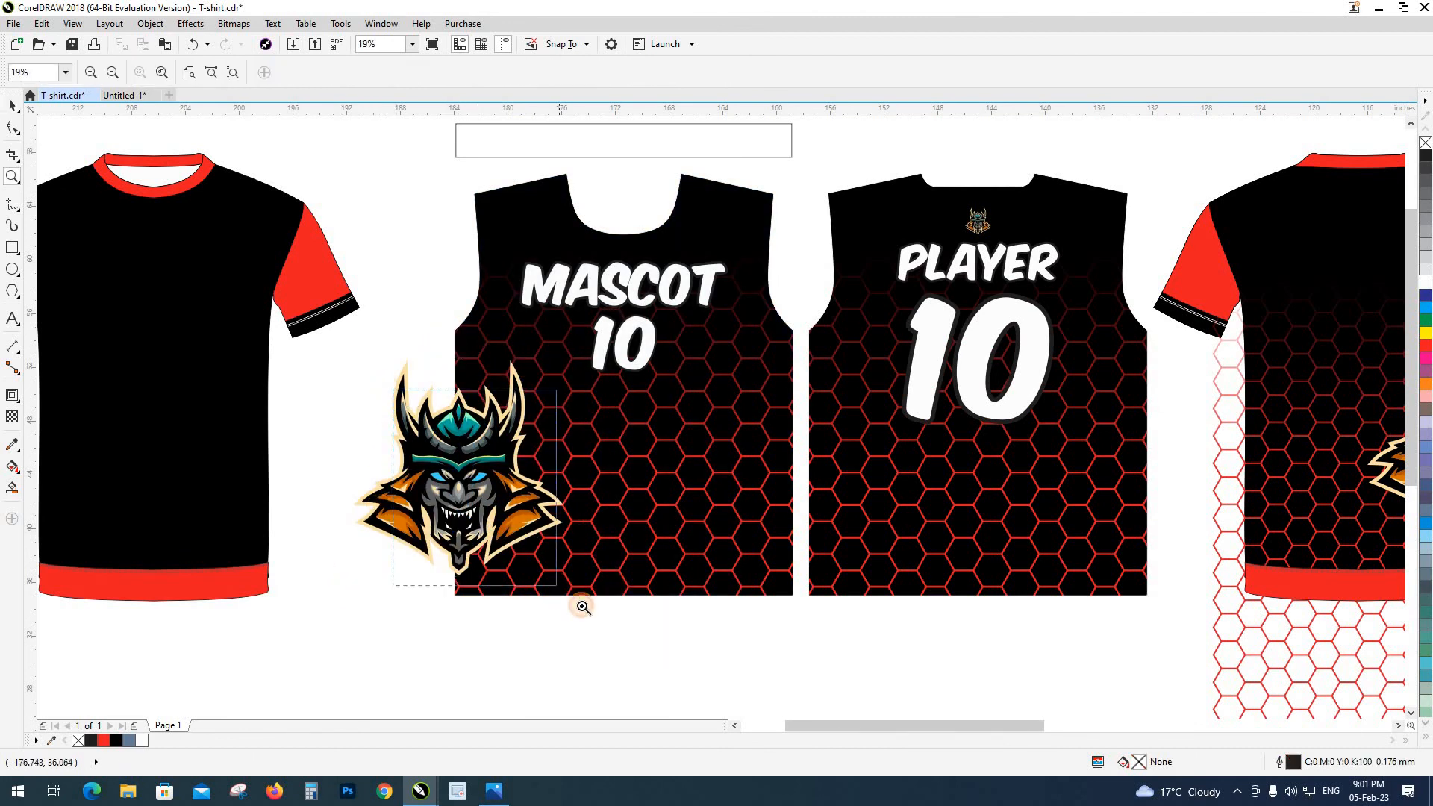
{"action": "left_click_drag", "start_coordinate": [578, 603], "coordinate": [581, 606]}
{"action": "left_click_drag", "start_coordinate": [631, 420], "coordinate": [598, 455]}
{"action": "scroll", "coordinate": [474, 397], "scroll_direction": "down", "scroll_amount": 2}
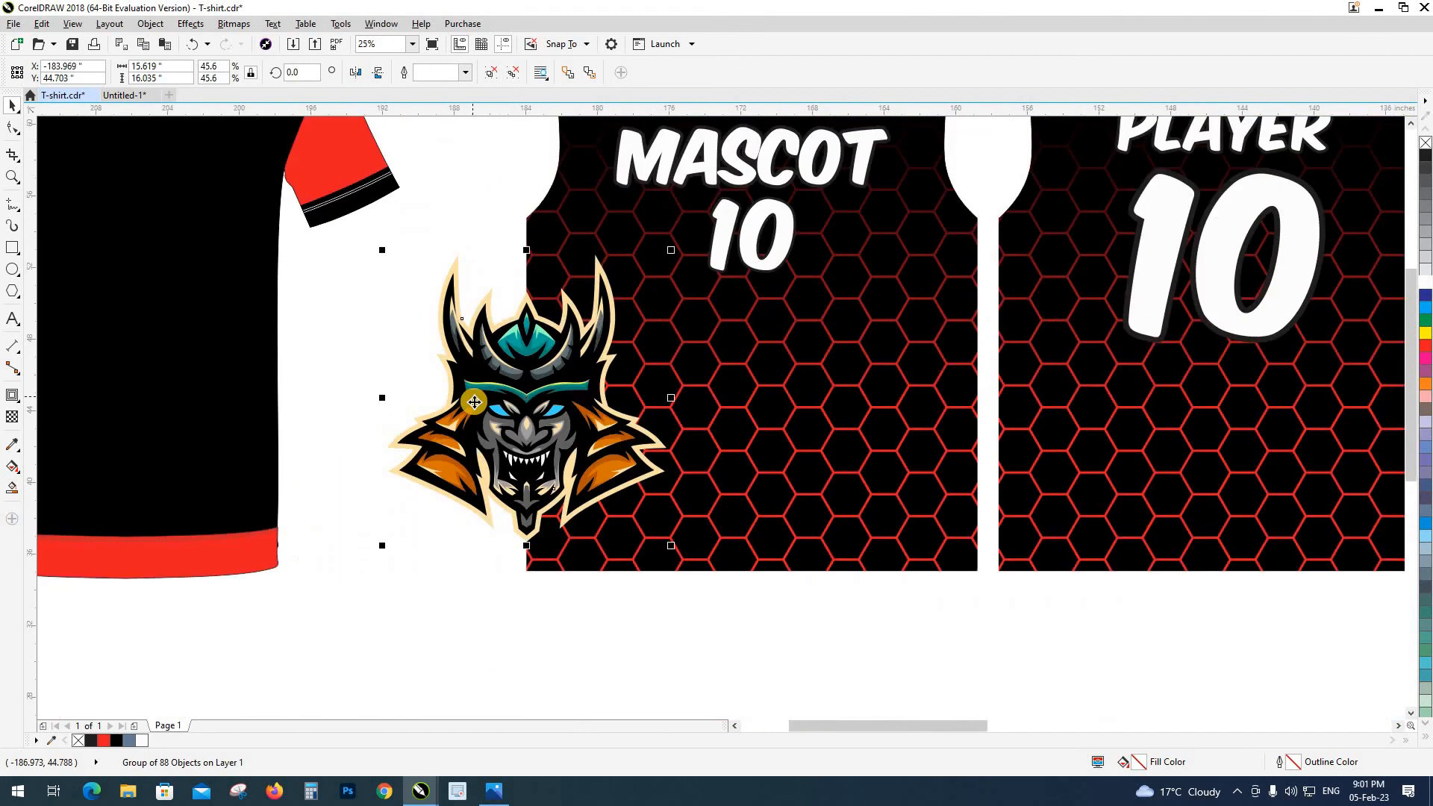
Step: Place the large mascot logo inside the front pattern piece as a PowerClip
{"action": "left_click", "coordinate": [535, 603]}
{"action": "scroll", "coordinate": [534, 603], "scroll_direction": "down", "scroll_amount": 2}
{"action": "scroll", "coordinate": [498, 459], "scroll_direction": "up", "scroll_amount": 3}
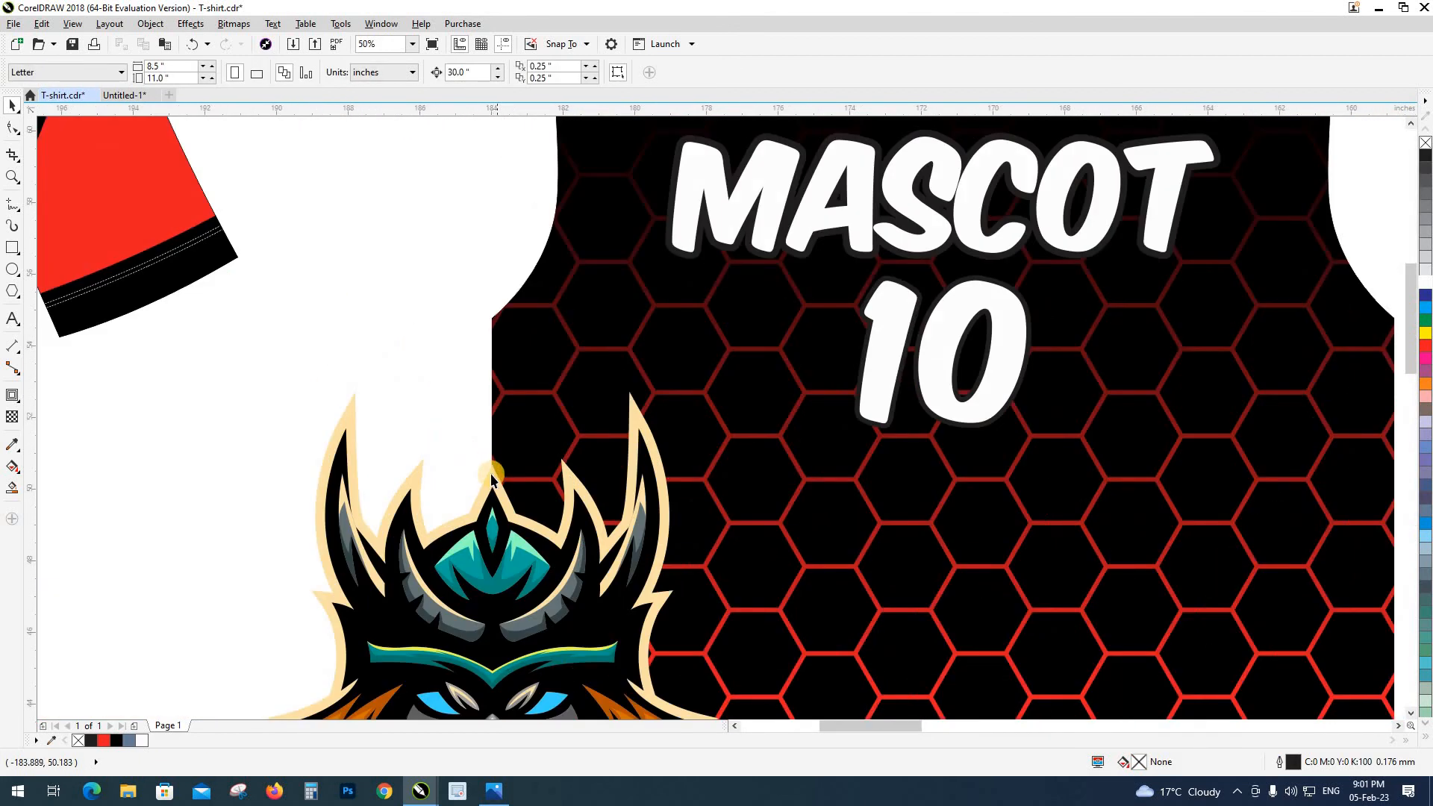
{"action": "scroll", "coordinate": [490, 388], "scroll_direction": "down", "scroll_amount": 4}
{"action": "left_click", "coordinate": [539, 459]}
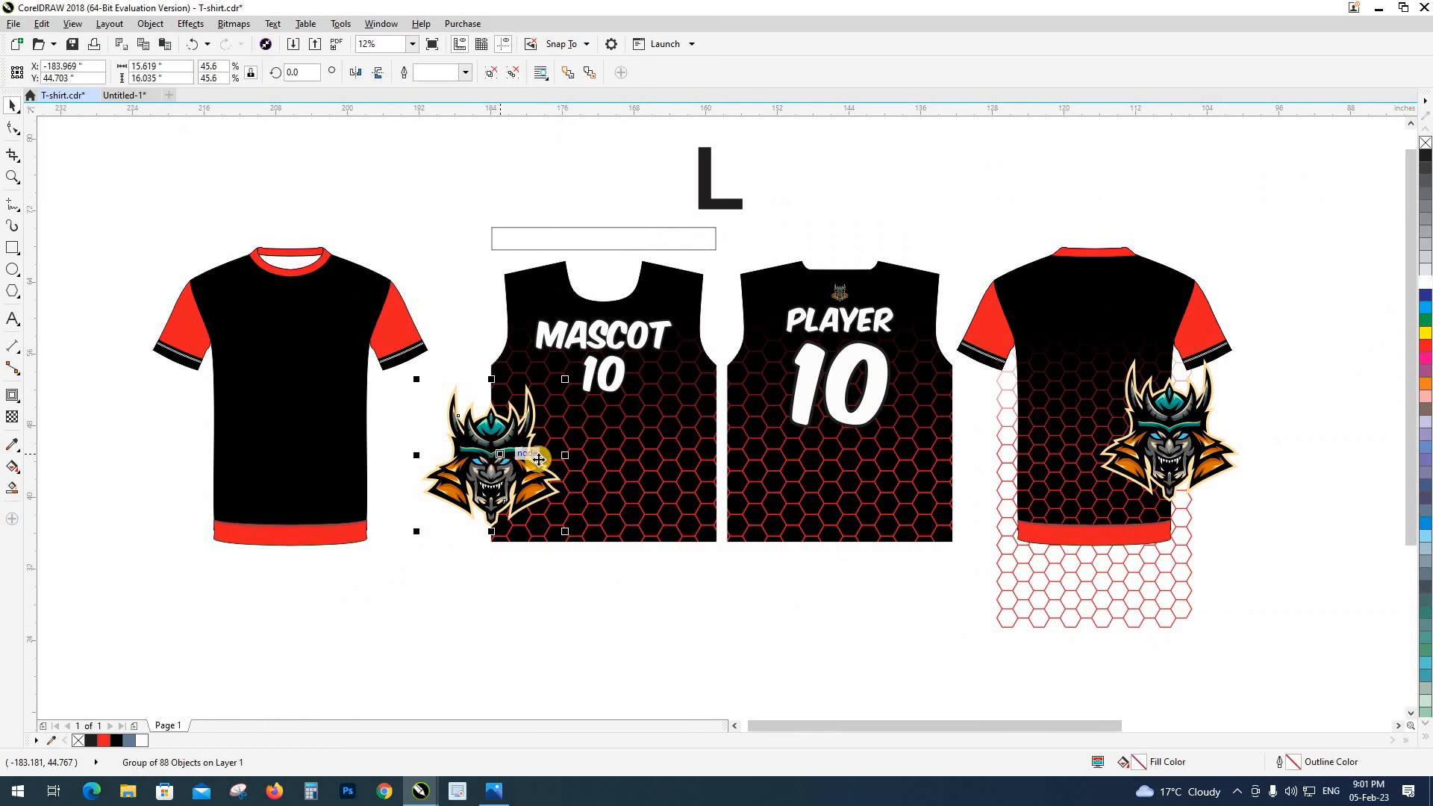
{"action": "key", "text": "ctrl+1"}
{"action": "left_click", "coordinate": [618, 463]}
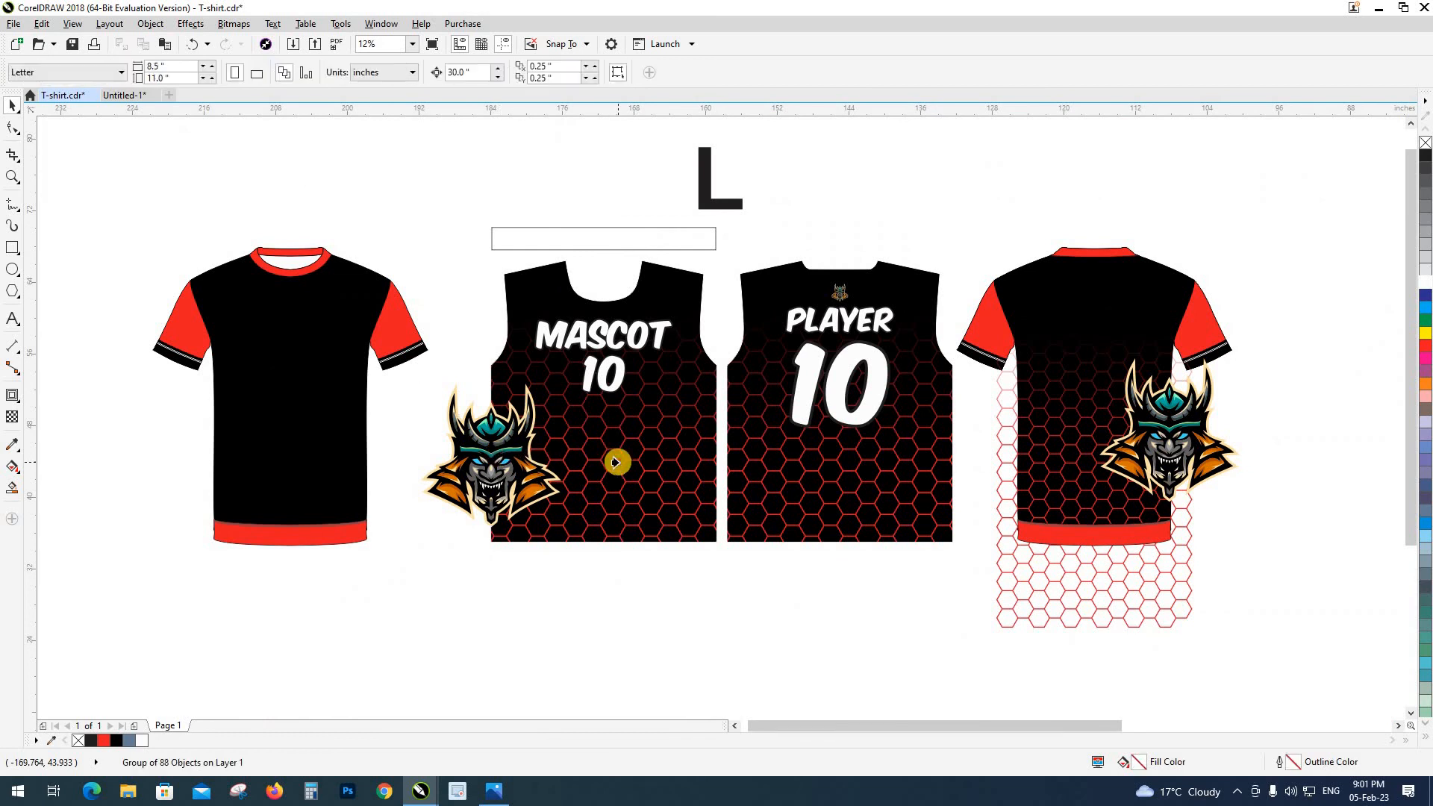
{"action": "left_click", "coordinate": [610, 589]}
{"action": "left_click_drag", "start_coordinate": [646, 599], "coordinate": [534, 595]}
Step: Move the back-view shirt mockup, with its hexagon pattern and mascot logo, about 19 inches right, clear of the pattern pieces
{"action": "left_click", "coordinate": [658, 503]}
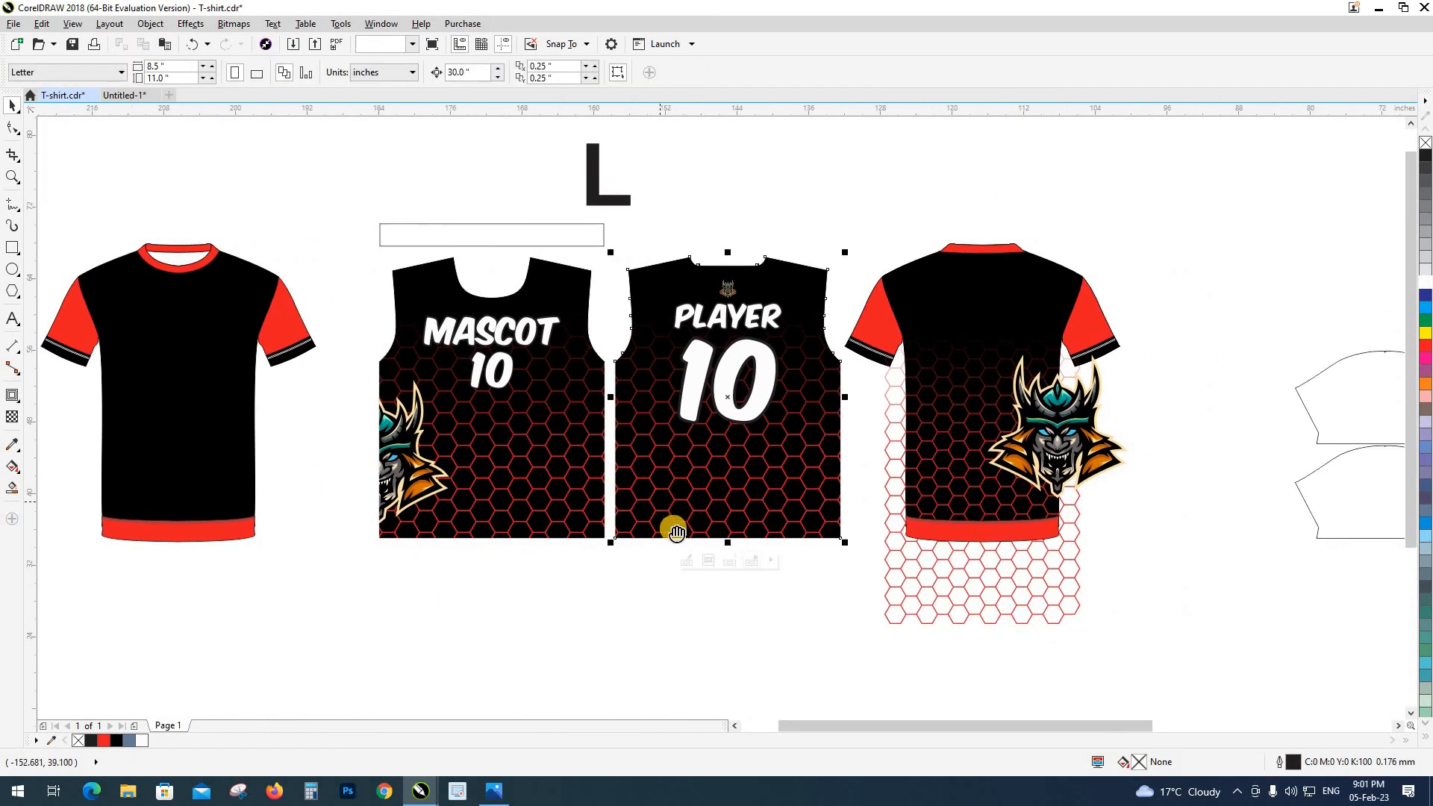
{"action": "left_click_drag", "start_coordinate": [681, 503], "coordinate": [520, 502]}
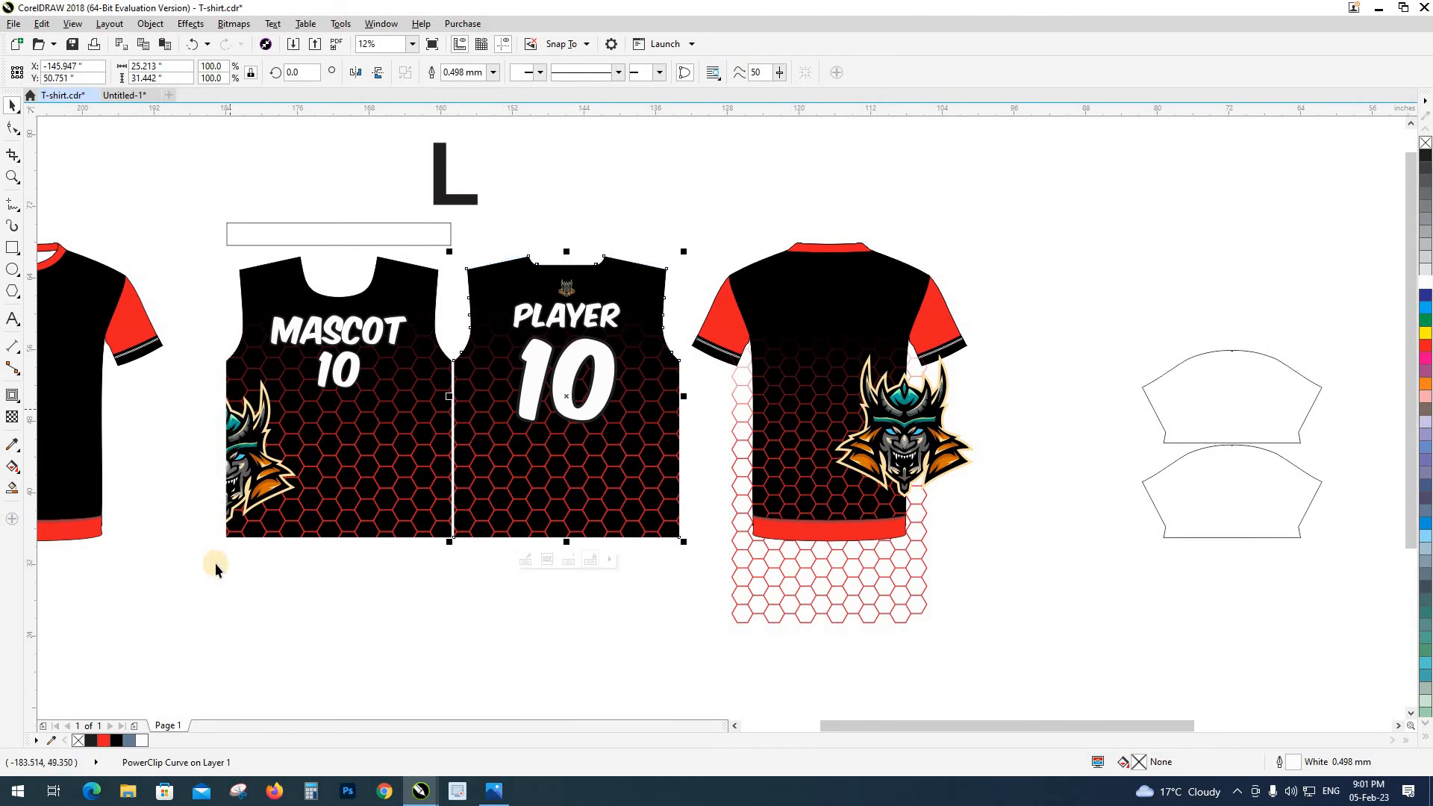
{"action": "left_click", "coordinate": [230, 455]}
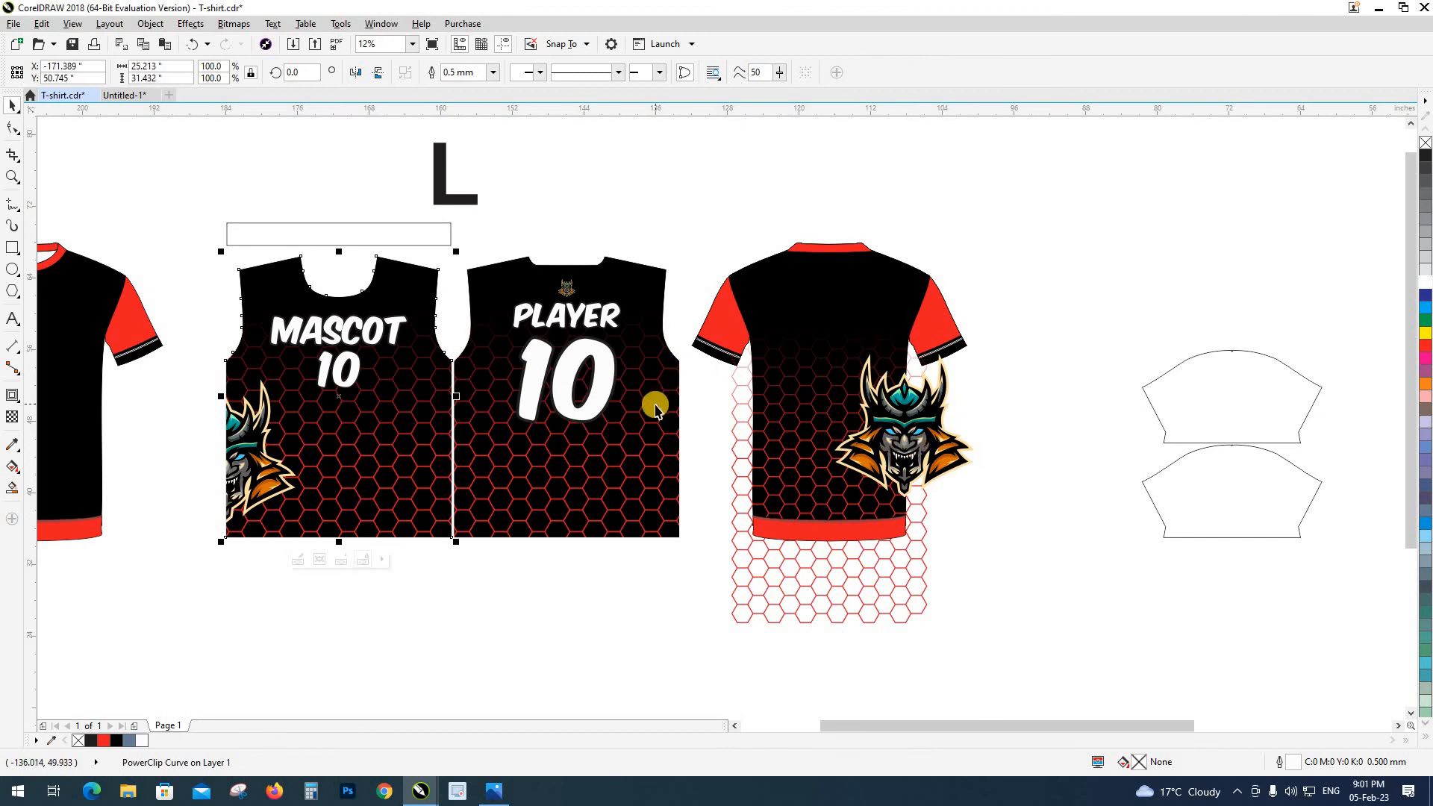
{"action": "left_click", "coordinate": [554, 455]}
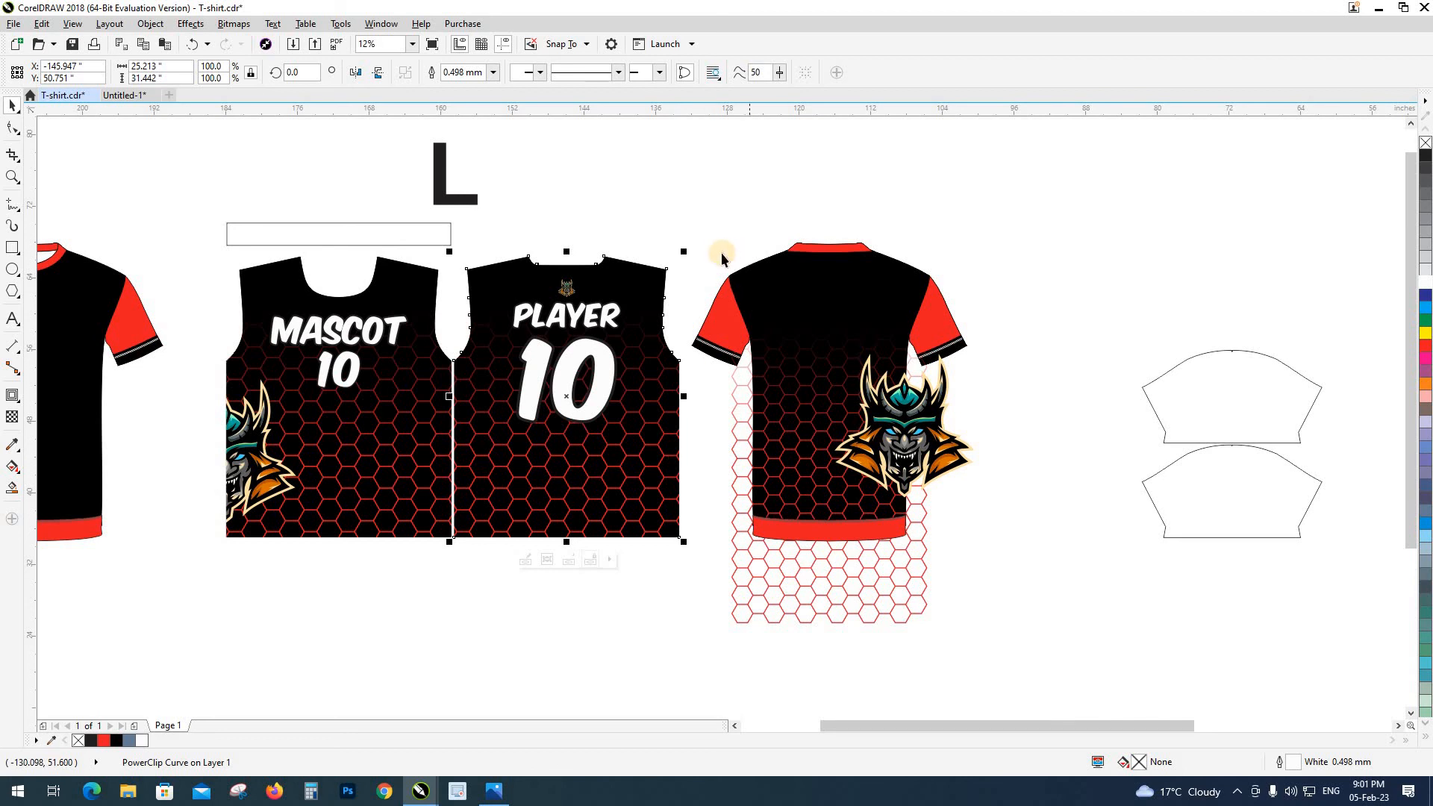
{"action": "left_click_drag", "start_coordinate": [918, 505], "coordinate": [1090, 506]}
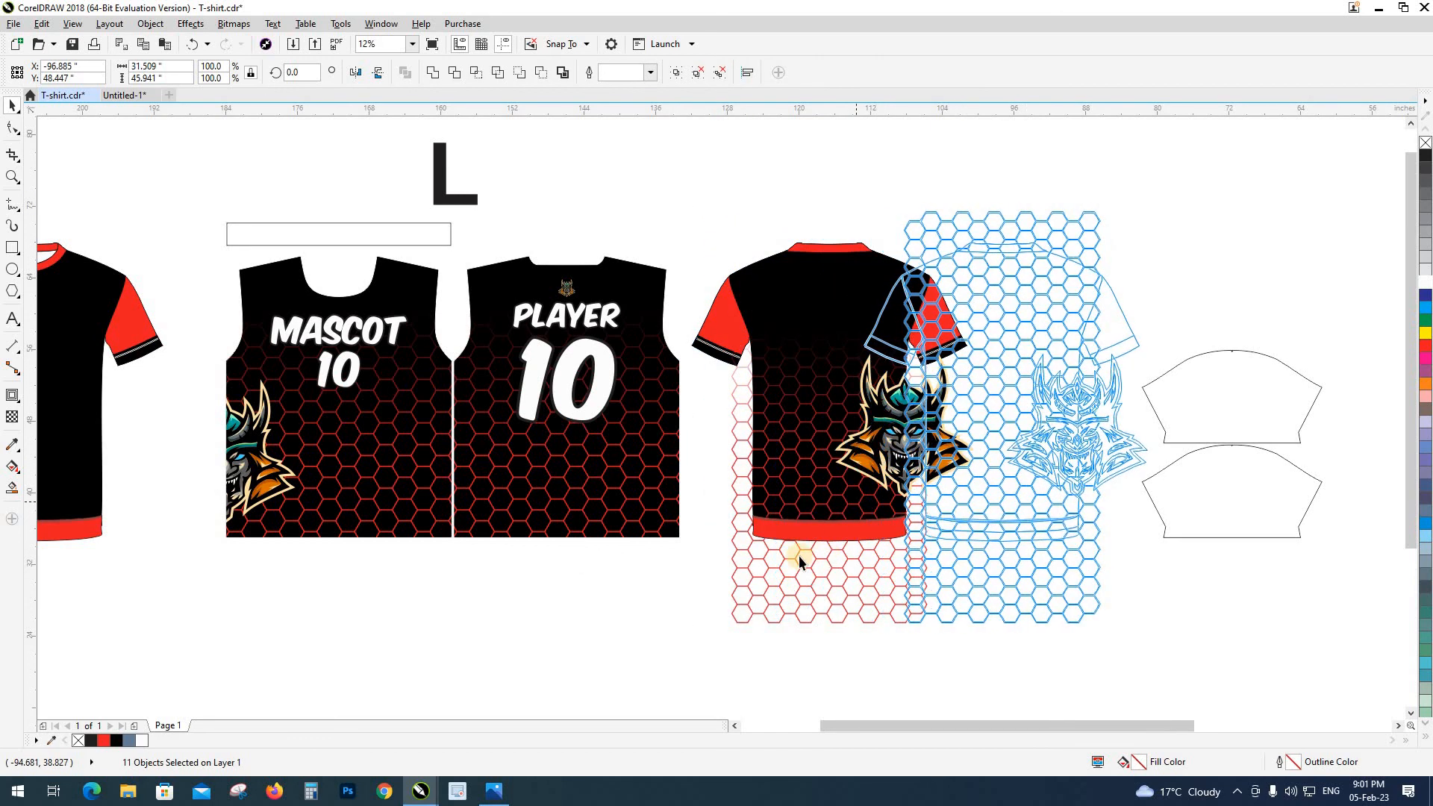
{"action": "key", "text": "Escape"}
Step: In wireframe view, snap the front piece against the back piece's right edge and move both about 23 inches left
{"action": "left_click", "coordinate": [249, 470]}
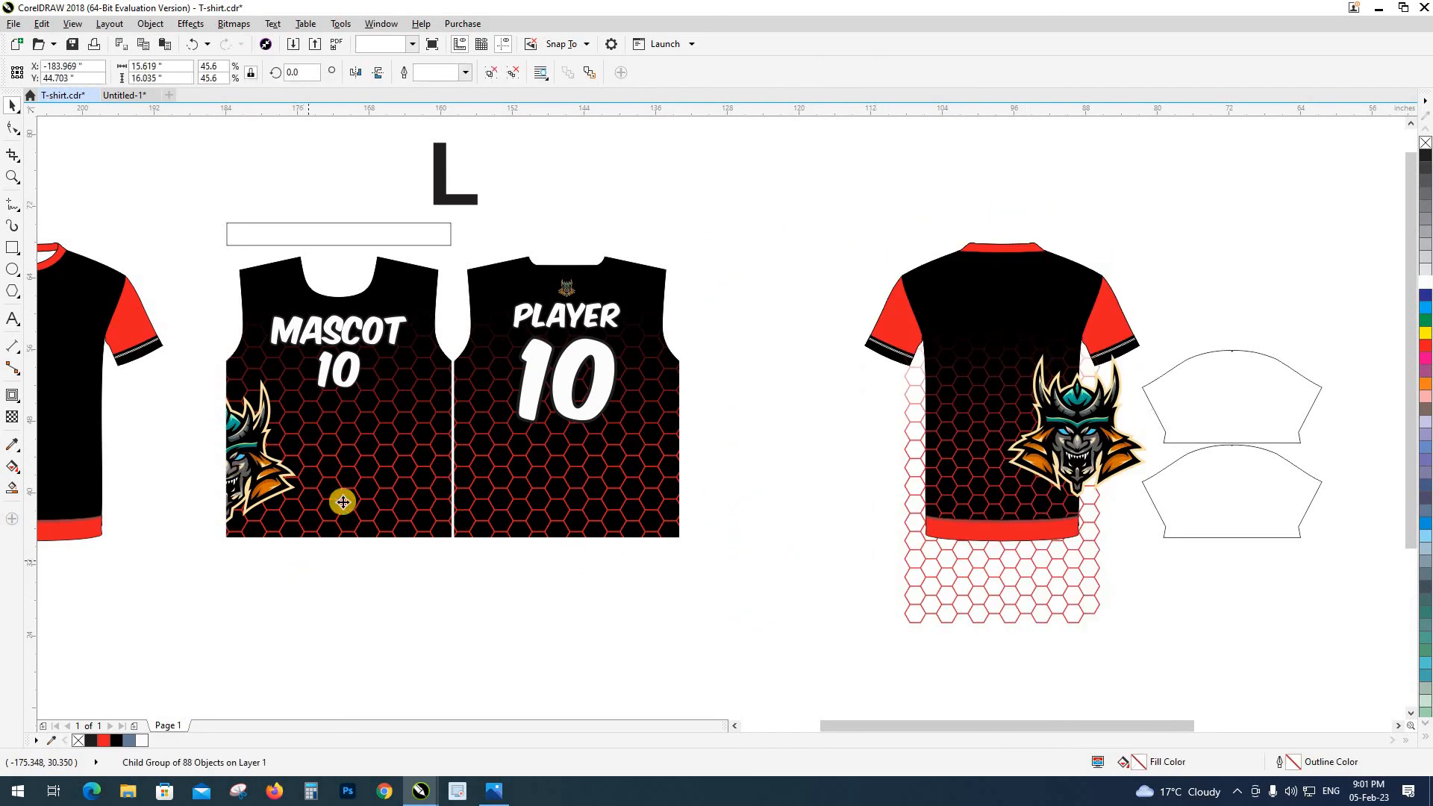
{"action": "key", "text": "shift+F9"}
{"action": "left_click_drag", "start_coordinate": [233, 477], "coordinate": [681, 464]}
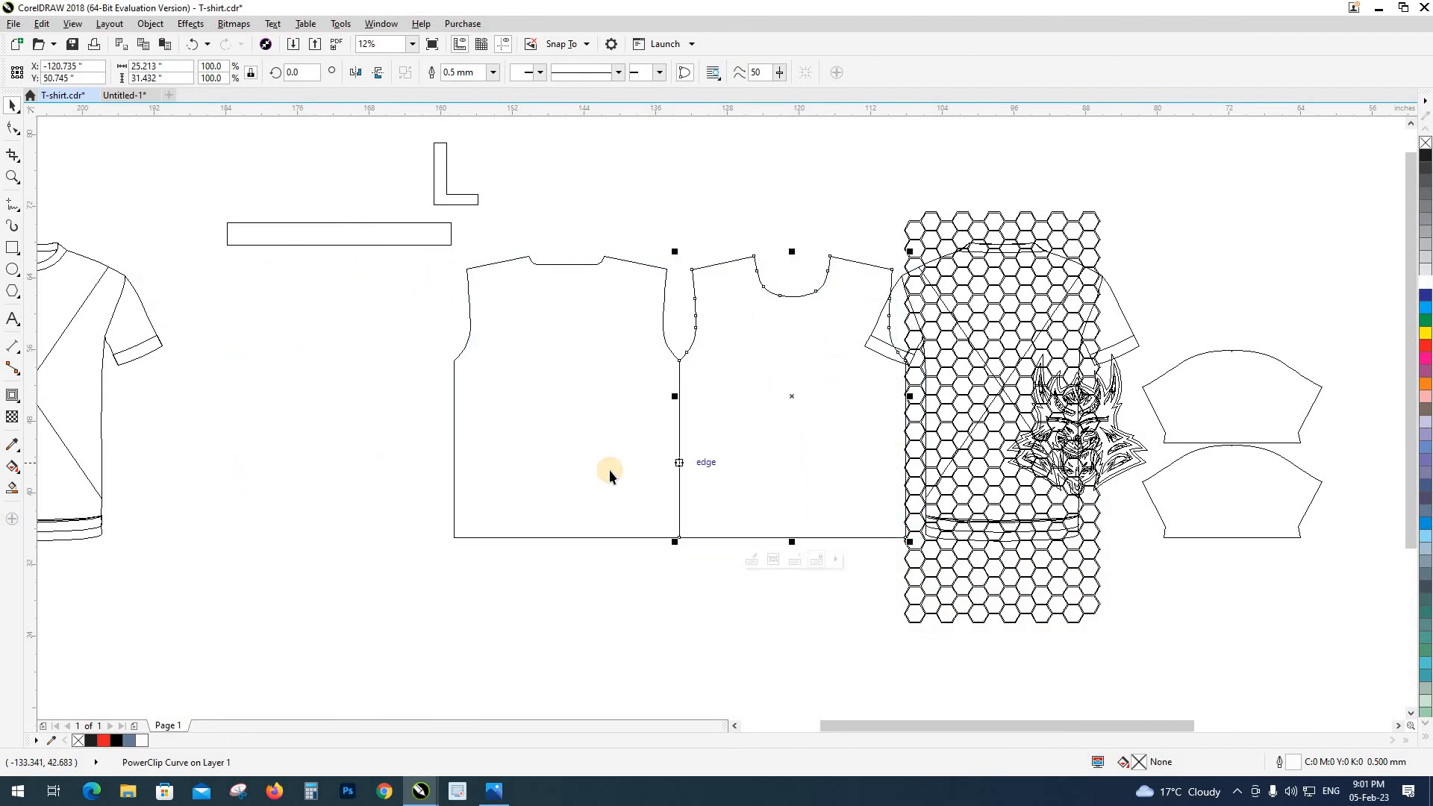
{"action": "left_click", "coordinate": [609, 469], "text": "shift"}
{"action": "left_click_drag", "start_coordinate": [424, 481], "coordinate": [416, 473]}
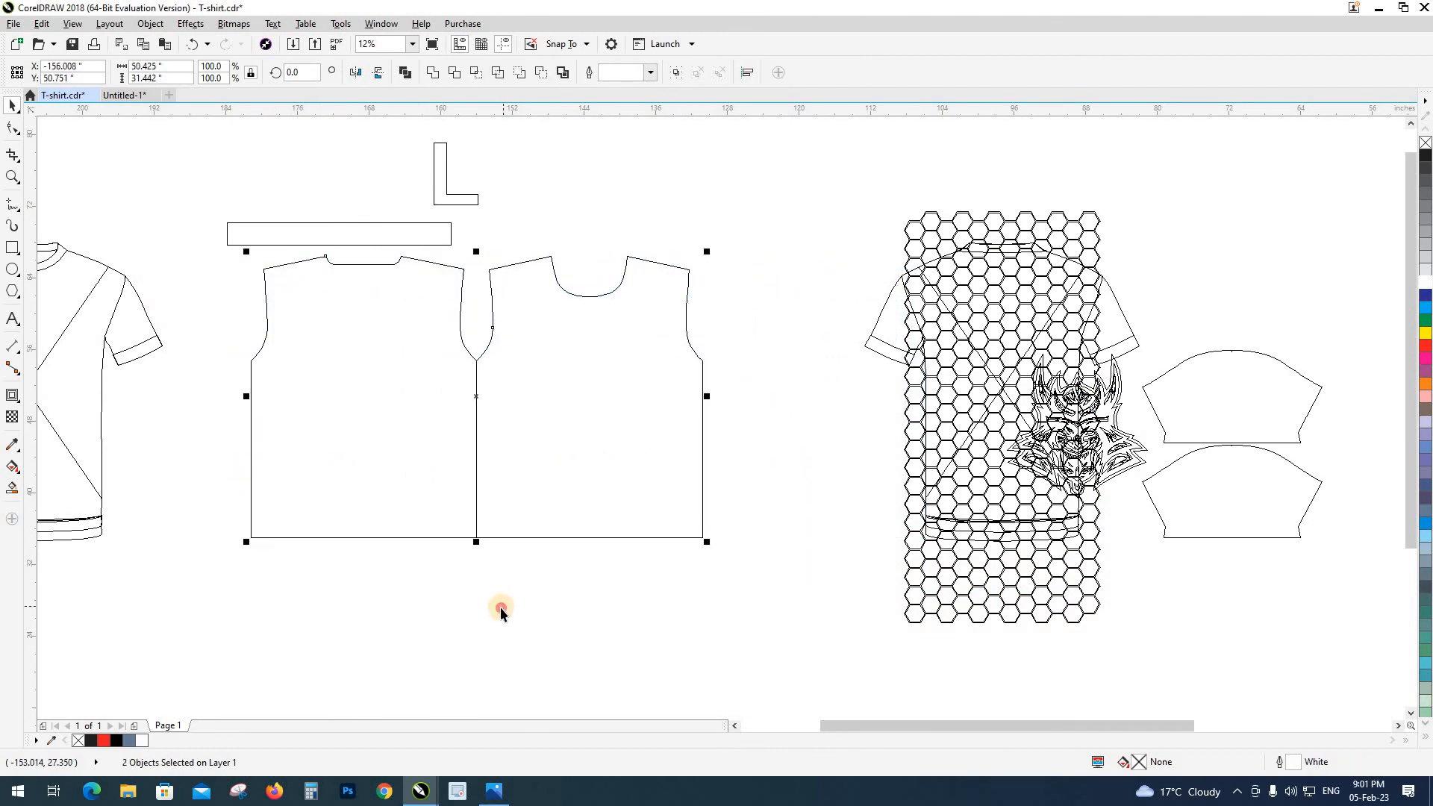
{"action": "left_click", "coordinate": [500, 607]}
{"action": "key", "text": "shift+F9"}
Step: Copy the clipped mascot logo out of the front piece and paste it in place across the seam between both pieces
{"action": "scroll", "coordinate": [483, 441], "scroll_direction": "up", "scroll_amount": 2}
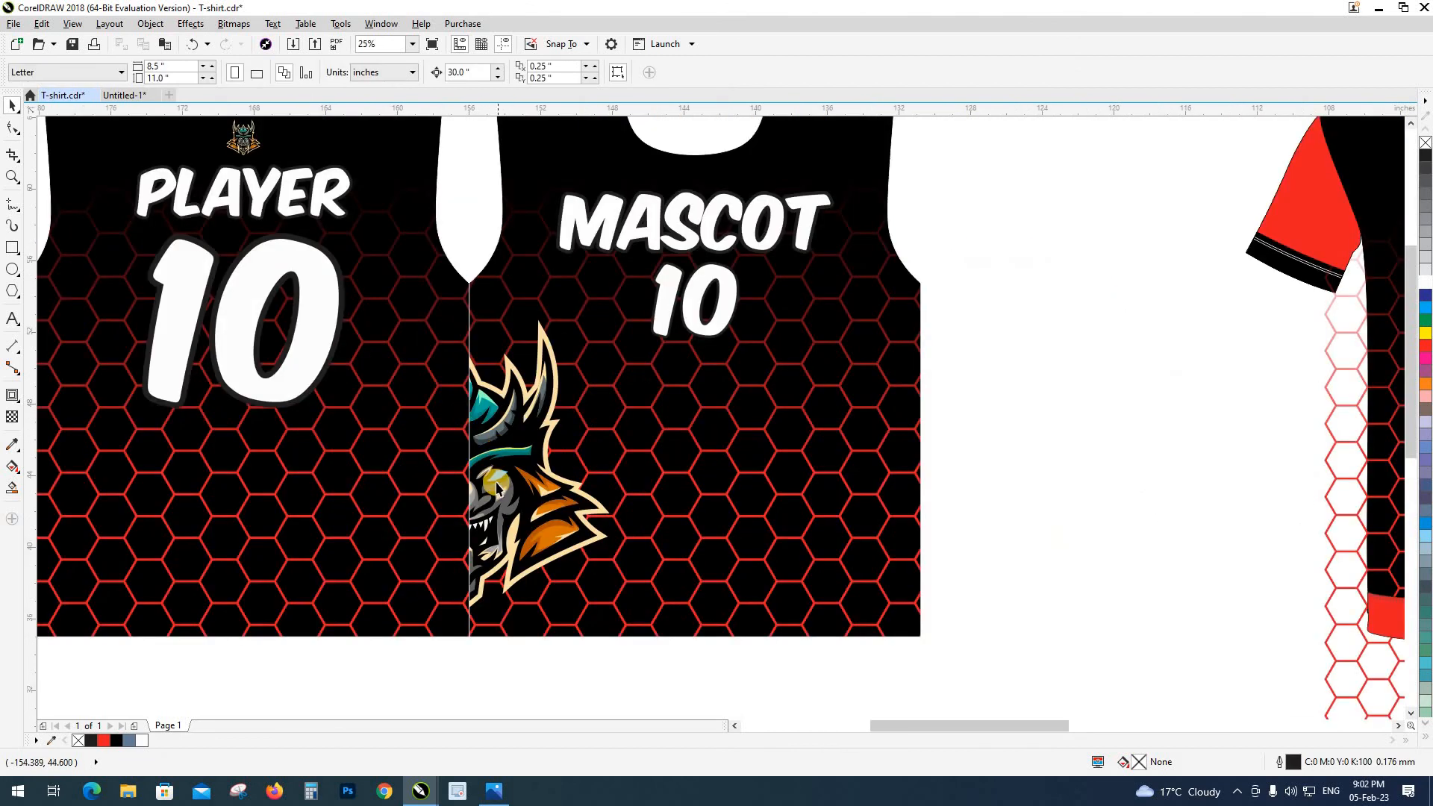
{"action": "scroll", "coordinate": [669, 478], "scroll_direction": "down", "scroll_amount": 2}
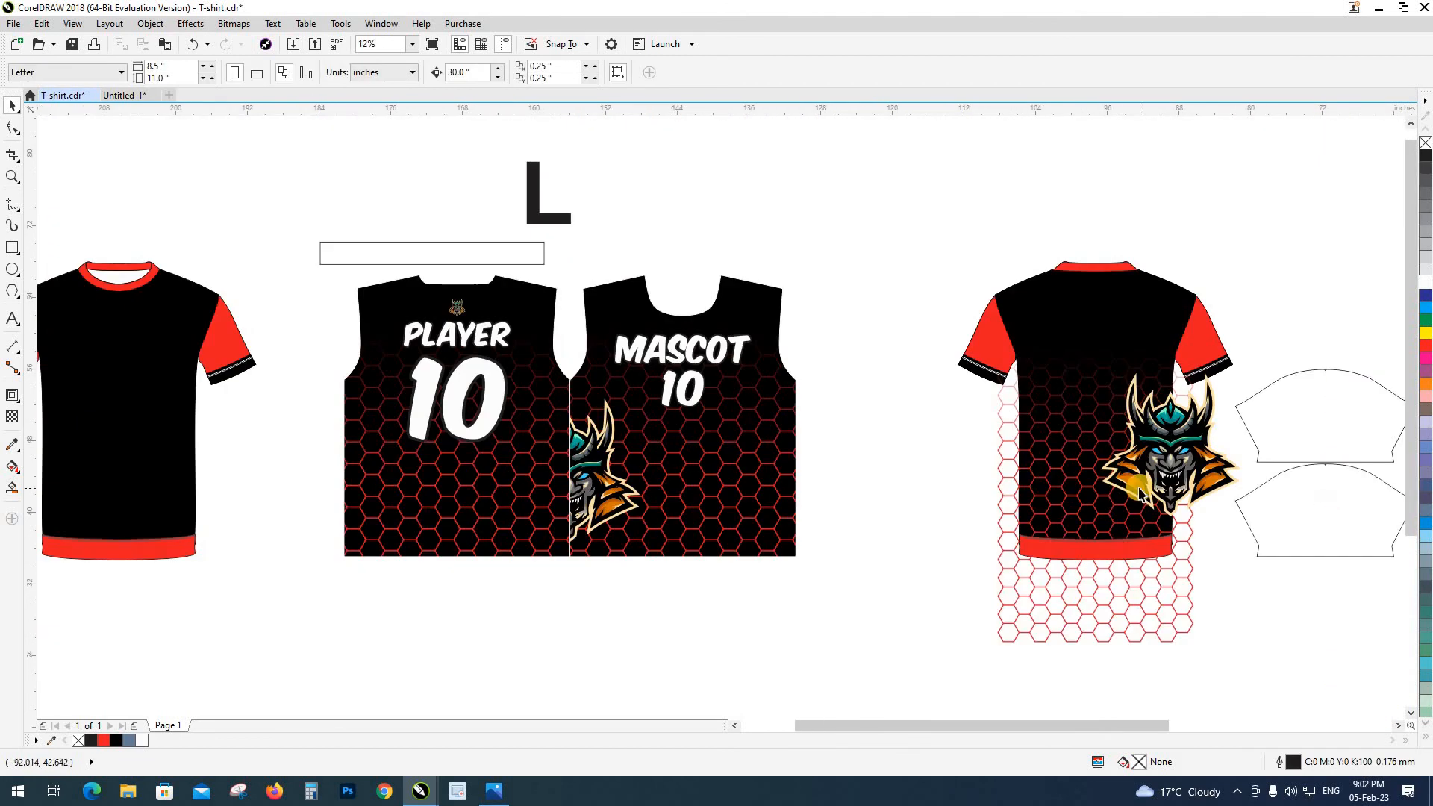
{"action": "scroll", "coordinate": [593, 489], "scroll_direction": "up", "scroll_amount": 4}
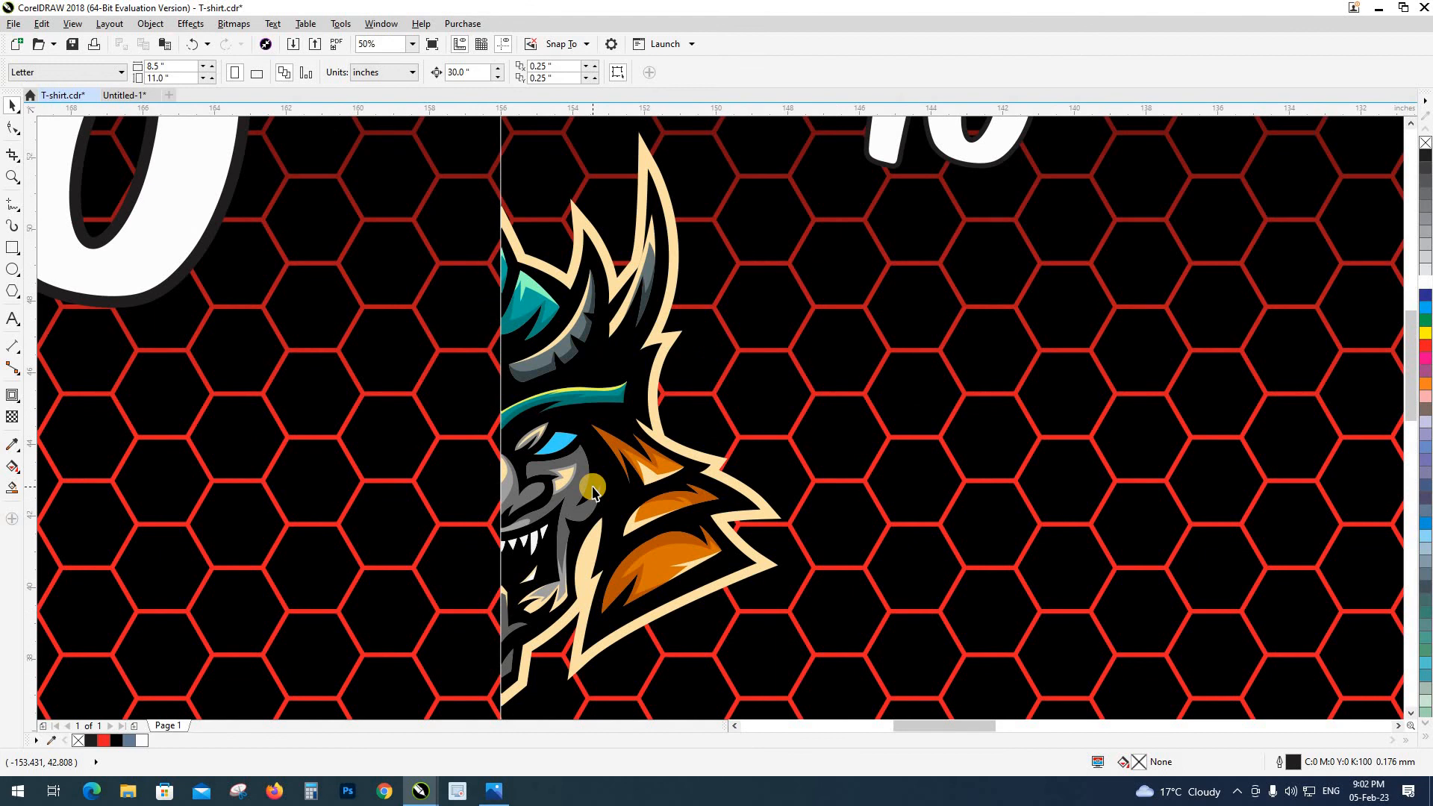
{"action": "scroll", "coordinate": [592, 489], "scroll_direction": "down", "scroll_amount": 1}
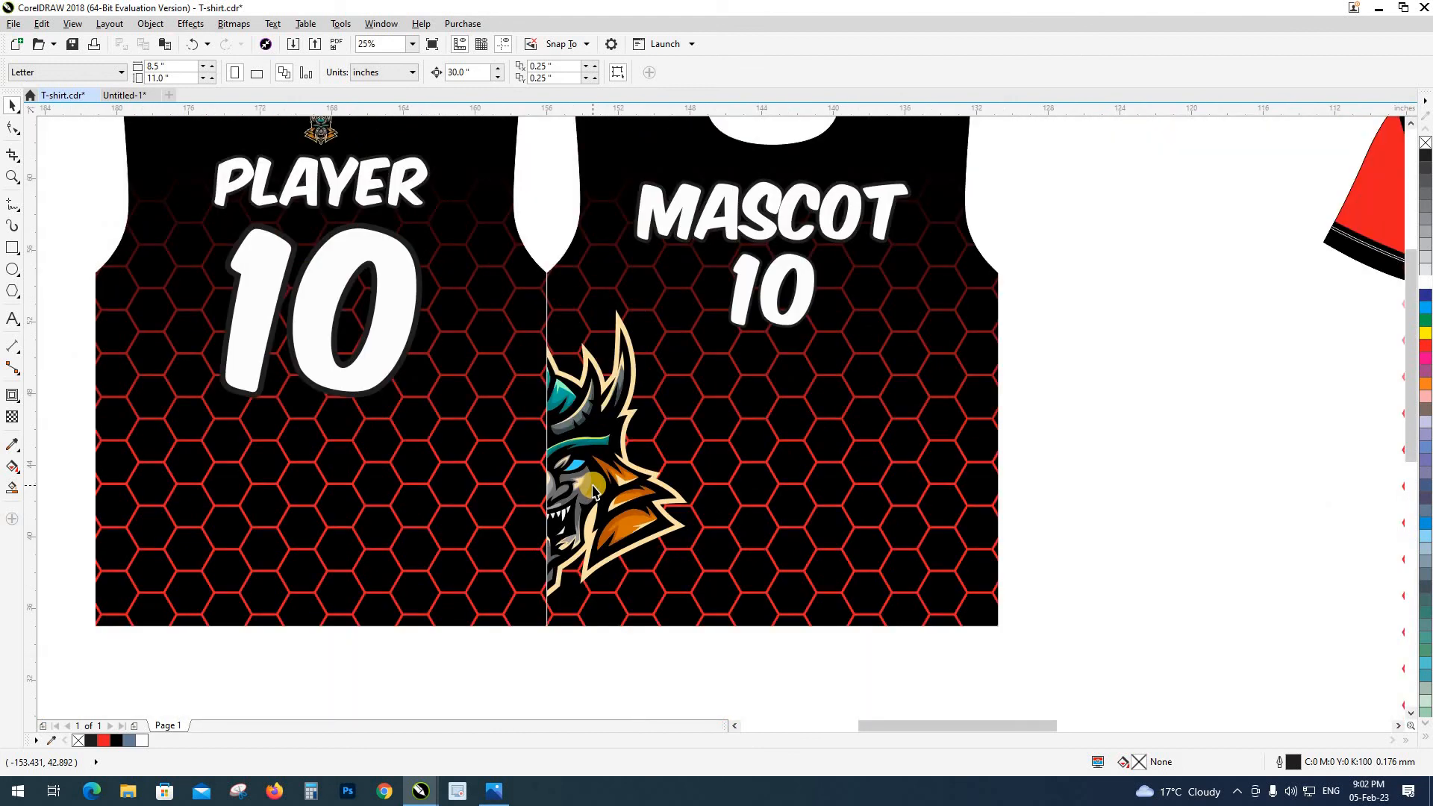
{"action": "left_click", "coordinate": [592, 485]}
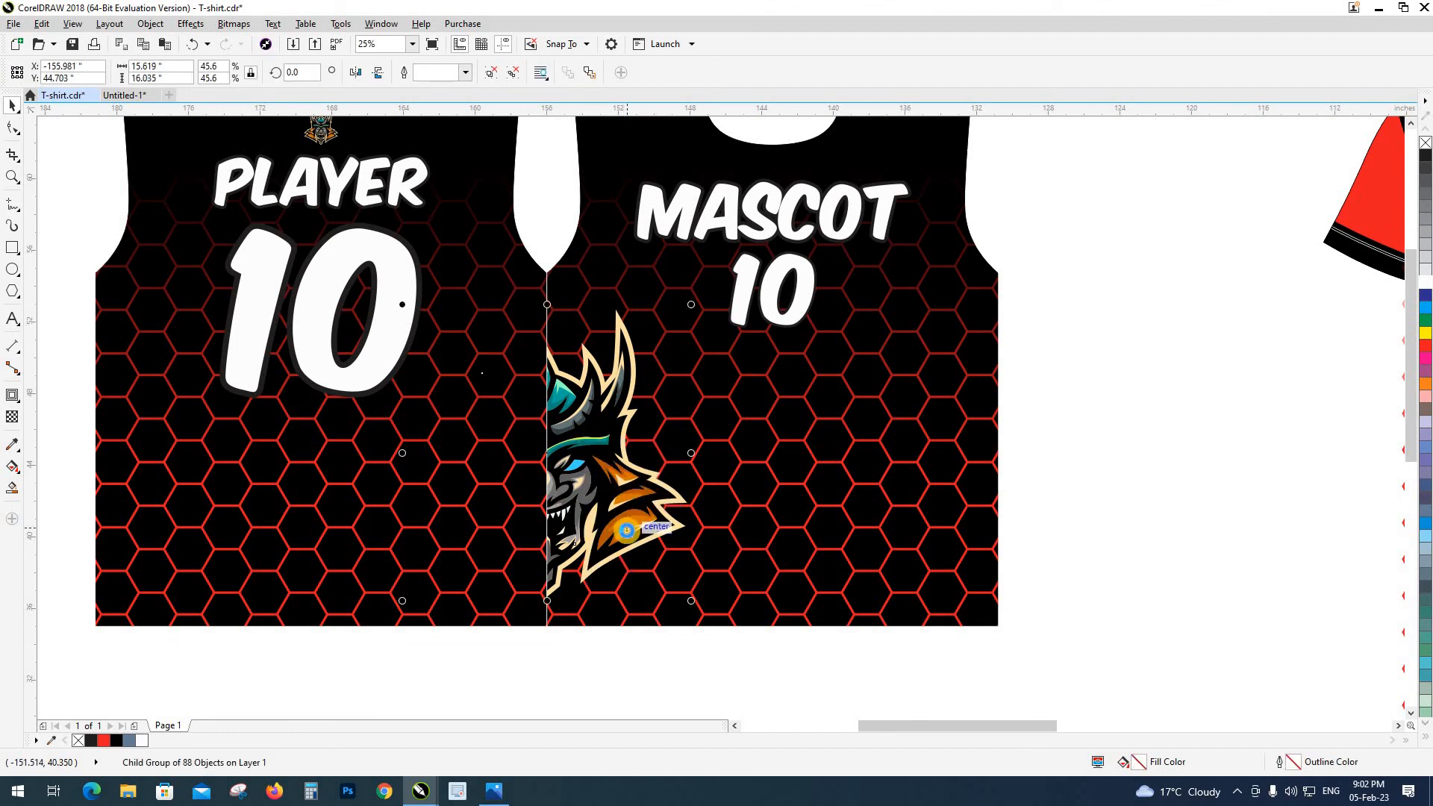
{"action": "left_click", "coordinate": [603, 657]}
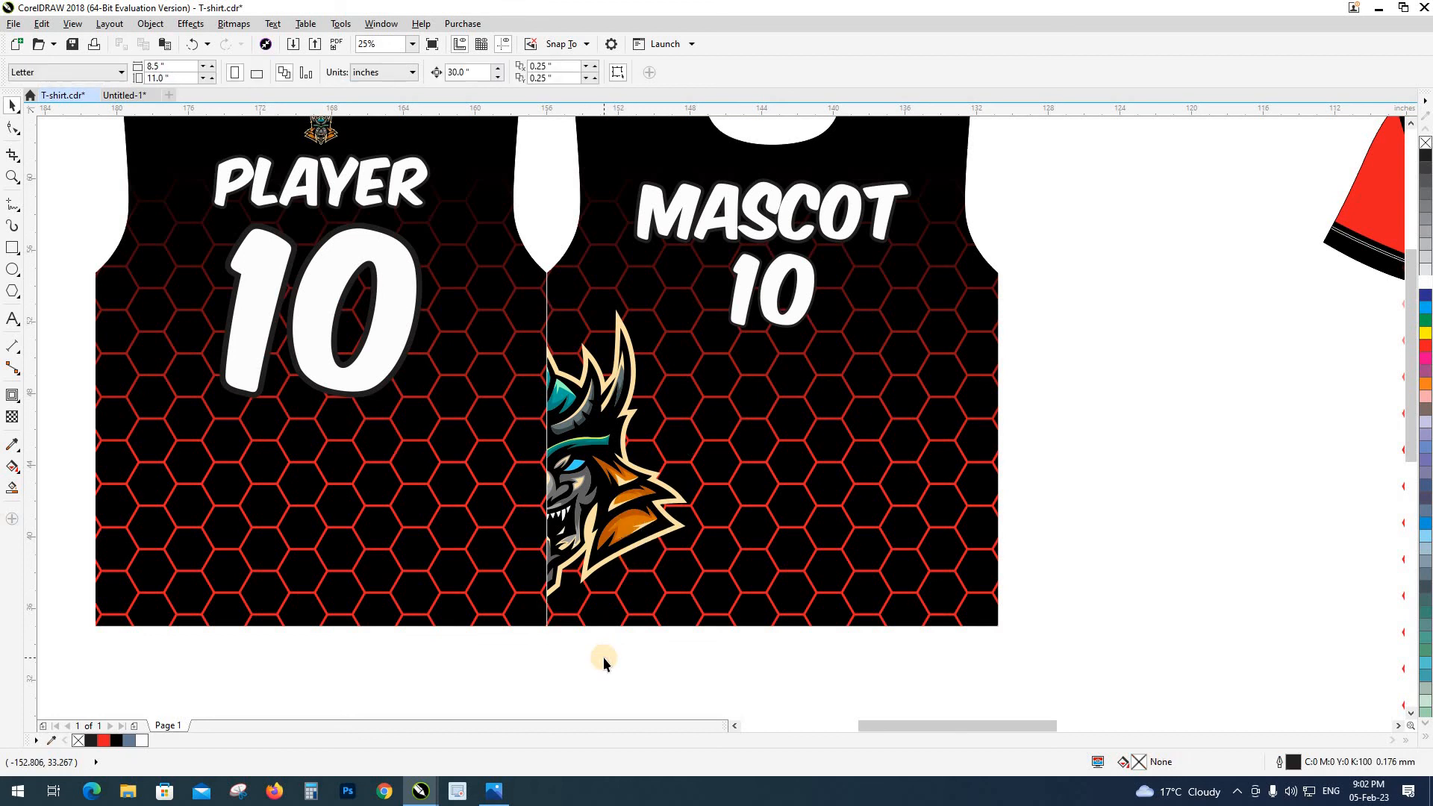
{"action": "key", "text": "ctrl+z"}
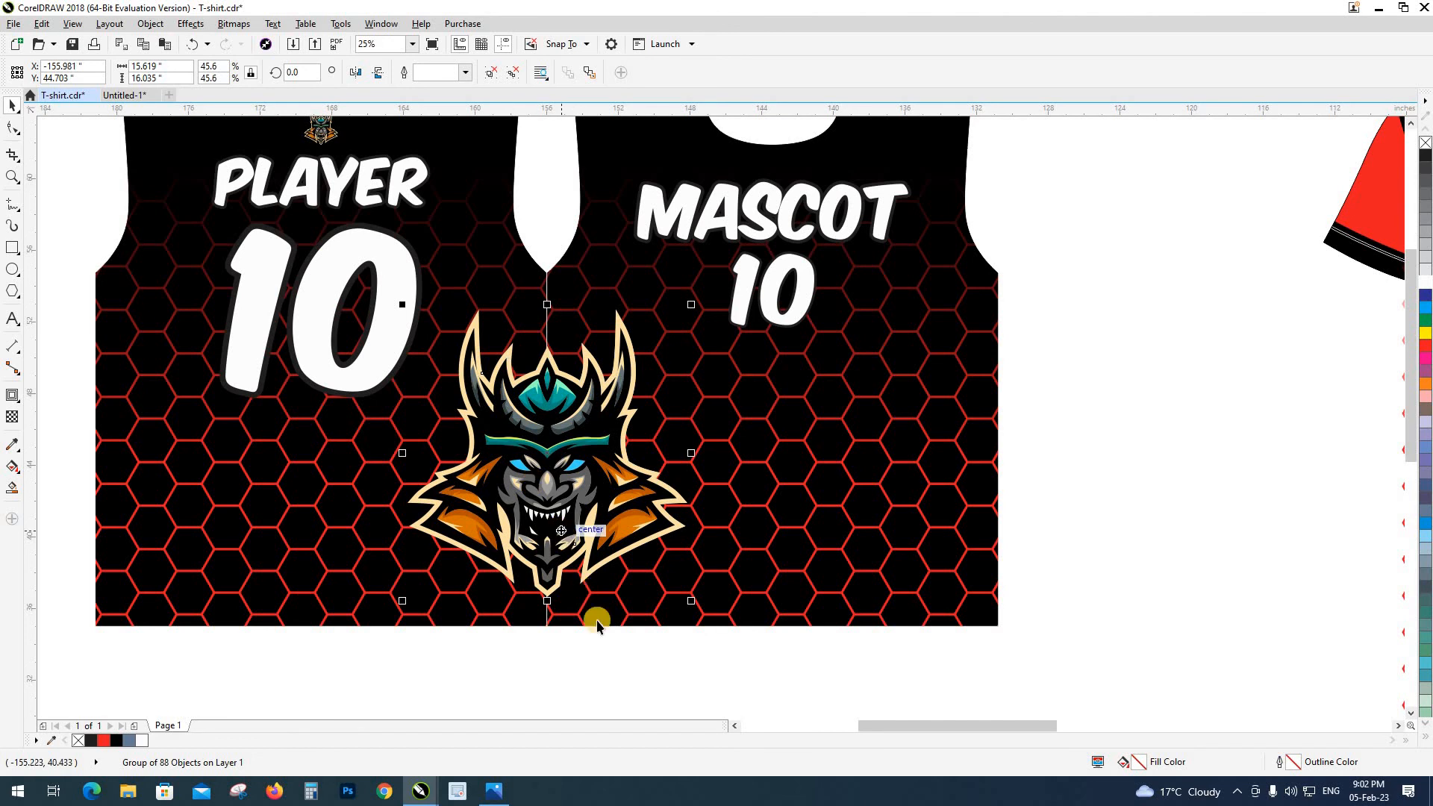
{"action": "left_click", "coordinate": [597, 652]}
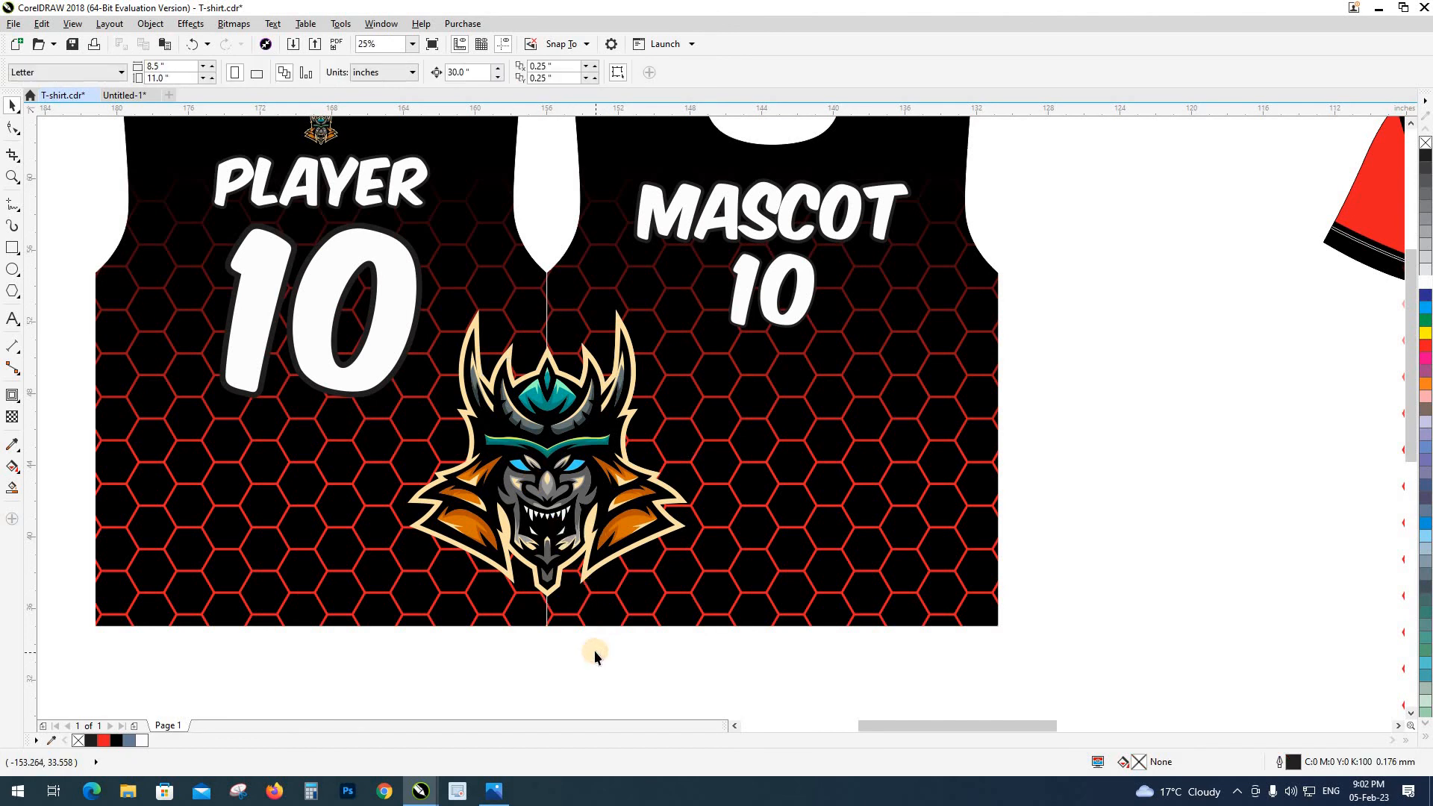
Step: Try placing the pasted mascot logo inside the back pattern piece, then undo the placement
{"action": "left_click", "coordinate": [489, 480]}
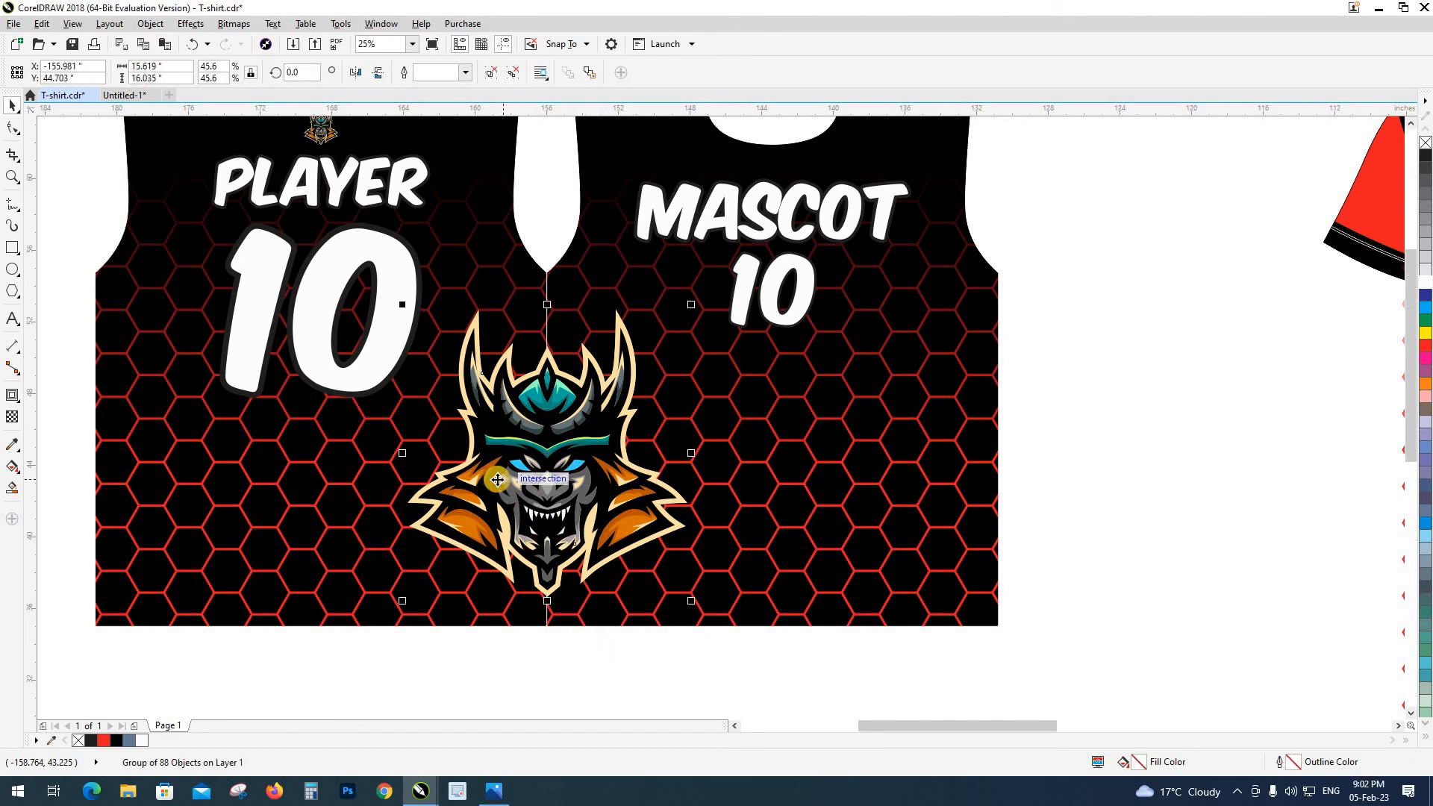
{"action": "left_click", "coordinate": [344, 461]}
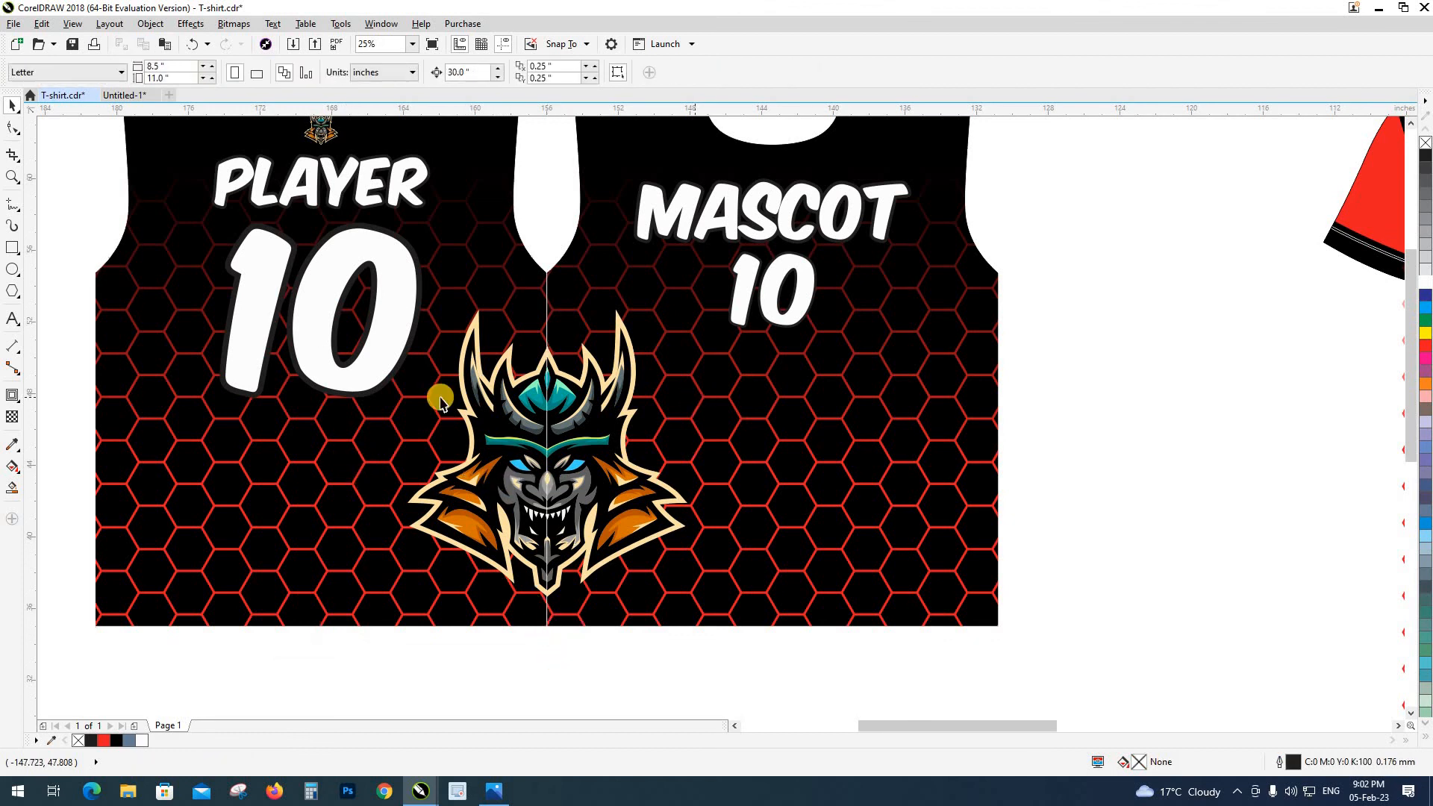
{"action": "left_click", "coordinate": [565, 427]}
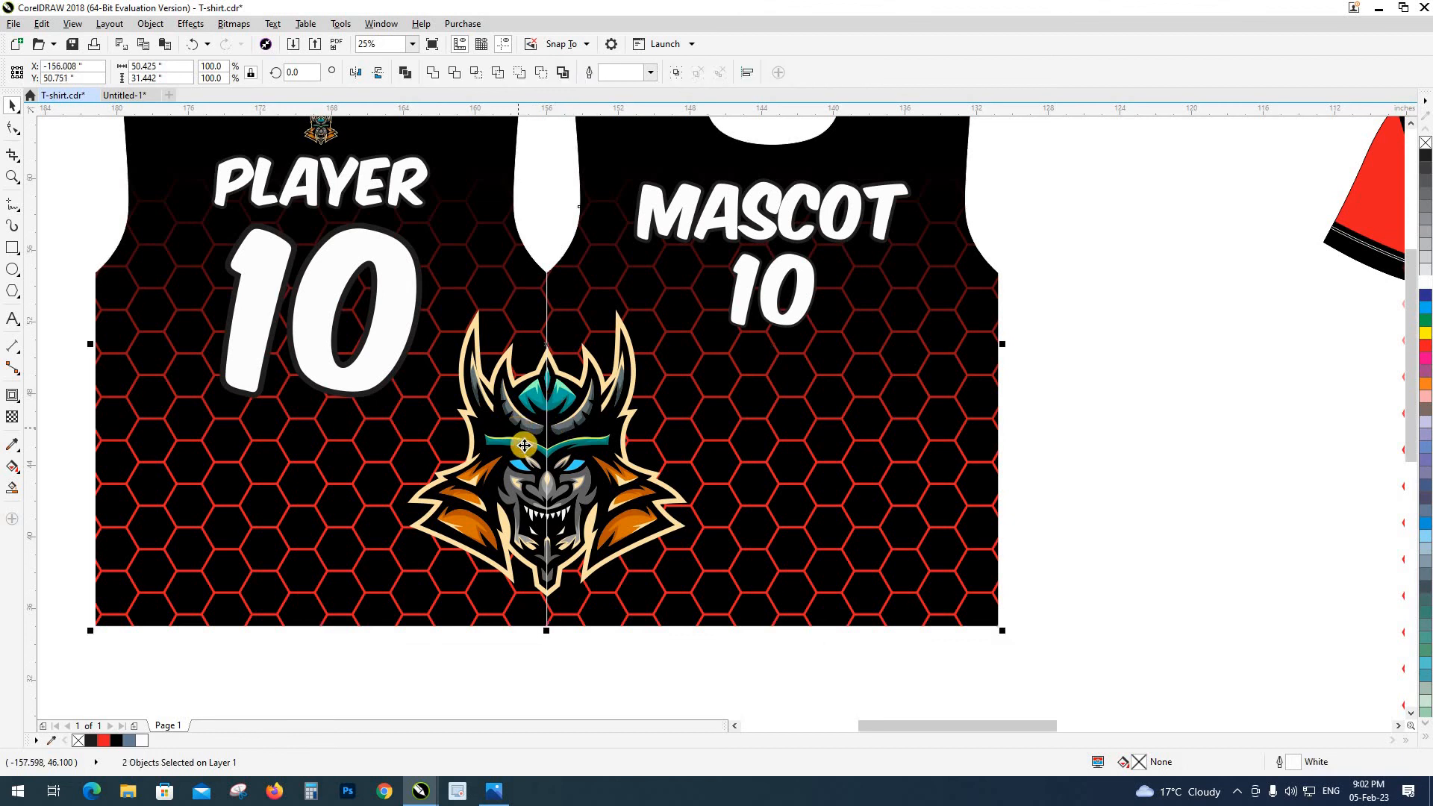
{"action": "left_click", "coordinate": [605, 659]}
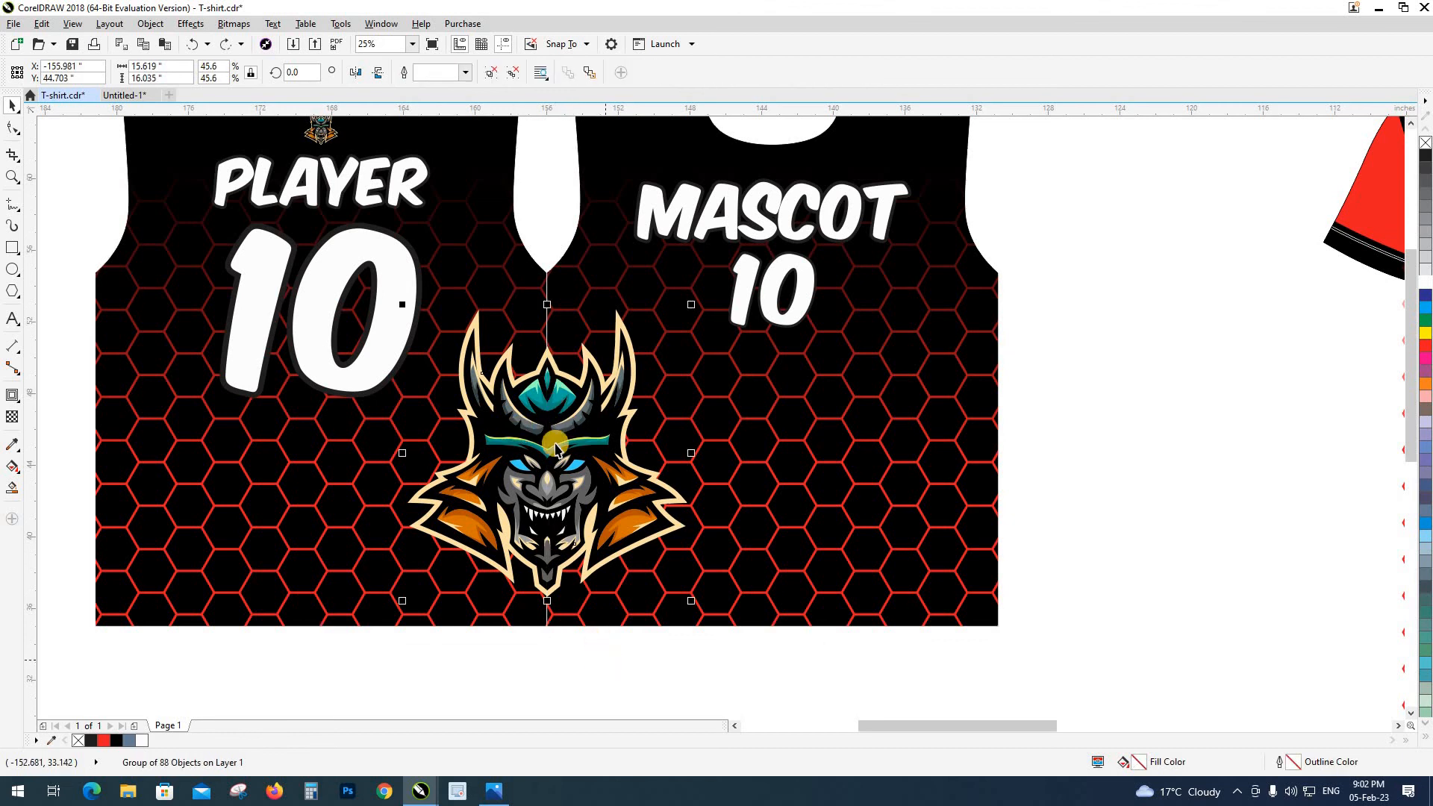
Step: Place the pasted mascot logo inside the back piece as a PowerClip and remove the white outline from both pieces
{"action": "left_click", "coordinate": [492, 526]}
{"action": "left_click", "coordinate": [521, 637]}
{"action": "left_click", "coordinate": [588, 541]}
{"action": "left_click", "coordinate": [502, 500], "text": "shift"}
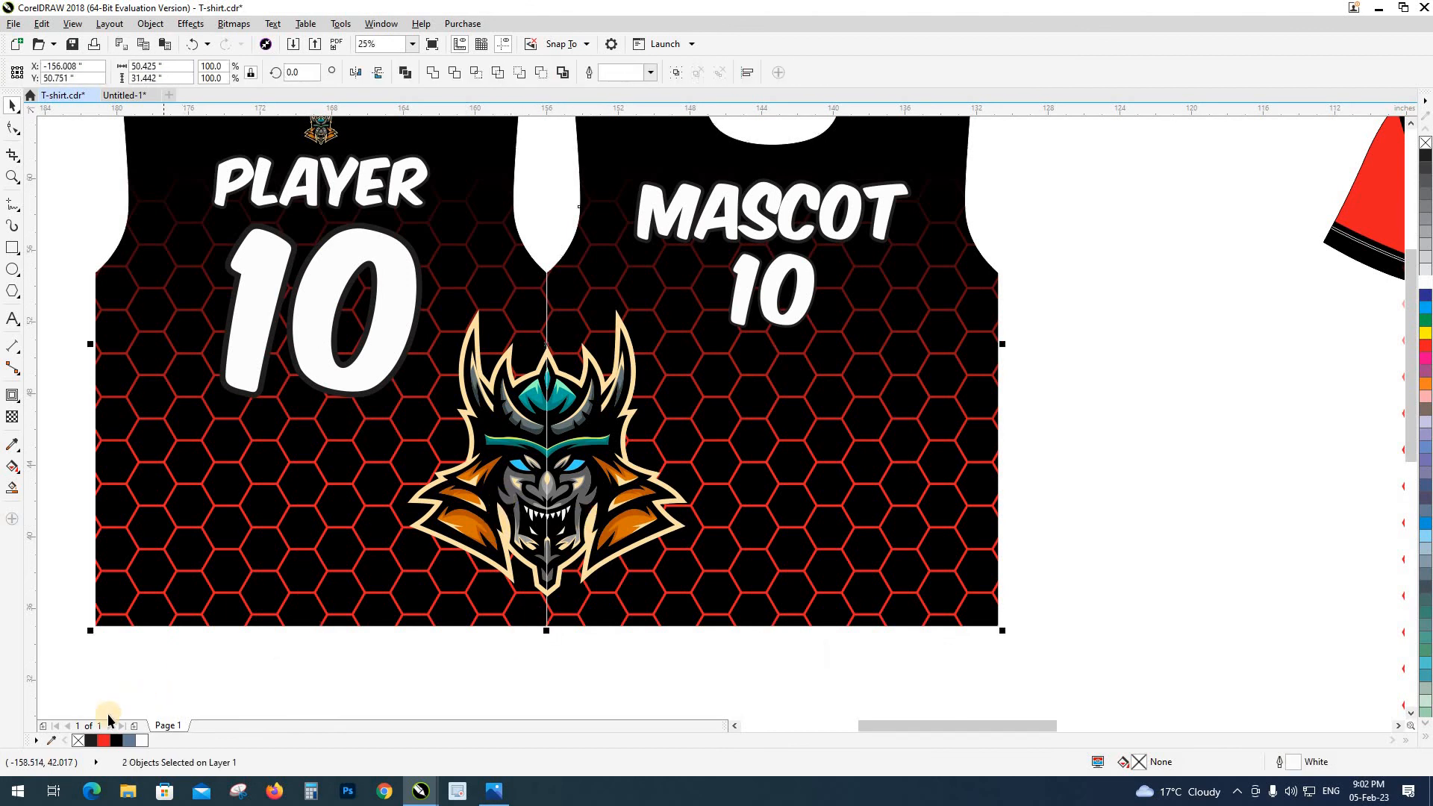
{"action": "right_click", "coordinate": [78, 741]}
{"action": "left_click", "coordinate": [271, 673]}
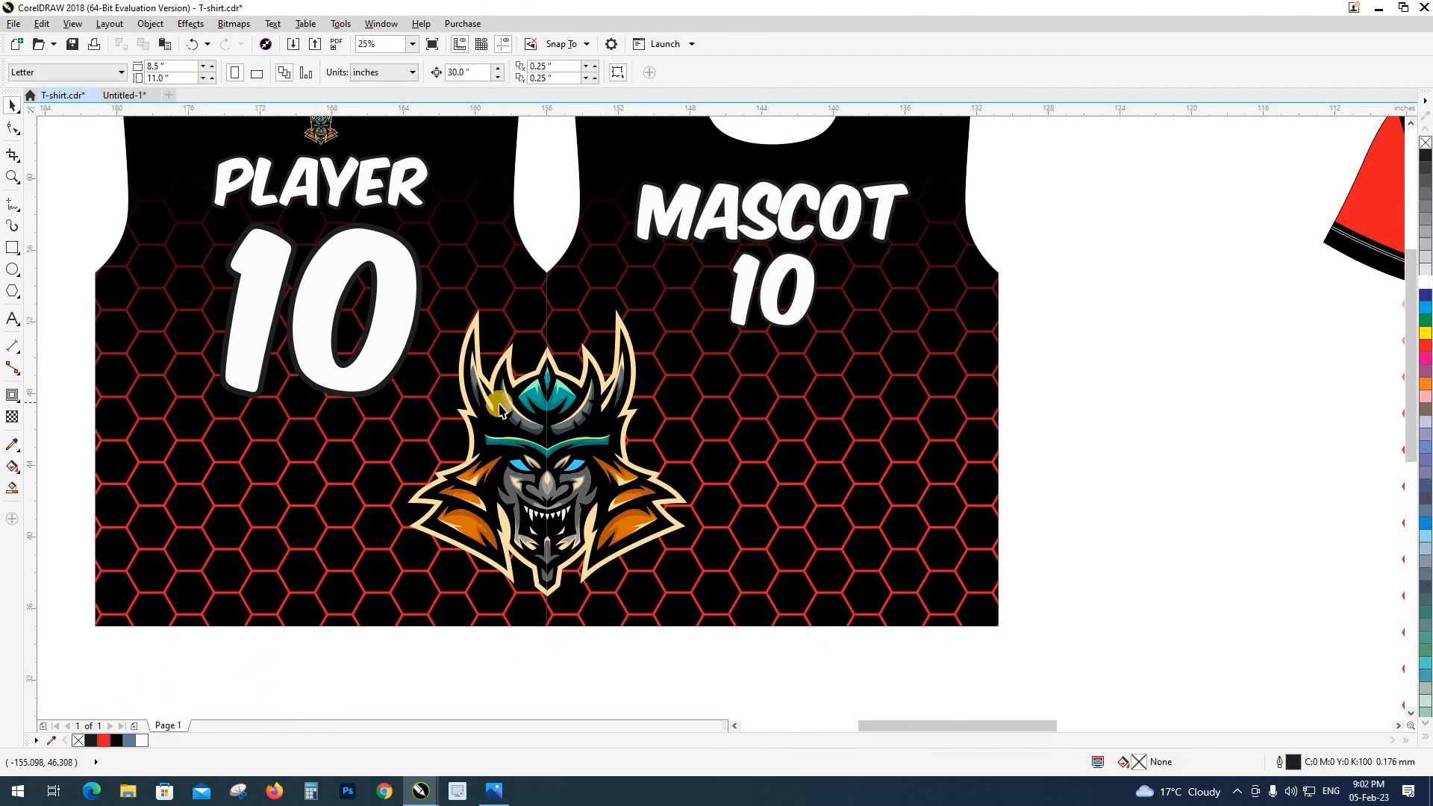
Step: Rearrange the pieces so the front piece sits left of the back piece with a narrow gap between them
{"action": "scroll", "coordinate": [529, 452], "scroll_direction": "down", "scroll_amount": 1}
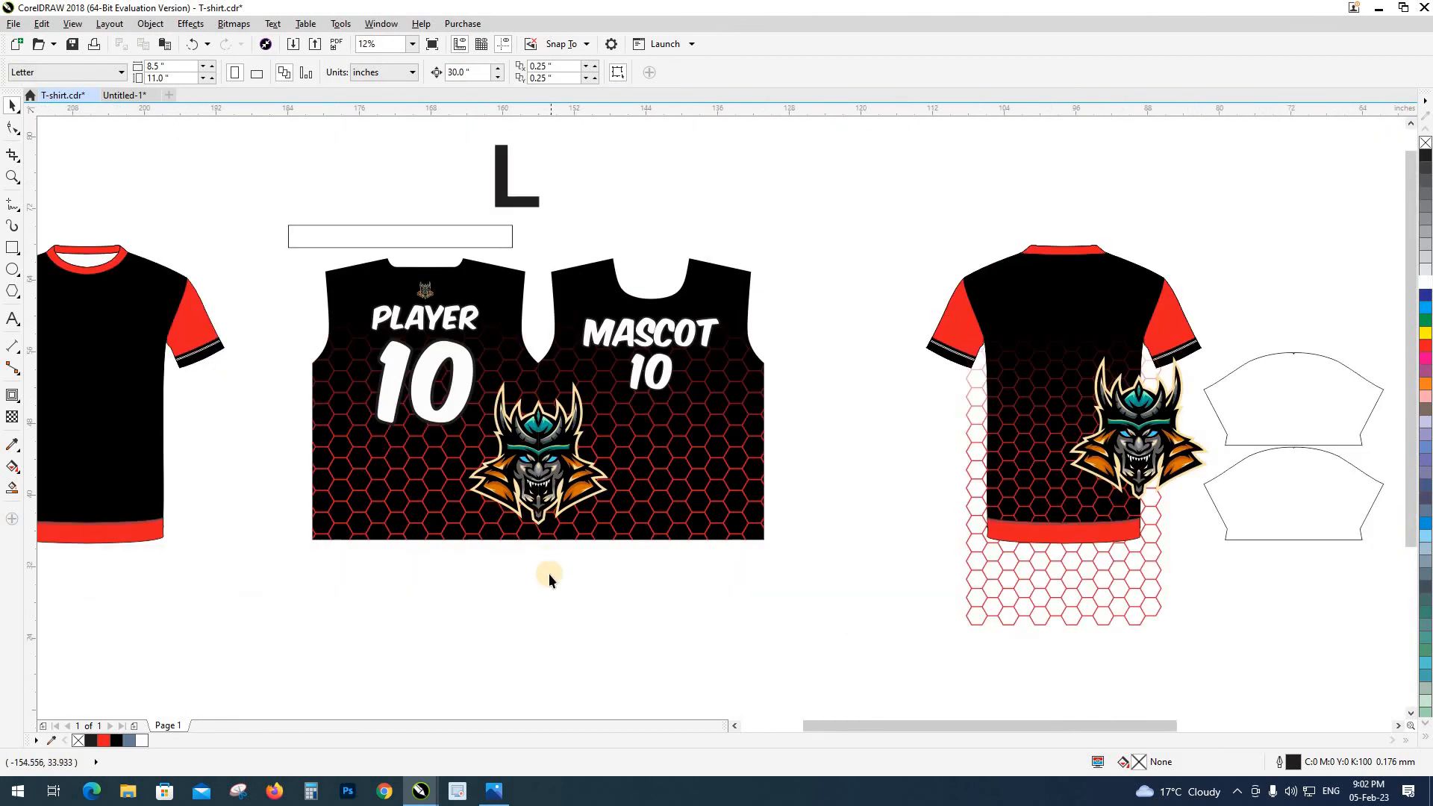
{"action": "left_click_drag", "start_coordinate": [343, 470], "coordinate": [439, 464]}
{"action": "left_click", "coordinate": [750, 462], "text": "shift"}
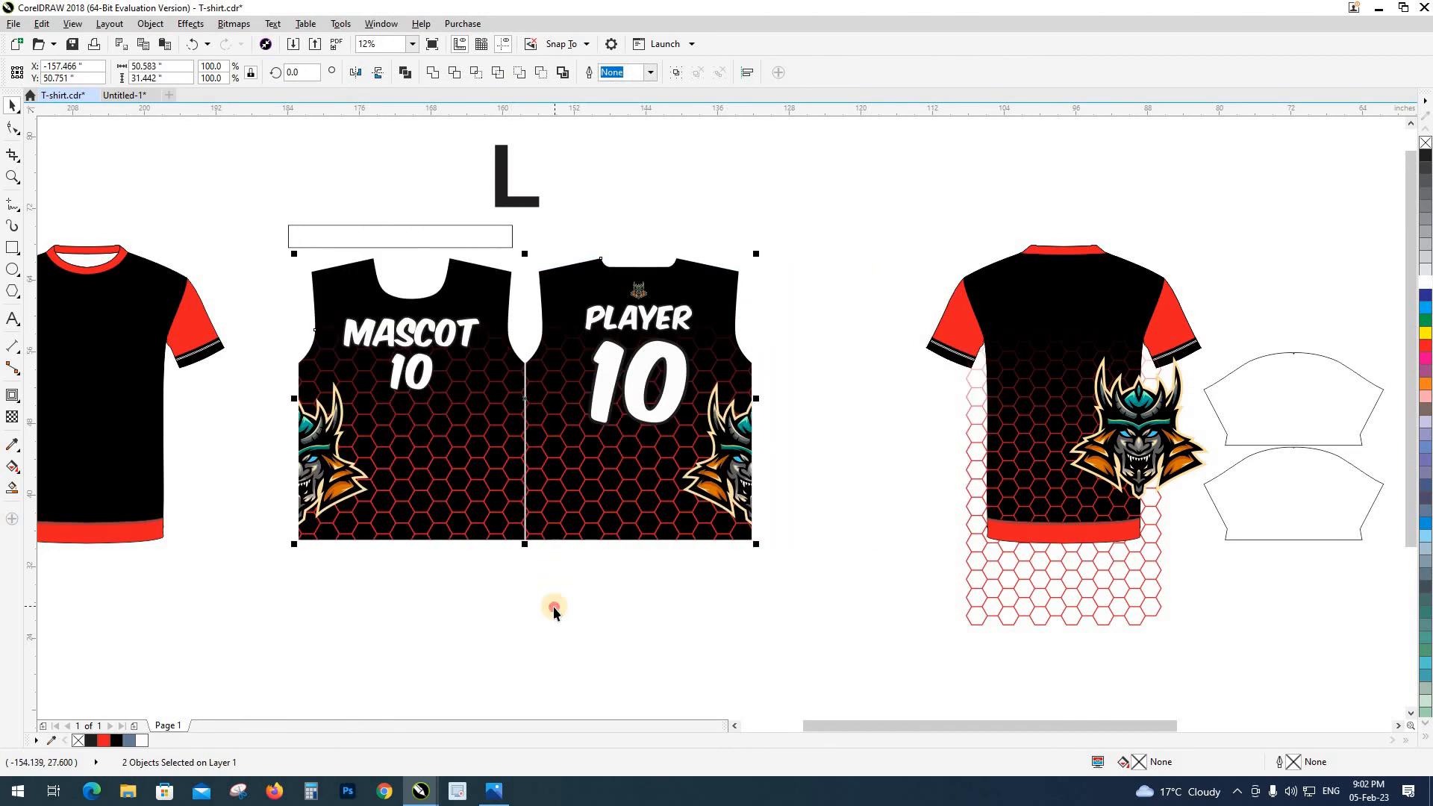
{"action": "left_click", "coordinate": [546, 599]}
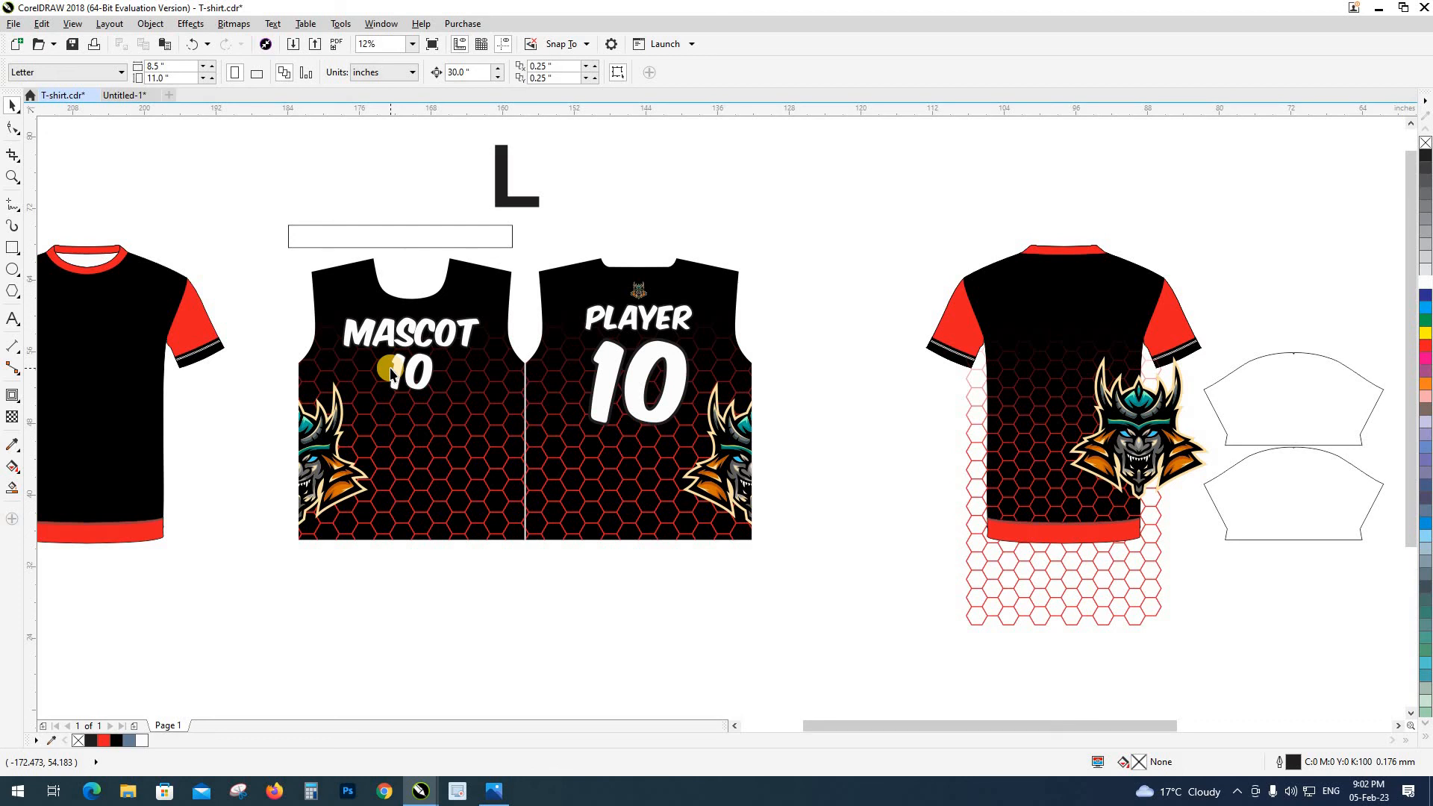
Step: Extract the front pattern piece and its mascot logo from the front inset outline's PowerClip
{"action": "left_click", "coordinate": [442, 503]}
{"action": "left_click", "coordinate": [473, 480], "text": "ctrl"}
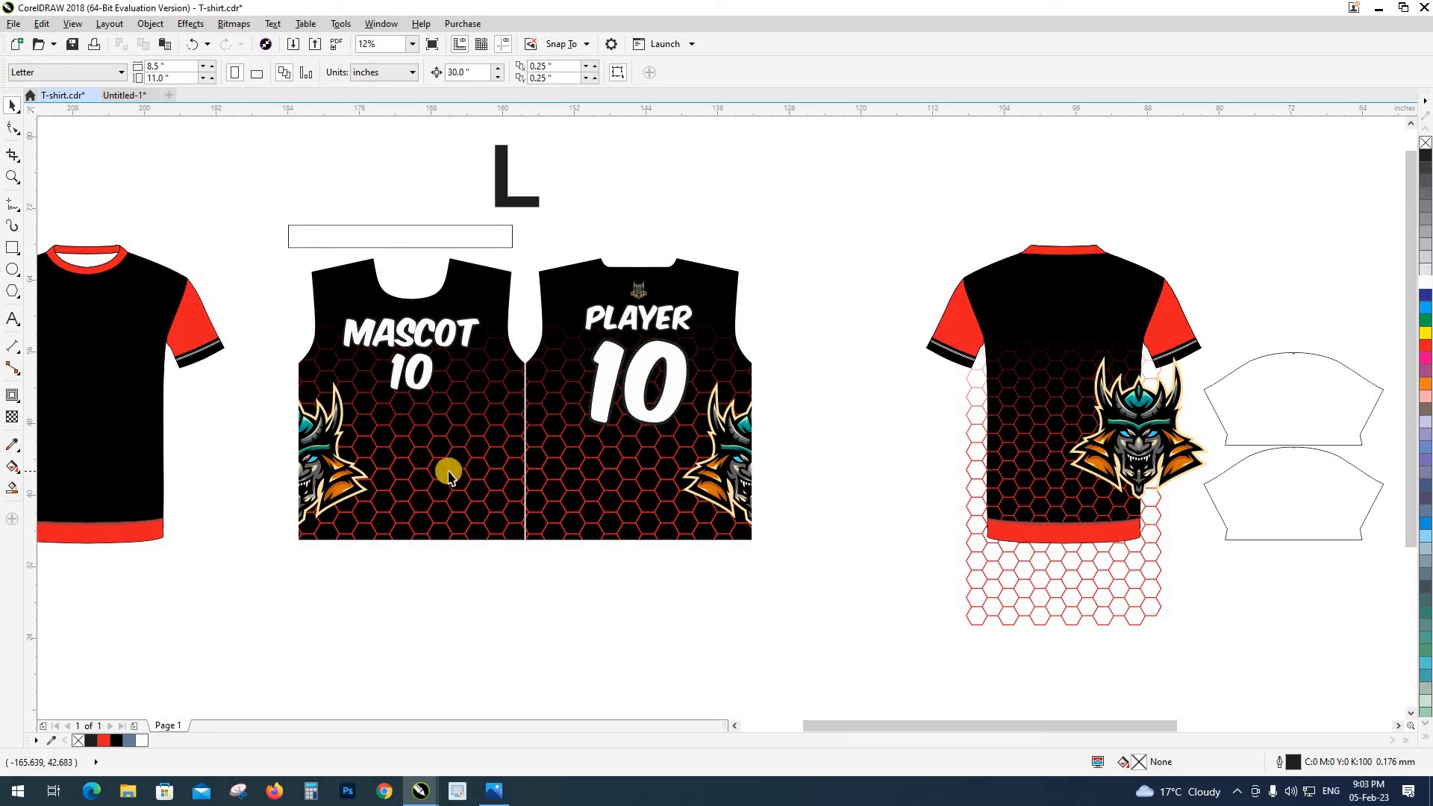
{"action": "left_click", "coordinate": [449, 471]}
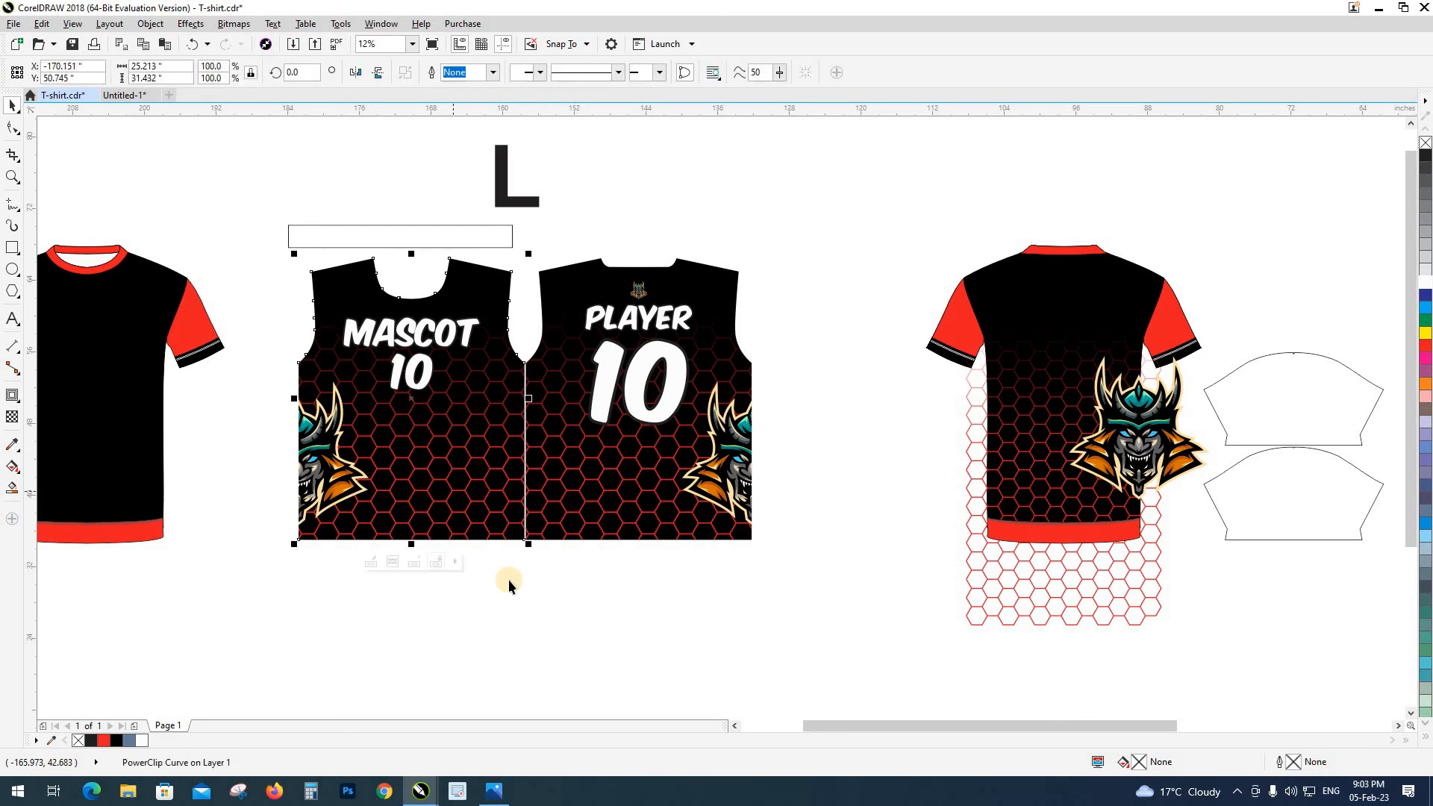
{"action": "key", "text": "ctrl+z"}
{"action": "left_click", "coordinate": [547, 606]}
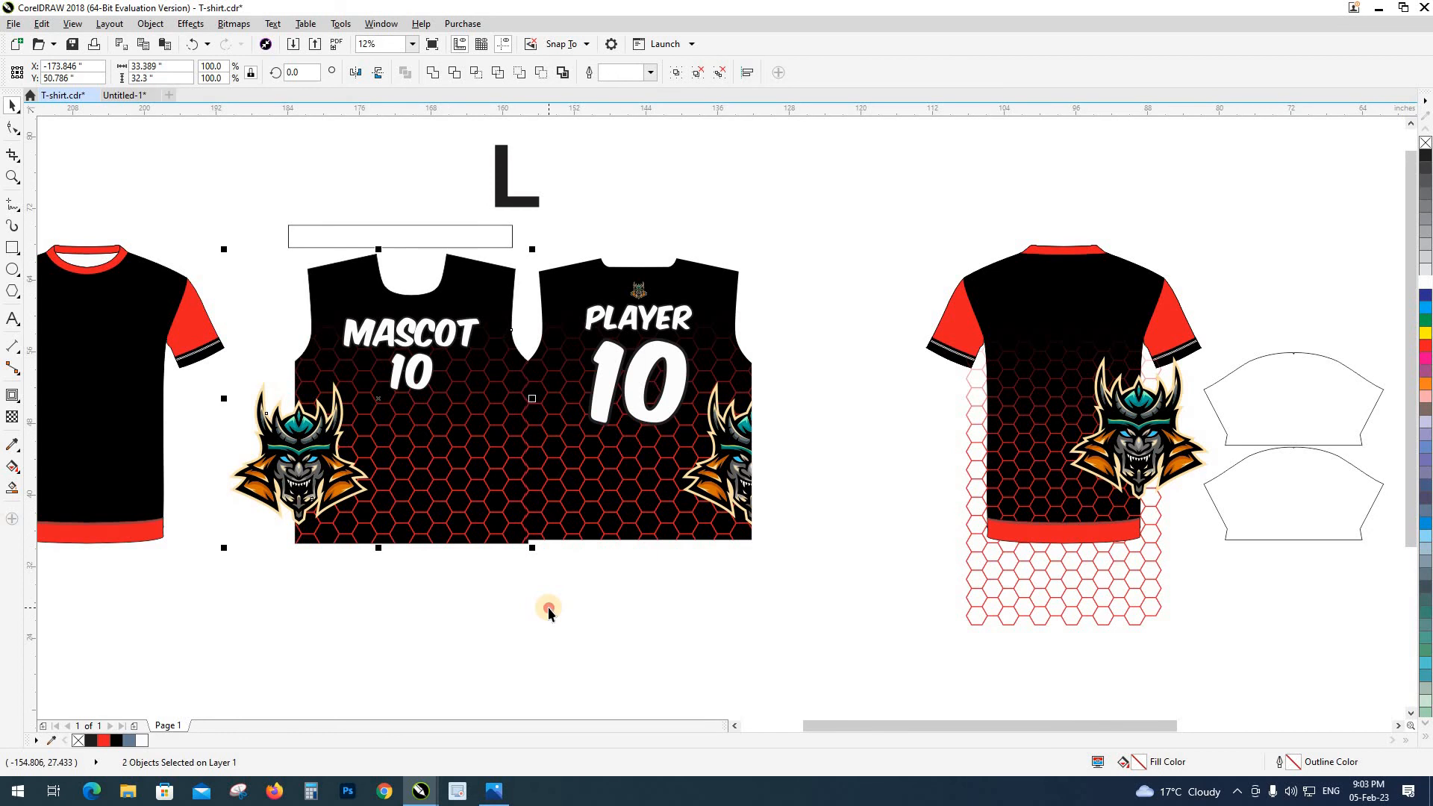
Step: Extract the back pattern piece and its mascot logo from the back inset outline's PowerClip
{"action": "left_click", "coordinate": [596, 507]}
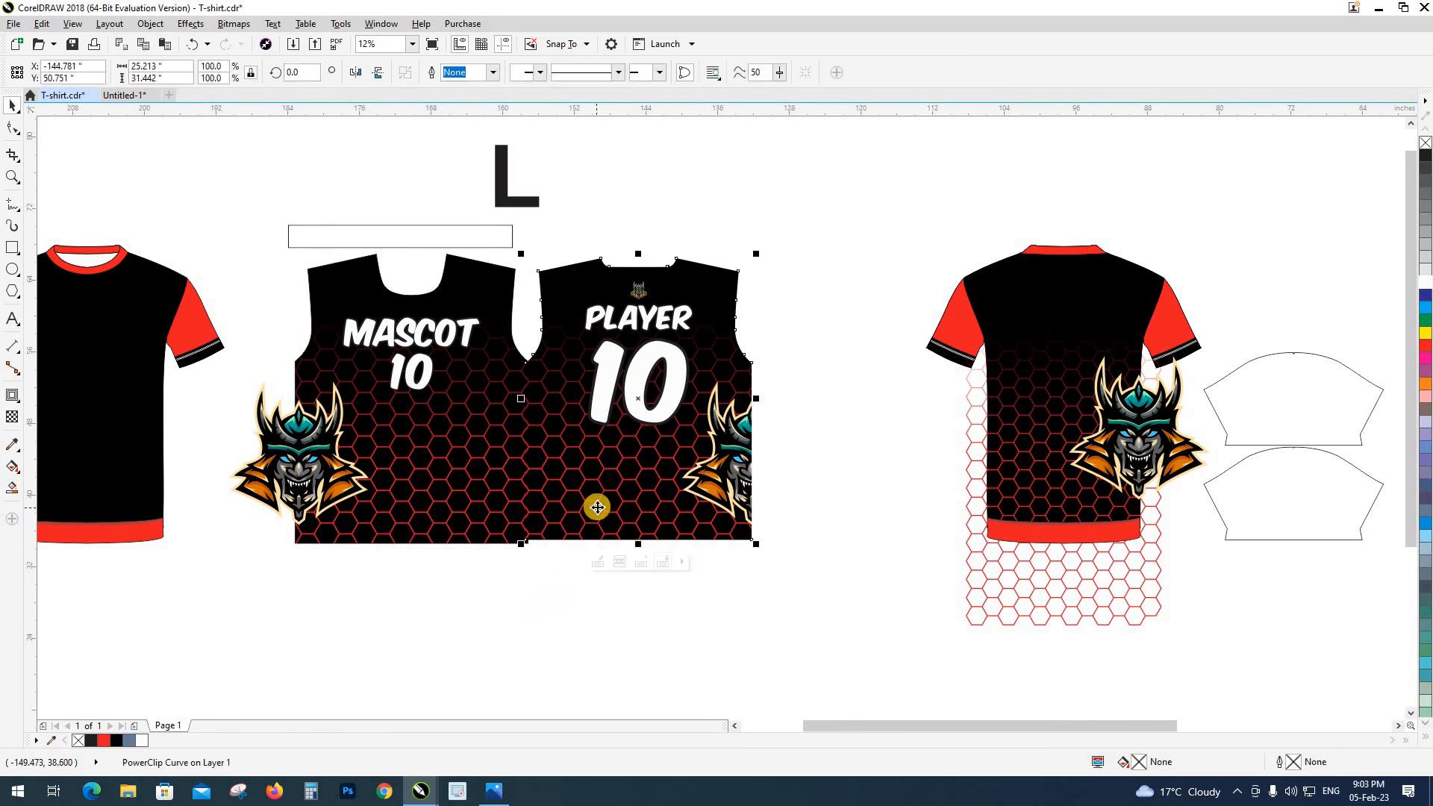
{"action": "left_click", "coordinate": [636, 611]}
{"action": "left_click", "coordinate": [632, 636]}
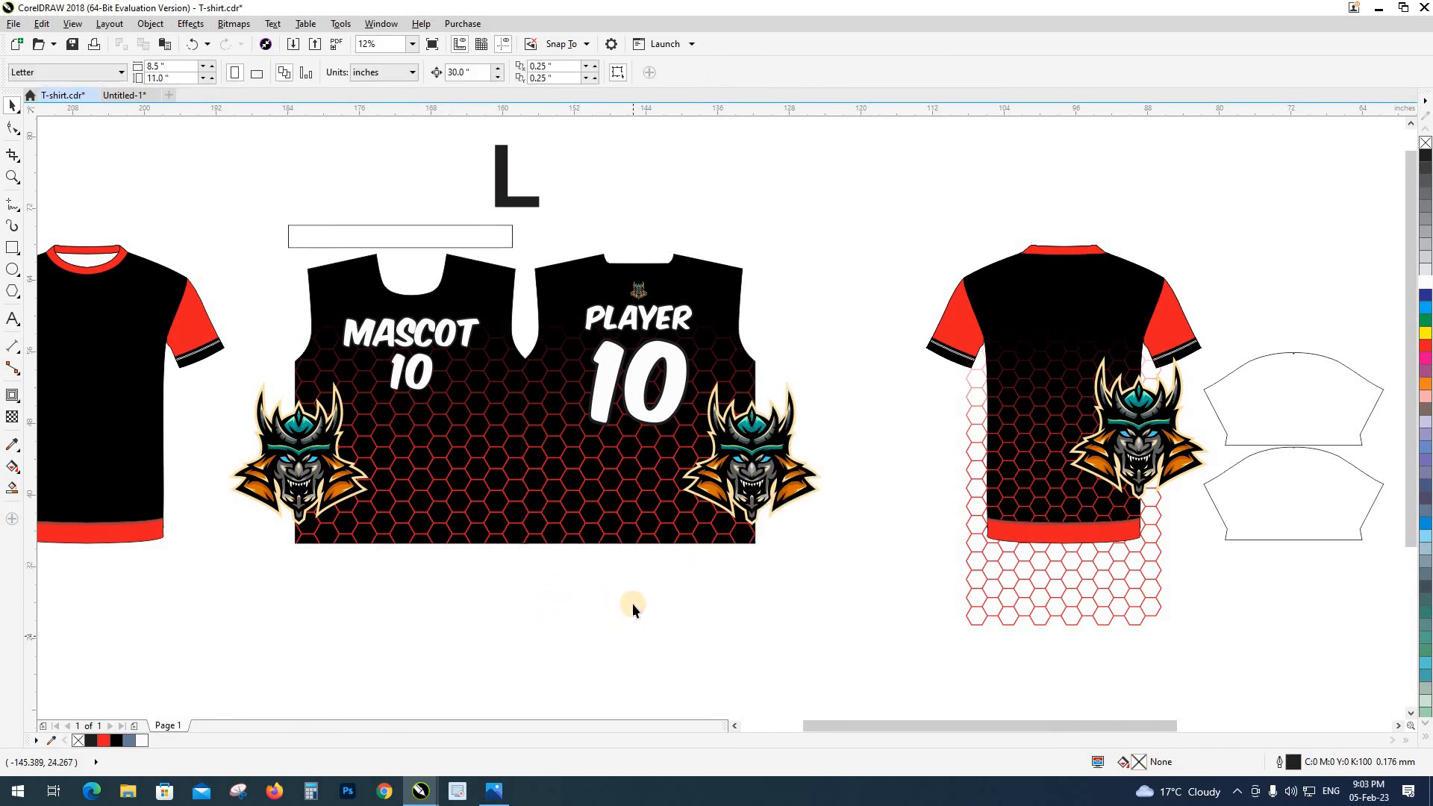
Step: Place the mascot logo on the front piece's left side edge inside the front pattern piece as a PowerClip
{"action": "left_click", "coordinate": [314, 451]}
{"action": "key", "text": "alt+c"}
{"action": "key", "text": "w"}
{"action": "key", "text": "p"}
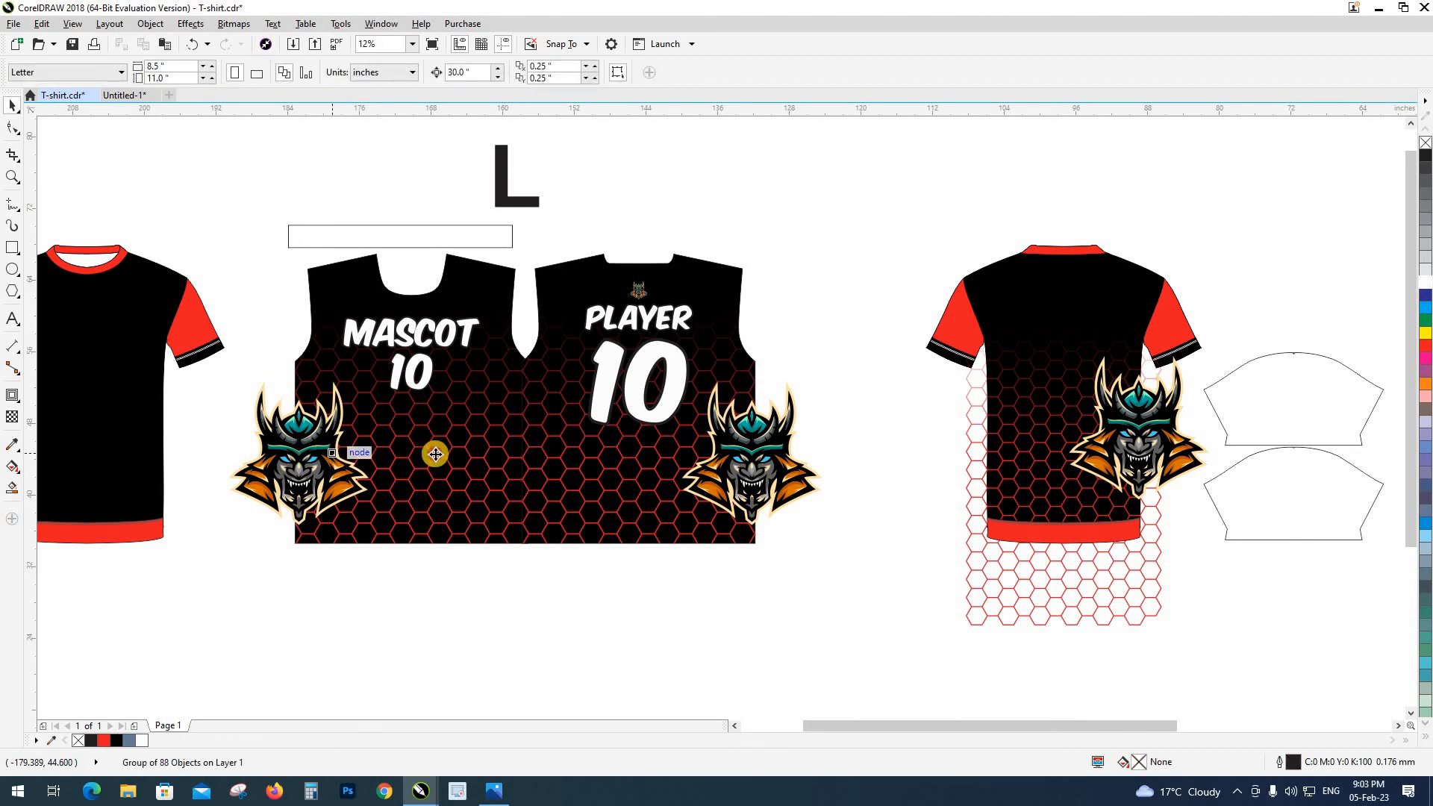
{"action": "left_click", "coordinate": [435, 454]}
Step: Place the mascot logo on the back piece's right side edge inside the back pattern piece as a PowerClip
{"action": "left_click", "coordinate": [691, 481]}
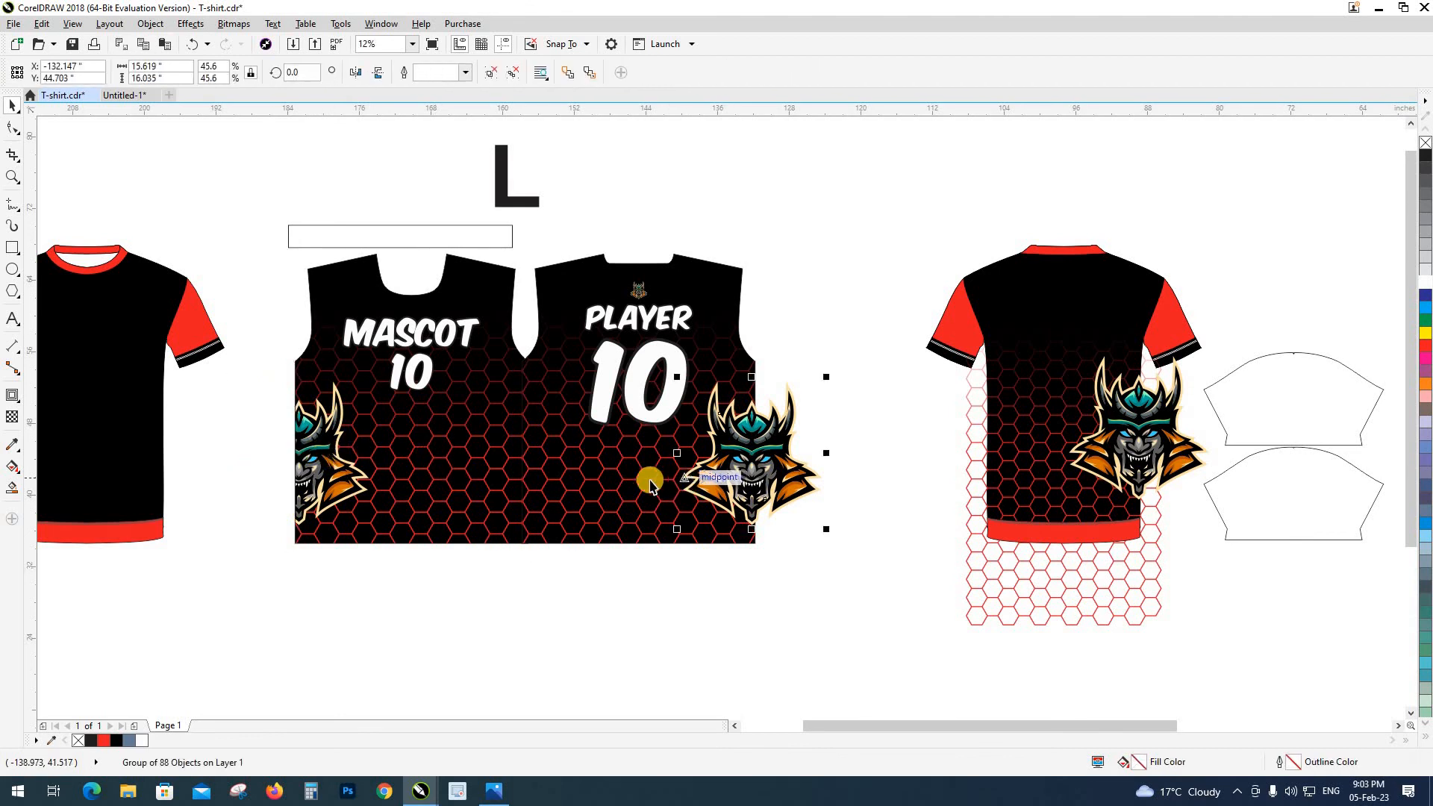
{"action": "key", "text": "alt+c"}
{"action": "key", "text": "w"}
{"action": "key", "text": "p"}
{"action": "left_click", "coordinate": [655, 534]}
{"action": "left_click", "coordinate": [597, 589]}
Step: Examine the clipped front and back pieces in wireframe and close up, checking their outer and inset outlines
{"action": "key", "text": "shift+F9"}
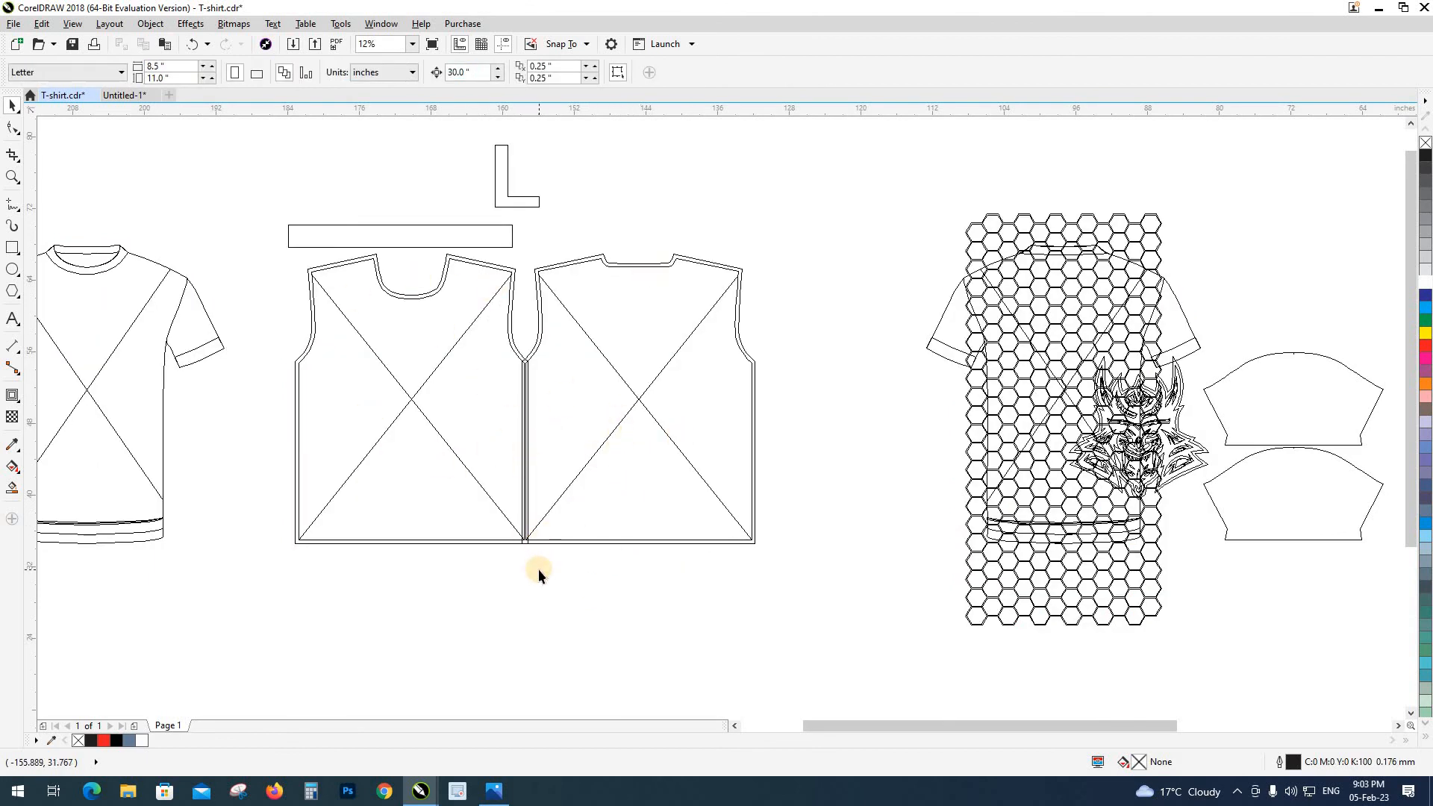
{"action": "key", "text": "shift+F9"}
{"action": "left_click", "coordinate": [613, 379]}
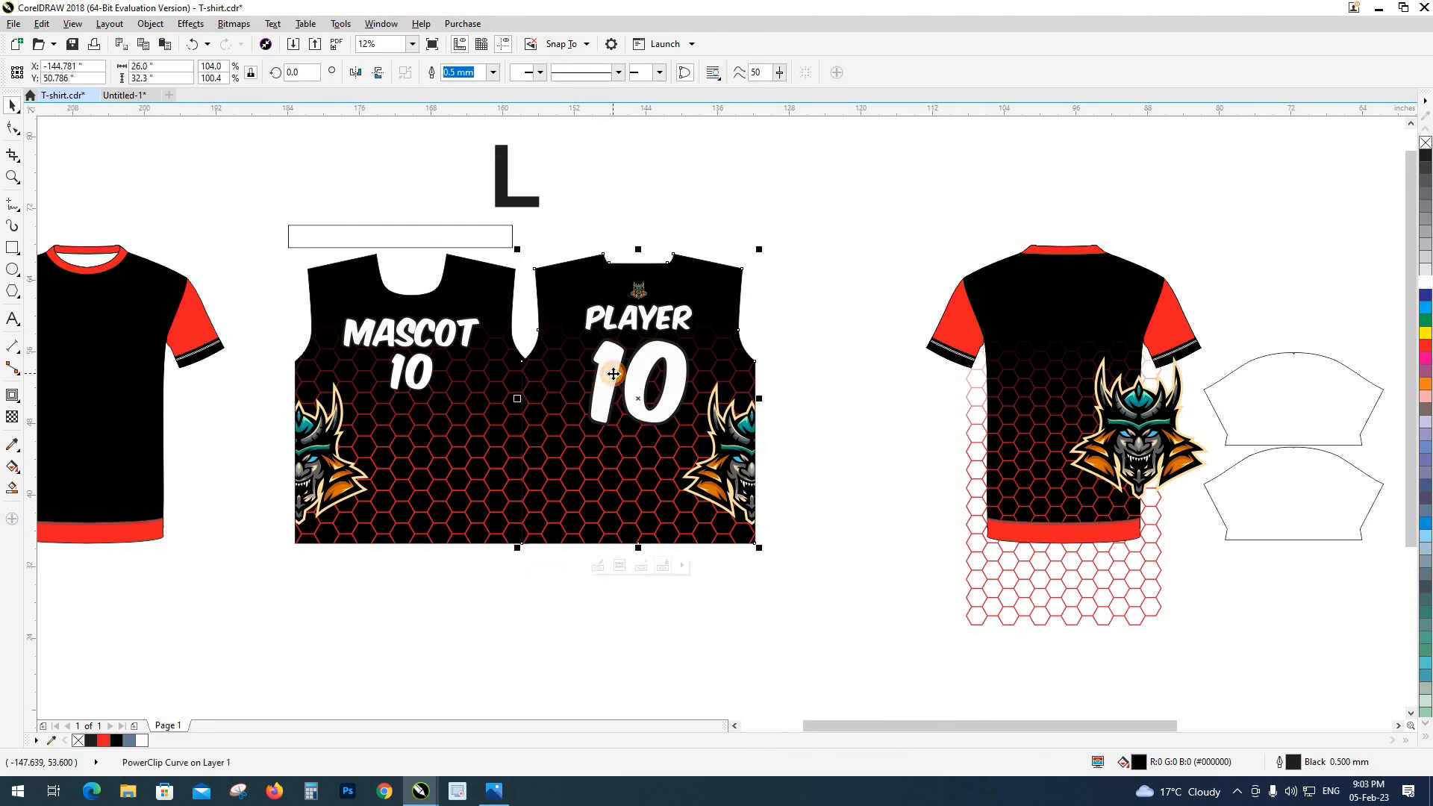
{"action": "left_click", "coordinate": [458, 375], "text": "shift"}
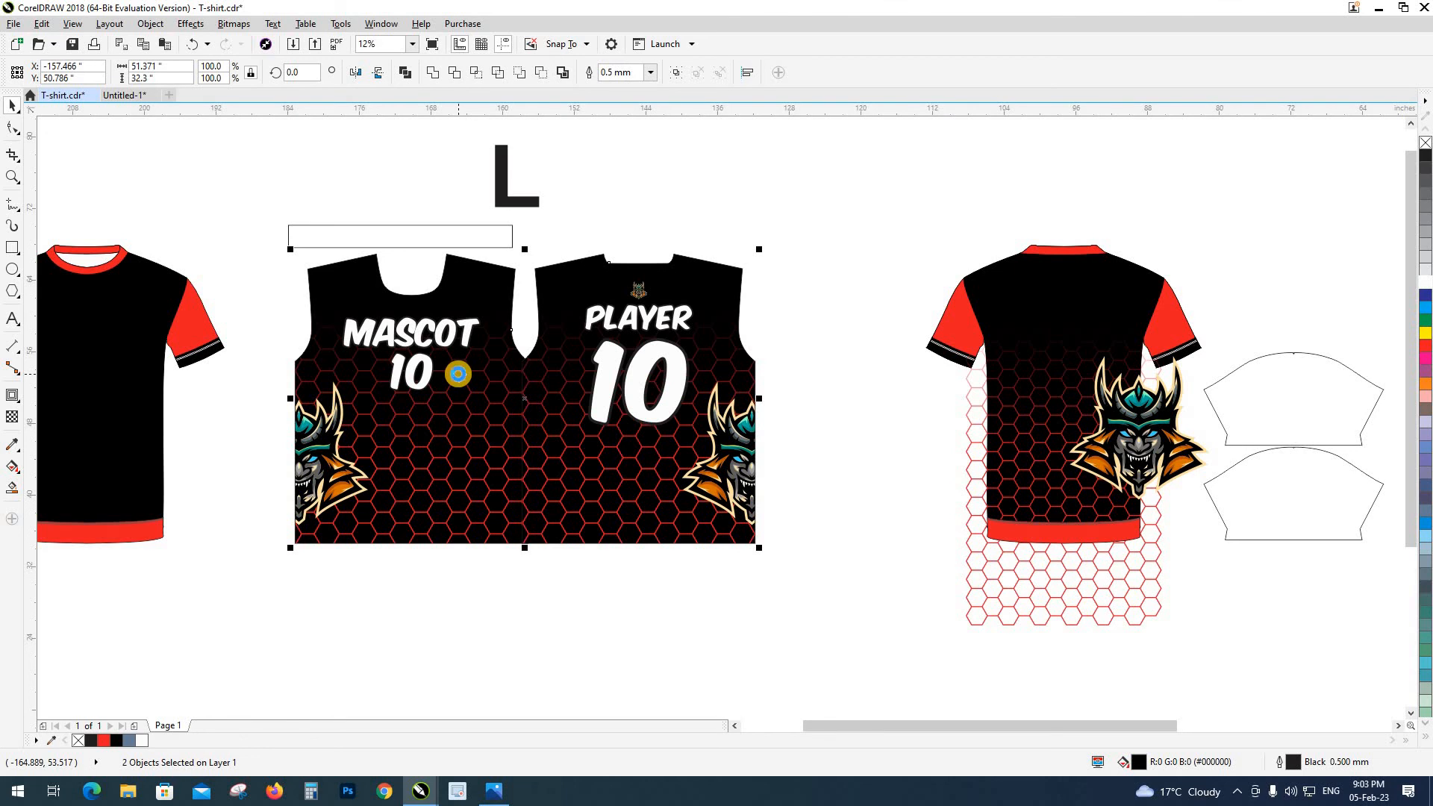
{"action": "left_click", "coordinate": [561, 608]}
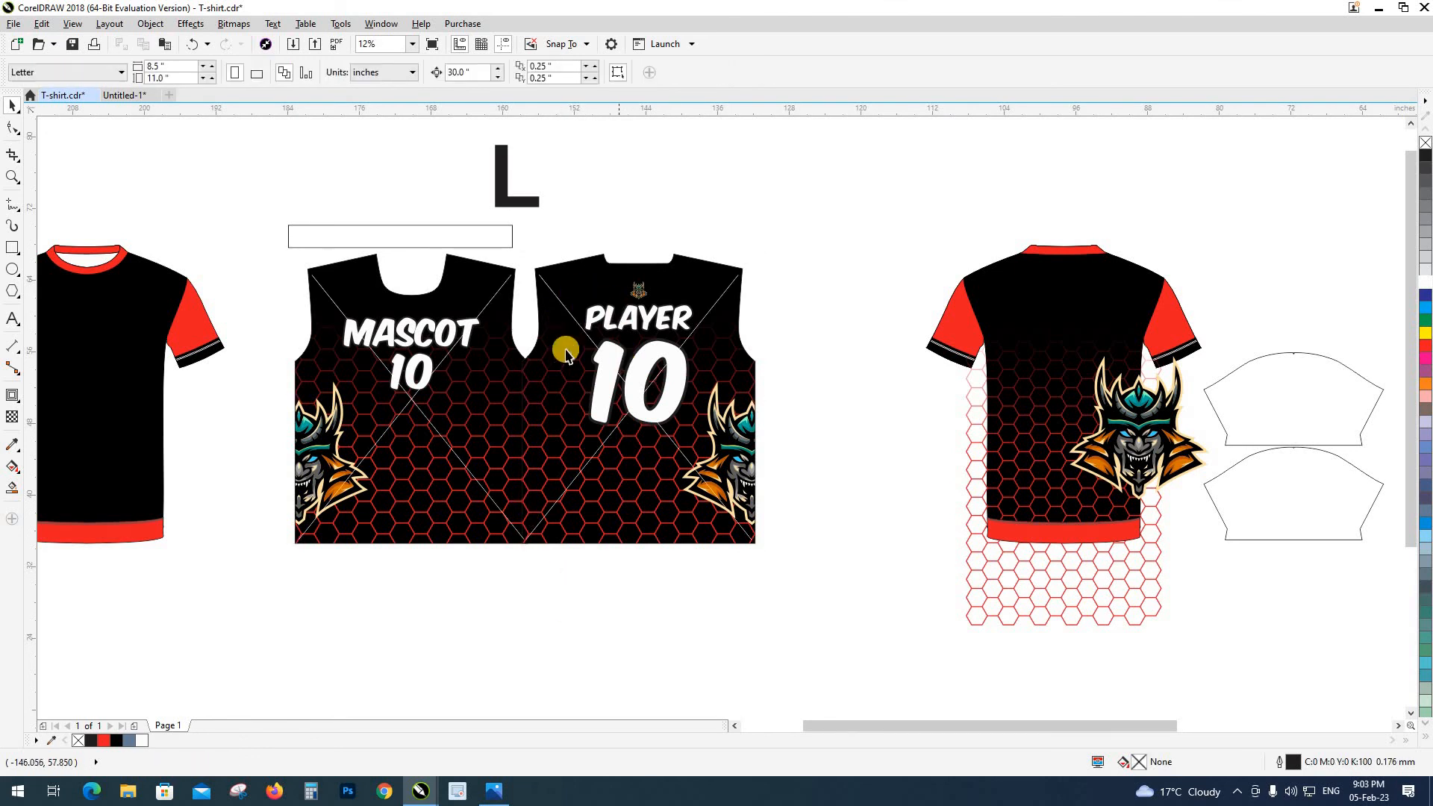
{"action": "scroll", "coordinate": [565, 350], "scroll_direction": "up", "scroll_amount": 5}
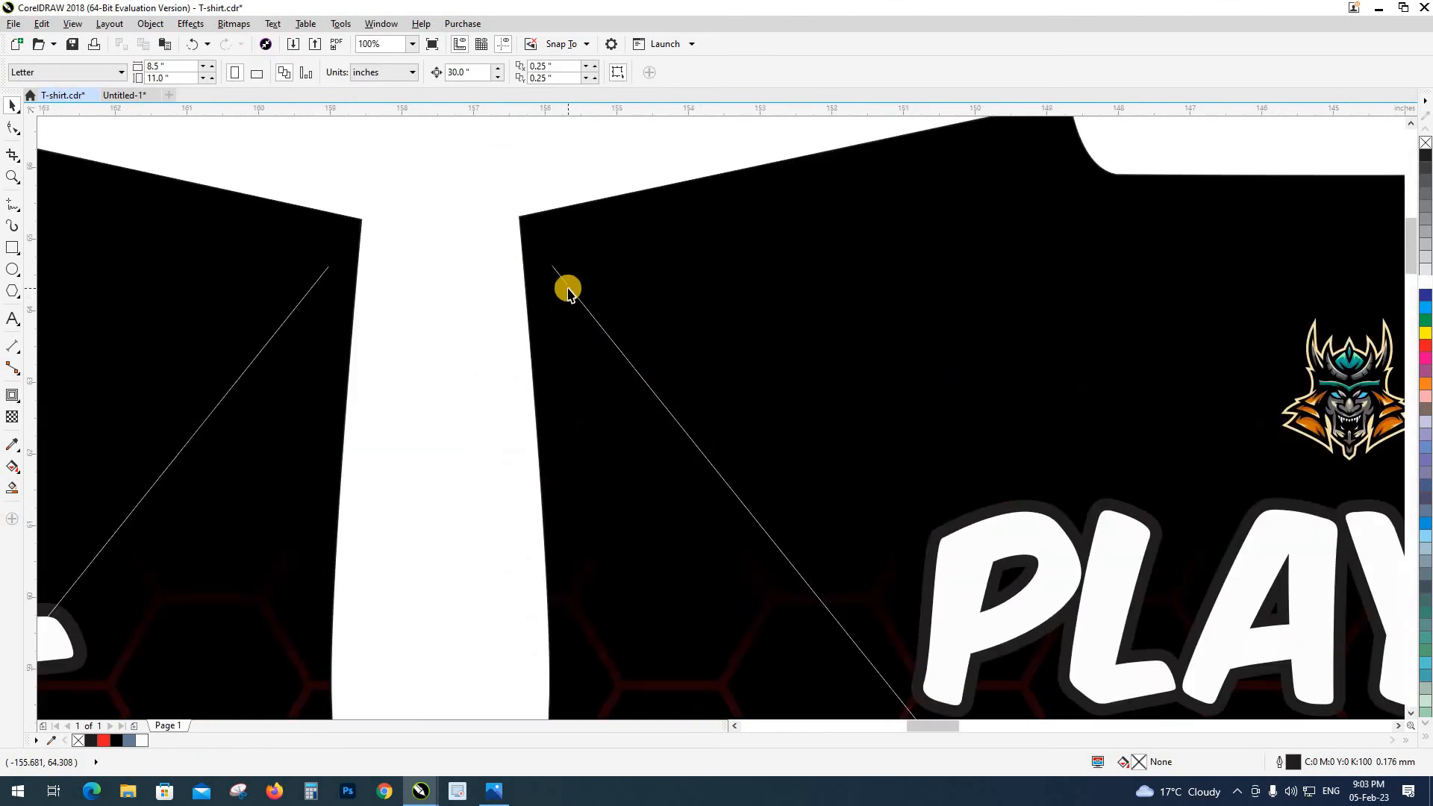
{"action": "scroll", "coordinate": [567, 291], "scroll_direction": "down", "scroll_amount": 3}
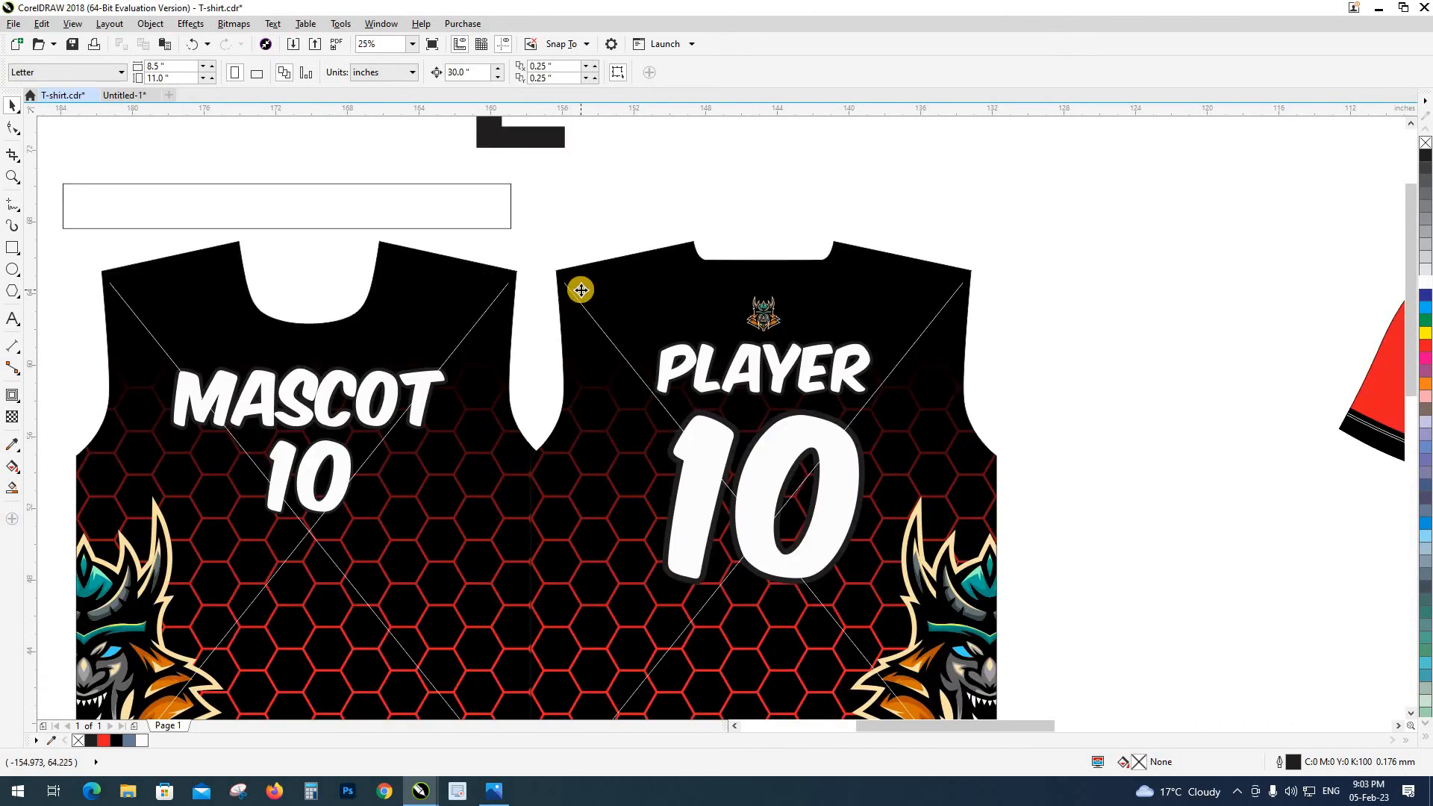
{"action": "left_click", "coordinate": [581, 289]}
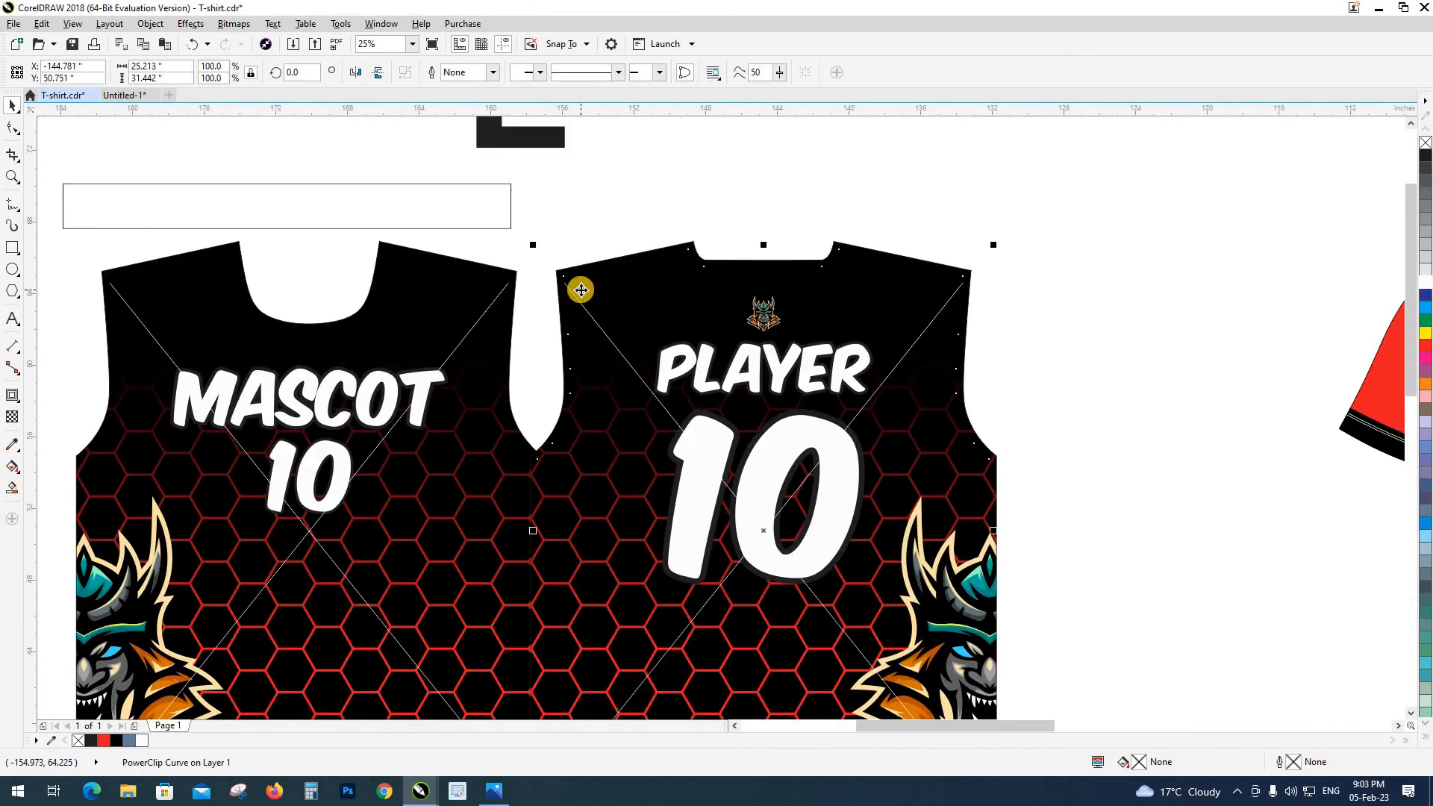
{"action": "left_click", "coordinate": [525, 326]}
{"action": "left_click", "coordinate": [468, 338]}
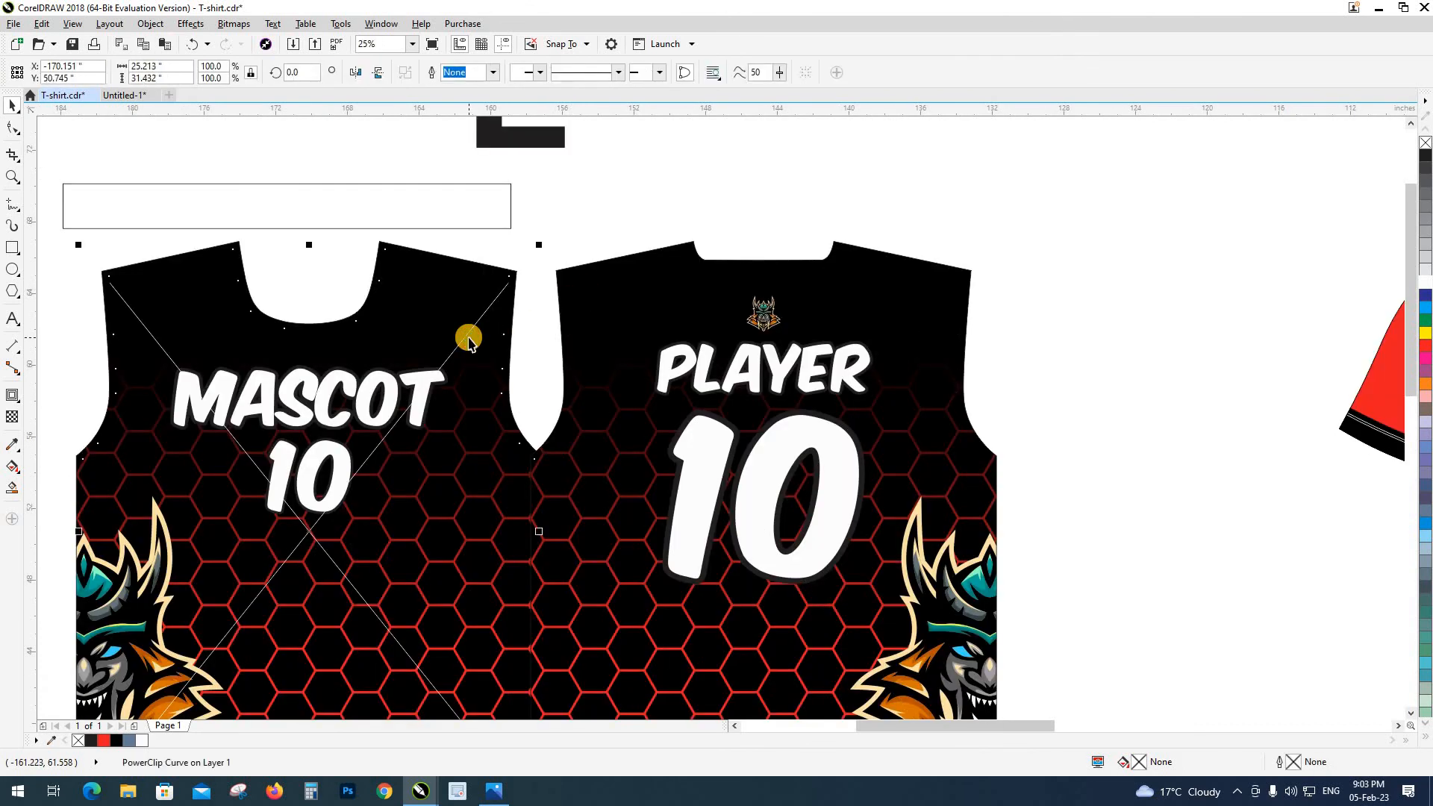
{"action": "key", "text": "Escape"}
{"action": "scroll", "coordinate": [468, 338], "scroll_direction": "down", "scroll_amount": 2}
Step: Nudge the back pattern piece to the right to leave a narrow gap beside the front piece
{"action": "left_click", "coordinate": [532, 433]}
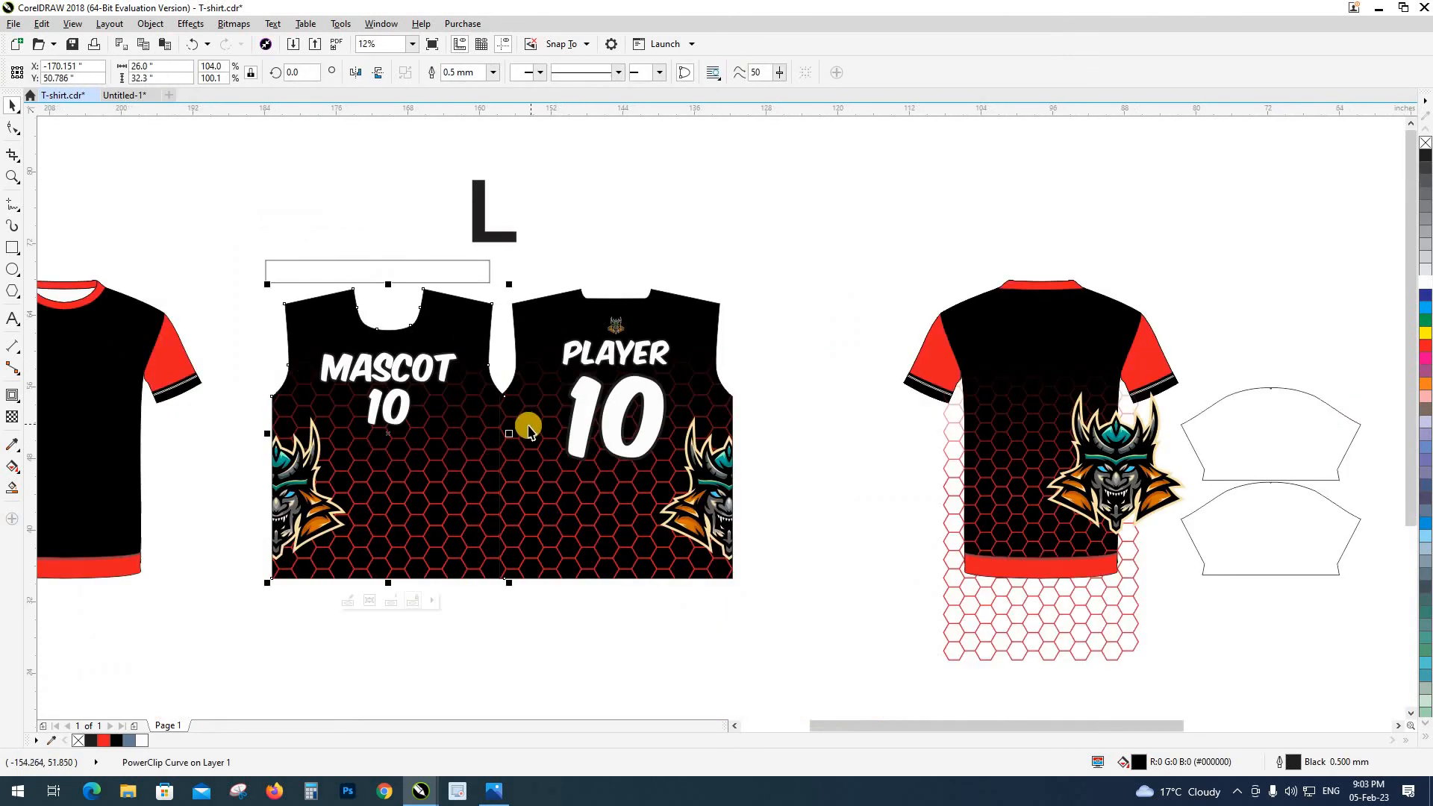
{"action": "scroll", "coordinate": [532, 432], "scroll_direction": "up", "scroll_amount": 2}
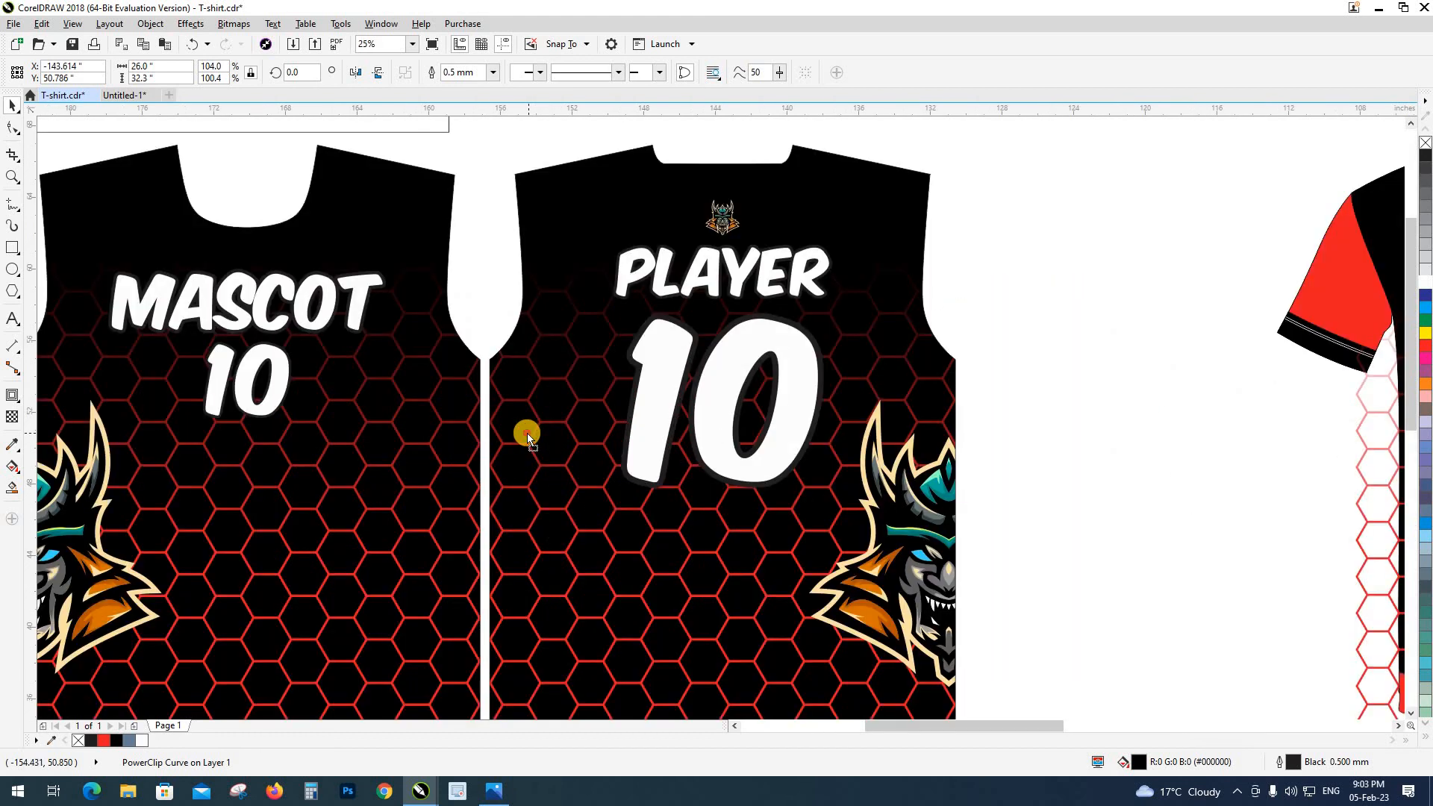
{"action": "scroll", "coordinate": [526, 432], "scroll_direction": "down", "scroll_amount": 4}
{"action": "left_click", "coordinate": [678, 491]}
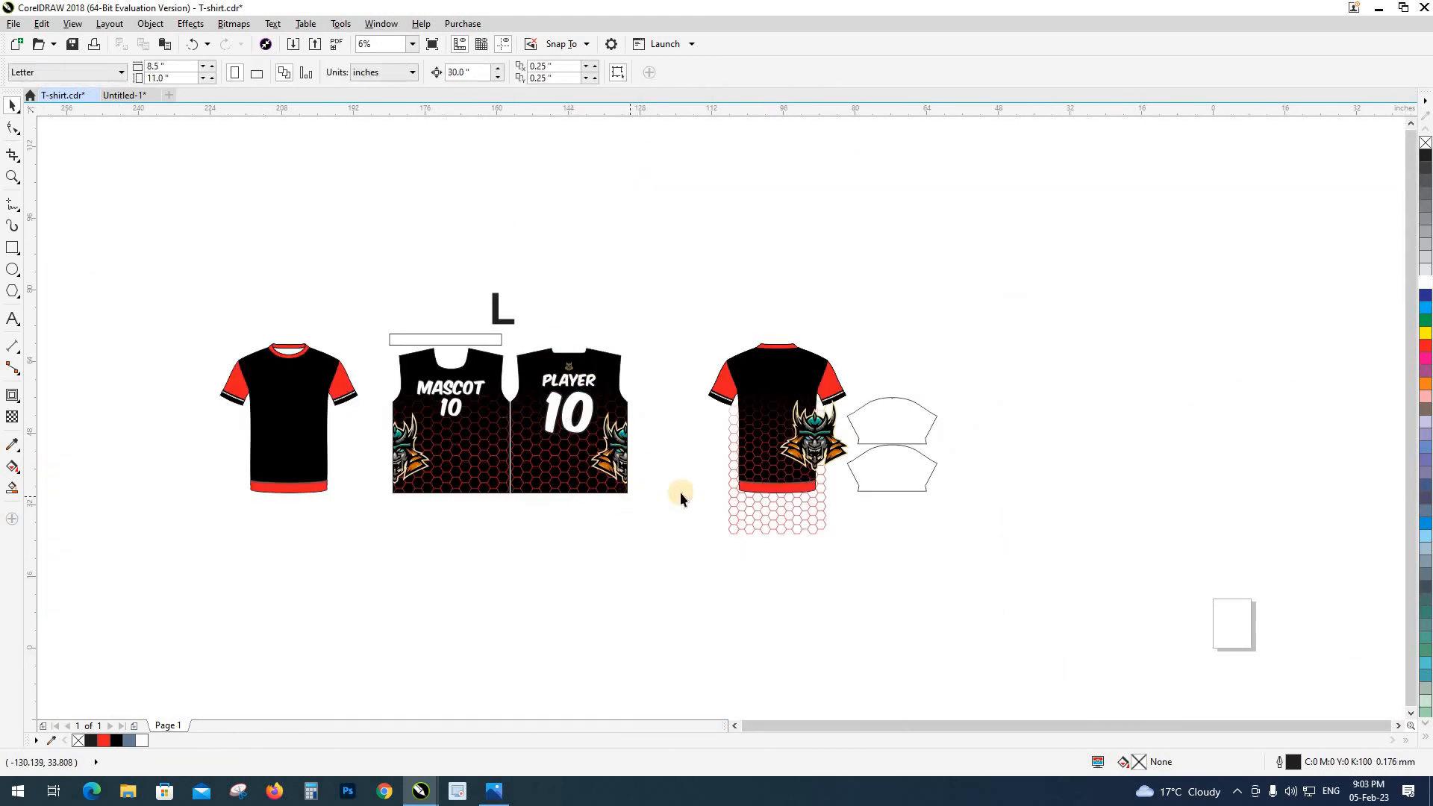
Step: Move both sleeve pattern pieces from beside the back mockup to directly below the front pattern piece
{"action": "left_click", "coordinate": [868, 472]}
{"action": "left_click", "coordinate": [896, 415], "text": "shift"}
{"action": "left_click_drag", "start_coordinate": [902, 415], "coordinate": [466, 510]}
{"action": "left_click", "coordinate": [590, 585]}
Step: Centre the upper sleeve under the front piece and the lower sleeve under the back piece
{"action": "left_click", "coordinate": [470, 506]}
{"action": "left_click", "coordinate": [464, 462], "text": "shift"}
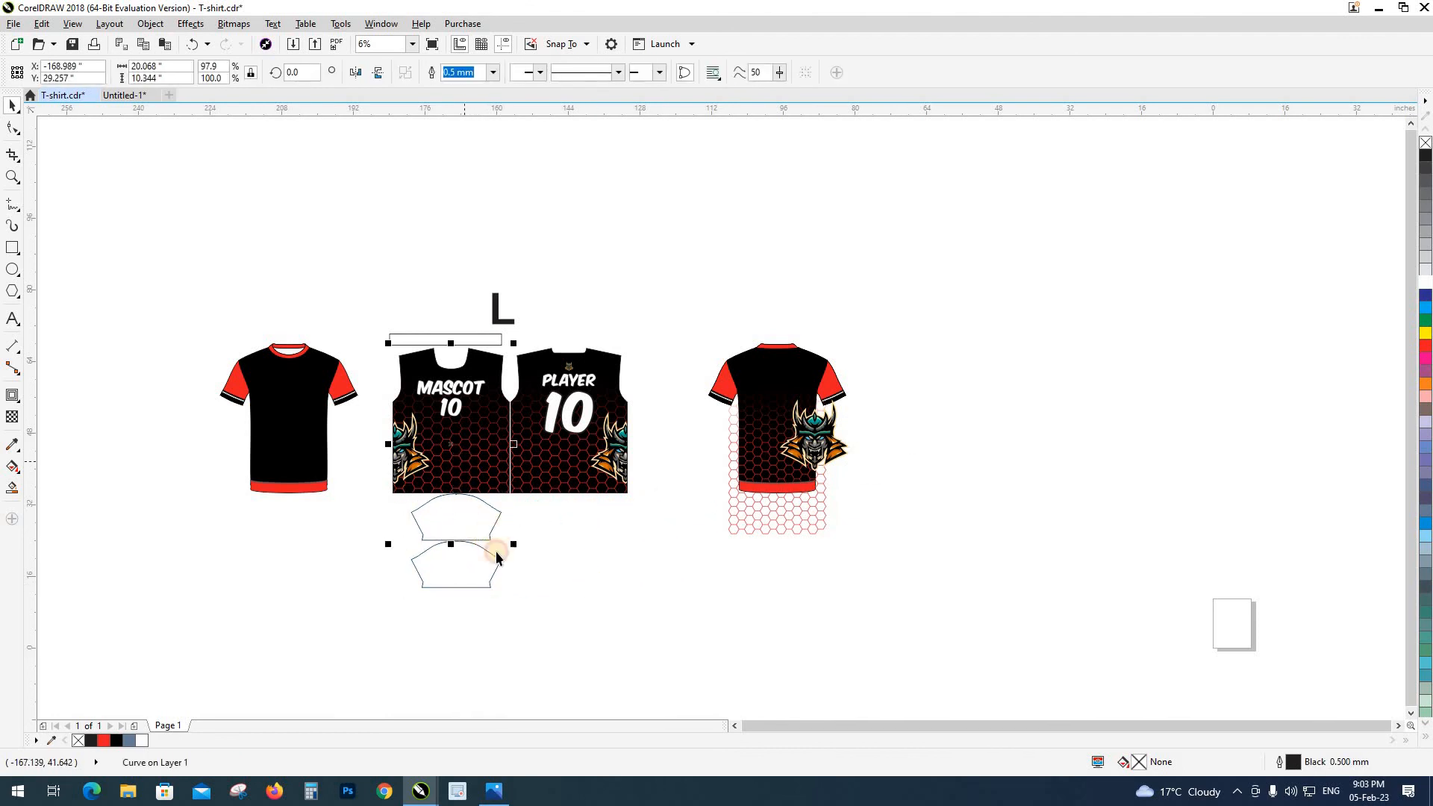
{"action": "key", "text": "c"}
{"action": "left_click", "coordinate": [479, 564]}
{"action": "left_click", "coordinate": [554, 484], "text": "shift"}
{"action": "key", "text": "c"}
{"action": "left_click", "coordinate": [553, 579]}
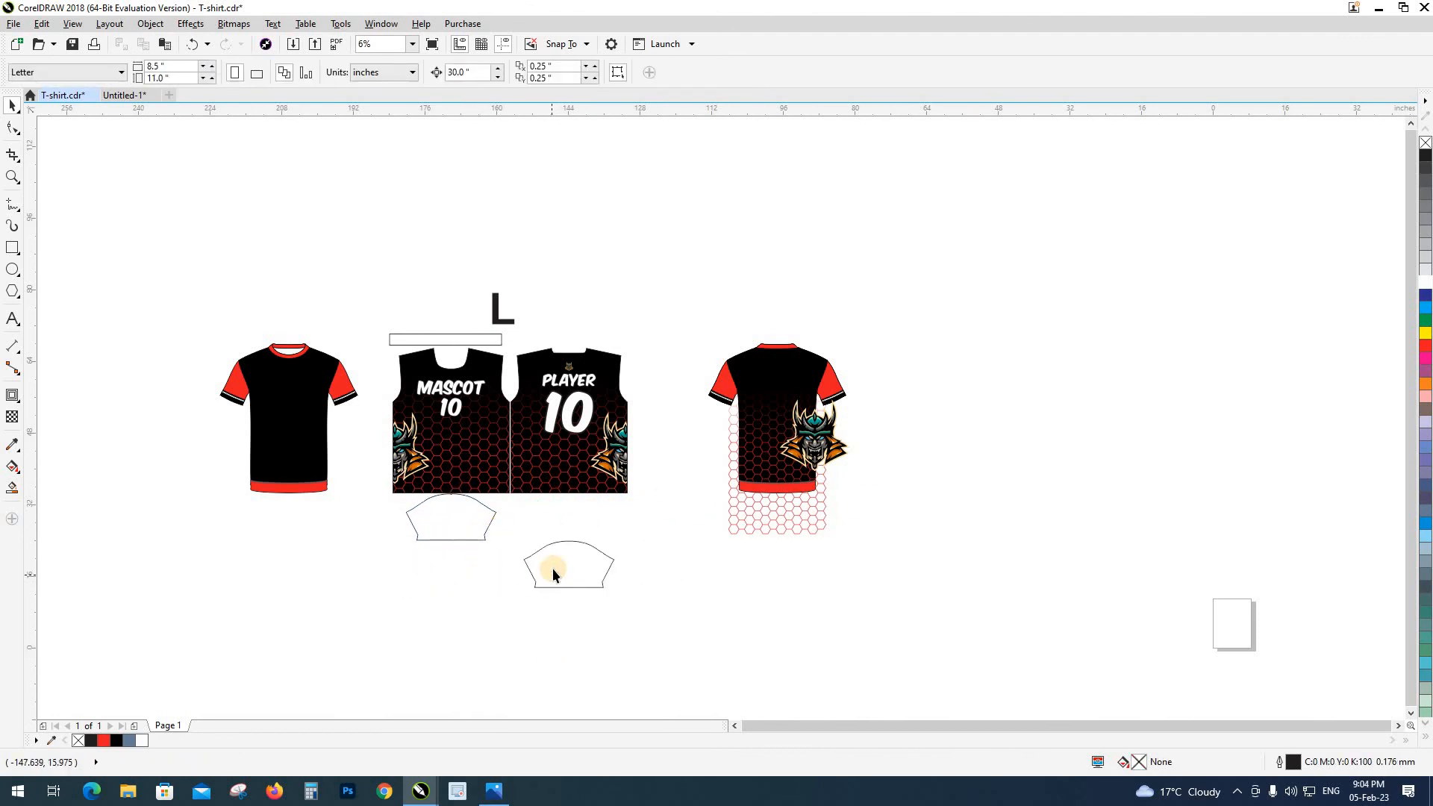
Step: Align the sleeve under the back piece to the same height as the sleeve under the front piece
{"action": "left_click", "coordinate": [553, 570]}
{"action": "left_click", "coordinate": [481, 532], "text": "shift"}
{"action": "key", "text": "e"}
{"action": "left_click", "coordinate": [530, 576]}
Step: Fill both sleeve pattern pieces with the red sampled from the front mockup's sleeve
{"action": "key", "text": "z"}
{"action": "left_click_drag", "start_coordinate": [337, 297], "coordinate": [701, 573]}
{"action": "key", "text": "space"}
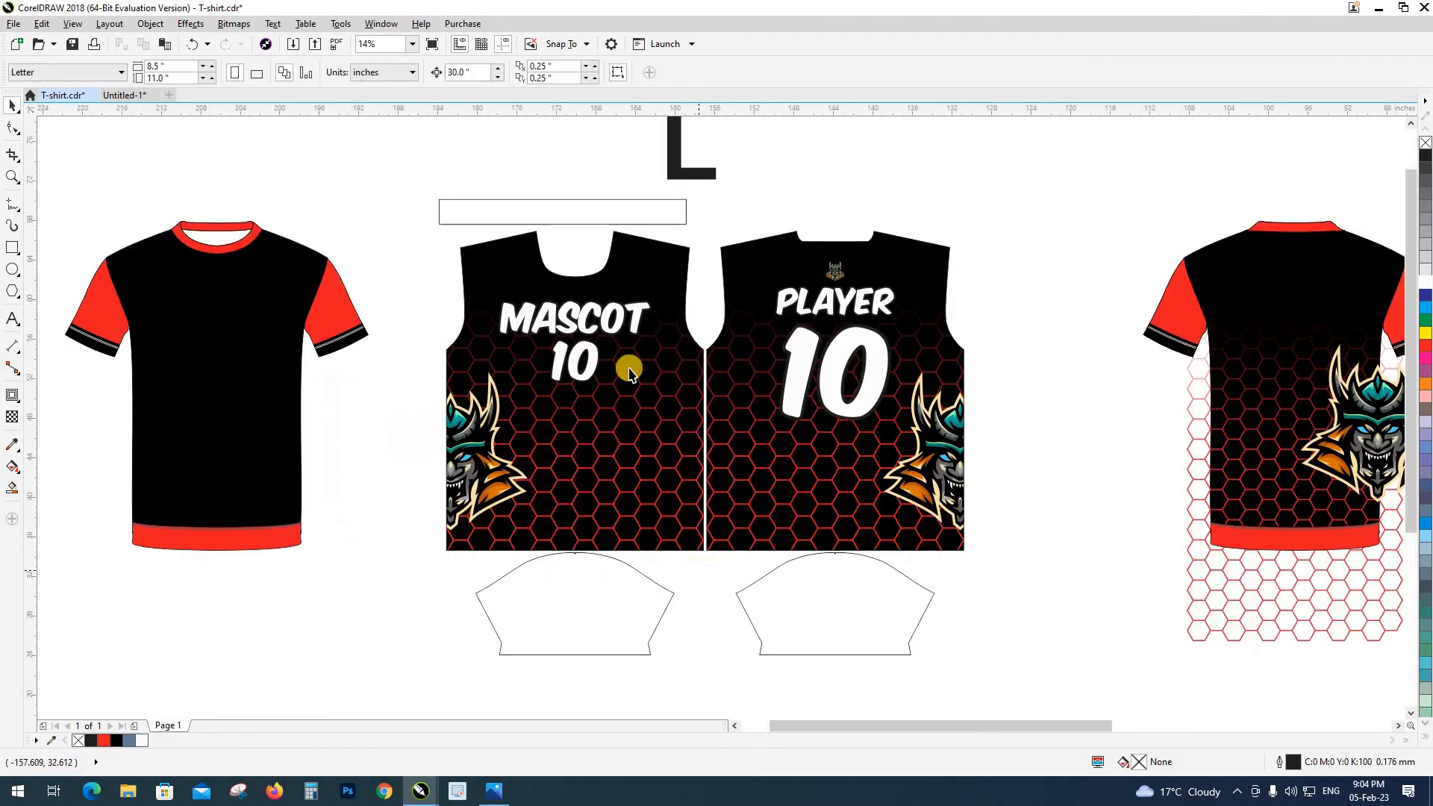
{"action": "key", "text": "i"}
{"action": "left_click", "coordinate": [333, 299]}
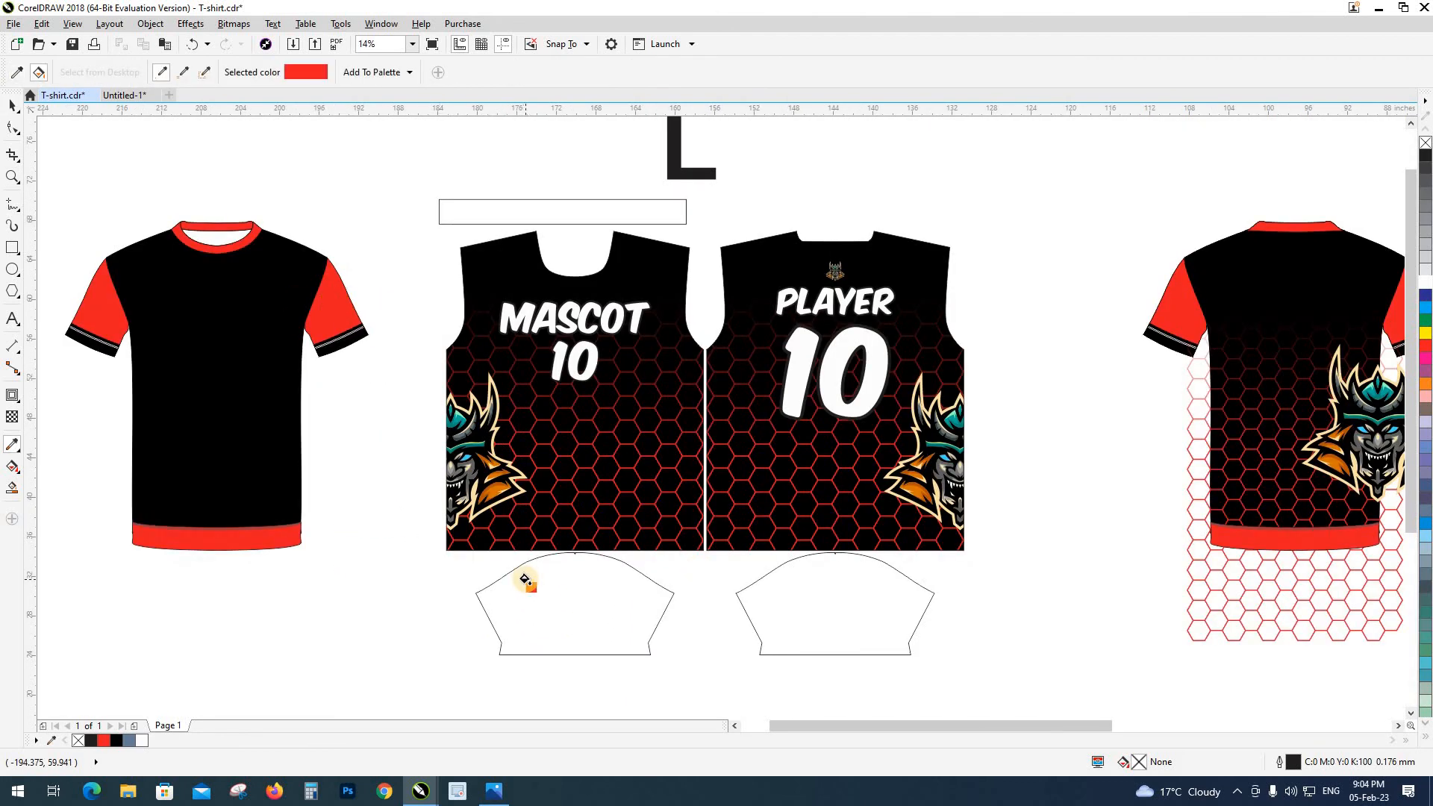
{"action": "left_click", "coordinate": [524, 580]}
{"action": "left_click", "coordinate": [824, 597]}
{"action": "key", "text": "space"}
Step: Draw a rectangle about 6.9 by 1.2 inches along the cuff of the sleeve under the front piece
{"action": "left_click_drag", "start_coordinate": [454, 608], "coordinate": [427, 564]}
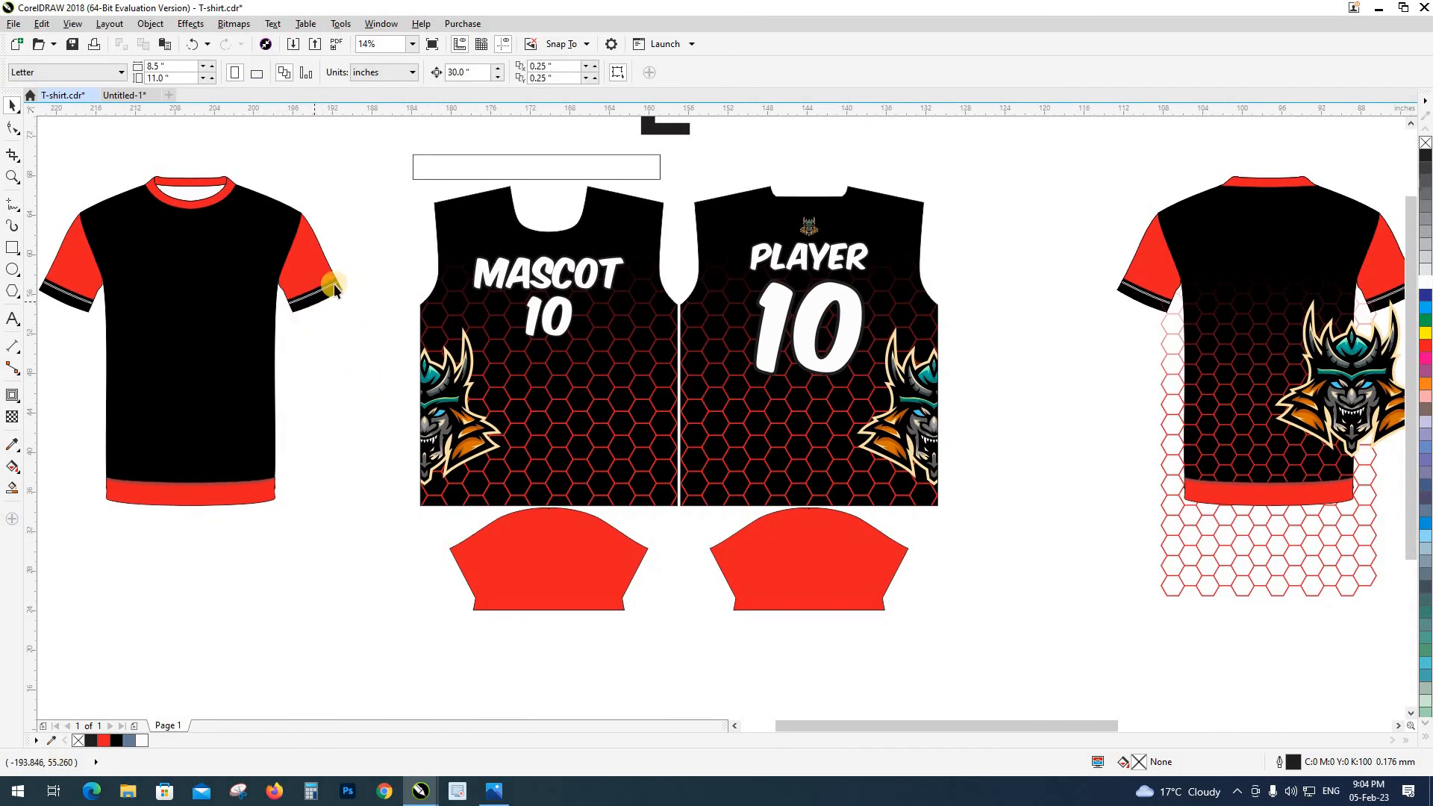
{"action": "scroll", "coordinate": [594, 615], "scroll_direction": "up", "scroll_amount": 2}
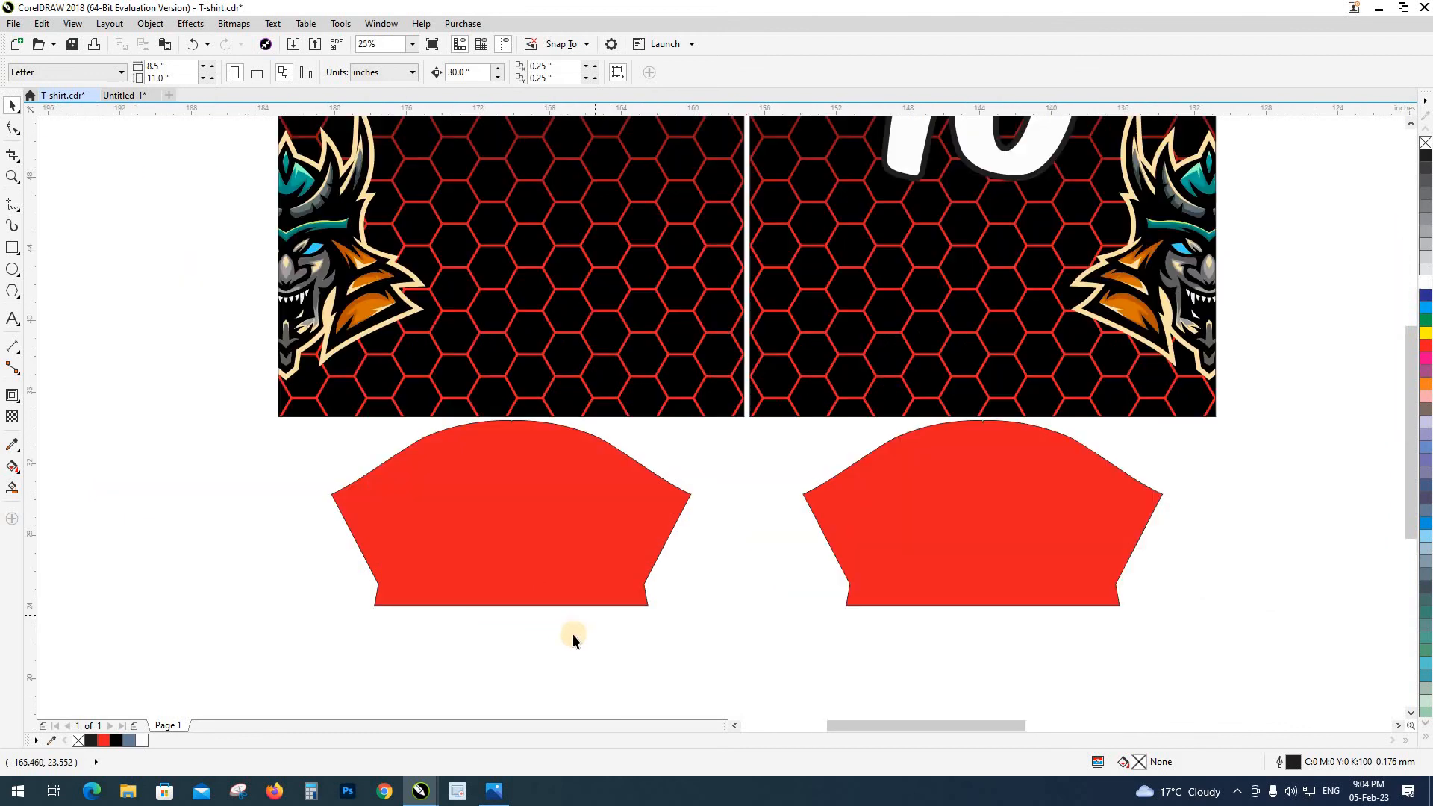
{"action": "scroll", "coordinate": [519, 619], "scroll_direction": "up", "scroll_amount": 1}
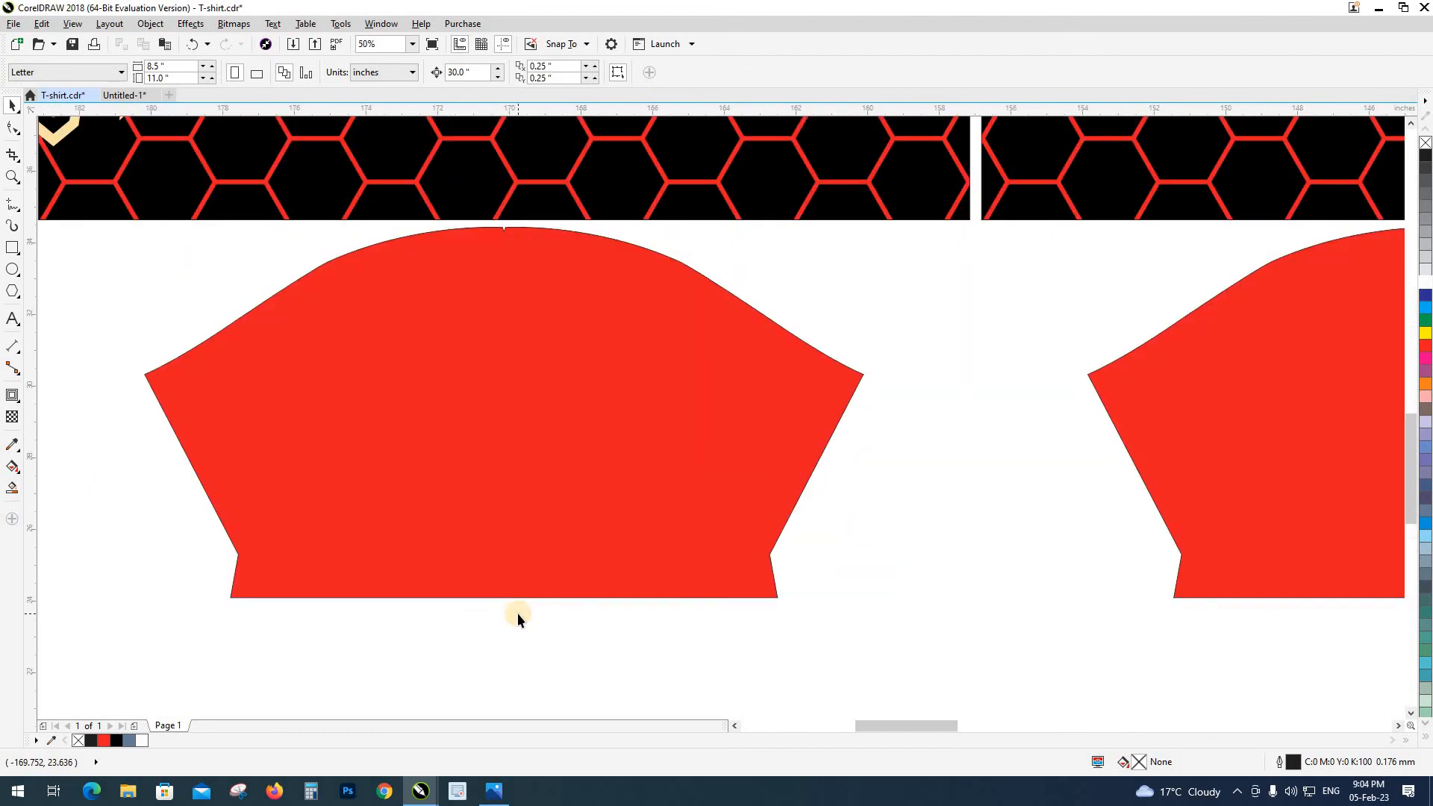
{"action": "left_click", "coordinate": [12, 249]}
{"action": "scroll", "coordinate": [482, 621], "scroll_direction": "up", "scroll_amount": 1}
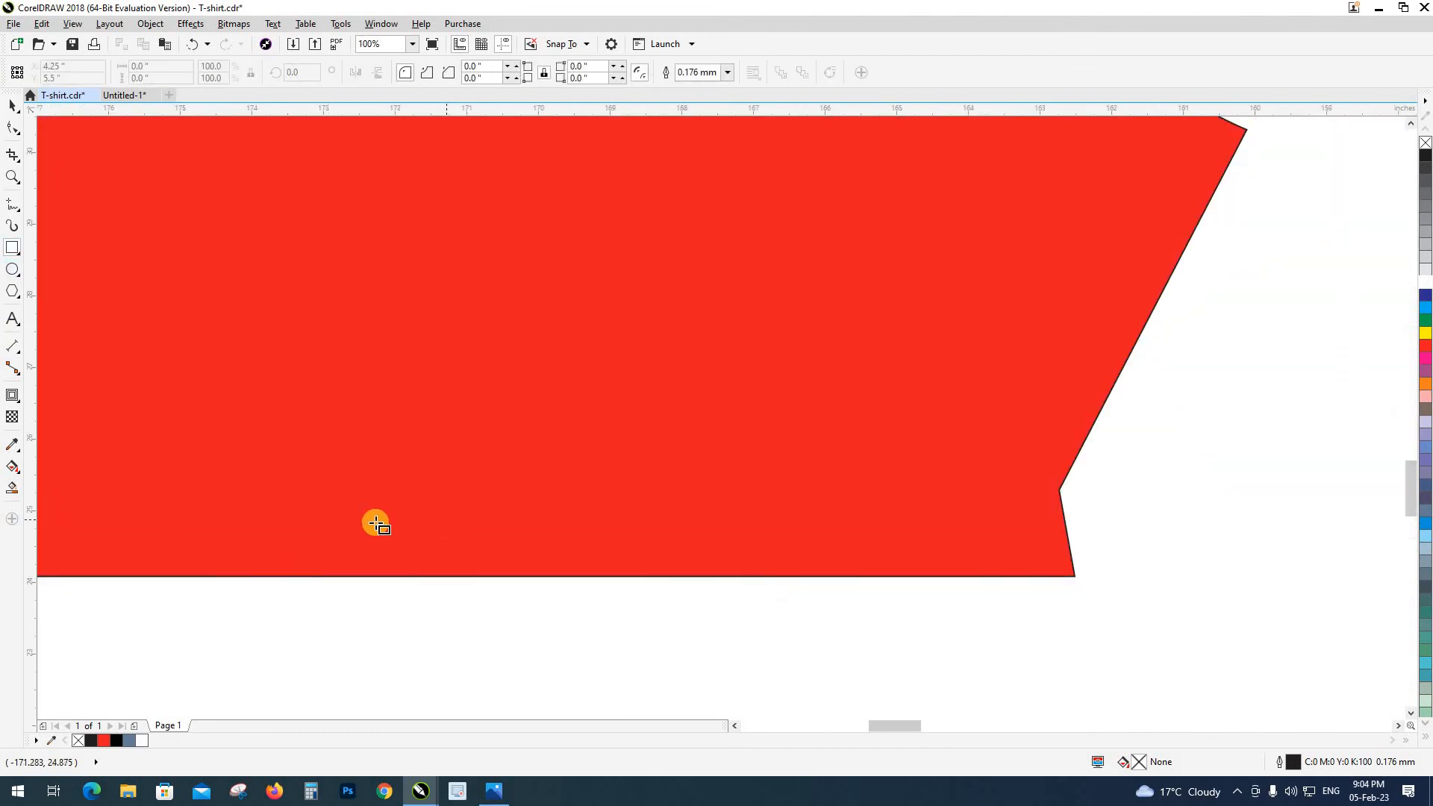
{"action": "scroll", "coordinate": [376, 522], "scroll_direction": "down", "scroll_amount": 2}
{"action": "scroll", "coordinate": [376, 529], "scroll_direction": "up", "scroll_amount": 2}
{"action": "left_click_drag", "start_coordinate": [194, 459], "coordinate": [699, 550]}
{"action": "scroll", "coordinate": [470, 591], "scroll_direction": "right", "scroll_amount": 2}
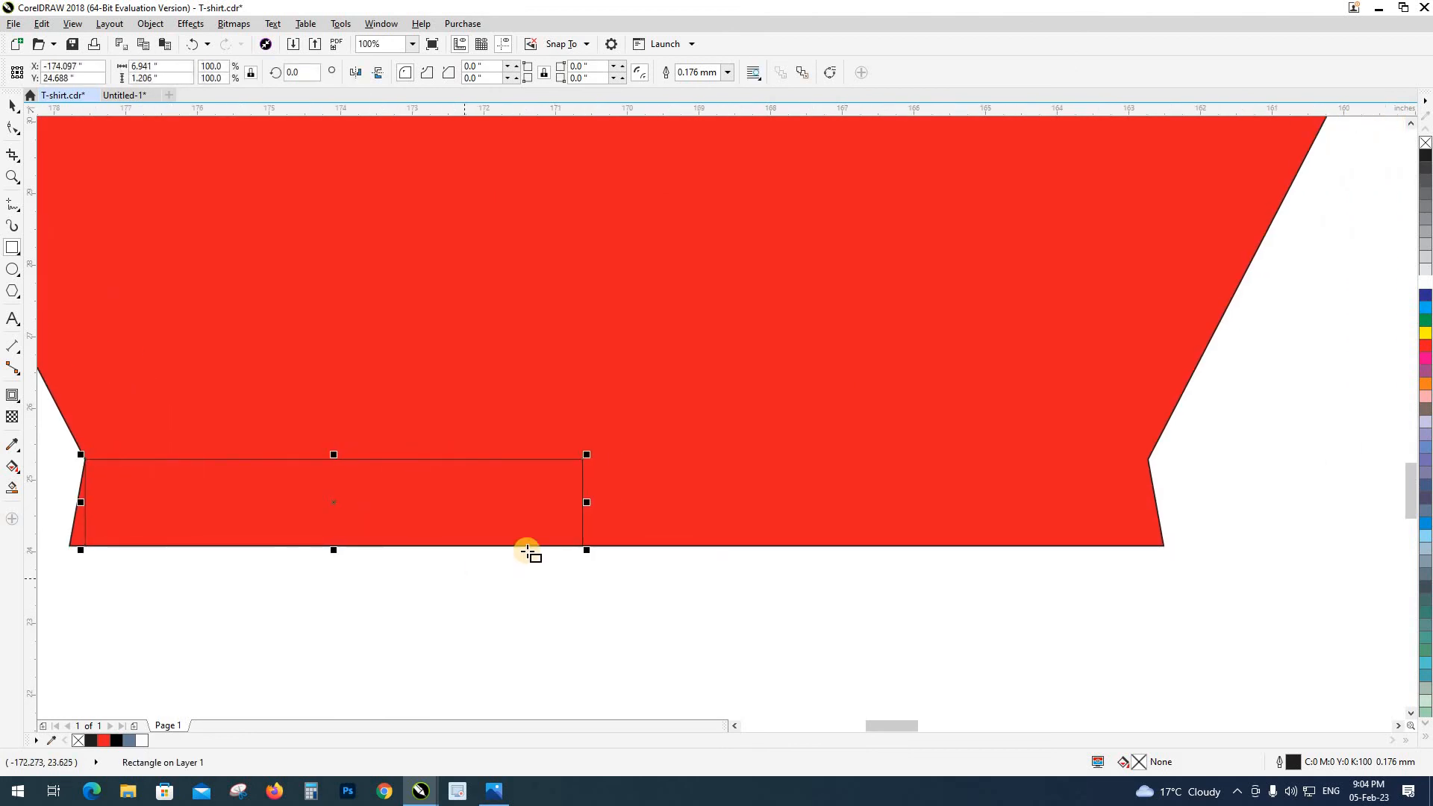
Step: Stretch the cuff rectangle to about 16.7 inches wide so it extends past both sides of the sleeve
{"action": "scroll", "coordinate": [527, 552], "scroll_direction": "down", "scroll_amount": 1}
{"action": "left_click_drag", "start_coordinate": [532, 539], "coordinate": [843, 540]}
{"action": "left_click_drag", "start_coordinate": [266, 542], "coordinate": [237, 540]}
{"action": "left_click", "coordinate": [304, 550]}
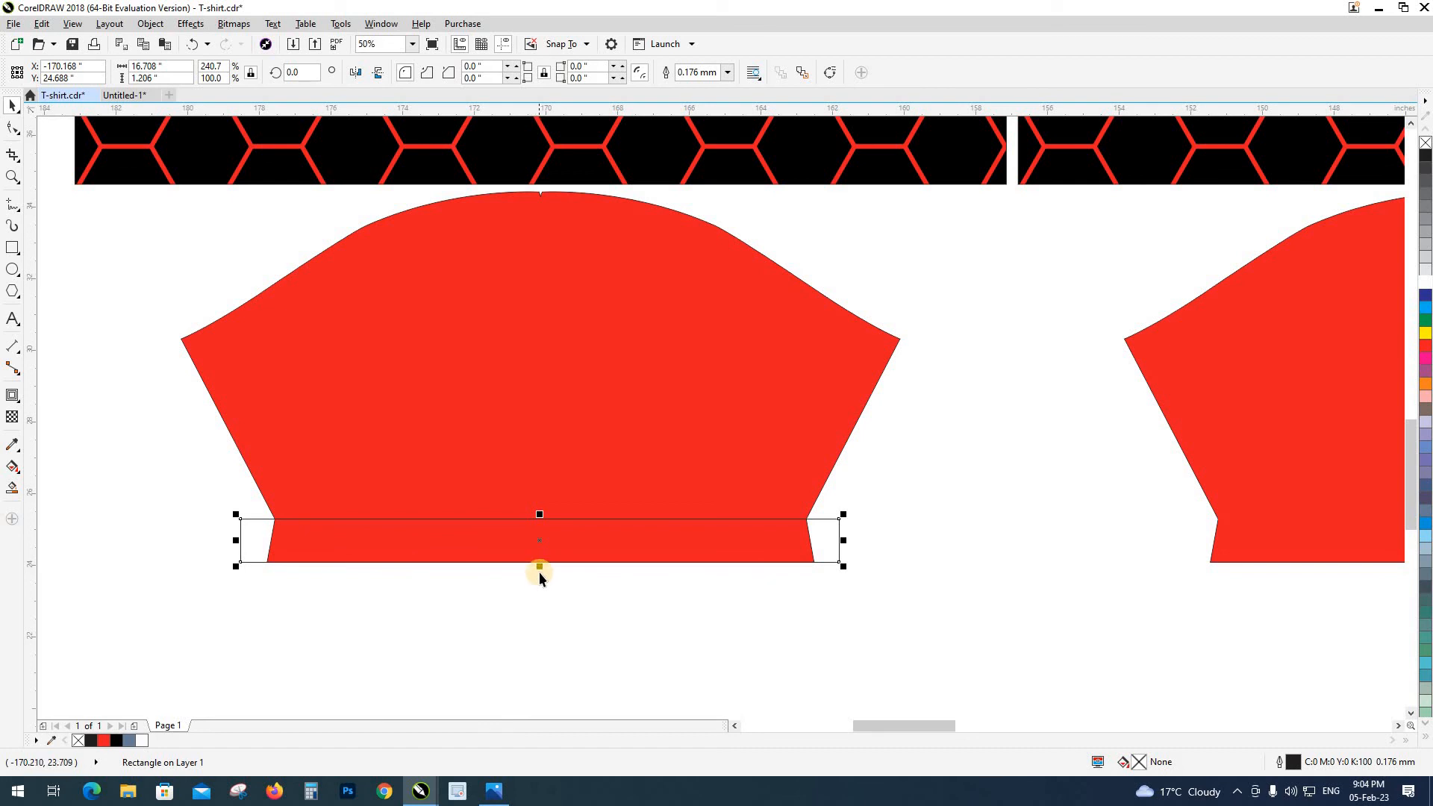
Step: Mirror a copy of the cuff rectangle upward so it sits directly above the original
{"action": "left_click_drag", "start_coordinate": [540, 567], "coordinate": [547, 519]}
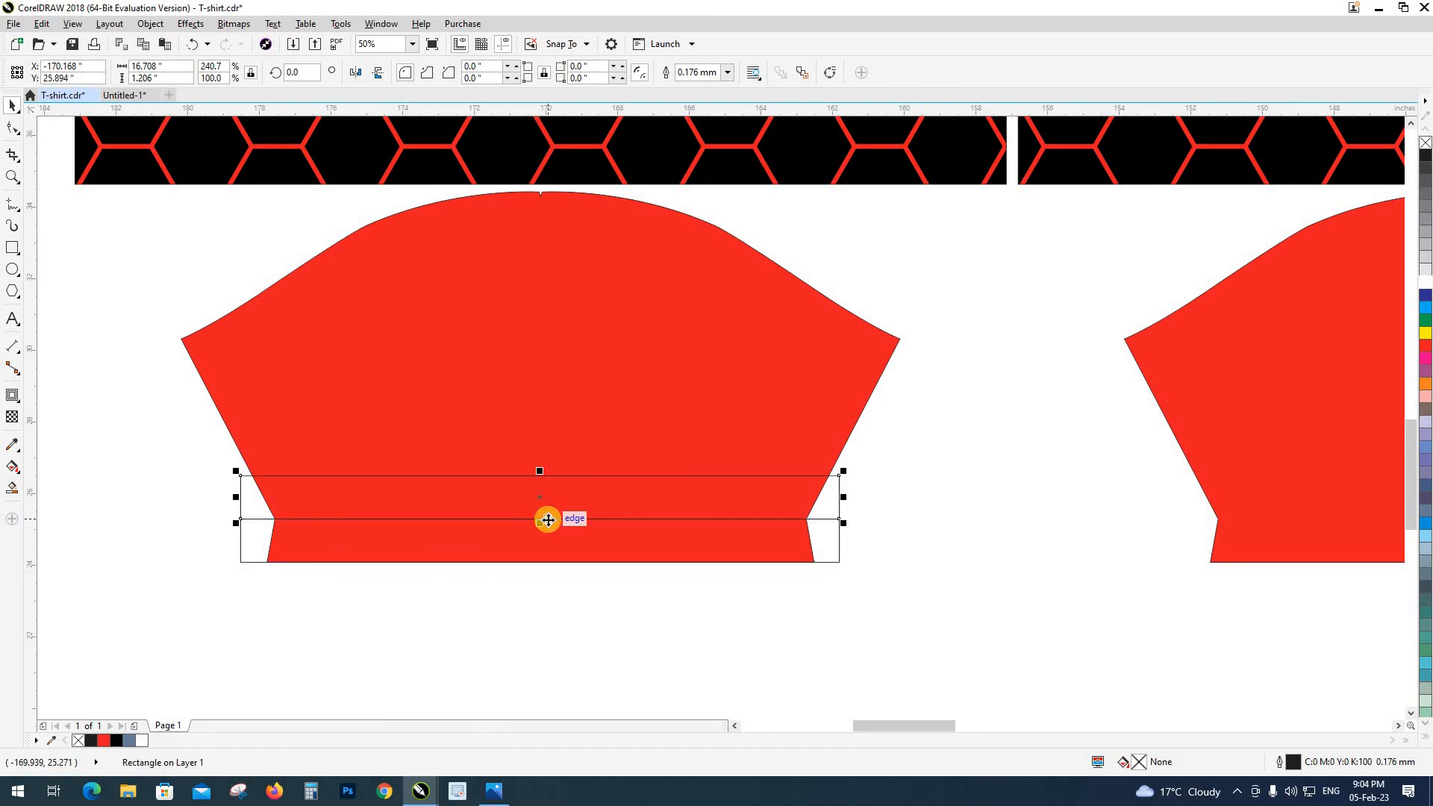
{"action": "left_click", "coordinate": [524, 582]}
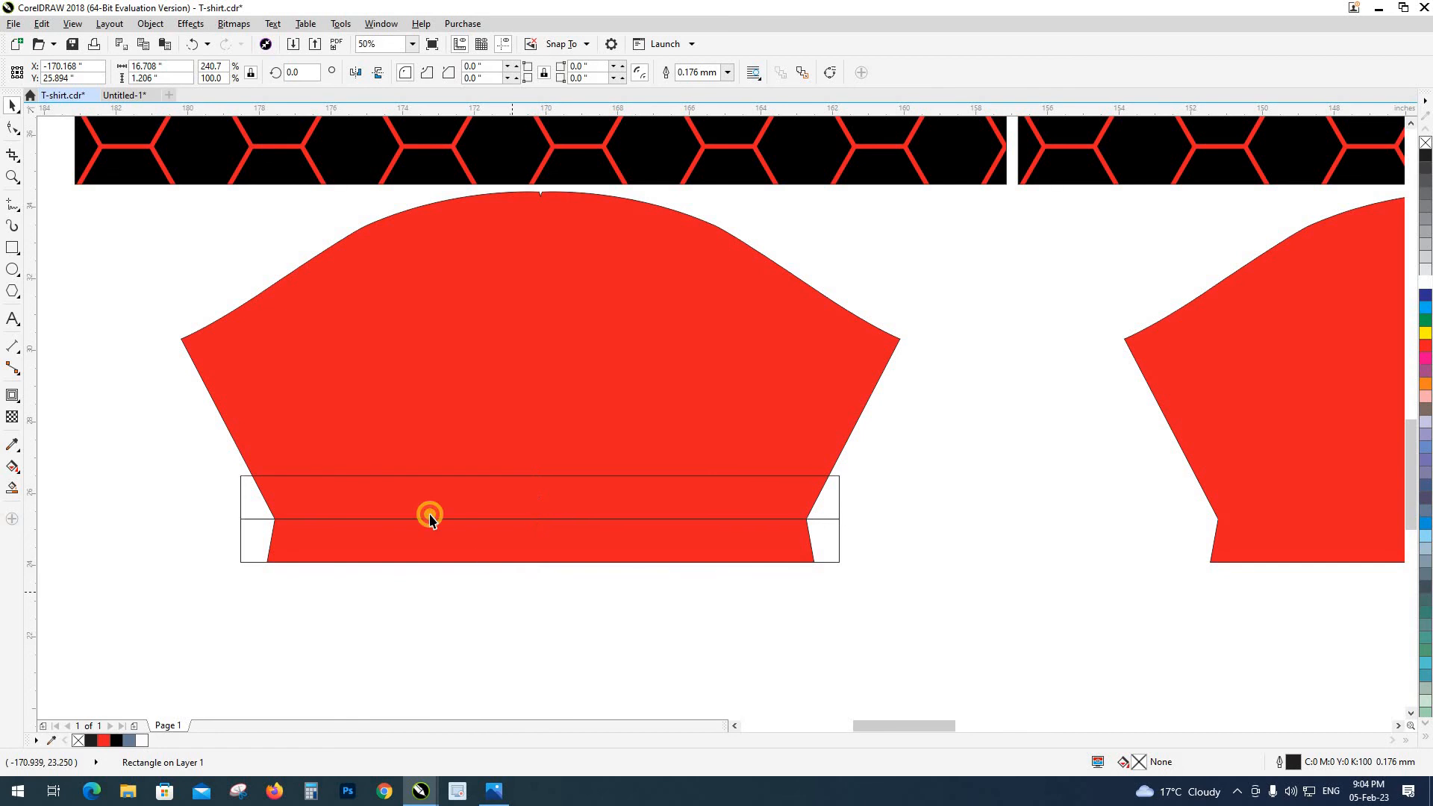
{"action": "left_click", "coordinate": [530, 506]}
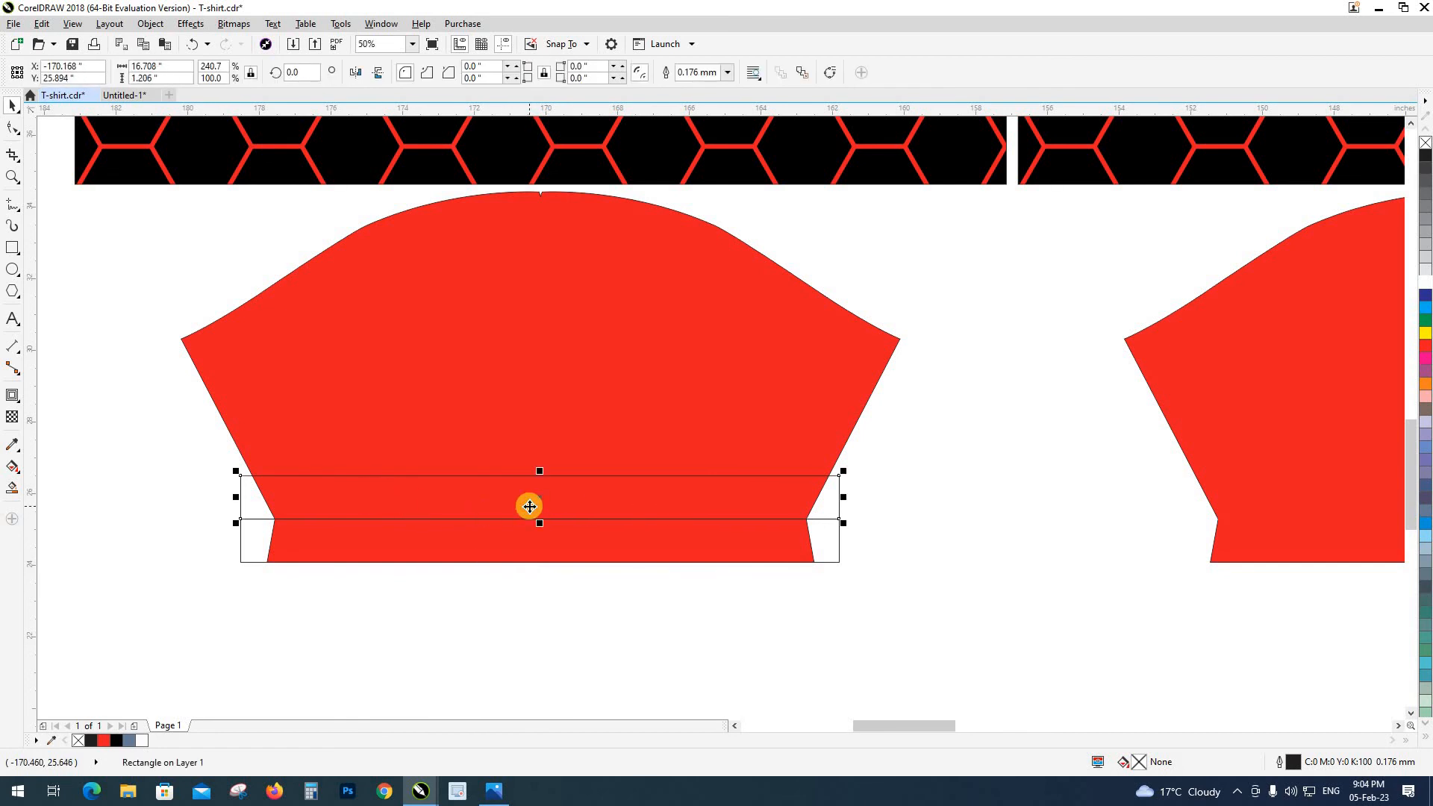
{"action": "left_click", "coordinate": [521, 579]}
{"action": "left_click", "coordinate": [516, 507]}
{"action": "left_click", "coordinate": [509, 590]}
Step: Combine the two stacked cuff rectangles into one curve and fill it with black
{"action": "left_click", "coordinate": [508, 540]}
{"action": "left_click", "coordinate": [485, 505], "text": "shift"}
{"action": "key", "text": "ctrl+l"}
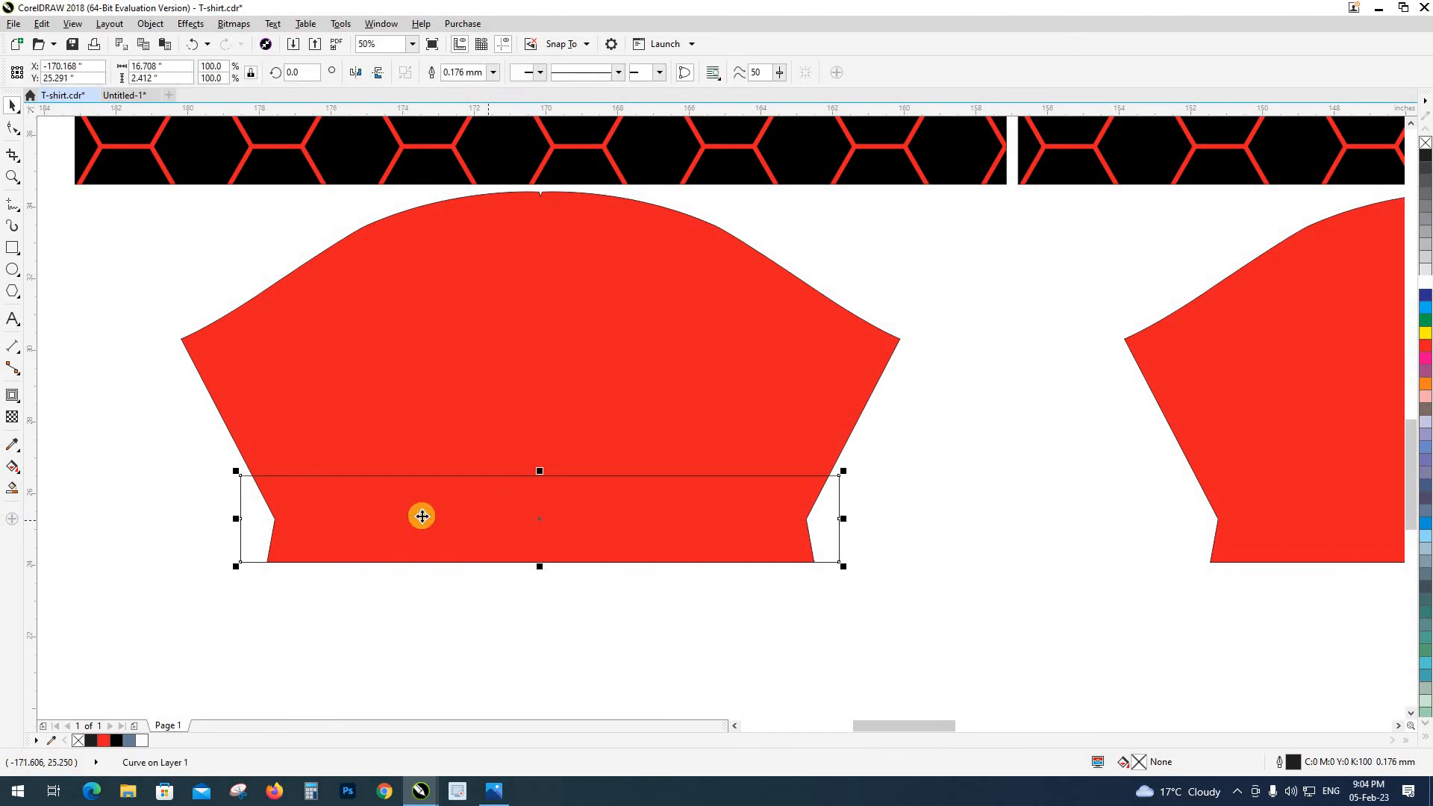
{"action": "left_click", "coordinate": [118, 741]}
Step: Place the black cuff band inside the red sleeve as a PowerClip
{"action": "left_click", "coordinate": [272, 550]}
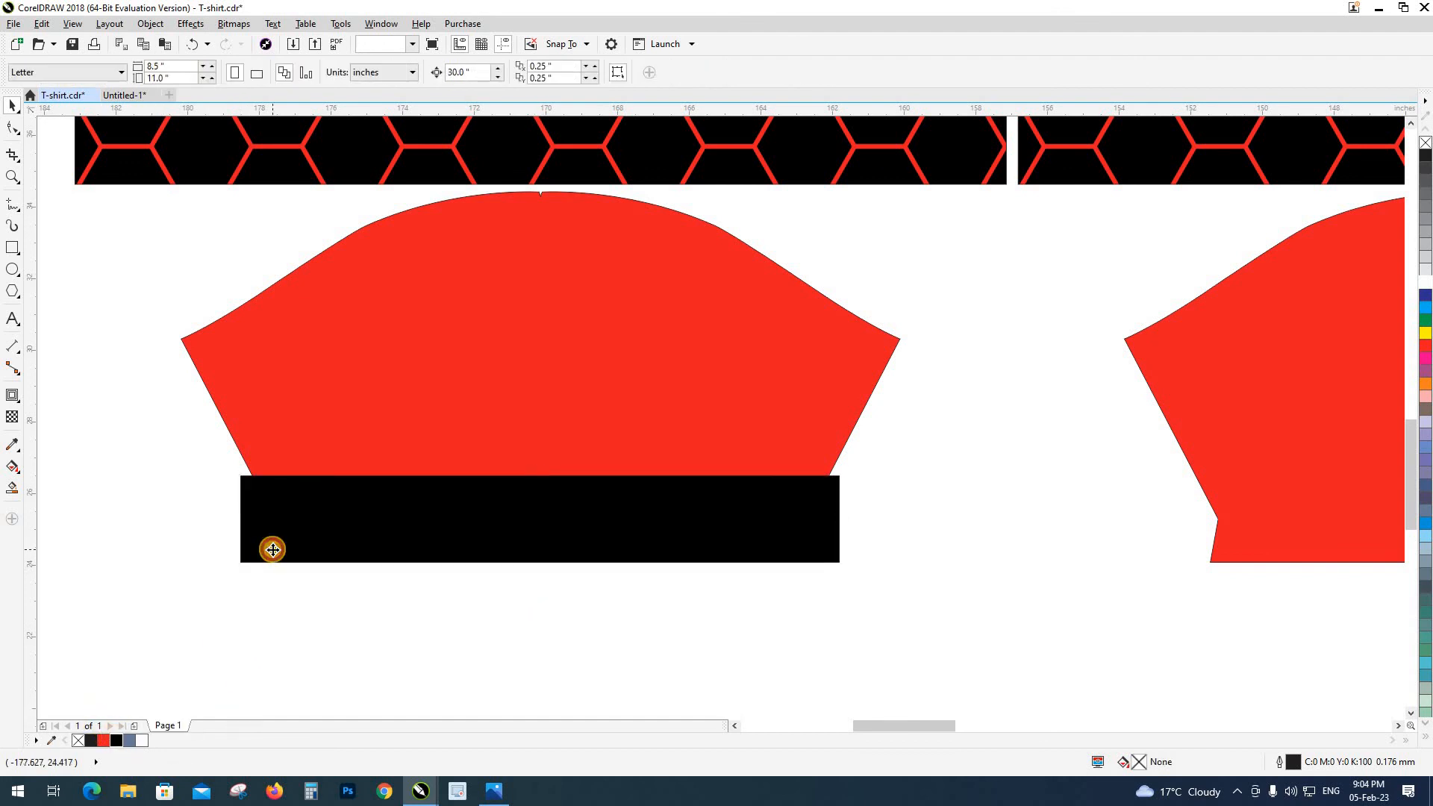
{"action": "key", "text": "Escape"}
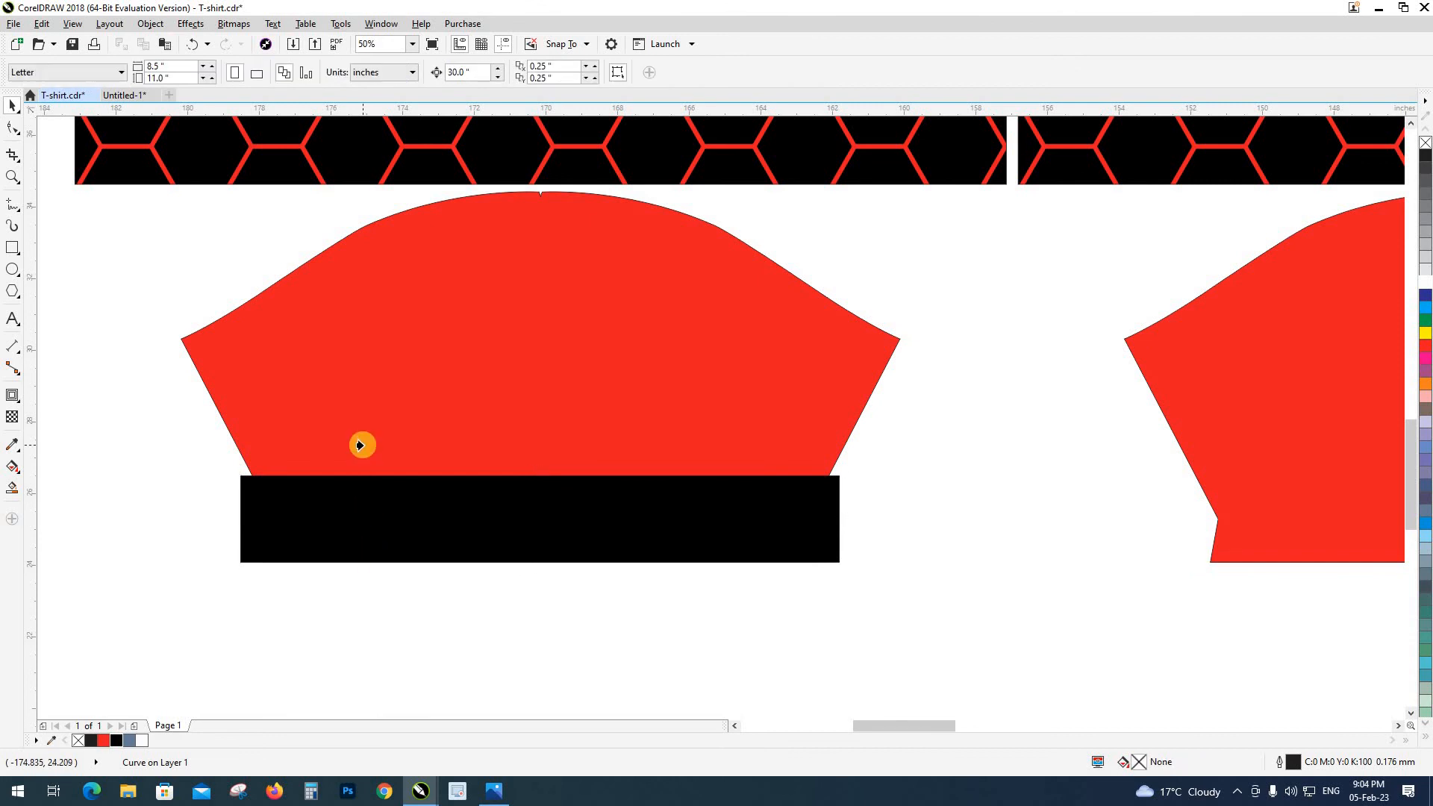
{"action": "left_click", "coordinate": [363, 444]}
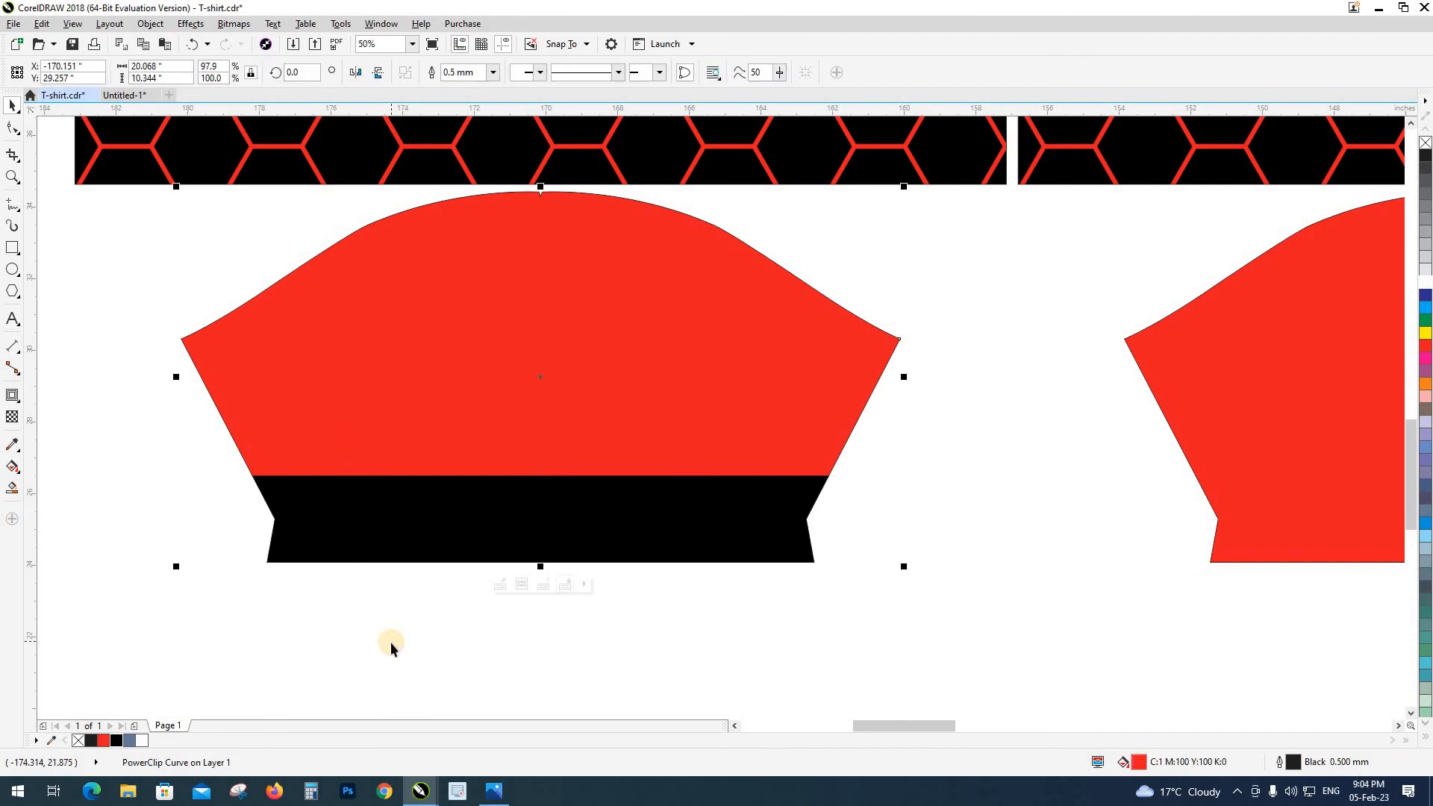
{"action": "left_click", "coordinate": [320, 600]}
Step: Replace the plain red sleeve under the back piece with a copy of the black-cuffed sleeve, centred on the back piece
{"action": "scroll", "coordinate": [321, 600], "scroll_direction": "down", "scroll_amount": 4}
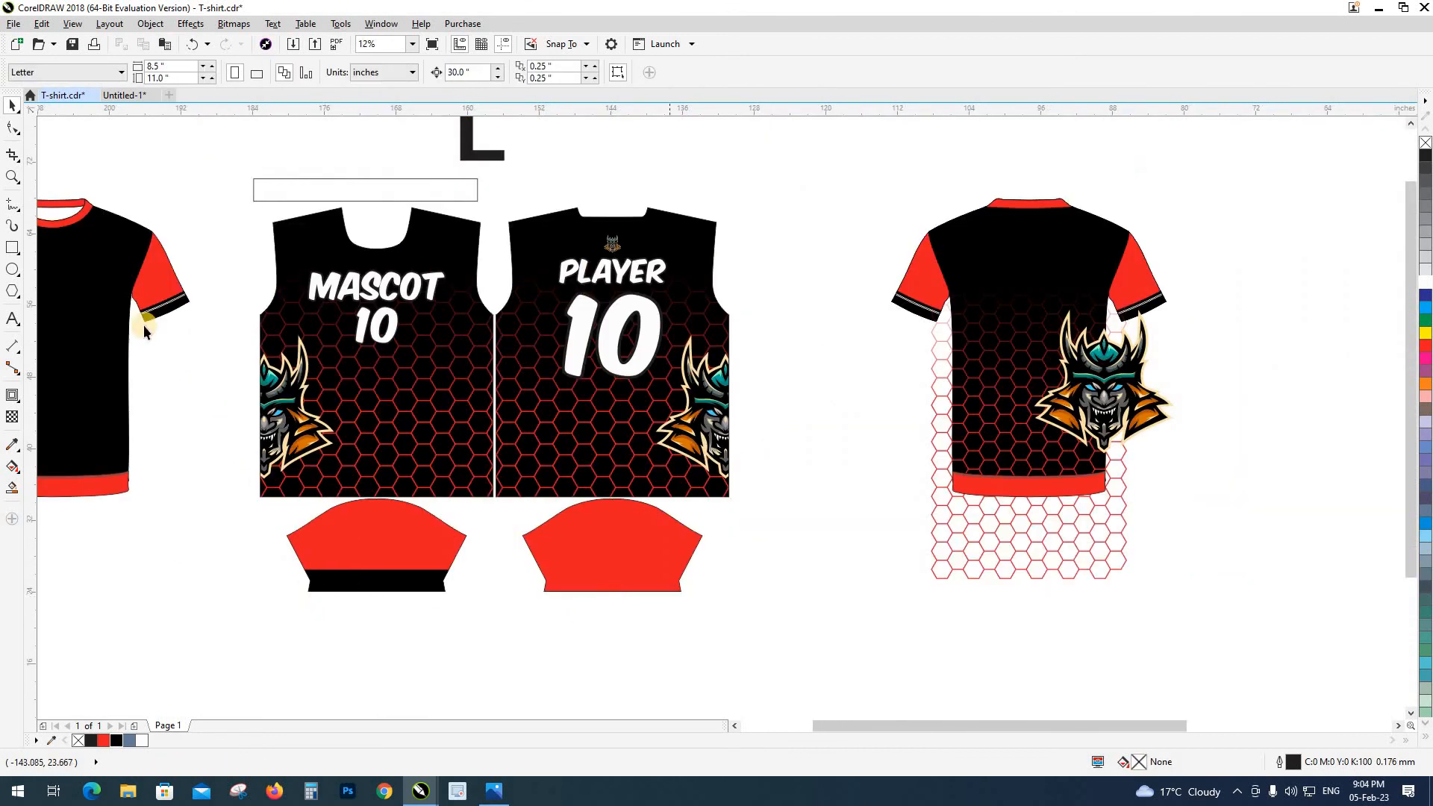
{"action": "left_click", "coordinate": [575, 530]}
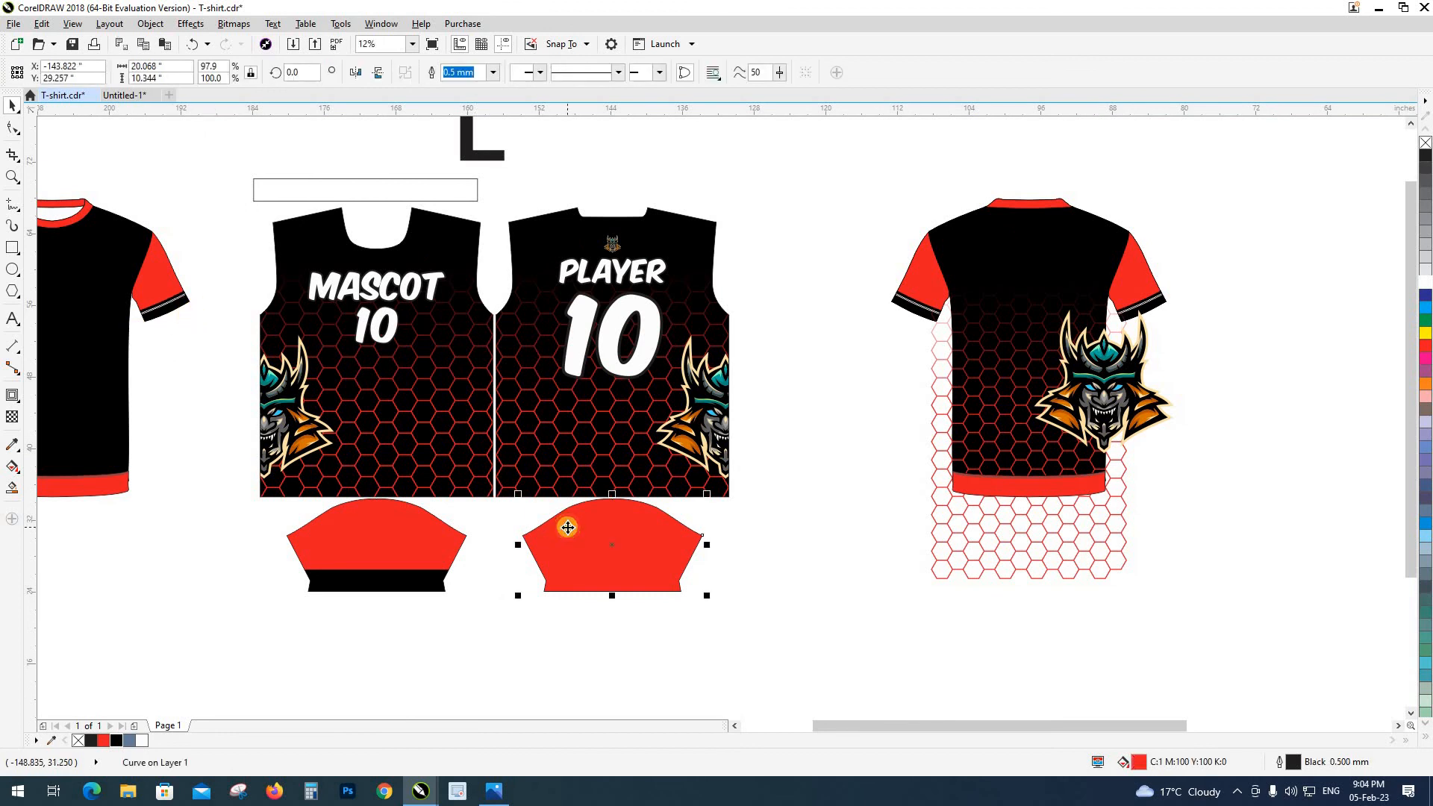
{"action": "key", "text": "Delete"}
{"action": "left_click_drag", "start_coordinate": [417, 571], "coordinate": [548, 627]}
{"action": "right_click", "coordinate": [546, 572]}
{"action": "left_click", "coordinate": [576, 462], "text": "shift"}
{"action": "key", "text": "c"}
{"action": "left_click", "coordinate": [561, 627]}
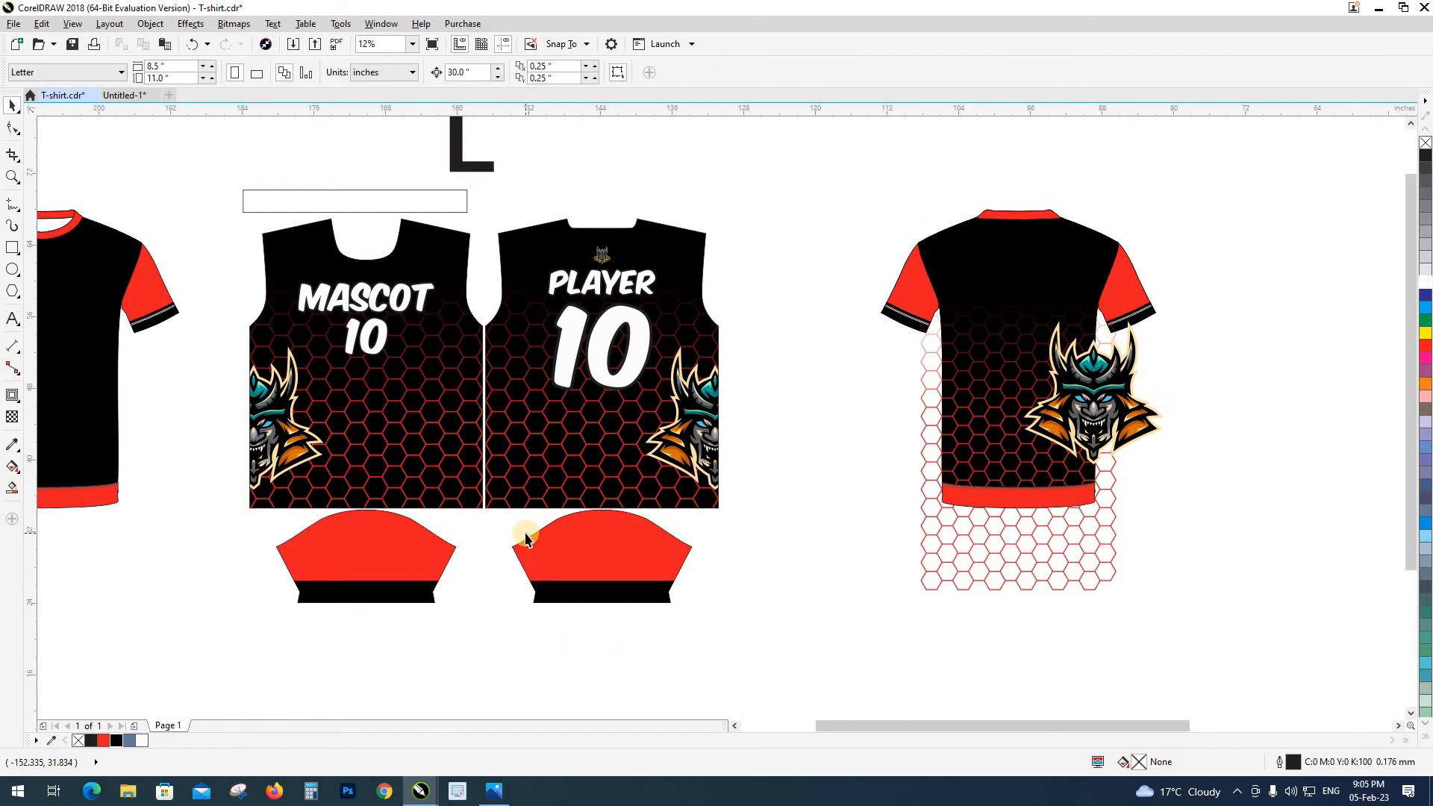
Step: Centre the collar strip above the front piece and move the size letter L to the right, above the back piece
{"action": "left_click_drag", "start_coordinate": [524, 534], "coordinate": [598, 561]}
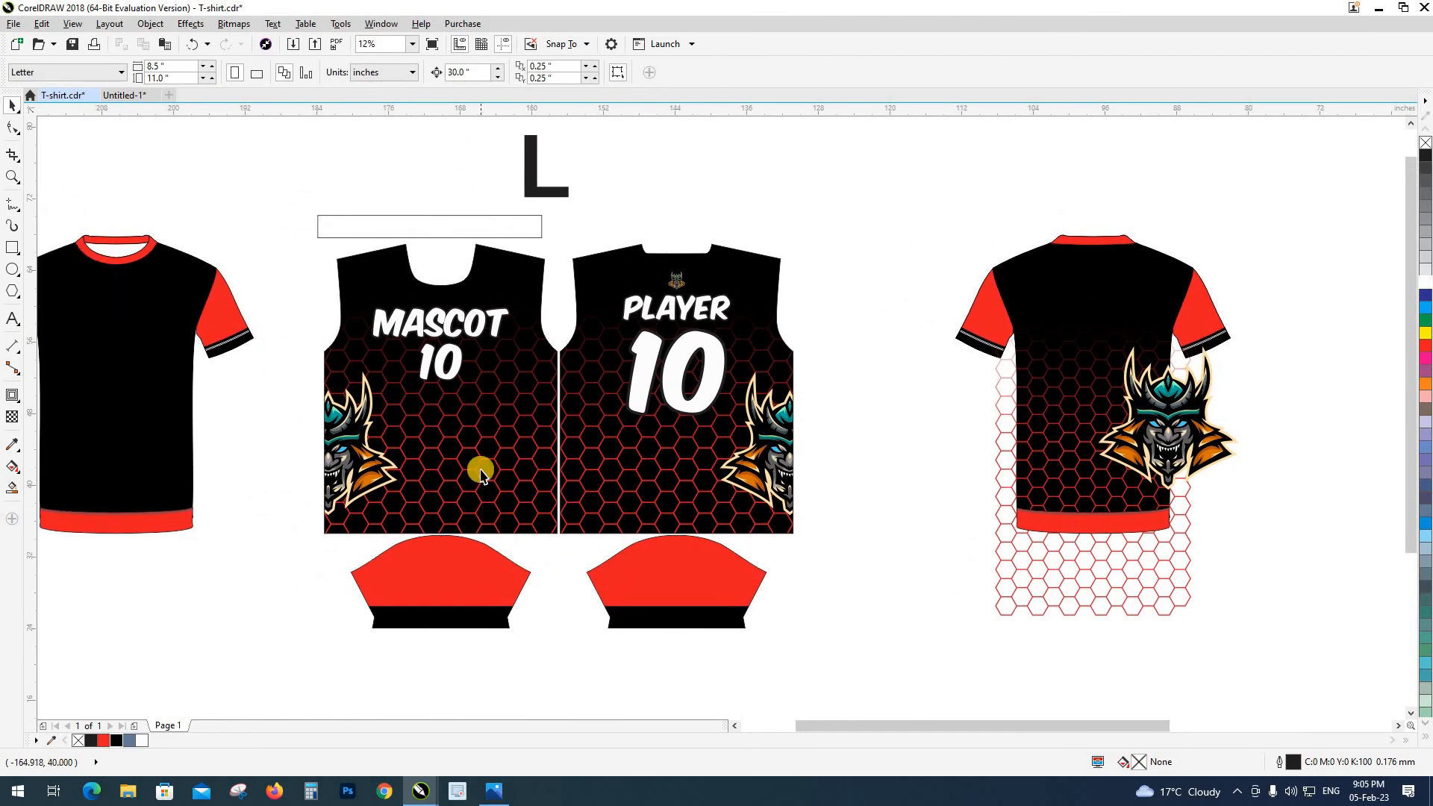
{"action": "left_click_drag", "start_coordinate": [308, 302], "coordinate": [429, 313]}
{"action": "left_click", "coordinate": [455, 275]}
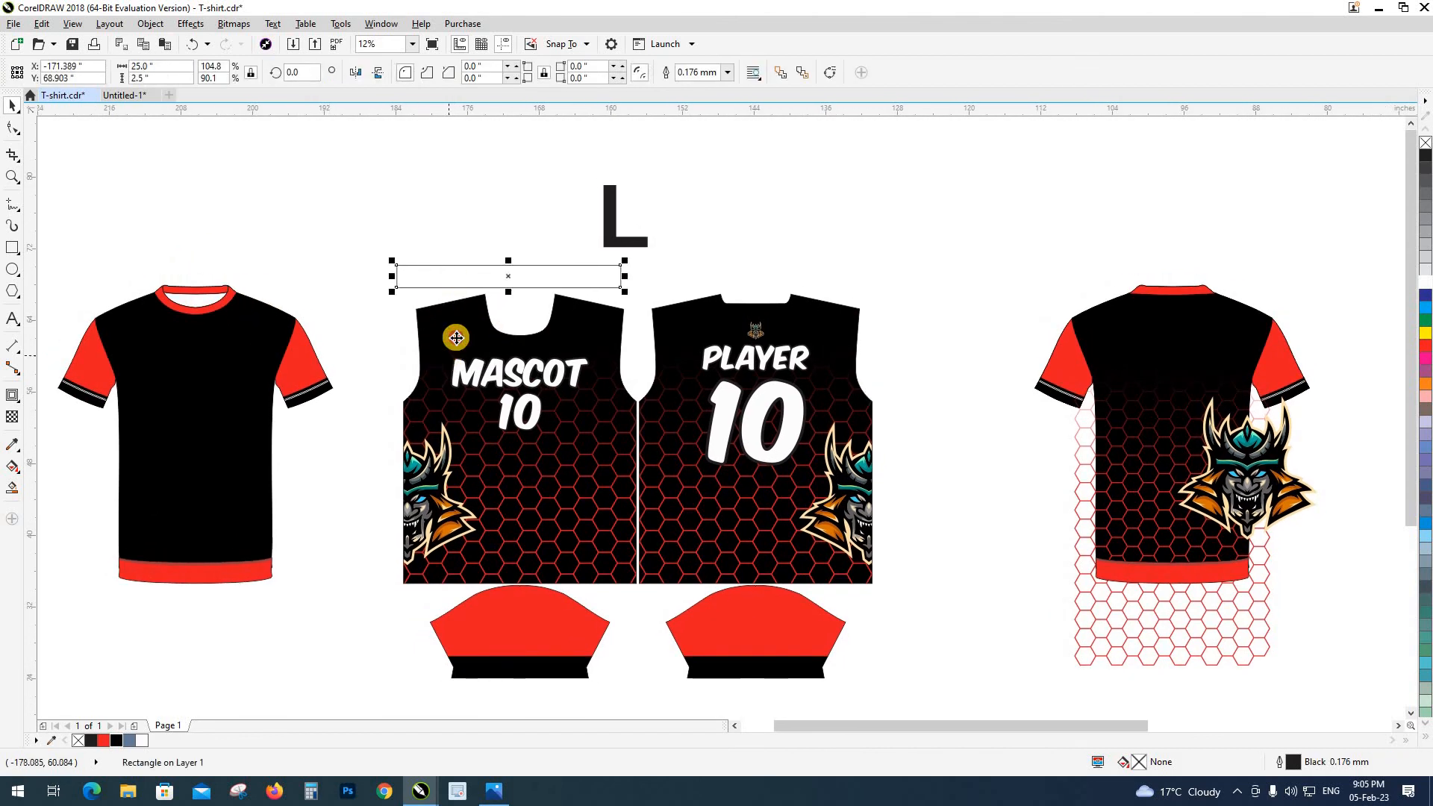
{"action": "left_click", "coordinate": [457, 337], "text": "shift"}
{"action": "key", "text": "c"}
{"action": "left_click", "coordinate": [566, 225]}
{"action": "left_click_drag", "start_coordinate": [607, 238], "coordinate": [670, 238]}
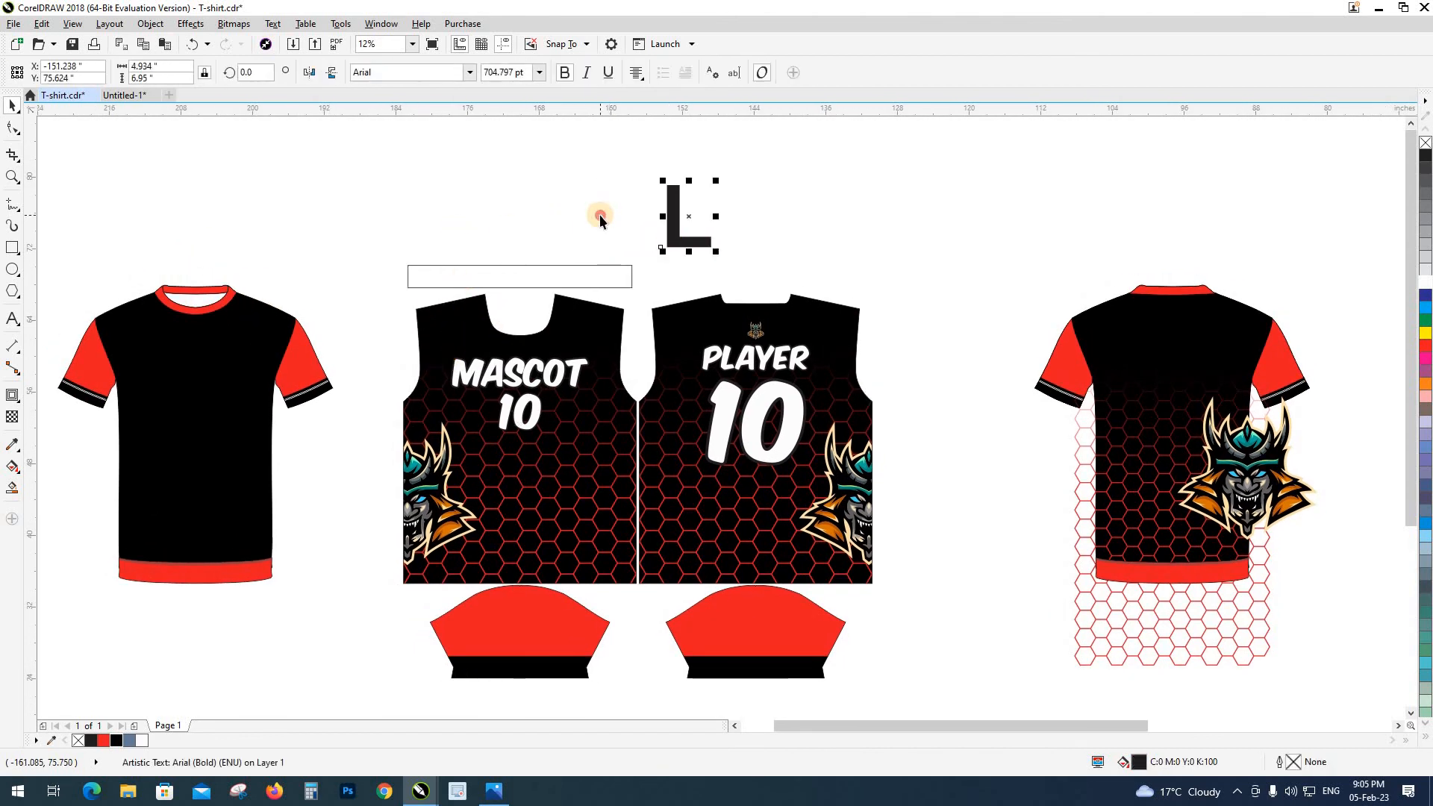
Step: Fill the collar strip above the front piece with the red sampled from the sleeve
{"action": "left_click", "coordinate": [599, 213]}
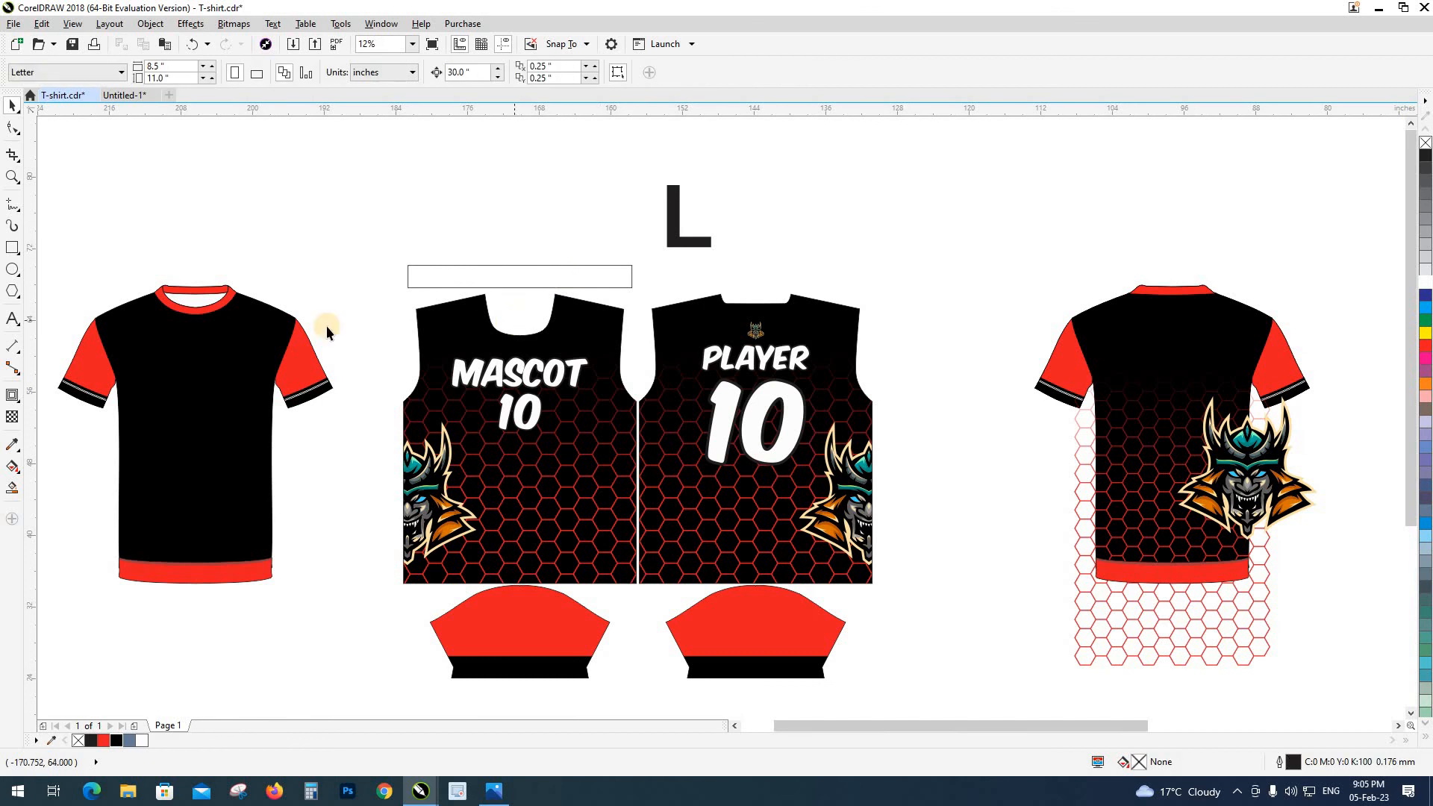
{"action": "key", "text": "i"}
{"action": "left_click", "coordinate": [476, 597]}
{"action": "left_click", "coordinate": [526, 274]}
{"action": "key", "text": "space"}
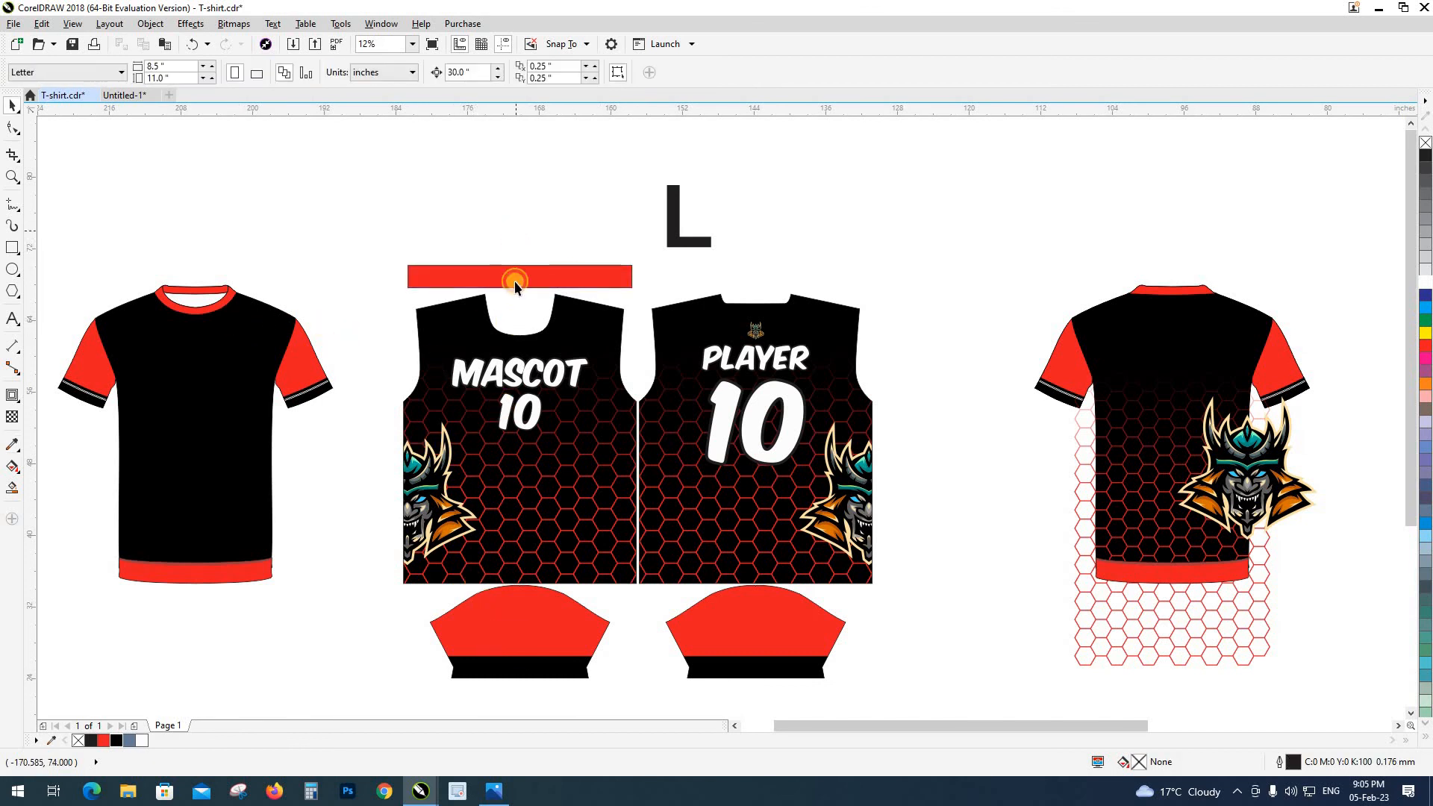
{"action": "left_click", "coordinate": [514, 281]}
{"action": "left_click", "coordinate": [514, 365], "text": "shift"}
{"action": "left_click", "coordinate": [504, 206]}
{"action": "scroll", "coordinate": [517, 327], "scroll_direction": "down", "scroll_amount": 2}
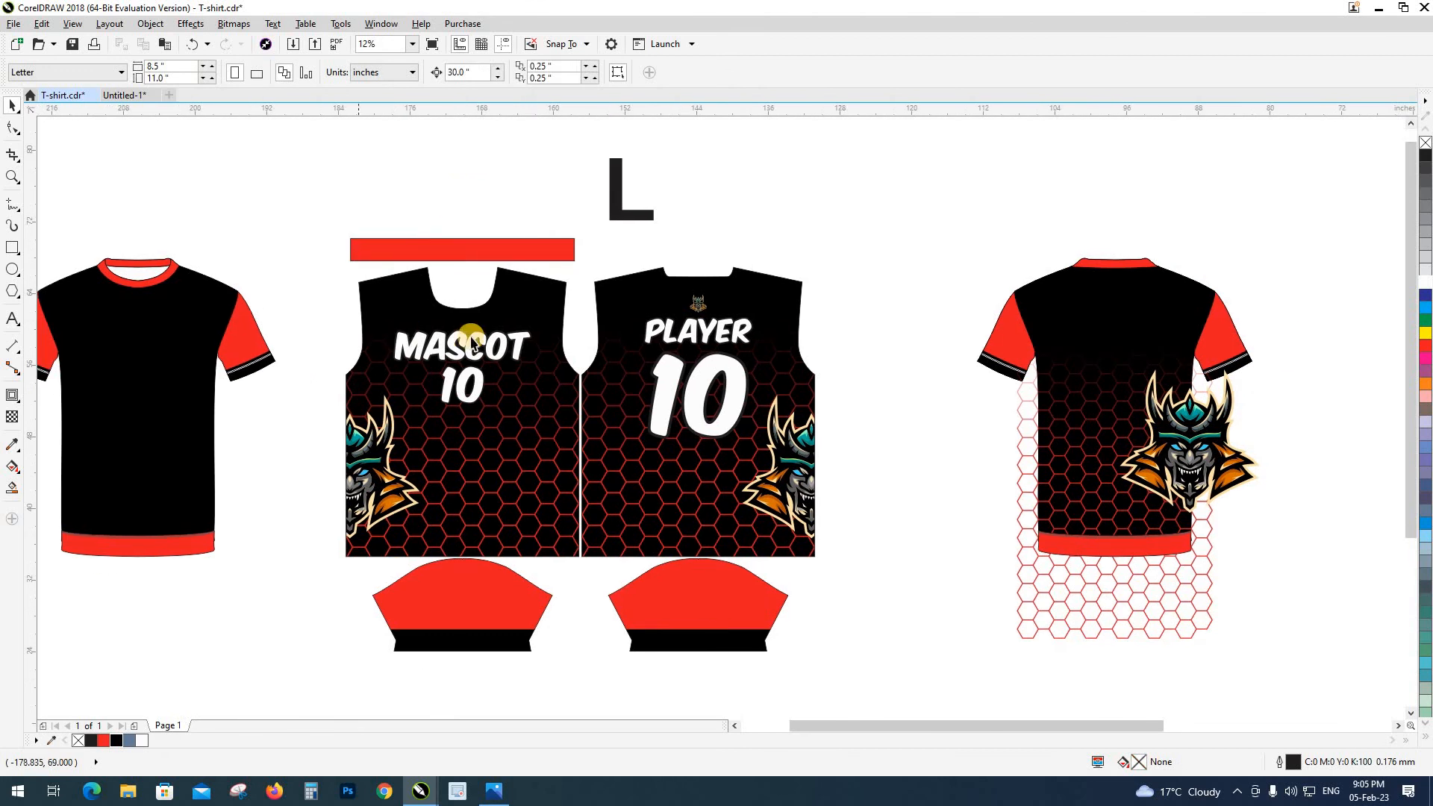
{"action": "left_click_drag", "start_coordinate": [736, 253], "coordinate": [933, 538]}
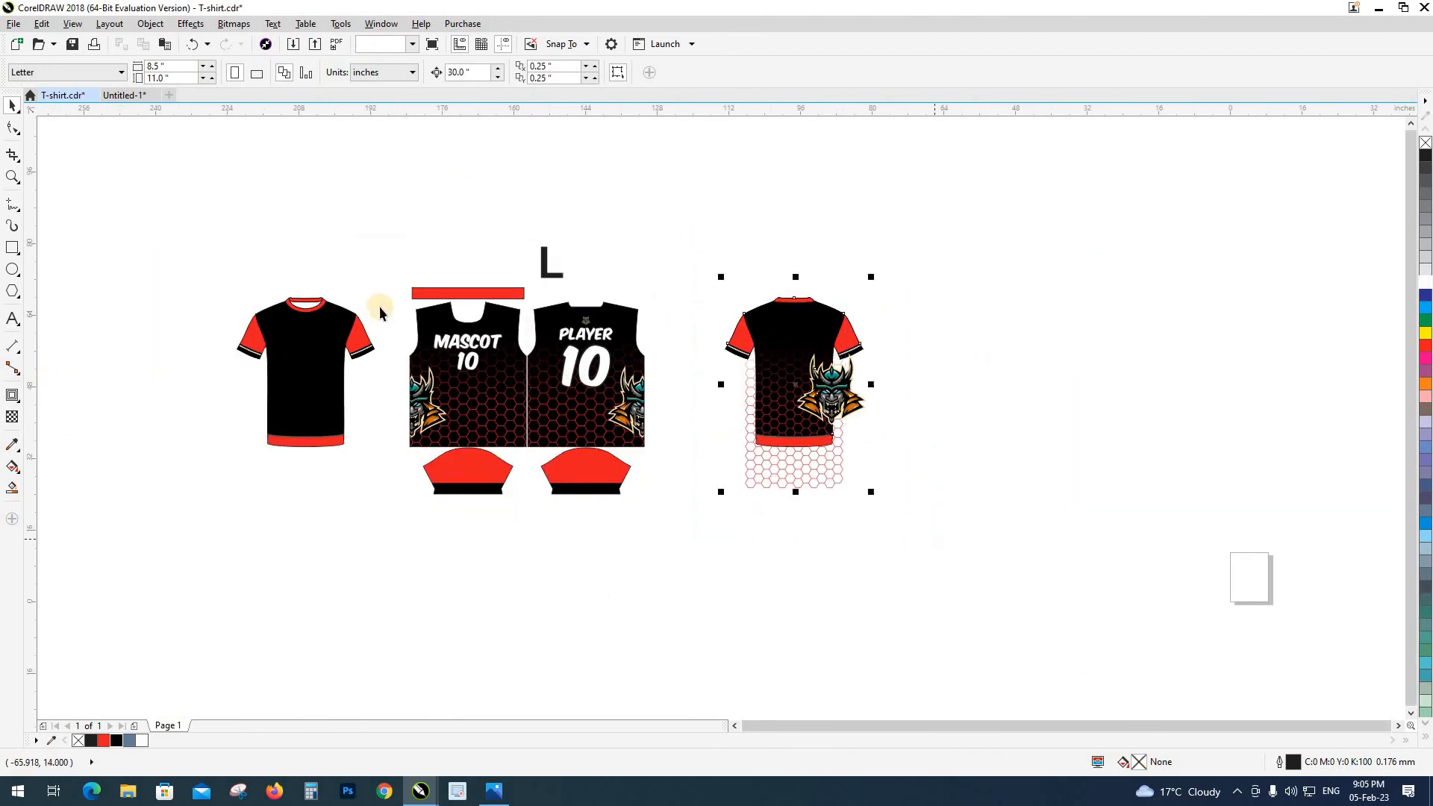
{"action": "key", "text": "Delete"}
{"action": "left_click_drag", "start_coordinate": [194, 238], "coordinate": [365, 487]}
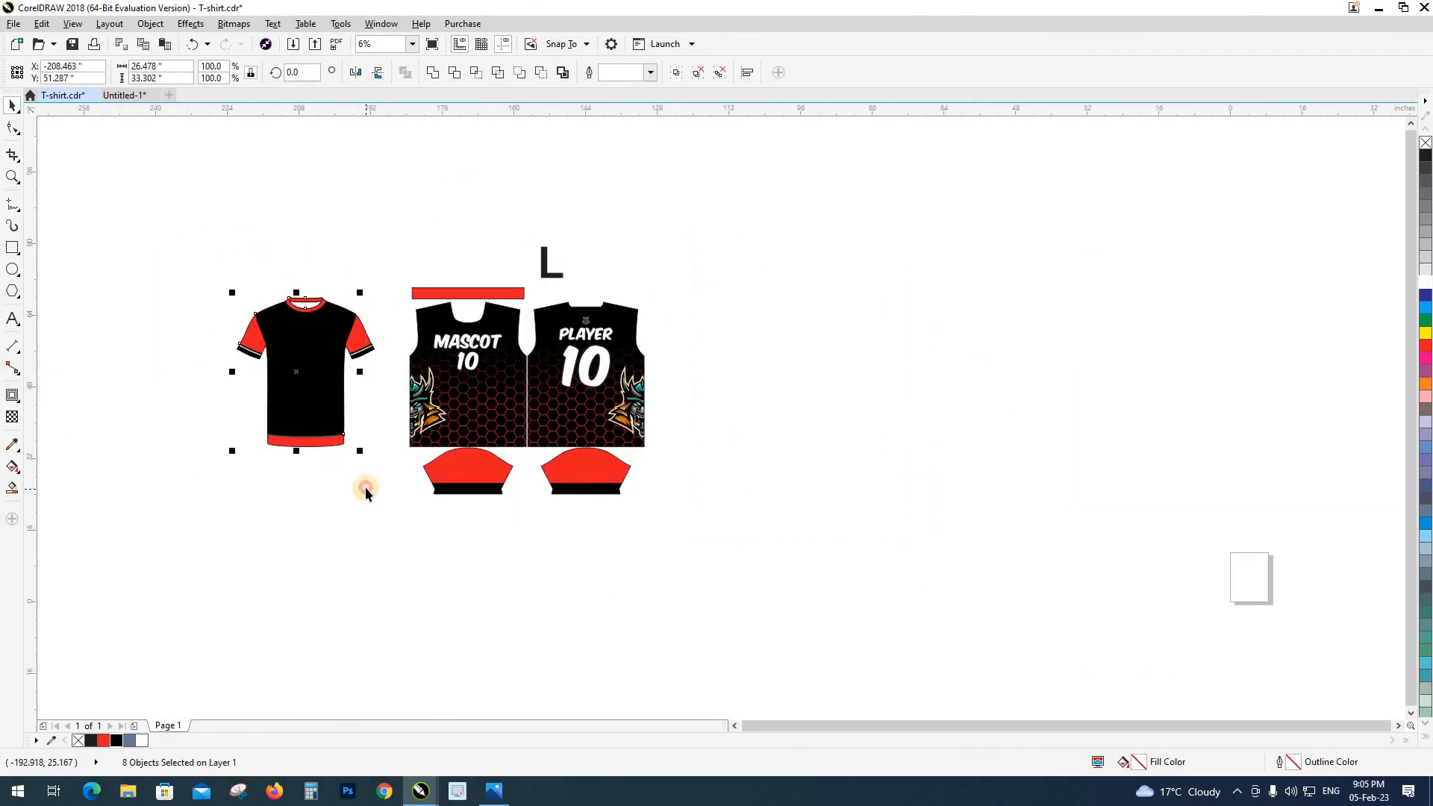
{"action": "key", "text": "ctrl+z"}
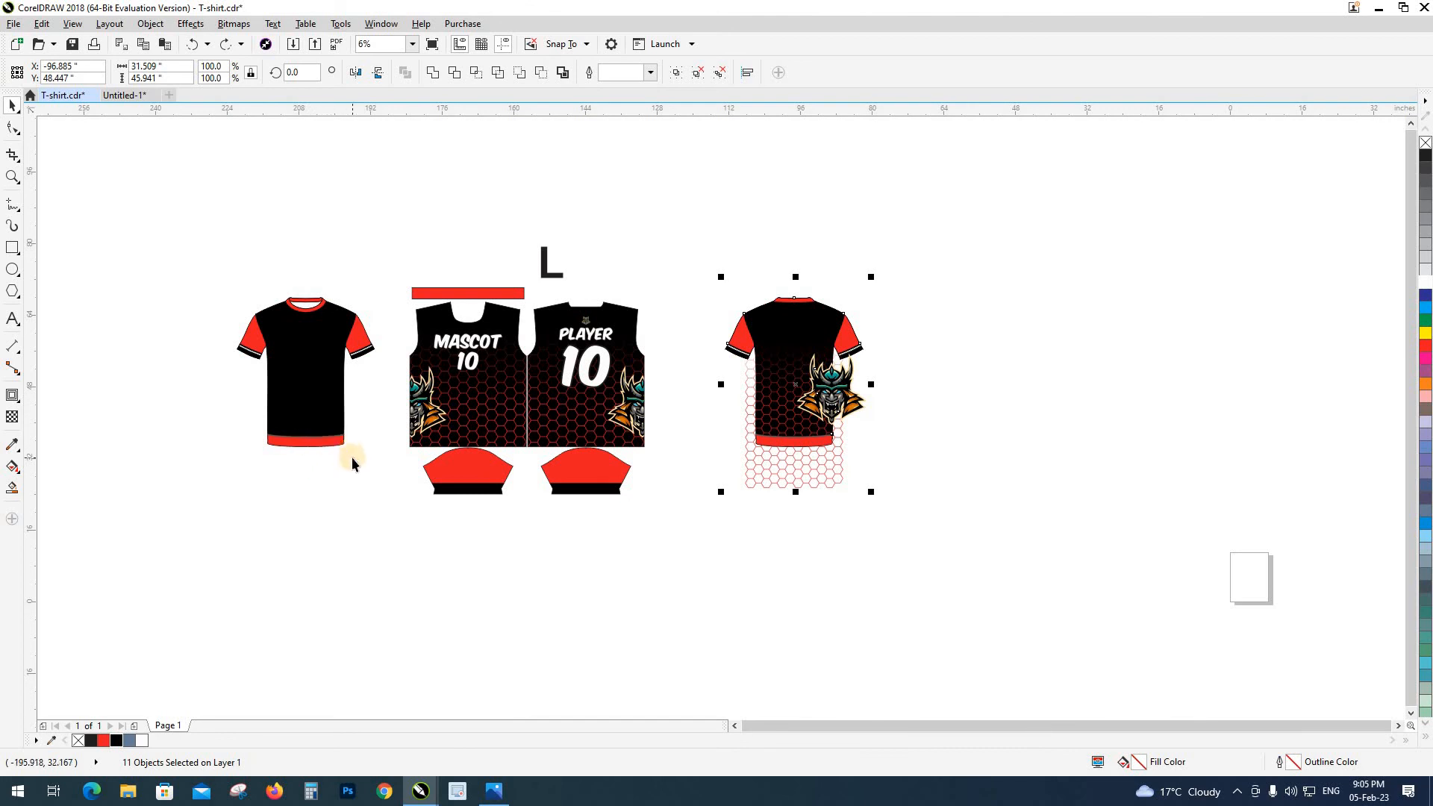
Step: Examine the red hem band on the front and back mockups, including the back mockup's outlines in wireframe view
{"action": "left_click", "coordinate": [351, 456]}
{"action": "key", "text": "z"}
{"action": "left_click_drag", "start_coordinate": [575, 531], "coordinate": [425, 568]}
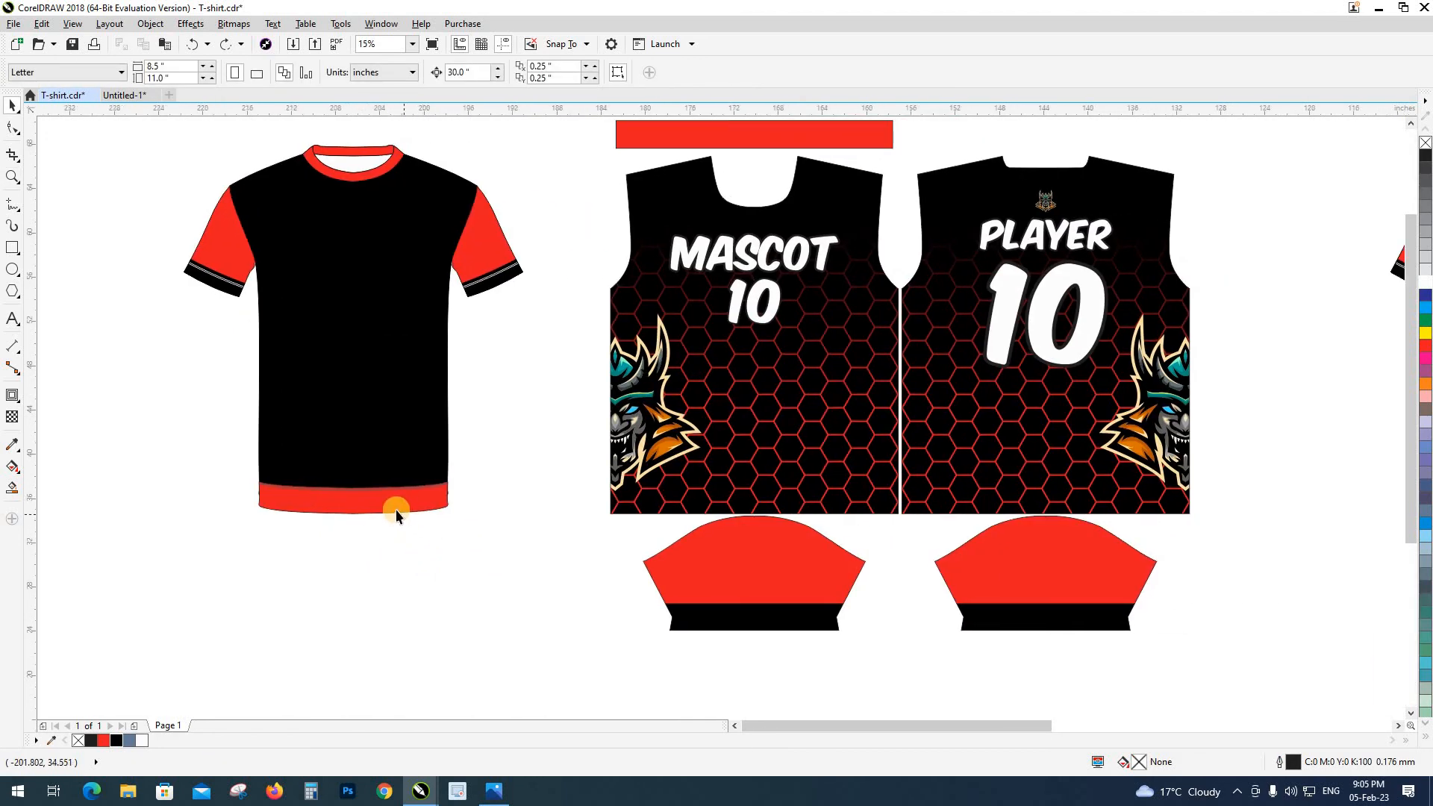
{"action": "left_click_drag", "start_coordinate": [572, 532], "coordinate": [221, 534]}
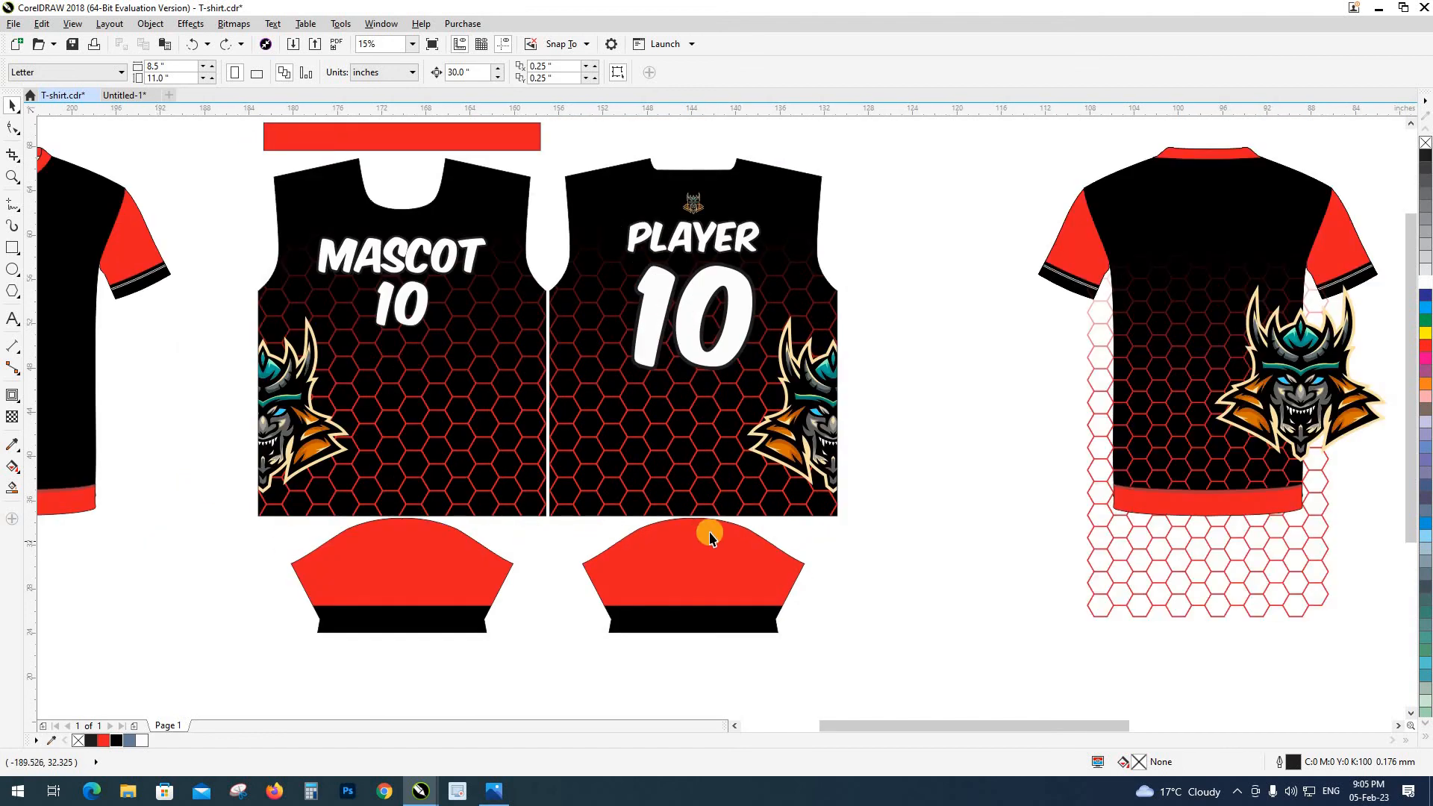
{"action": "left_click_drag", "start_coordinate": [1184, 512], "coordinate": [964, 519]}
{"action": "key", "text": "shift+F9"}
{"action": "scroll", "coordinate": [901, 512], "scroll_direction": "up", "scroll_amount": 3}
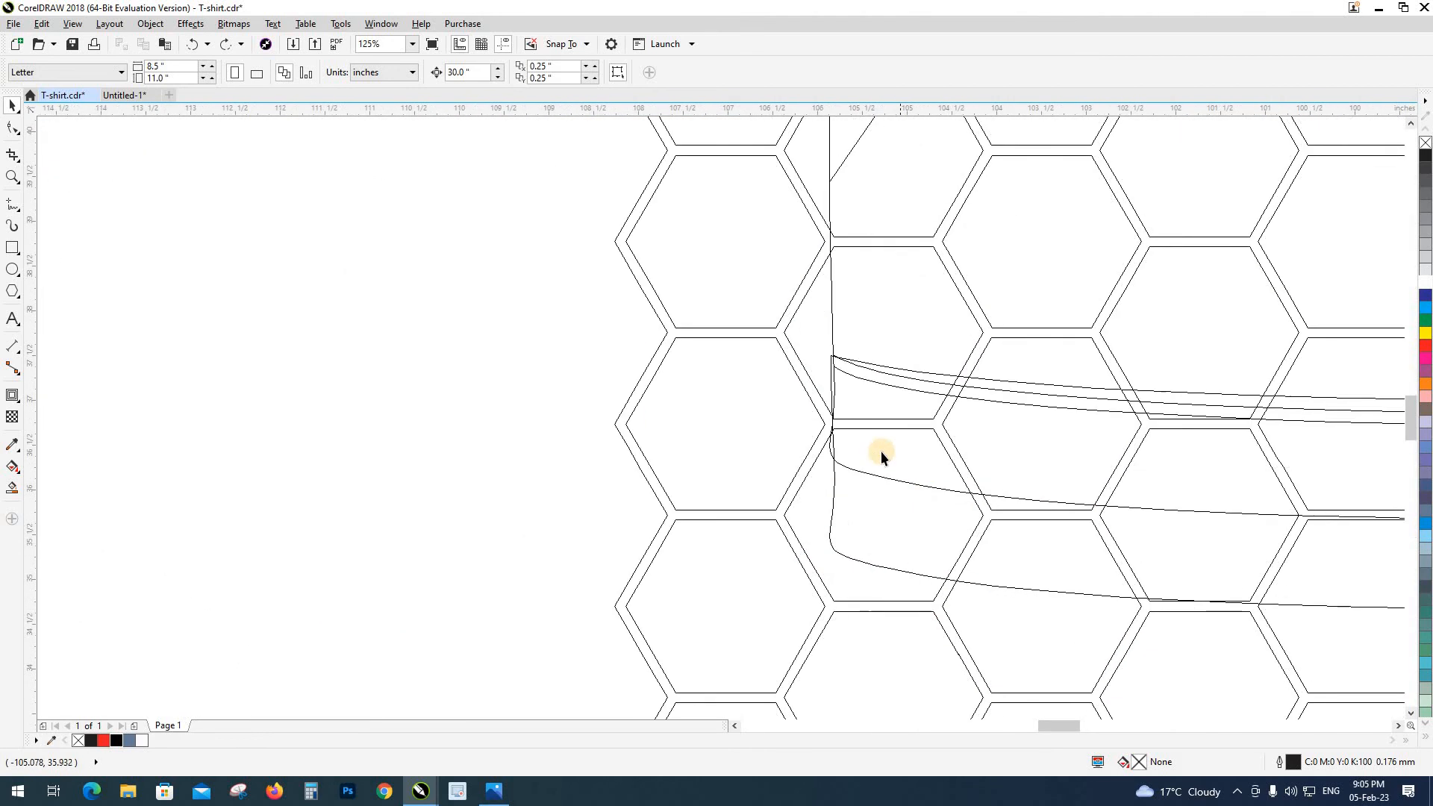
{"action": "key", "text": "shift+F9"}
{"action": "scroll", "coordinate": [768, 419], "scroll_direction": "down", "scroll_amount": 3}
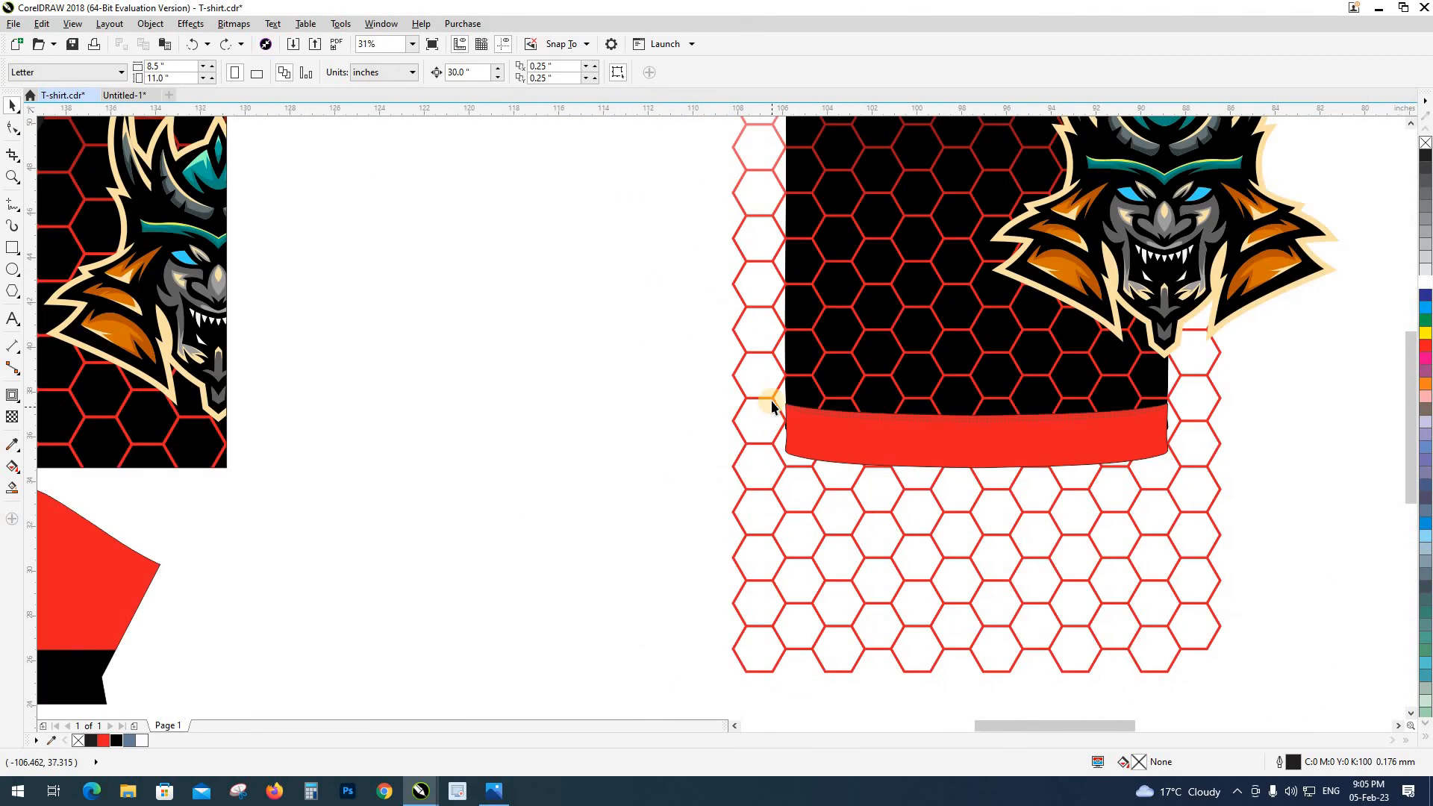
Step: Clip the red hexagon pattern to the body of the back mockup so nothing extends past its edges
{"action": "left_click", "coordinate": [773, 400]}
{"action": "key", "text": "shift+Page_Down"}
{"action": "left_click", "coordinate": [848, 372]}
{"action": "left_click", "coordinate": [732, 463]}
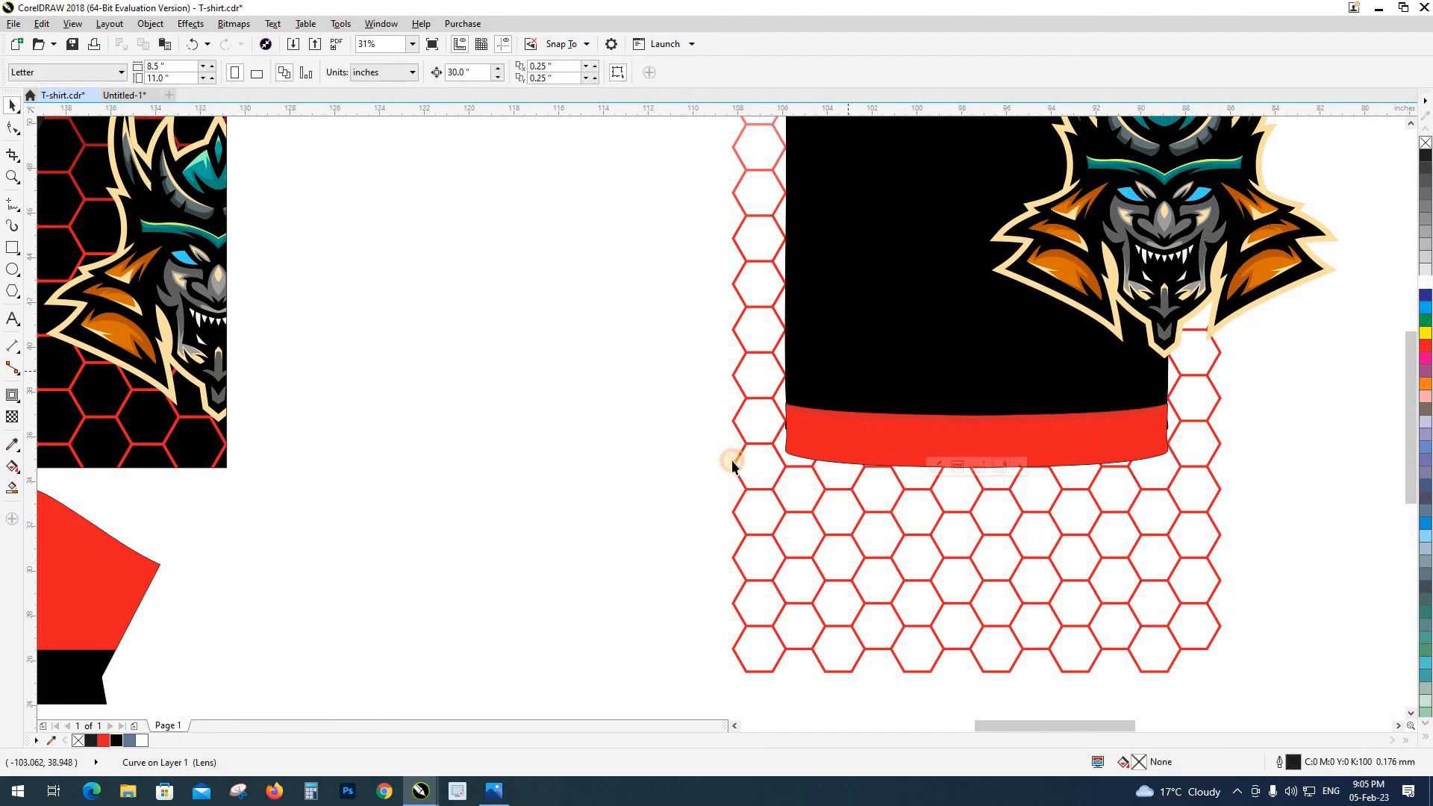
{"action": "left_click", "coordinate": [806, 443]}
{"action": "key", "text": "Escape"}
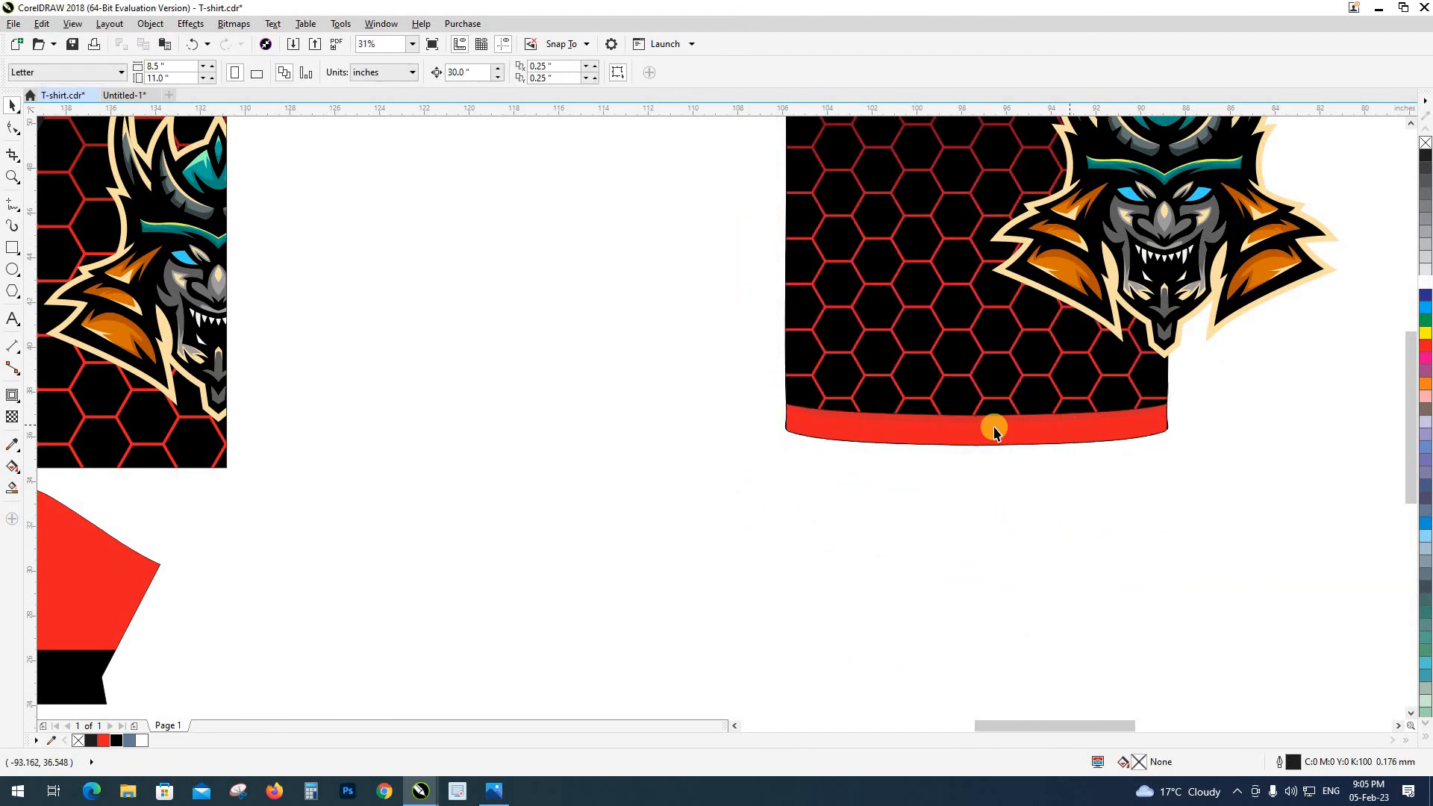
Step: Place a horizontal guideline at the front piece's bottom edge, set the nudge distance to 1 inch and nudge the guideline up once
{"action": "scroll", "coordinate": [956, 413], "scroll_direction": "up", "scroll_amount": 3}
{"action": "scroll", "coordinate": [951, 438], "scroll_direction": "down", "scroll_amount": 3}
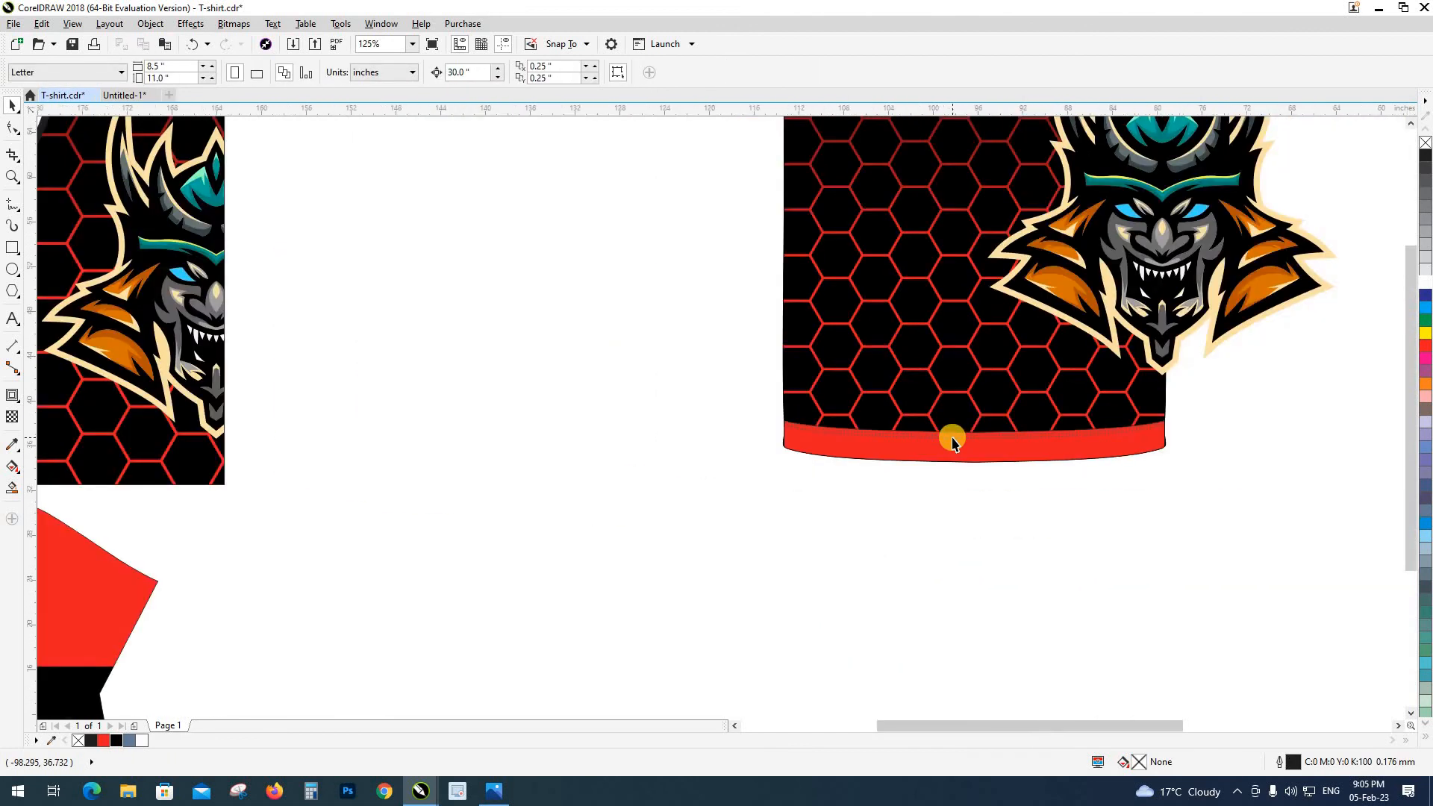
{"action": "left_click_drag", "start_coordinate": [654, 517], "coordinate": [989, 482]}
{"action": "scroll", "coordinate": [447, 425], "scroll_direction": "up", "scroll_amount": 1}
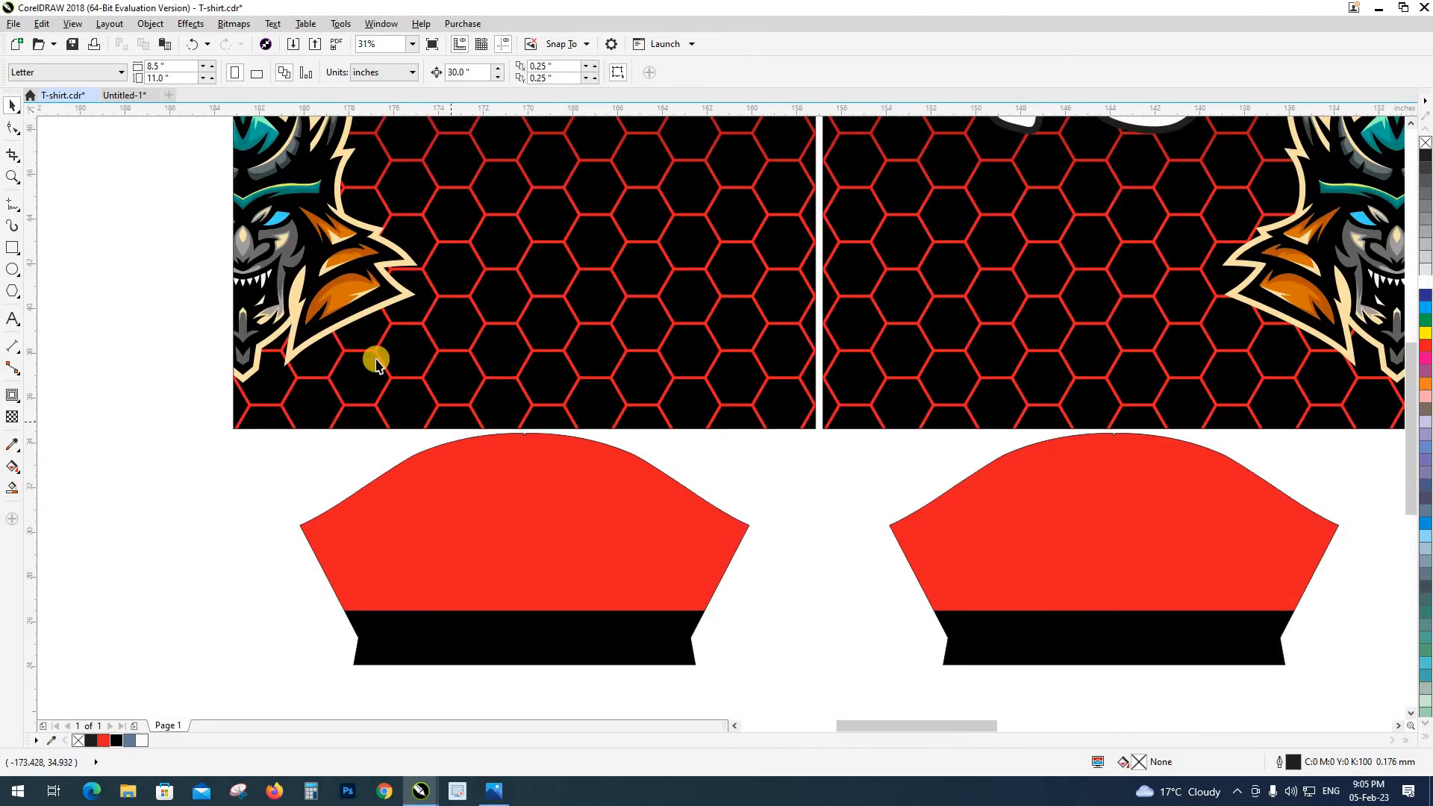
{"action": "left_click_drag", "start_coordinate": [371, 115], "coordinate": [375, 428]}
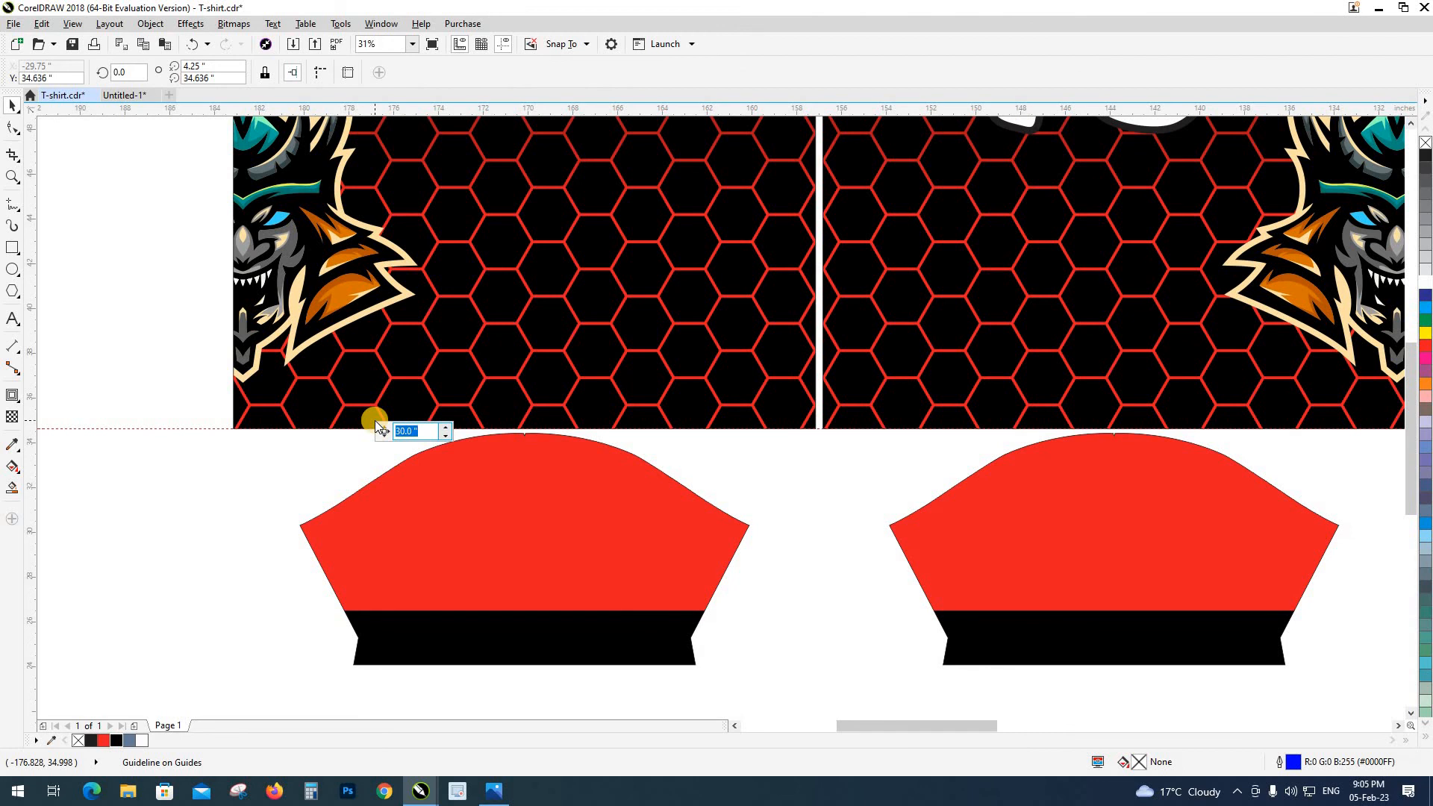
{"action": "key", "text": "Return"}
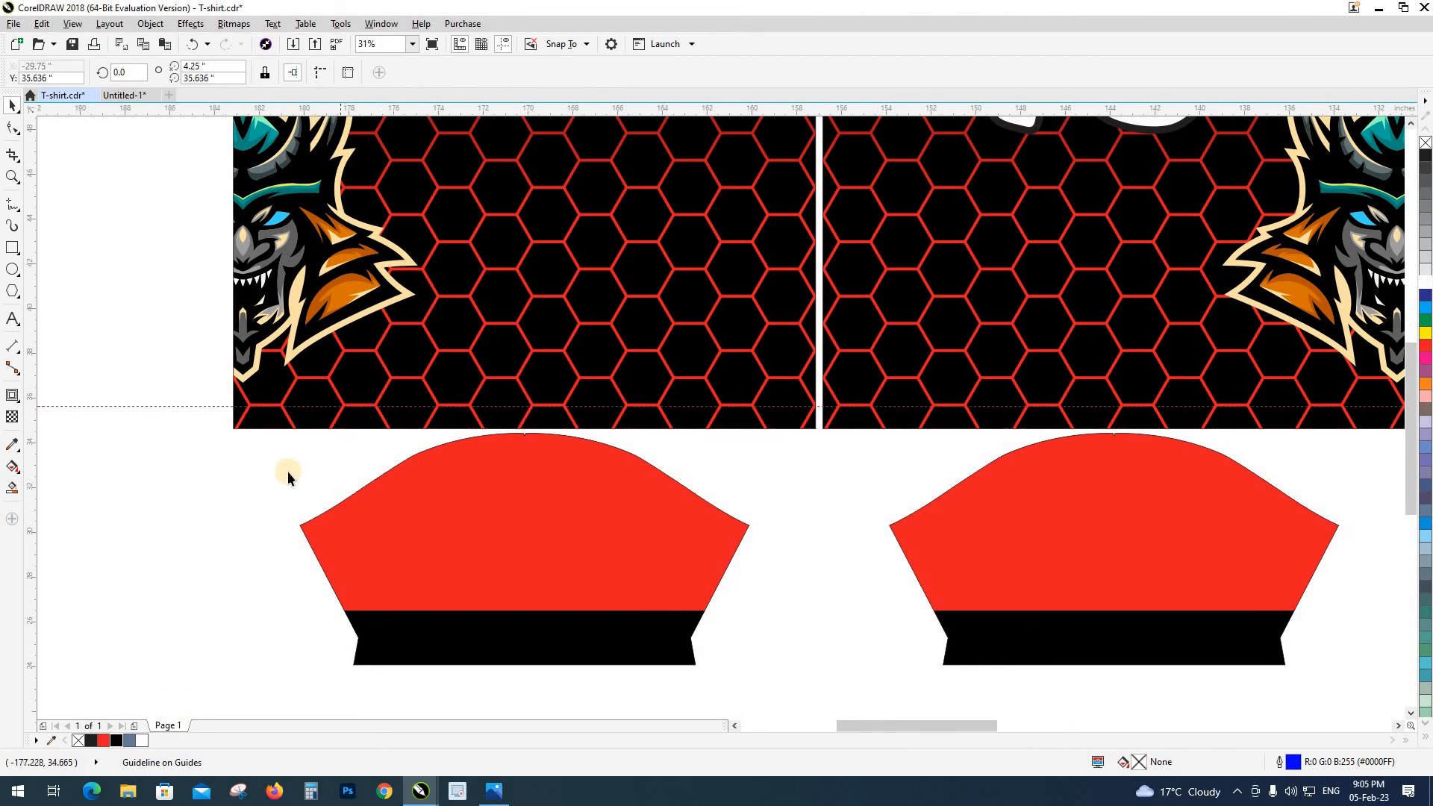
{"action": "left_click", "coordinate": [288, 471]}
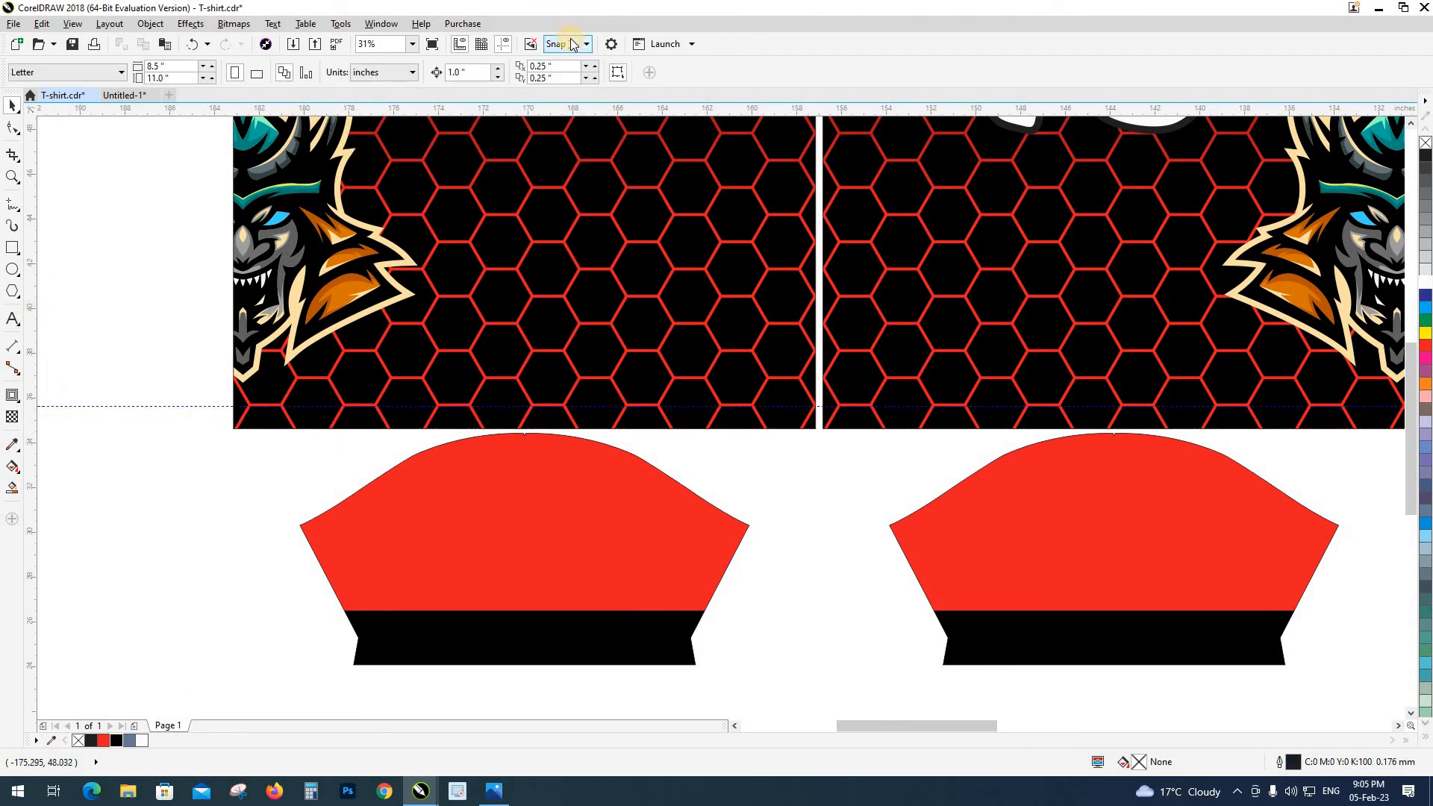
Step: Check the snapping options and draw a rectangle 1 inch high across the front piece's hem, from the guideline to the bottom edge
{"action": "left_click_drag", "start_coordinate": [162, 371], "coordinate": [143, 375]}
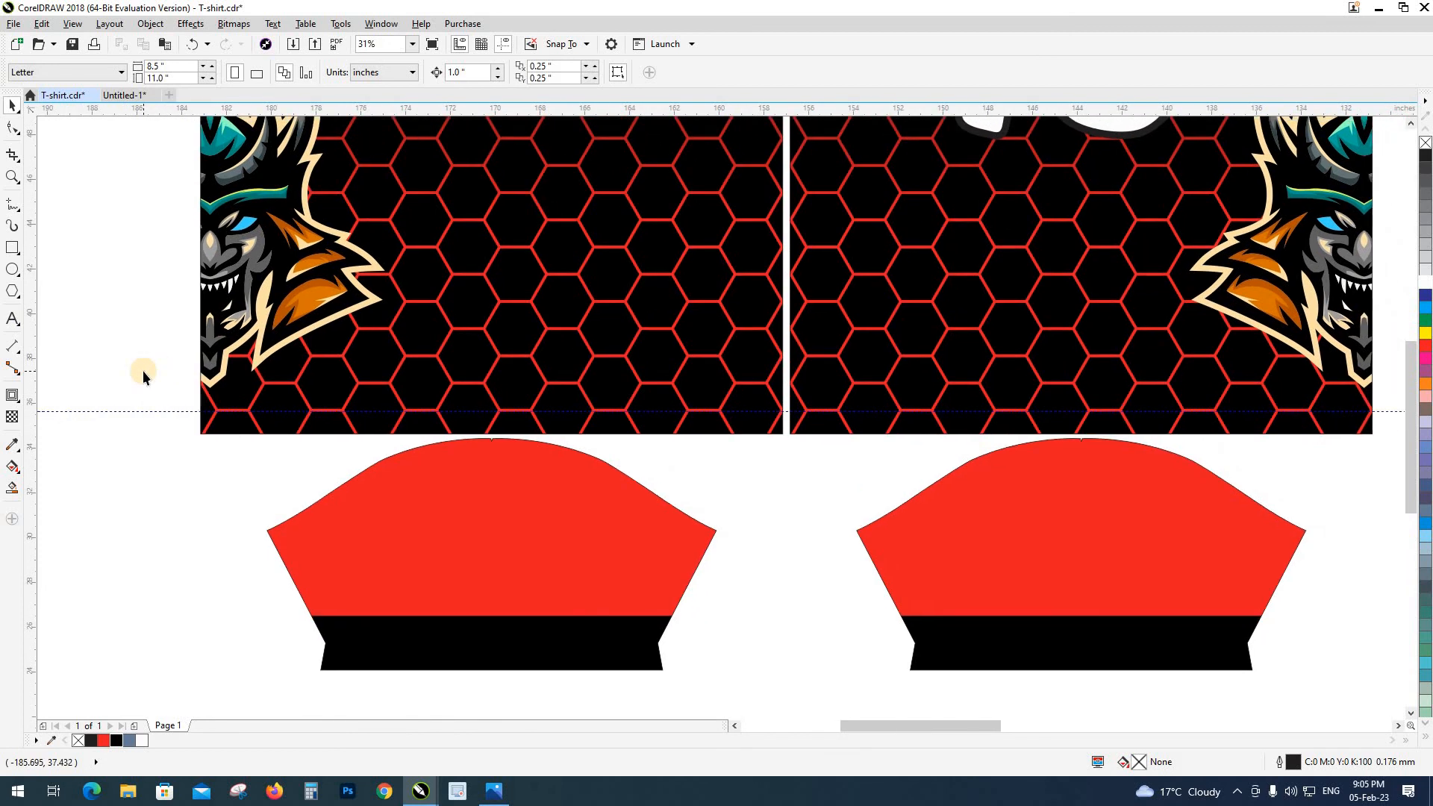
{"action": "left_click", "coordinate": [572, 48]}
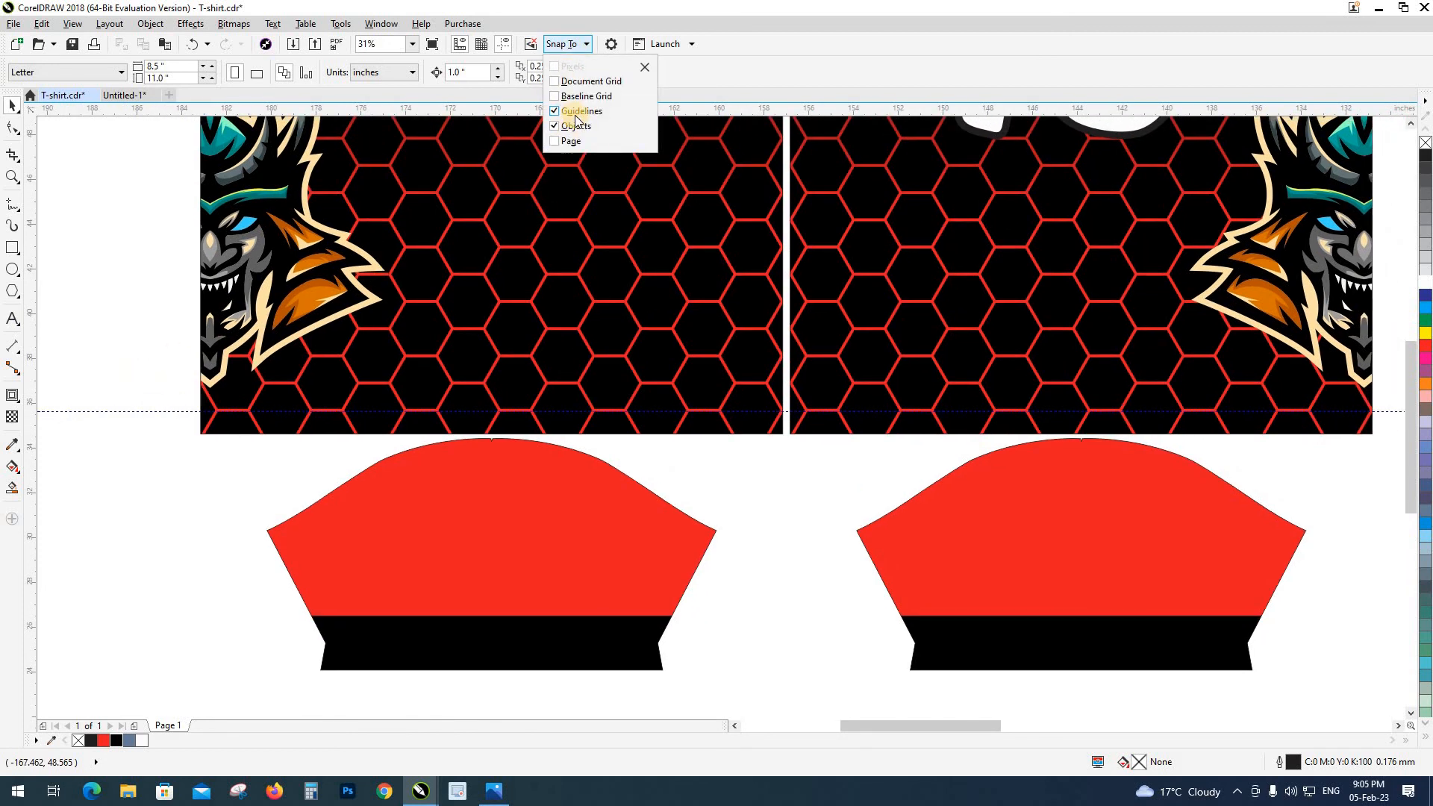
{"action": "left_click", "coordinate": [94, 410]}
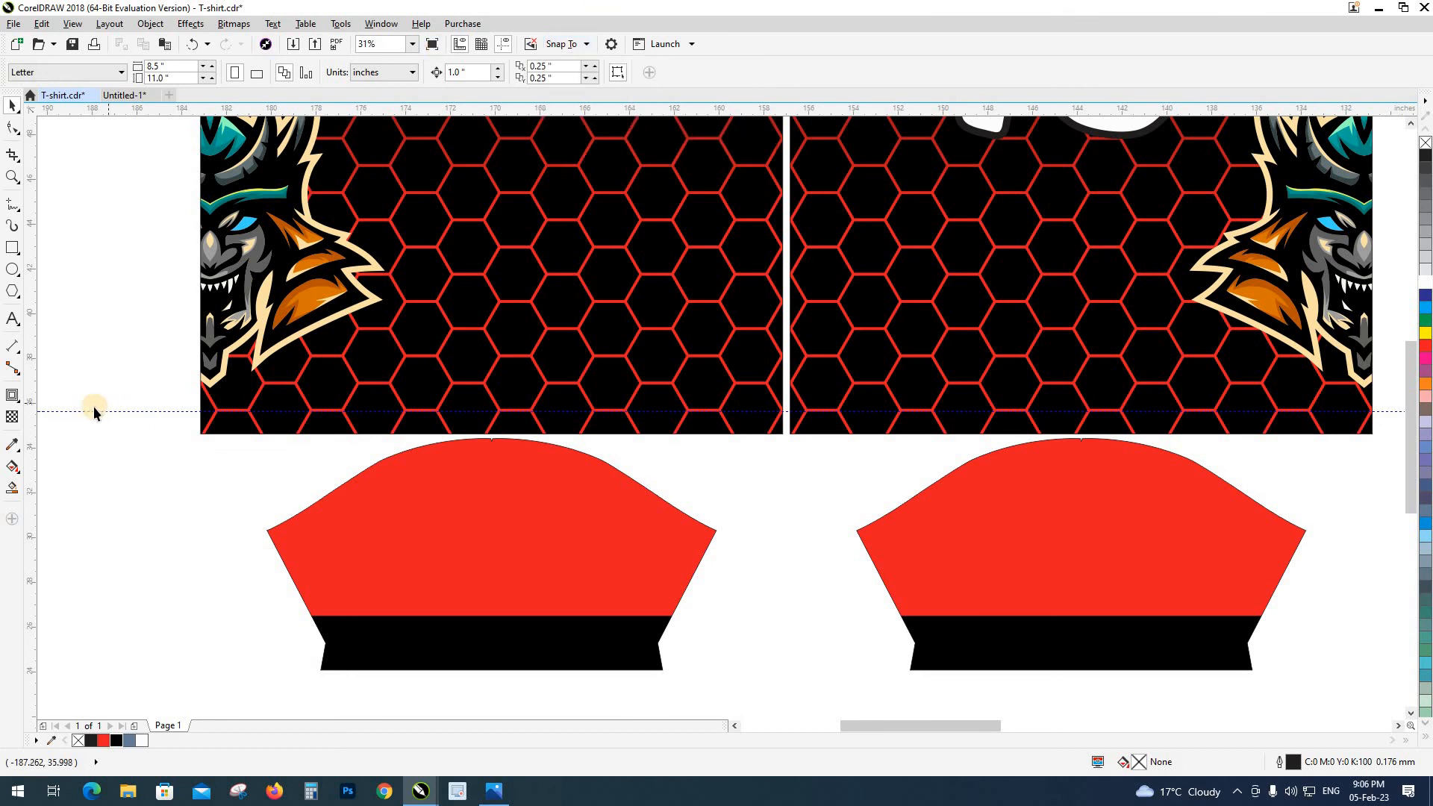
{"action": "left_click", "coordinate": [12, 248]}
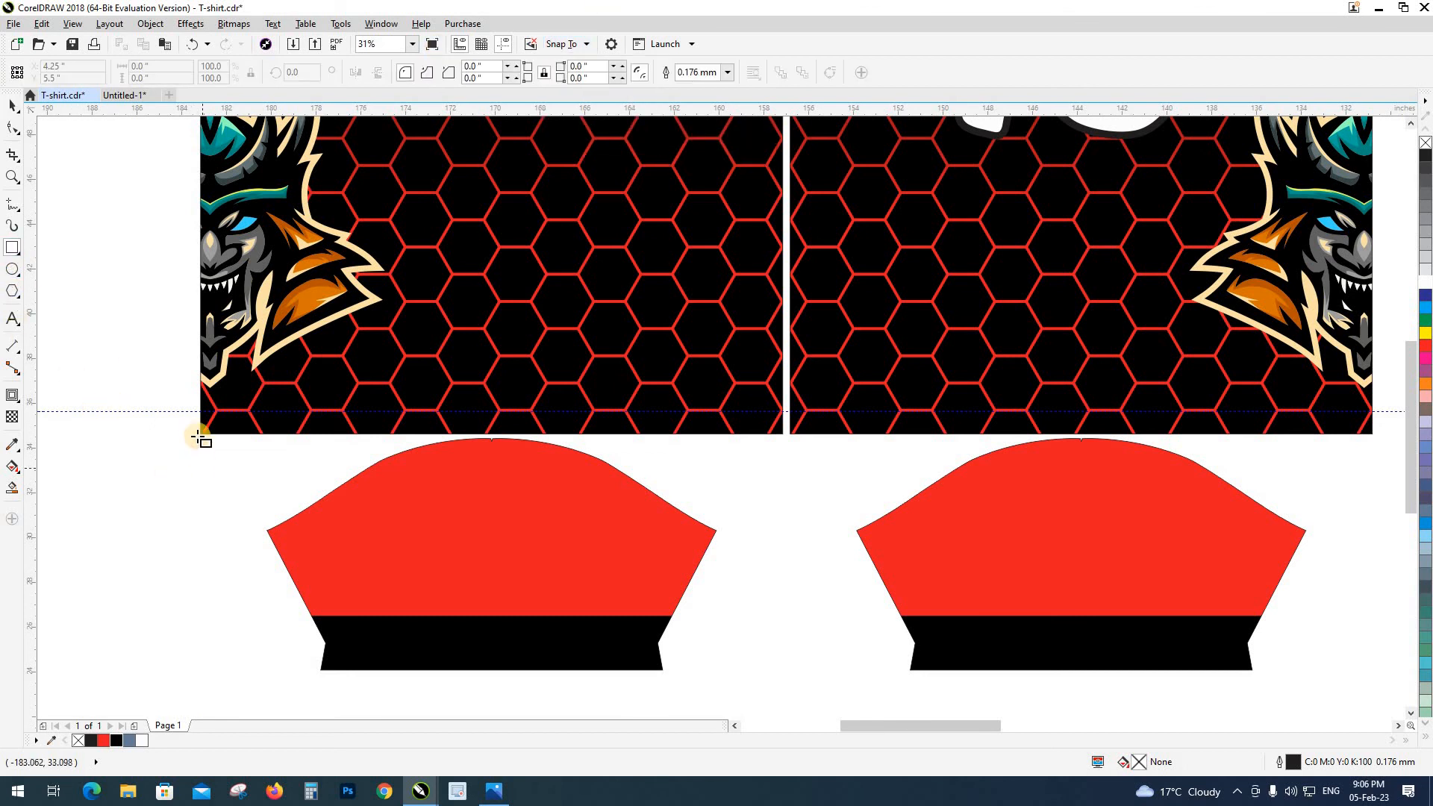
{"action": "left_click_drag", "start_coordinate": [189, 413], "coordinate": [786, 443]}
{"action": "key", "text": "space"}
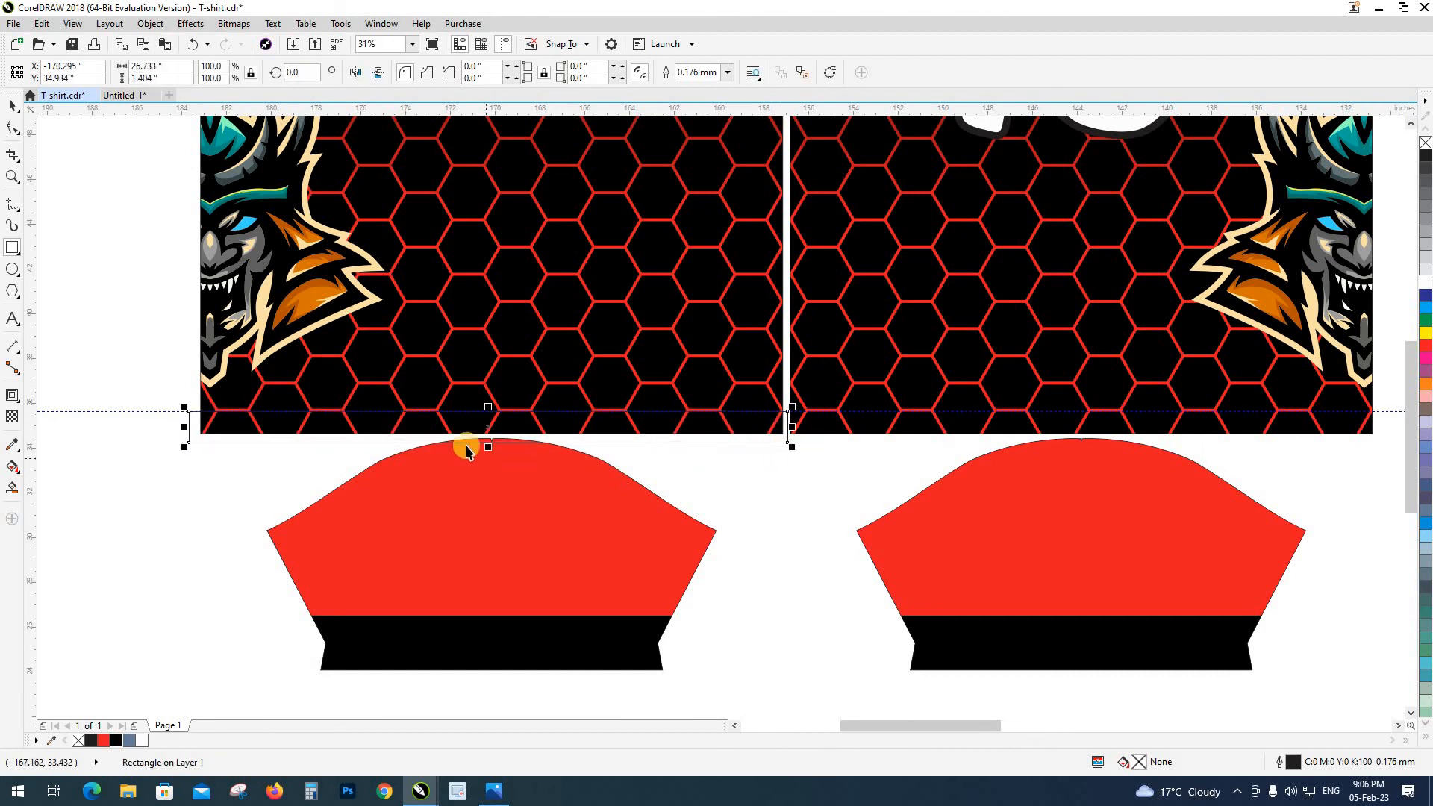
{"action": "scroll", "coordinate": [471, 445], "scroll_direction": "up", "scroll_amount": 5}
{"action": "left_click_drag", "start_coordinate": [611, 462], "coordinate": [617, 387]}
{"action": "scroll", "coordinate": [309, 460], "scroll_direction": "down", "scroll_amount": 5}
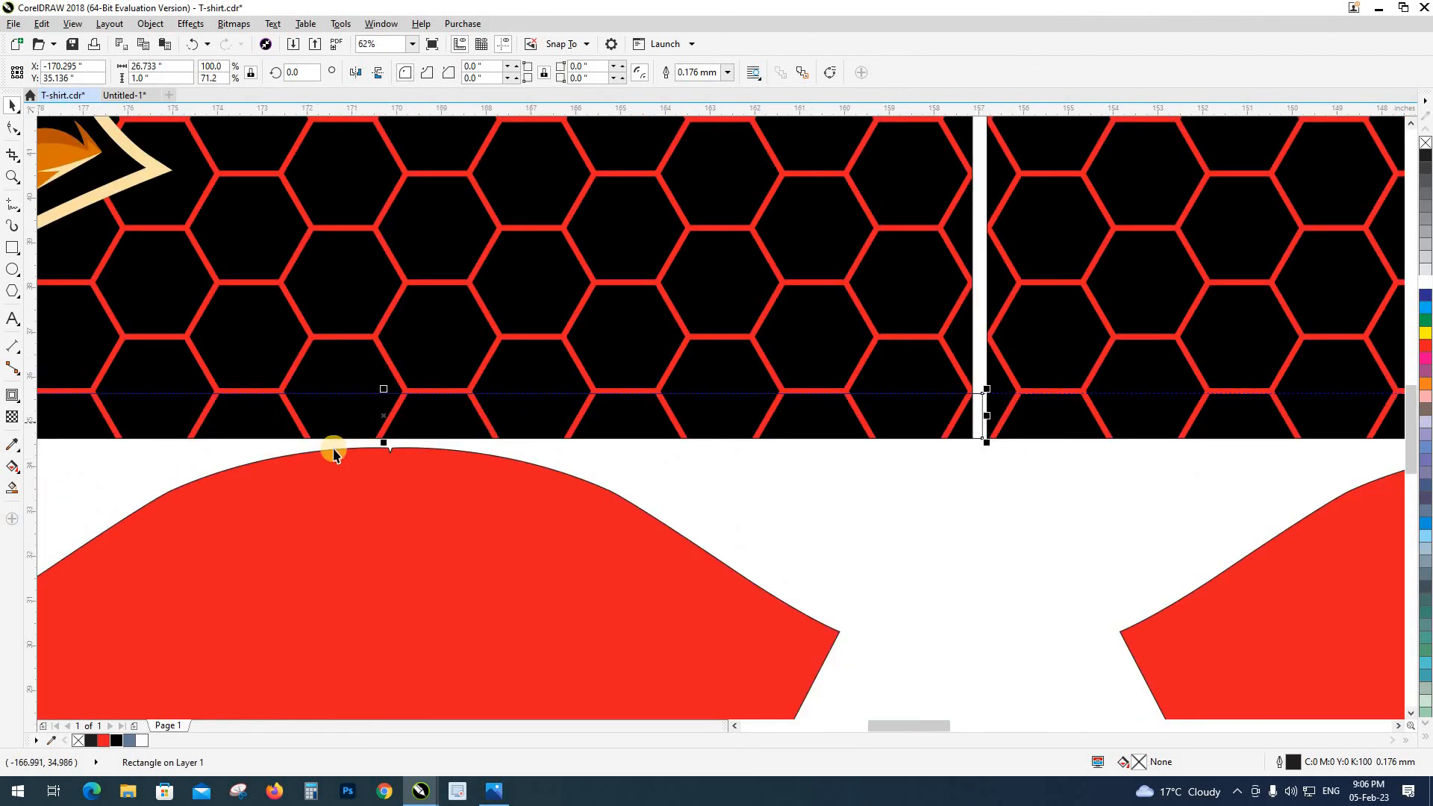
Step: Fill the hem rectangle with red C1 M100 Y100 K0, remove its outline and centre it on the front piece
{"action": "scroll", "coordinate": [399, 462], "scroll_direction": "down", "scroll_amount": 3}
{"action": "scroll", "coordinate": [725, 441], "scroll_direction": "up", "scroll_amount": 3}
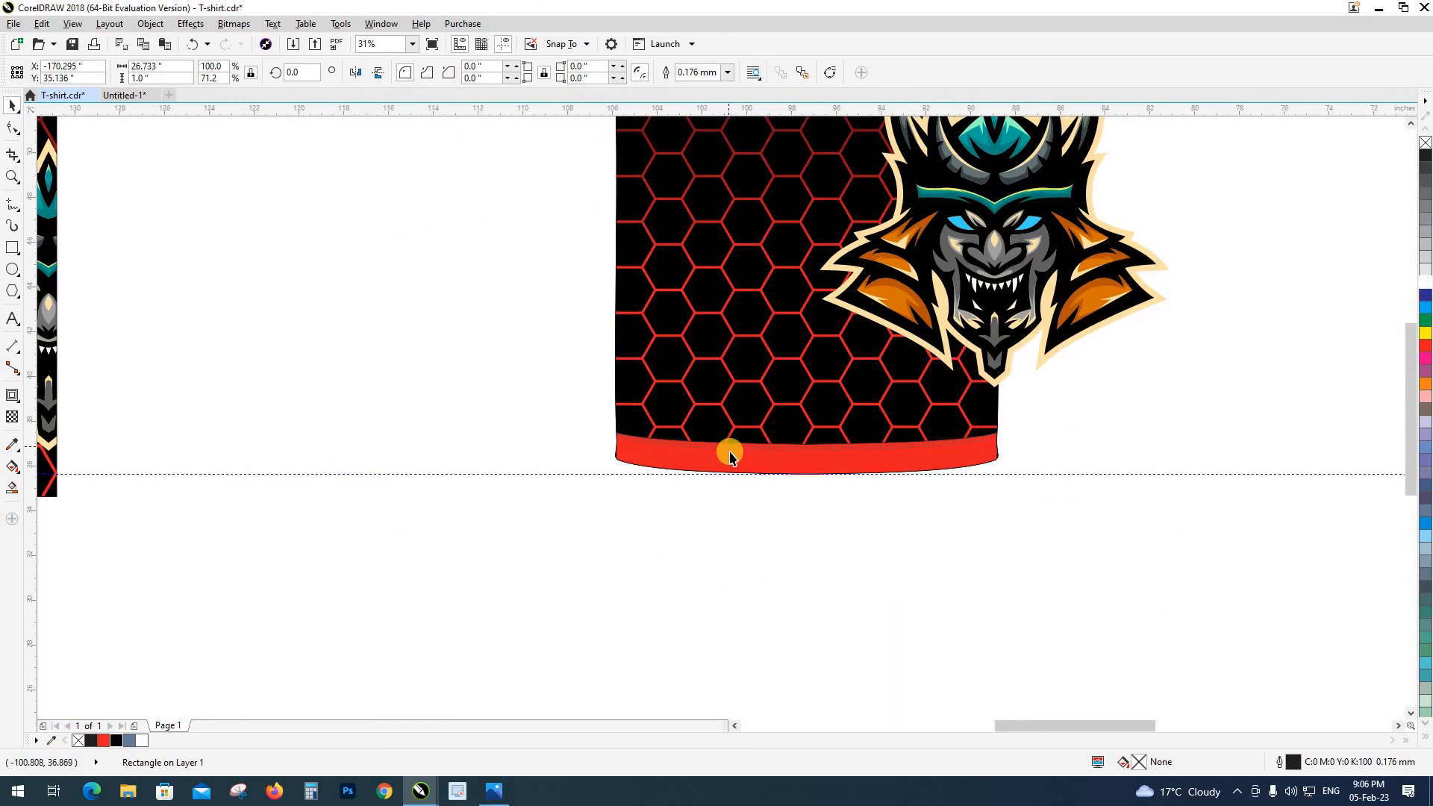
{"action": "scroll", "coordinate": [648, 507], "scroll_direction": "down", "scroll_amount": 3}
{"action": "scroll", "coordinate": [448, 478], "scroll_direction": "up", "scroll_amount": 3}
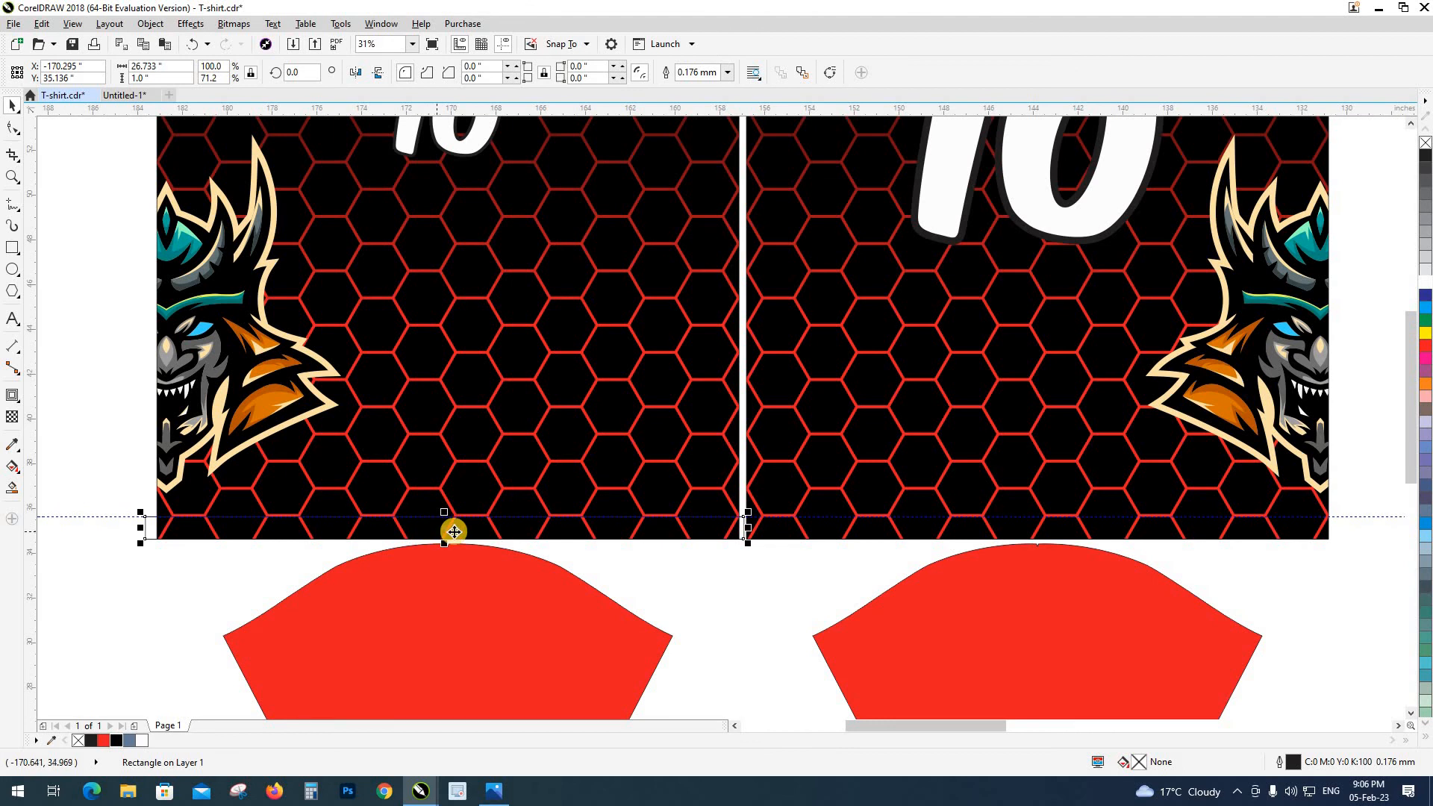
{"action": "left_click", "coordinate": [103, 741]}
{"action": "right_click", "coordinate": [81, 742]}
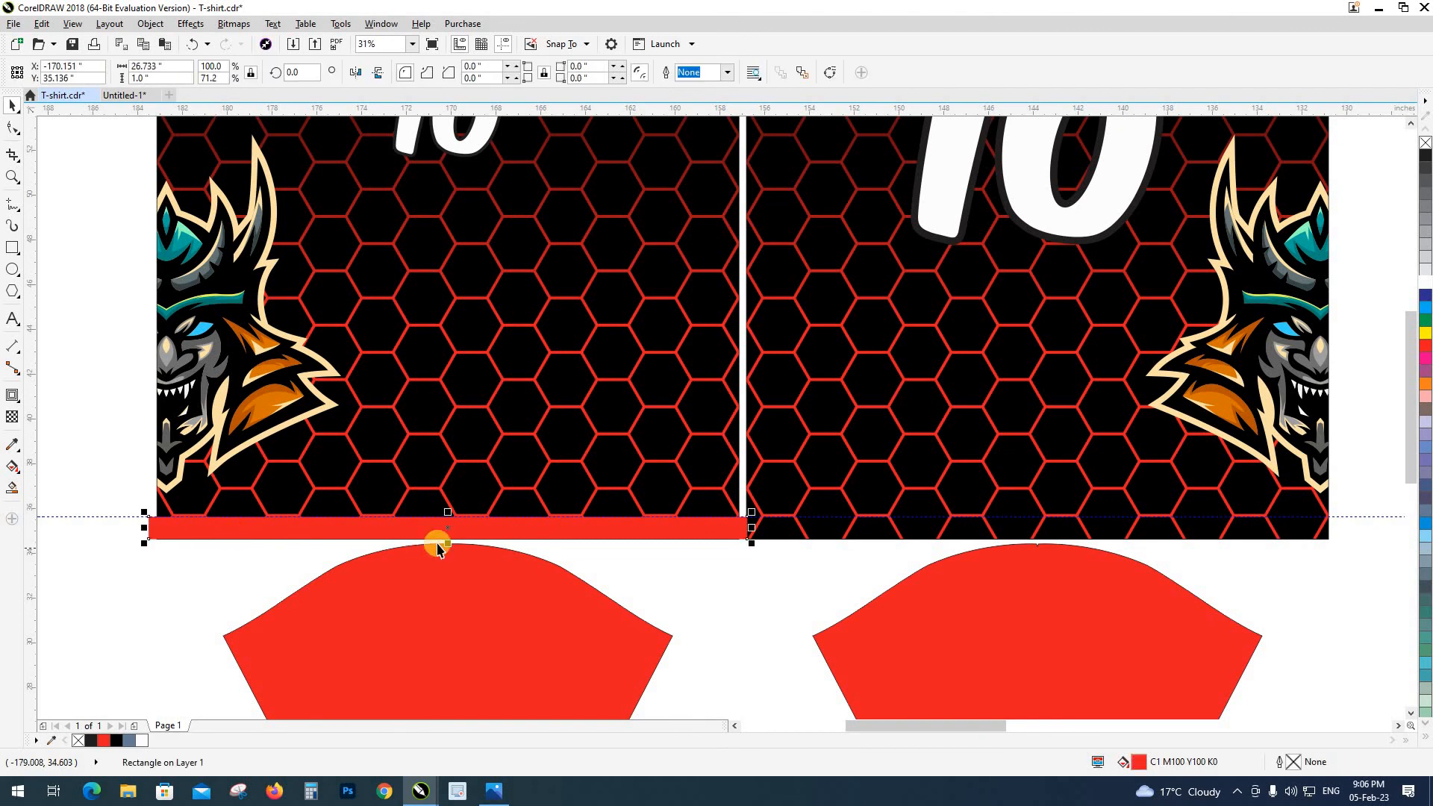
Step: Duplicate the red hem band directly above itself and combine both into one curve 2 inches high
{"action": "left_click_drag", "start_coordinate": [438, 544], "coordinate": [436, 422]}
{"action": "scroll", "coordinate": [450, 544], "scroll_direction": "up", "scroll_amount": 4}
{"action": "scroll", "coordinate": [435, 423], "scroll_direction": "down", "scroll_amount": 2}
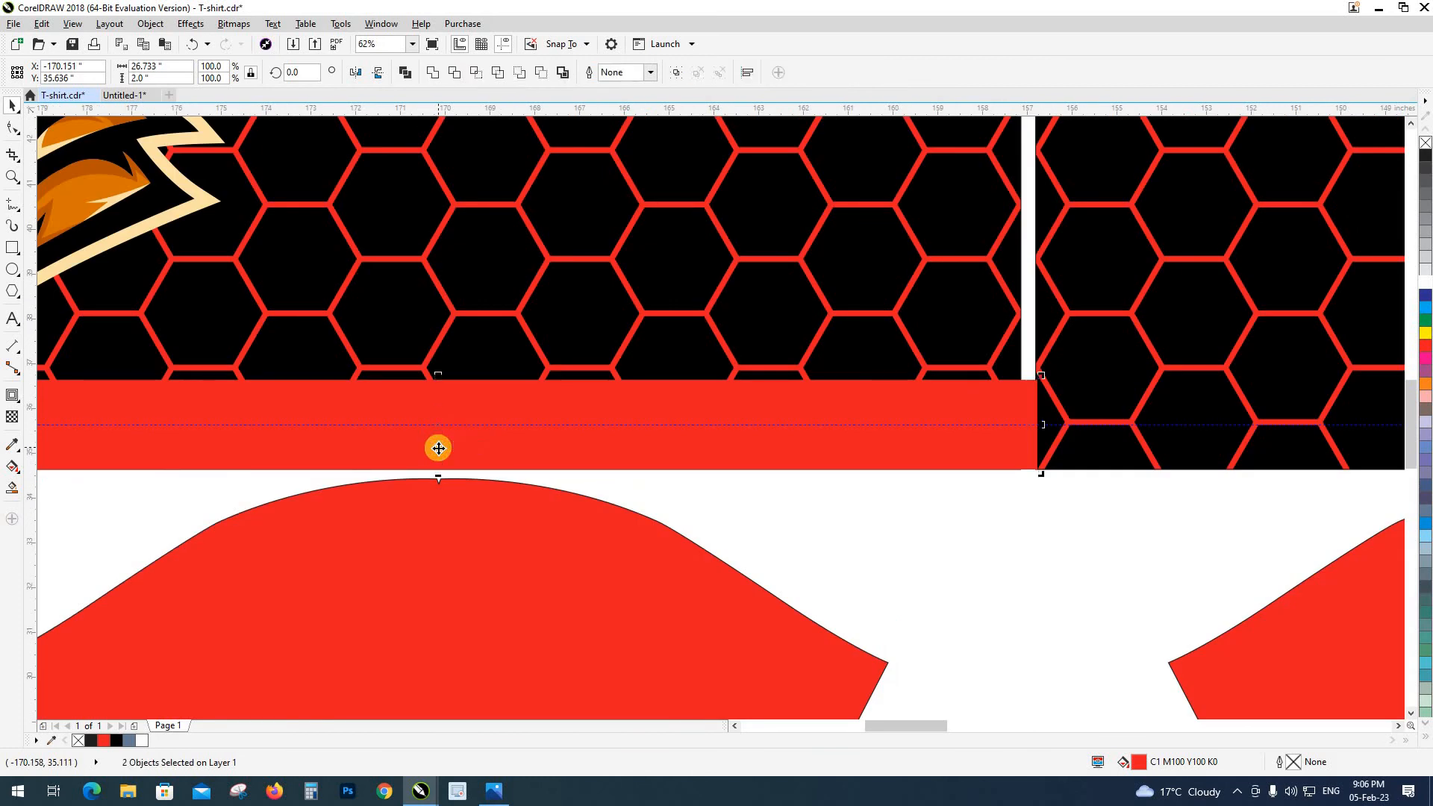
{"action": "key", "text": "ctrl+l"}
Step: Place the combined red hem band inside the front piece as a PowerClip
{"action": "key", "text": "alt+c"}
{"action": "key", "text": "w"}
{"action": "key", "text": "p"}
{"action": "left_click", "coordinate": [511, 346]}
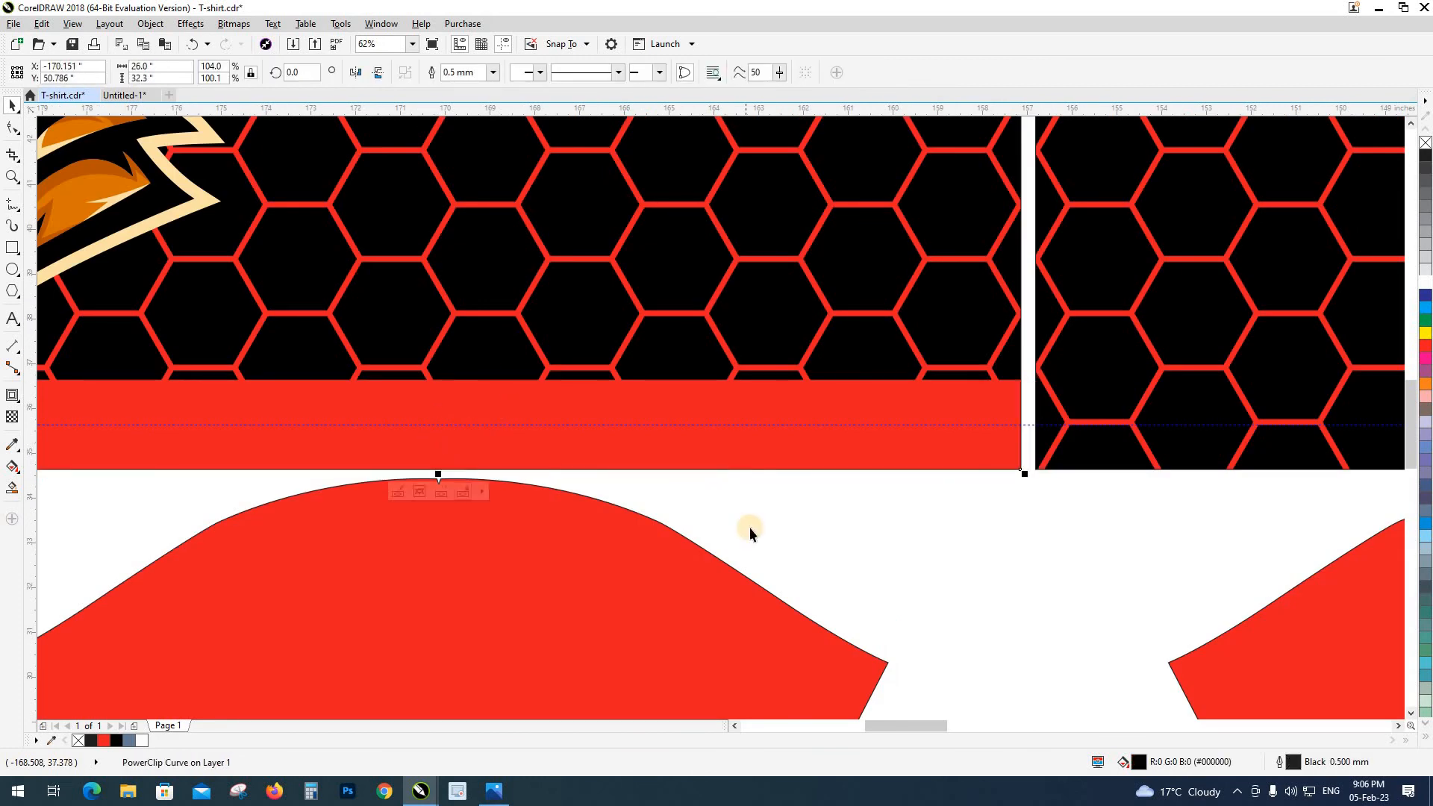
{"action": "left_click", "coordinate": [719, 516]}
{"action": "scroll", "coordinate": [503, 496], "scroll_direction": "down", "scroll_amount": 2}
{"action": "scroll", "coordinate": [503, 479], "scroll_direction": "up", "scroll_amount": 2}
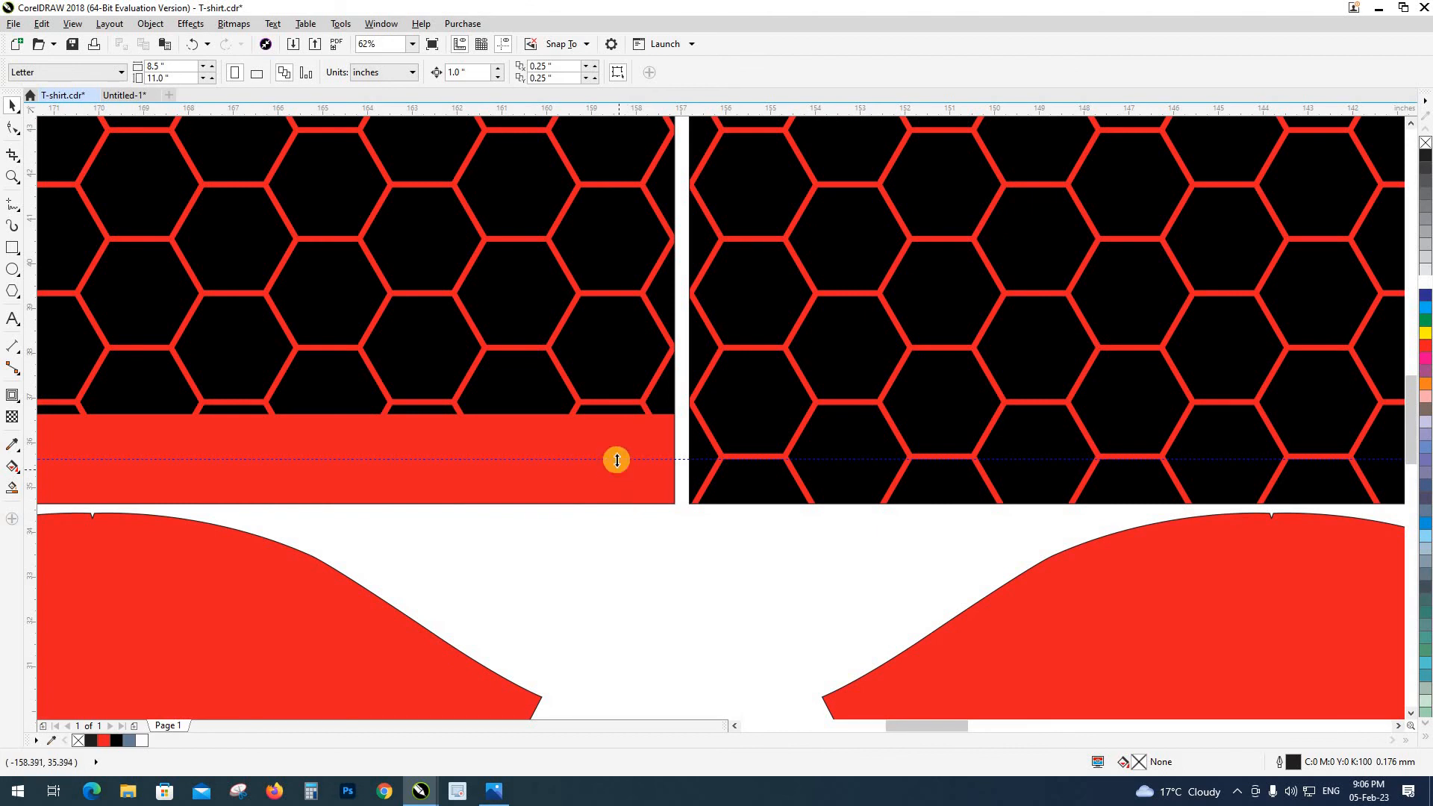
Step: Paste a copy of the front piece's red hem band and centre it horizontally on the back piece
{"action": "scroll", "coordinate": [381, 481], "scroll_direction": "down", "scroll_amount": 2}
{"action": "left_click", "coordinate": [382, 482]}
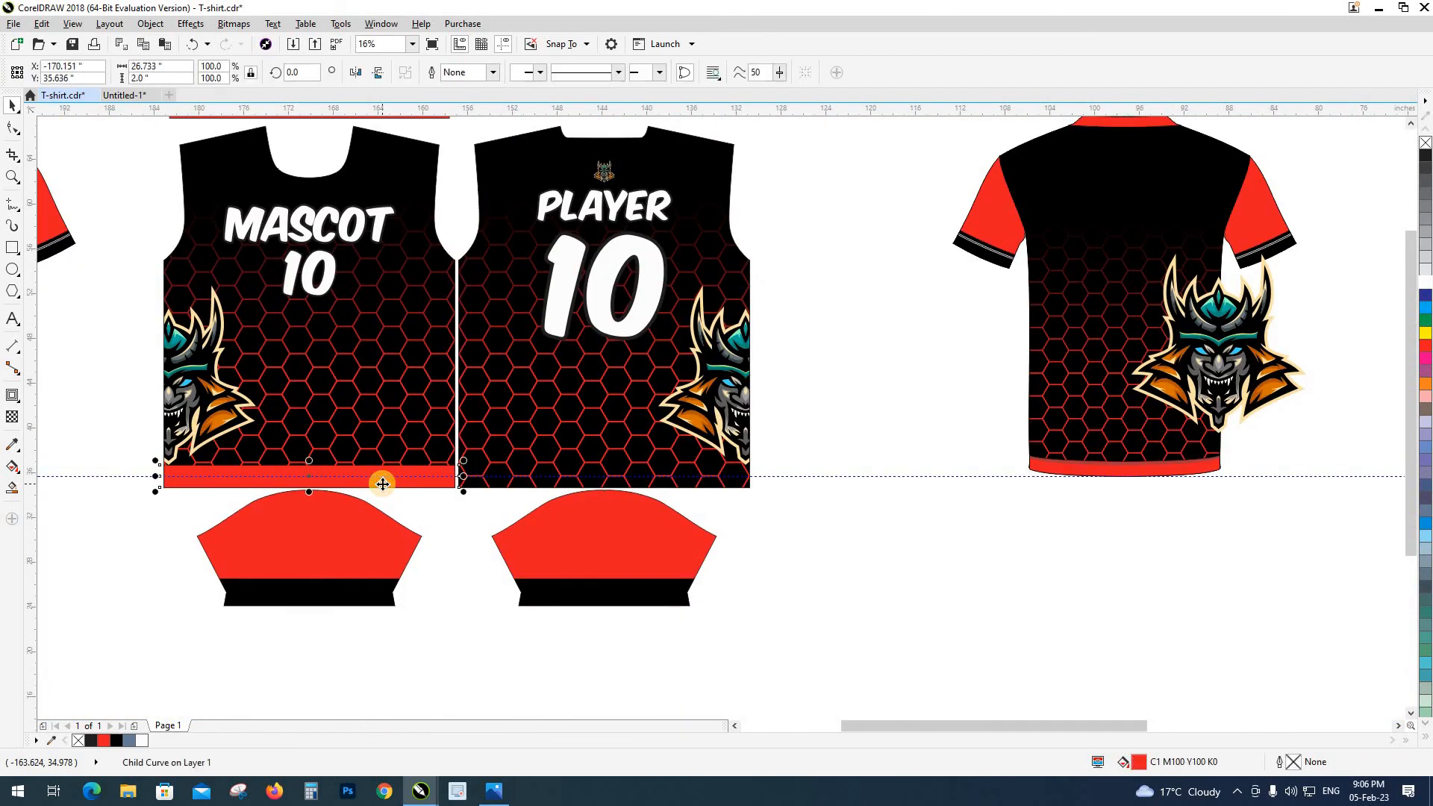
{"action": "left_click", "coordinate": [441, 508]}
{"action": "left_click", "coordinate": [551, 463]}
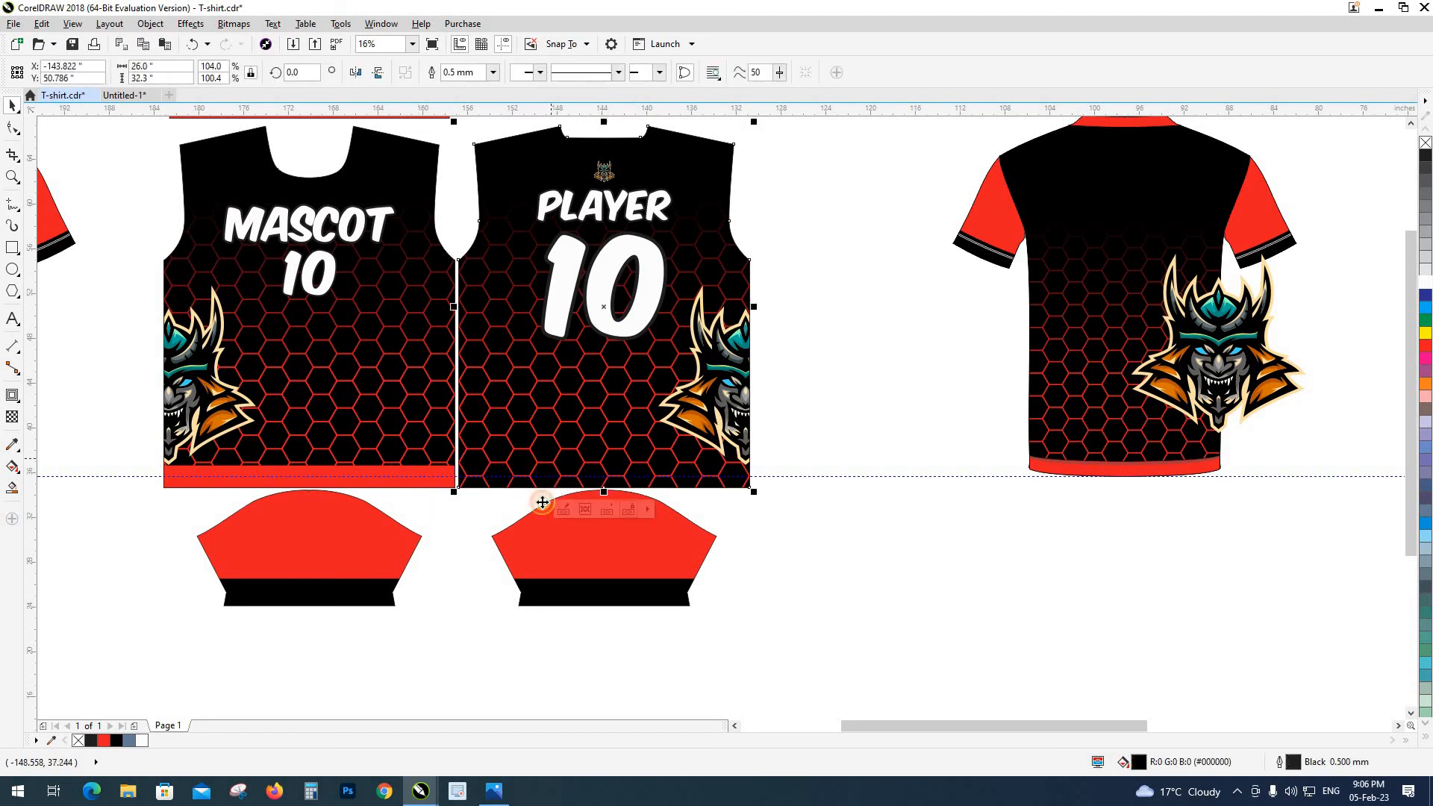
{"action": "left_click", "coordinate": [467, 540]}
{"action": "key", "text": "ctrl+v"}
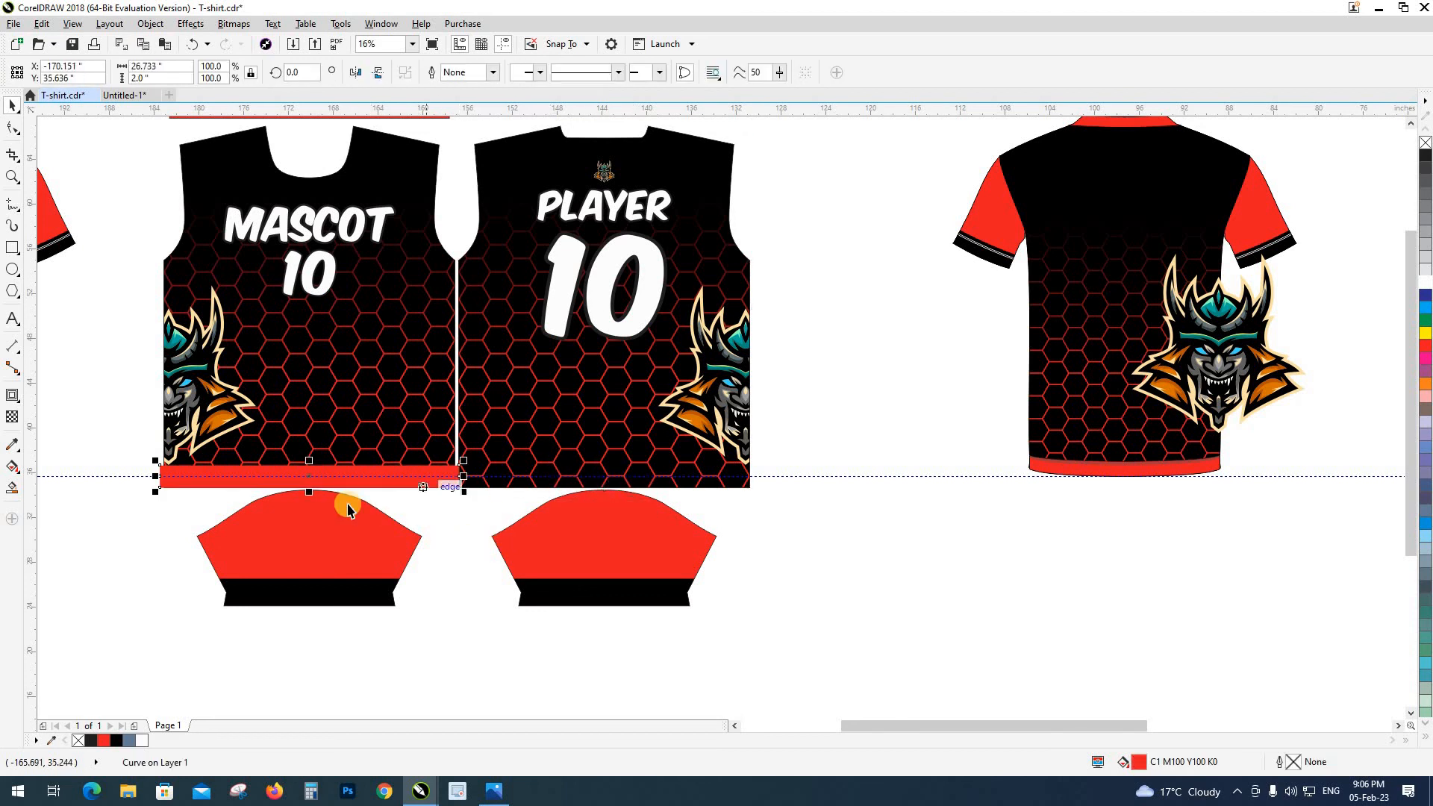
{"action": "left_click", "coordinate": [519, 452], "text": "shift"}
{"action": "key", "text": "c"}
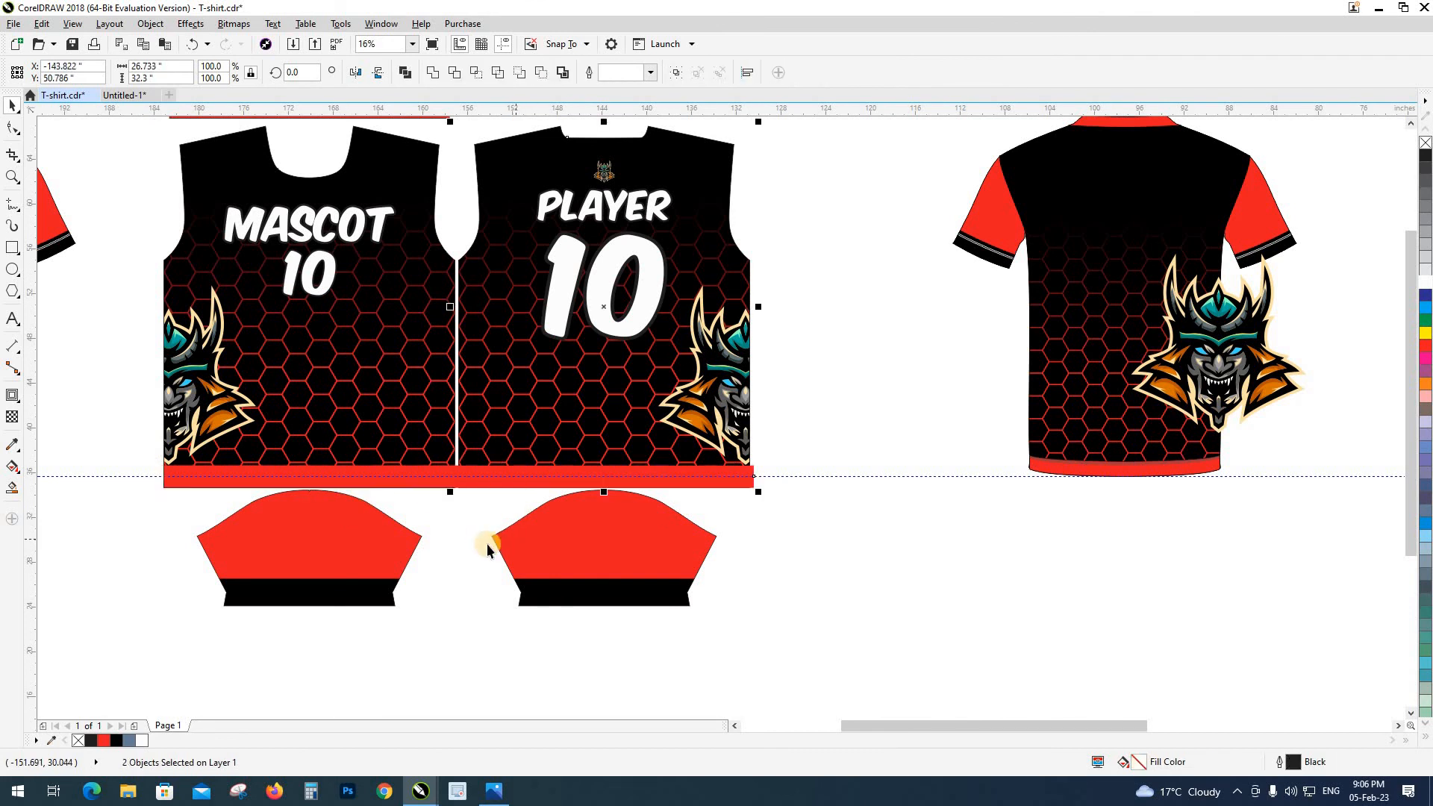
{"action": "left_click", "coordinate": [486, 548]}
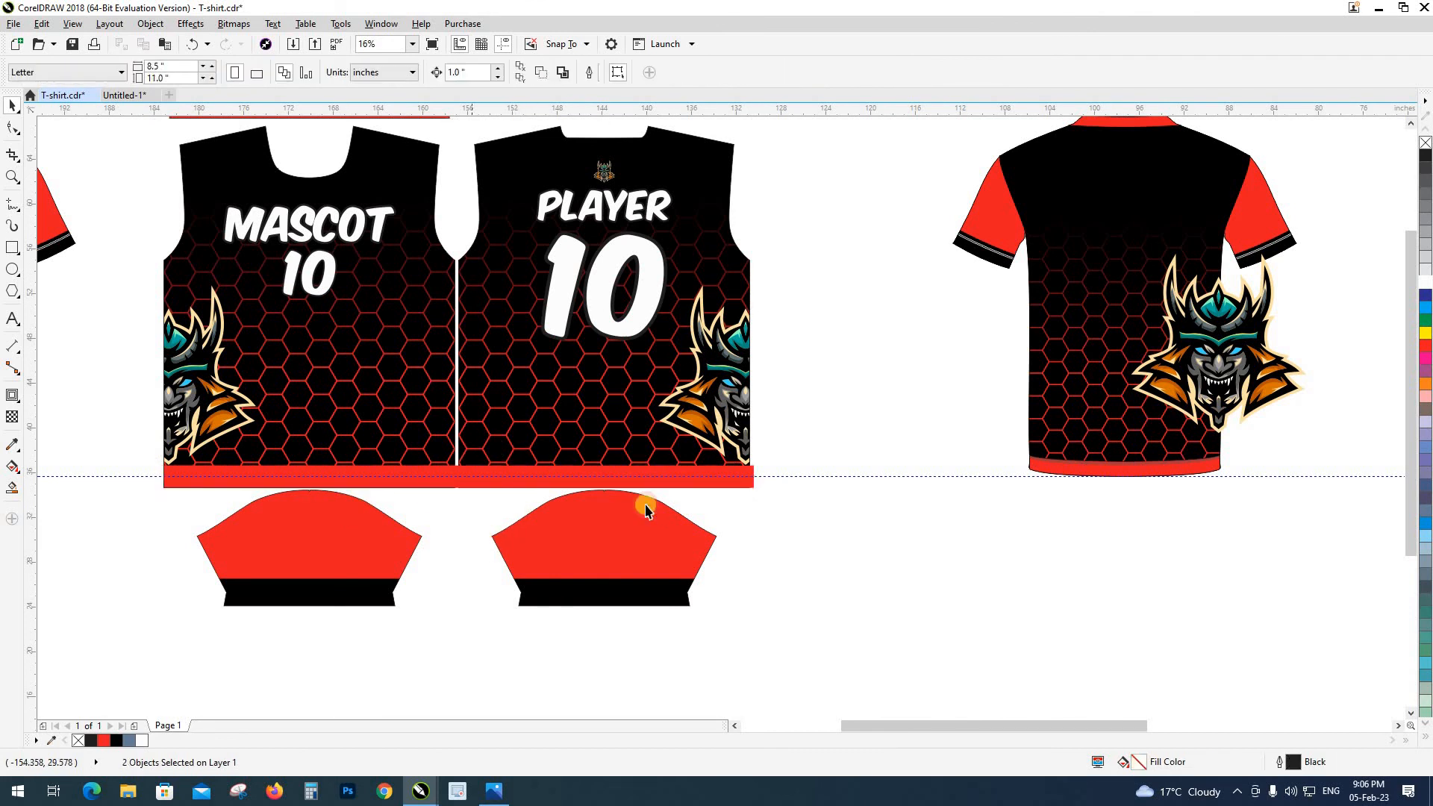
Step: Place the back piece's red hem band inside the back piece as a PowerClip
{"action": "left_click", "coordinate": [568, 481]}
{"action": "key", "text": "ctrl+1"}
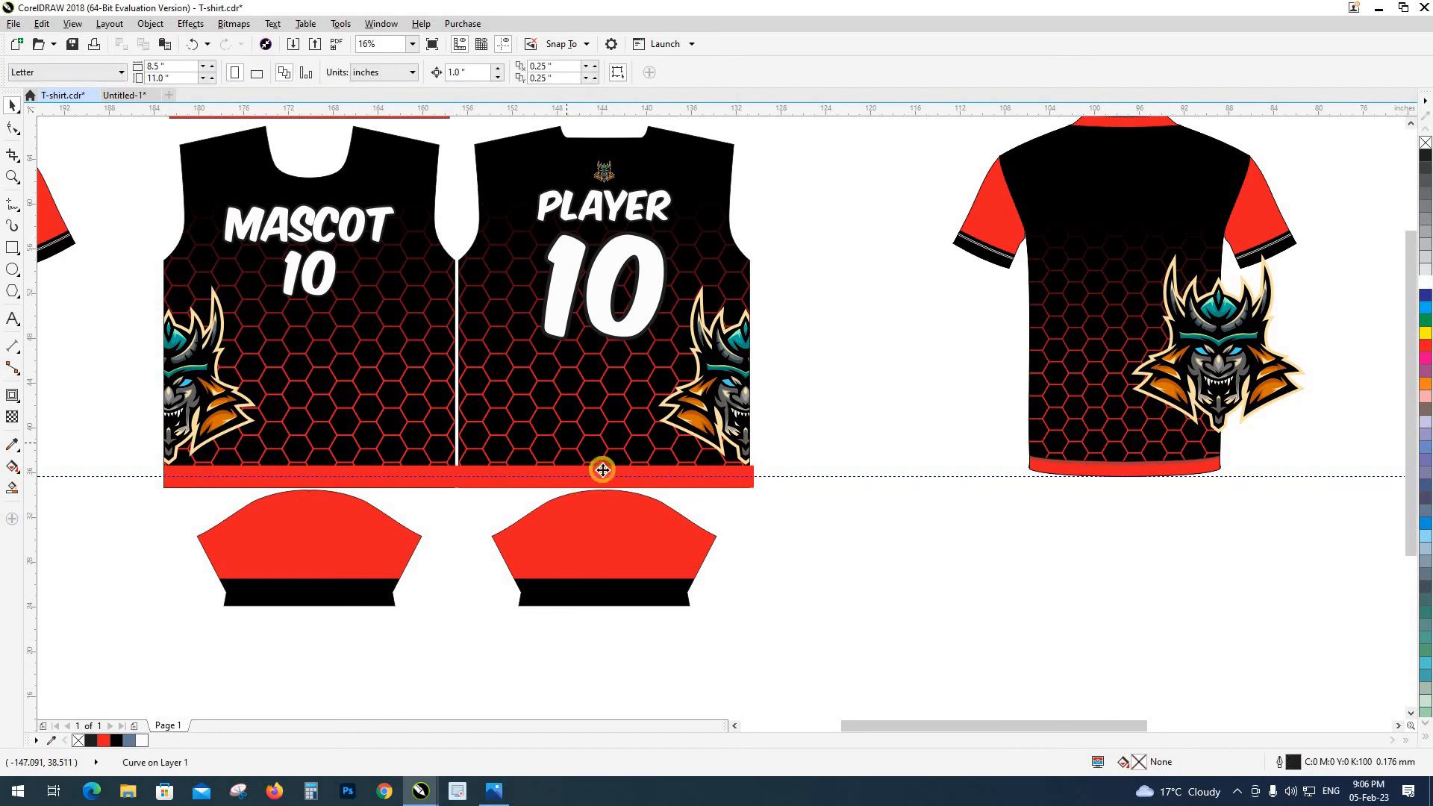
{"action": "left_click", "coordinate": [601, 470]}
{"action": "left_click", "coordinate": [466, 531]}
Step: Delete the horizontal guideline running across the hem bands
{"action": "scroll", "coordinate": [466, 530], "scroll_direction": "down", "scroll_amount": 2}
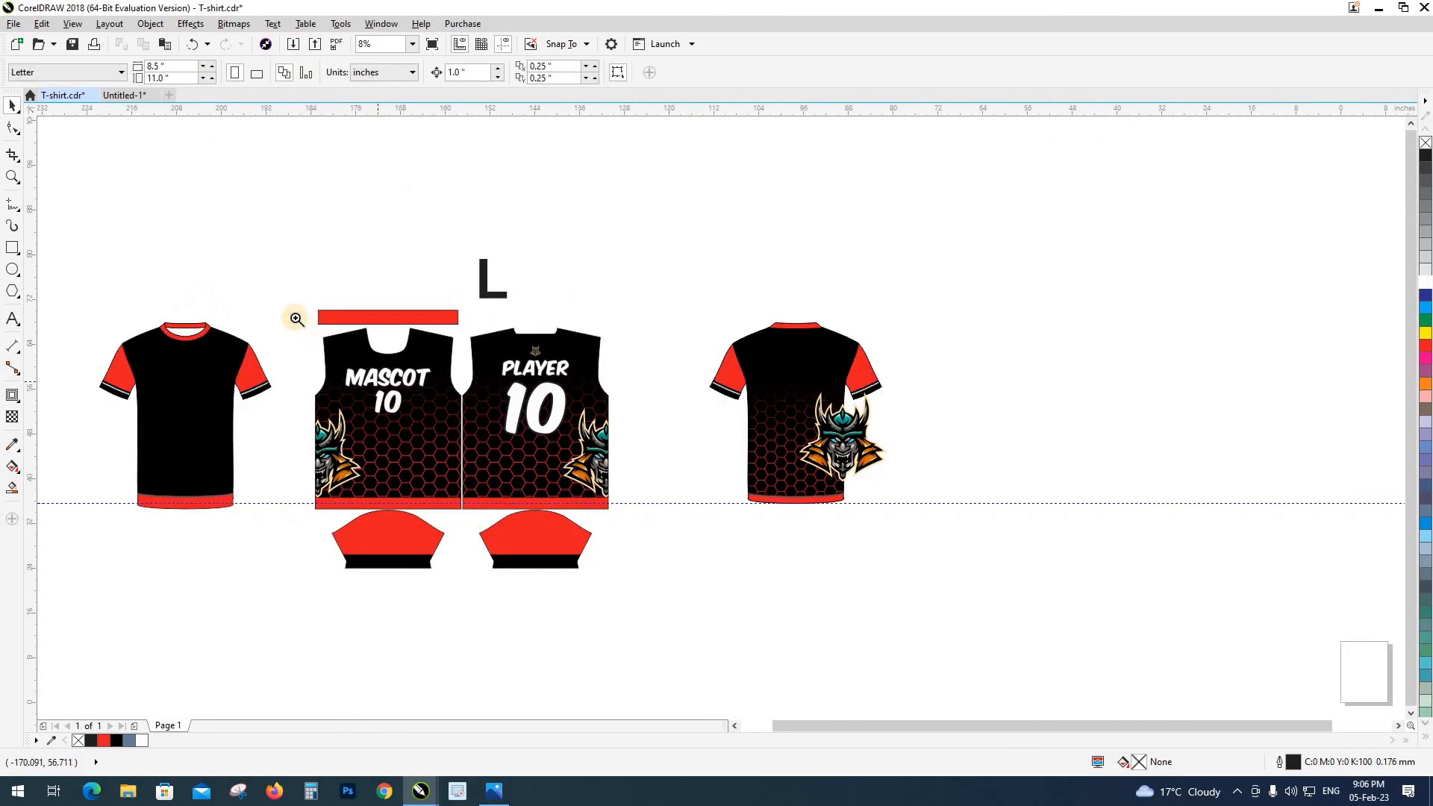
{"action": "key", "text": "z"}
{"action": "left_click_drag", "start_coordinate": [280, 286], "coordinate": [655, 591]}
{"action": "key", "text": "space"}
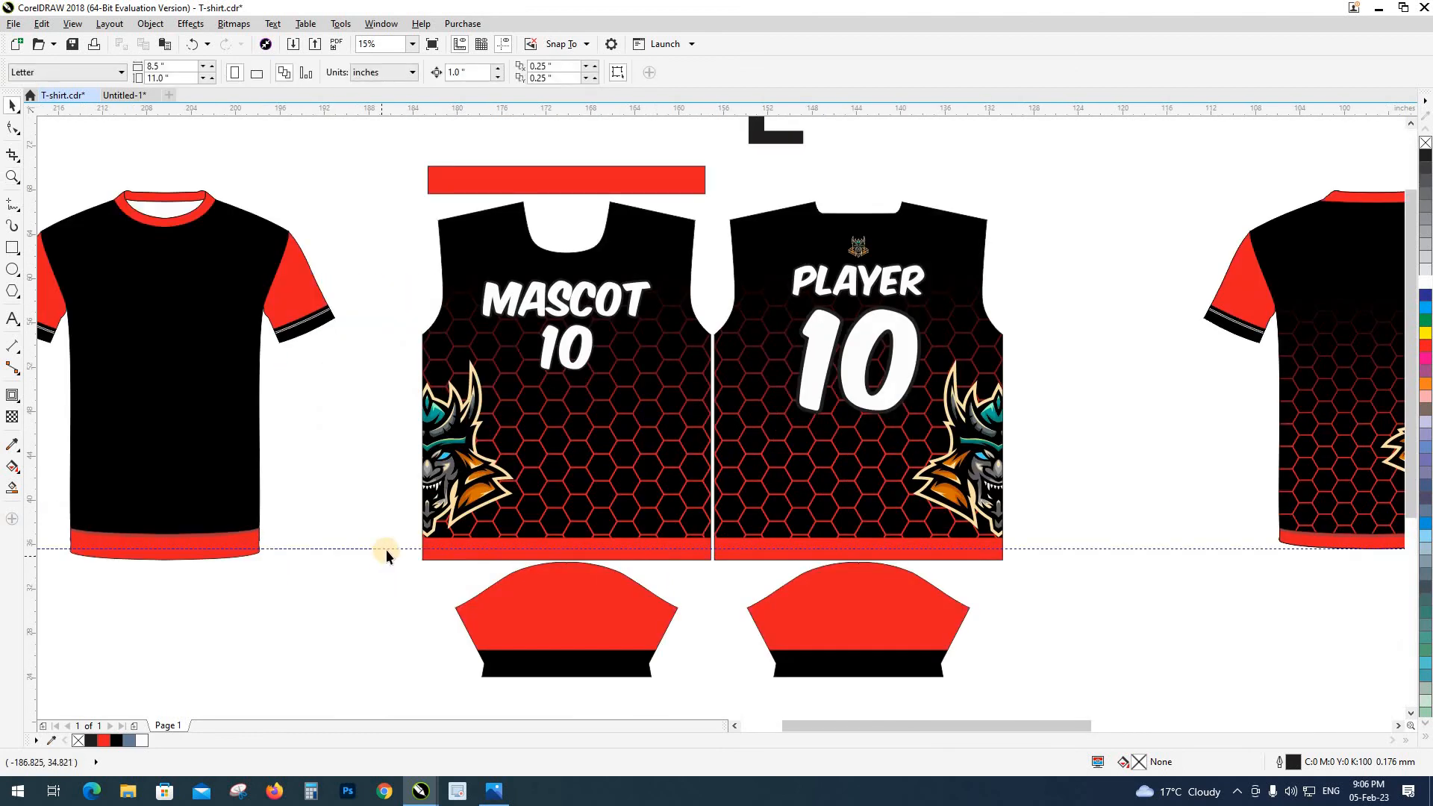
{"action": "left_click", "coordinate": [388, 549]}
{"action": "key", "text": "Delete"}
{"action": "left_click_drag", "start_coordinate": [397, 534], "coordinate": [359, 535]}
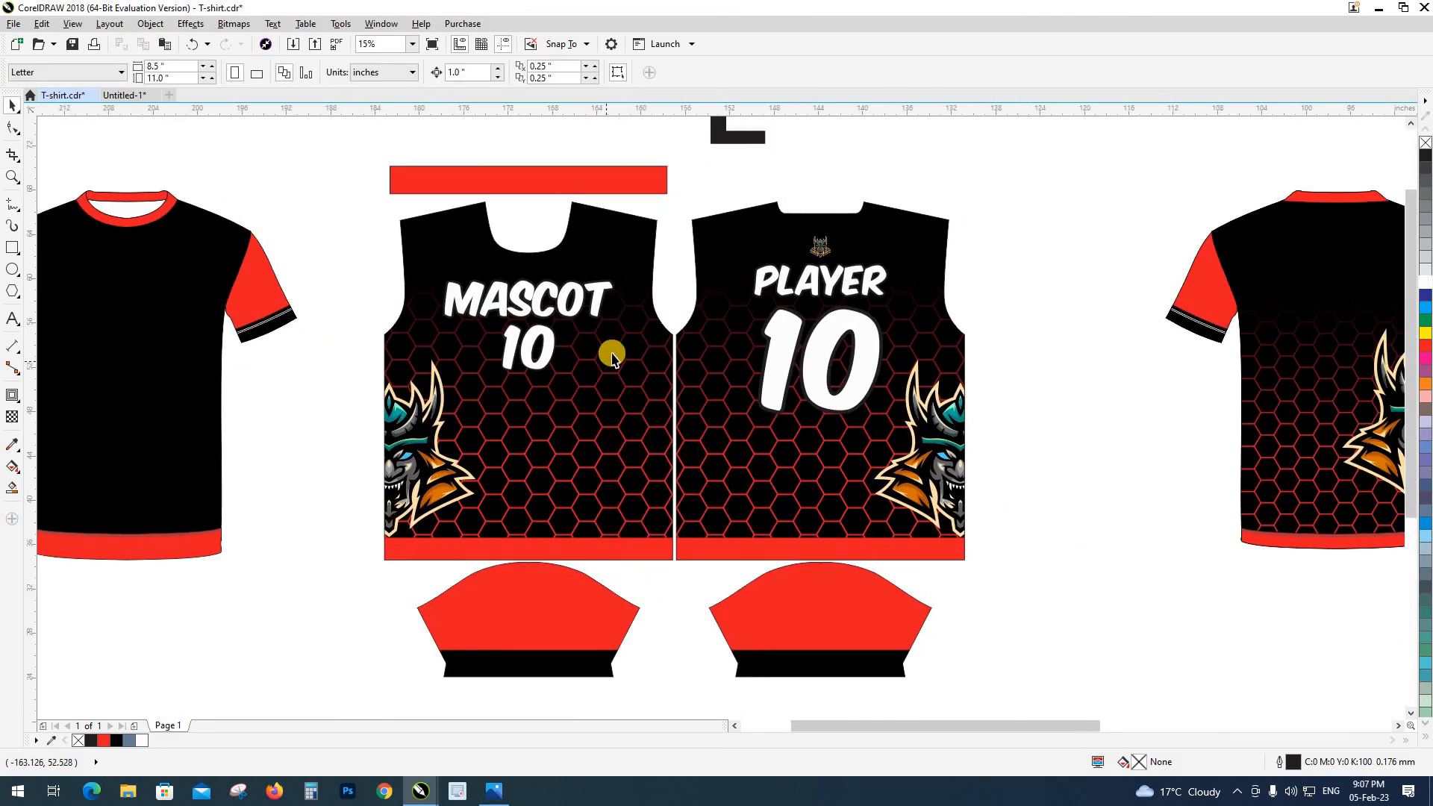
Step: Copy the large L size label onto the front piece and set the copy's font size to 20 pt
{"action": "left_click_drag", "start_coordinate": [569, 450], "coordinate": [547, 502]}
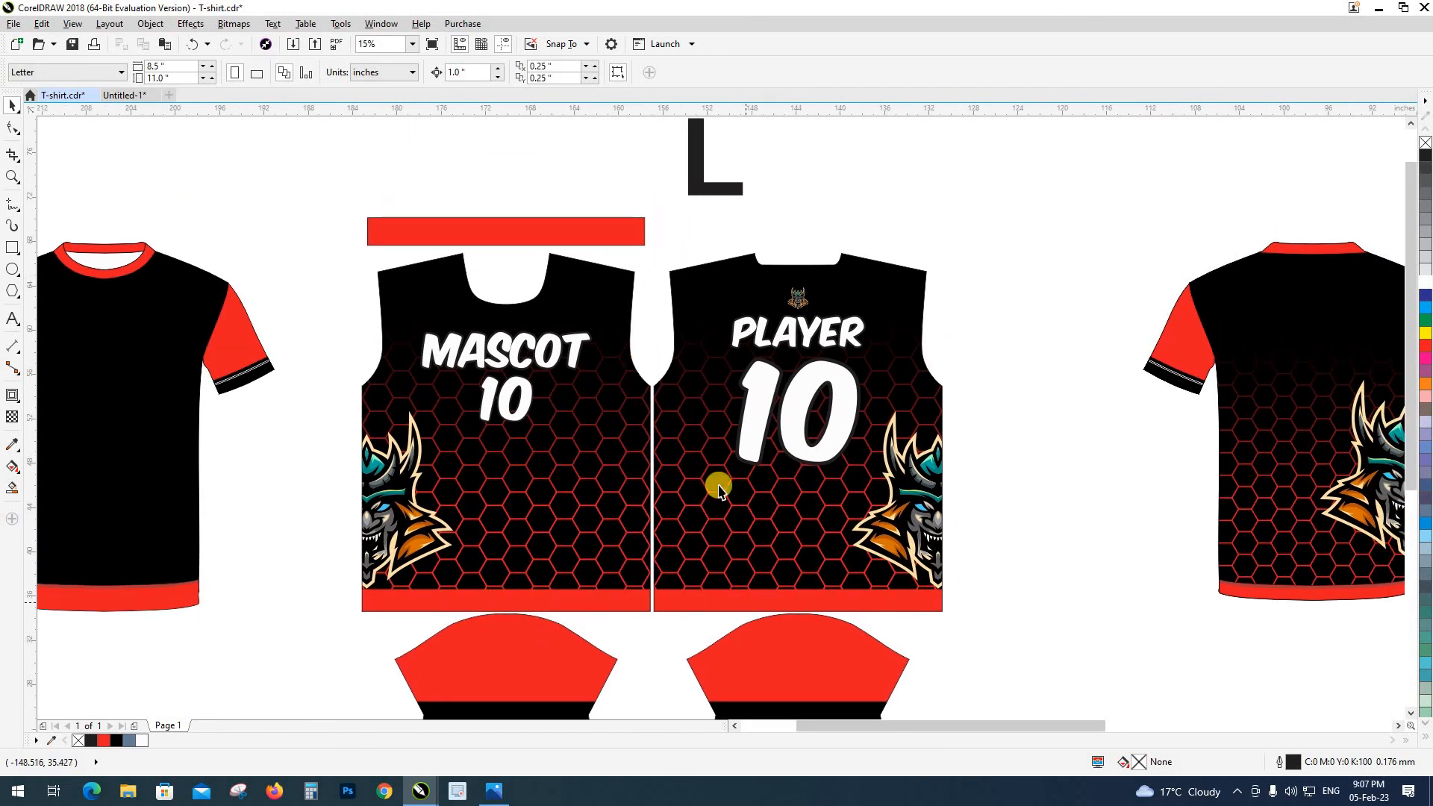
{"action": "left_click_drag", "start_coordinate": [698, 188], "coordinate": [472, 513]}
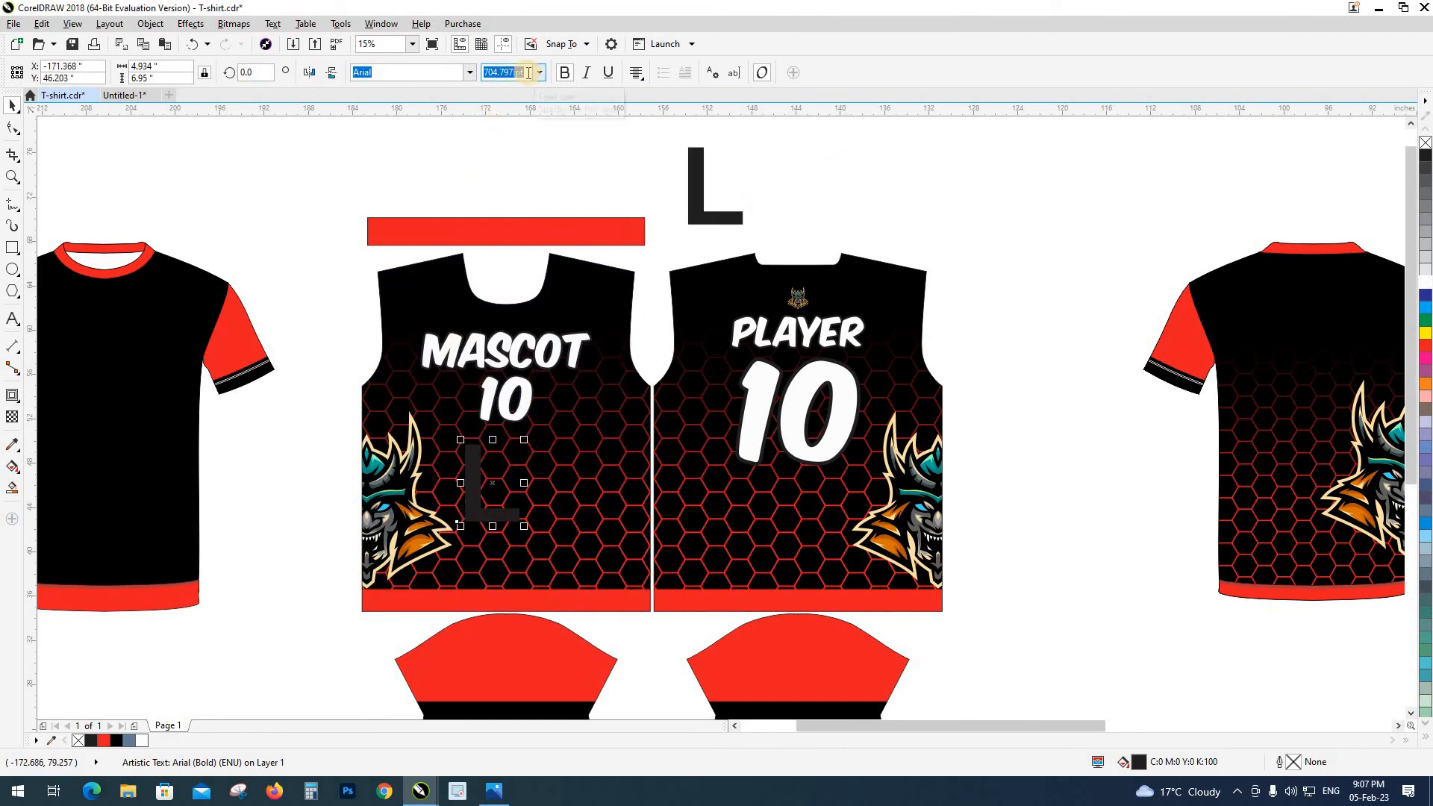
{"action": "type", "text": "20"}
{"action": "key", "text": "Return"}
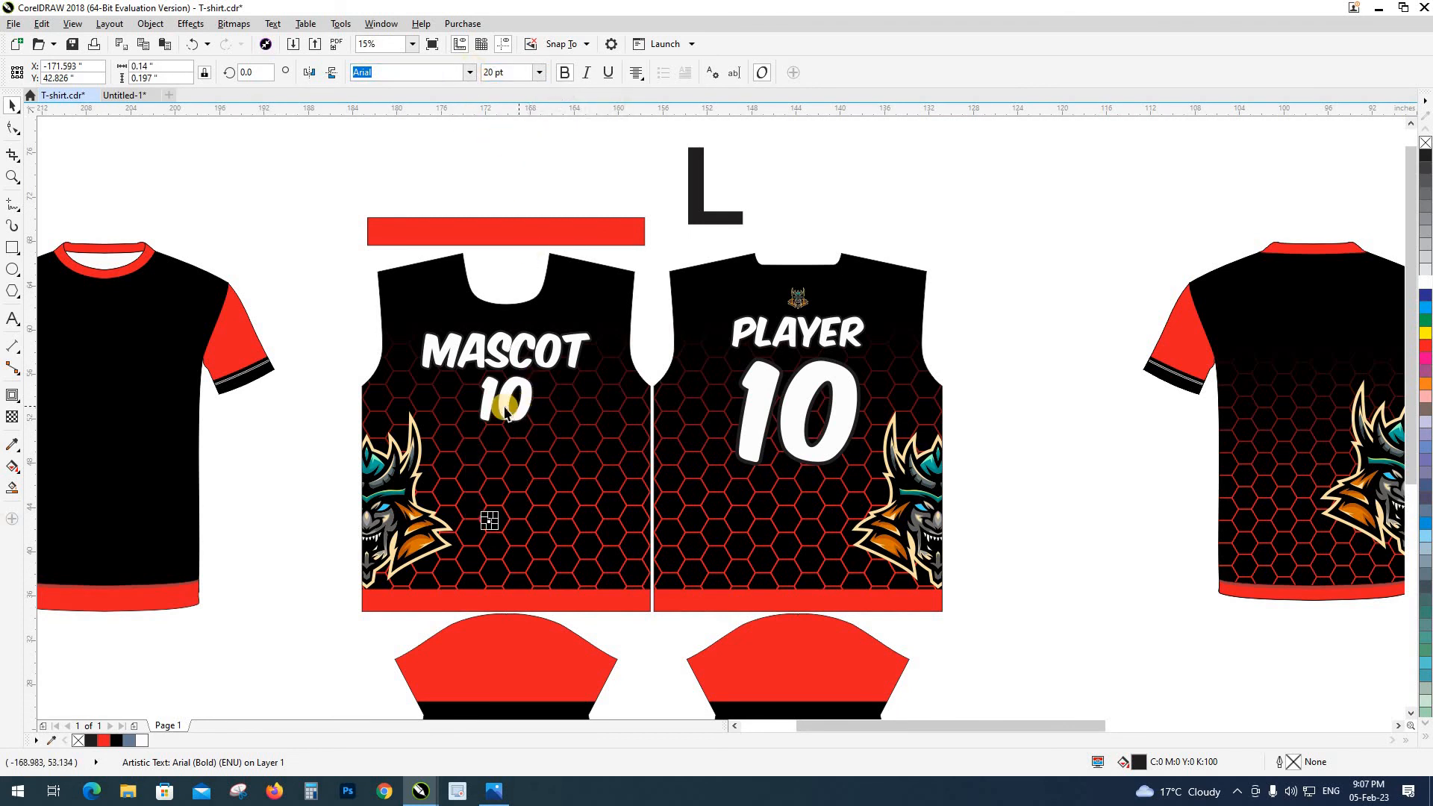
Step: Align the small L label to the horizontal centre and bottom edge of the front piece, on its red hem band
{"action": "scroll", "coordinate": [530, 574], "scroll_direction": "up", "scroll_amount": 1}
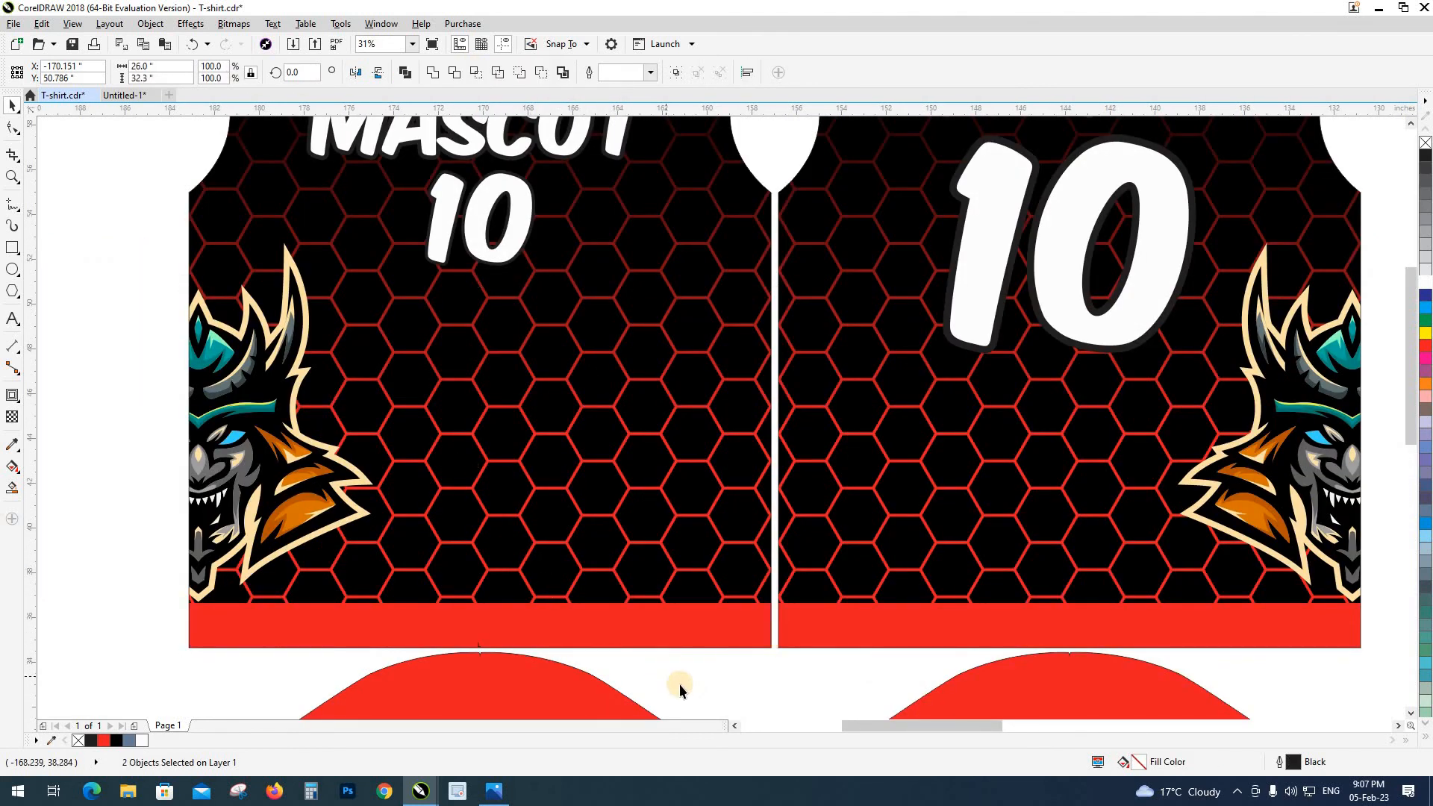
{"action": "left_click_drag", "start_coordinate": [694, 685], "coordinate": [431, 597]}
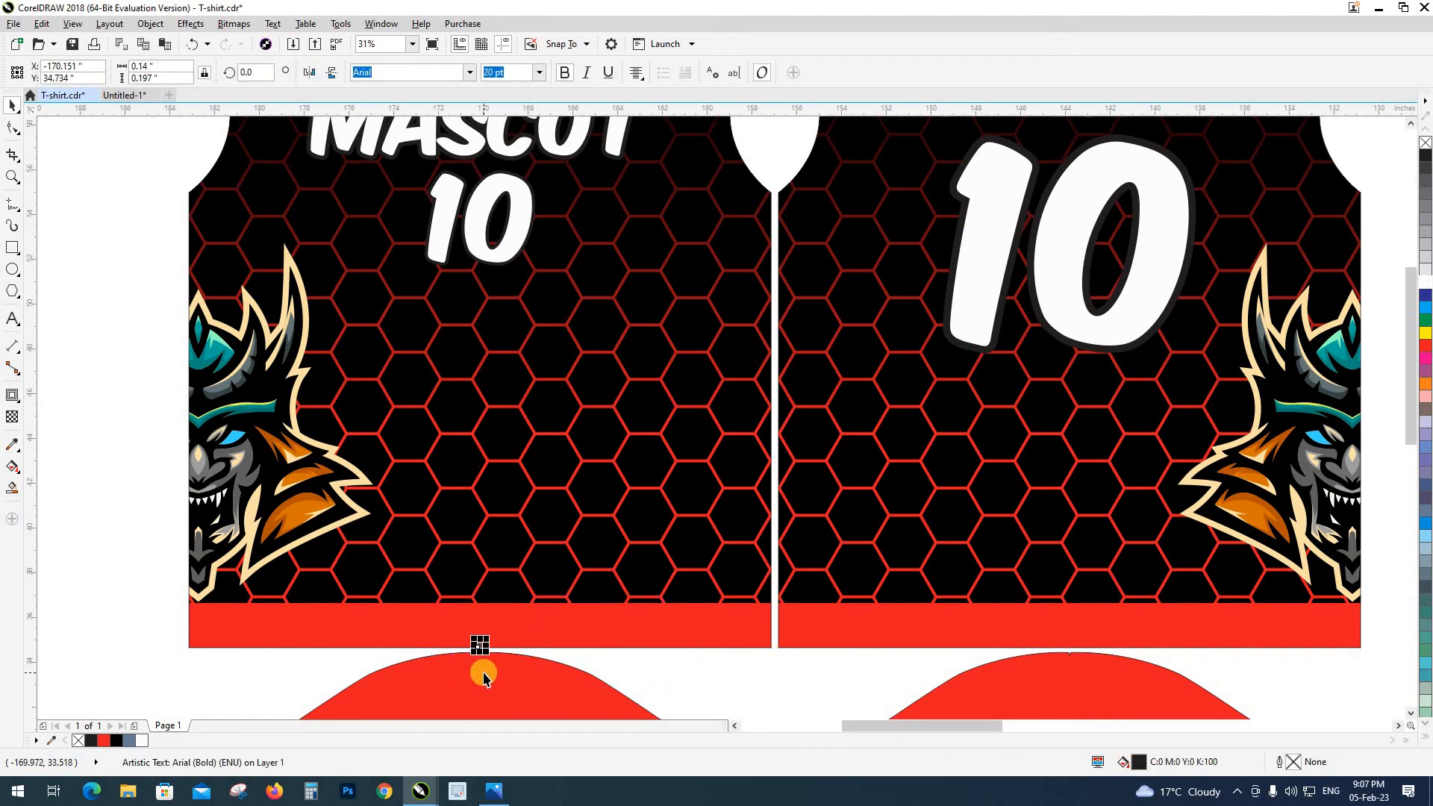
{"action": "scroll", "coordinate": [431, 596], "scroll_direction": "up", "scroll_amount": 2}
{"action": "scroll", "coordinate": [462, 571], "scroll_direction": "up", "scroll_amount": 3}
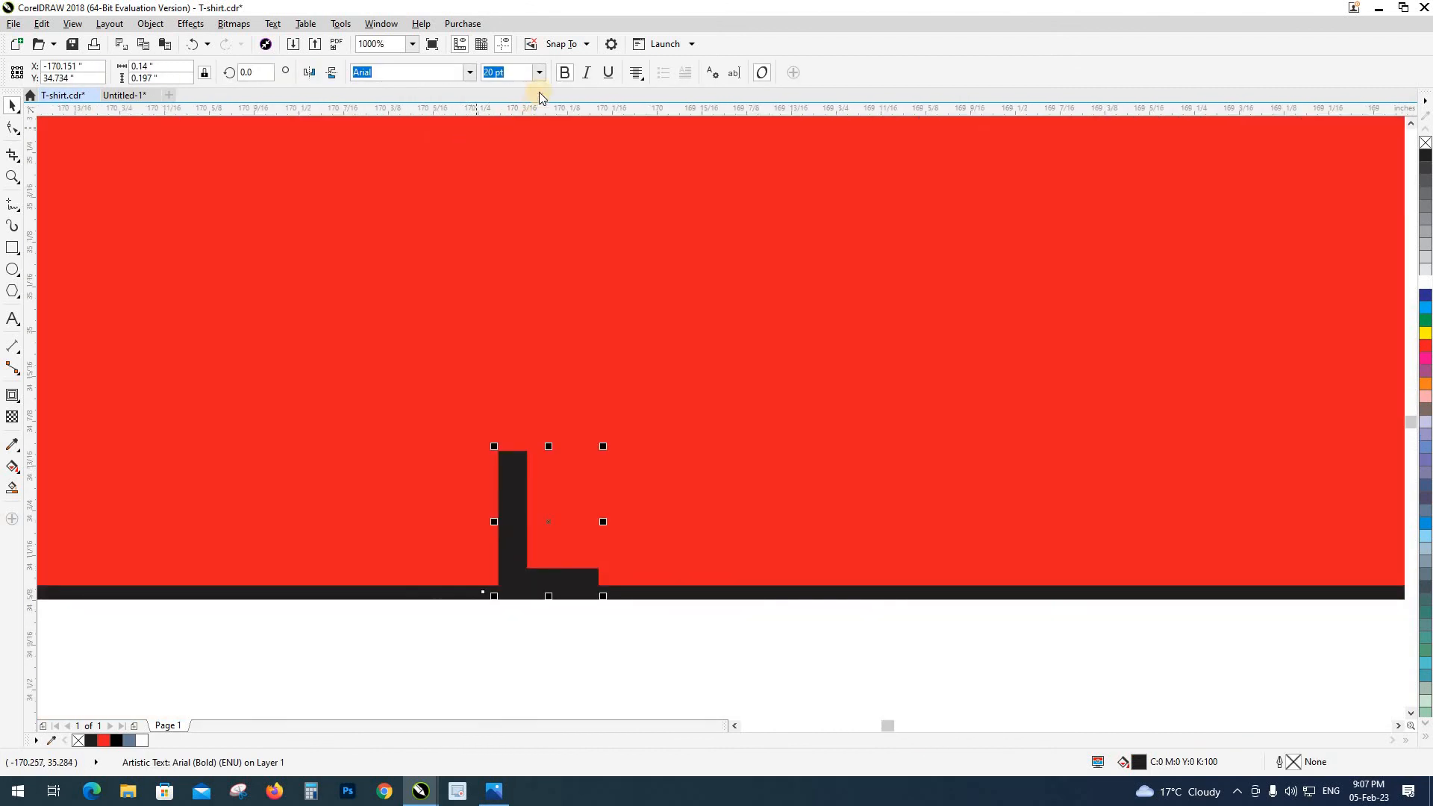
{"action": "scroll", "coordinate": [329, 393], "scroll_direction": "down", "scroll_amount": 3}
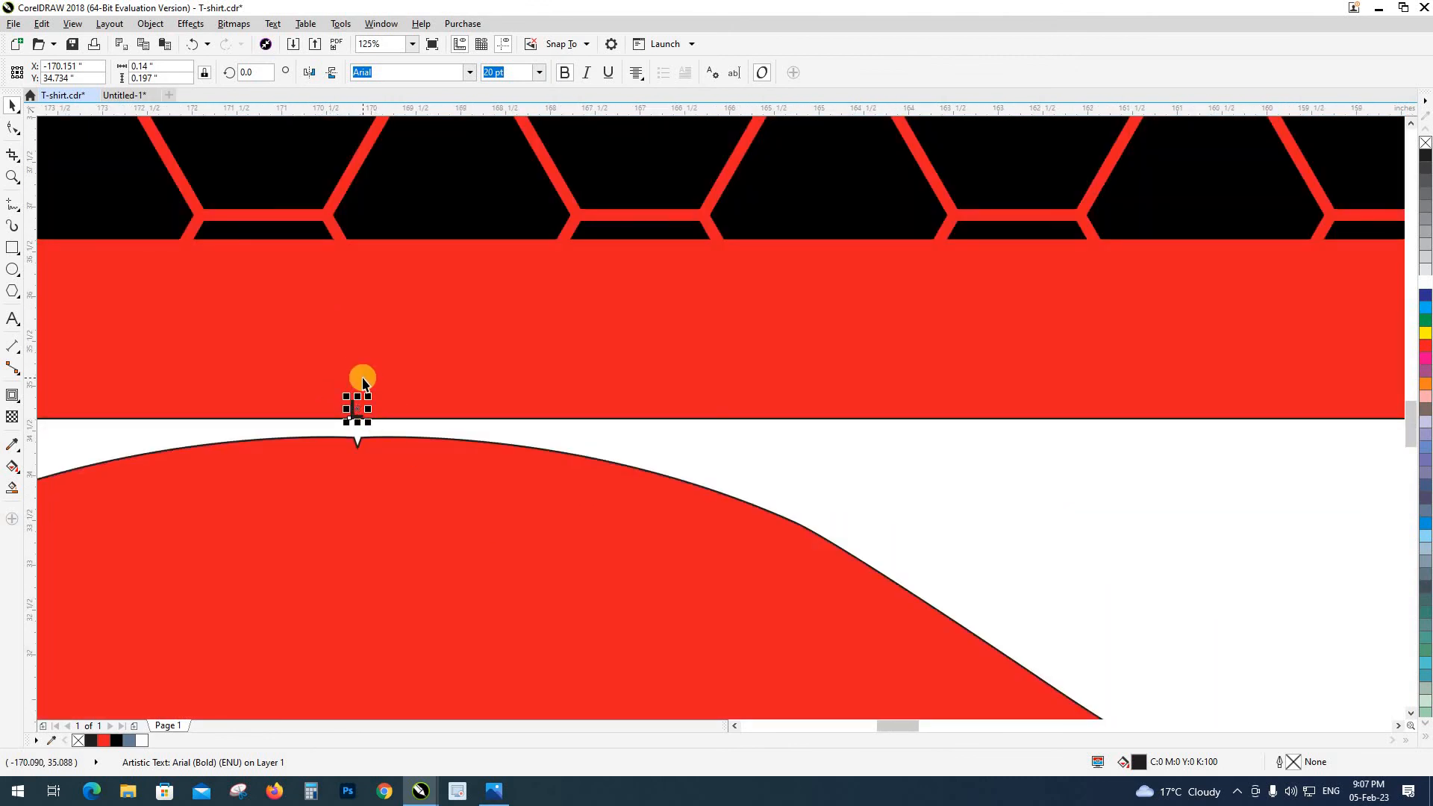
{"action": "scroll", "coordinate": [363, 383], "scroll_direction": "up", "scroll_amount": 1}
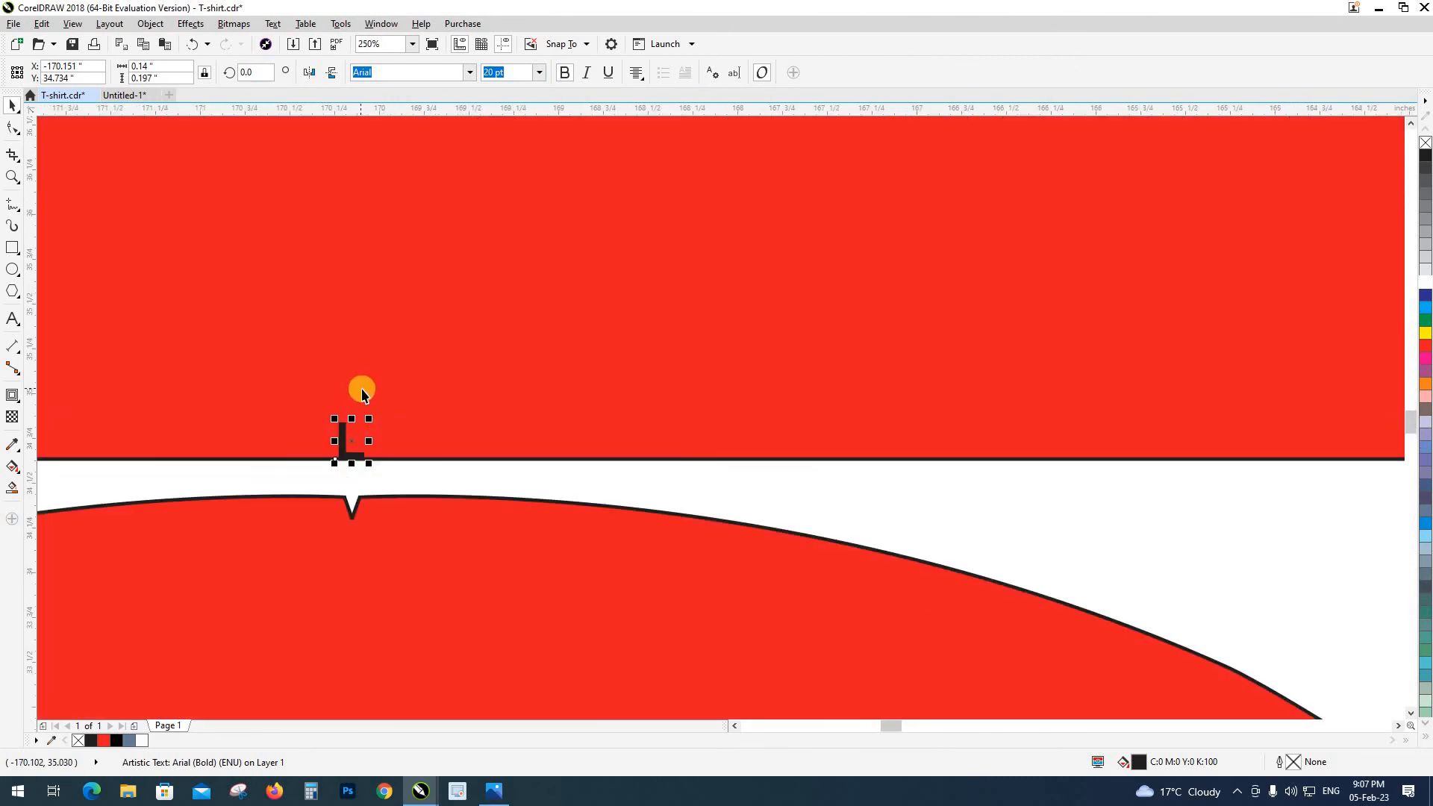